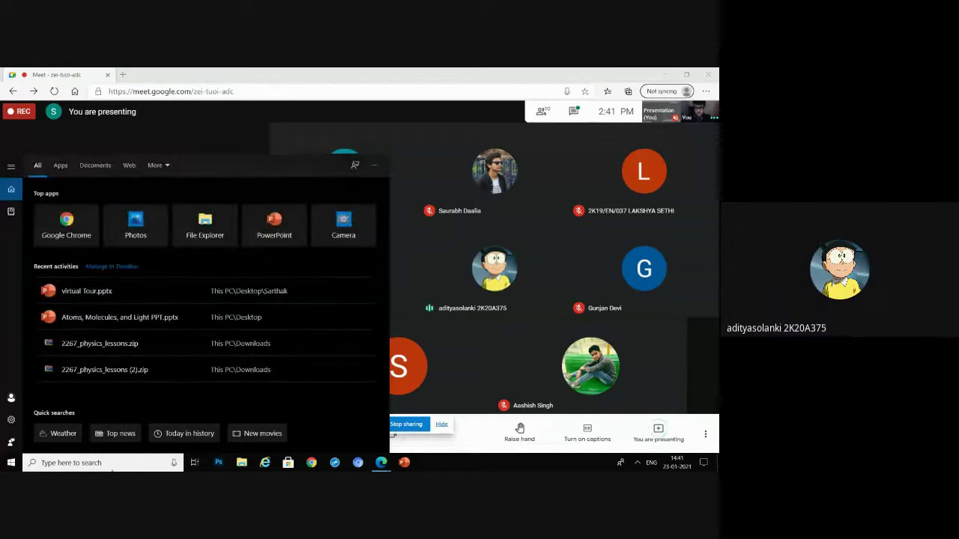
Open Excel and create a blank workbook
text(excel)
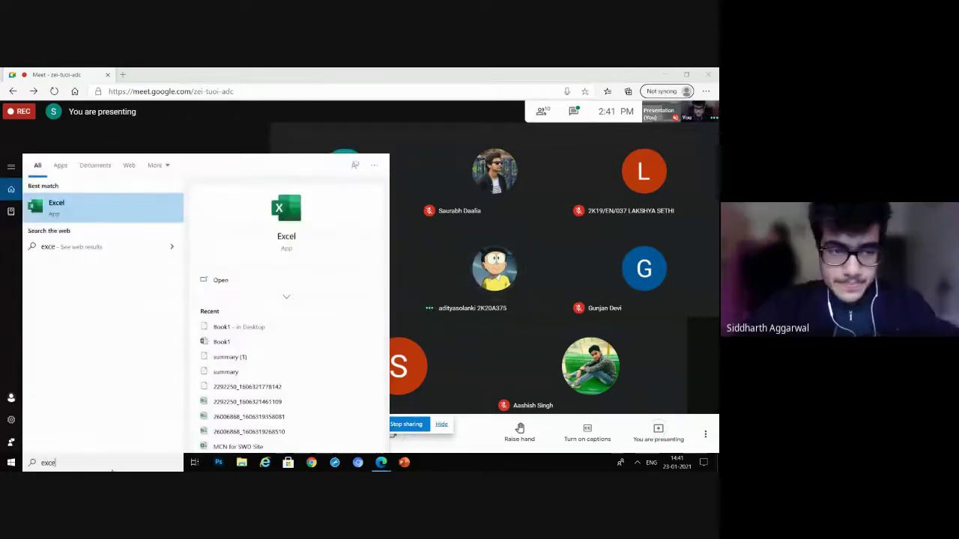
click(155, 201)
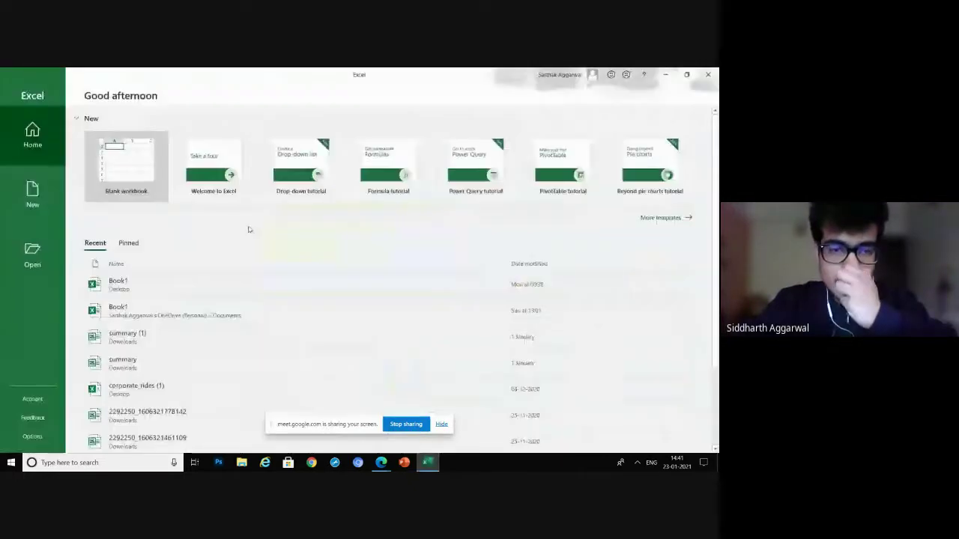
click(118, 160)
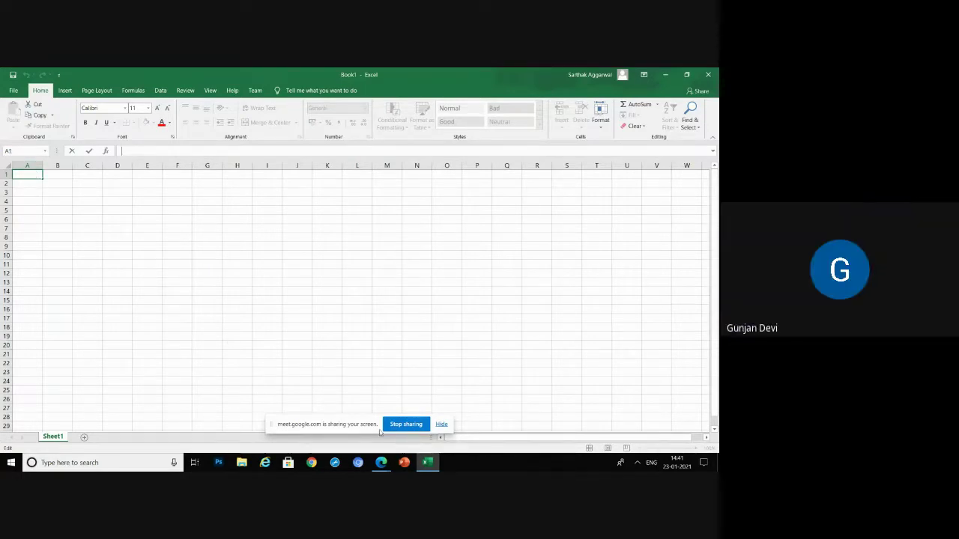
Hide the screen-sharing notice and enter the title "Gradebook" in cell A1
mouse_move(381, 464)
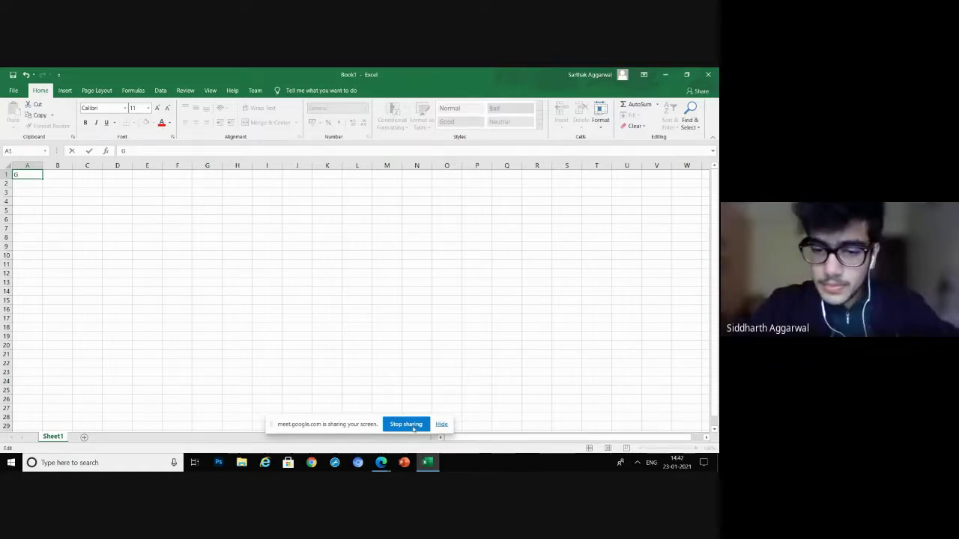
click(439, 425)
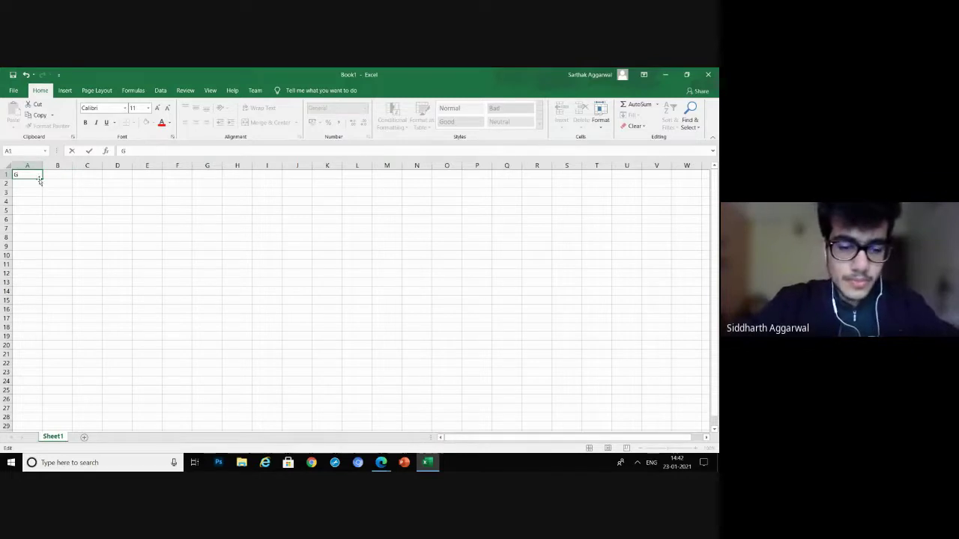
text(ebook)
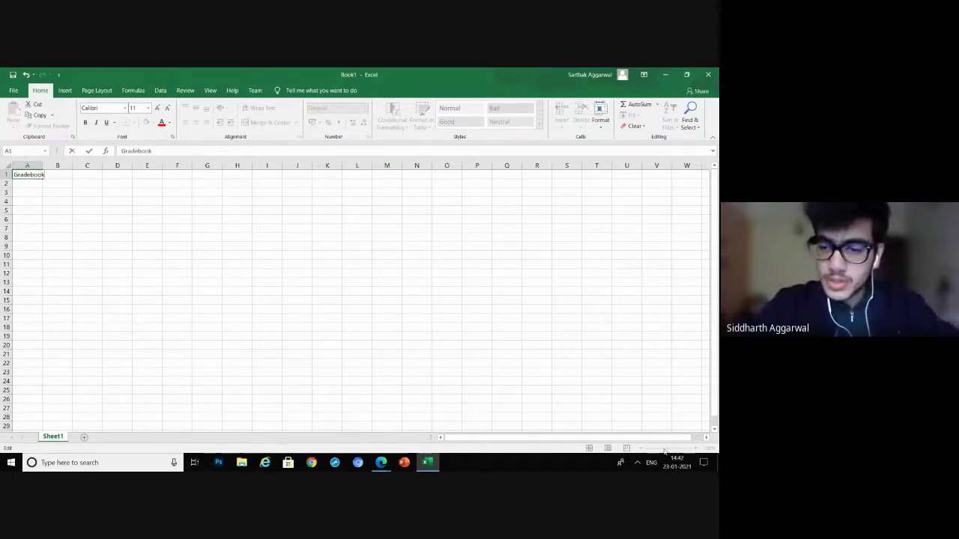
click(31, 197)
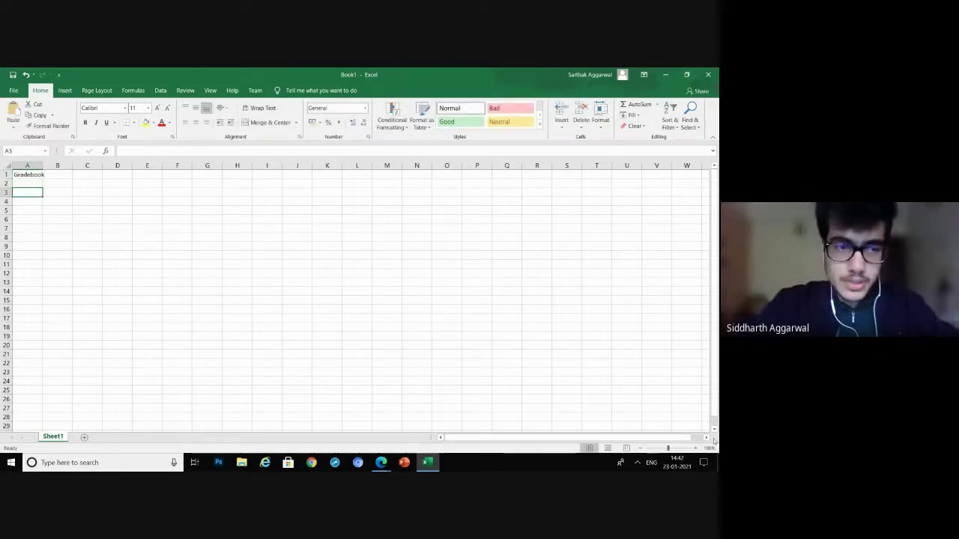
Enter the column header "Name" in cell A3
drag(667, 449, 670, 449)
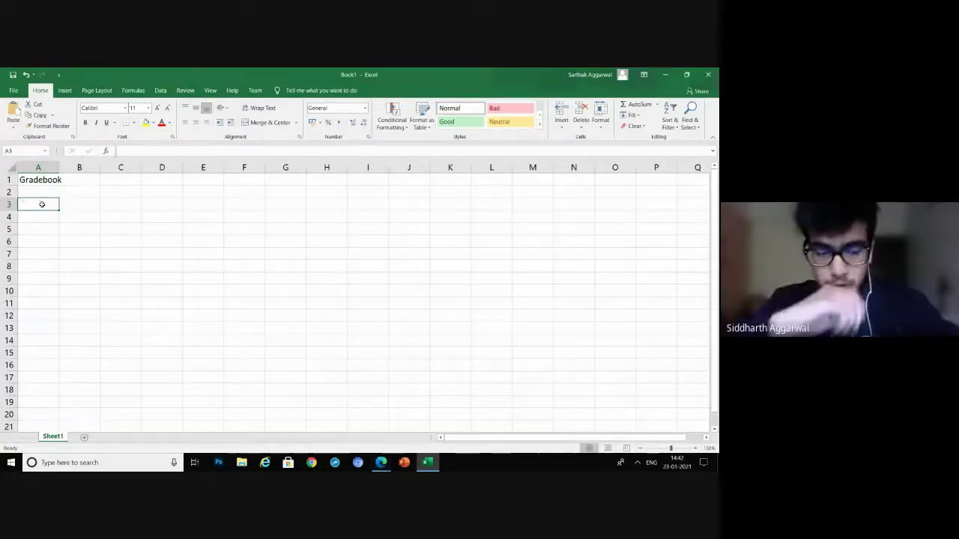
text(Name)
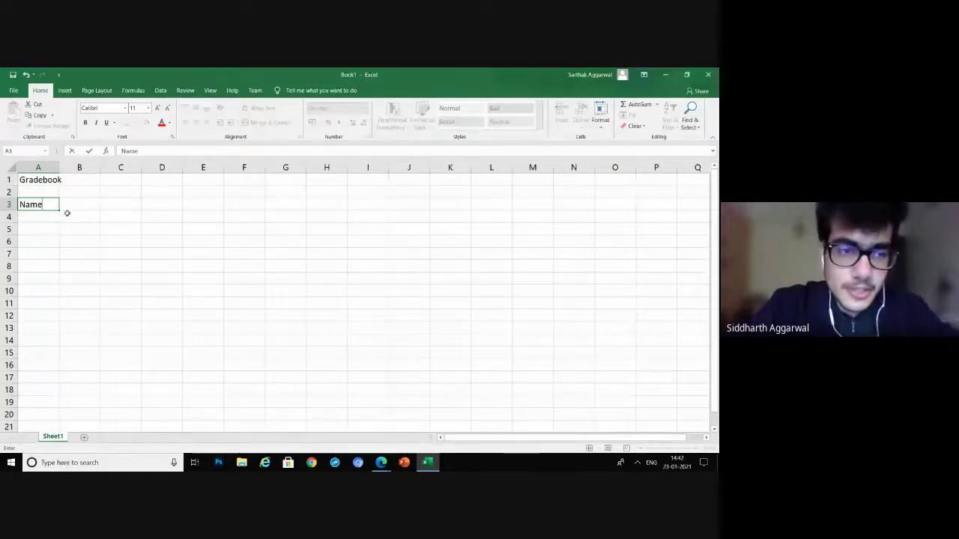
click(44, 217)
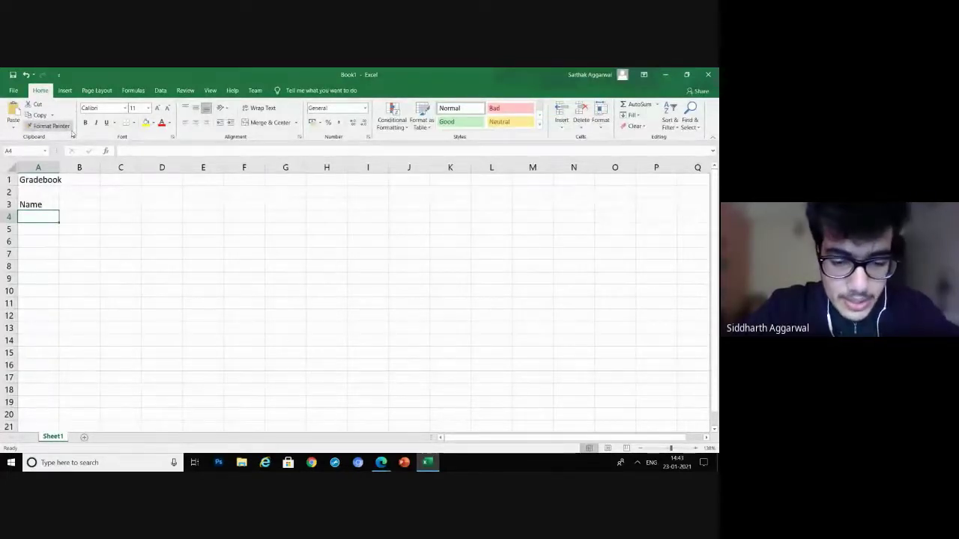
Enter the first three students' first names in cells A4 to A6, under the Name header
text(Yusuf)
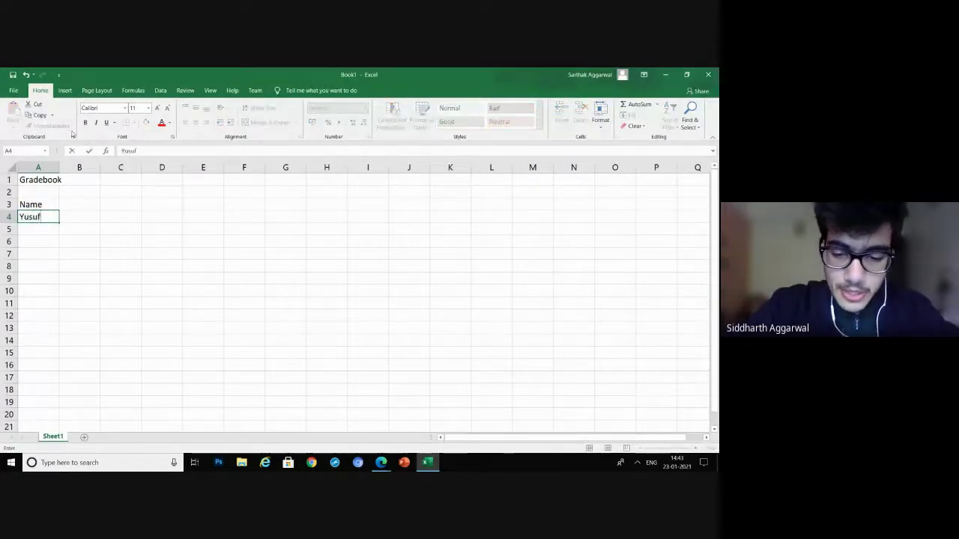
key(Return)
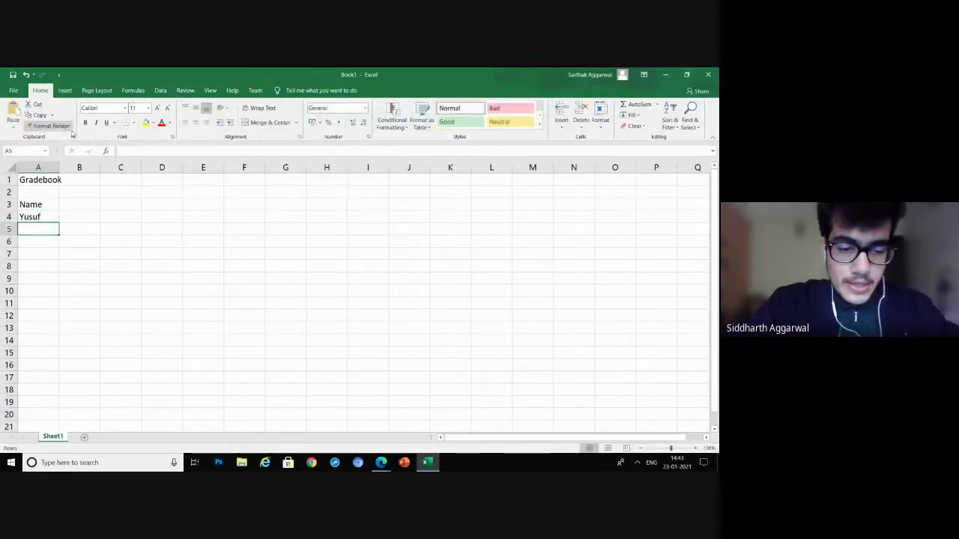
text(Mustak)
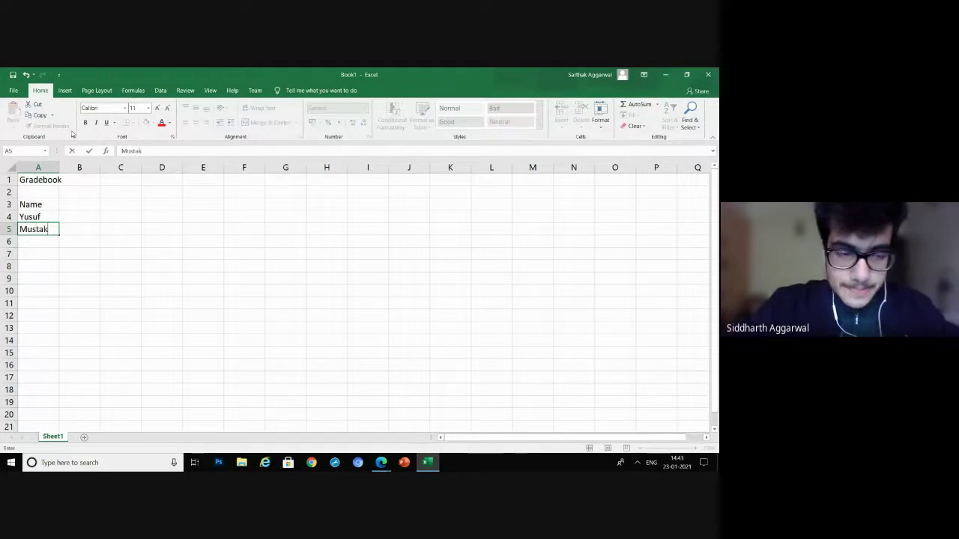
key(Return)
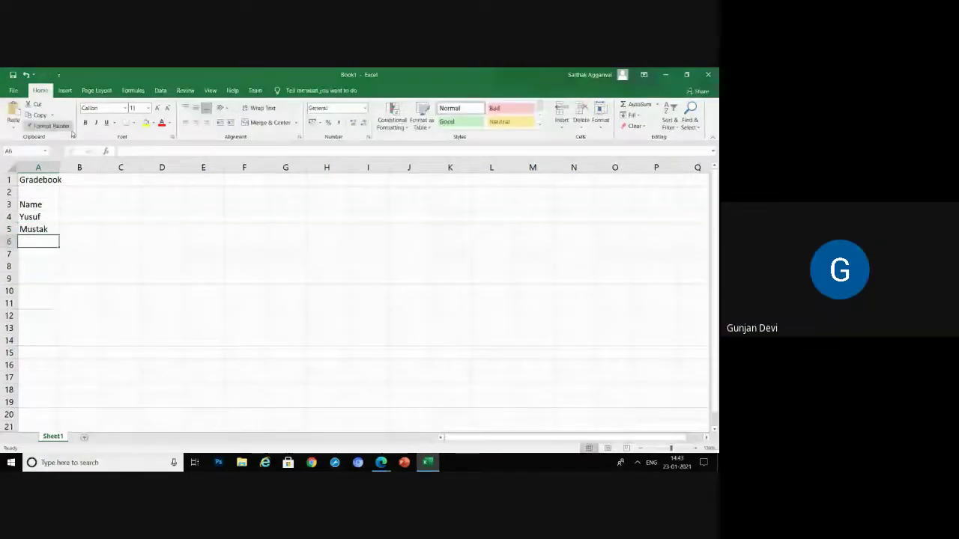
text(AA)
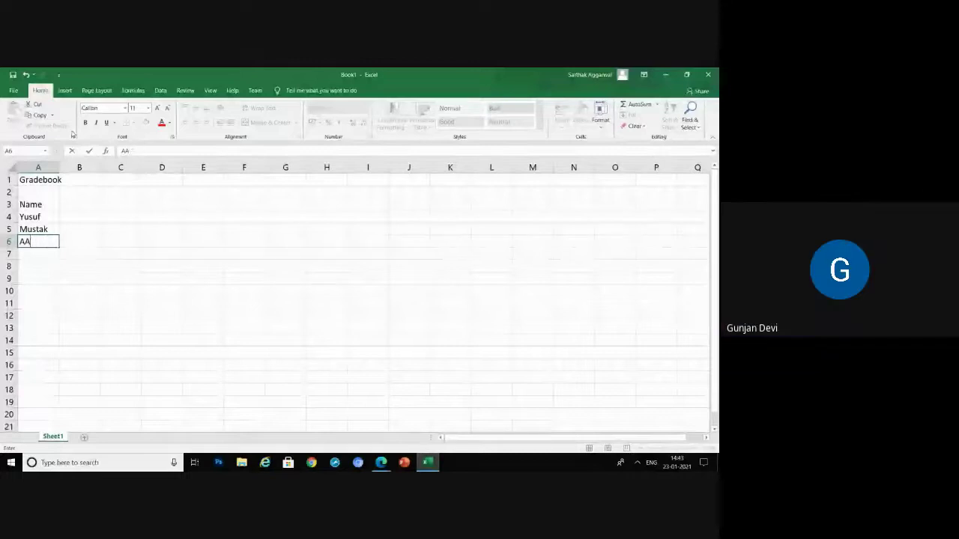
key(BackSpace)
text(ashish)
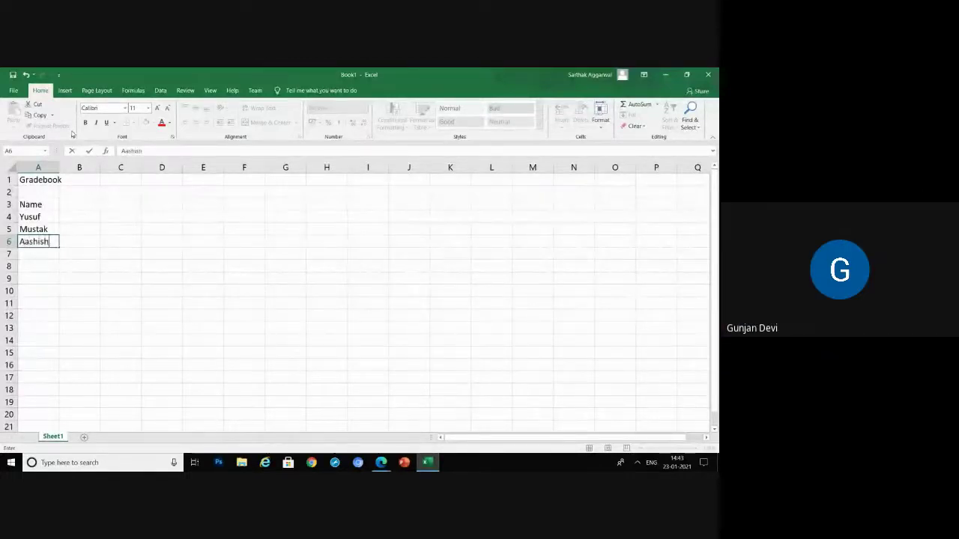
key(Return)
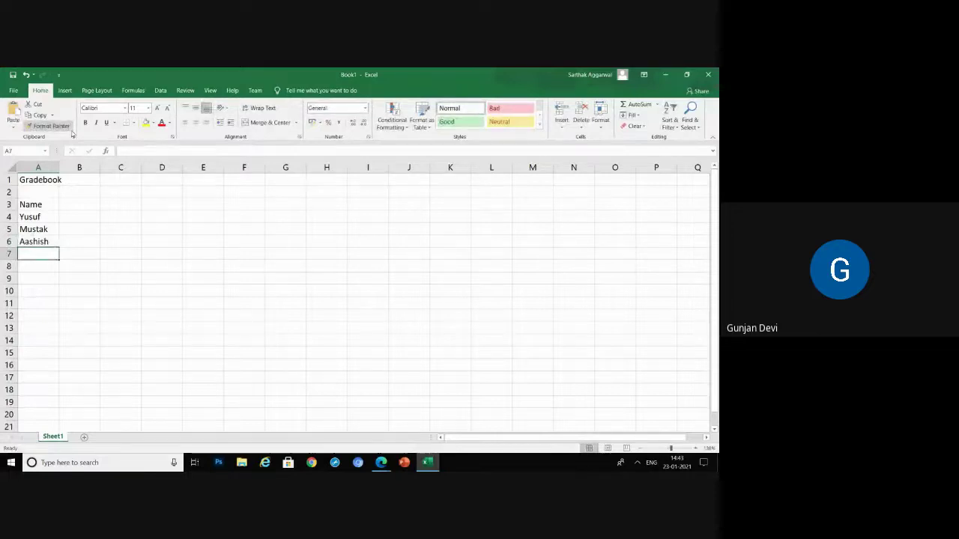
Add two more students' first names in cells A7 and A8 to complete the list of five
text(Krid)
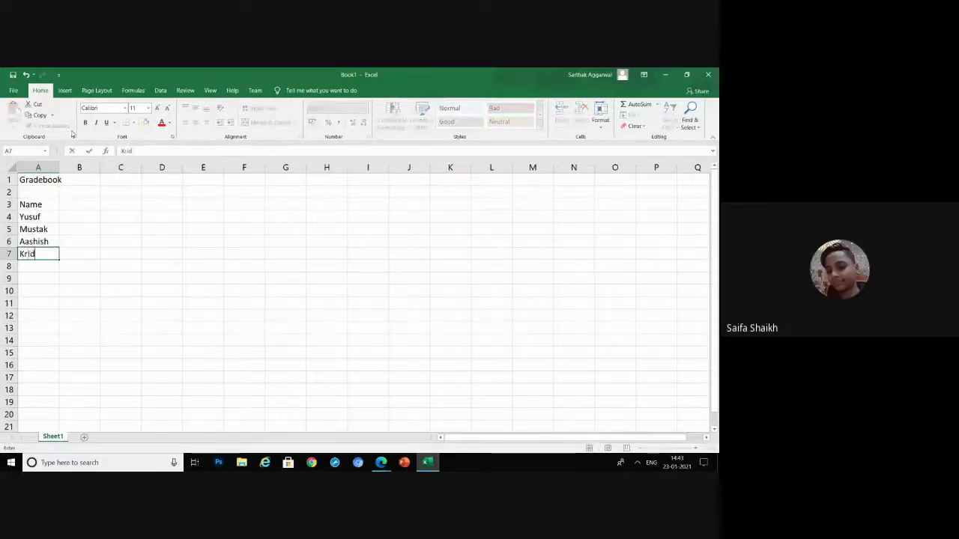
text(sh)
key(BackSpace)
key(BackSpace)
key(BackSpace)
text(s)
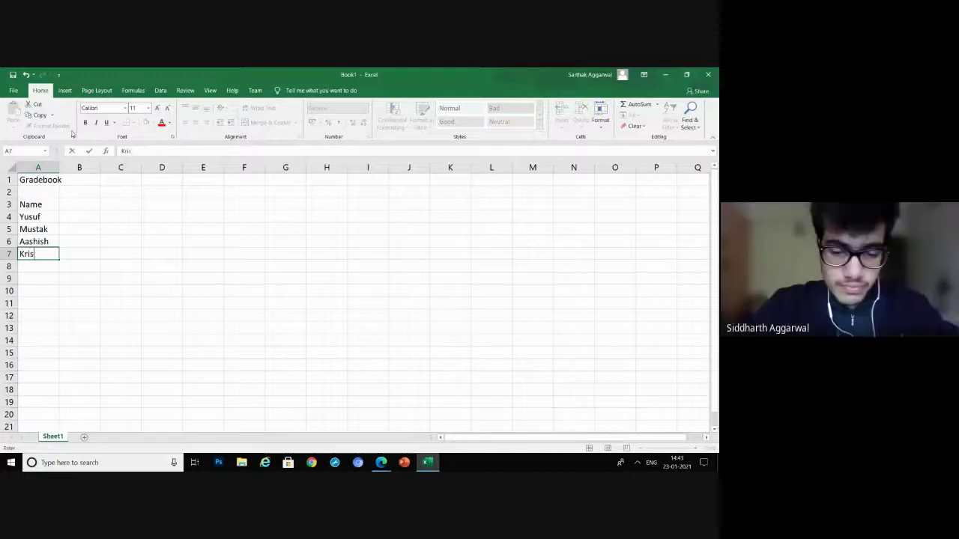
text(hna)
key(Return)
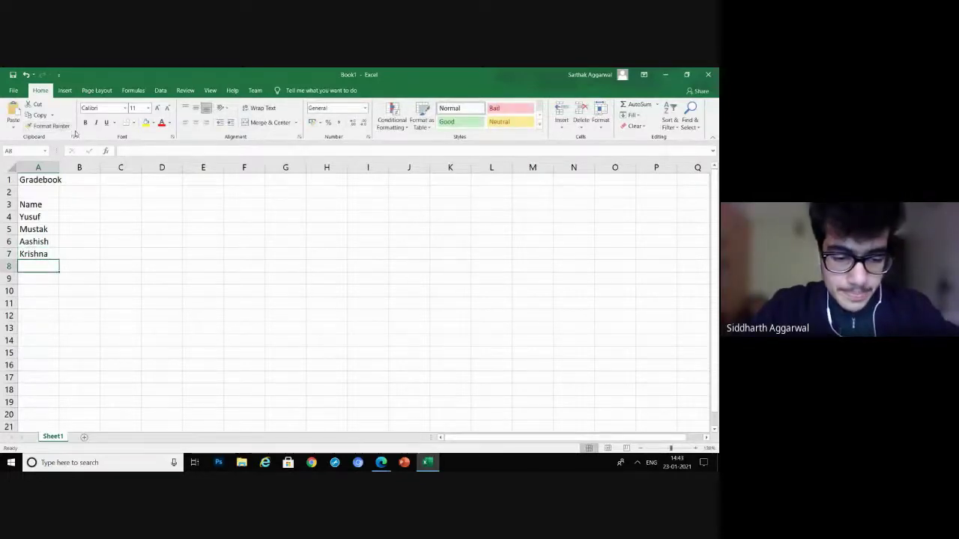
text(Shivam)
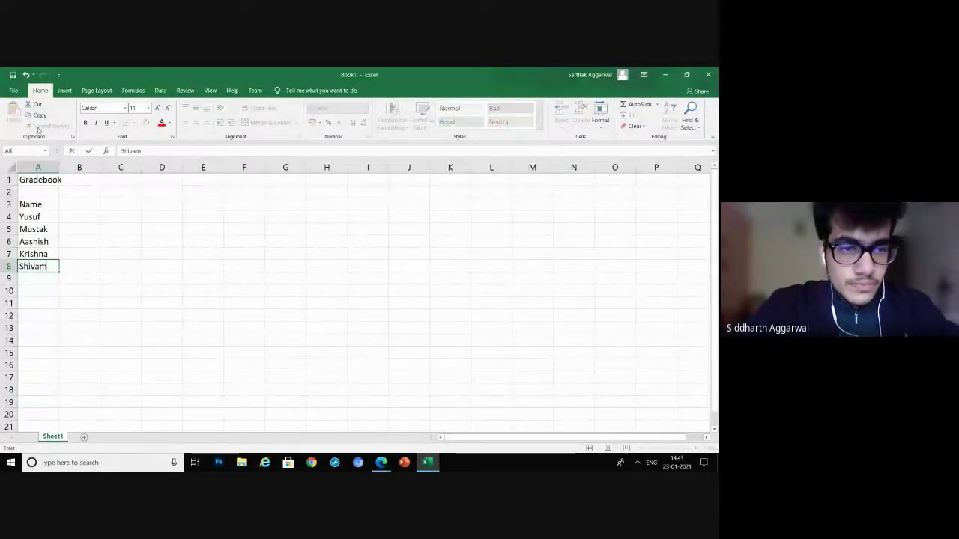
Enter the subject heading "Mathematics" in cell C1
click(112, 181)
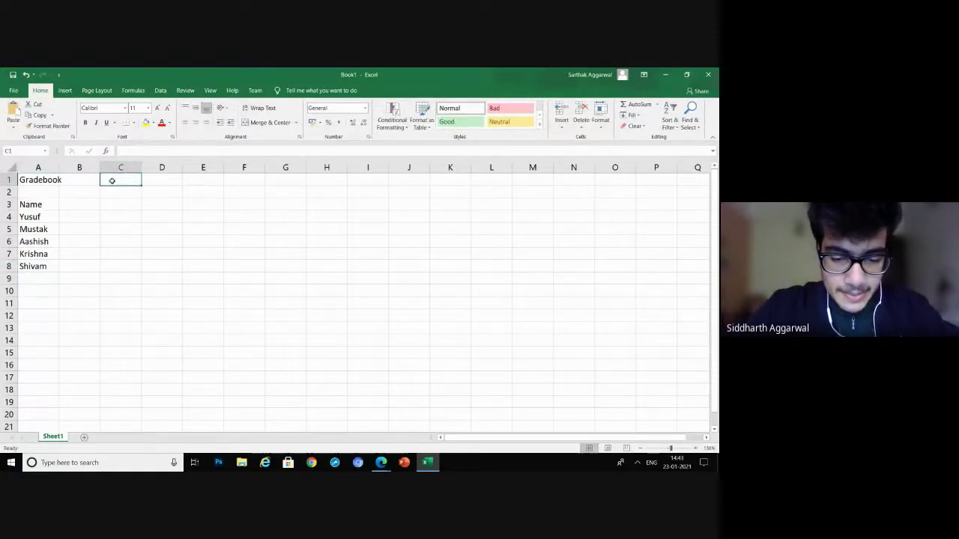
text(Mat)
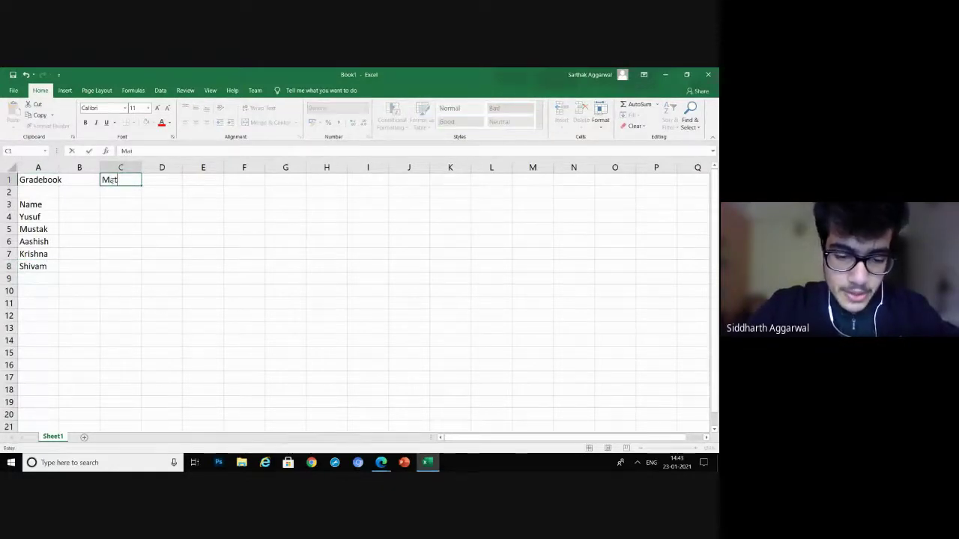
text(hematics)
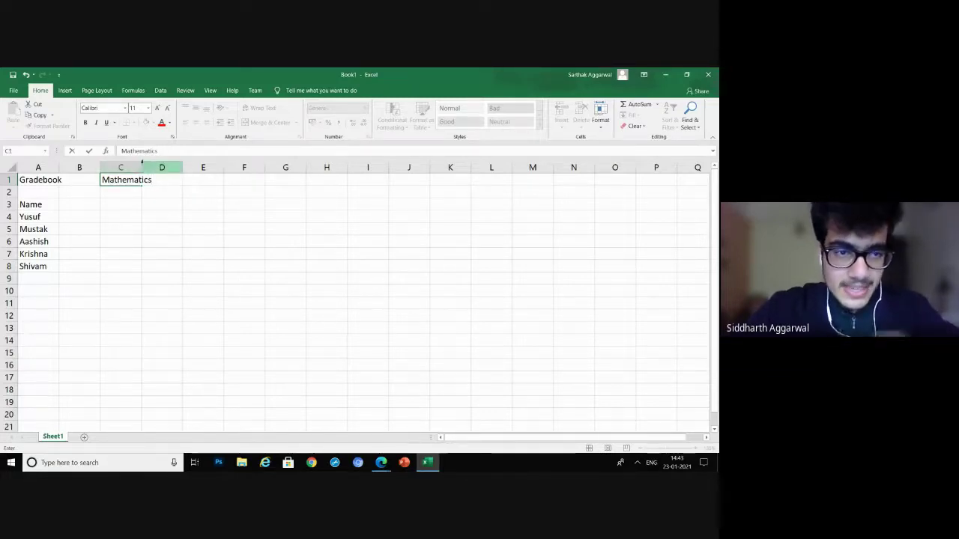
click(130, 180)
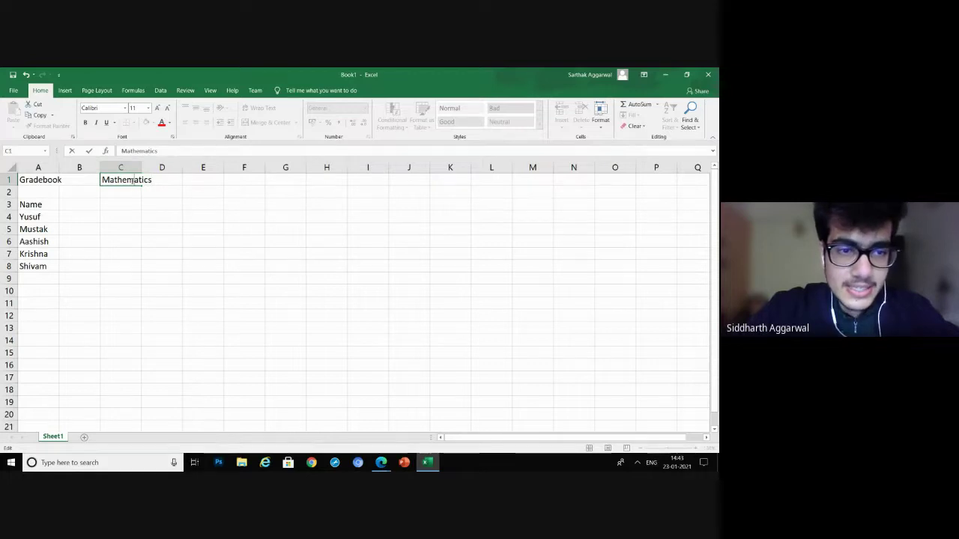
right_click(131, 181)
key(Escape)
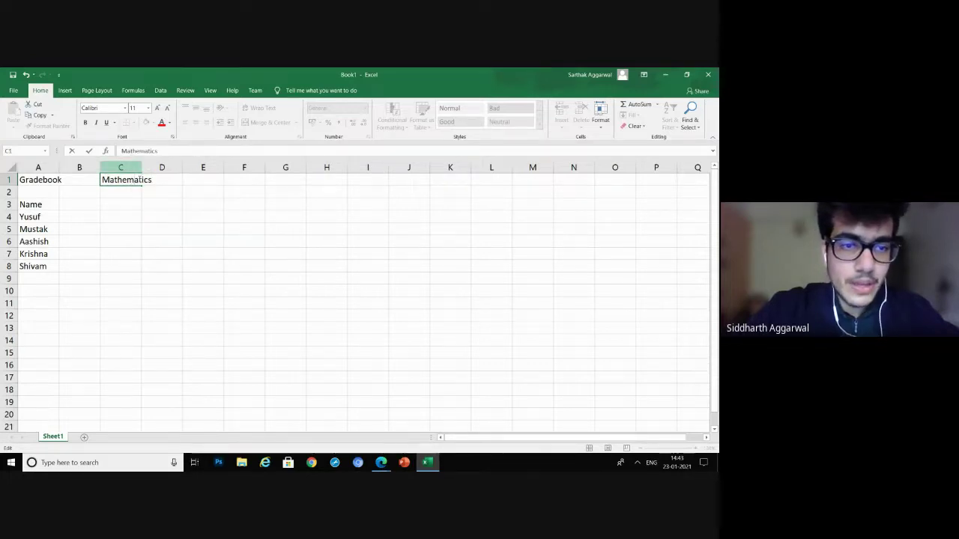
click(171, 186)
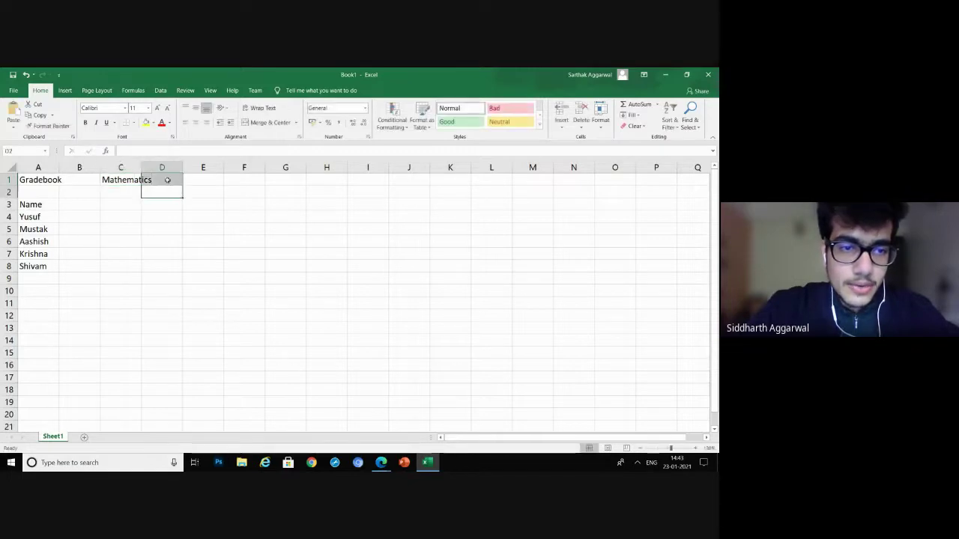
Rotate the Mathematics heading in cell C1 upward with the Rotate Text Up orientation
click(124, 184)
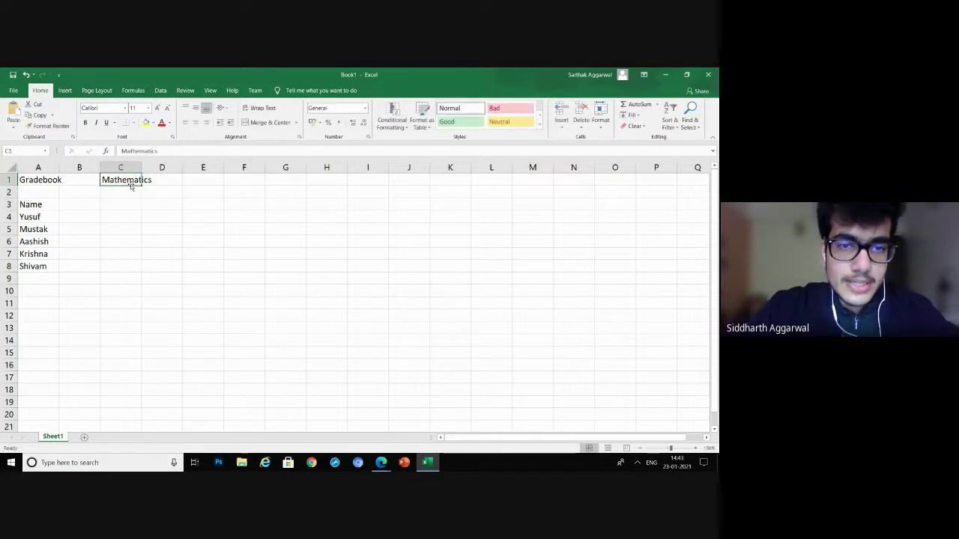
click(393, 121)
click(393, 121)
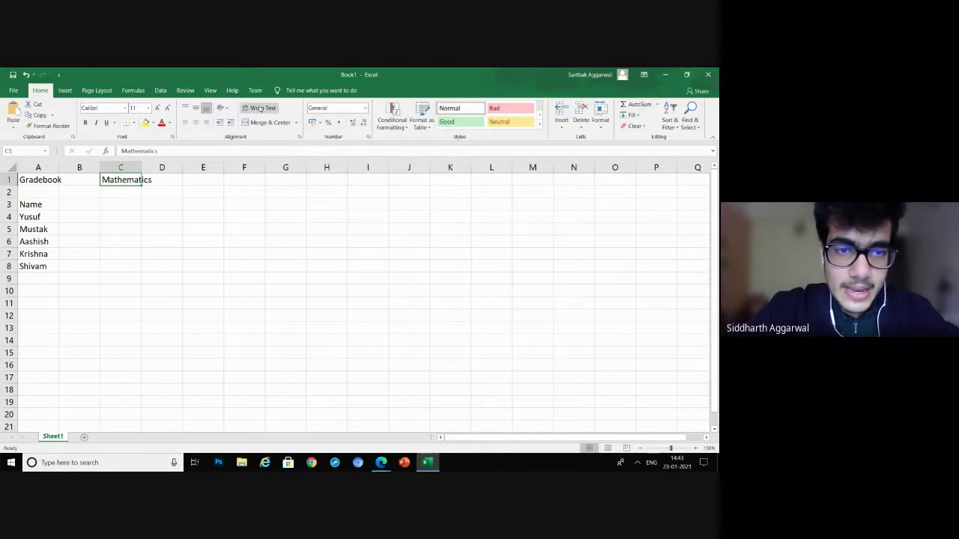
click(221, 108)
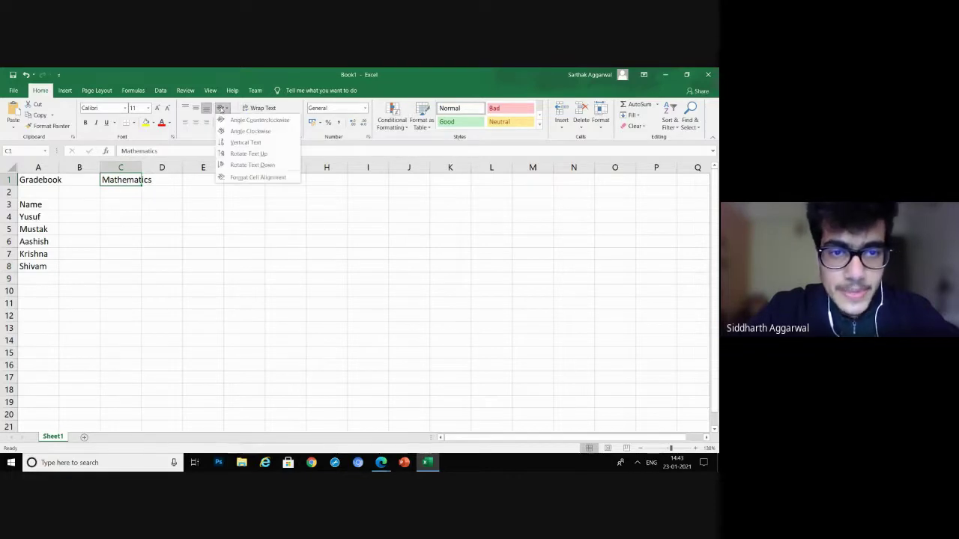
click(241, 153)
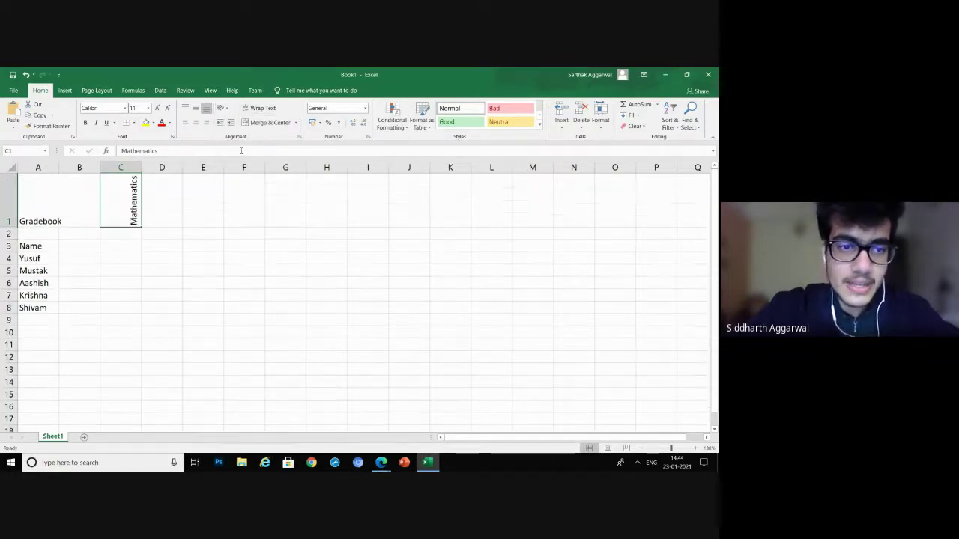
click(136, 233)
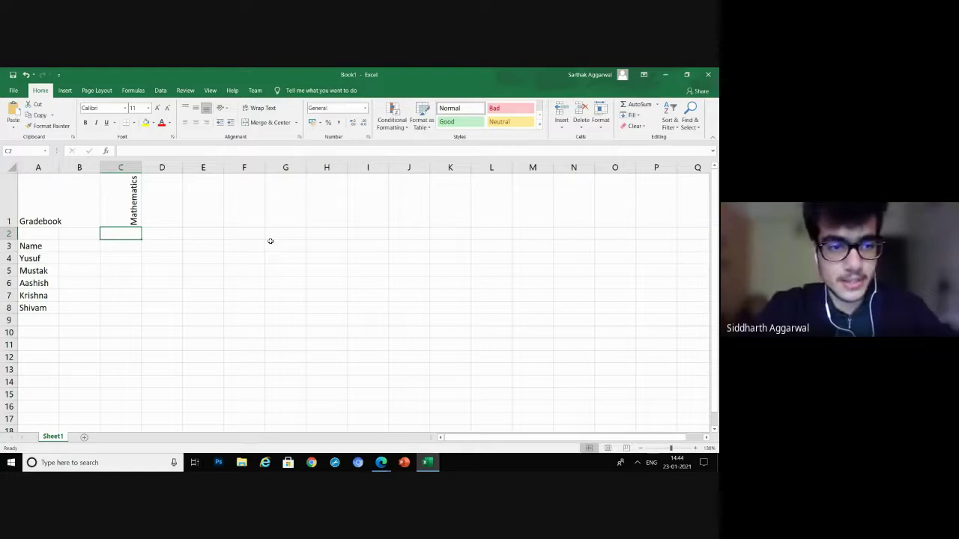
click(126, 258)
text(10)
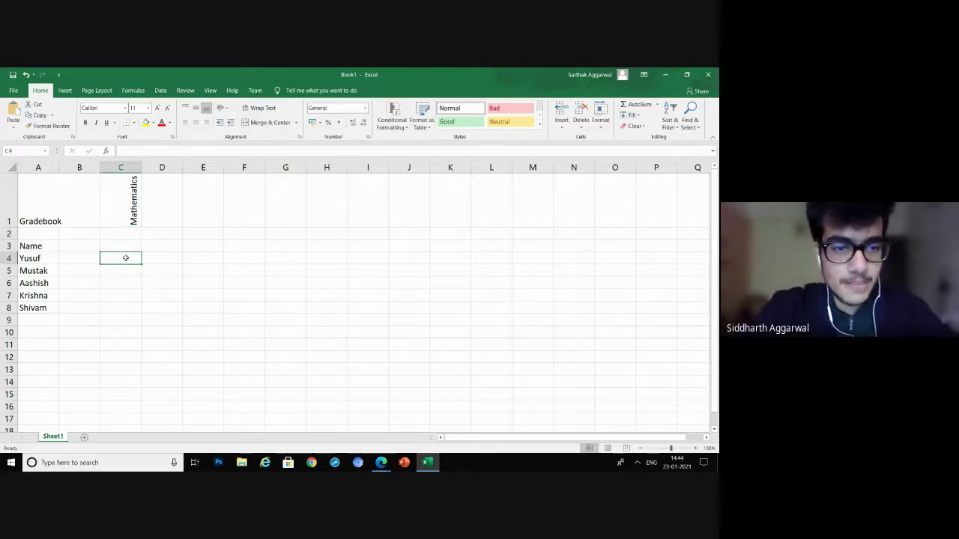
key(Escape)
click(129, 237)
Enter the label "Max Marks" in cell B2 and widen column B slightly to fit it
click(97, 236)
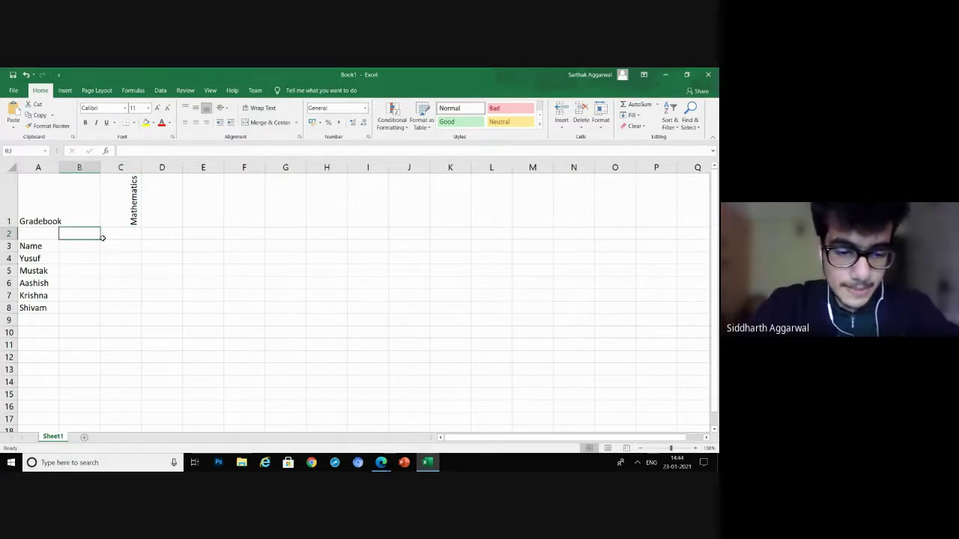
text(Max)
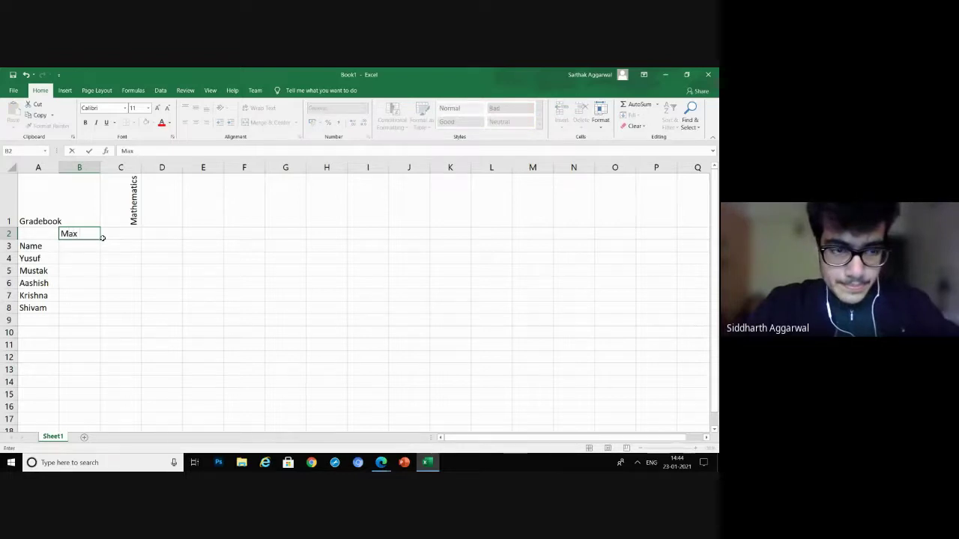
text( Marks)
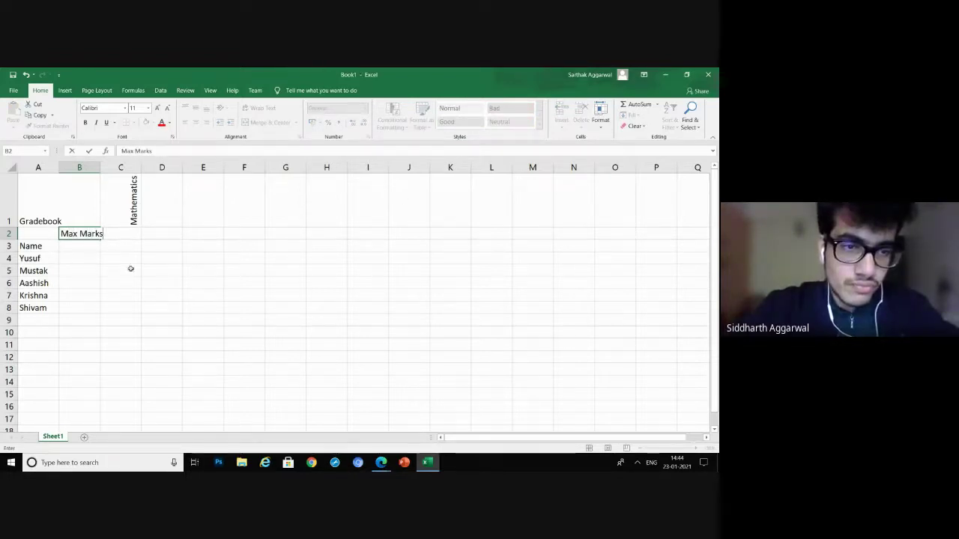
click(101, 166)
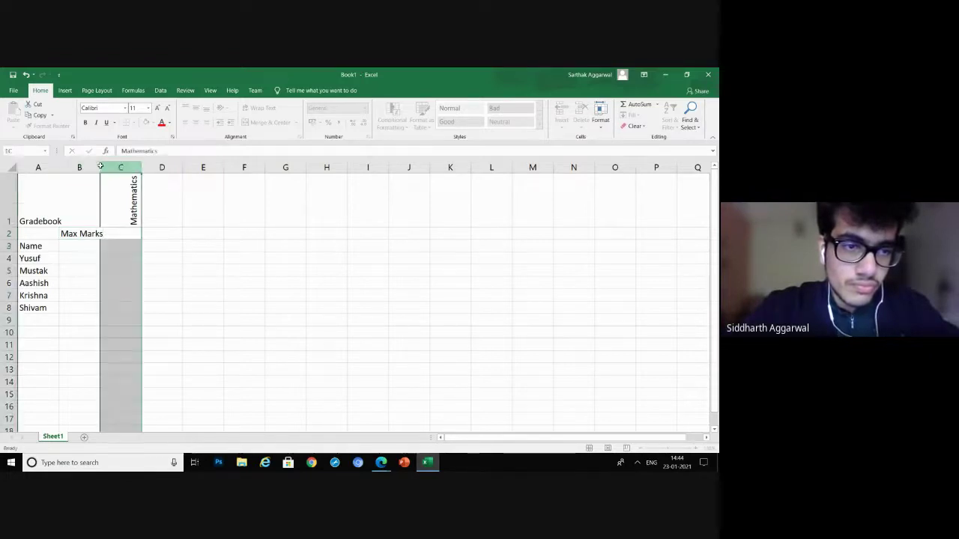
click(97, 166)
drag(101, 167, 105, 166)
Enter 100 as the Mathematics maximum in cell C2 and add the subject heading "Science" in cell D1
click(123, 230)
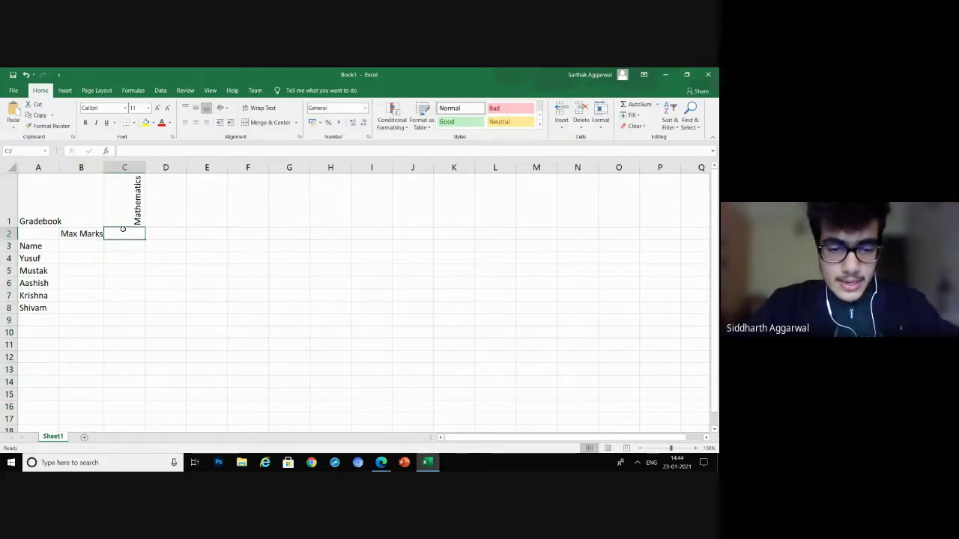
text(100)
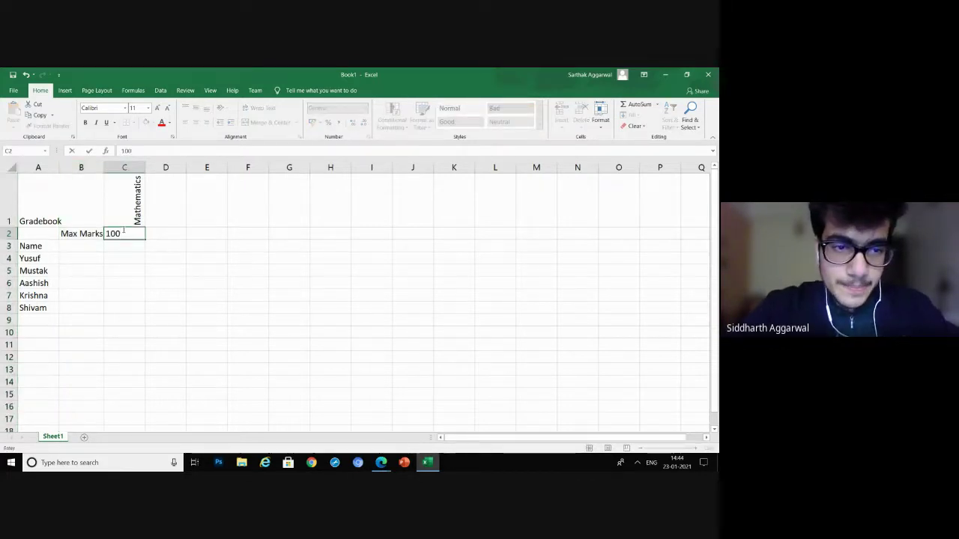
click(167, 192)
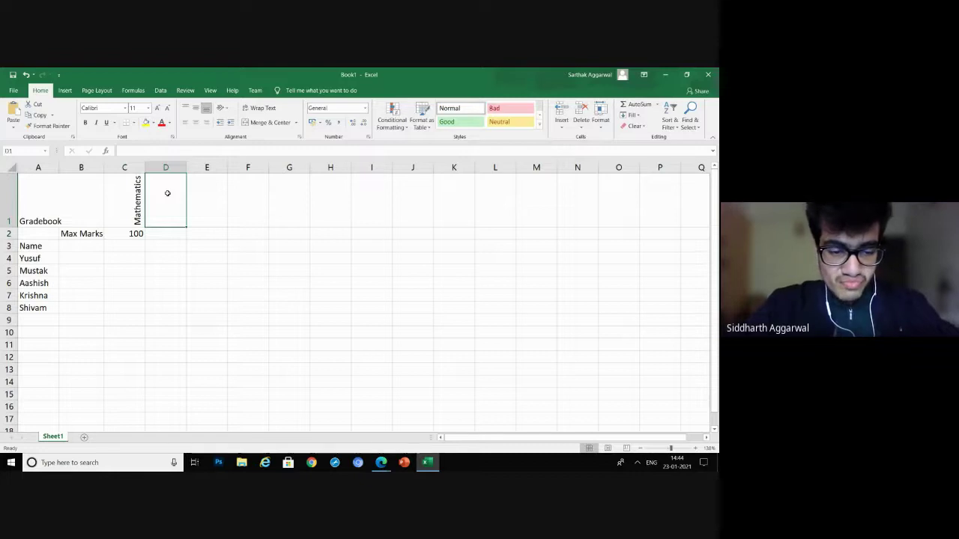
text(Science)
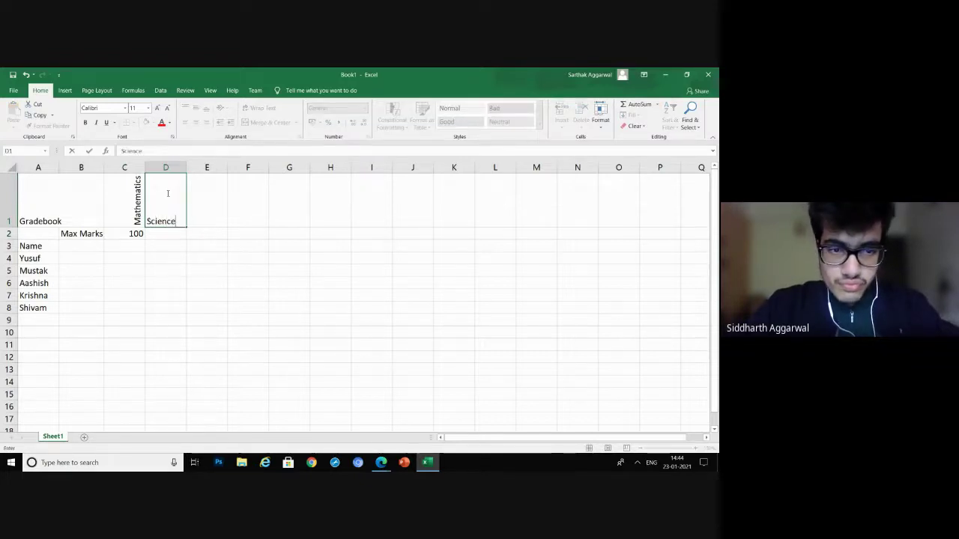
key(Return)
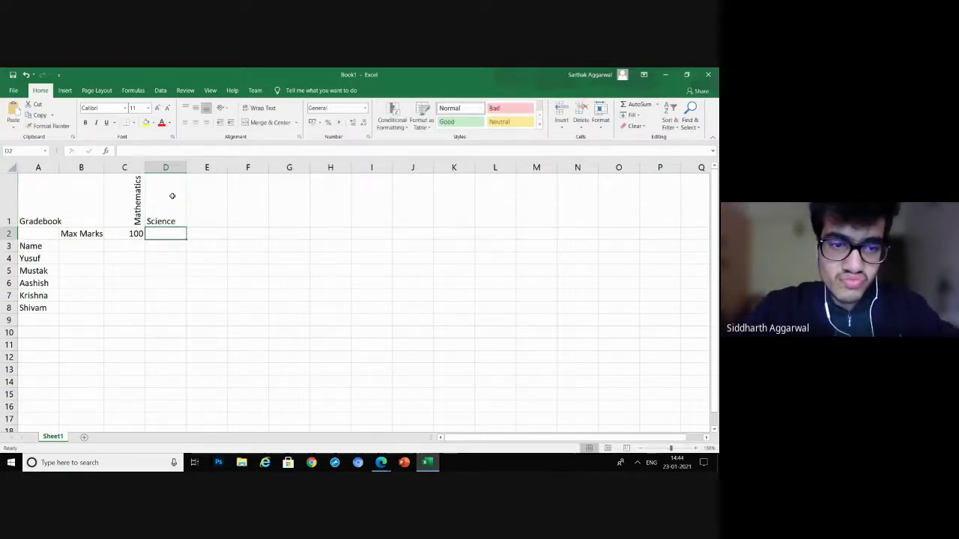
click(214, 209)
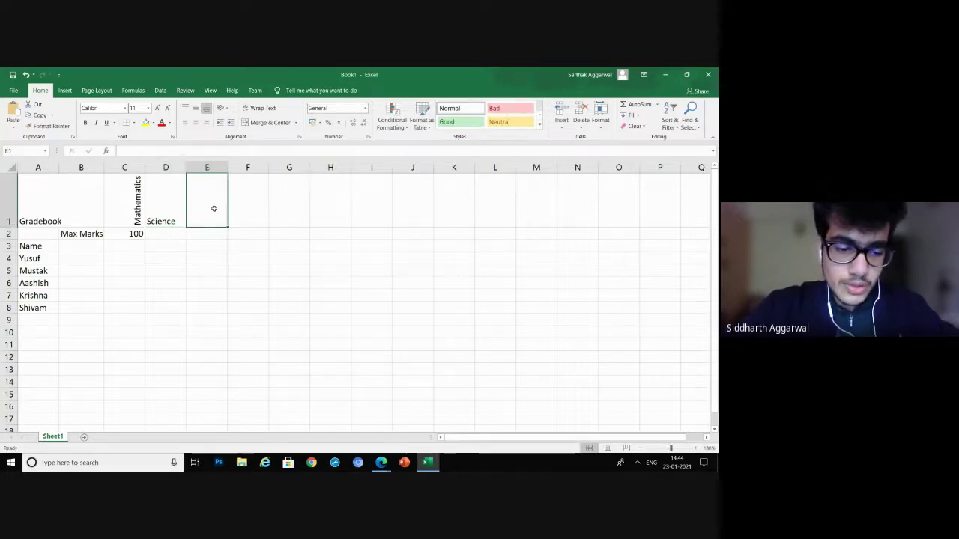
text(Social)
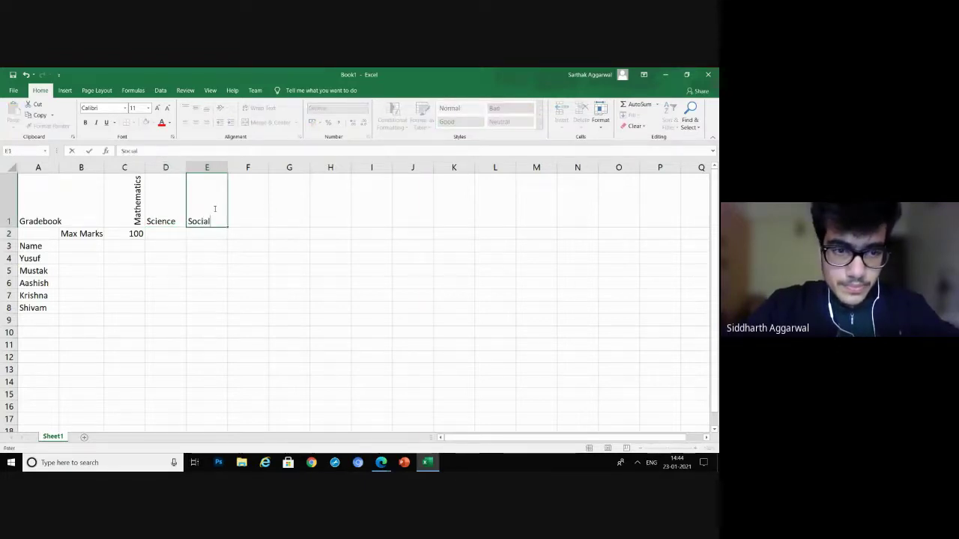
text( Science)
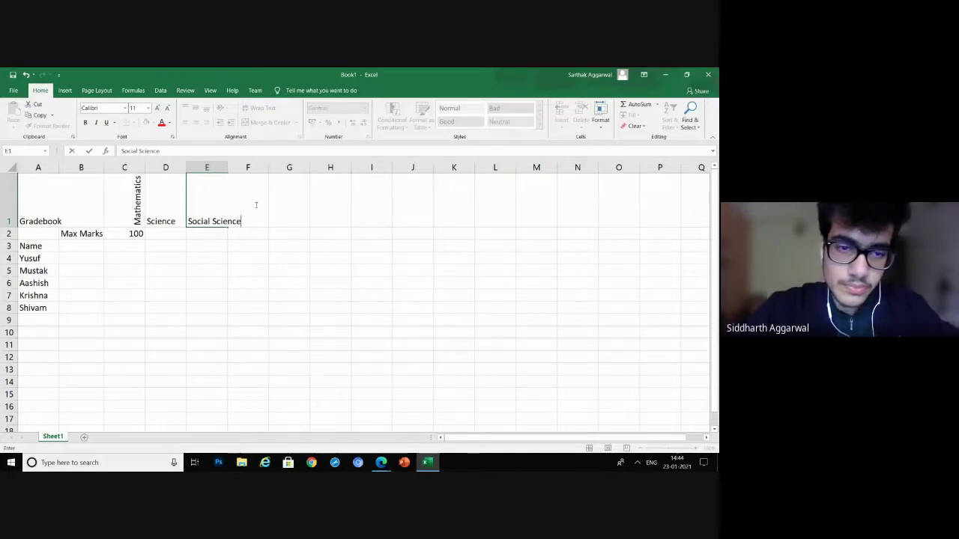
key(F2)
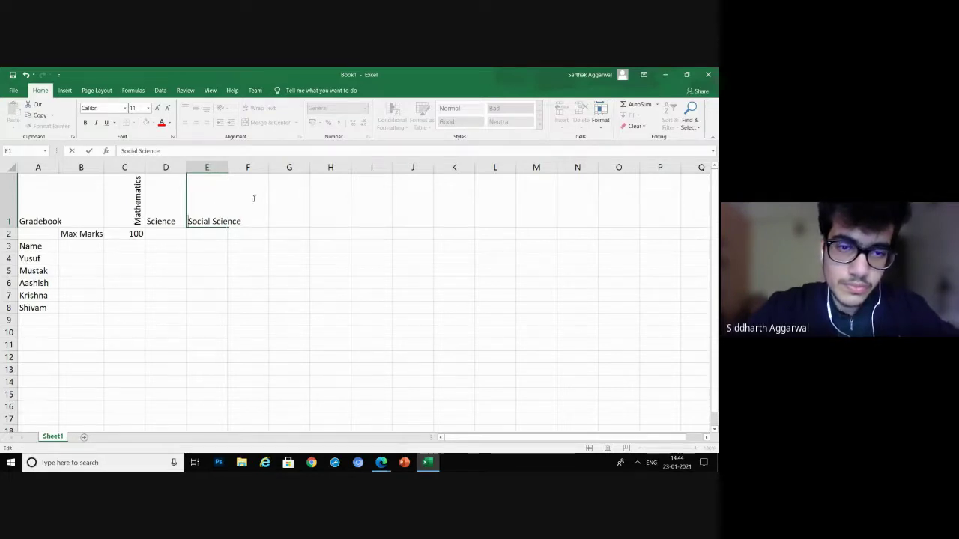
click(175, 203)
drag(187, 226, 218, 230)
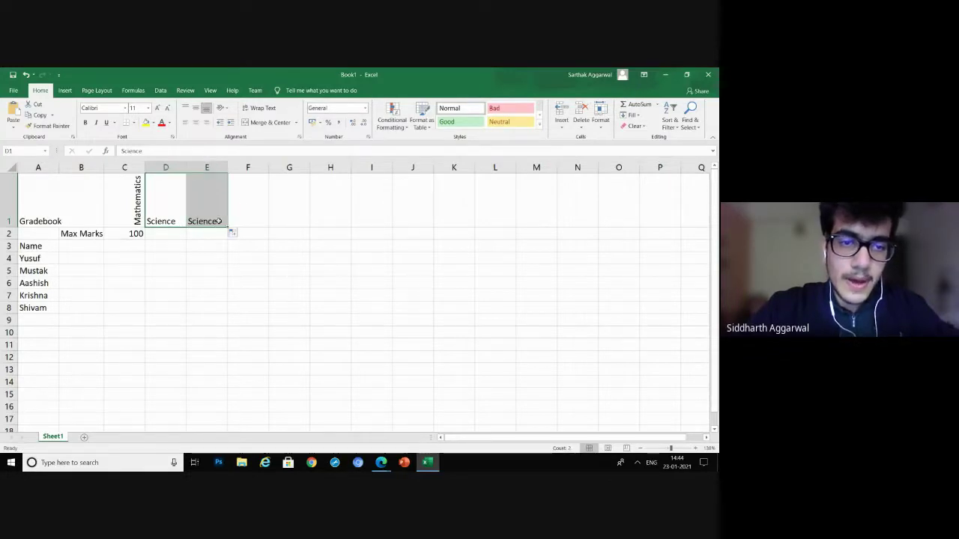
Replace the copied heading in cell E1 with "Social Science"
click(214, 220)
key(BackSpace)
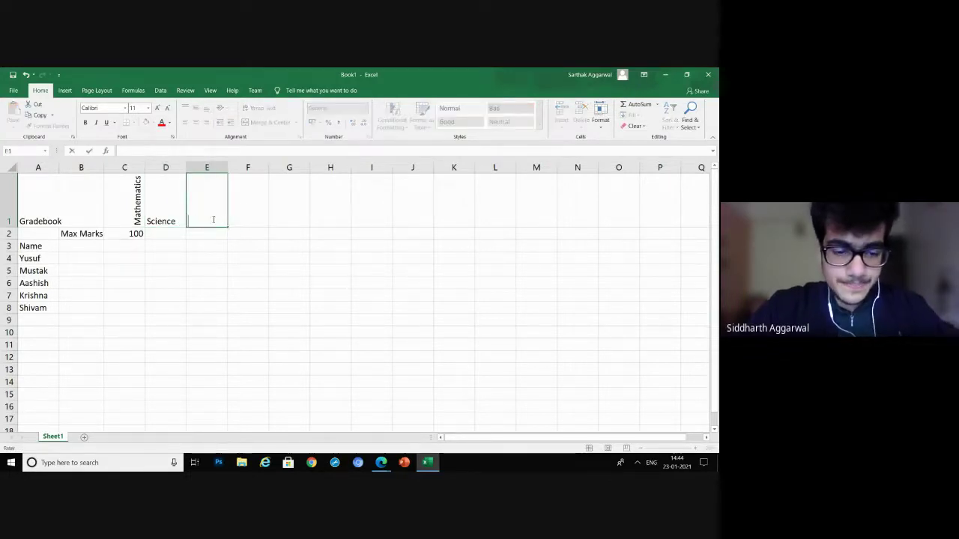
text(Social)
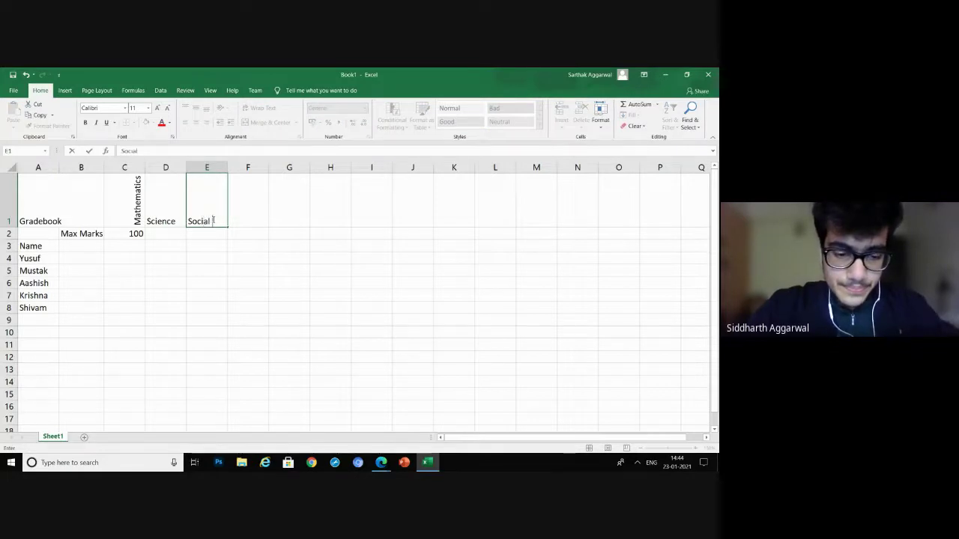
text( Science)
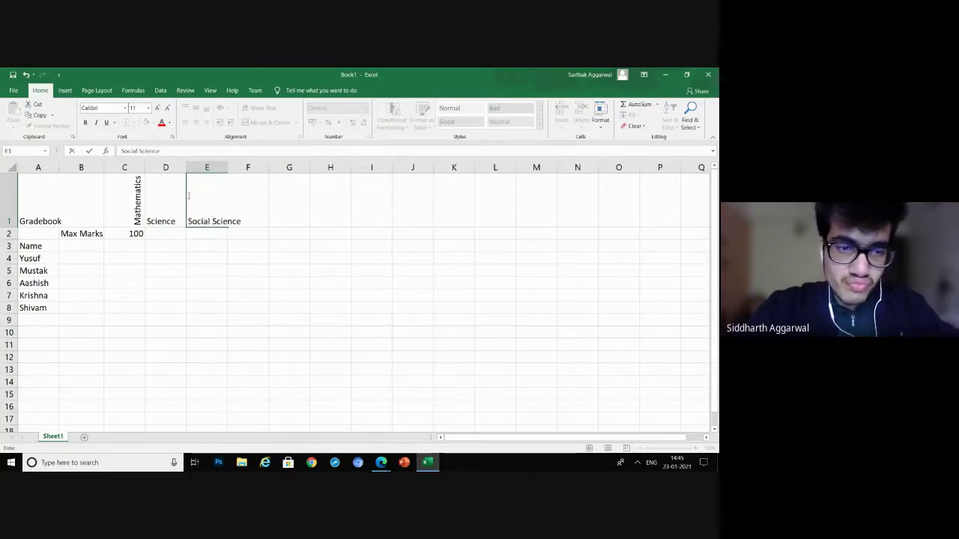
Rotate the Science and Social Science headings in cells D1 and E1 upward with the Rotate Text Up orientation
click(160, 204)
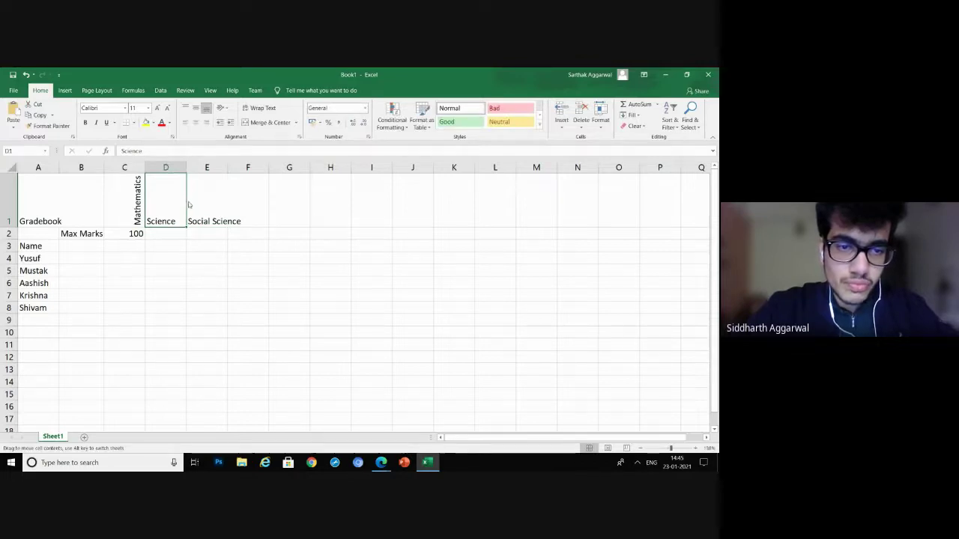
drag(183, 196, 203, 199)
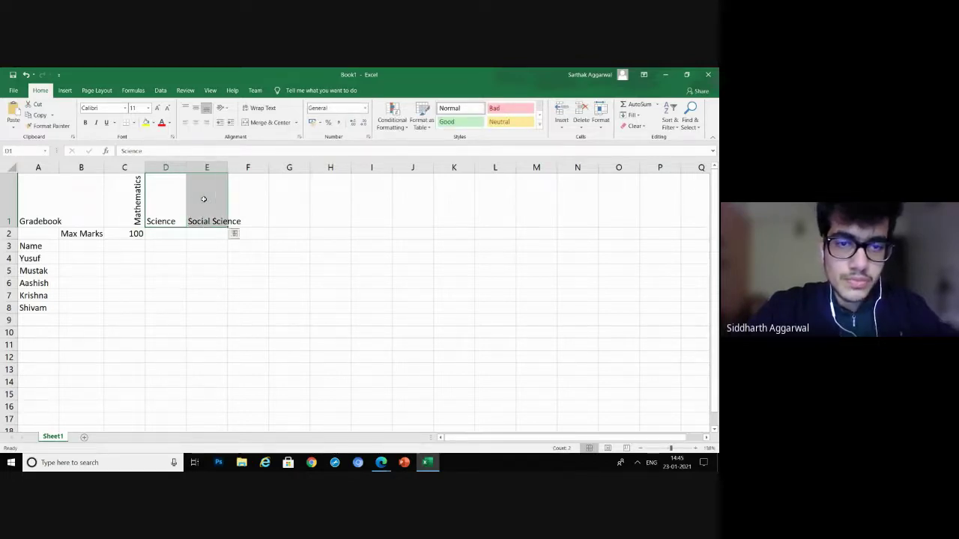
click(223, 108)
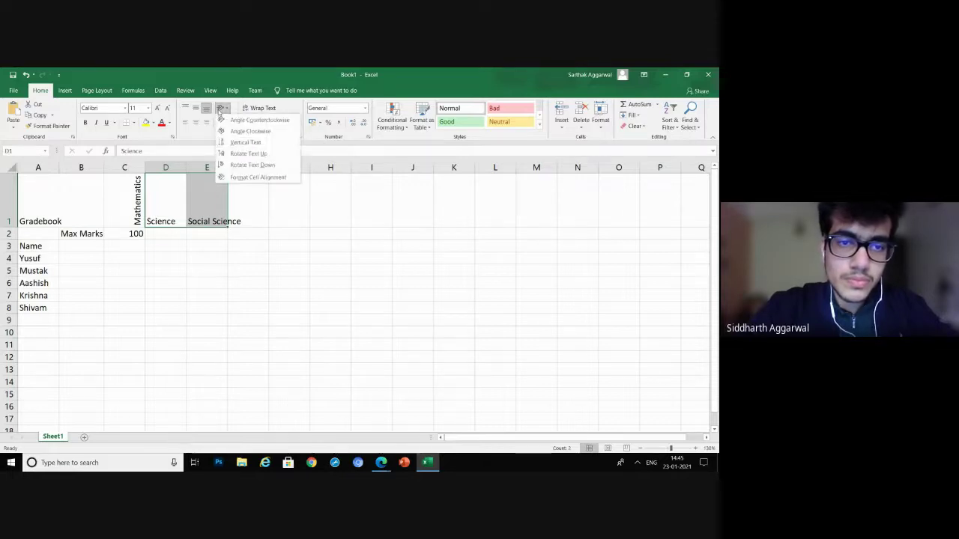
click(239, 154)
Enter the subject heading "English" in cell F1
click(248, 211)
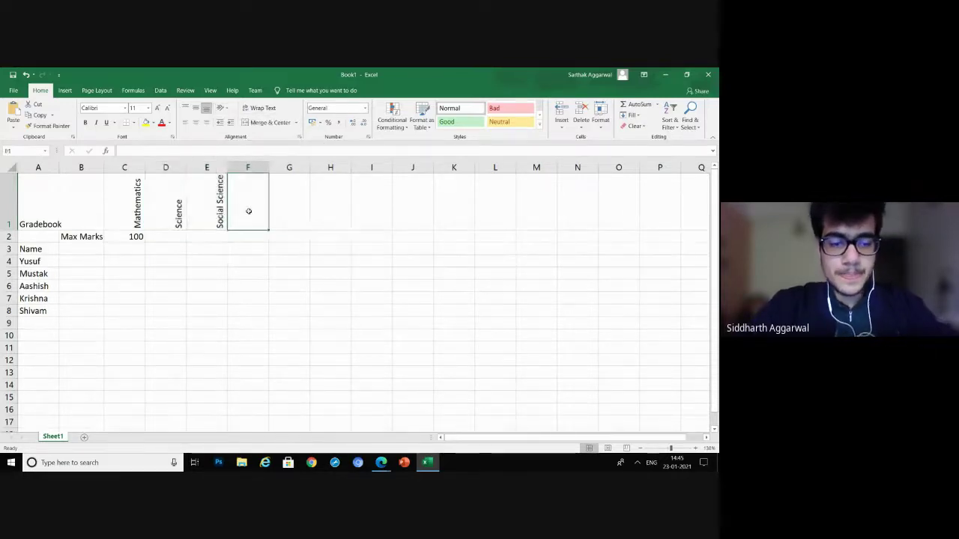
text(Eng)
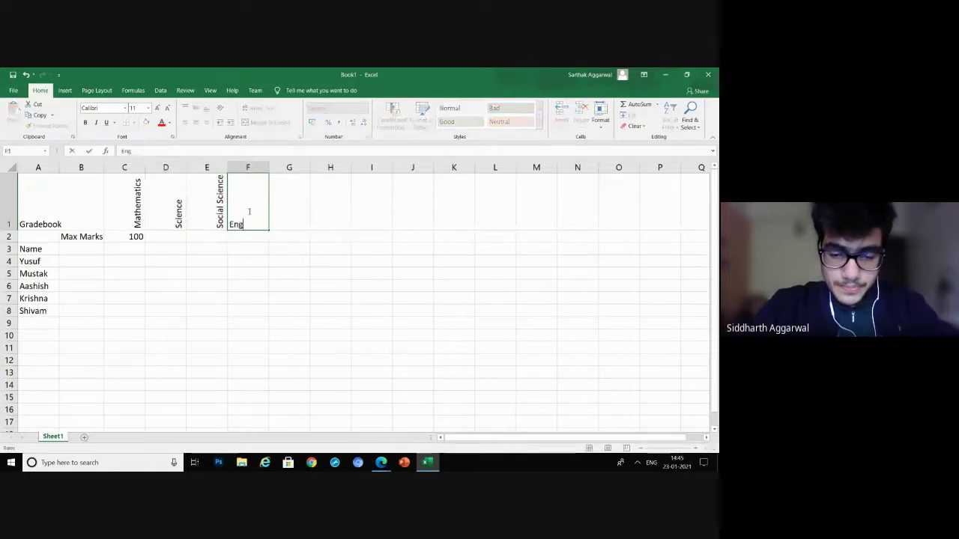
text(lis)
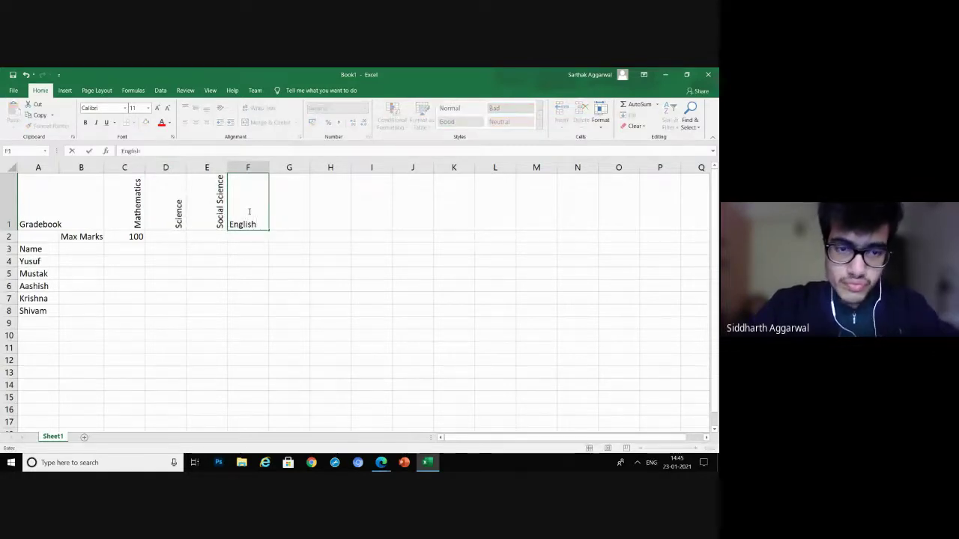
text(h)
key(Return)
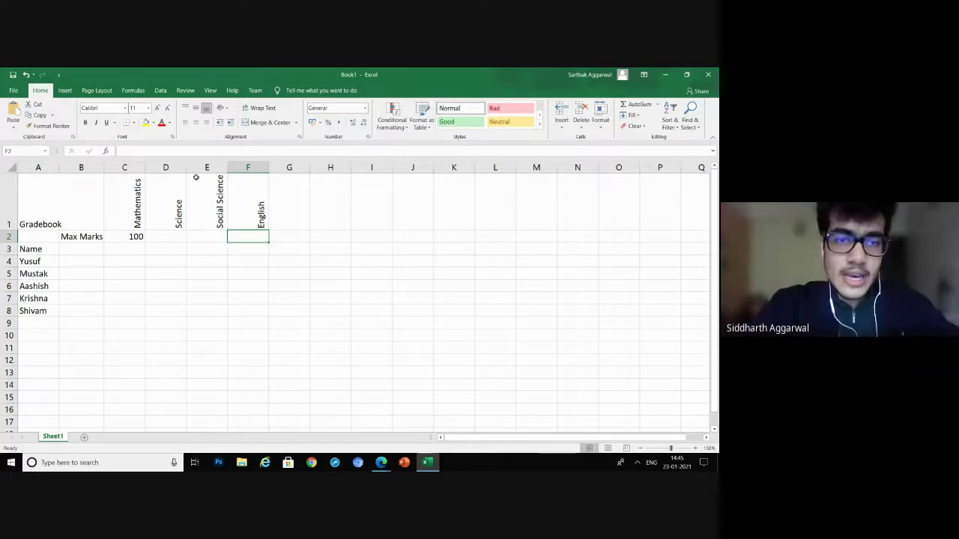
click(224, 110)
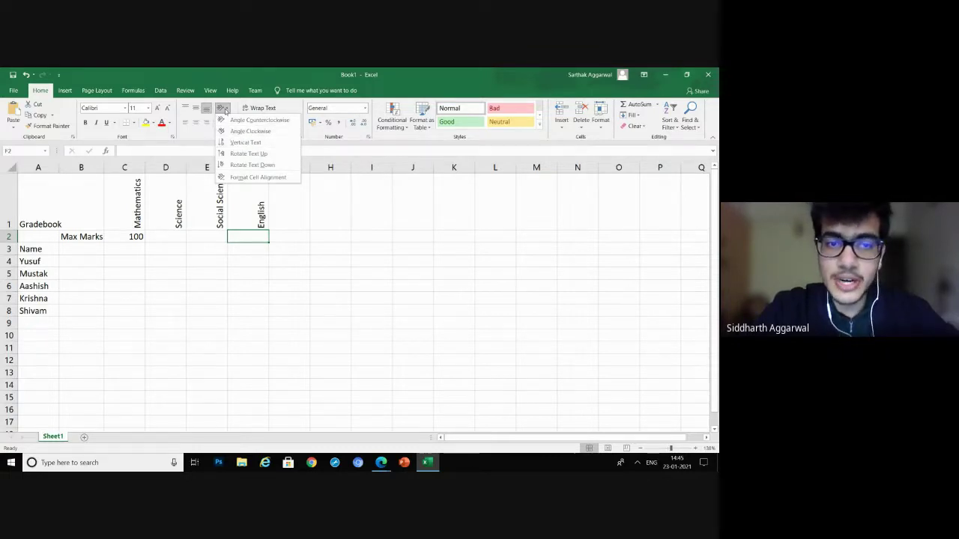
click(223, 110)
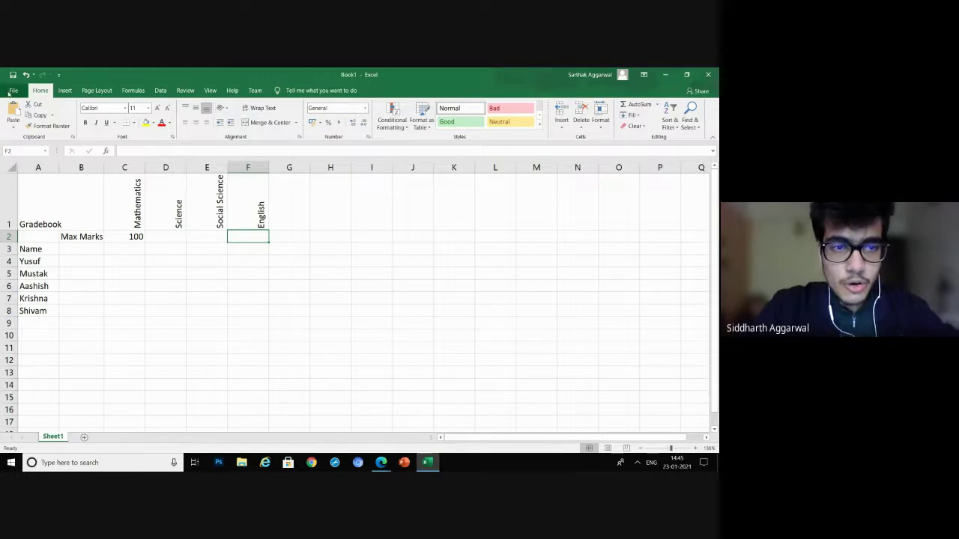
click(222, 109)
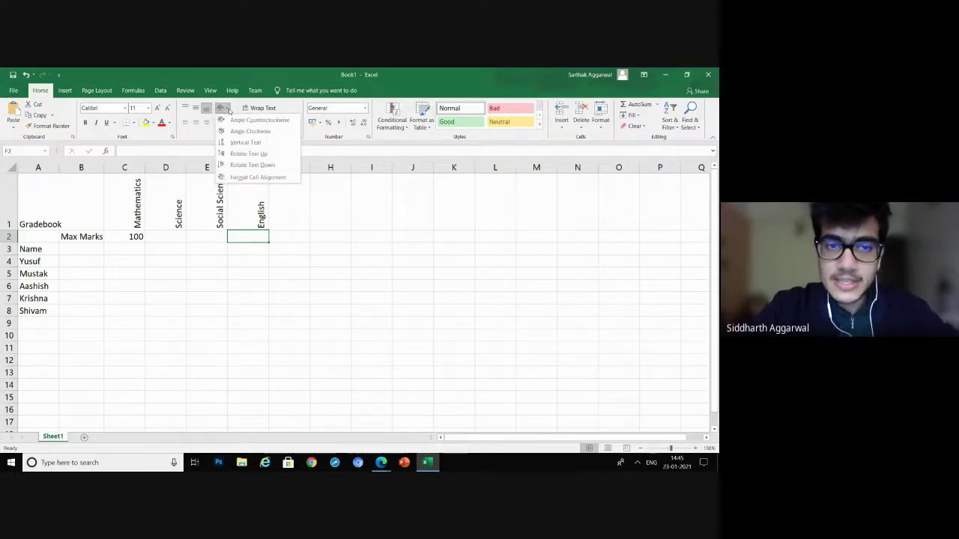
click(227, 110)
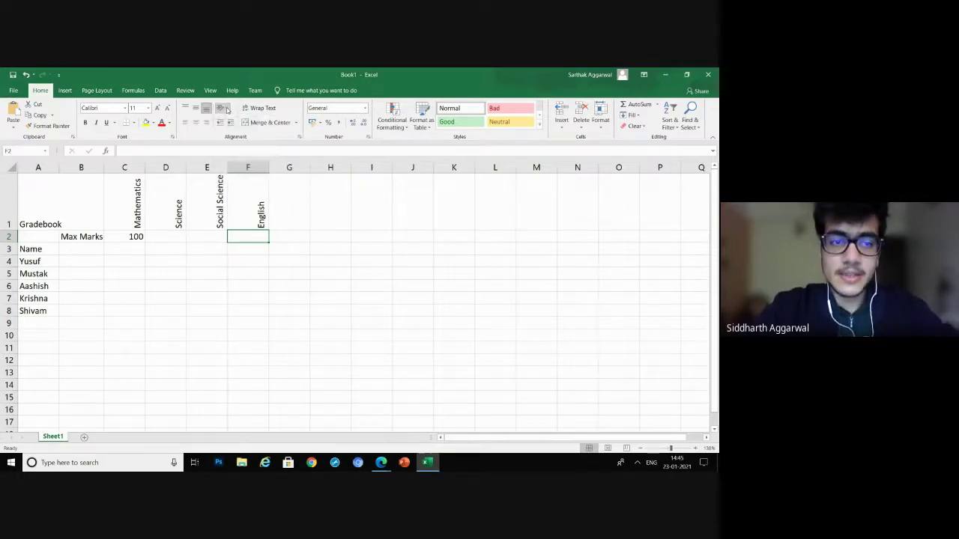
Select cell D2, check the Google Meet call window and return to the Excel workbook
click(166, 236)
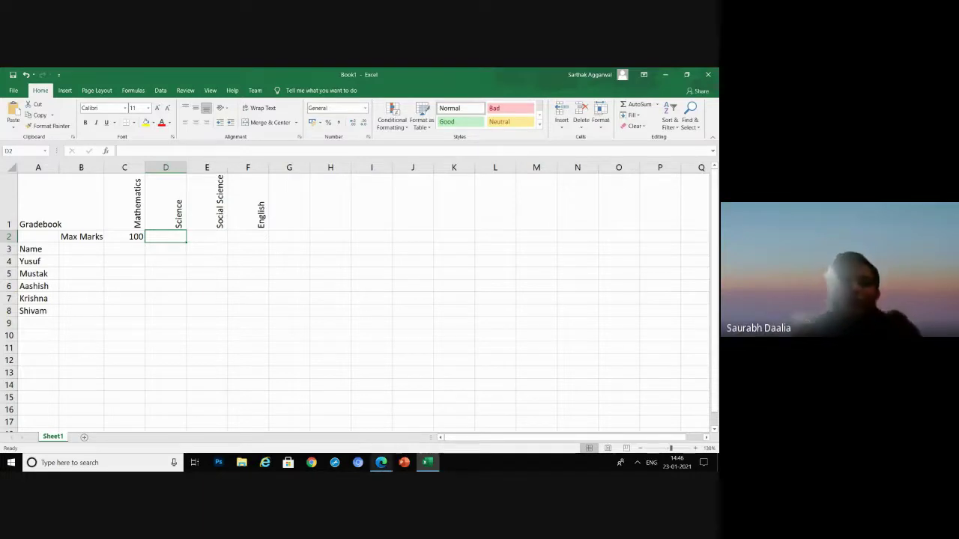
mouse_move(382, 463)
click(362, 424)
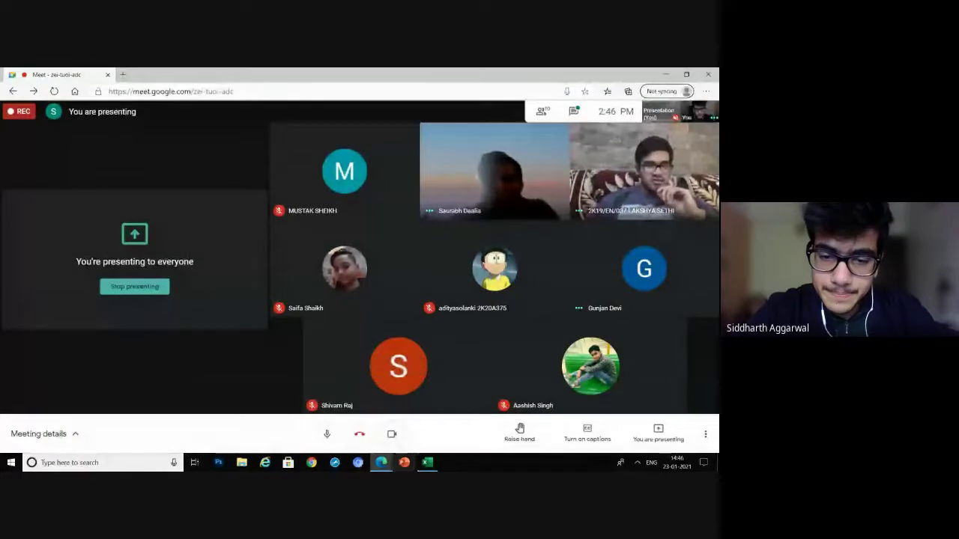
click(429, 463)
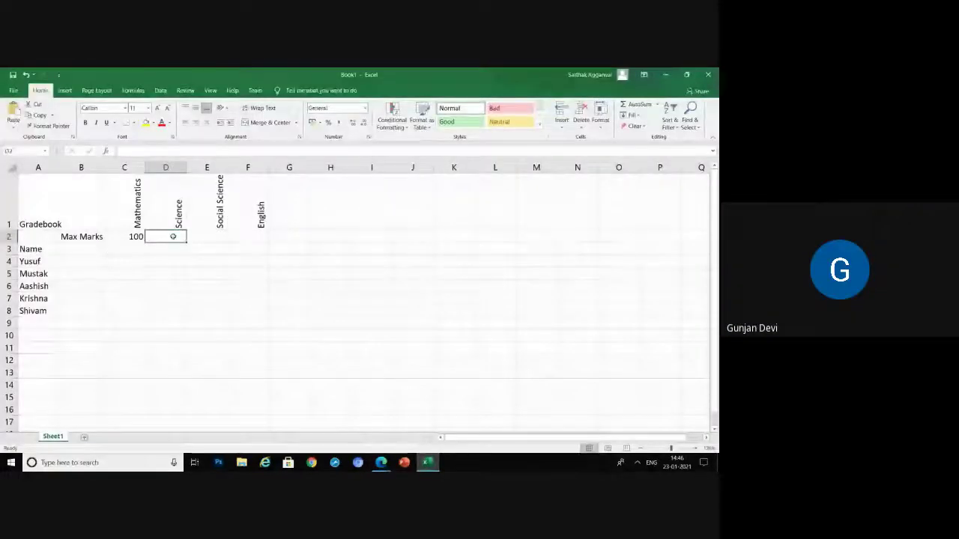
Enter 80 as the maximum marks for Science in cell D2 and for Social Science in cell E2
text(80)
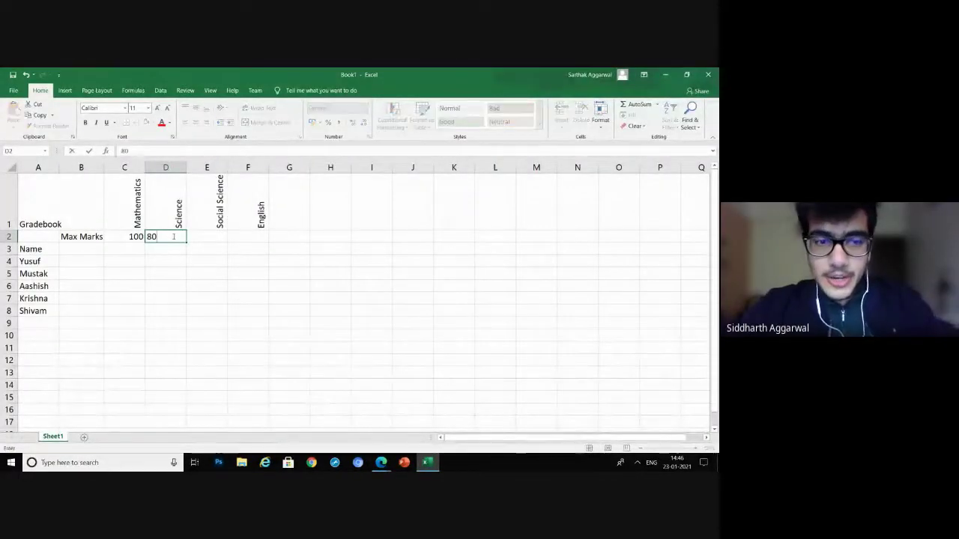
click(223, 238)
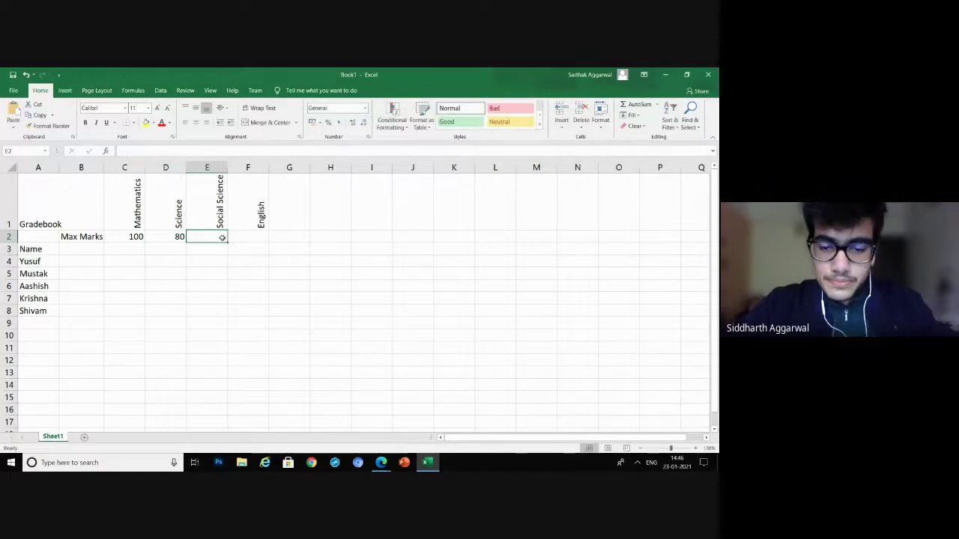
text(80)
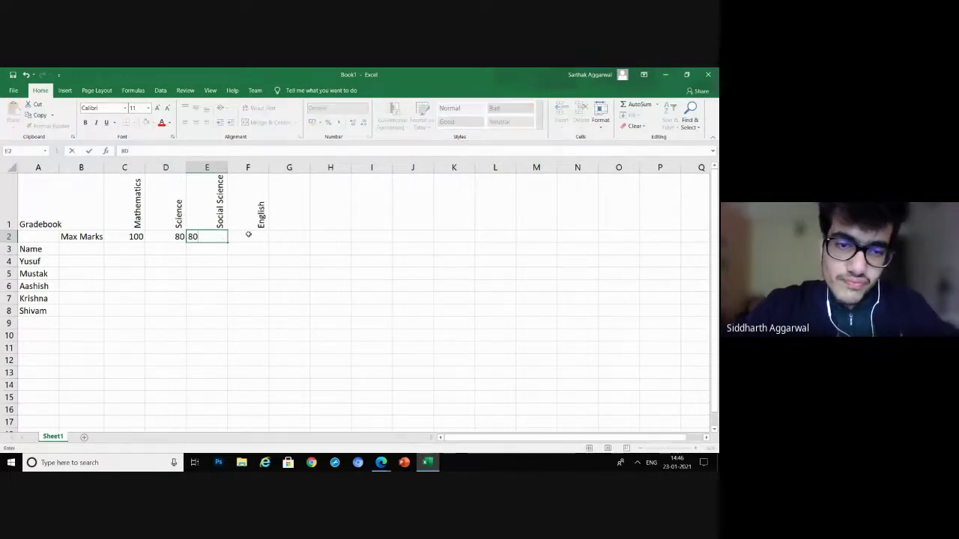
click(253, 236)
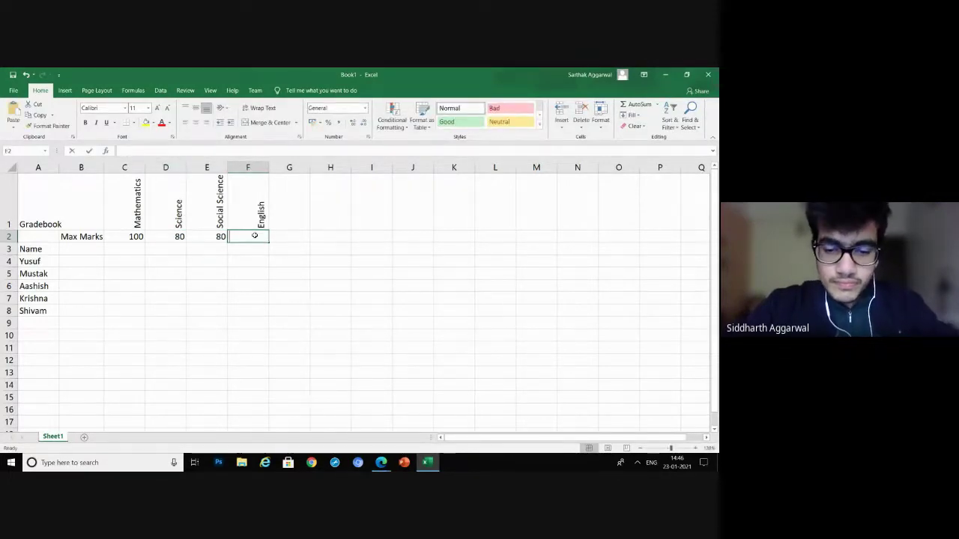
Enter 70 as the maximum marks for English in cell F2 and 92 as the first student's Mathematics mark in cell C4
text(70)
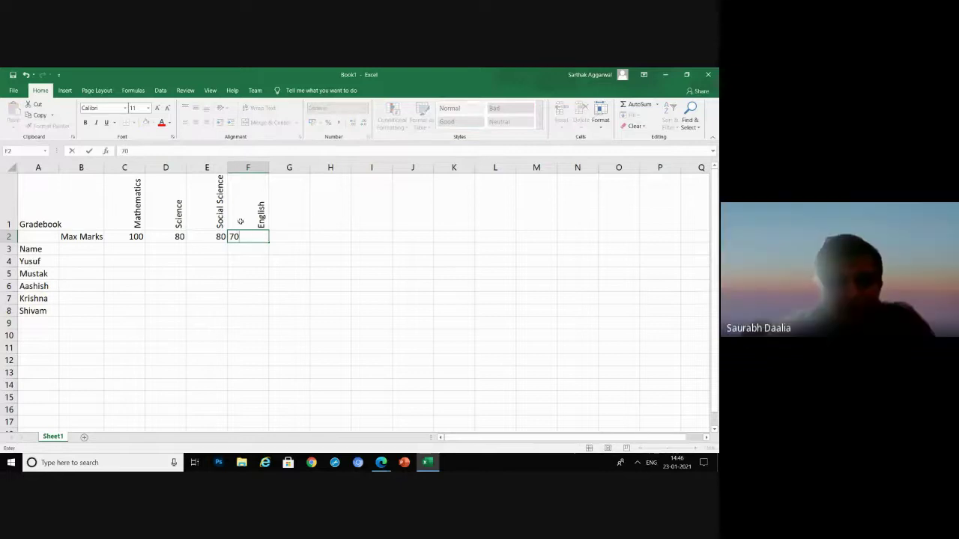
click(128, 250)
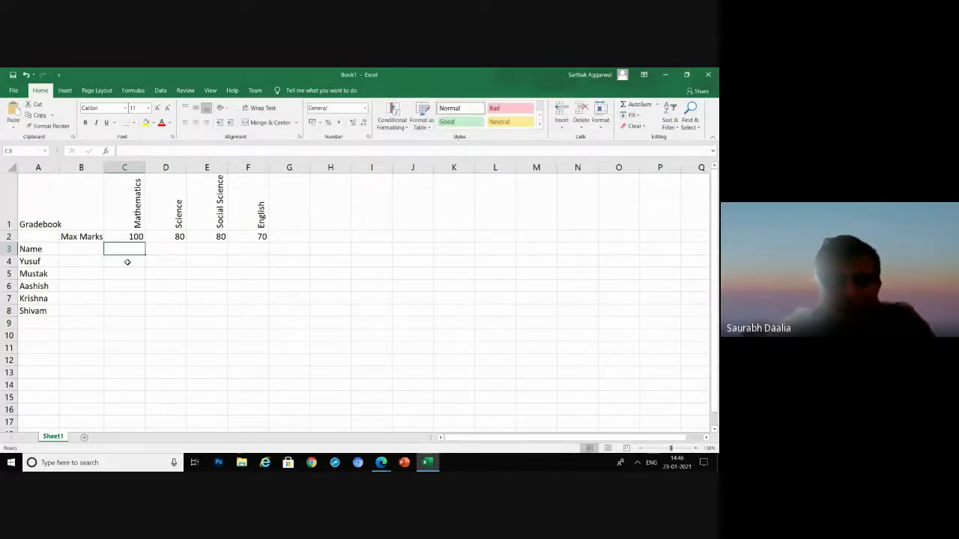
click(127, 260)
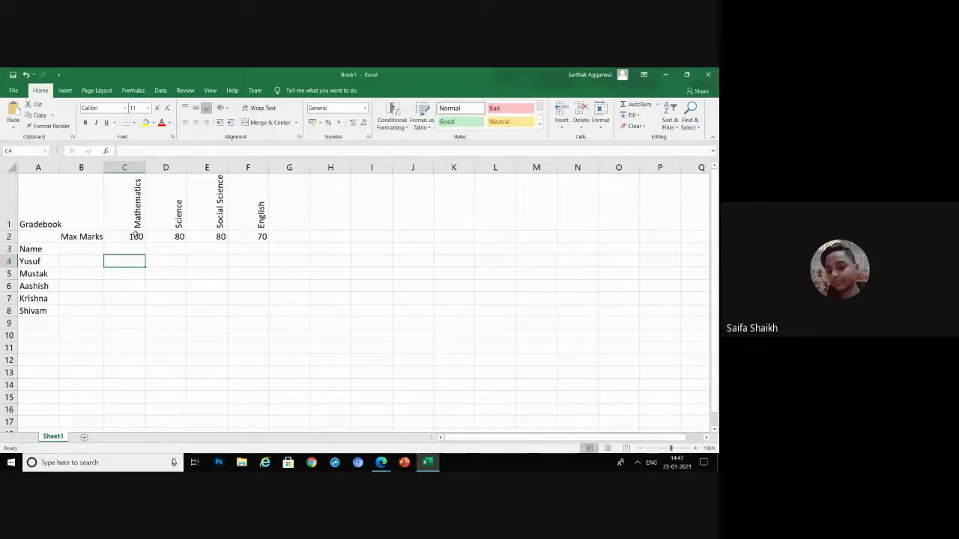
text(92)
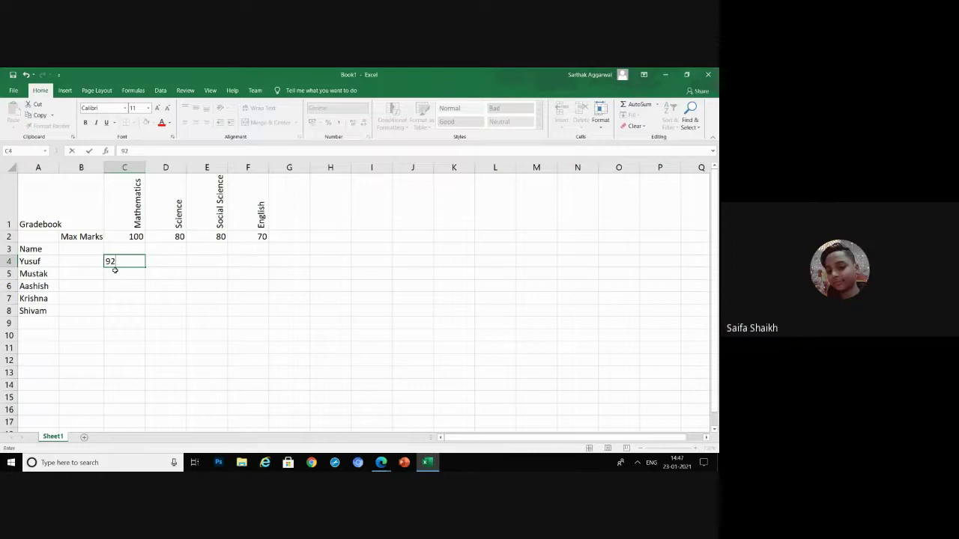
click(115, 275)
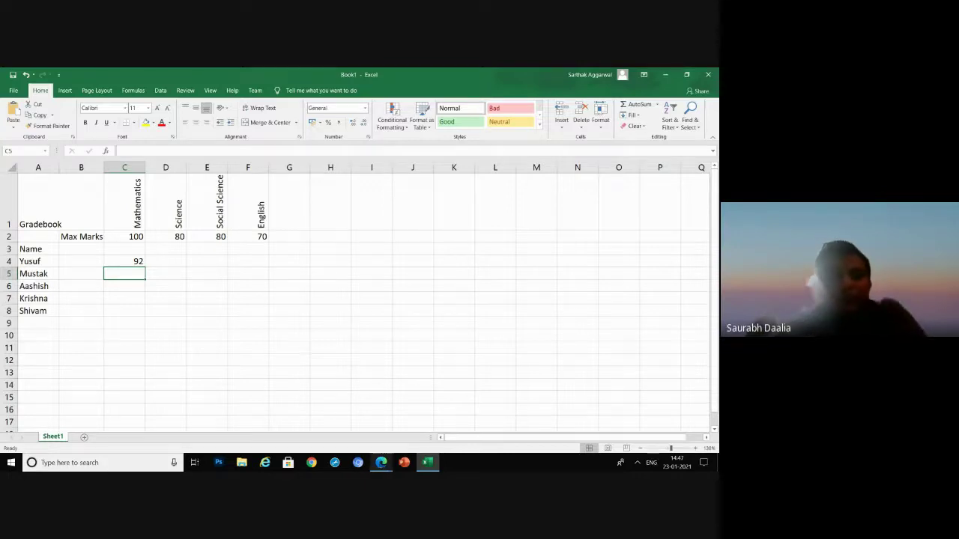
Switch to the Google Meet call window to check it and return to the Excel workbook
mouse_move(381, 462)
click(352, 428)
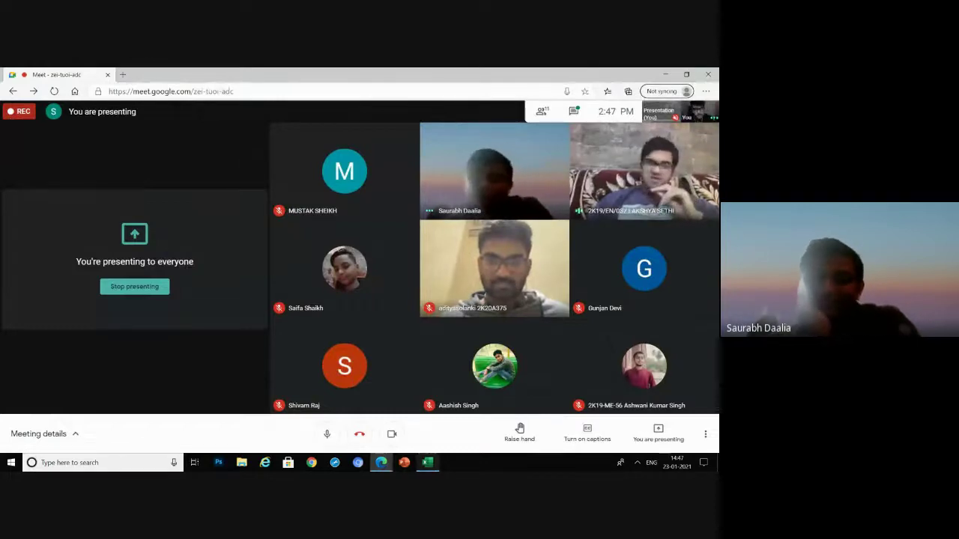
click(427, 462)
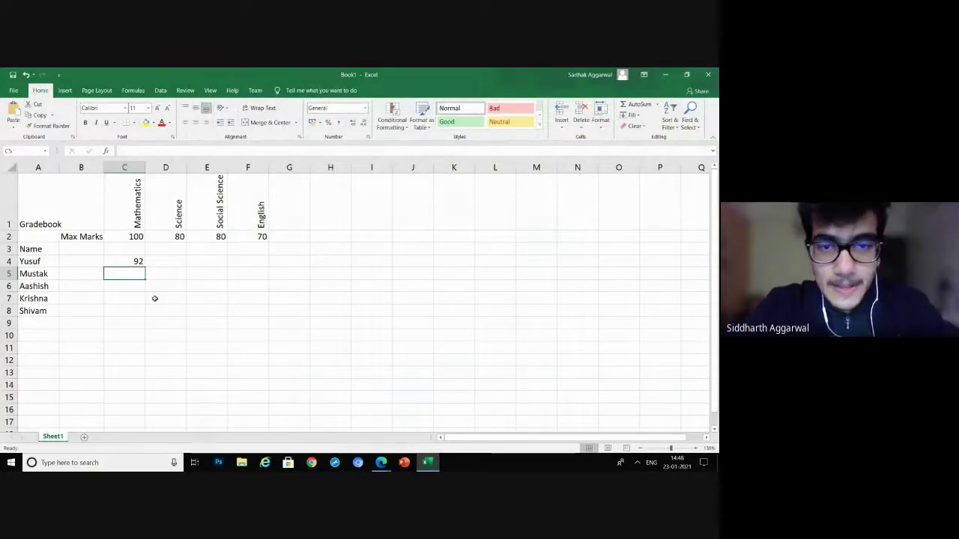
Fill the Mathematics mark in cell C4 down to C8 as an increasing series with the Fill Series option
click(136, 261)
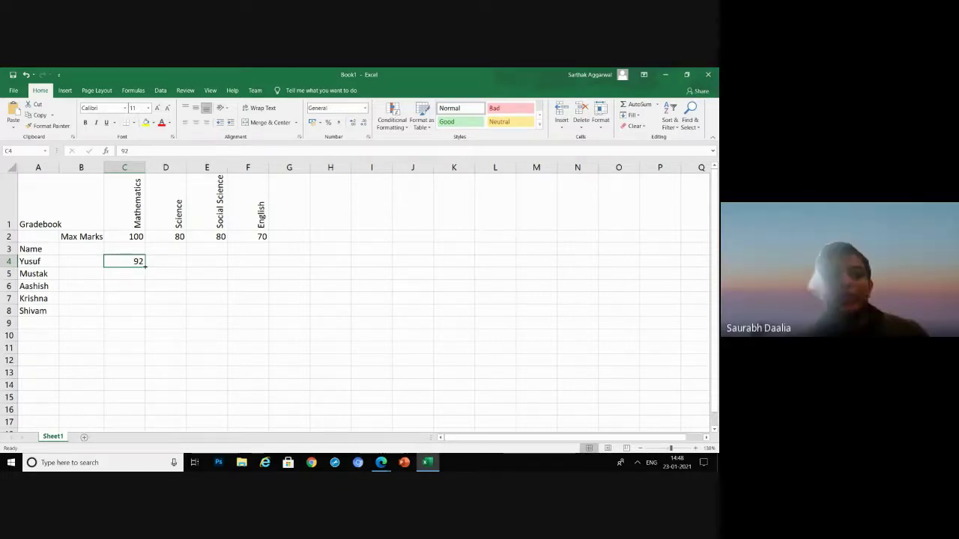
drag(146, 266, 142, 322)
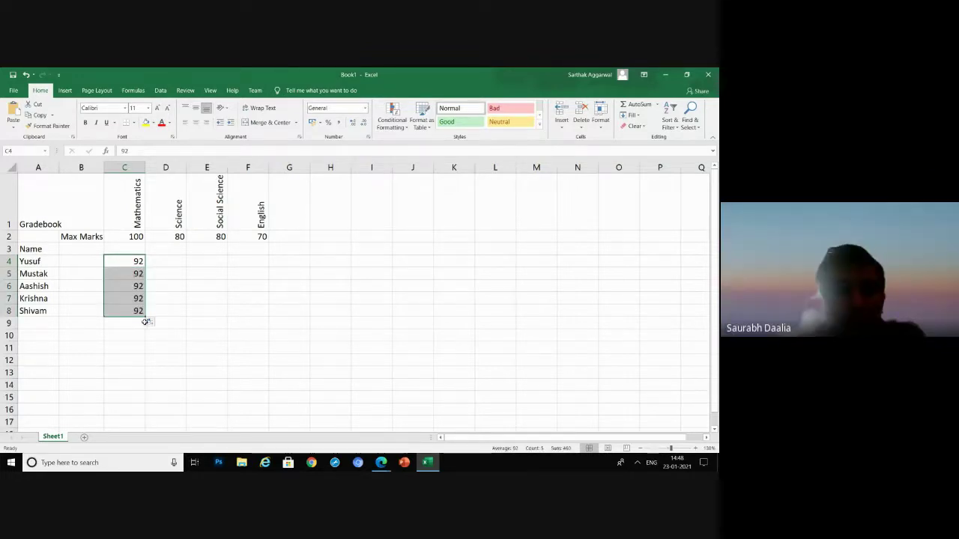
click(152, 323)
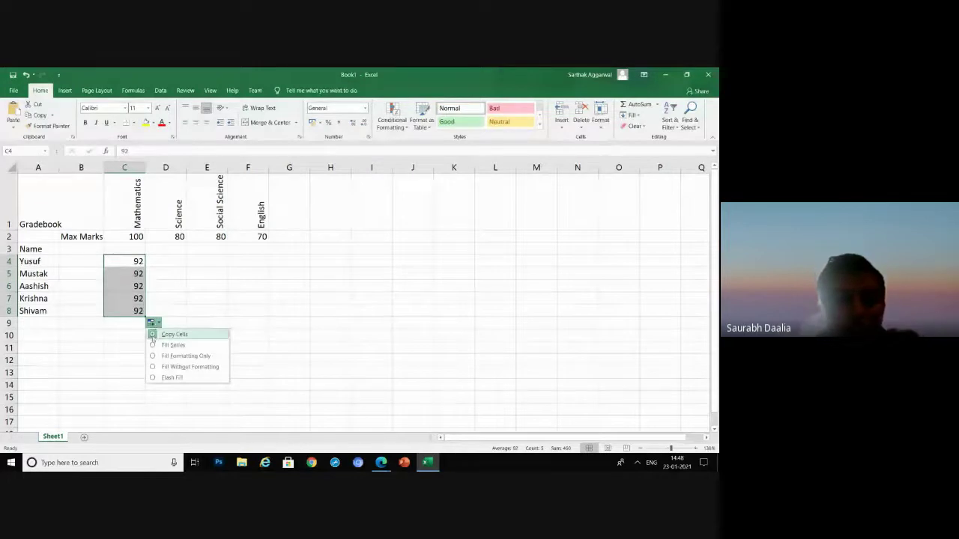
click(151, 345)
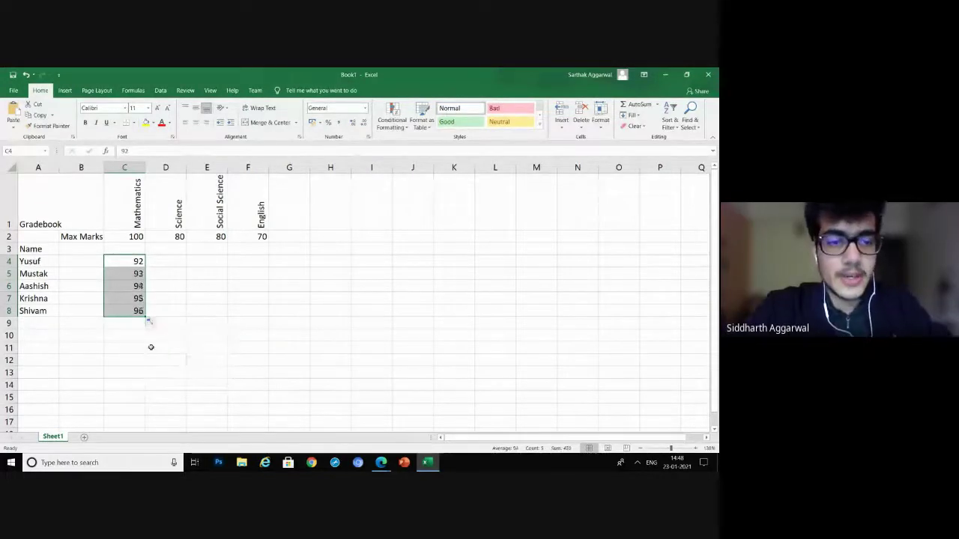
Enter the Science marks 75, 65, 42, 78 and 39 for the five students in cells D4 to D8
click(172, 264)
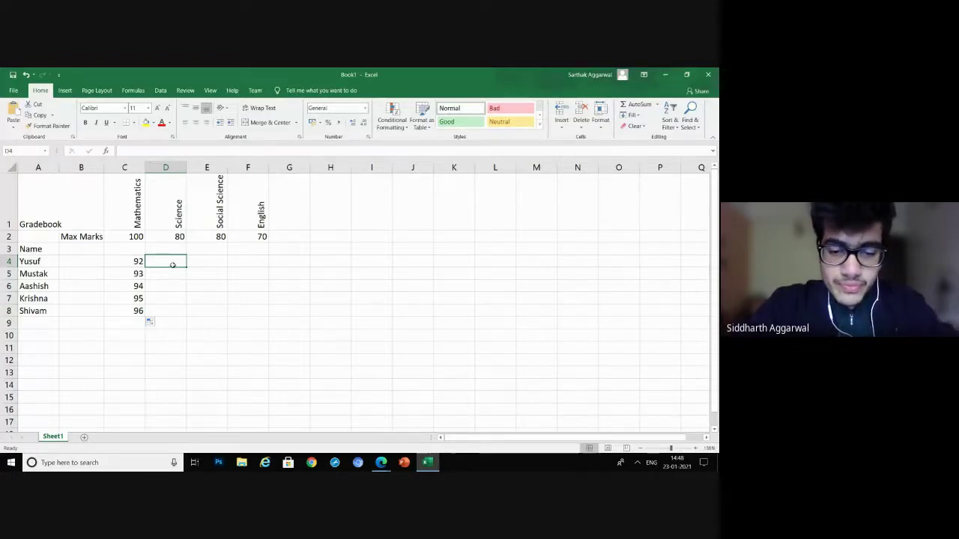
text(75)
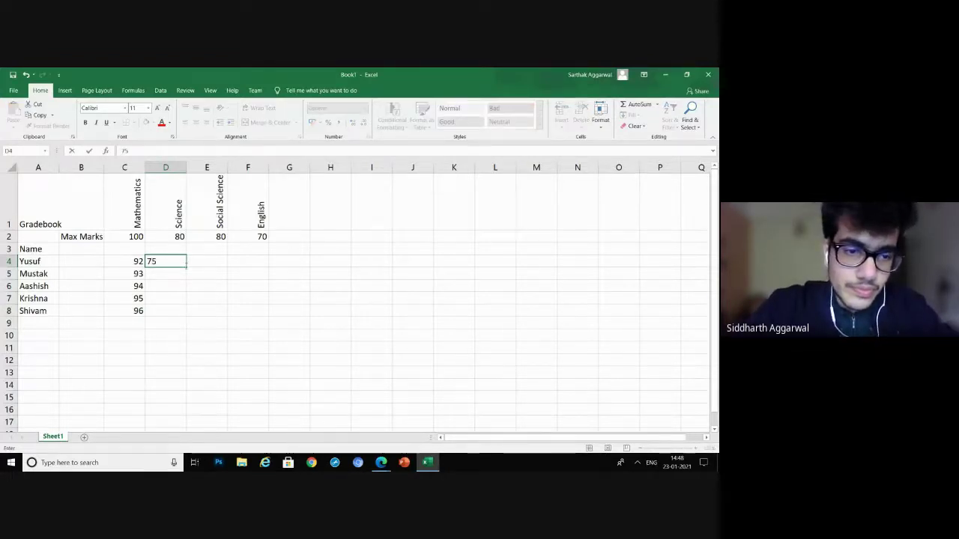
click(166, 273)
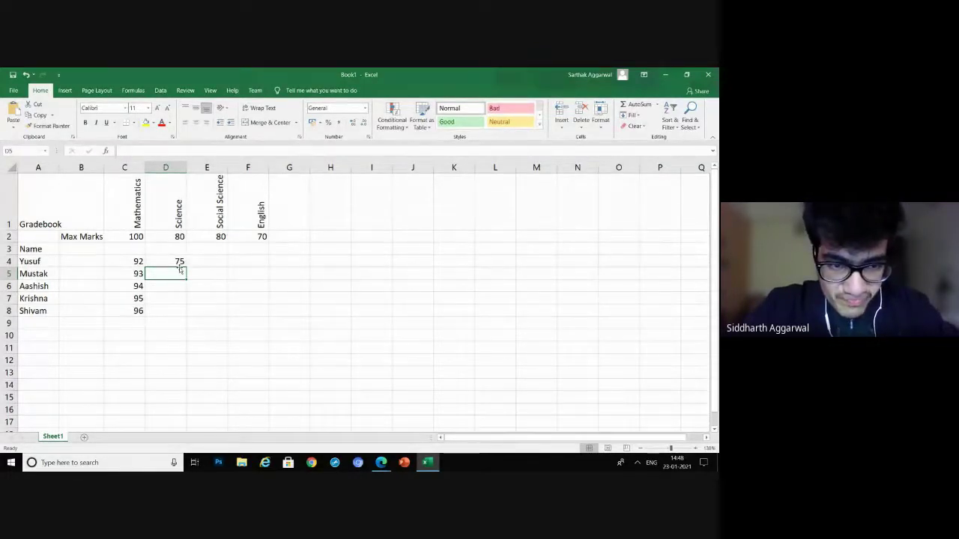
text(65)
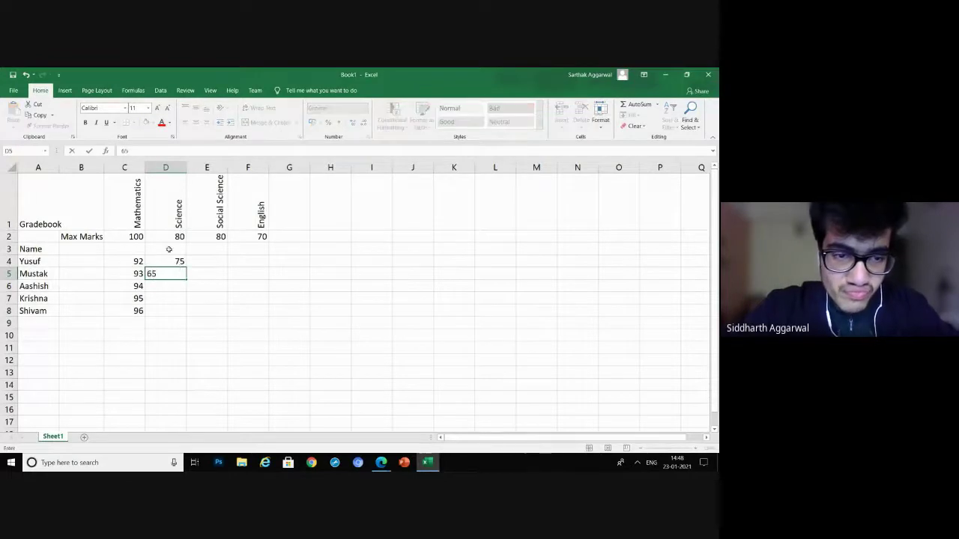
click(170, 286)
text(42)
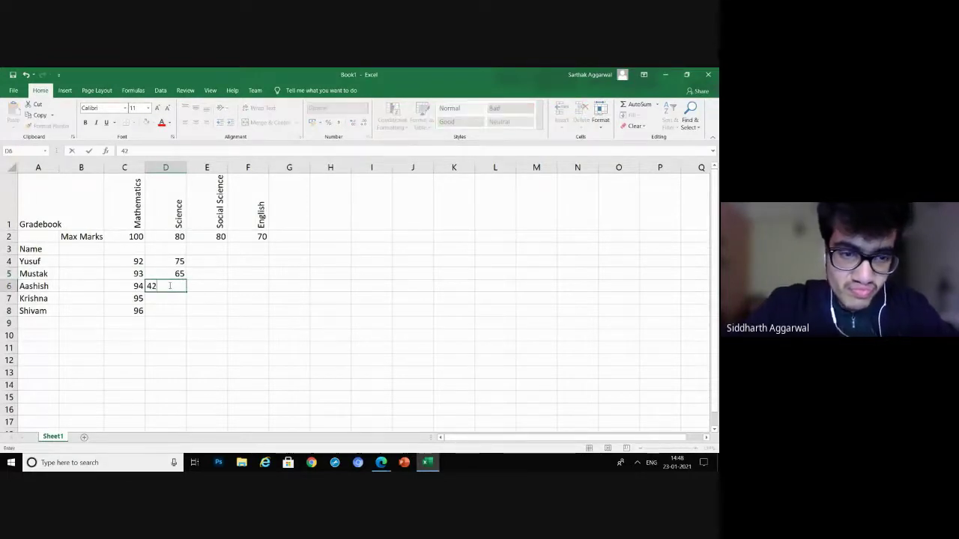
click(171, 305)
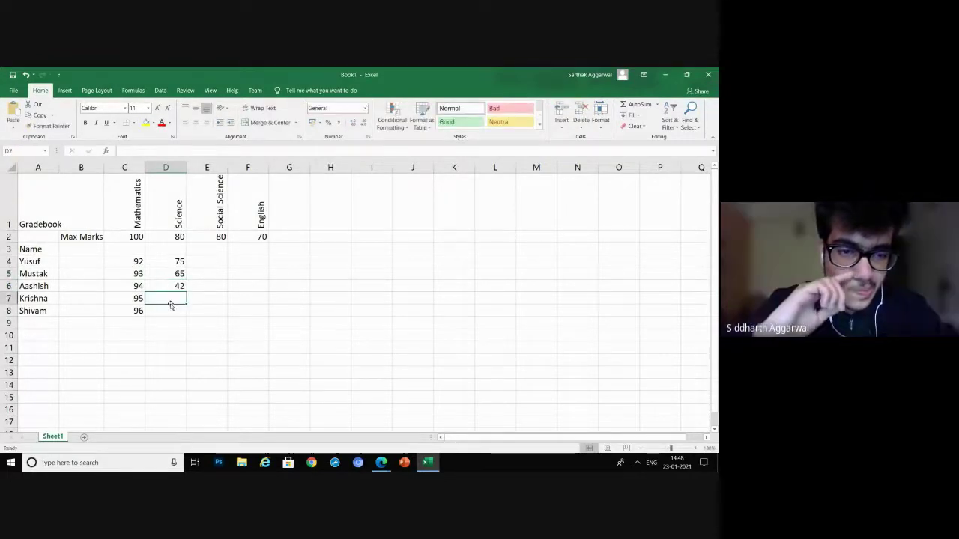
text(78)
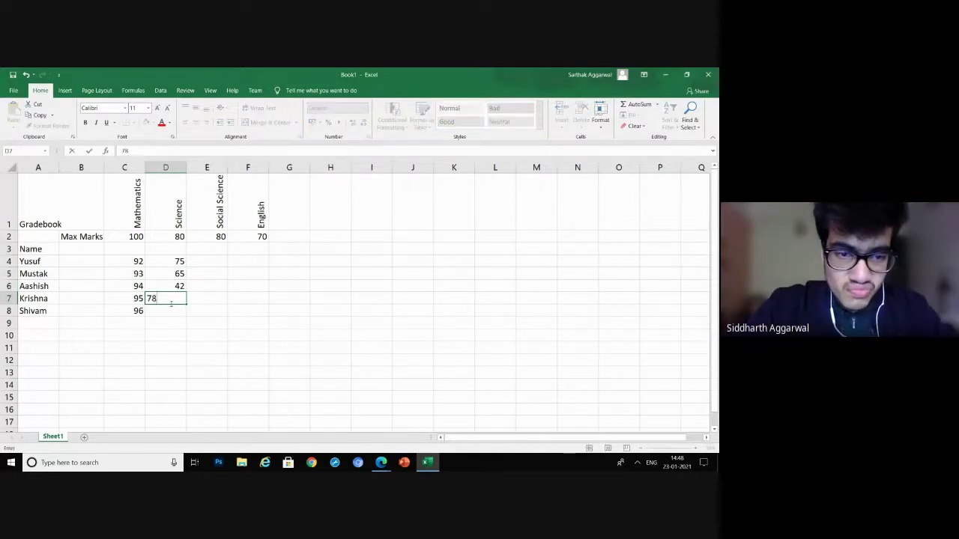
click(177, 310)
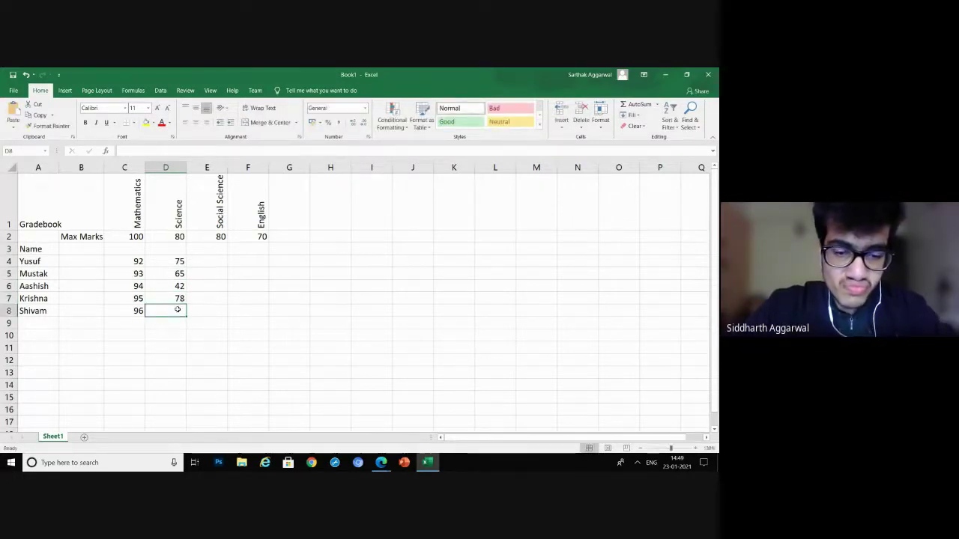
text(39)
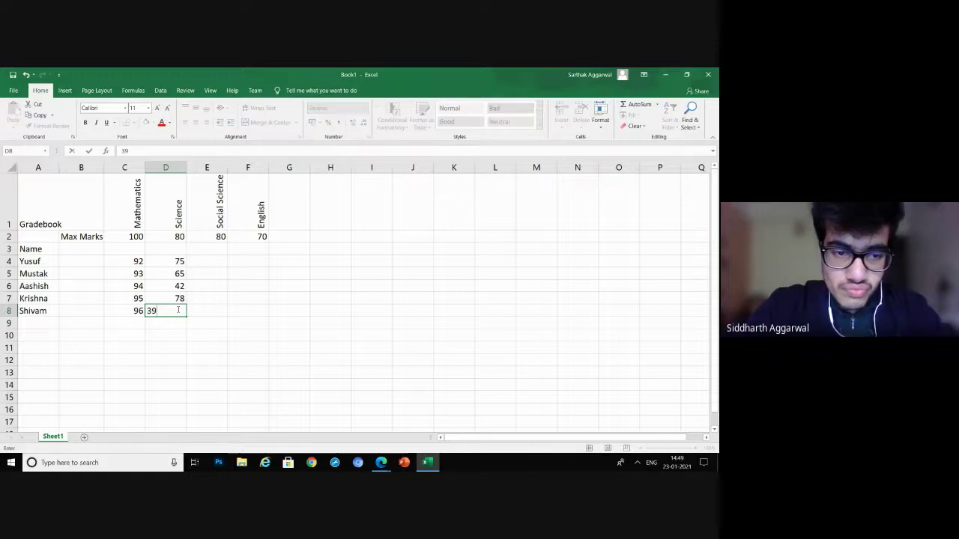
Enter the Social Science marks 36, 75, 79, 43 and 77 for the five students in cells E4 to E8
click(218, 263)
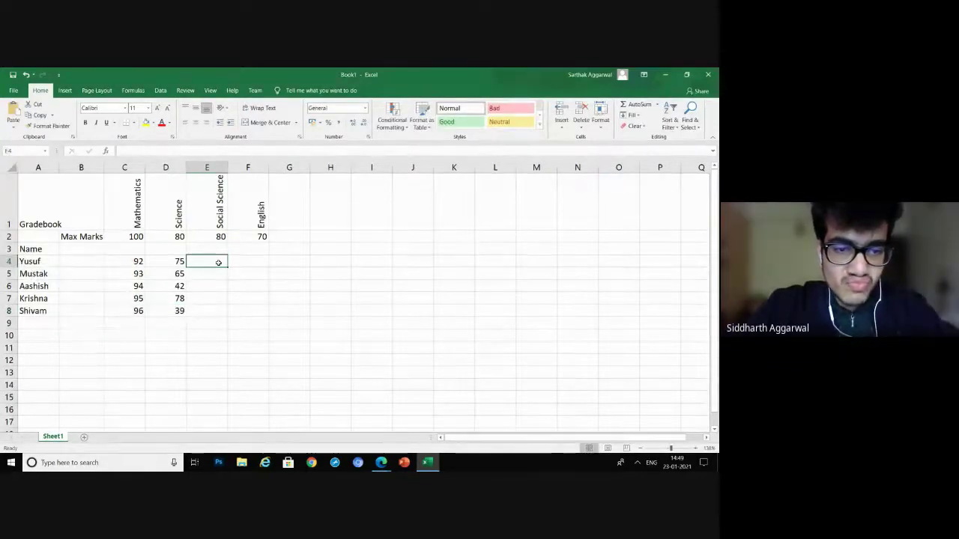
text(36)
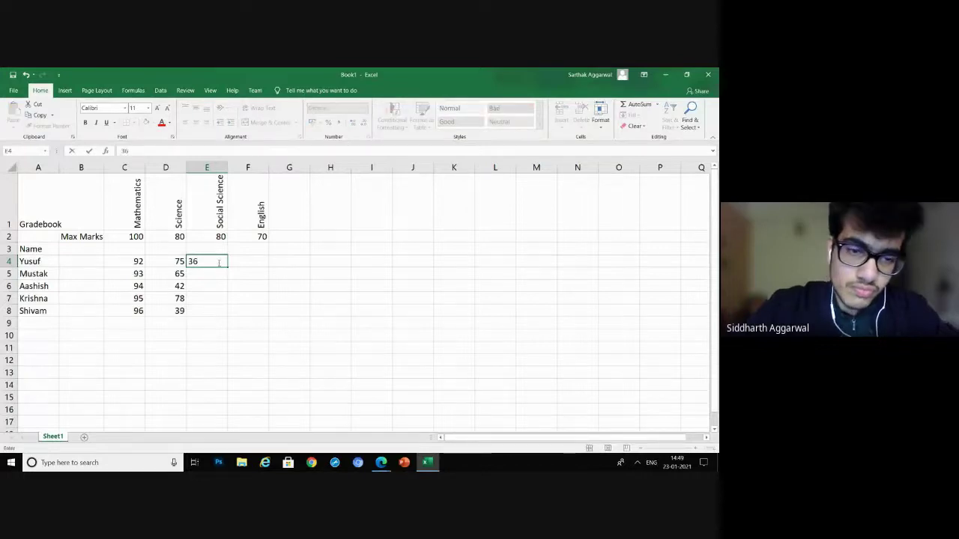
click(214, 270)
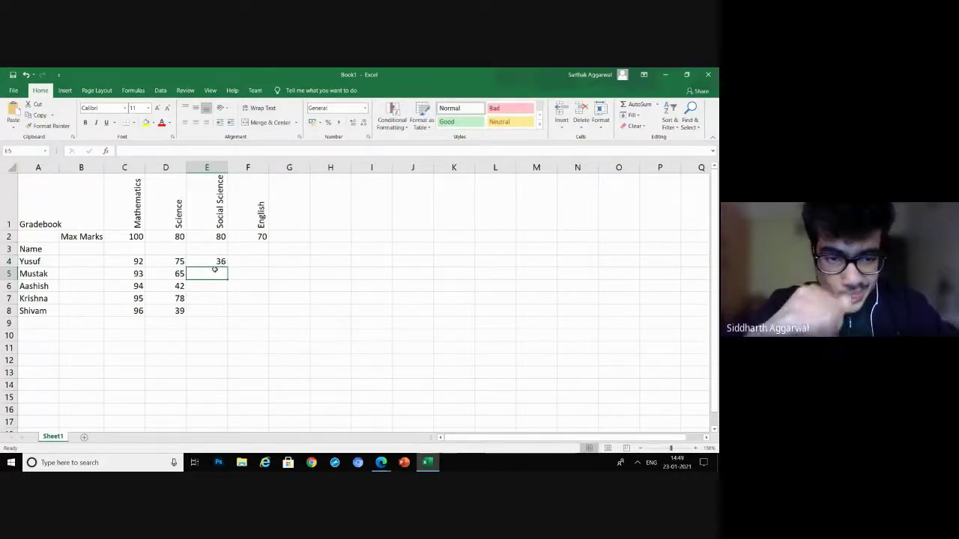
text(75)
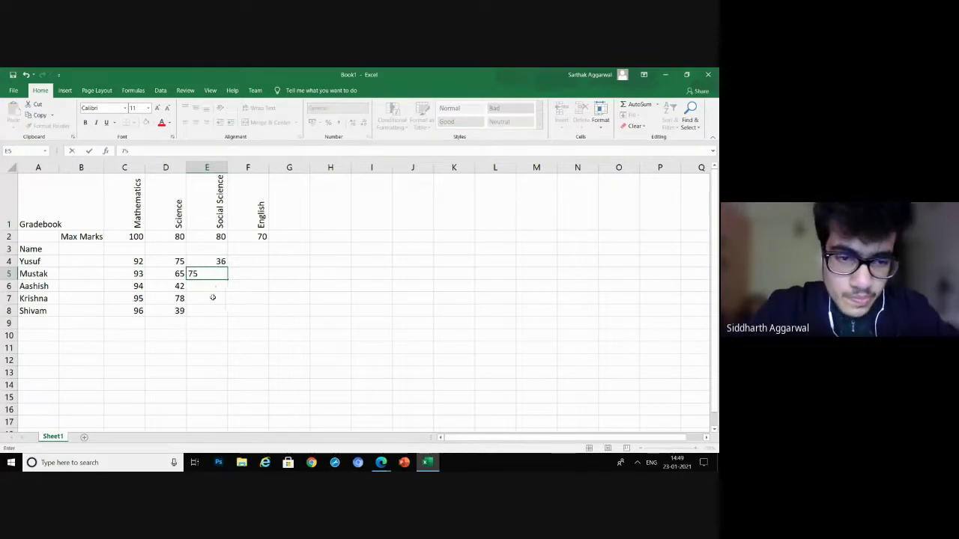
click(214, 287)
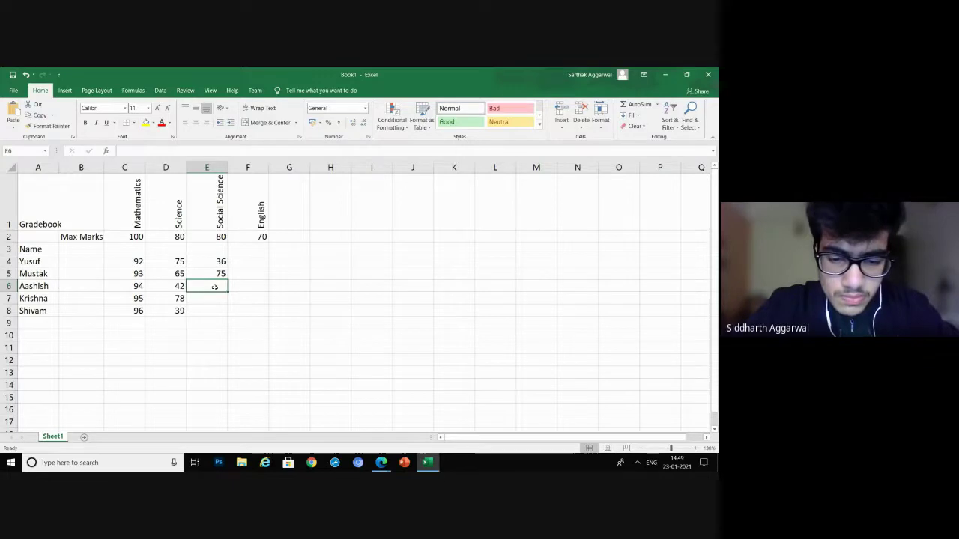
text(38)
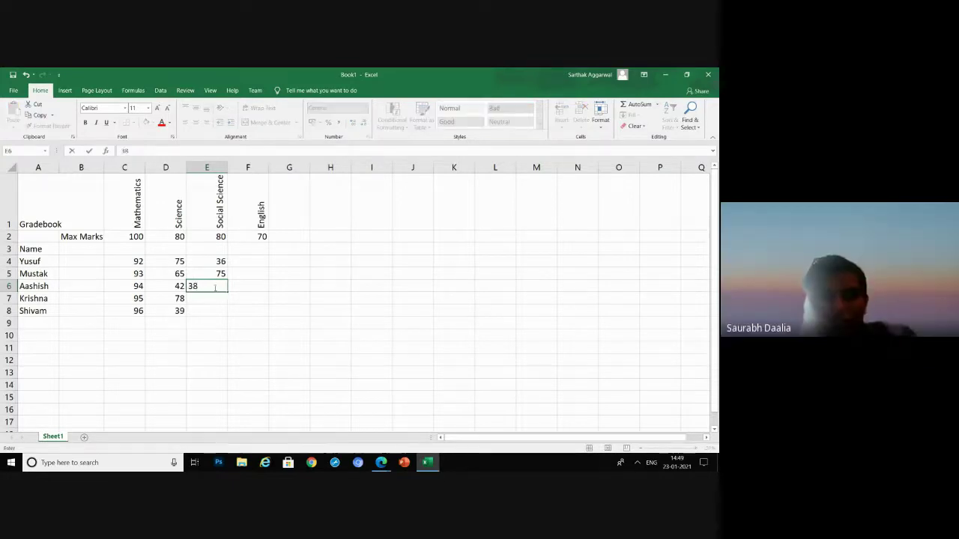
key(BackSpace)
key(BackSpace)
text(79)
key(Return)
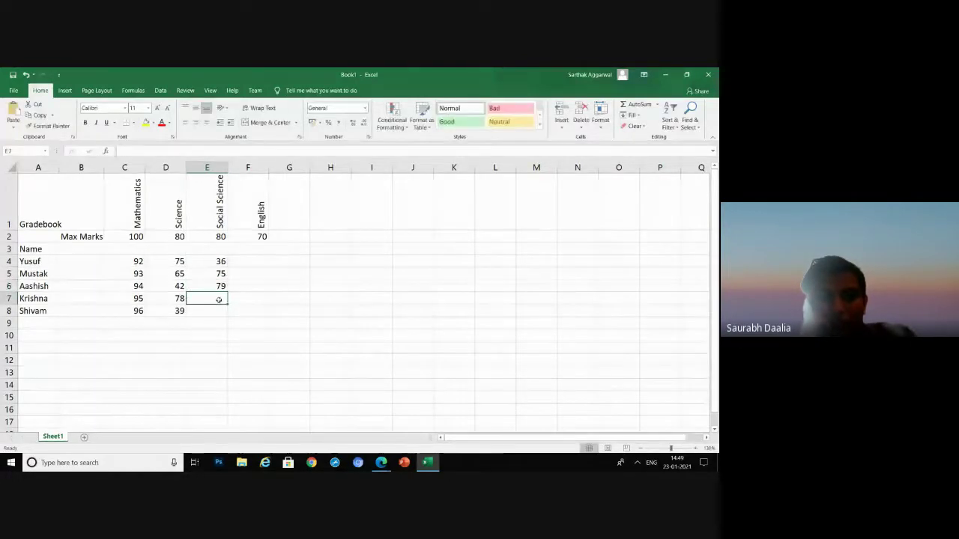
text(43)
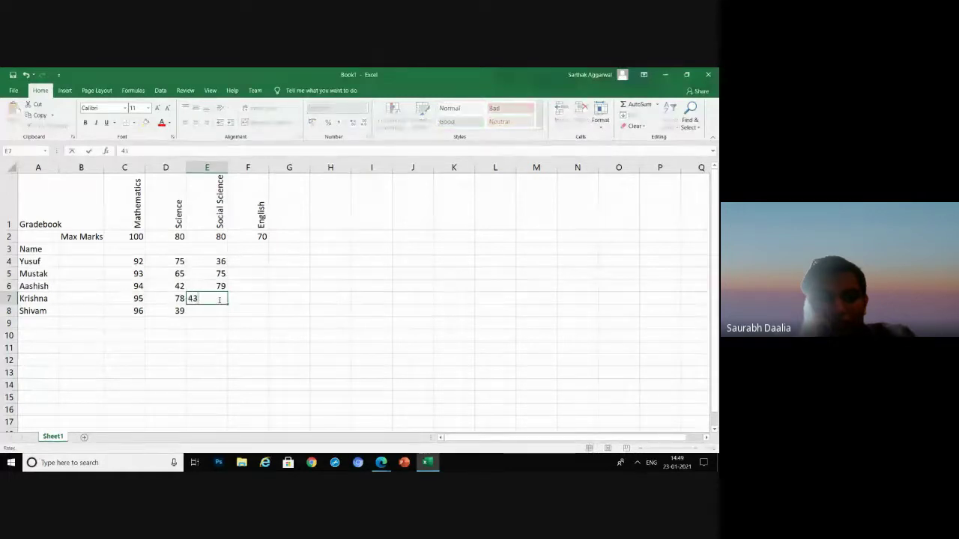
key(Return)
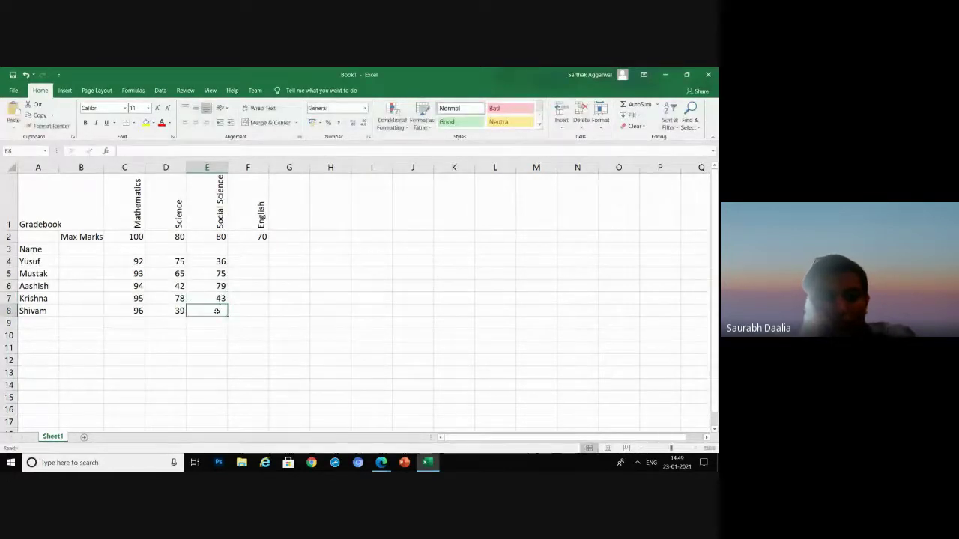
text(7)
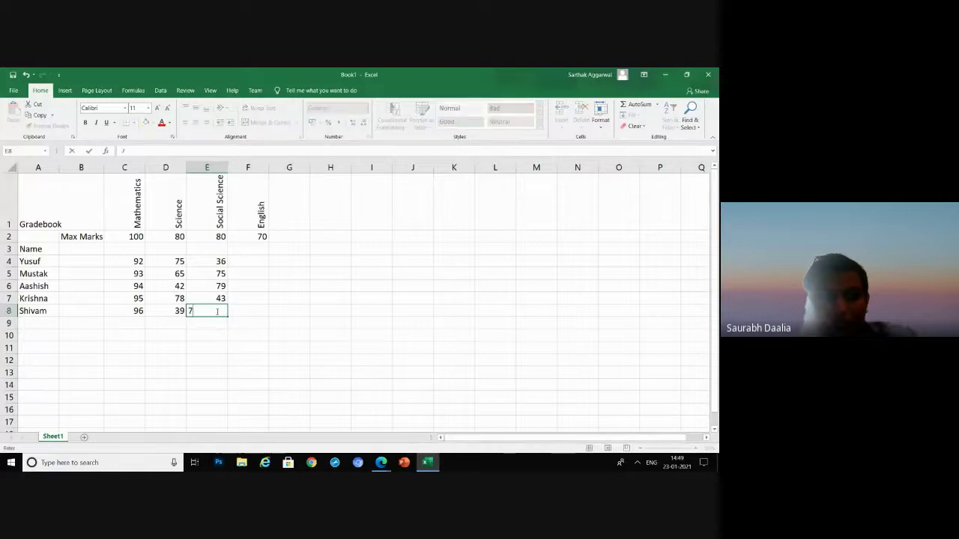
text(7)
Enter the English marks 56, 59, 64, 65 and 38 for the five students in cells F4 to F8
click(265, 262)
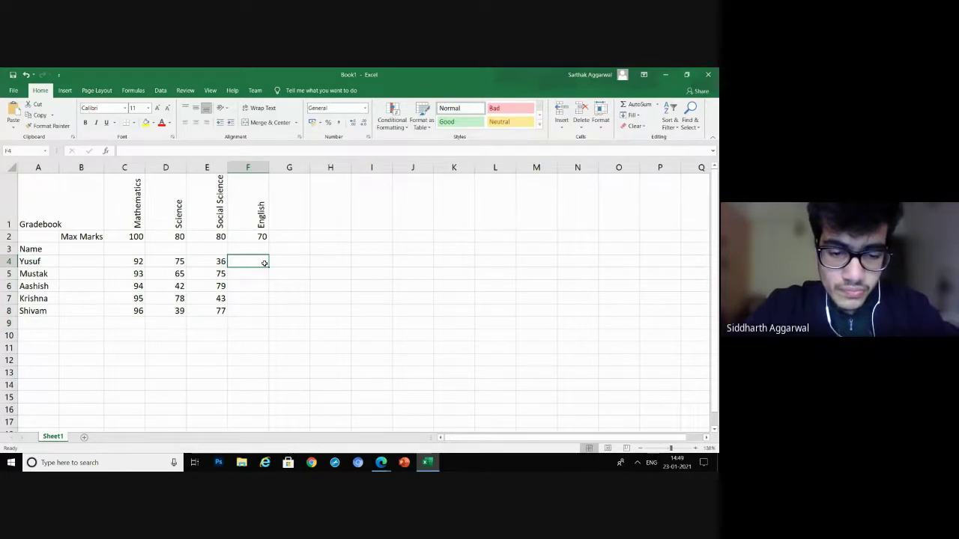
text(56)
click(255, 277)
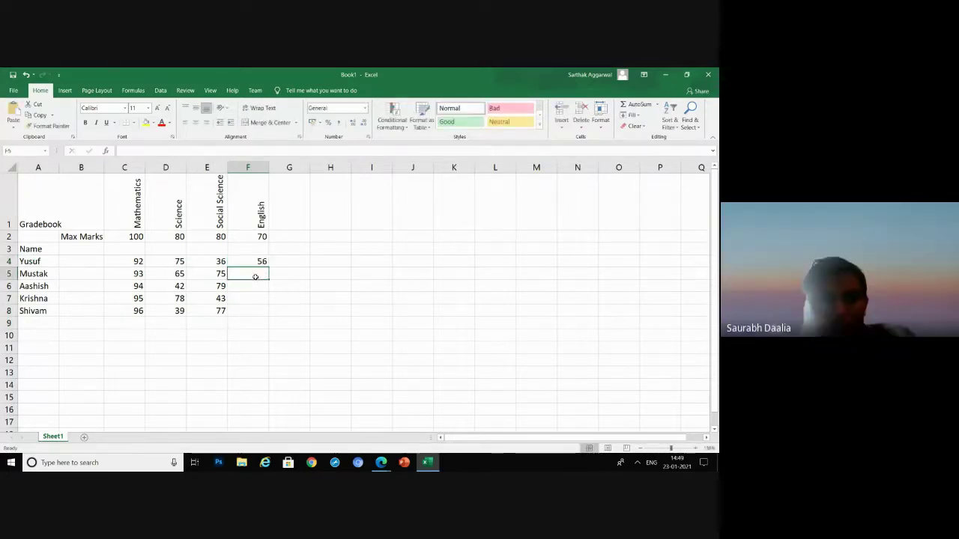
text(59)
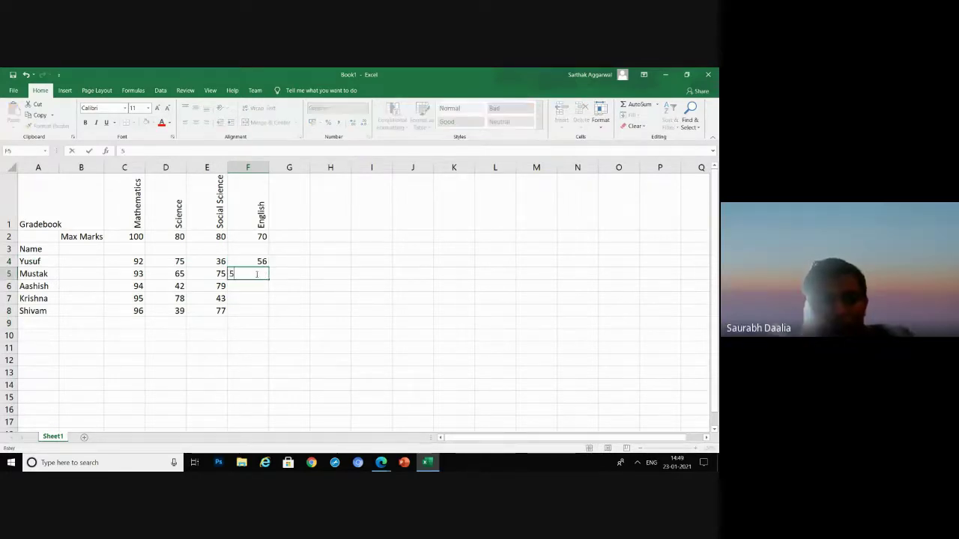
click(259, 290)
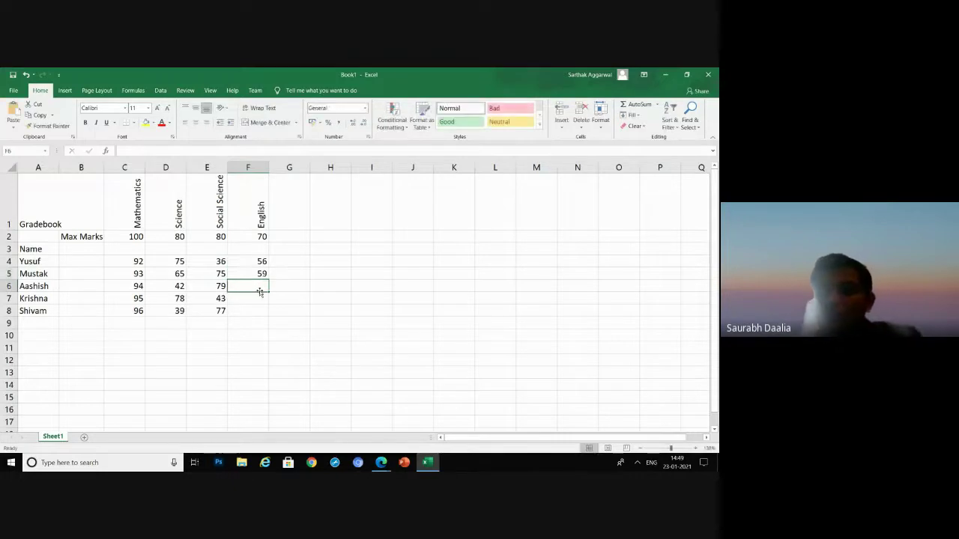
text(64)
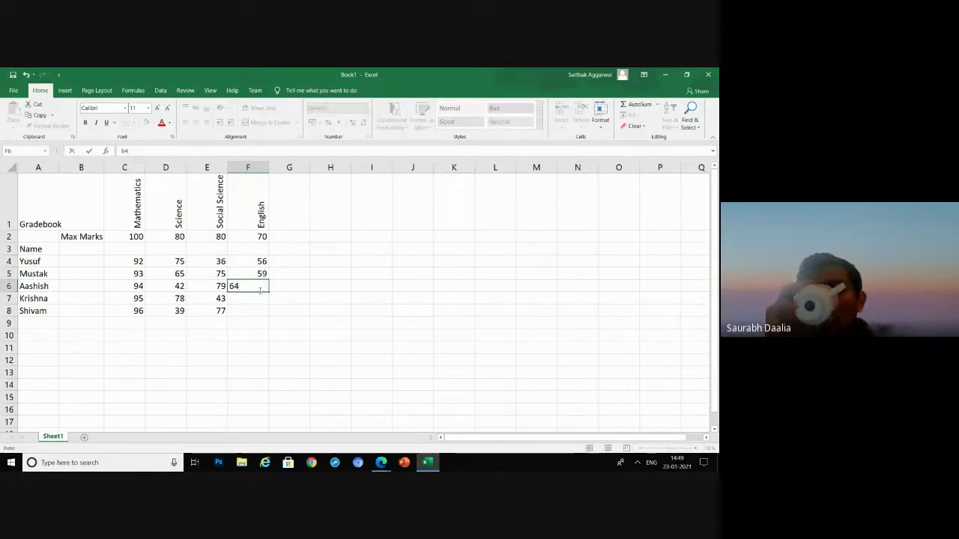
click(261, 296)
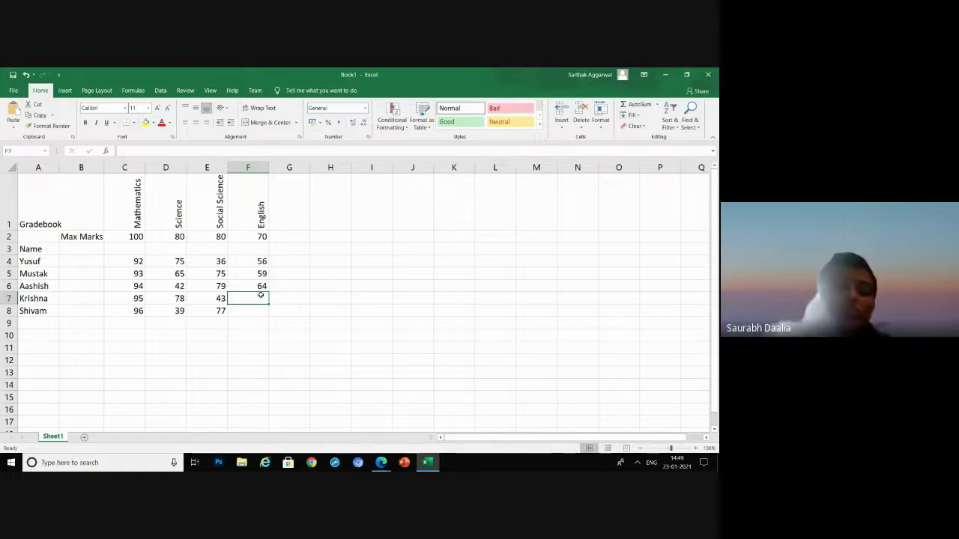
text(65)
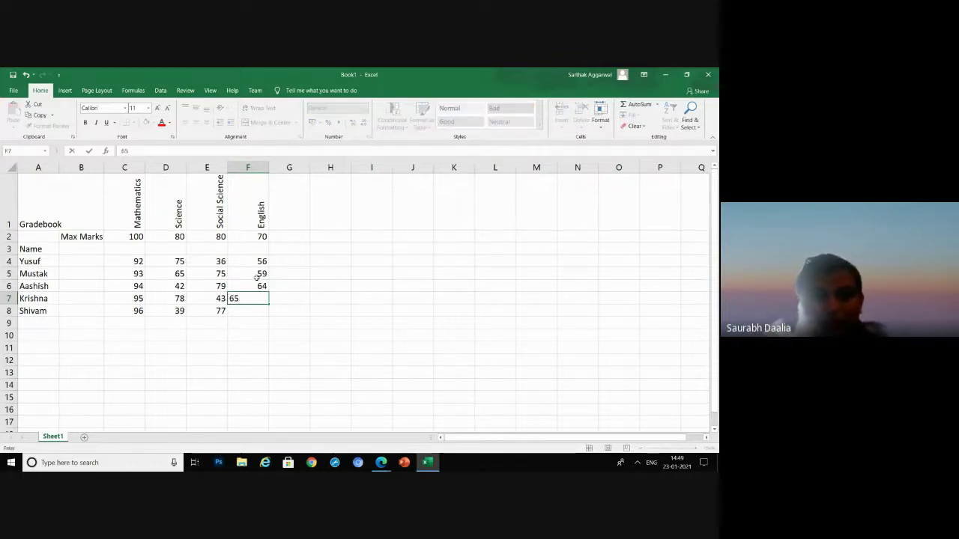
click(255, 311)
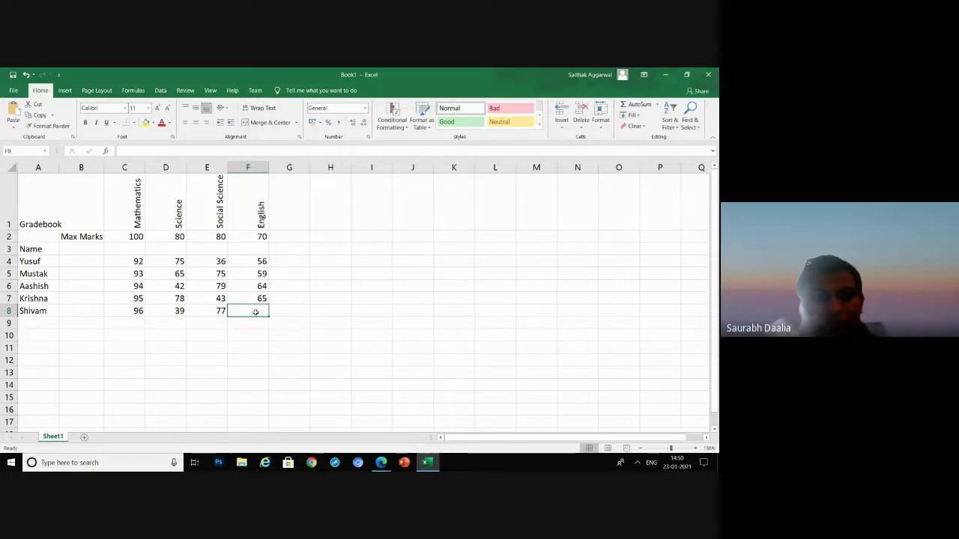
text(39)
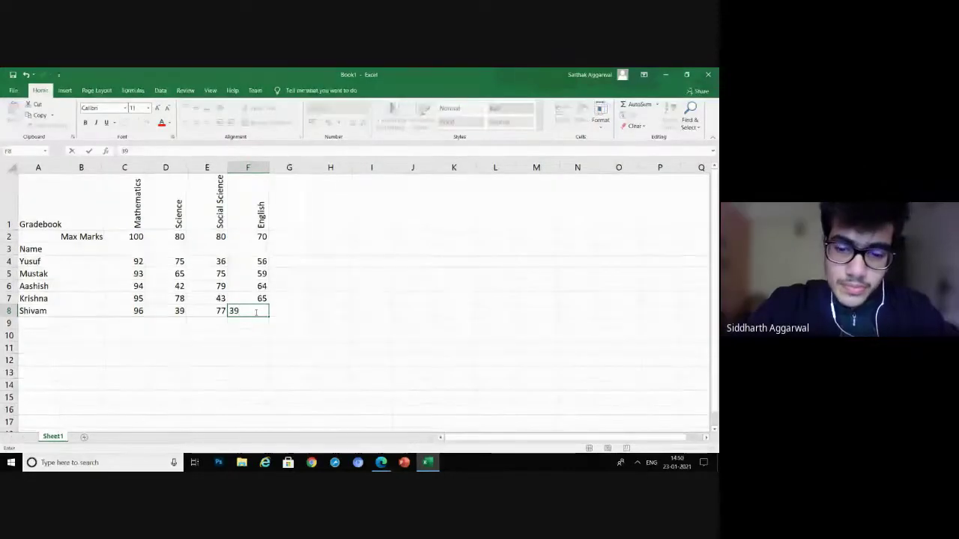
key(BackSpace)
text(8)
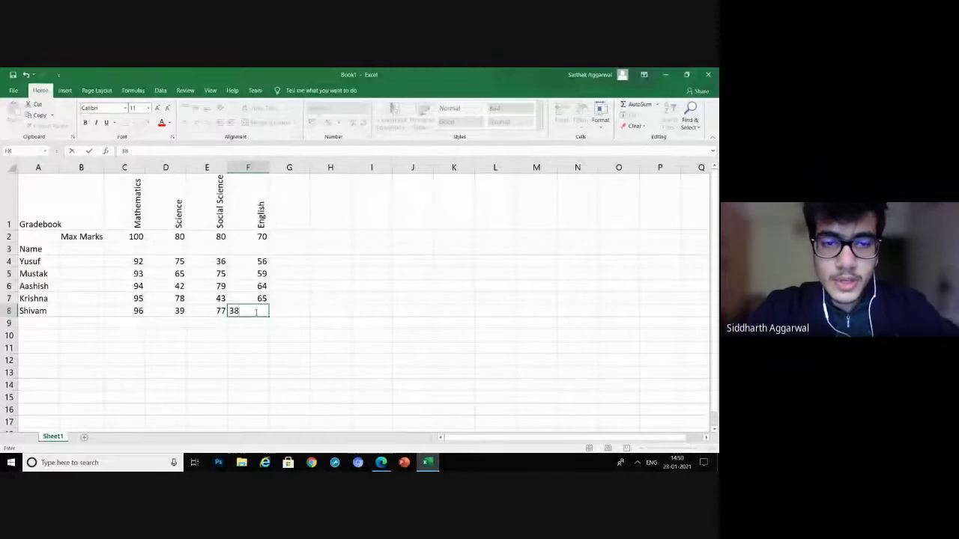
click(290, 234)
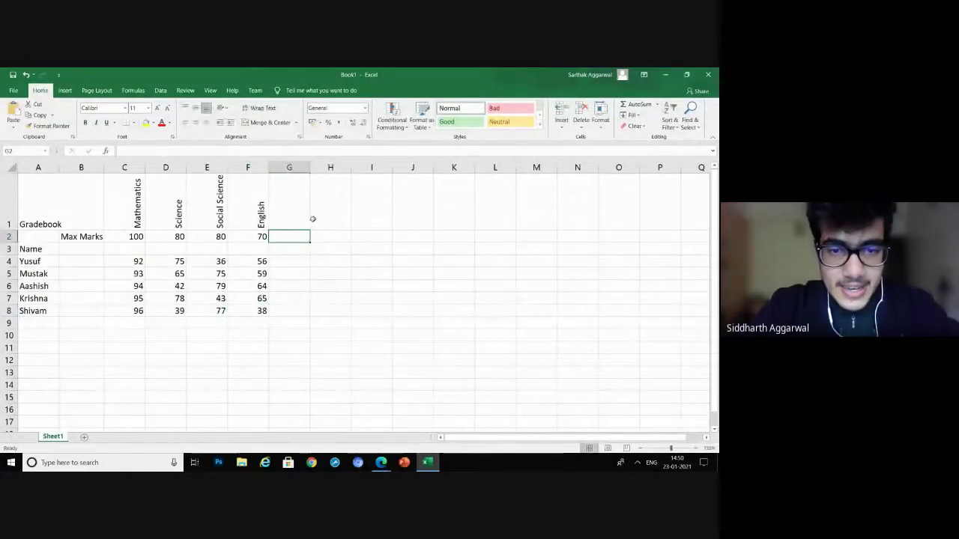
Enter the heading Percentage in cell H1
click(323, 221)
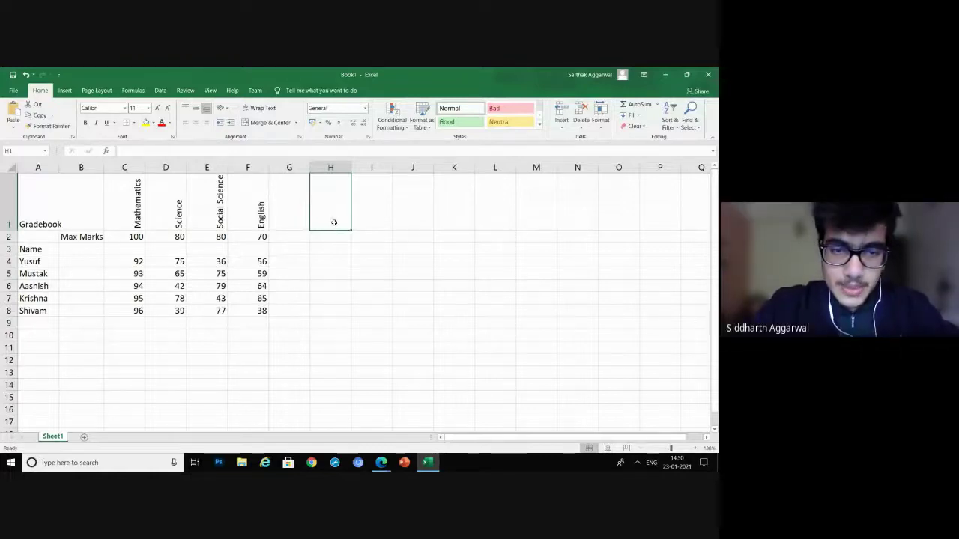
text(Percentage)
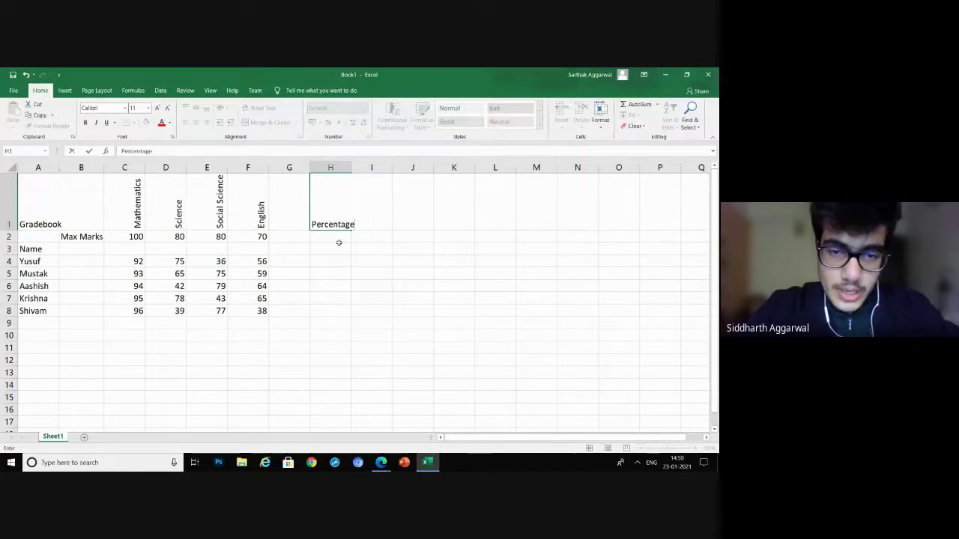
click(322, 258)
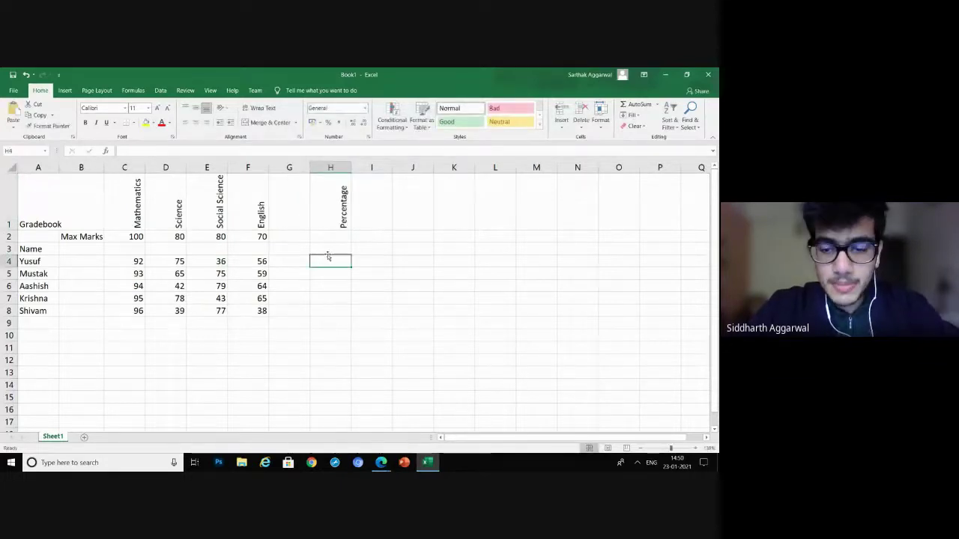
text(=)
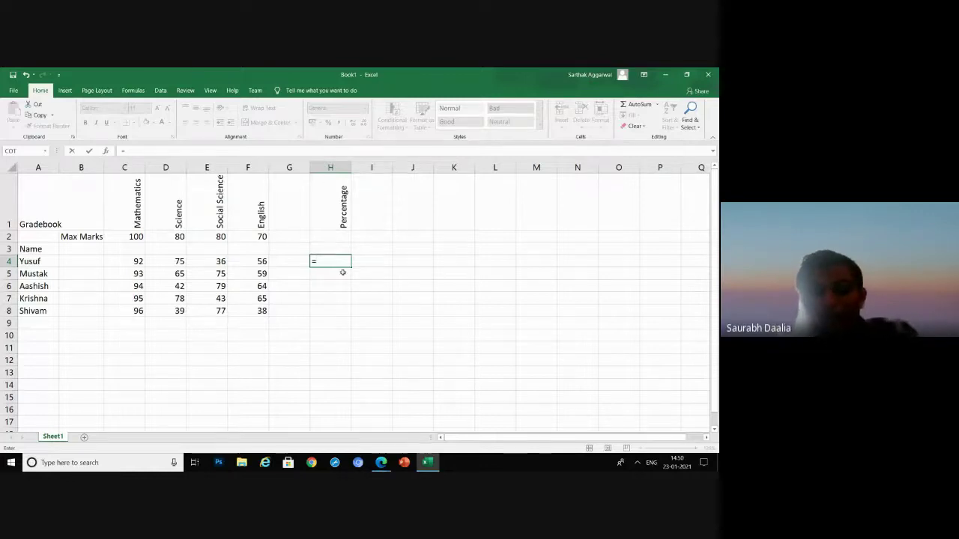
click(339, 222)
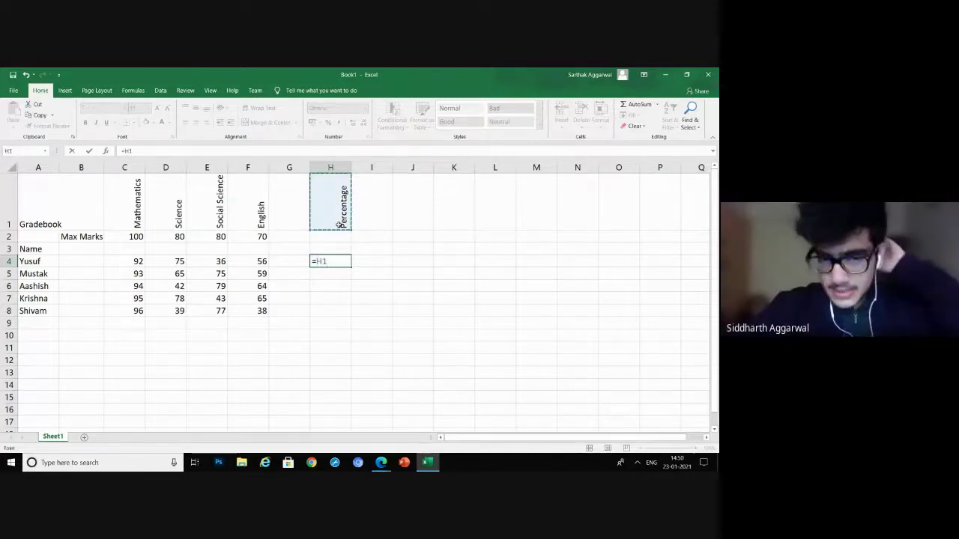
click(342, 260)
key(BackSpace)
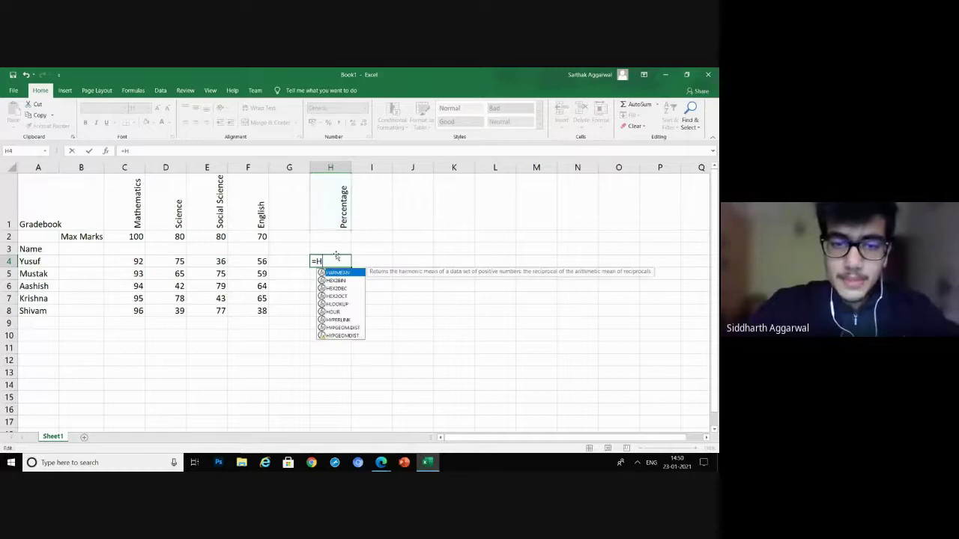
key(Escape)
Replace the heading in cell H1 with Total Marks and enter 340 as its maximum in cell H2
click(346, 216)
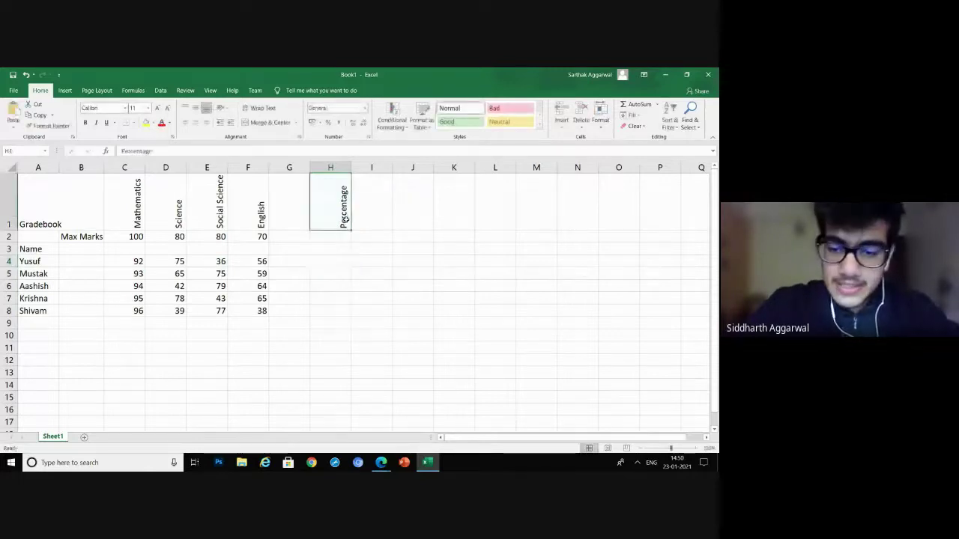
text(t)
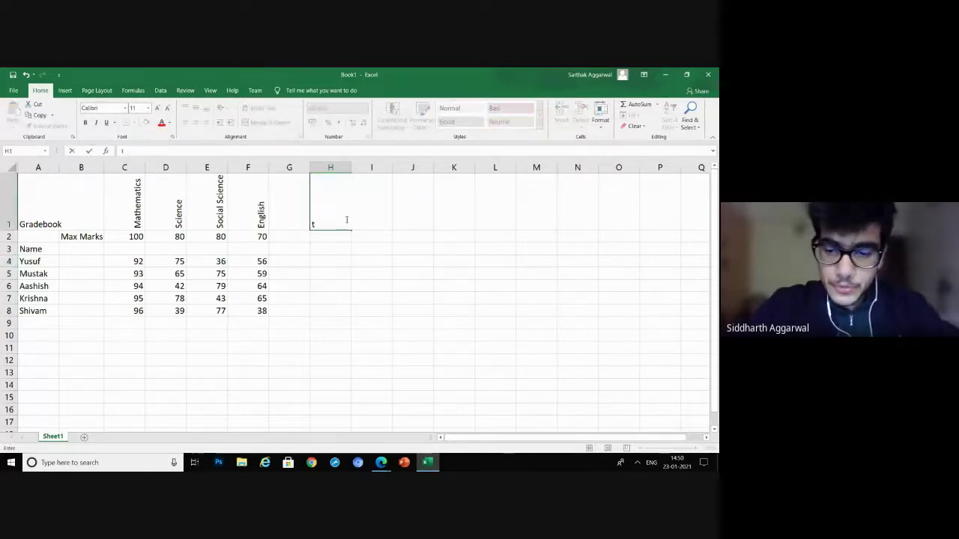
key(BackSpace)
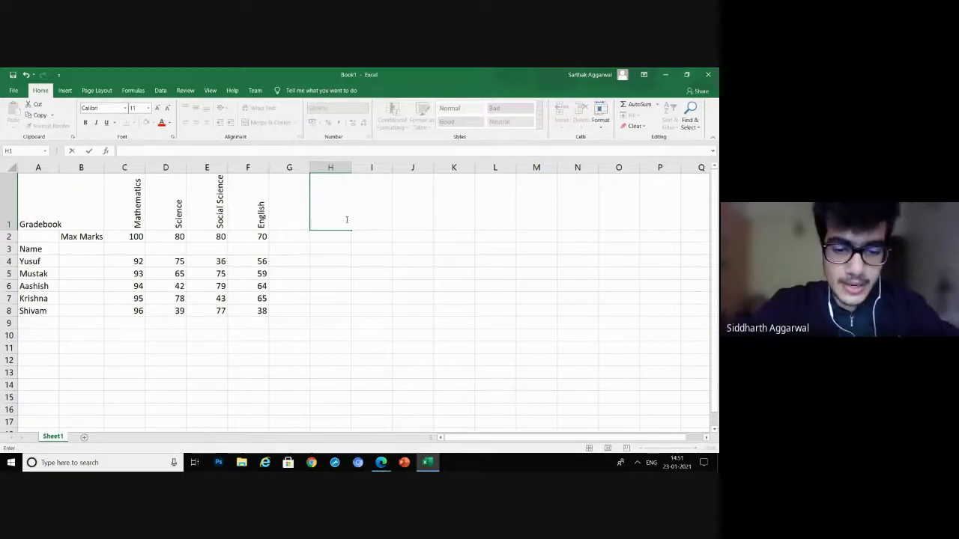
text(Tota)
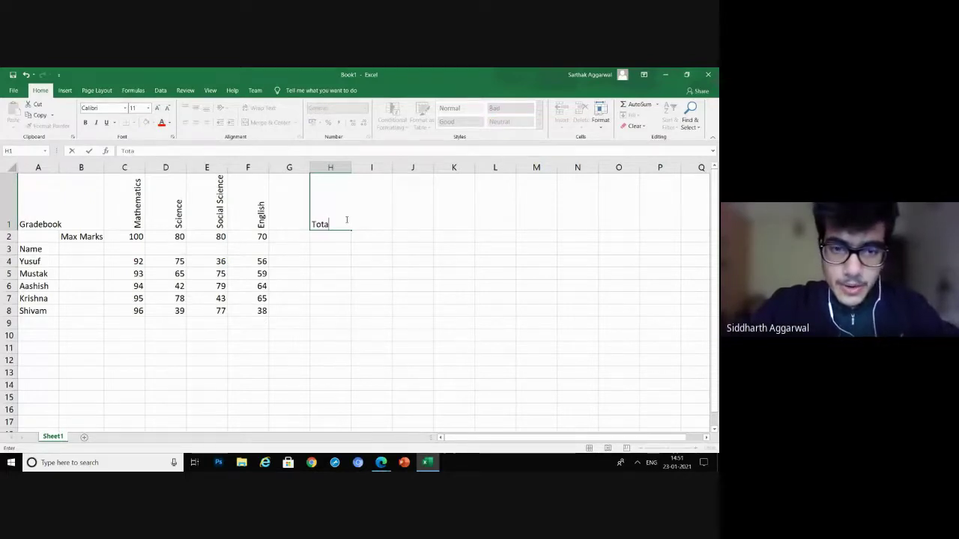
text(l m)
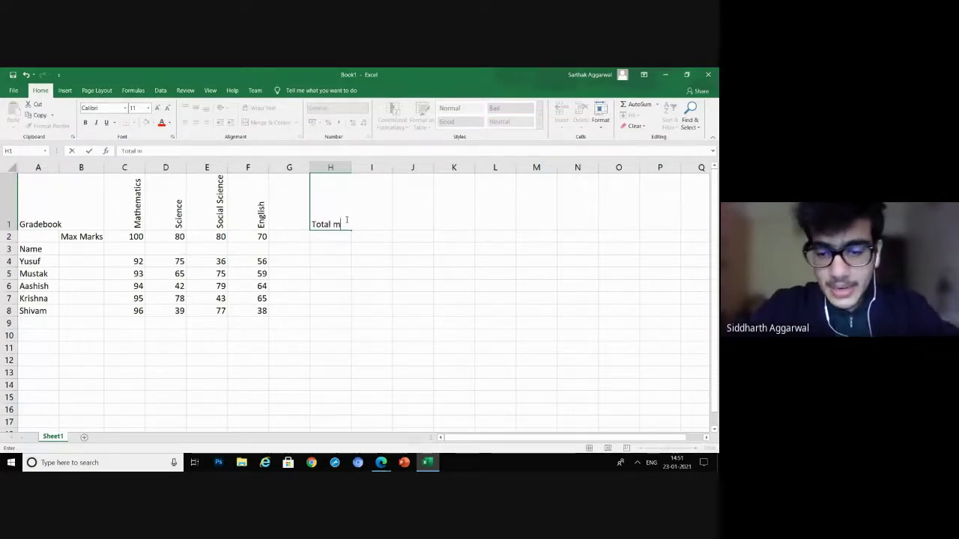
text(Marks)
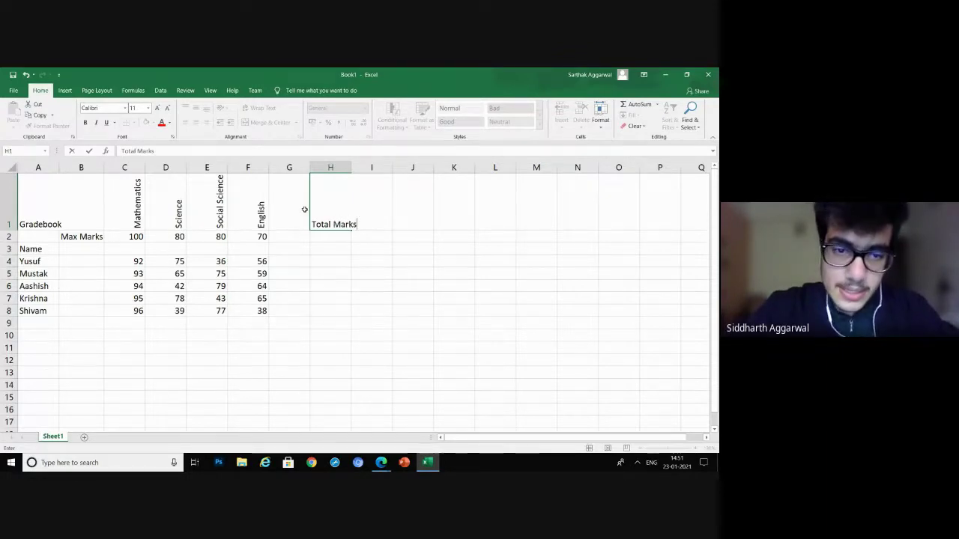
click(321, 237)
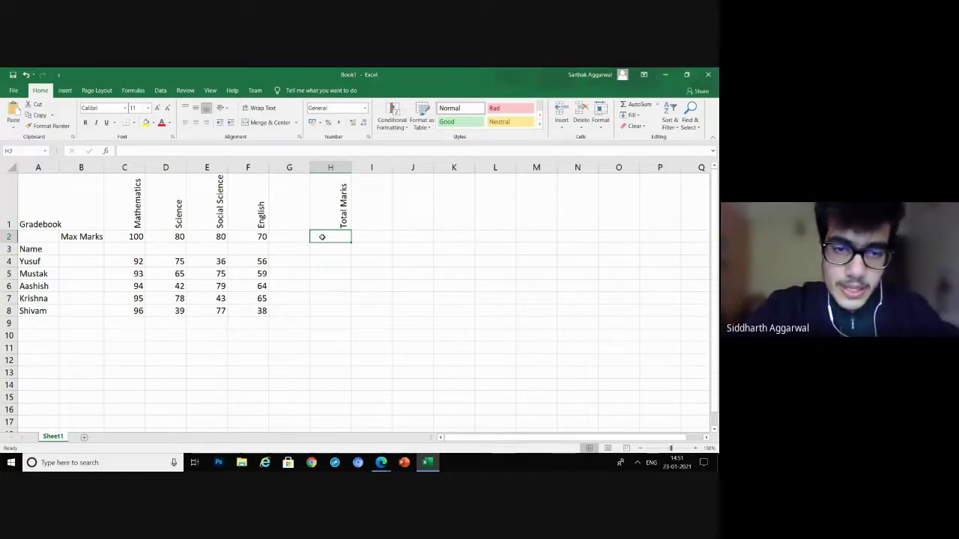
text(340)
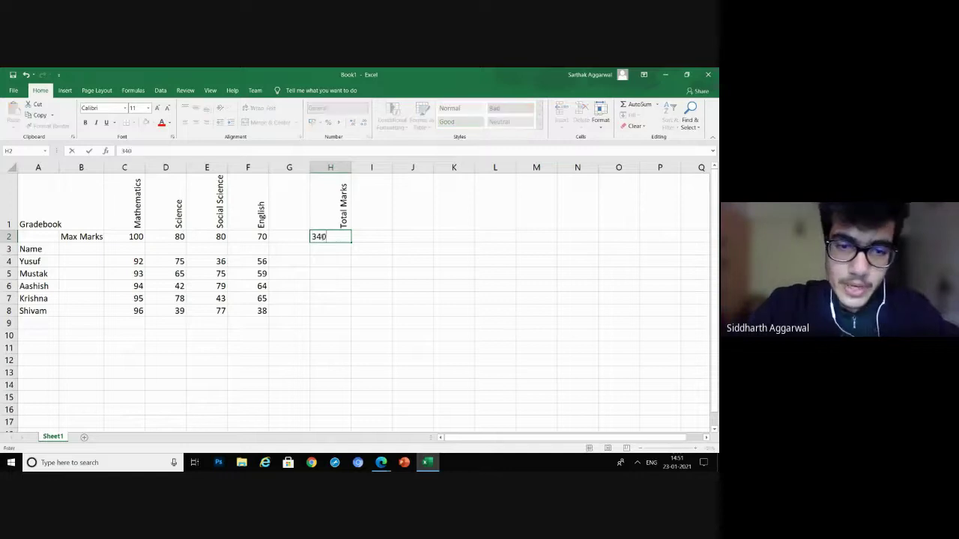
Try to total the first student's marks in cell H4 with =sum and no opening bracket before picking the mark cells
click(335, 262)
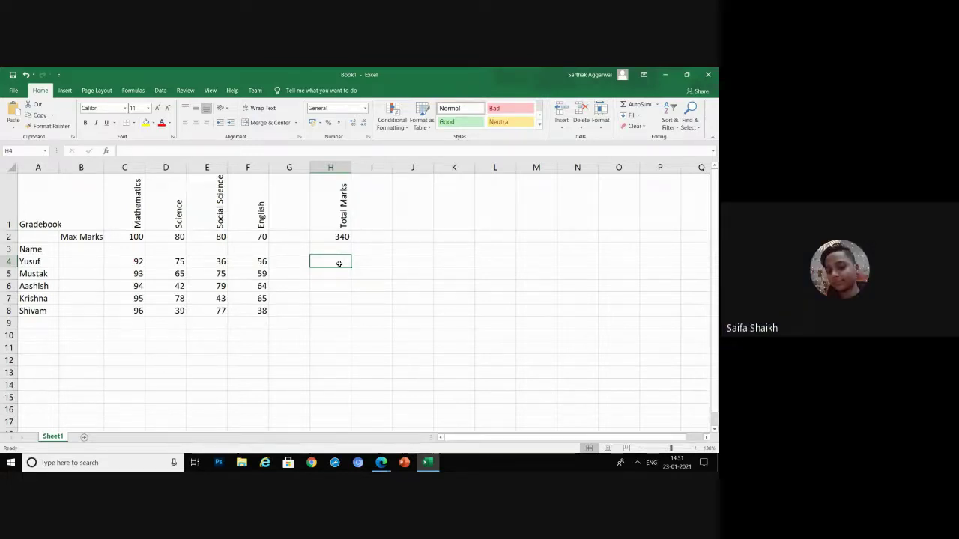
text(=sum)
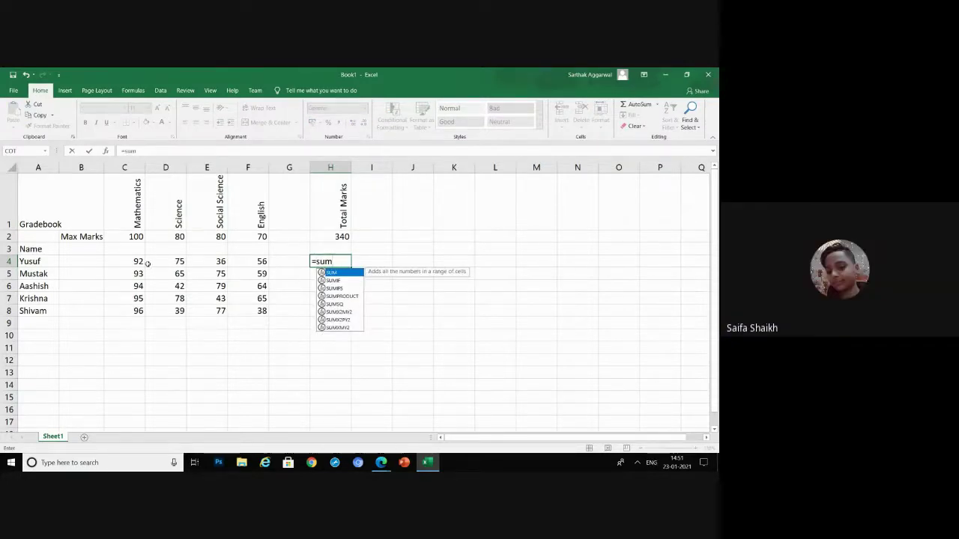
drag(137, 262, 270, 260)
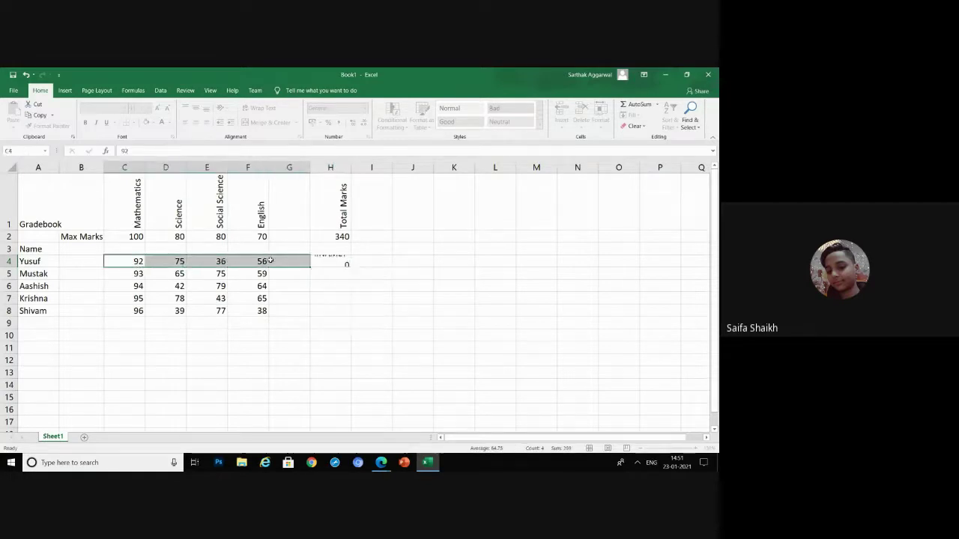
click(335, 263)
key(Delete)
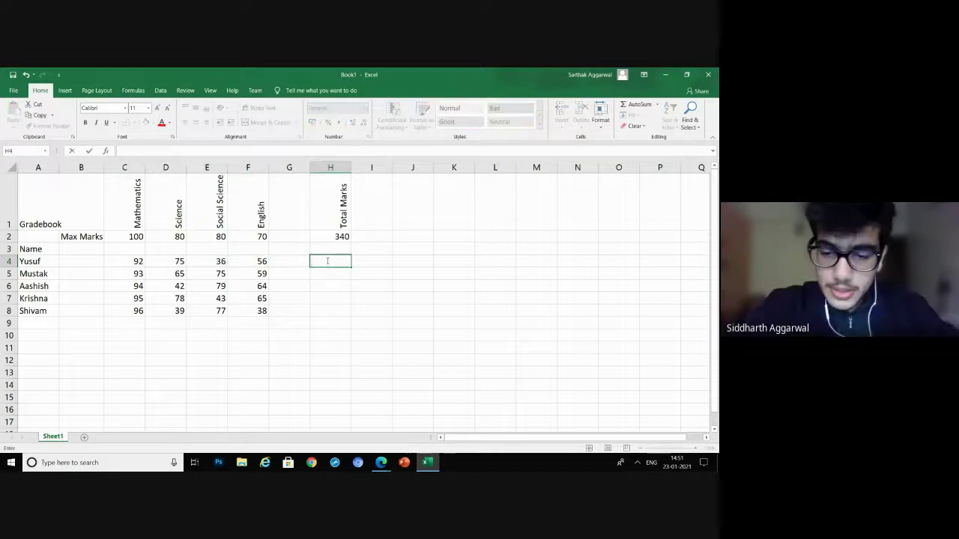
text(=sum)
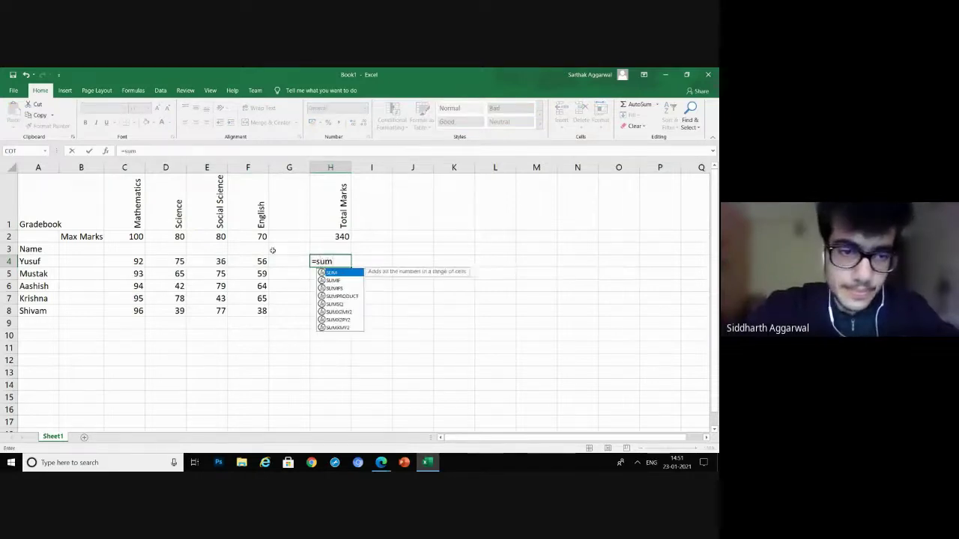
click(131, 263)
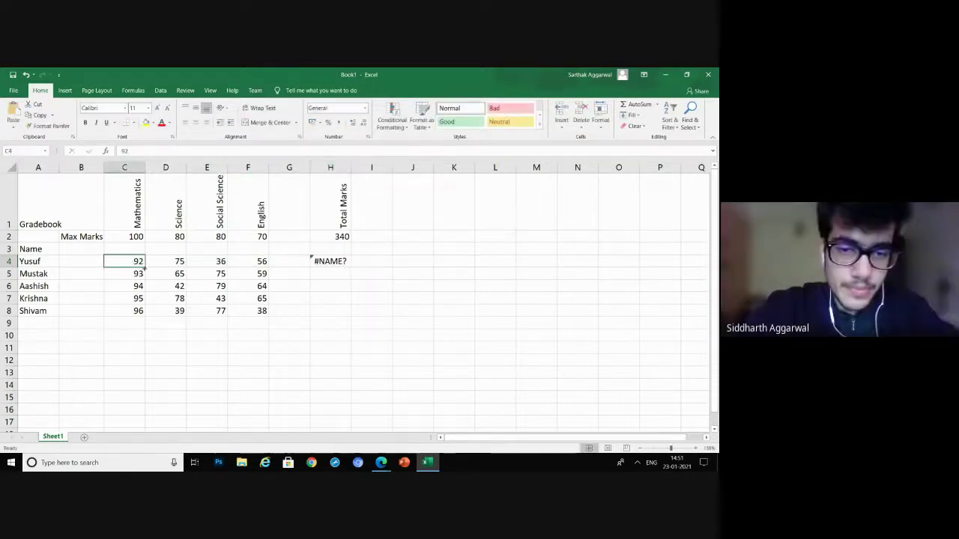
Total the first student's marks in cell H4 with the formula =SUM(C4:F4)
click(326, 260)
text(=)
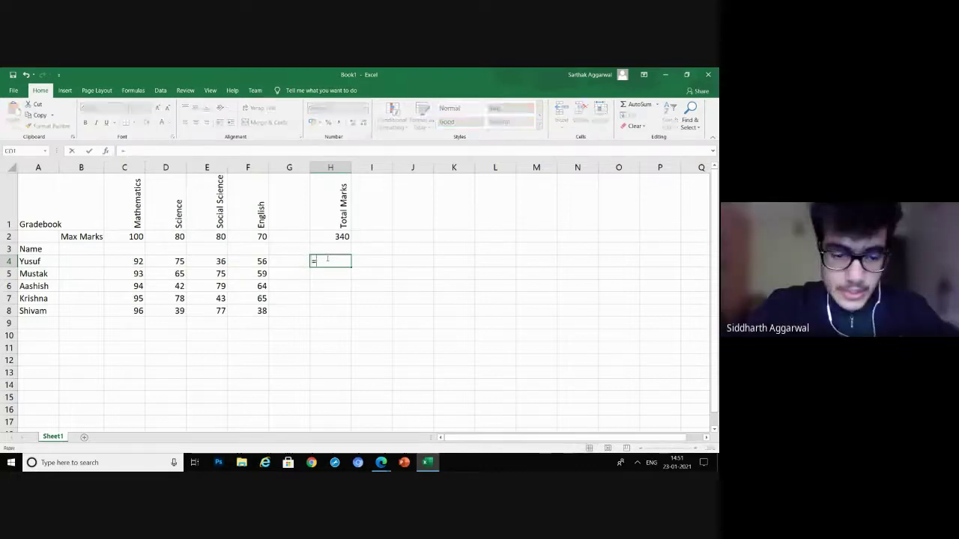
text(sum()
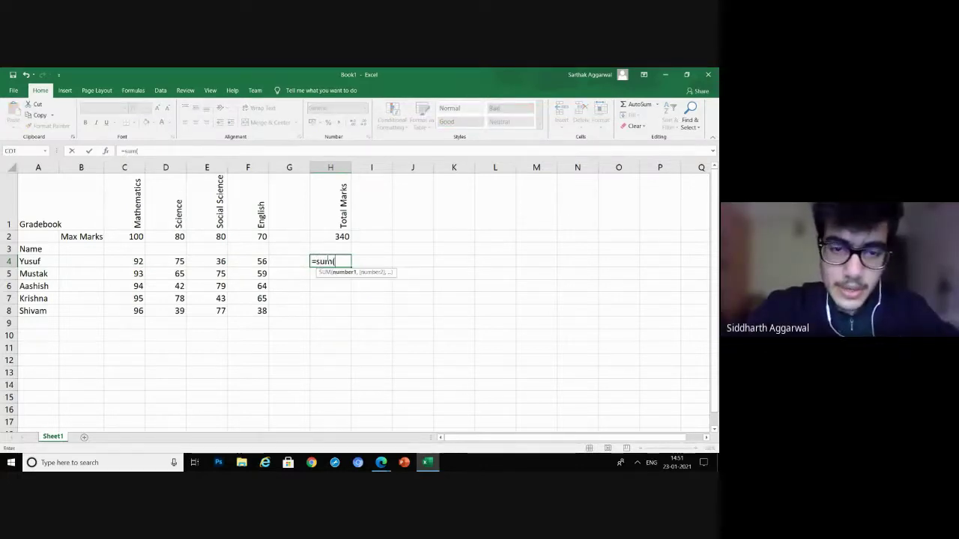
drag(140, 266, 251, 257)
key(Return)
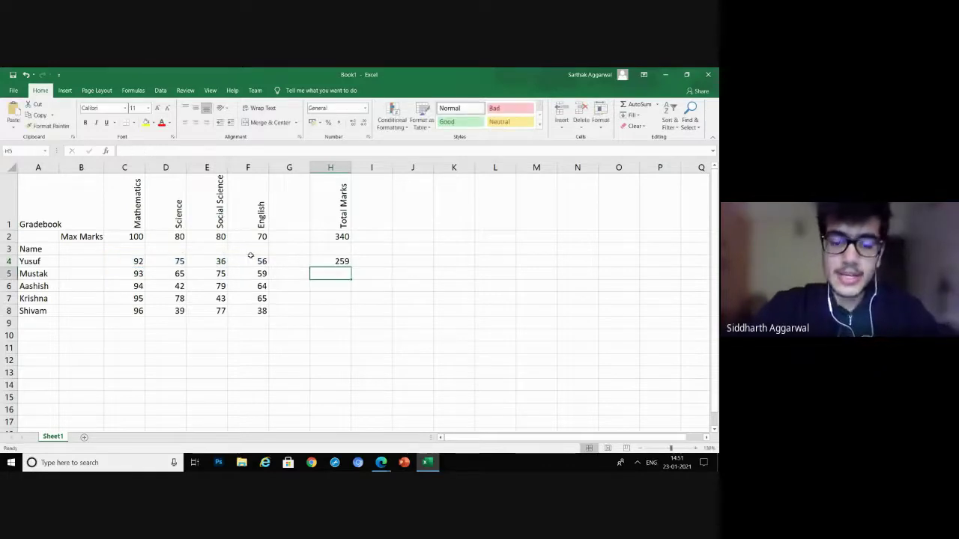
click(323, 261)
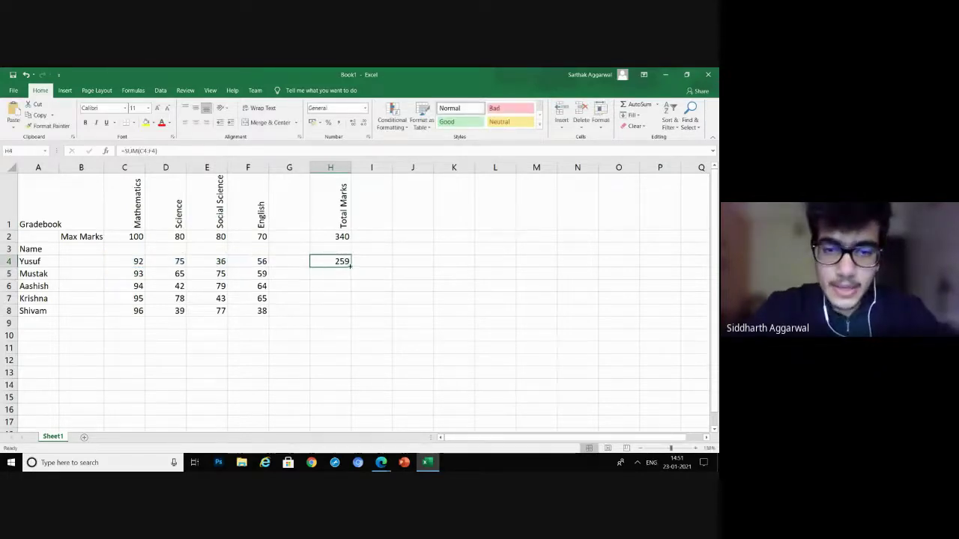
Fill the total marks formula from cell H4 down to H8 for the remaining students
drag(352, 268, 352, 315)
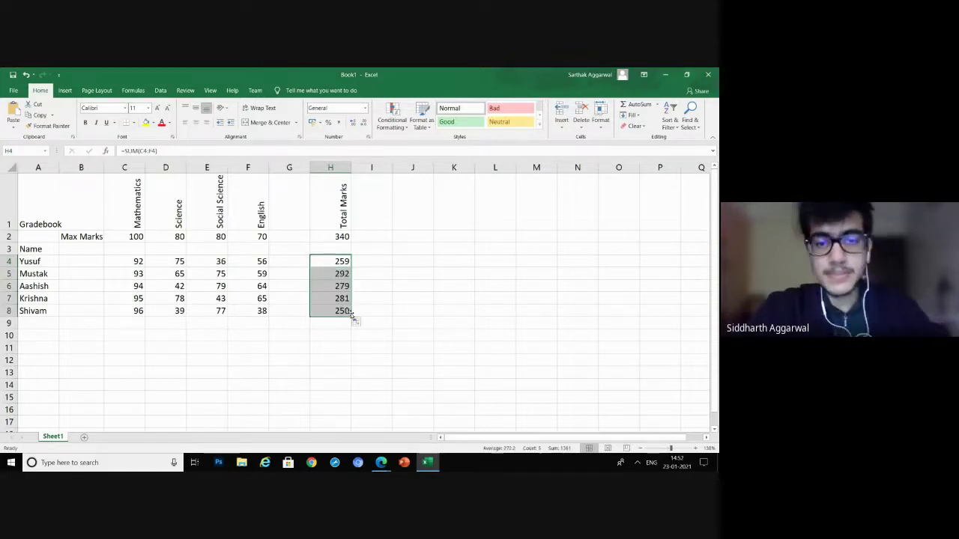
click(332, 271)
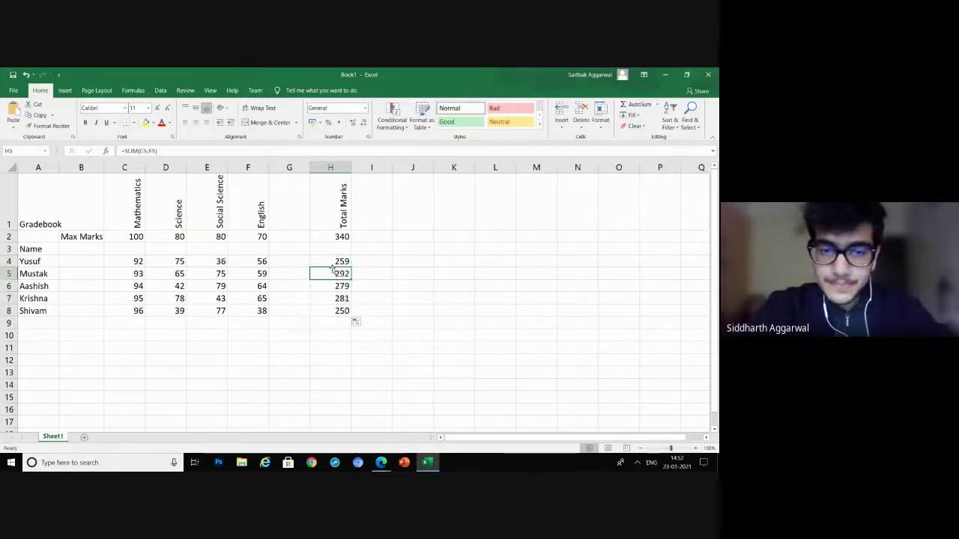
click(332, 262)
click(330, 237)
Enter the heading Percentage in cell I1 beside Total Marks
click(358, 220)
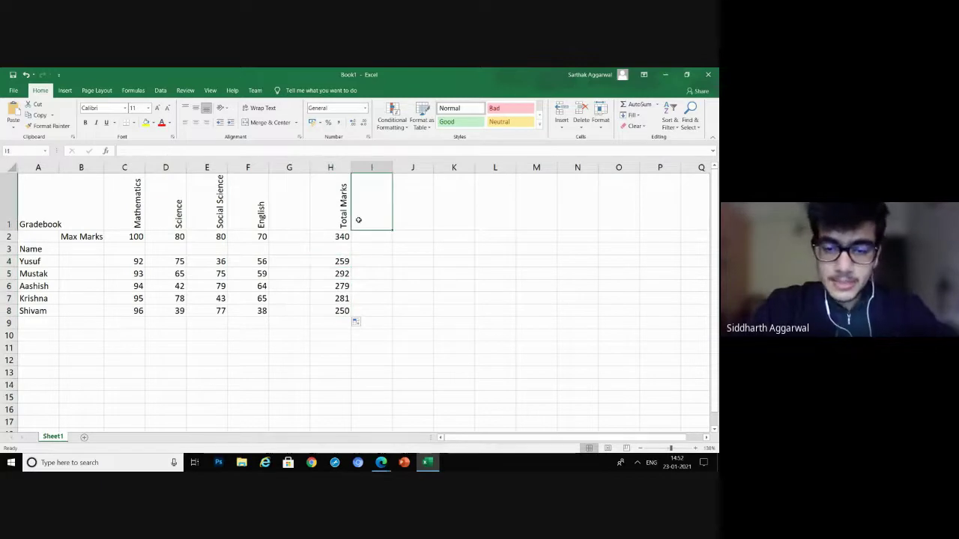
text(Perce)
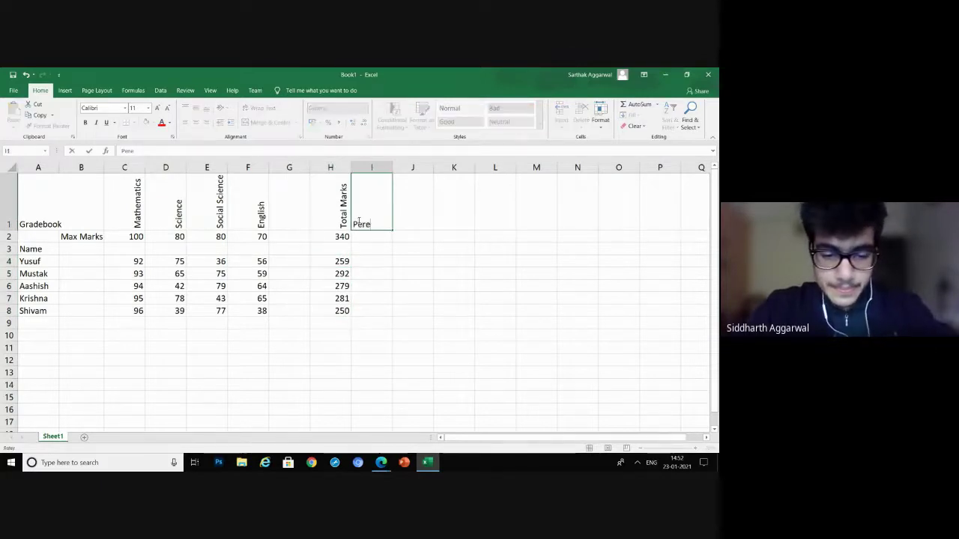
text(ntage)
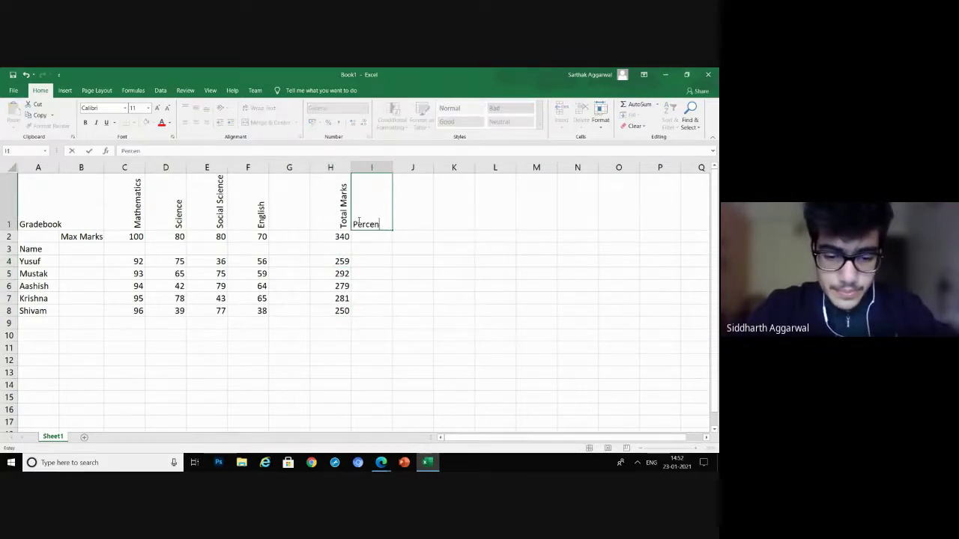
key(ctrl+Return)
key(Return)
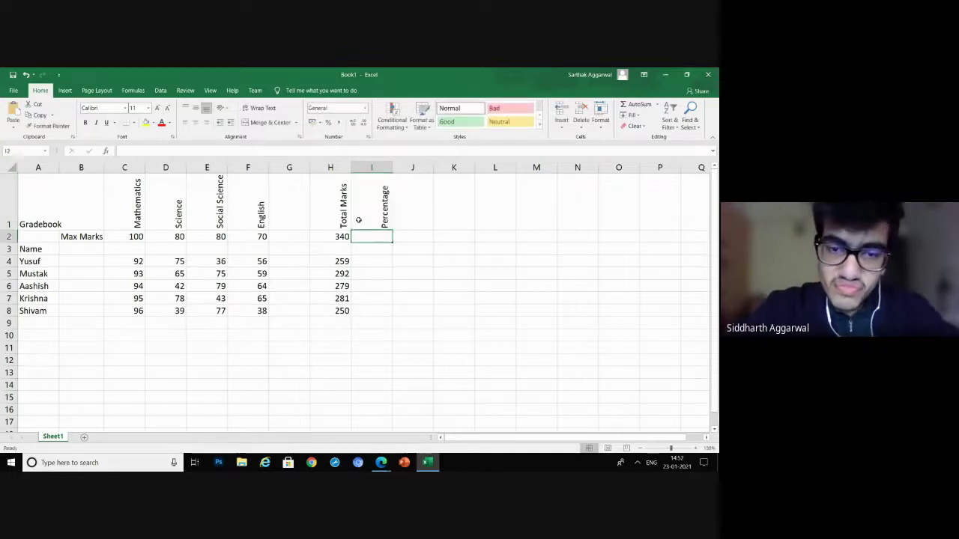
Calculate the first student's percentage in cell I4 with the formula =H4/H2
click(366, 260)
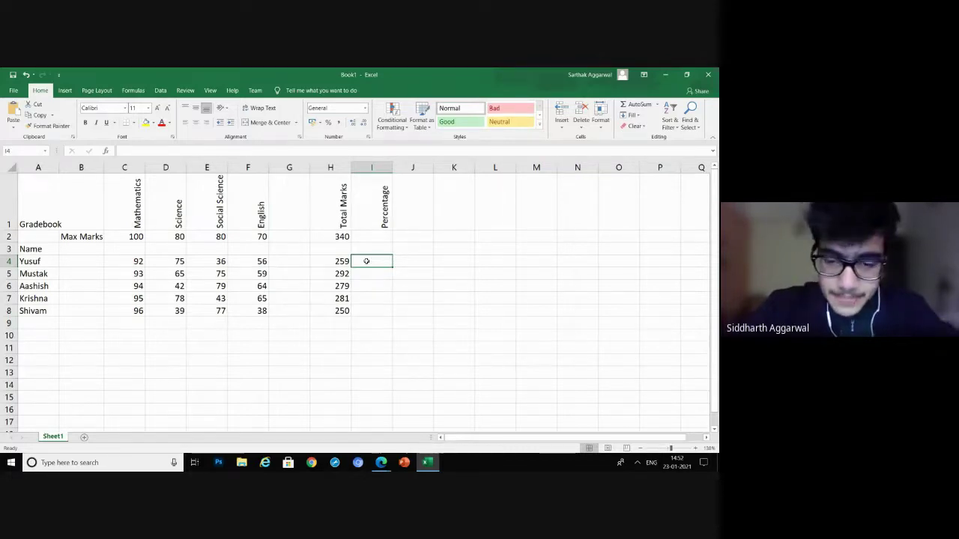
text(=)
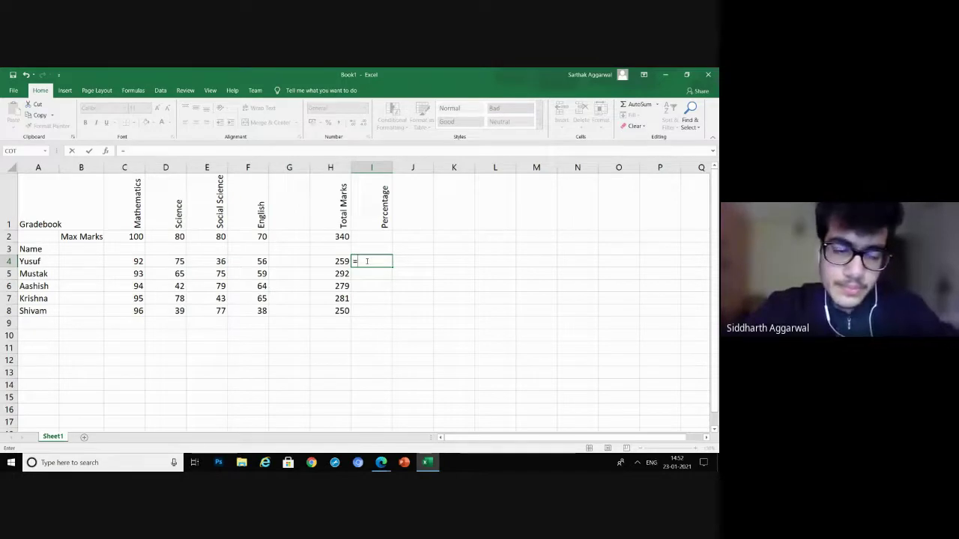
click(338, 261)
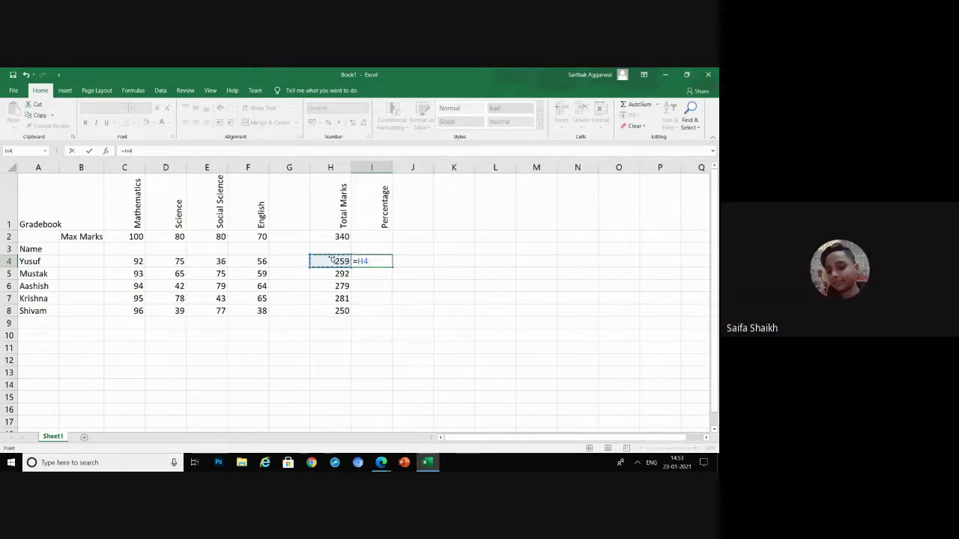
text(/)
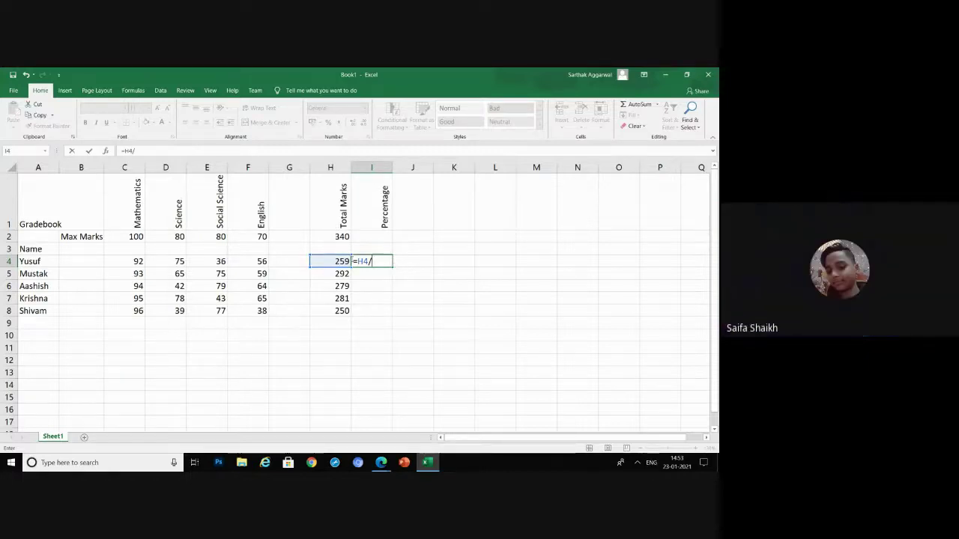
click(339, 237)
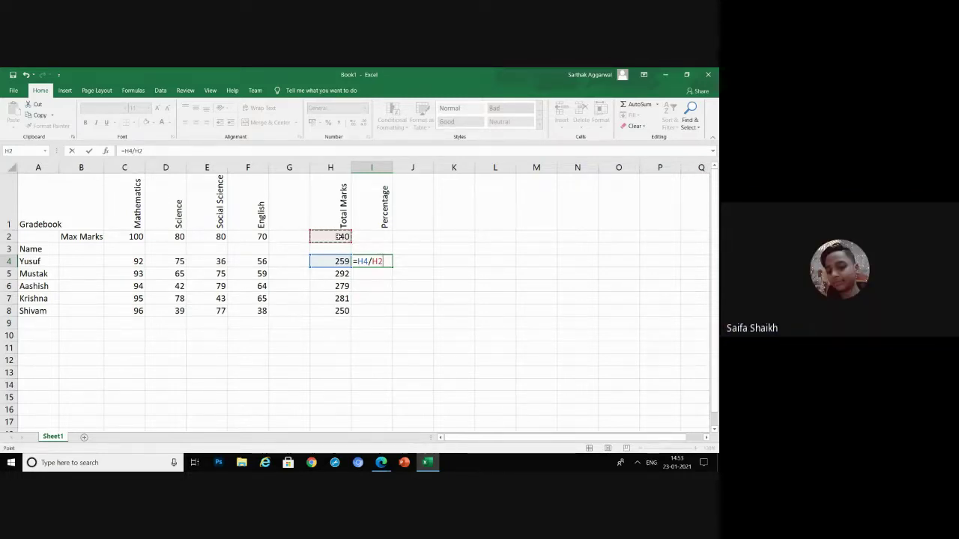
key(Return)
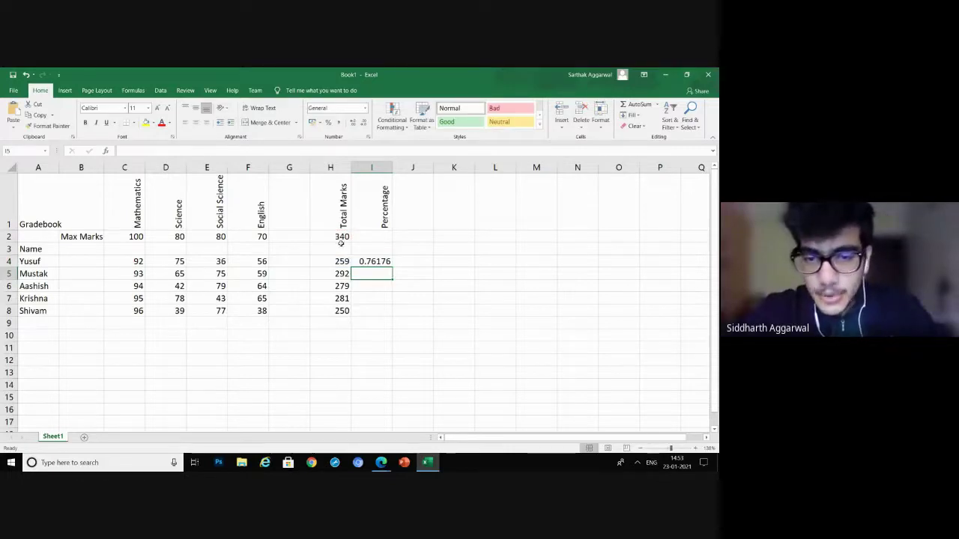
Try to fill the percentage formula with its relative H2 reference from cell I4 down to I8
click(385, 261)
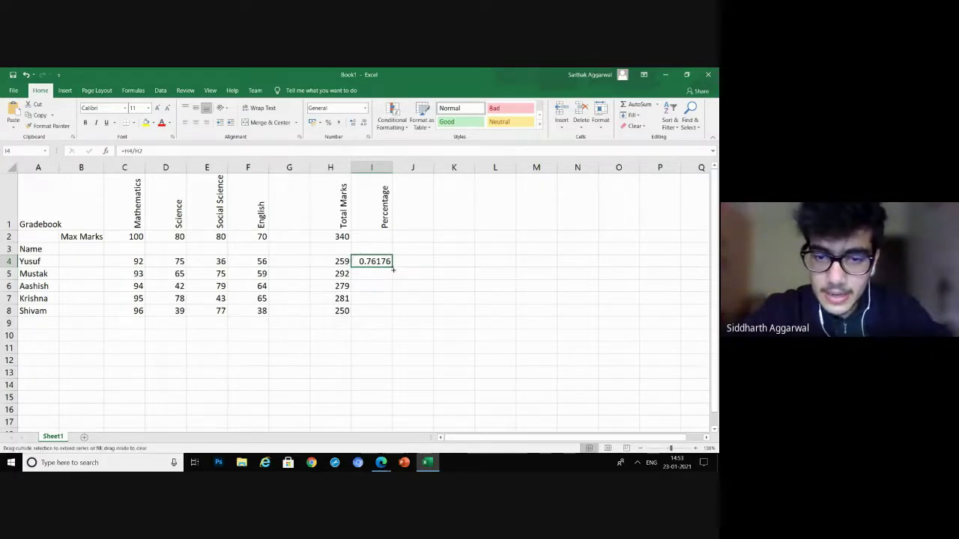
double_click(393, 267)
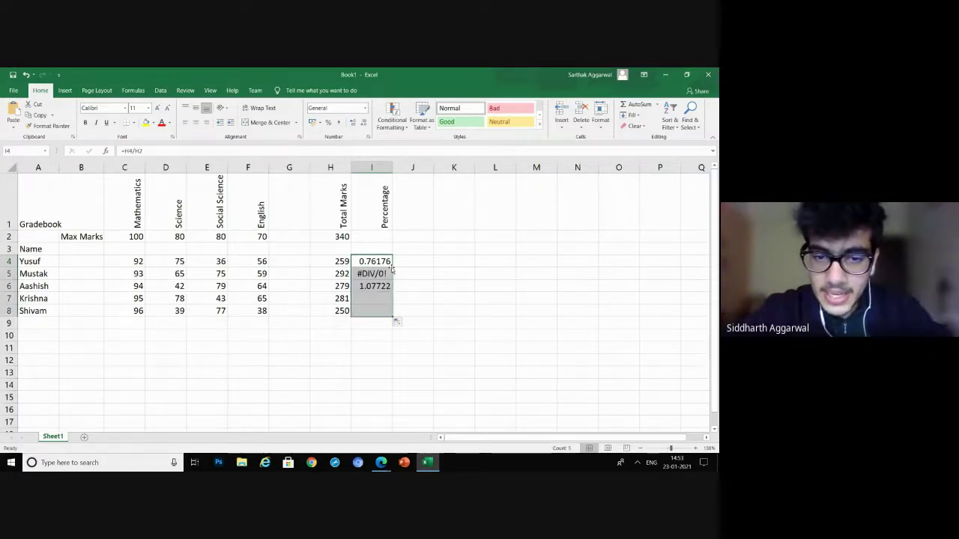
click(385, 311)
click(382, 273)
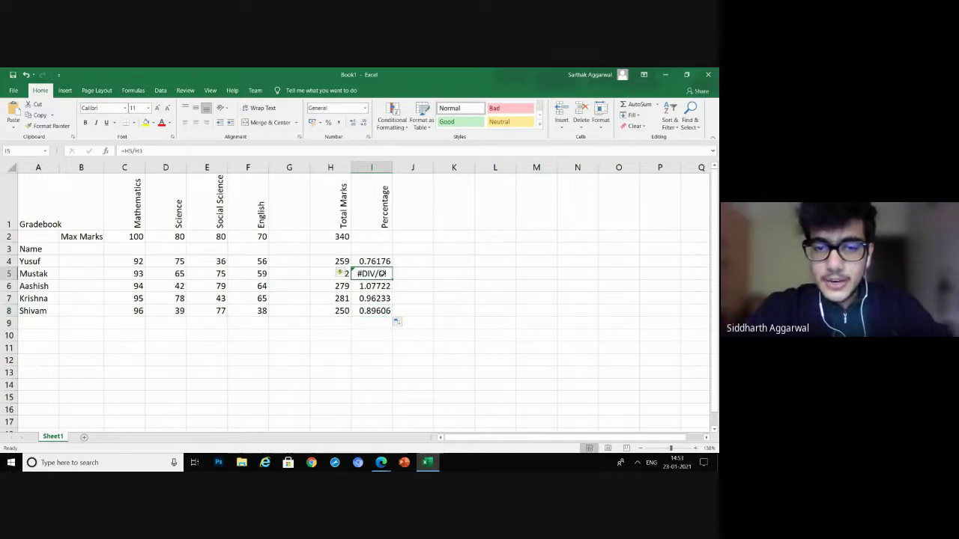
Compare the cell references in the percentage formulas of cells I4 and I5
click(383, 262)
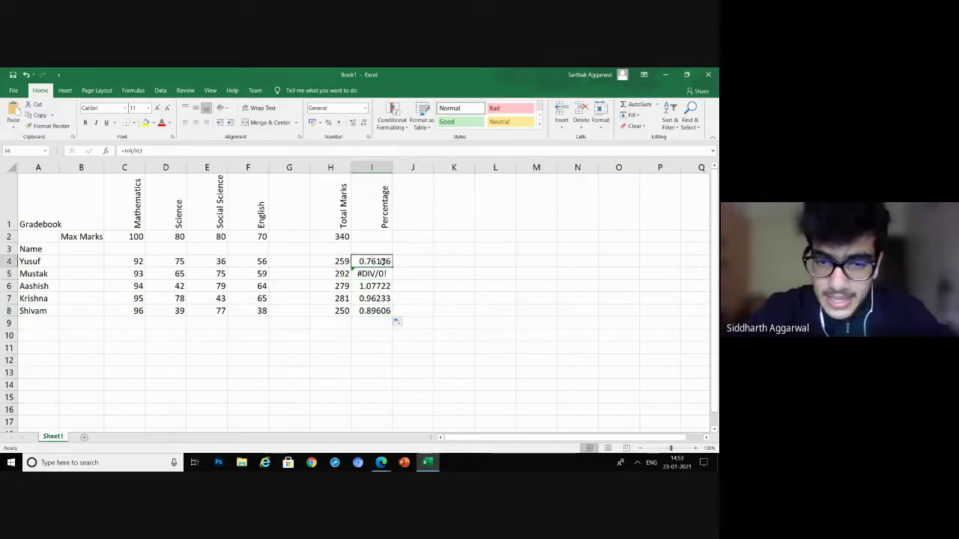
double_click(383, 261)
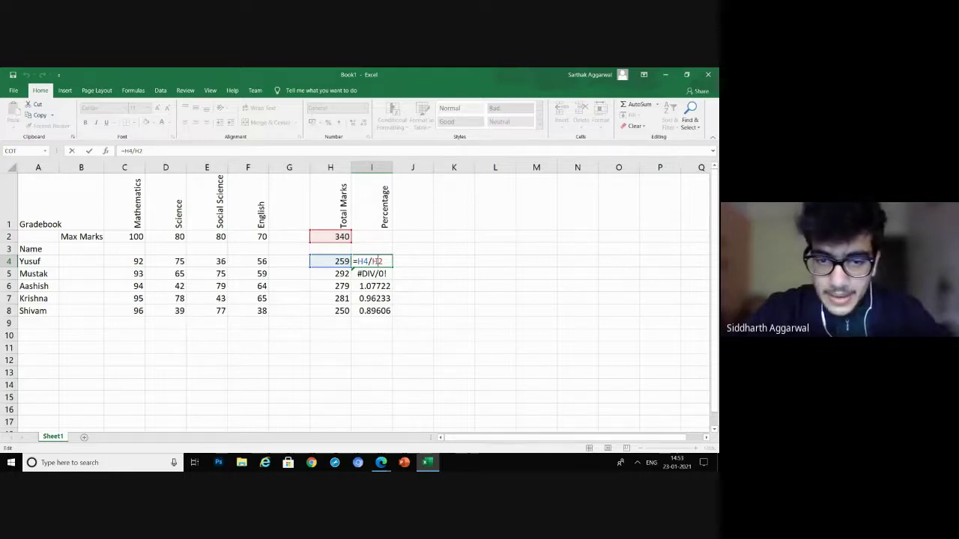
key(Return)
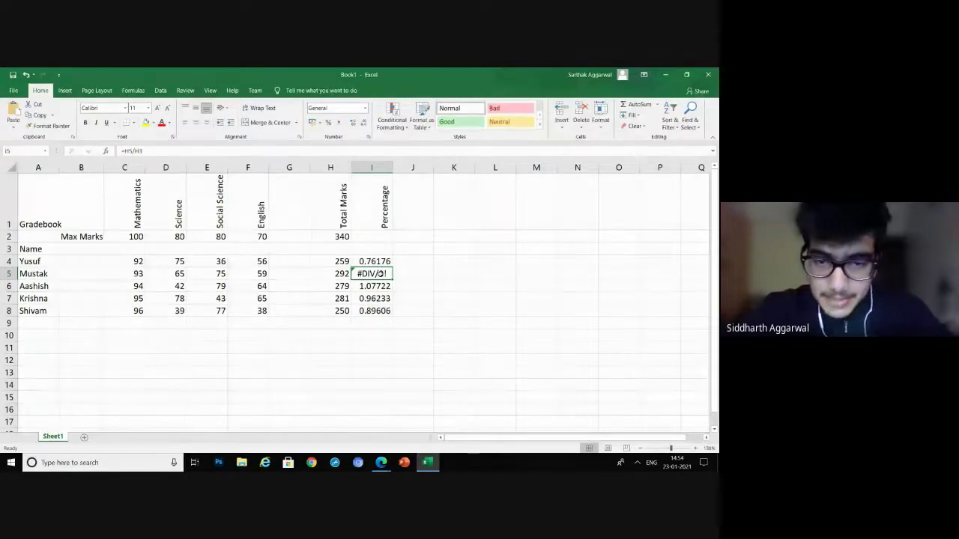
double_click(380, 274)
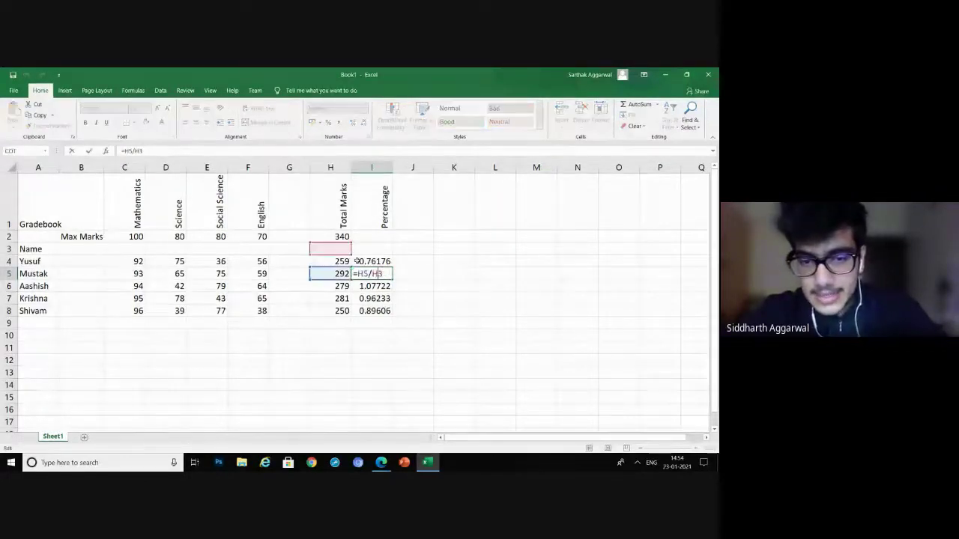
double_click(358, 261)
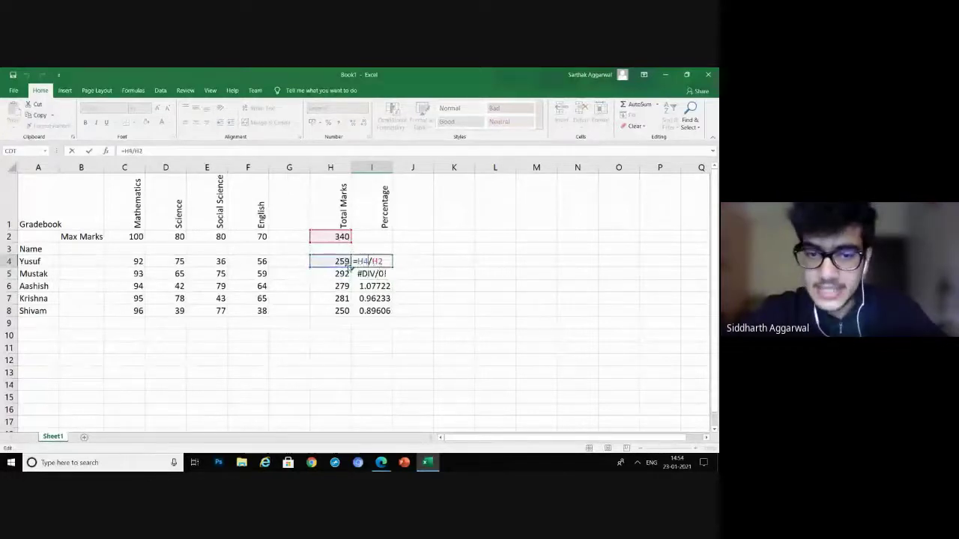
double_click(371, 274)
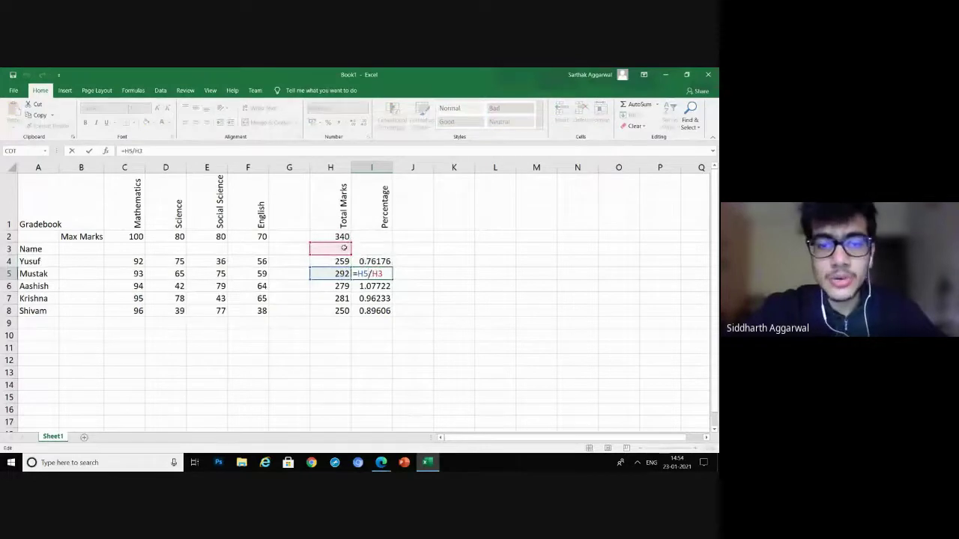
click(368, 263)
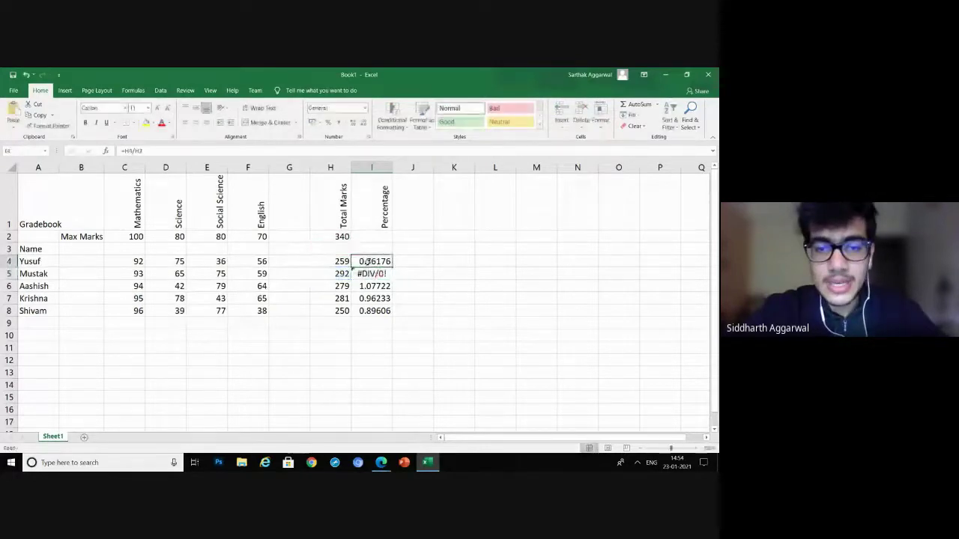
Change the percentage formula in cell I4 to =H4/H$2 and fill it down to I8
double_click(365, 261)
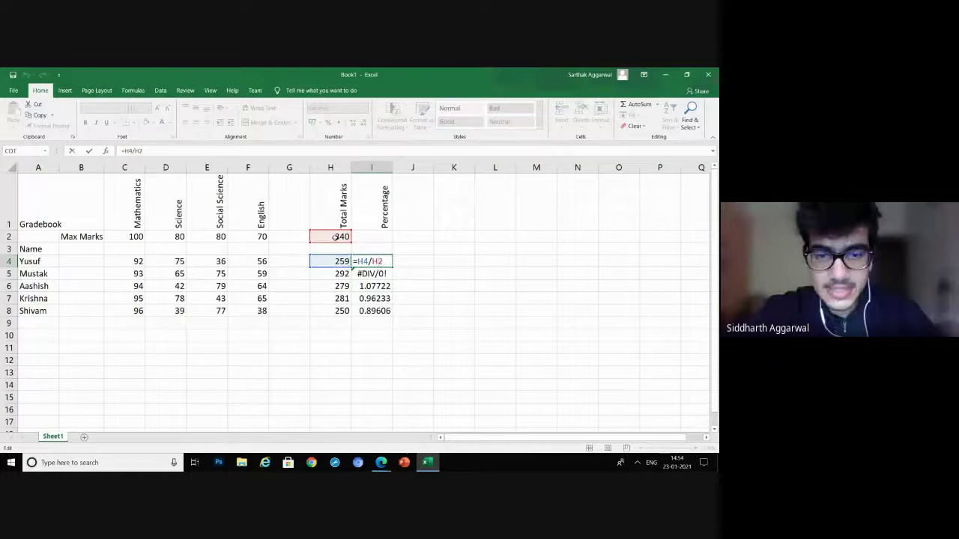
key(F4)
key(F4)
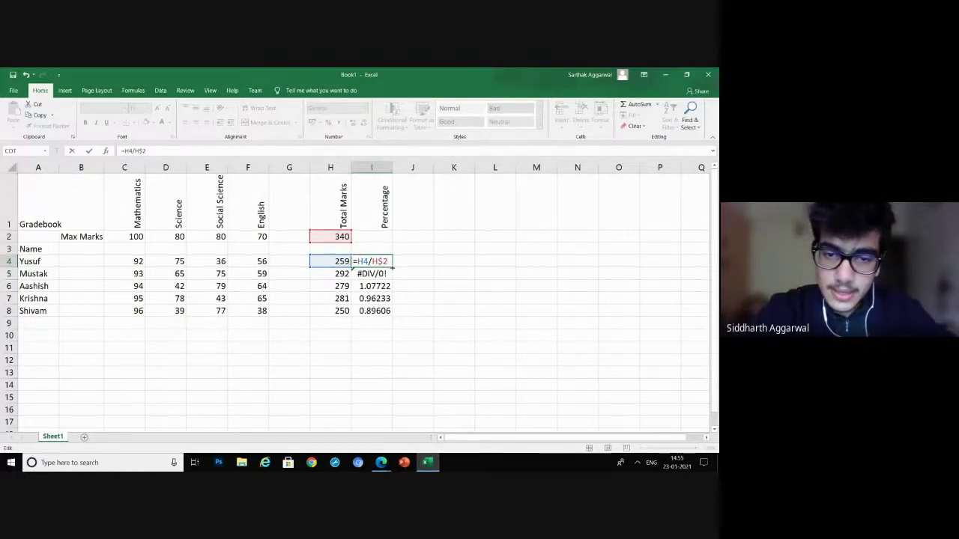
drag(392, 267, 393, 317)
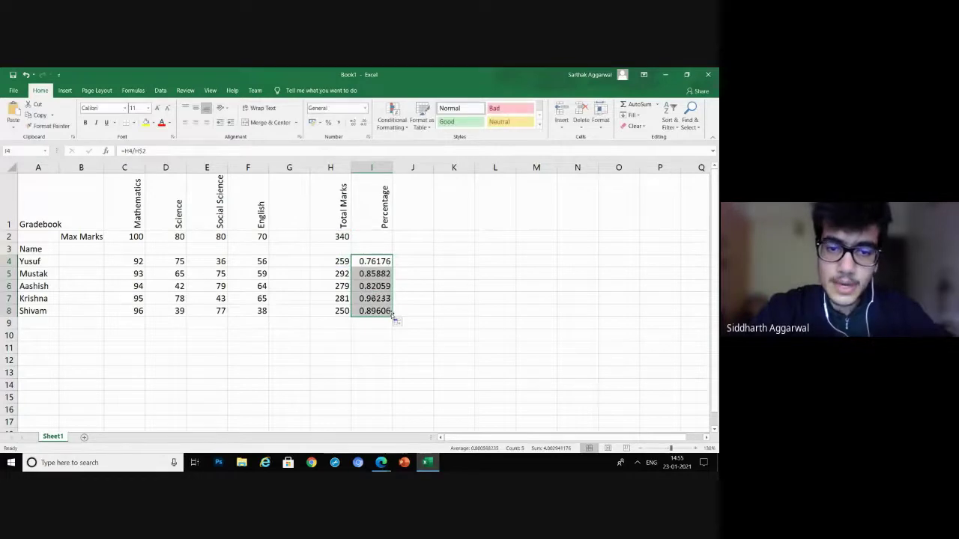
click(391, 313)
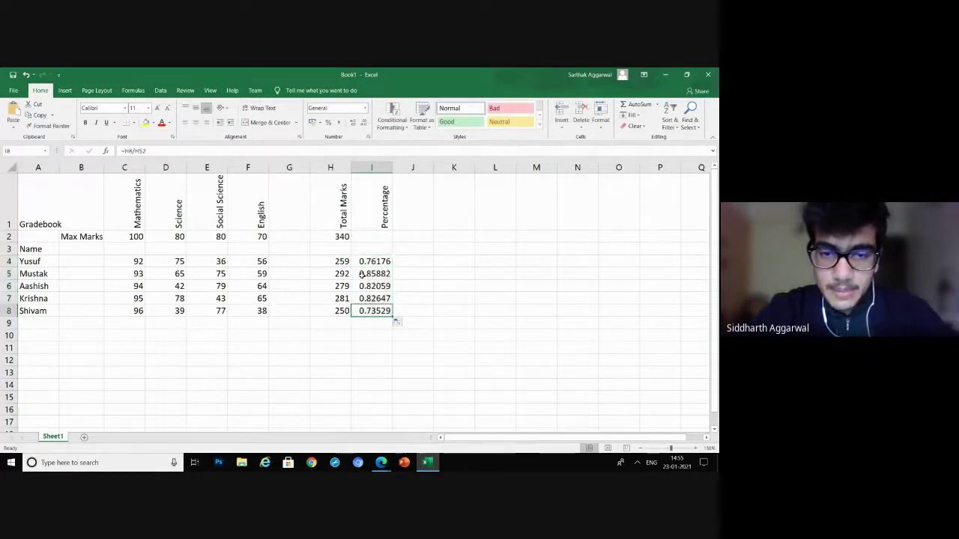
Format the percentages in cells I4 to I8 with the Percent Style
key(ctrl+Up)
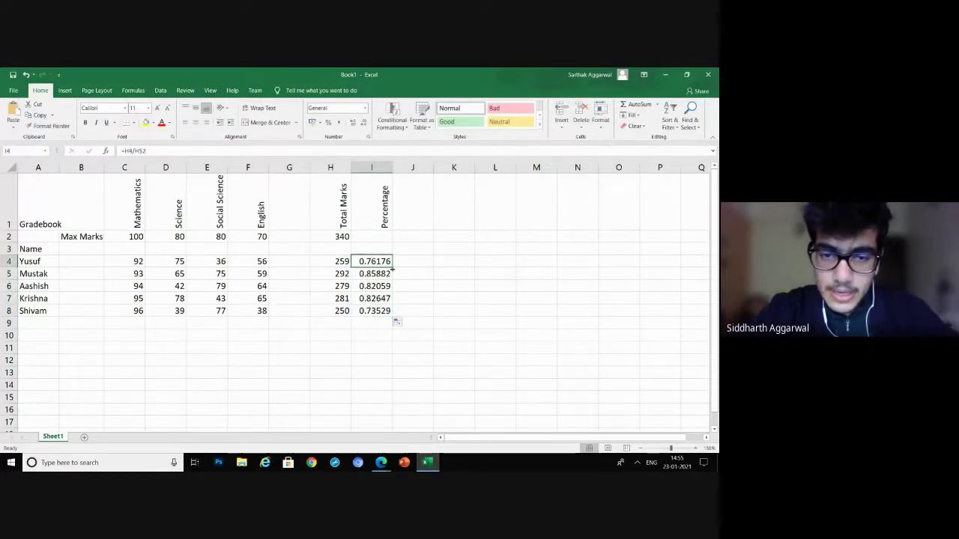
drag(386, 263, 391, 313)
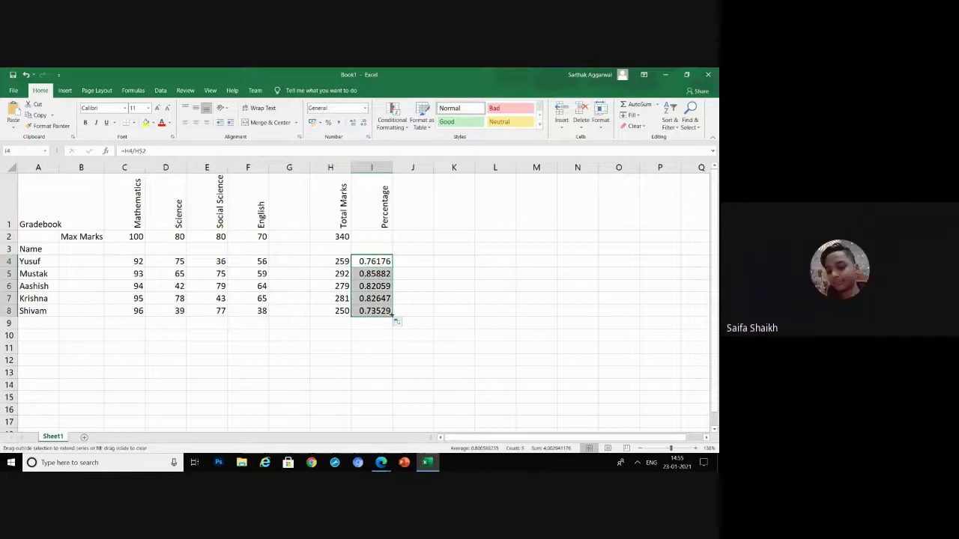
click(329, 125)
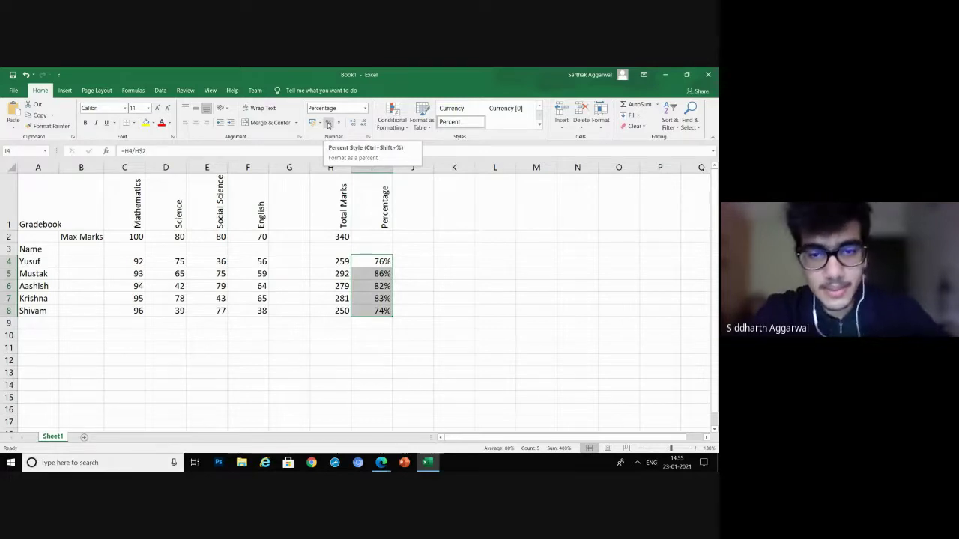
click(419, 211)
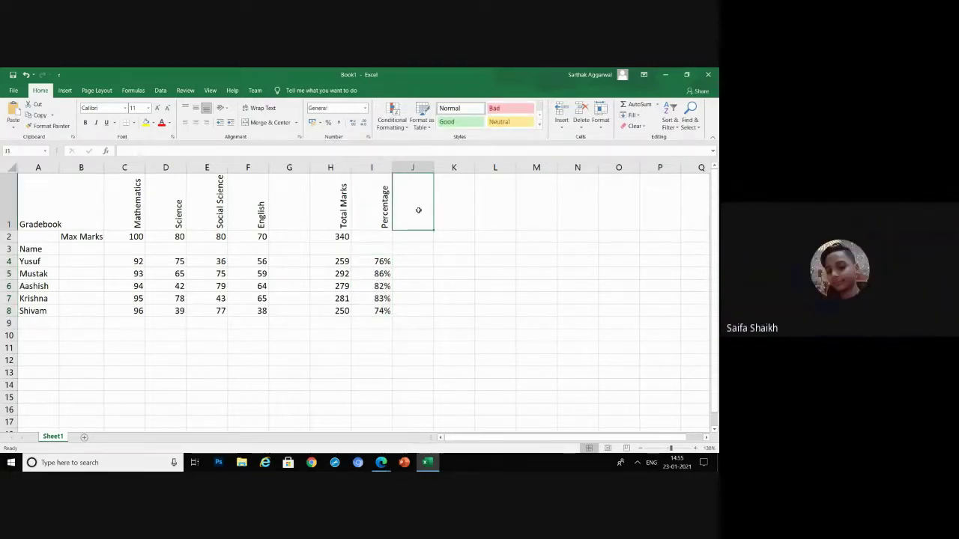
click(381, 261)
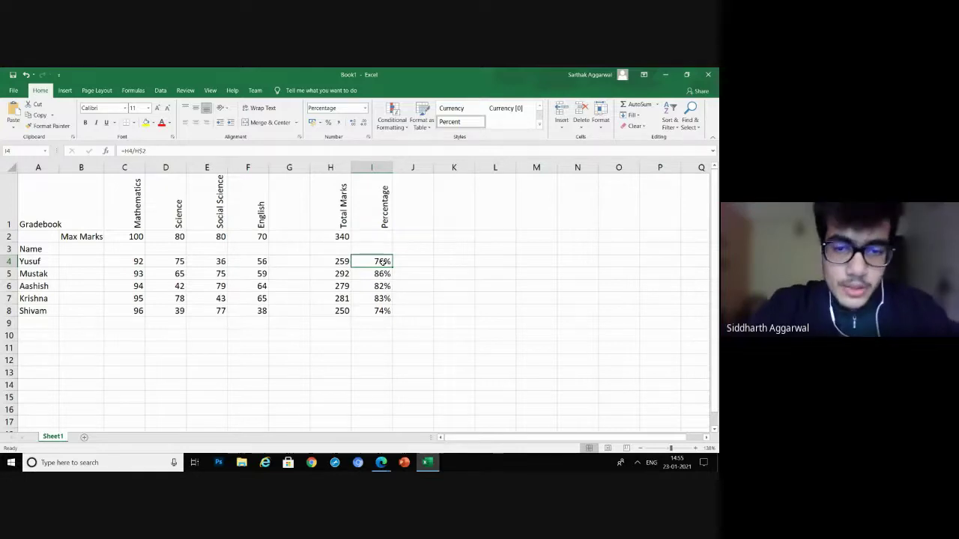
click(413, 218)
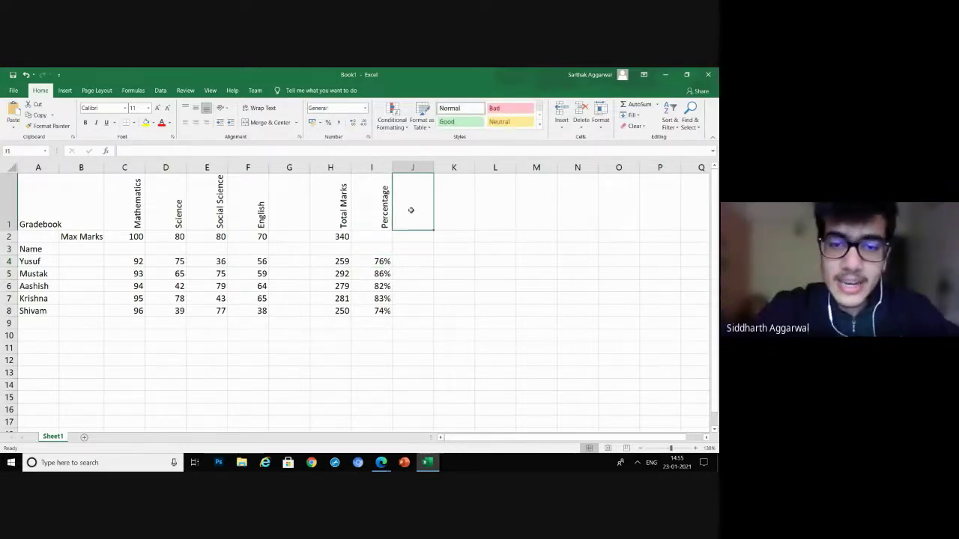
click(388, 262)
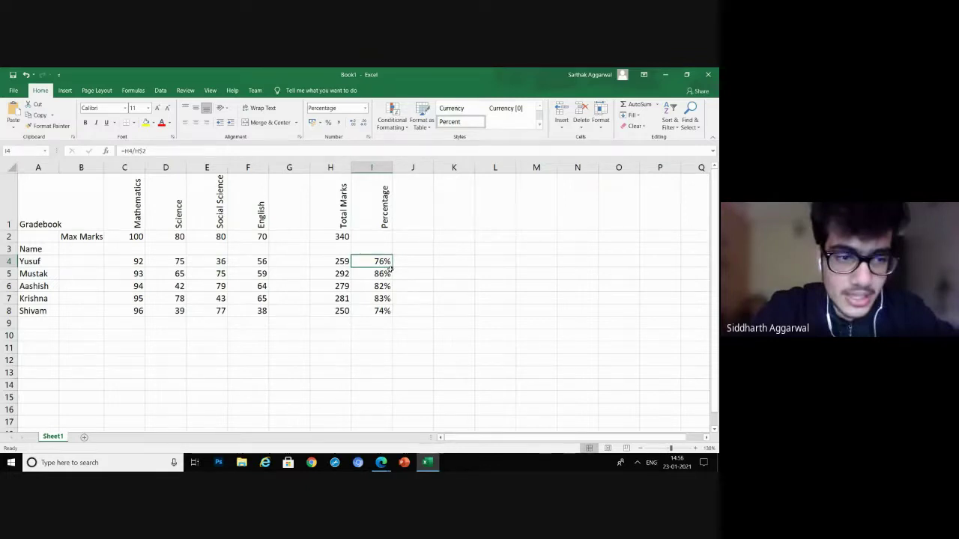
click(201, 274)
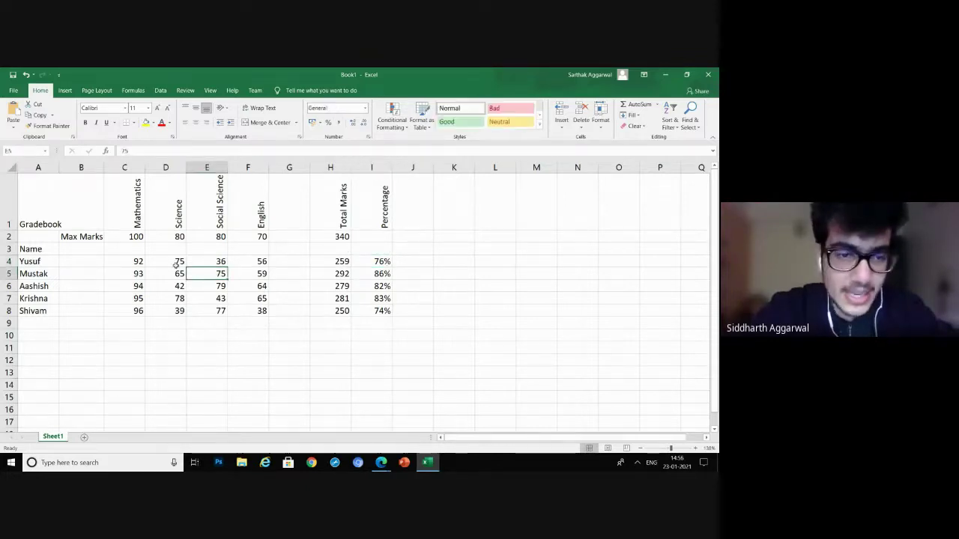
click(129, 260)
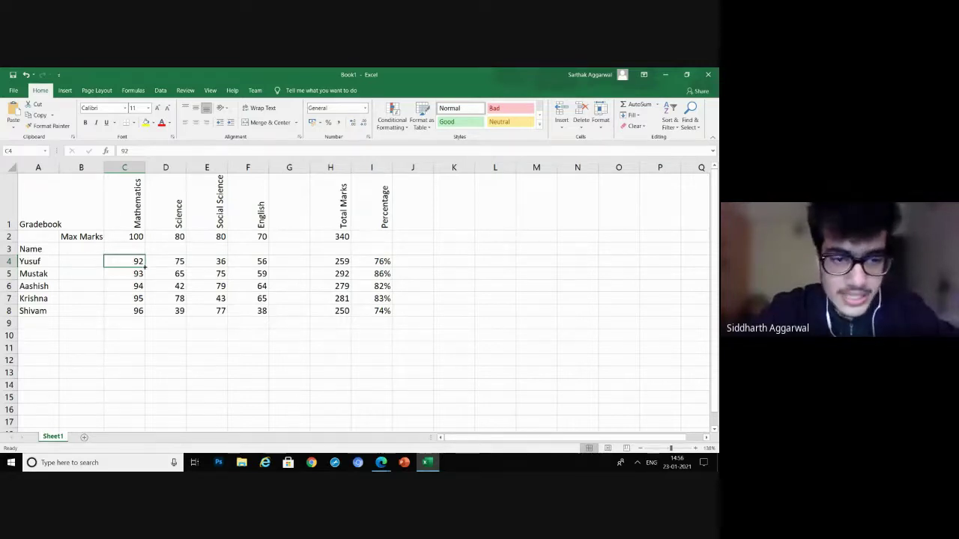
Fill the mark 92 from cell C4 across row 4 to F4
drag(144, 266, 268, 338)
drag(259, 297, 262, 263)
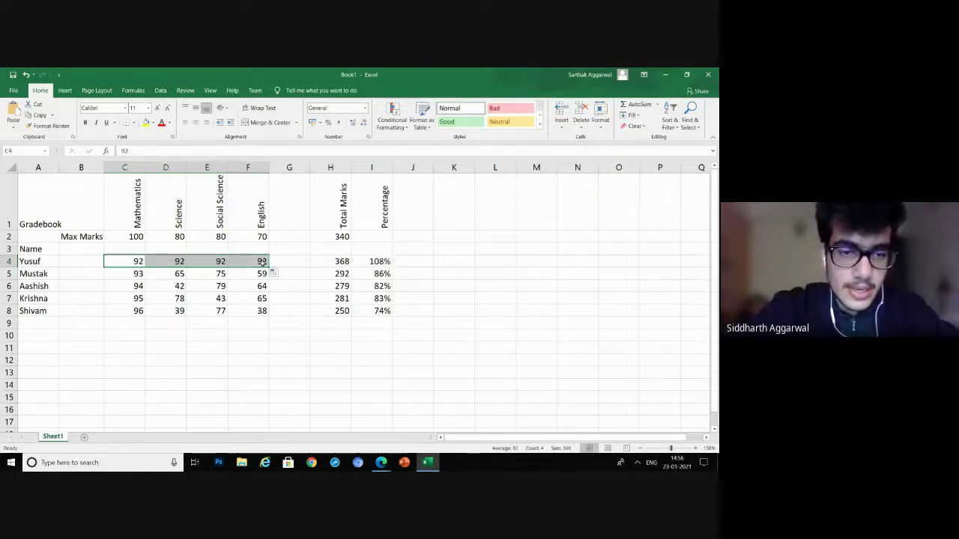
click(259, 262)
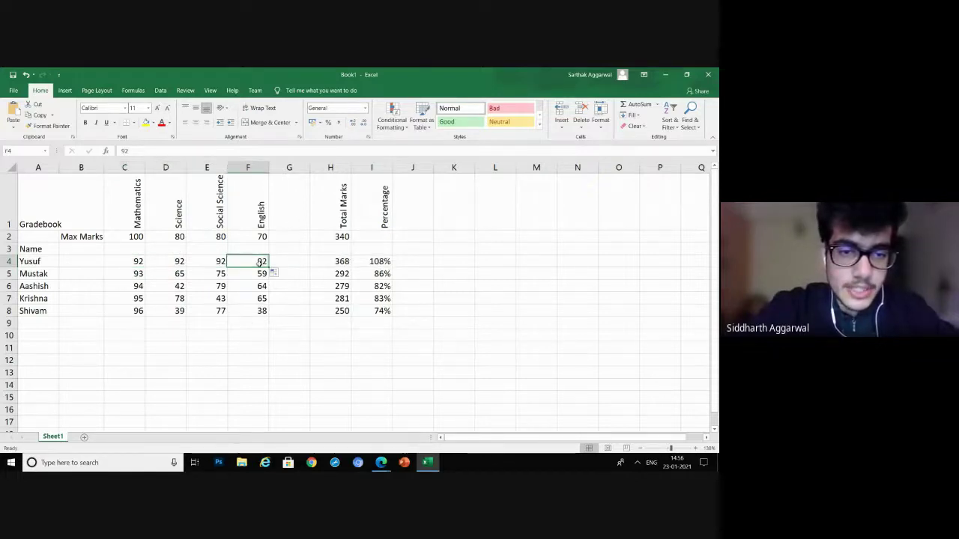
click(140, 261)
drag(145, 267, 274, 379)
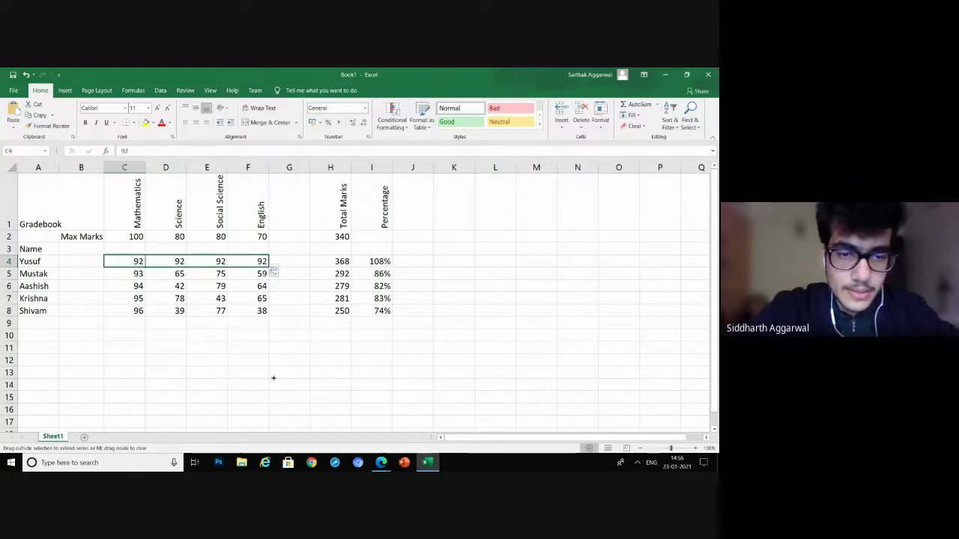
click(150, 263)
click(135, 261)
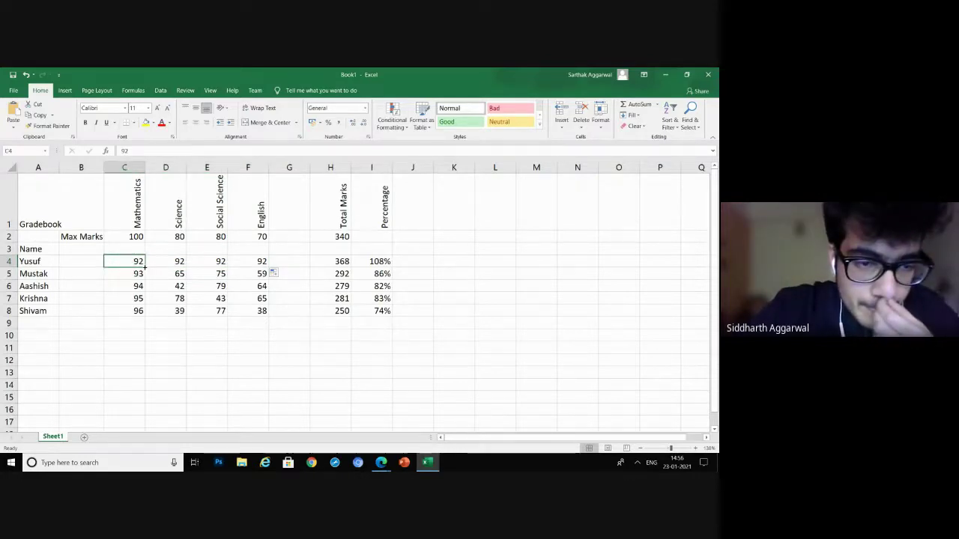
drag(144, 266, 275, 346)
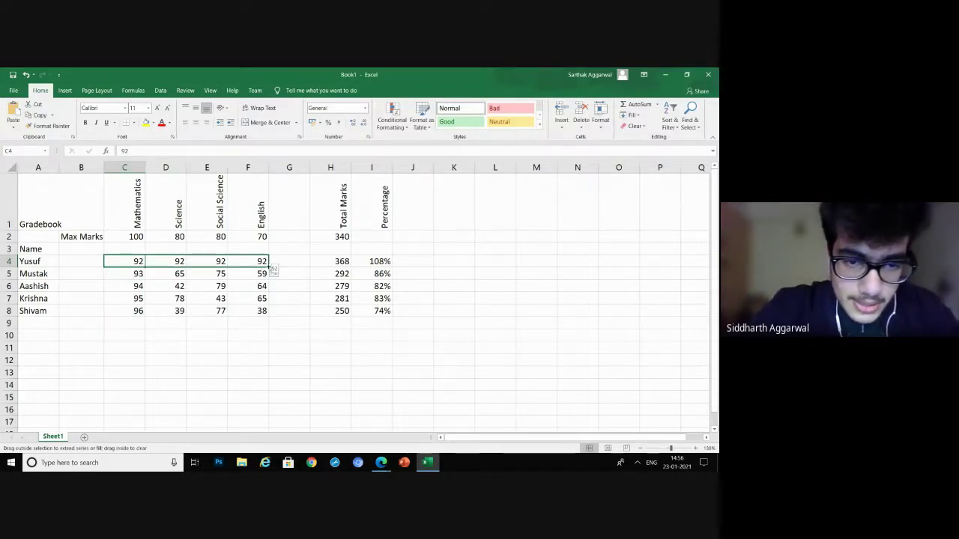
Fill the Mathematics marks from C4 down to C8 and convert the copied values into a series from 92 to 96
drag(263, 265, 149, 318)
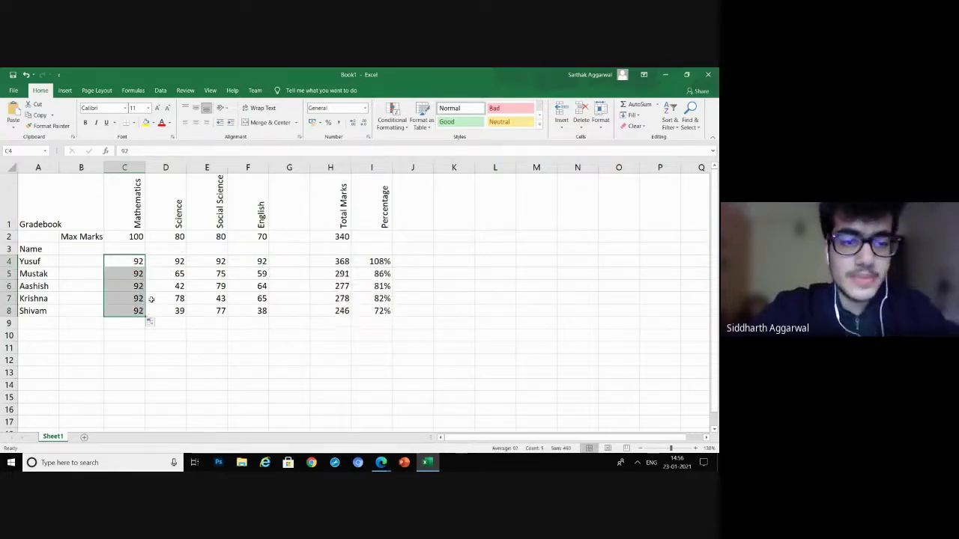
click(141, 326)
click(138, 262)
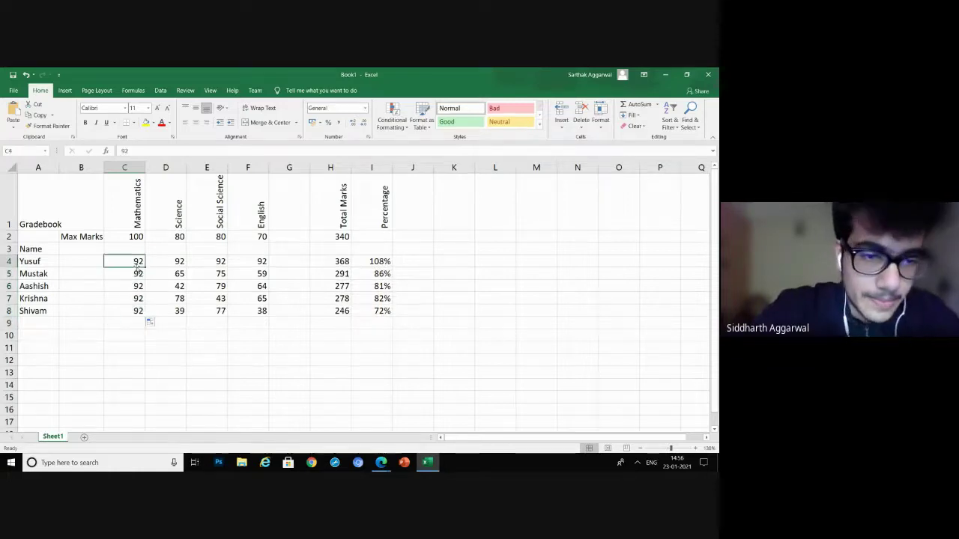
click(139, 275)
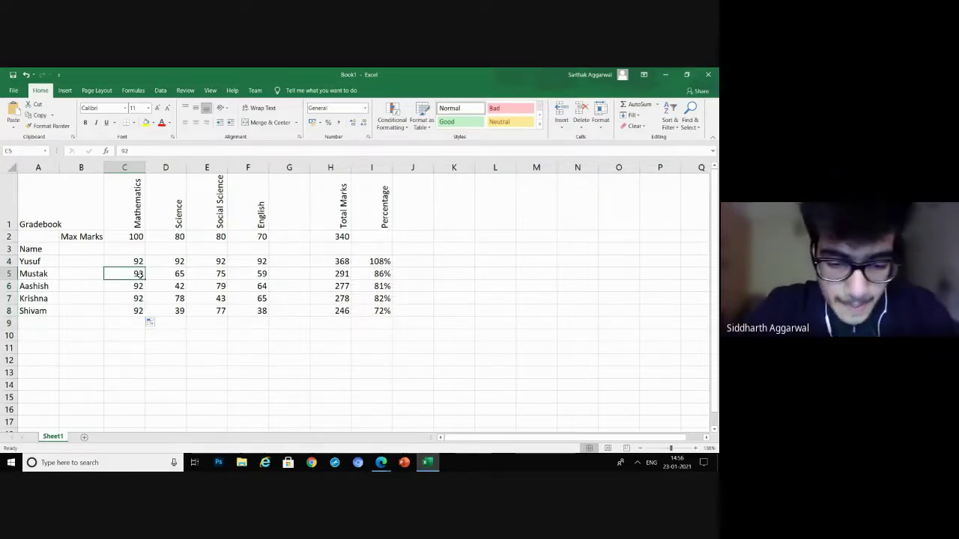
click(151, 322)
click(174, 345)
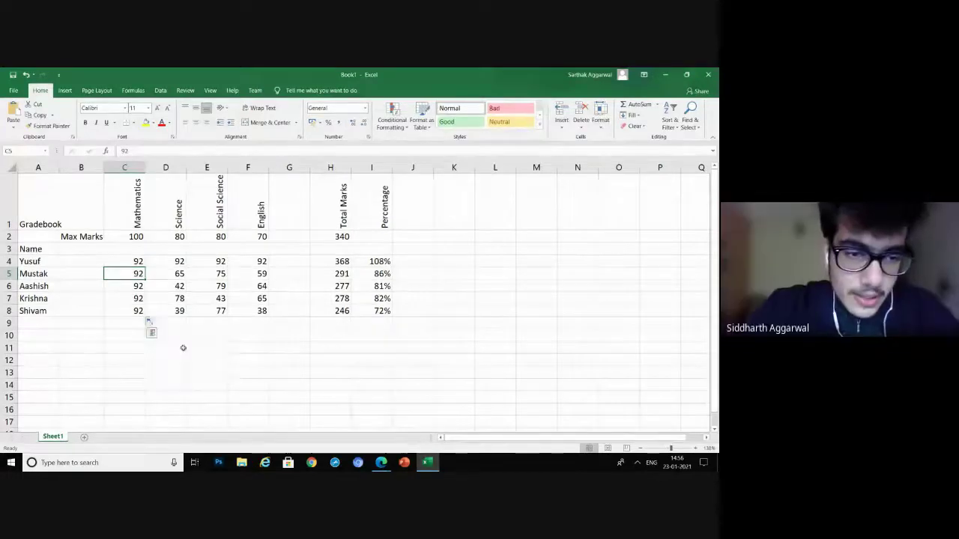
click(129, 271)
click(131, 262)
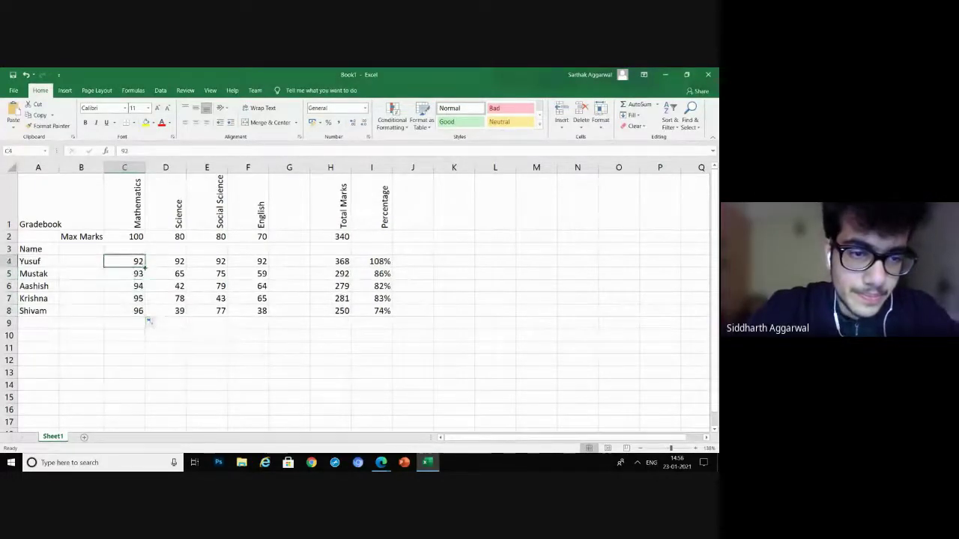
drag(145, 267, 140, 307)
click(139, 261)
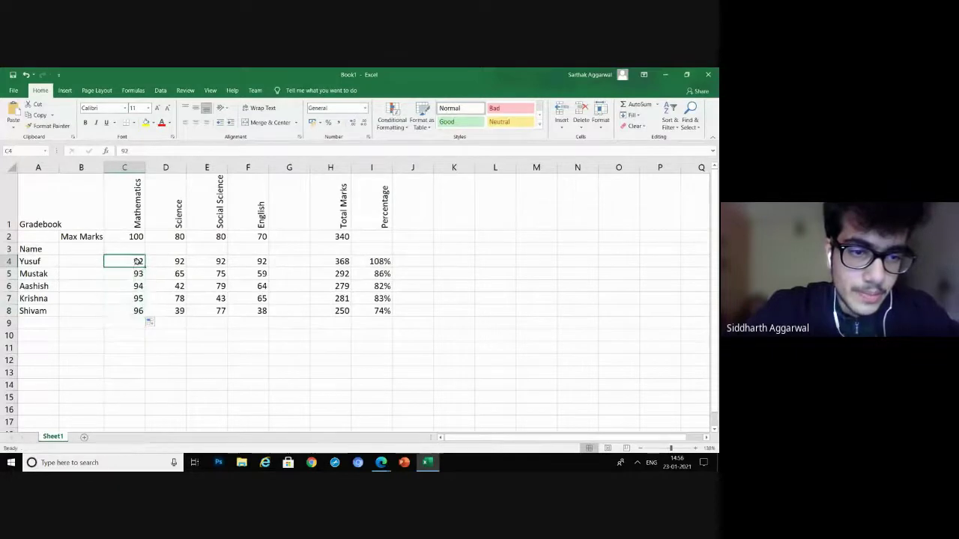
double_click(127, 262)
key(Escape)
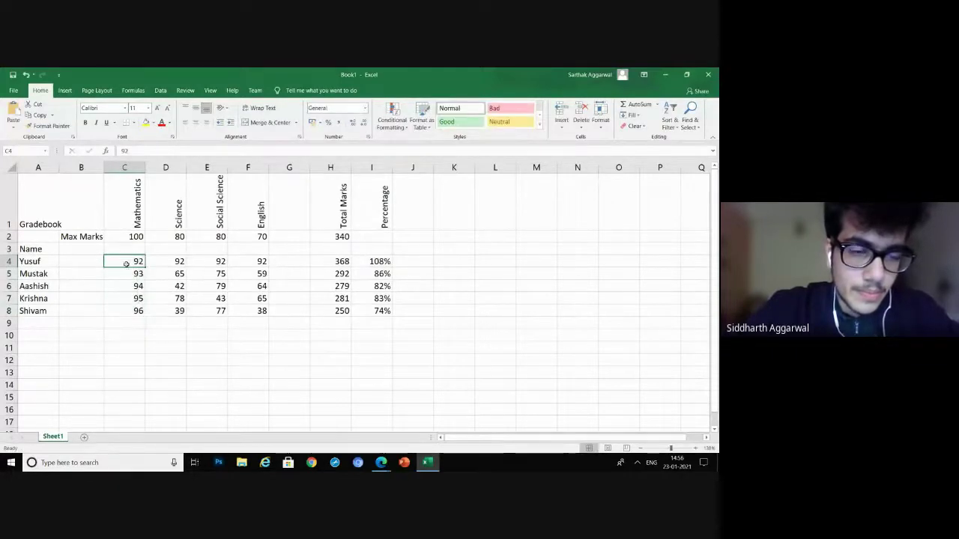
mouse_move(146, 268)
mouse_down()
mouse_move(140, 318)
mouse_move(140, 263)
mouse_up()
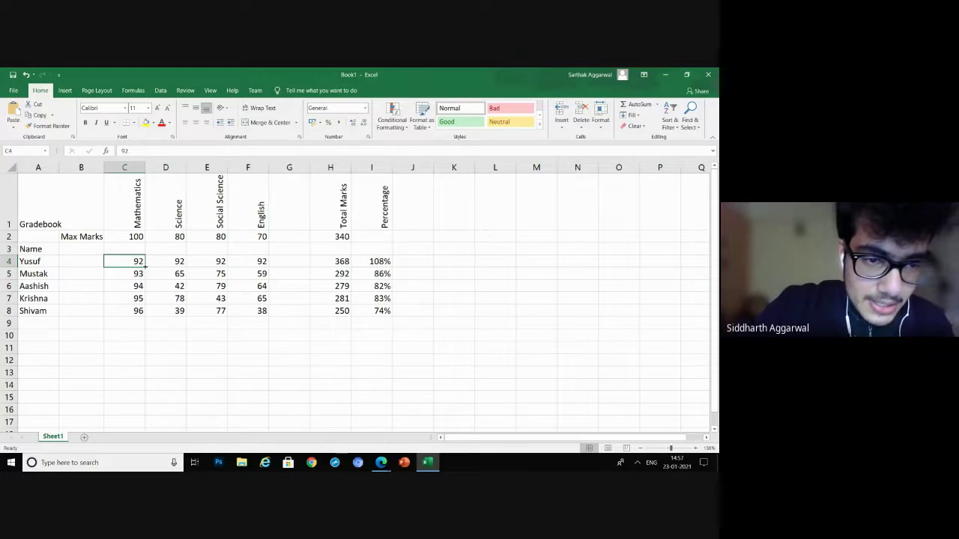
Apply a conditional formatting icon set of green, yellow, red and black circles to the Mathematics marks in C4 to C8
drag(144, 266, 131, 313)
click(138, 234)
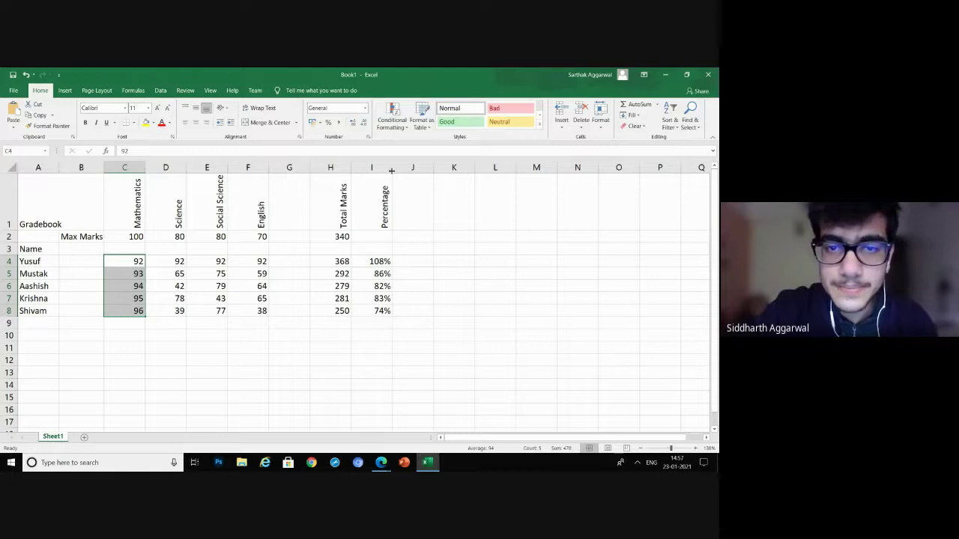
click(394, 122)
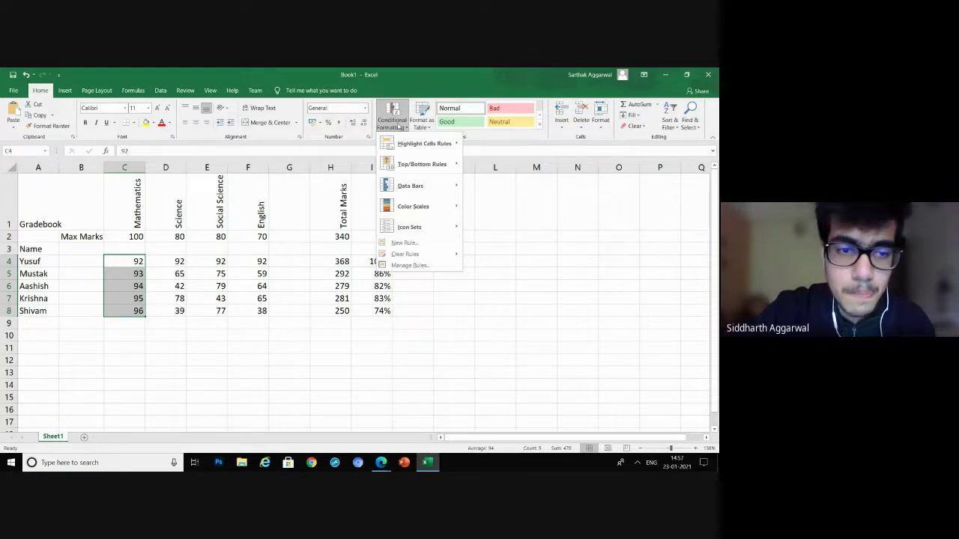
click(399, 128)
right_click(137, 280)
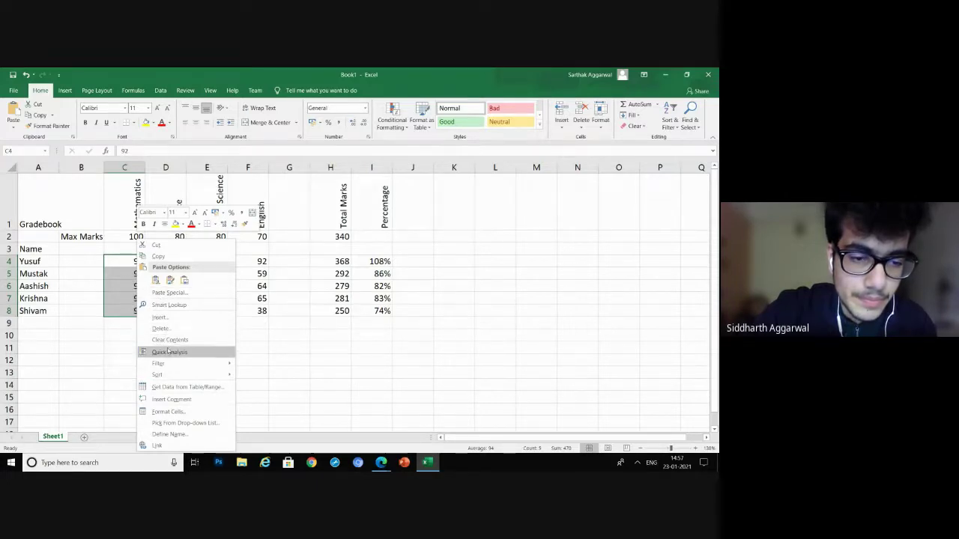
mouse_move(169, 373)
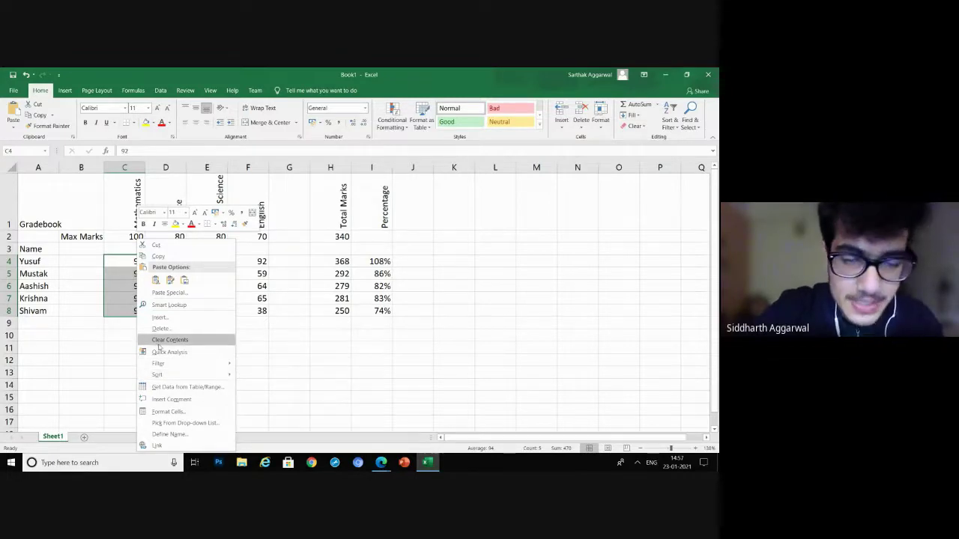
click(395, 118)
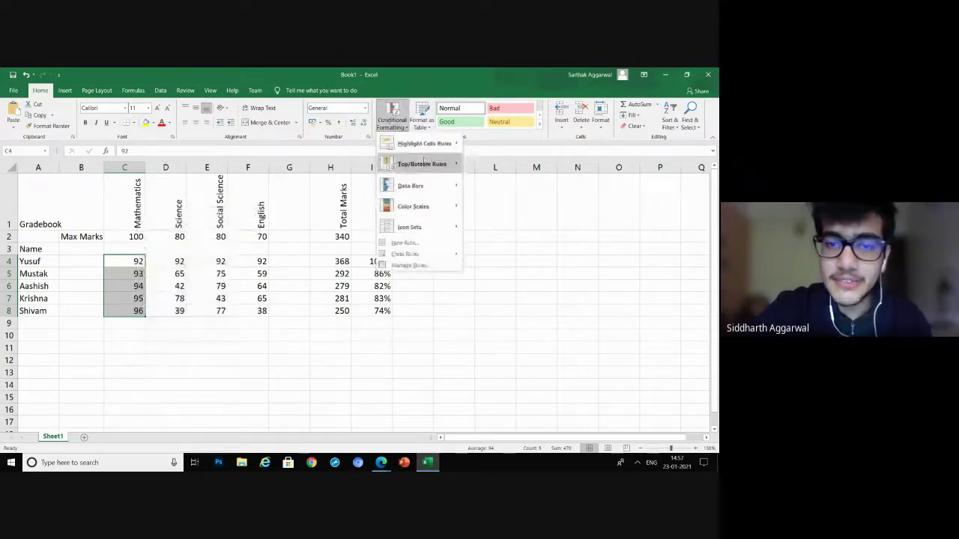
mouse_move(425, 230)
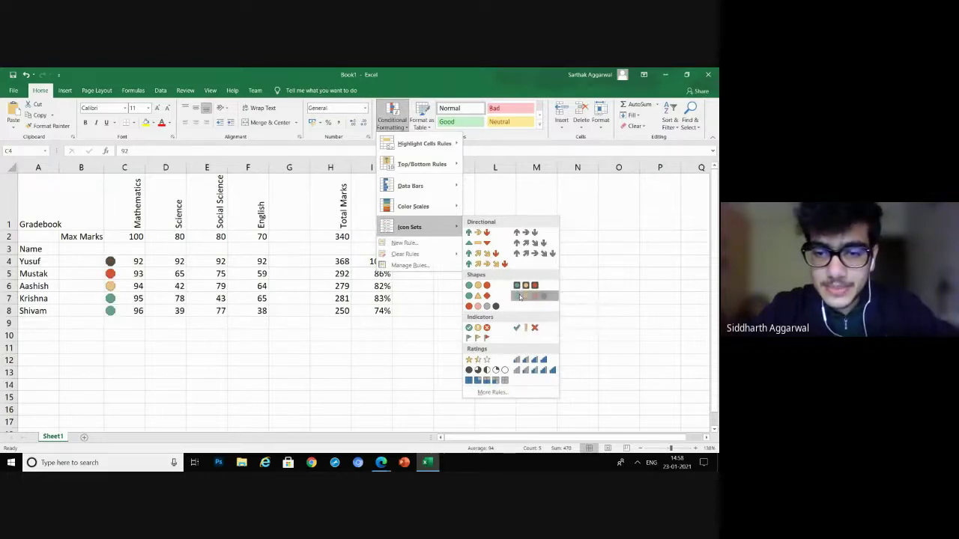
click(525, 296)
click(525, 297)
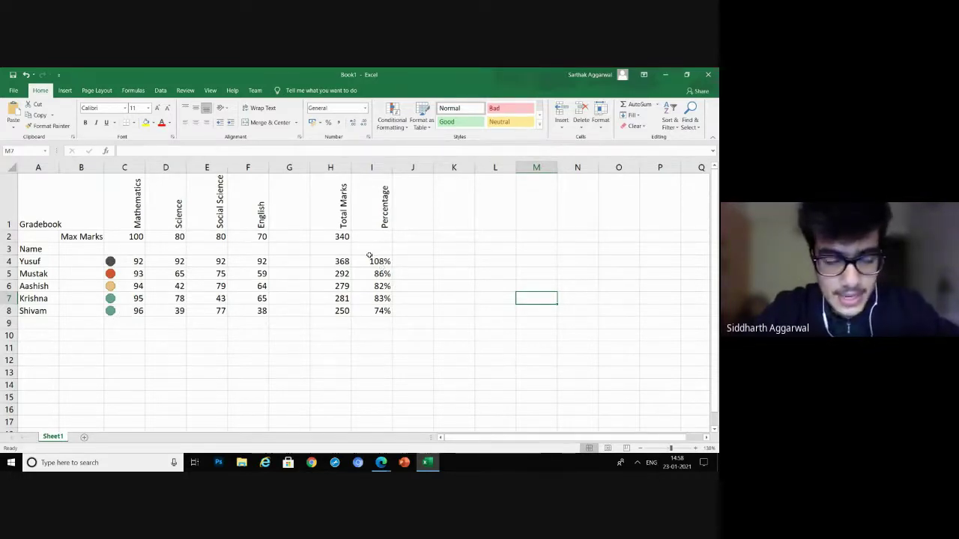
Add a Greater Than highlight rule to C4 to C8 that formats marks above 95 with Light Red Fill with Dark Red Text
click(138, 261)
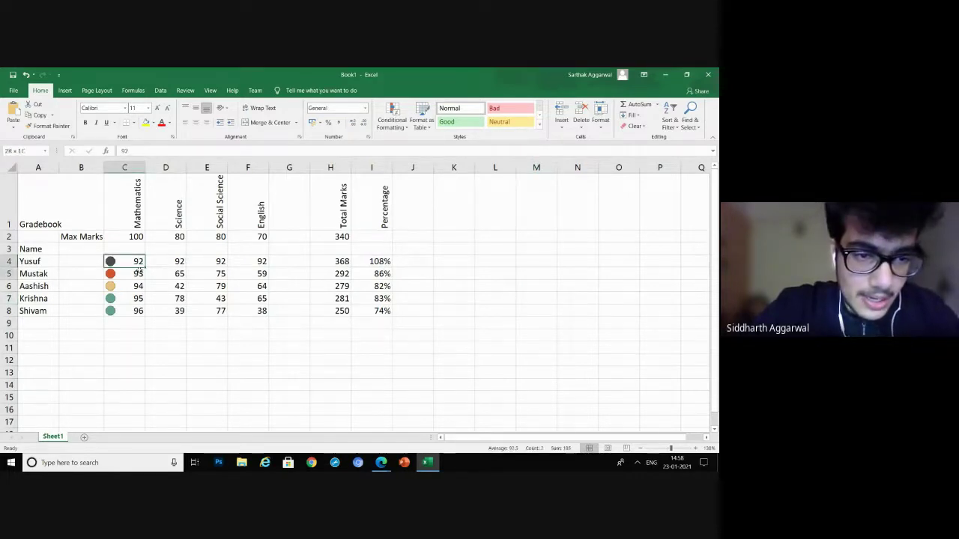
drag(139, 261, 138, 311)
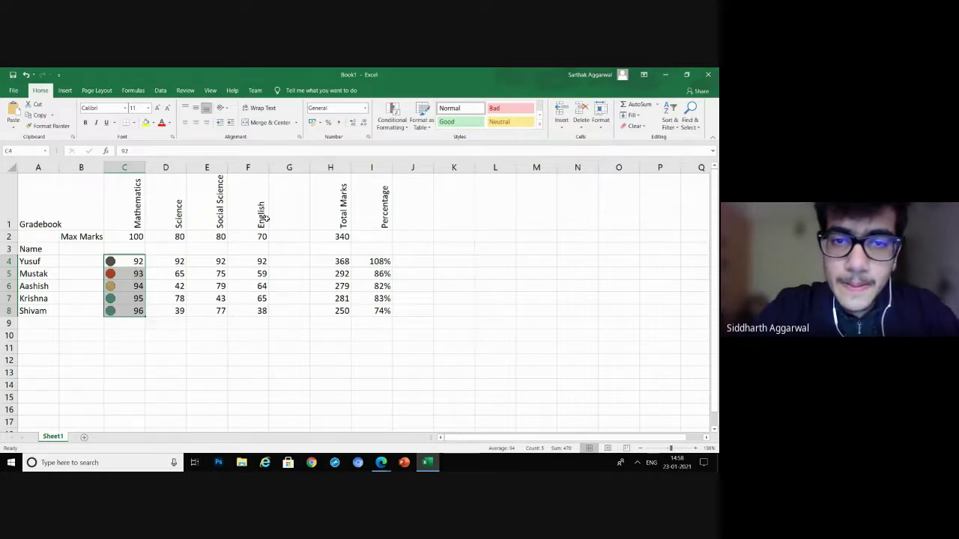
click(391, 120)
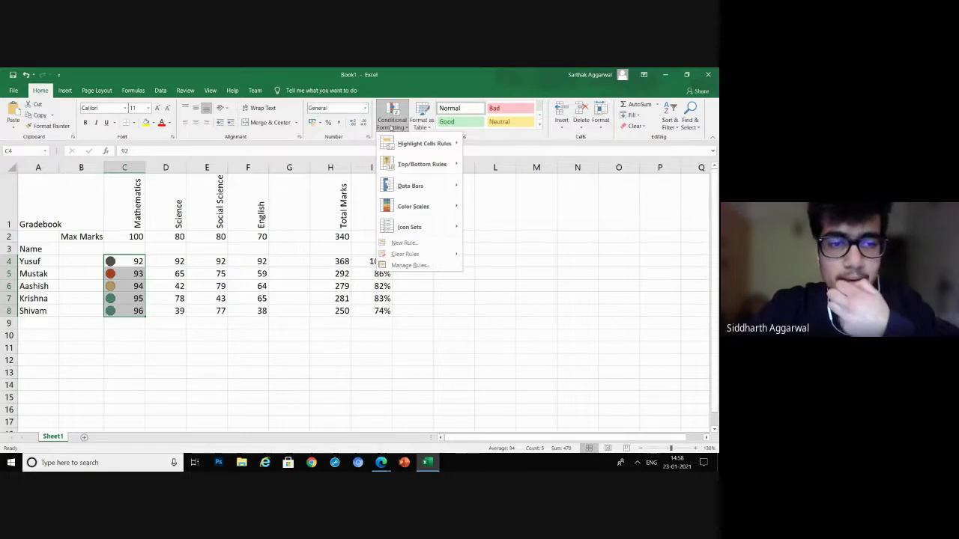
key(Escape)
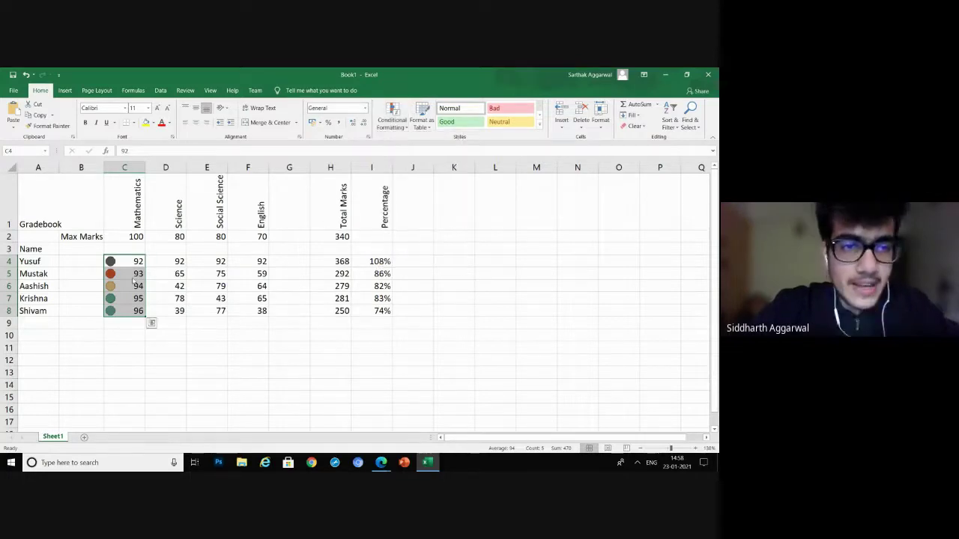
right_click(133, 300)
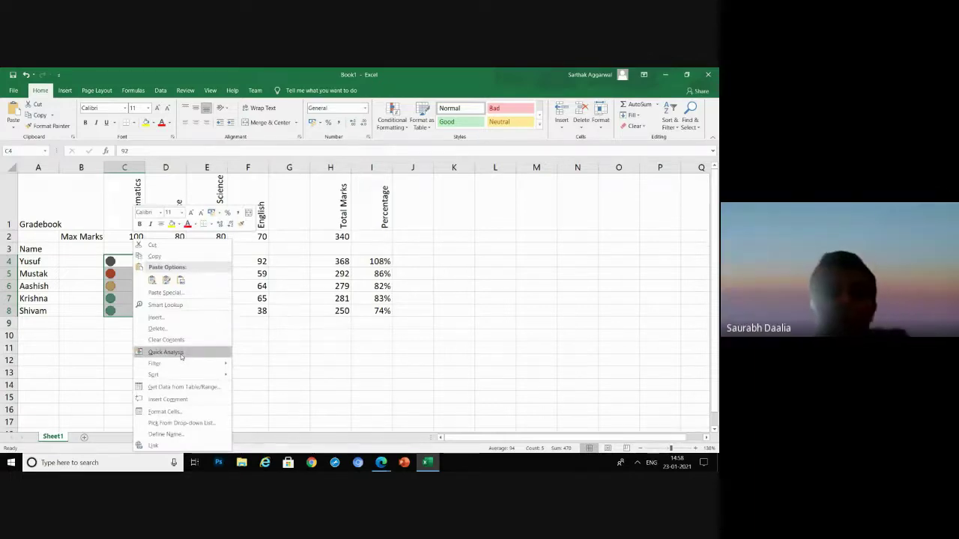
click(402, 123)
mouse_move(400, 149)
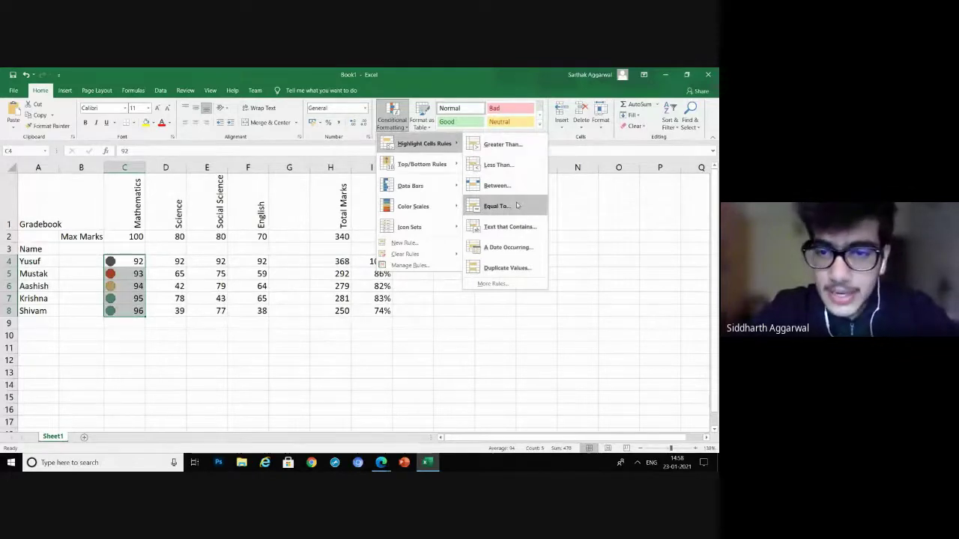
click(502, 144)
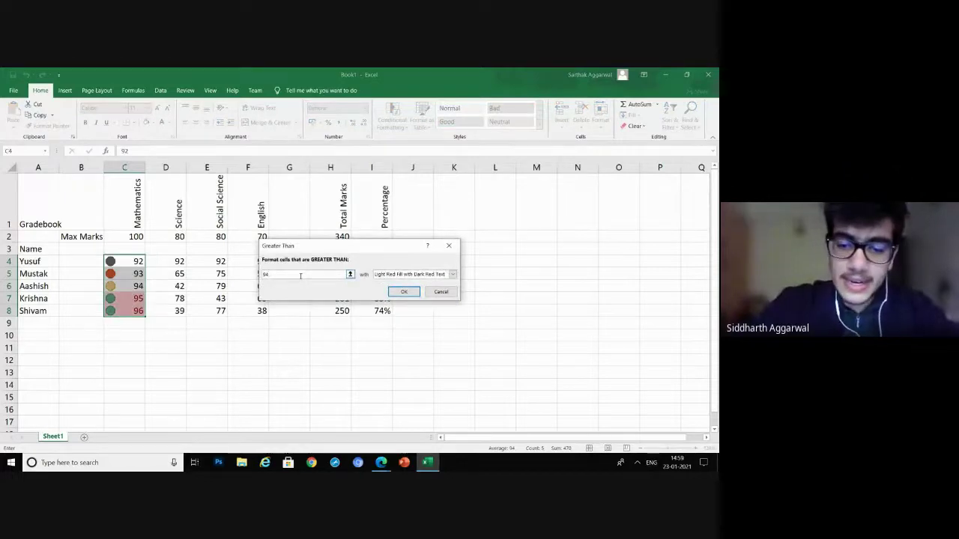
text(993)
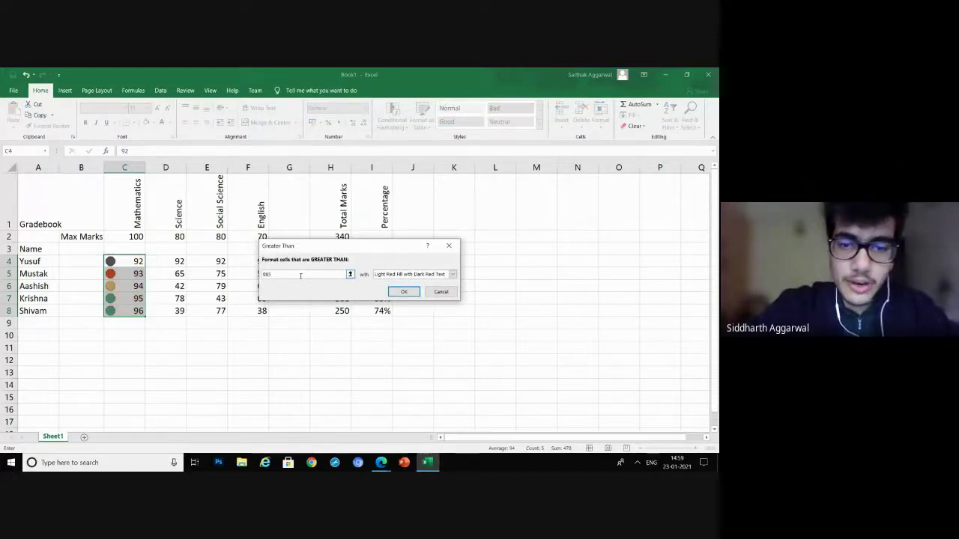
key(BackSpace)
key(BackSpace)
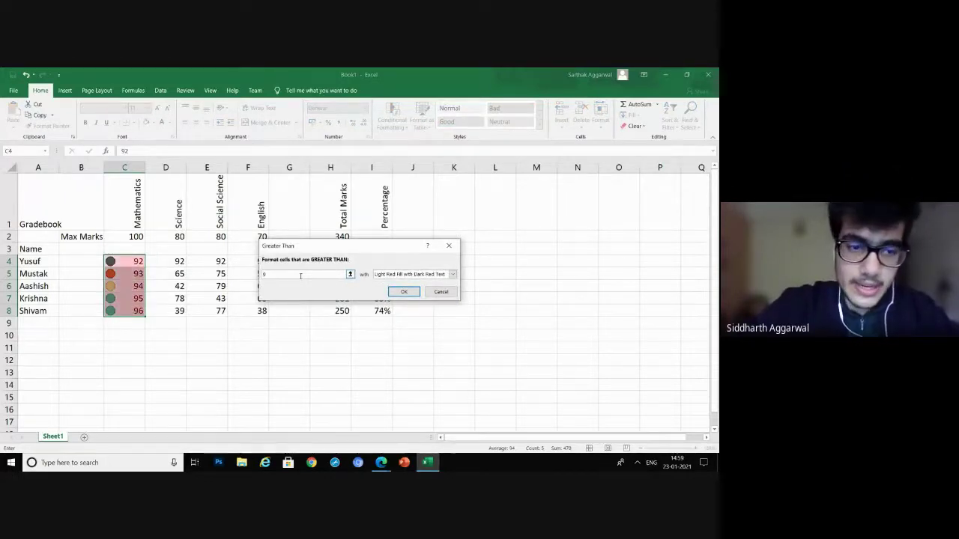
text(5)
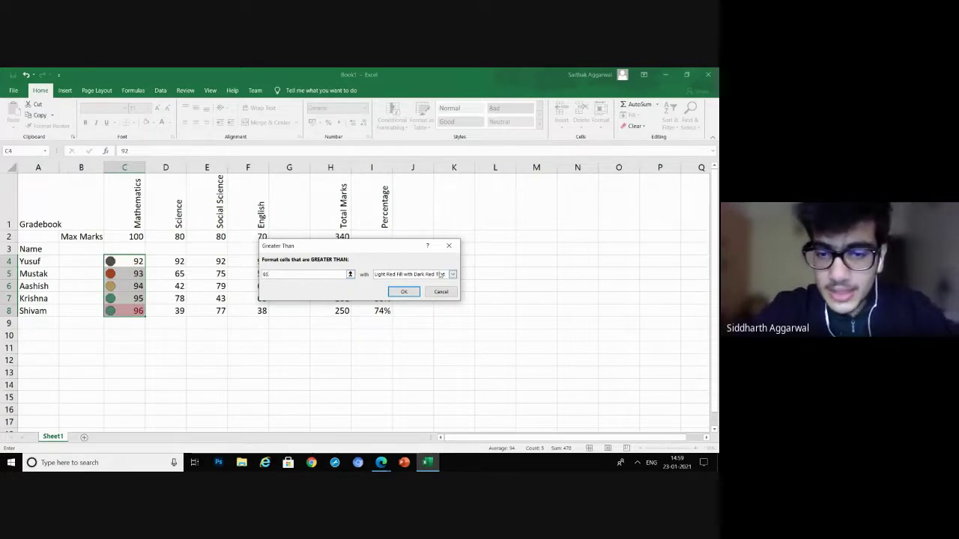
click(442, 274)
click(440, 274)
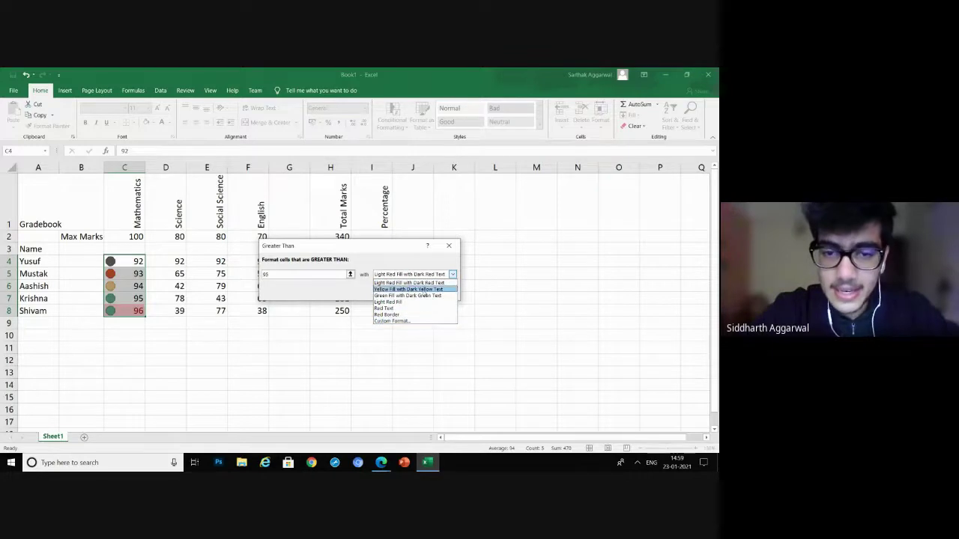
click(413, 283)
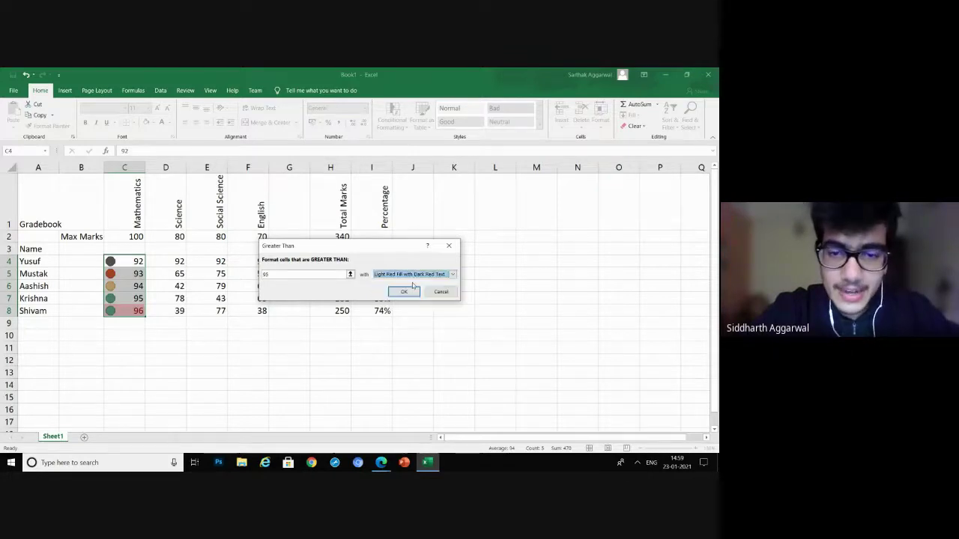
click(411, 290)
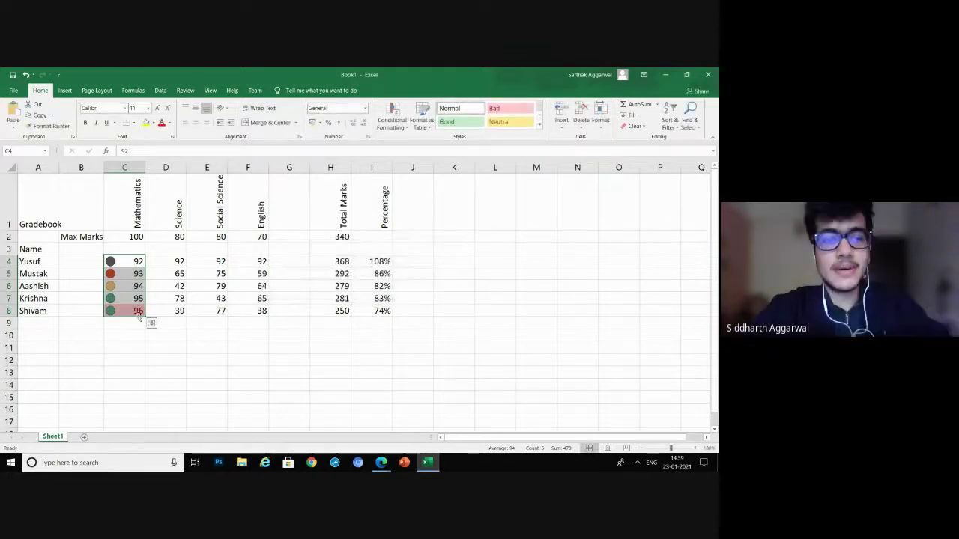
drag(138, 314, 132, 331)
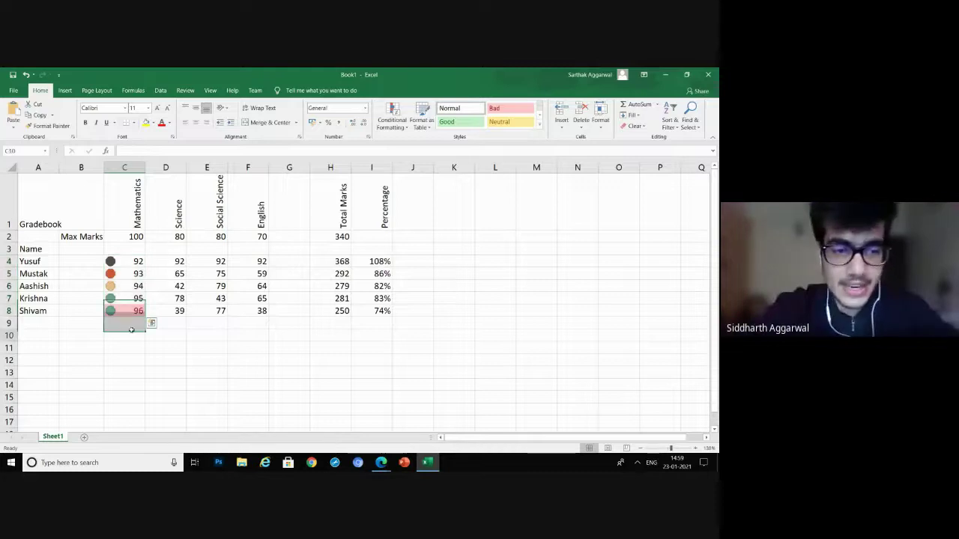
click(136, 308)
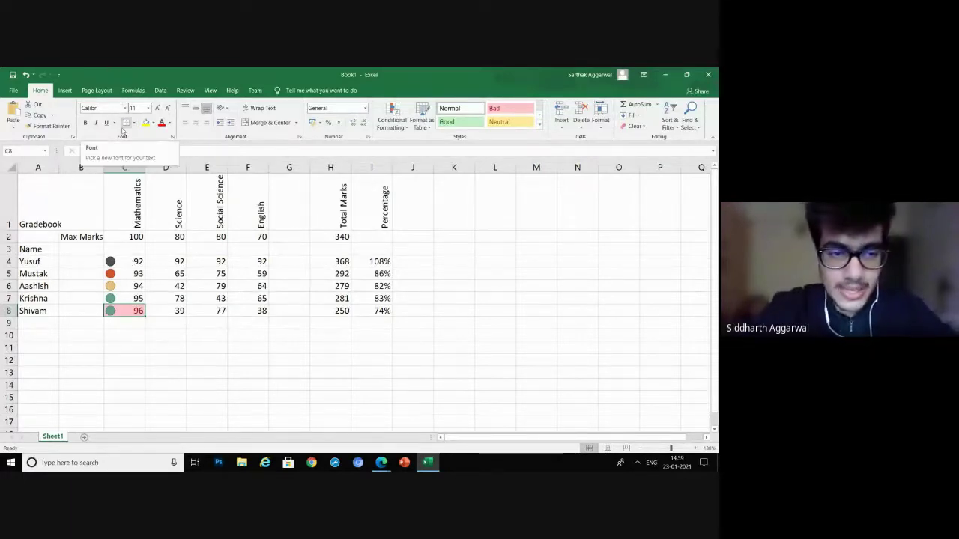
Insert a 2-D clustered column chart of the Mathematics marks in C4 to C8
click(125, 260)
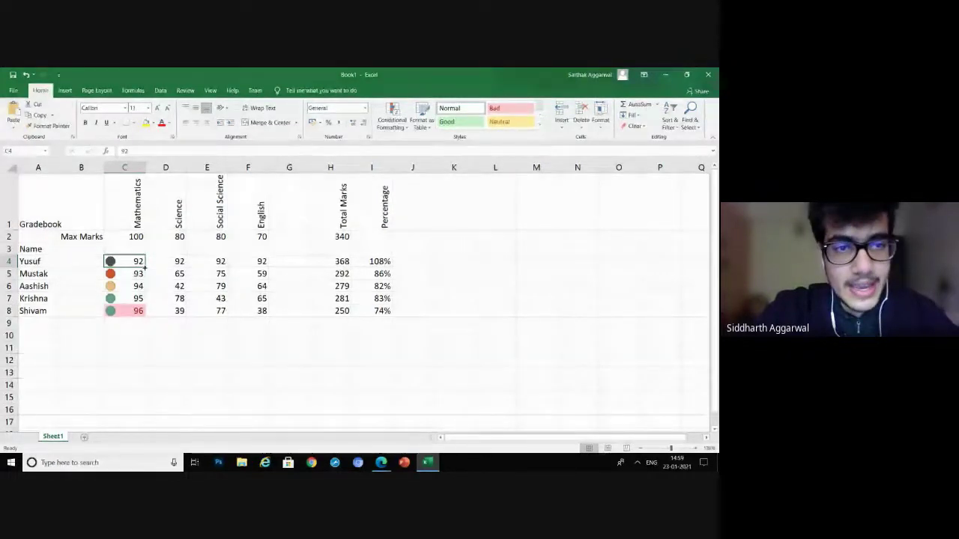
drag(140, 260, 140, 324)
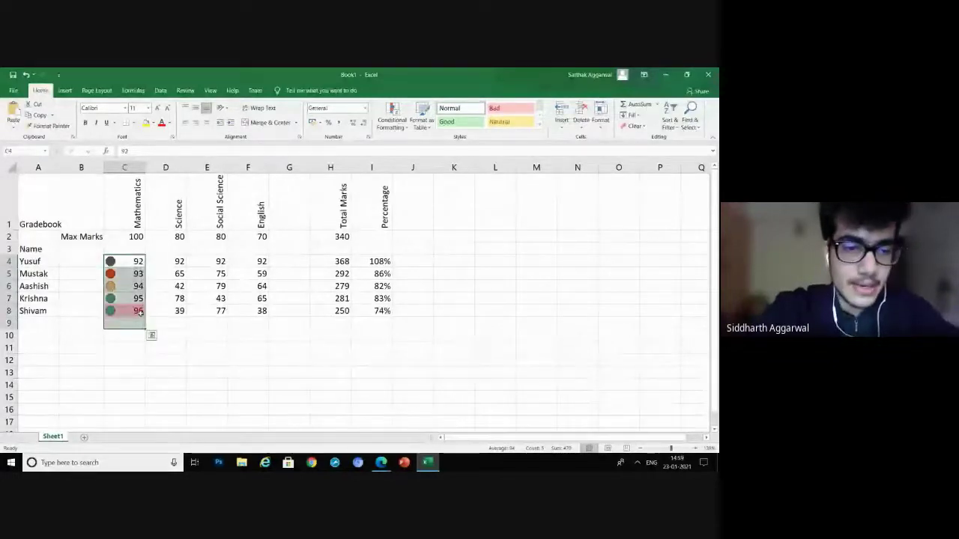
click(140, 311)
drag(138, 259, 137, 311)
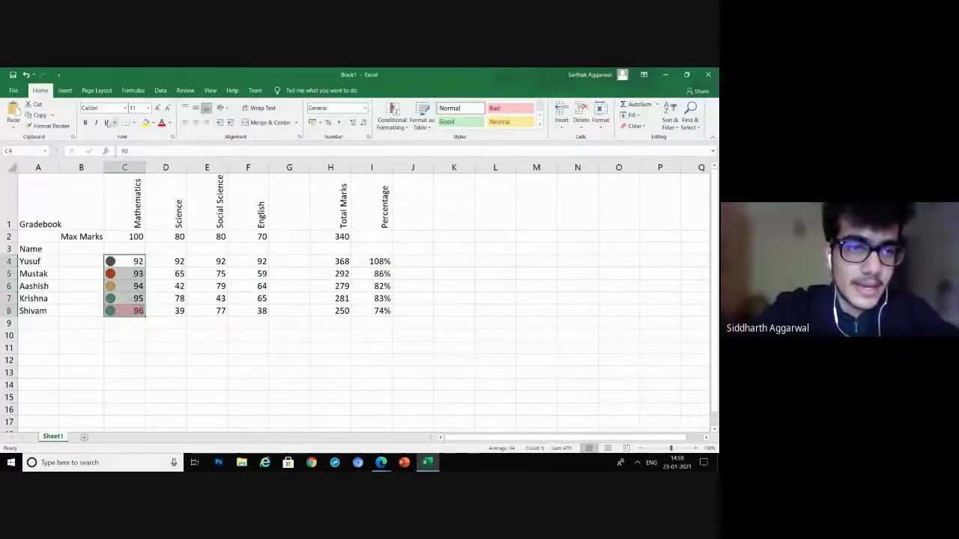
click(65, 92)
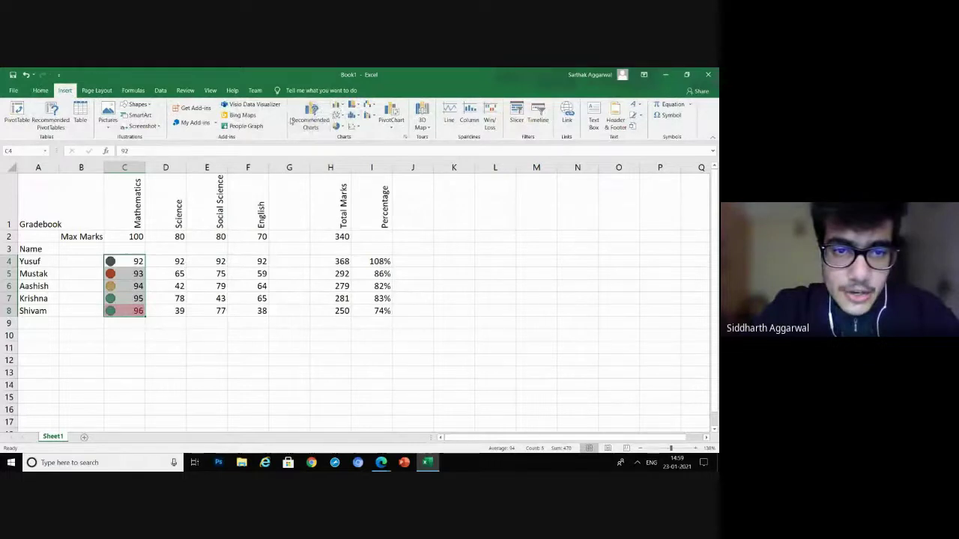
click(341, 107)
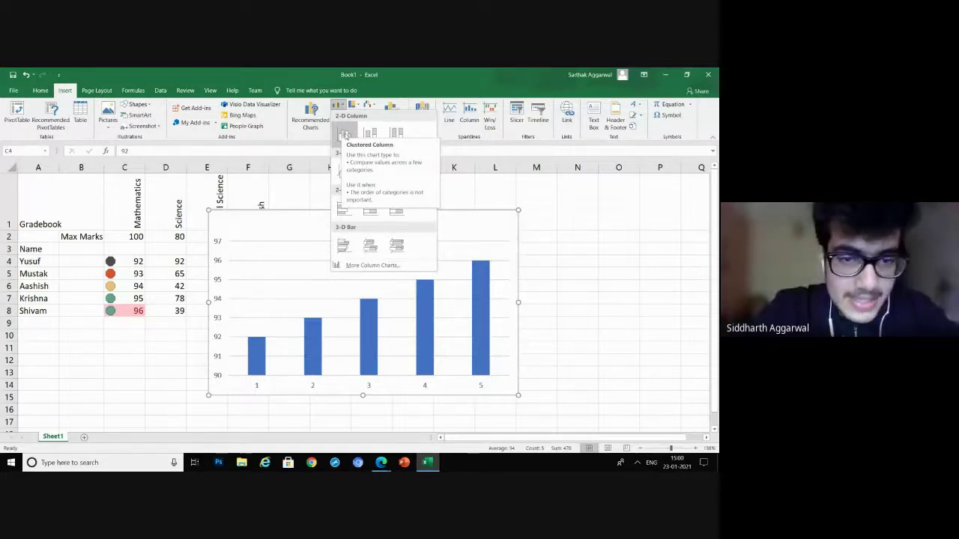
click(344, 134)
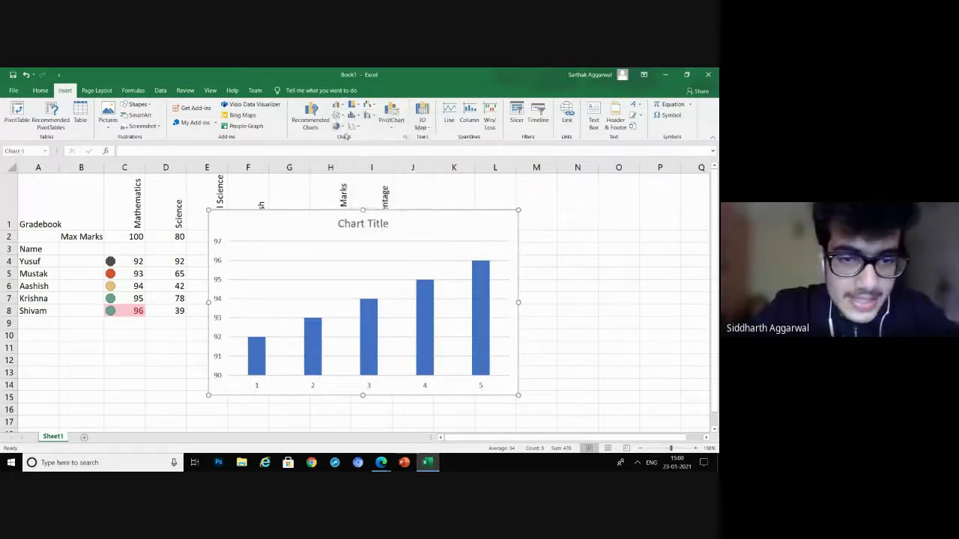
Move the chart title down over the plot area and place the chart beside the gradebook, starting at column K
click(371, 259)
drag(362, 225, 352, 238)
click(360, 248)
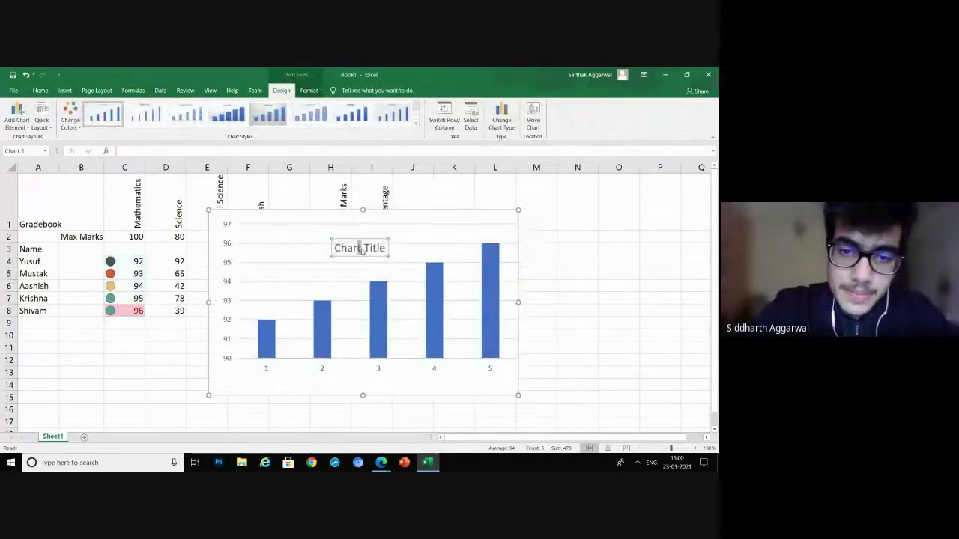
click(345, 331)
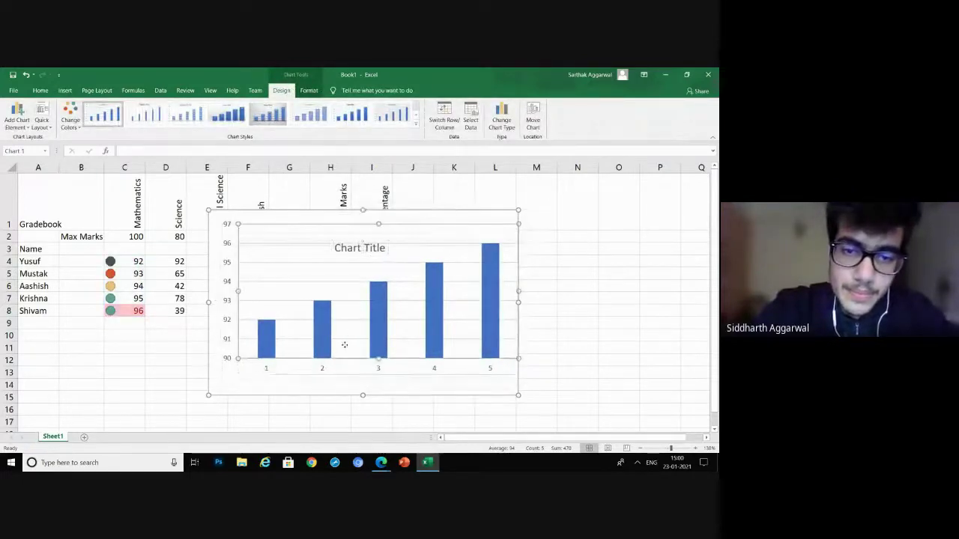
click(368, 255)
click(359, 251)
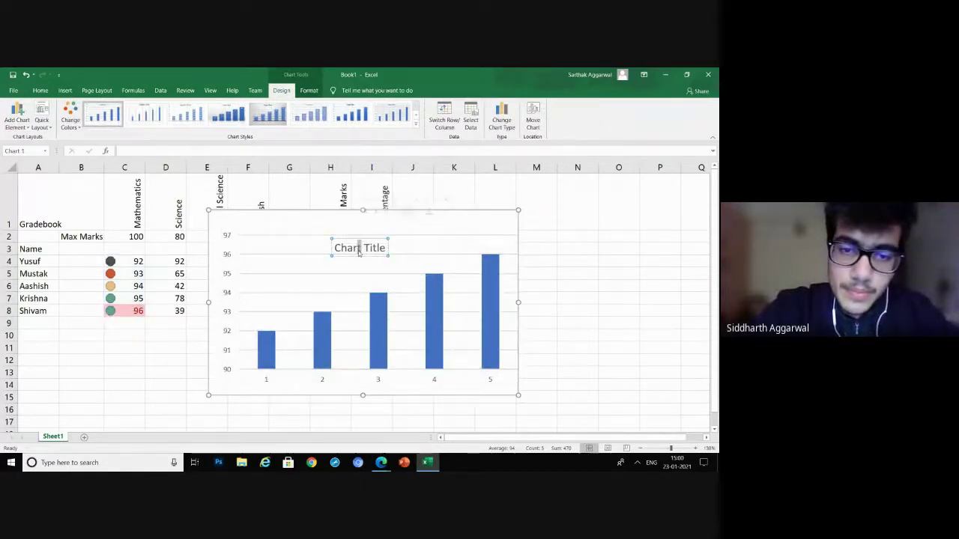
drag(359, 254, 348, 247)
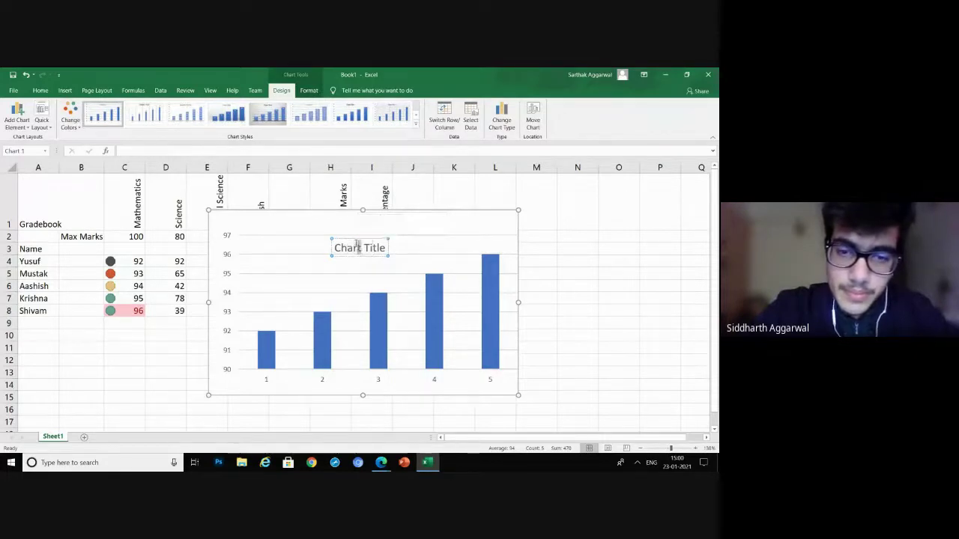
click(360, 308)
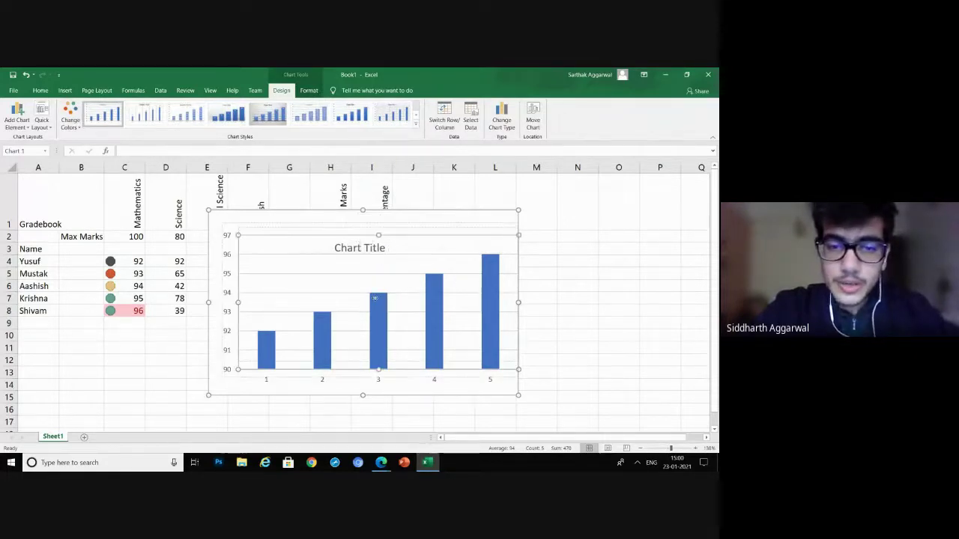
drag(307, 232, 518, 202)
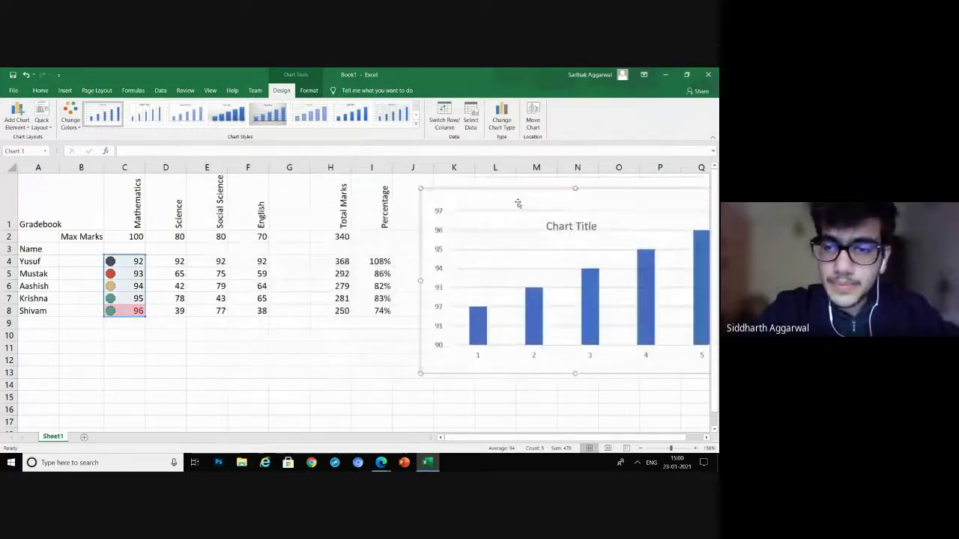
Replace the placeholder chart title with Mathematics
click(571, 227)
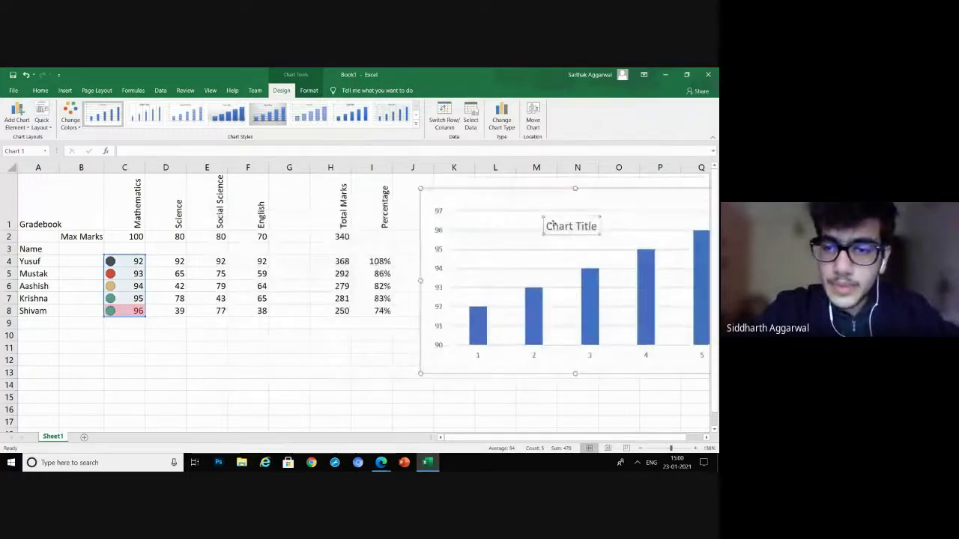
click(598, 227)
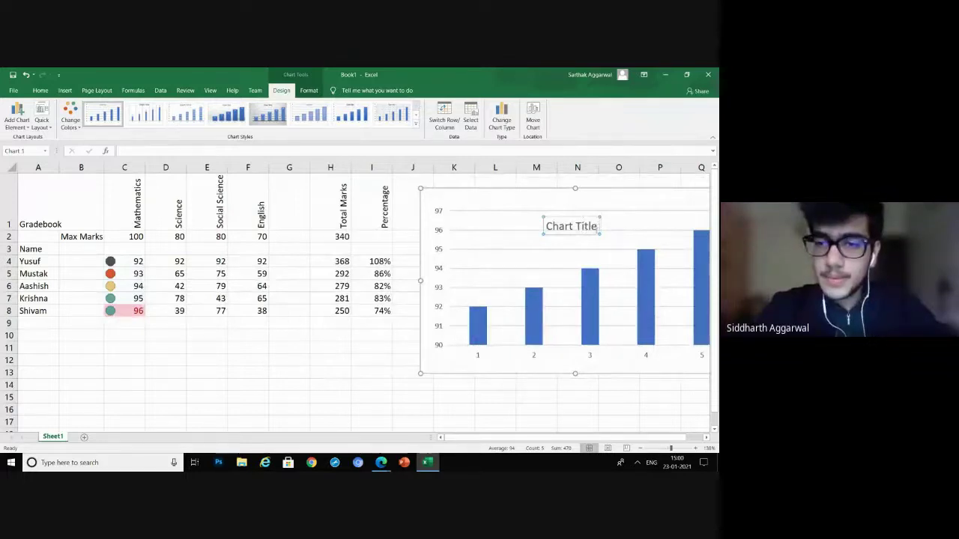
key(BackSpace)
key(BackSpace)
key(BackSpace)
key(BackSpace)
key(BackSpace)
key(BackSpace)
key(BackSpace)
key(BackSpace)
key(BackSpace)
key(BackSpace)
key(BackSpace)
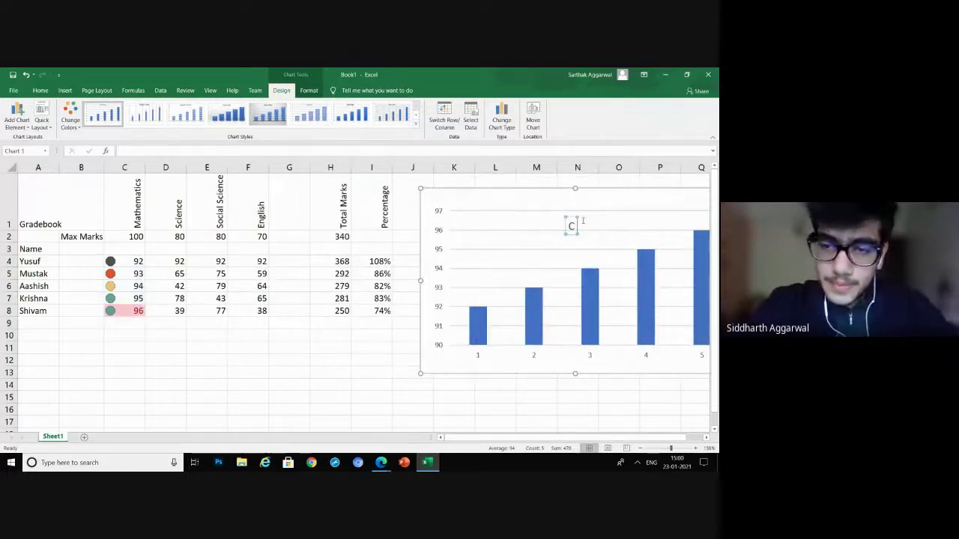
text(Mat)
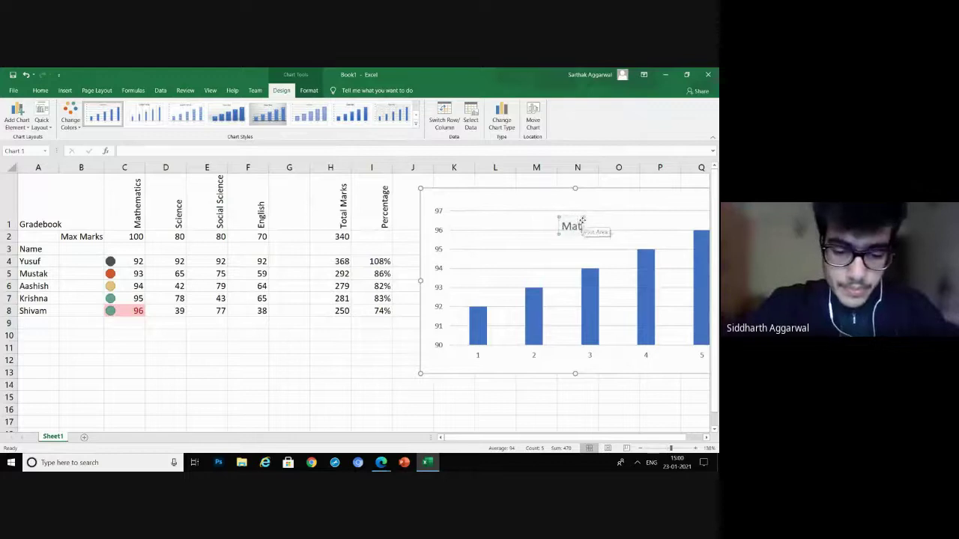
text(hematics)
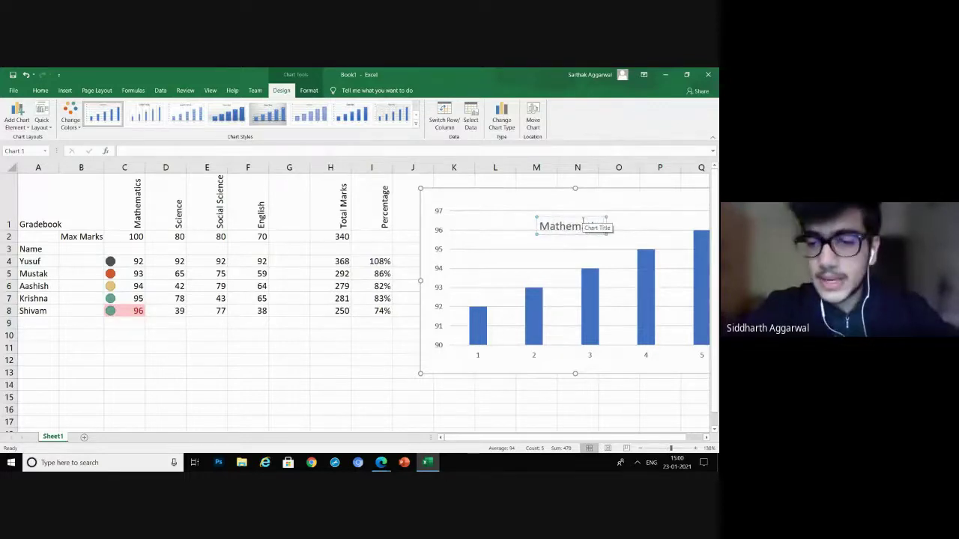
Set the chart's horizontal axis labels to the student names in A4 to A8
click(477, 359)
right_click(488, 357)
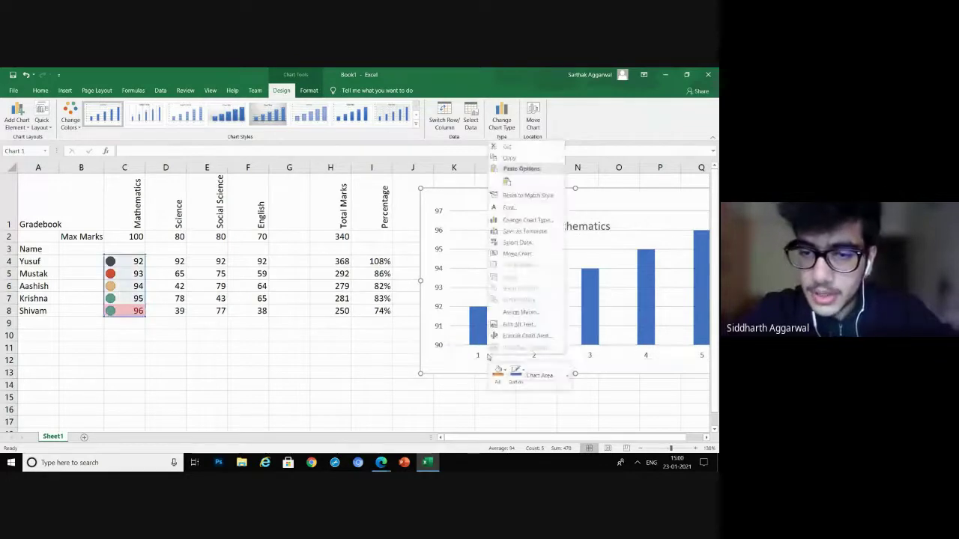
click(517, 242)
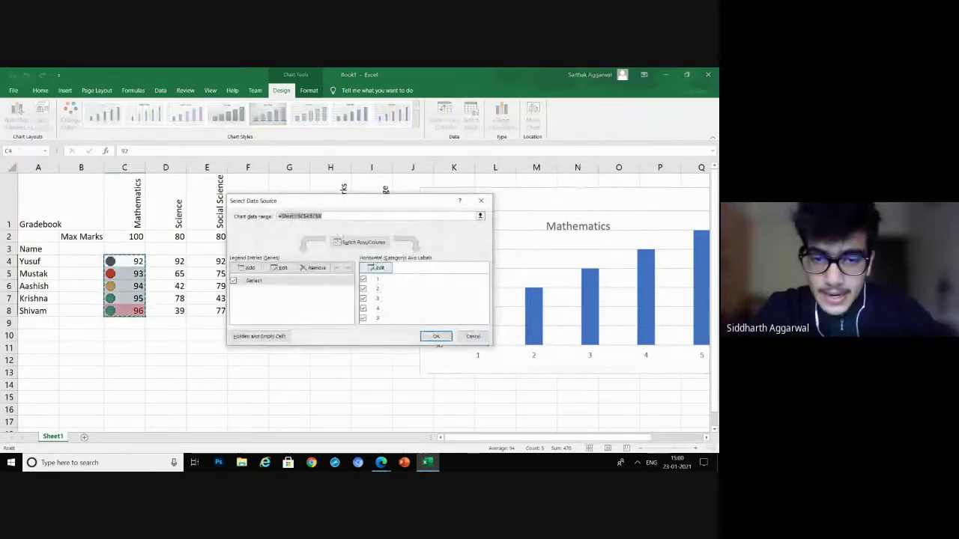
click(377, 268)
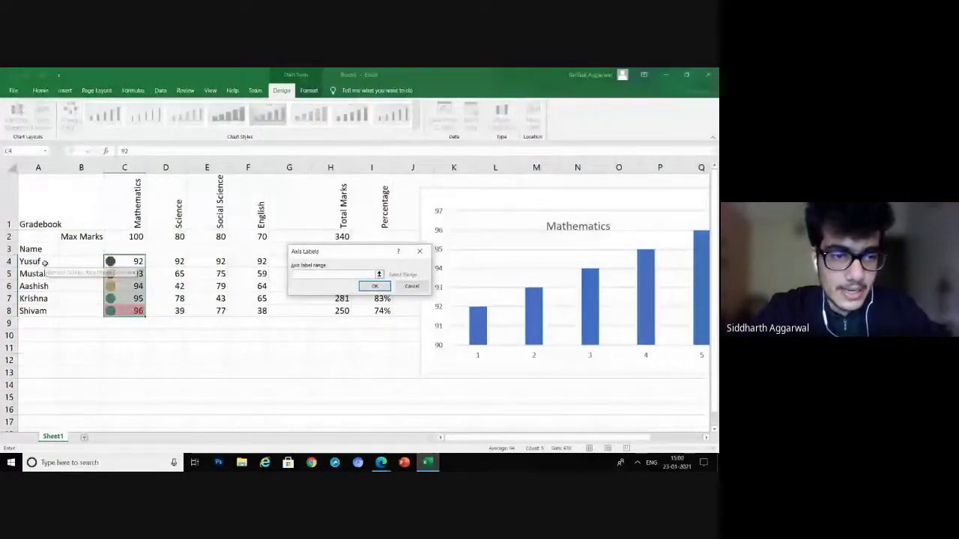
drag(44, 262, 46, 312)
click(375, 287)
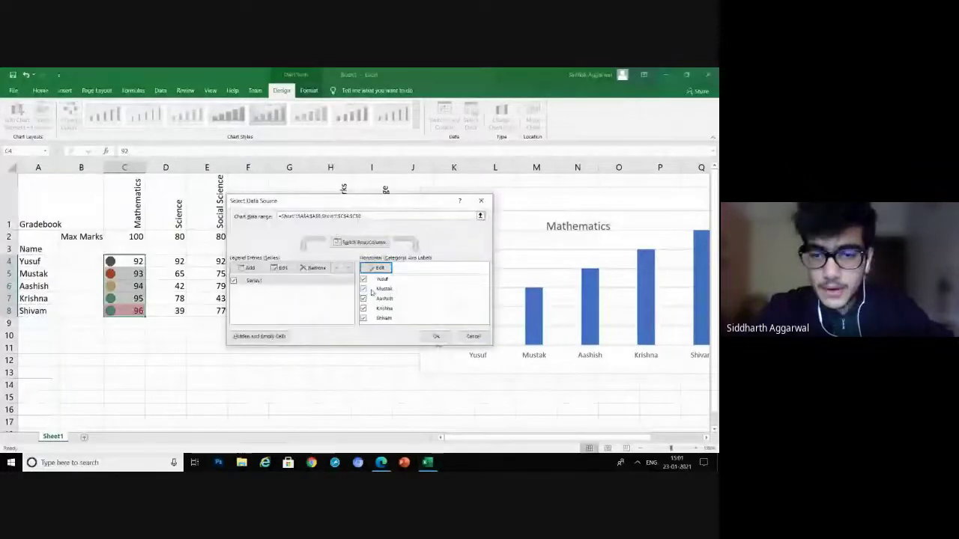
click(436, 338)
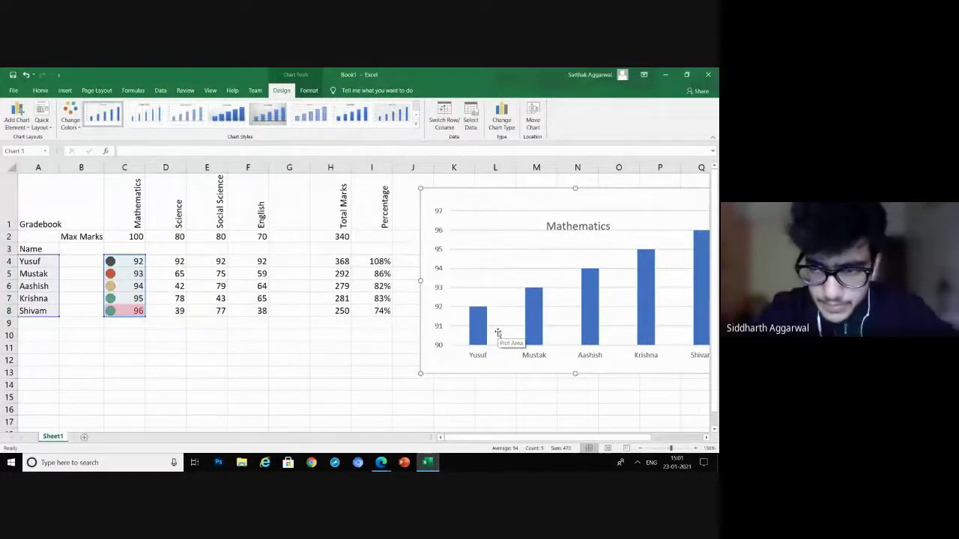
Switch to the Google Meet call in the browser to check the participants and return to the Excel workbook
scroll(549, 374, down, 2)
scroll(550, 373, up, 2)
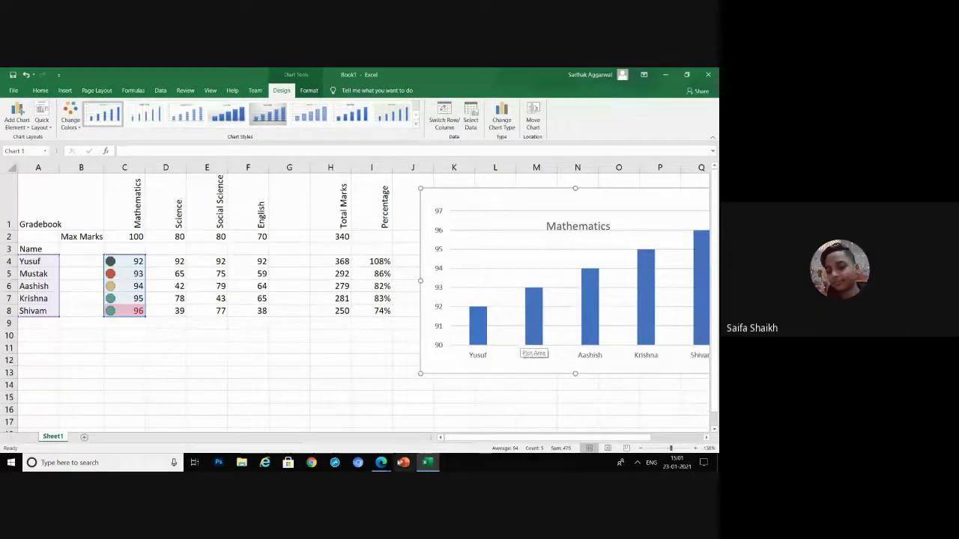
mouse_move(381, 462)
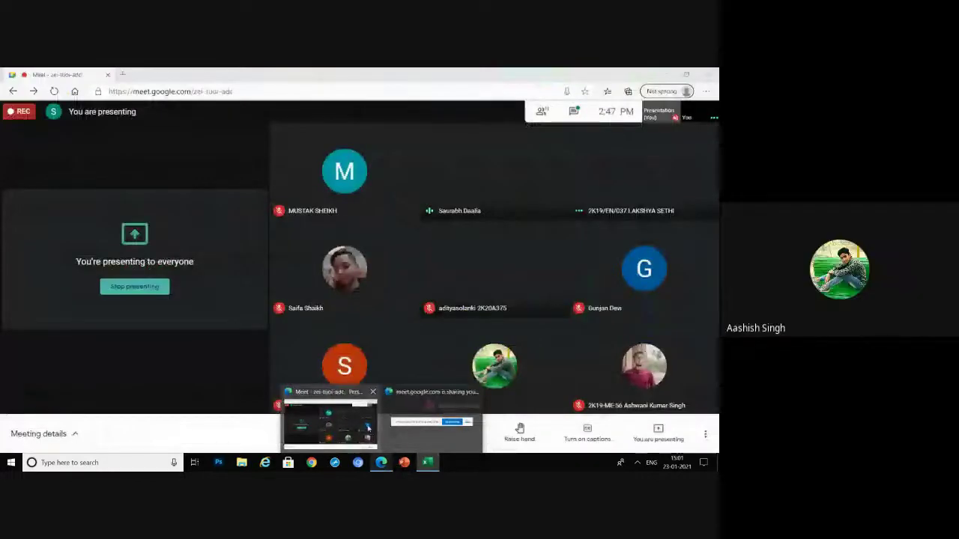
click(368, 429)
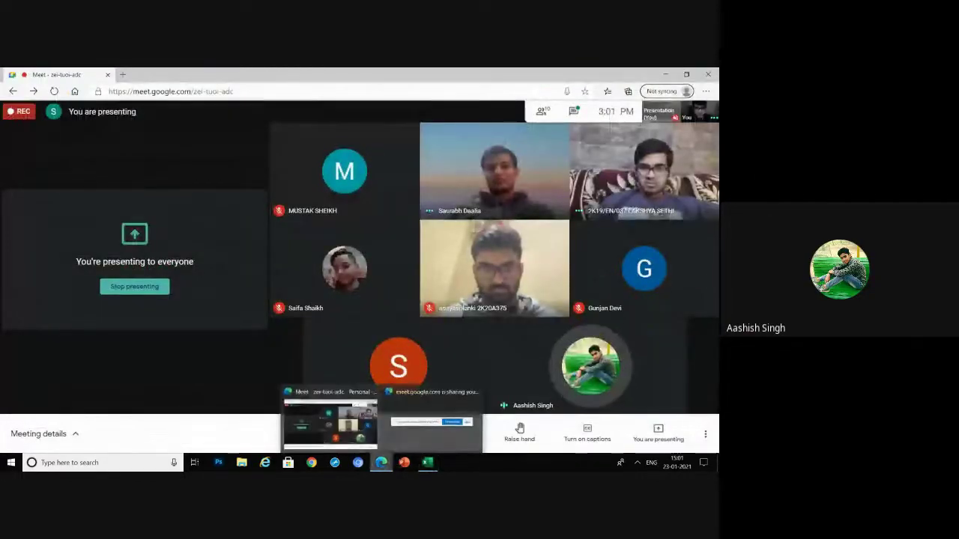
mouse_move(381, 463)
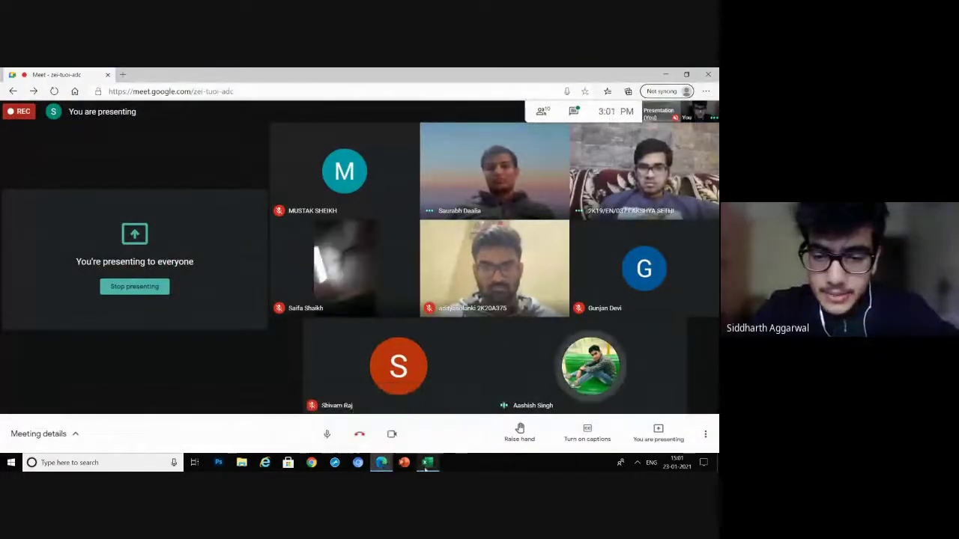
mouse_move(425, 465)
click(437, 441)
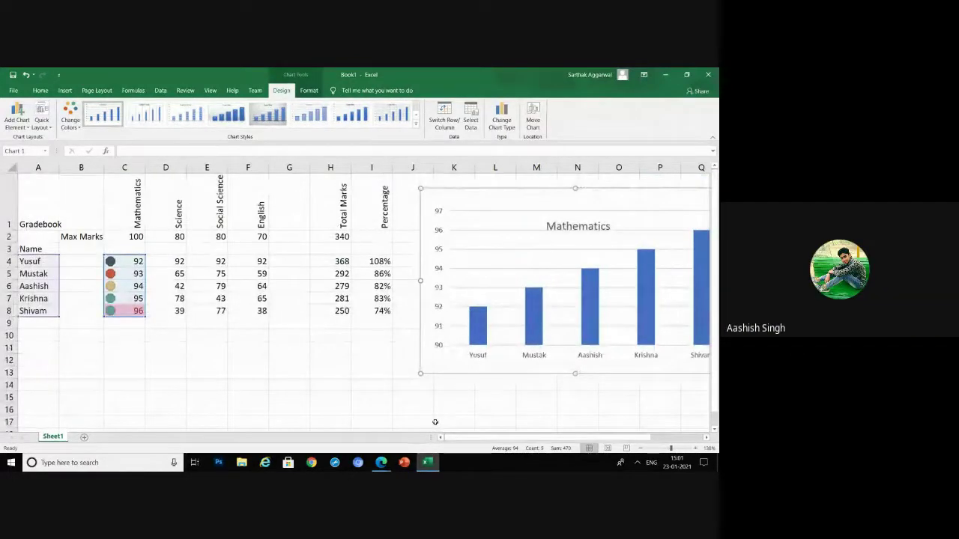
mouse_move(381, 463)
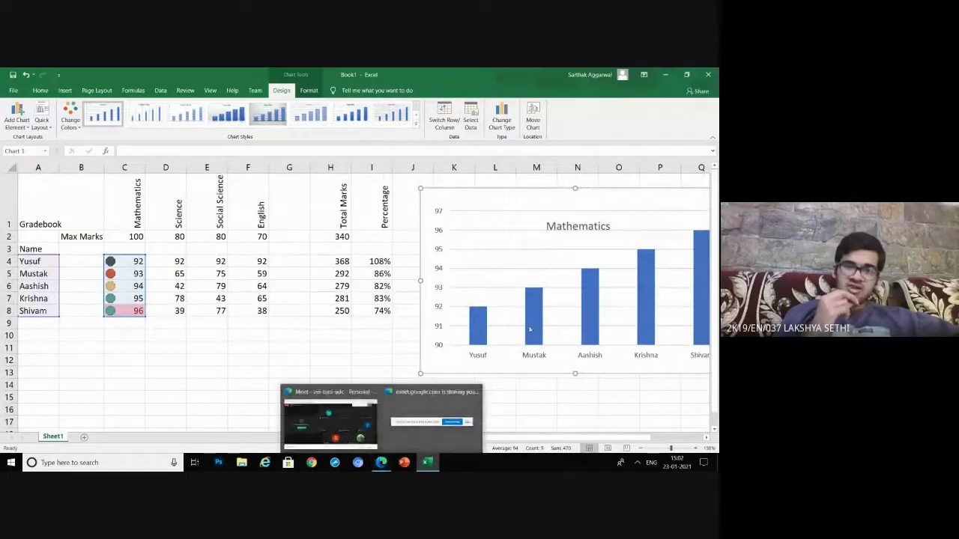
mouse_move(538, 324)
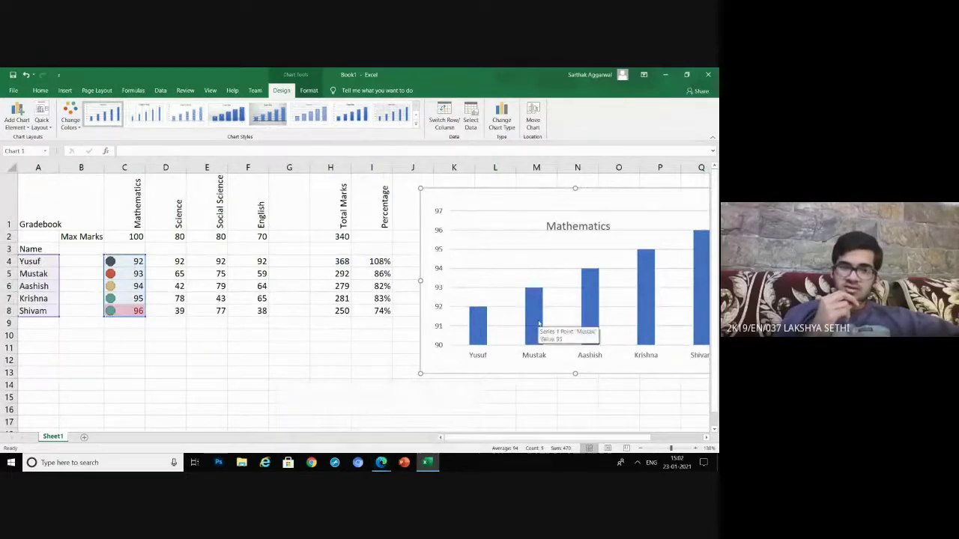
View the formatting options of the chart title, the chart area and the horizontal axis, closing each one
double_click(580, 225)
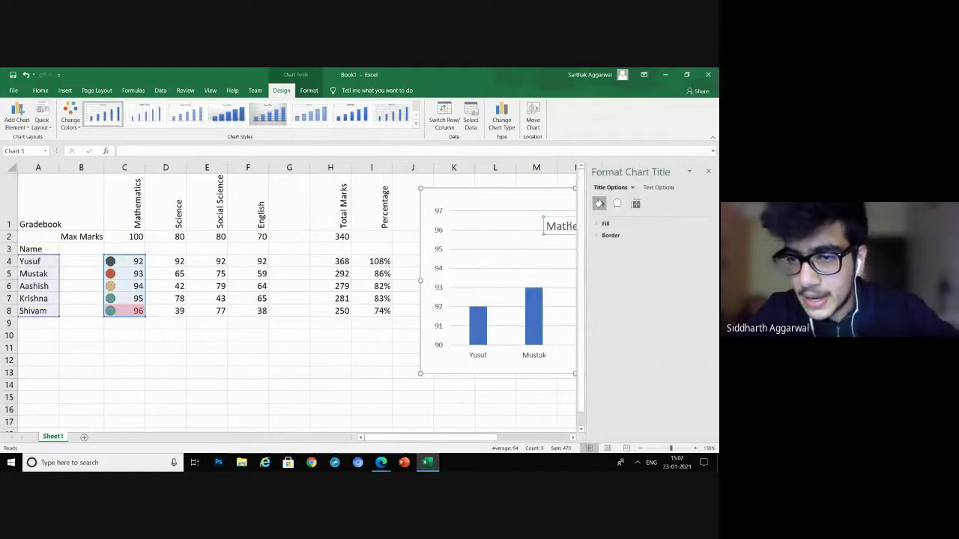
click(709, 170)
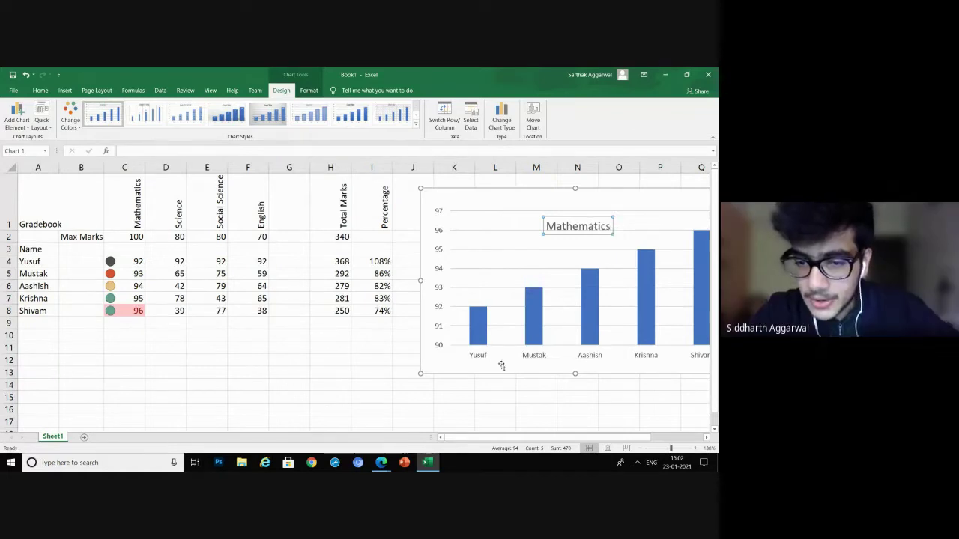
double_click(488, 359)
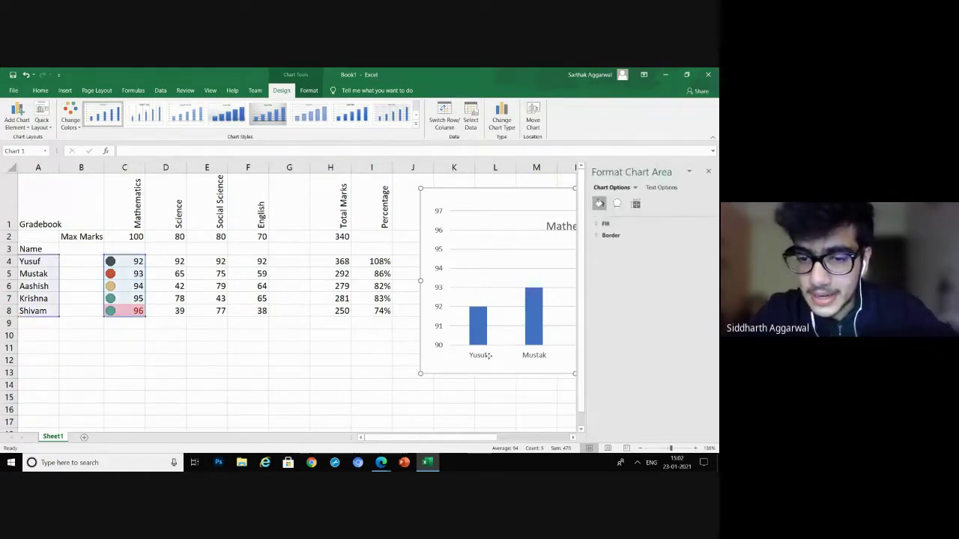
click(708, 172)
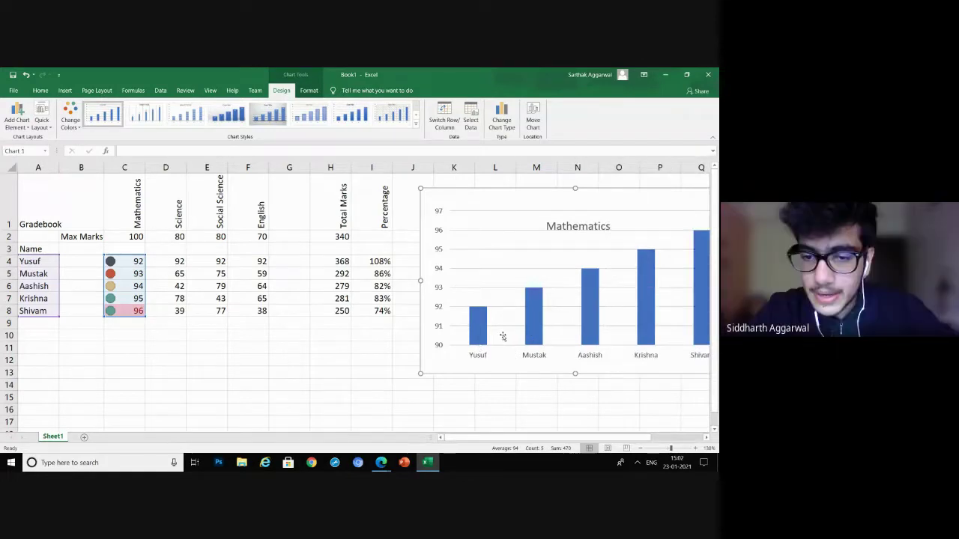
double_click(483, 357)
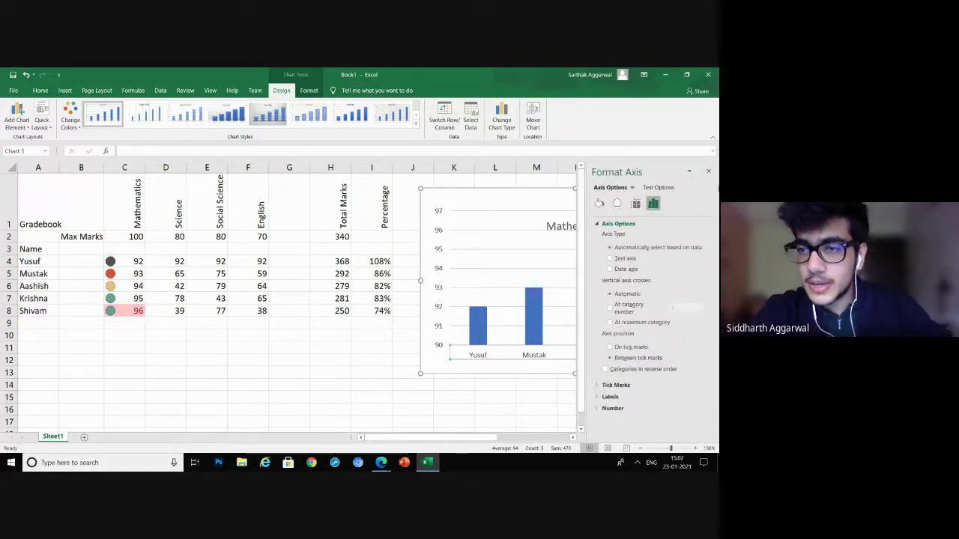
click(708, 171)
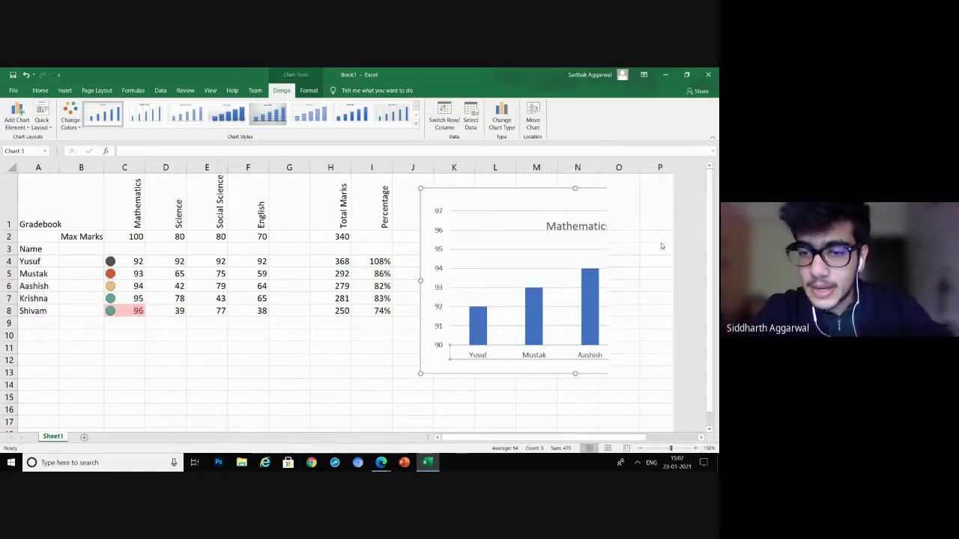
Change the Mathematics chart's horizontal axis labels to the Science marks in D4 to D8
right_click(553, 353)
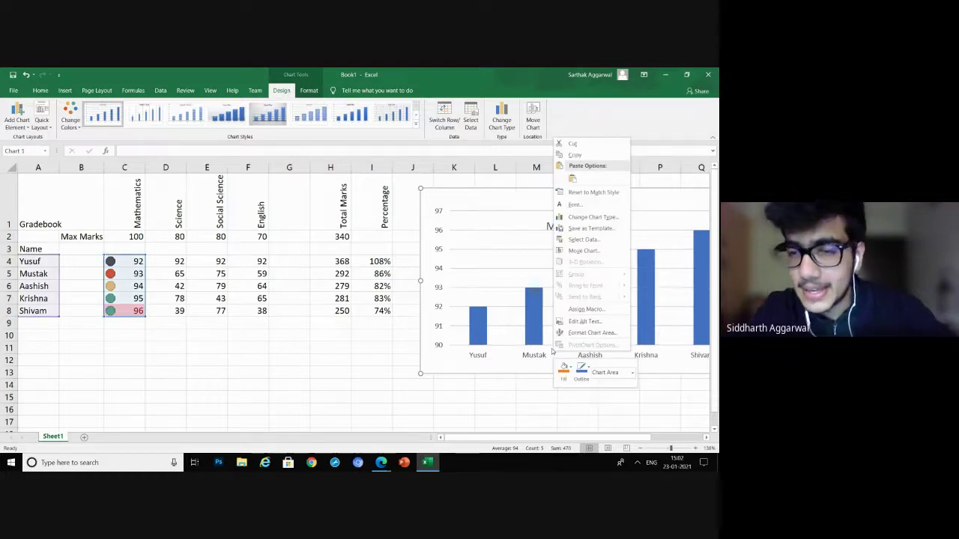
click(580, 244)
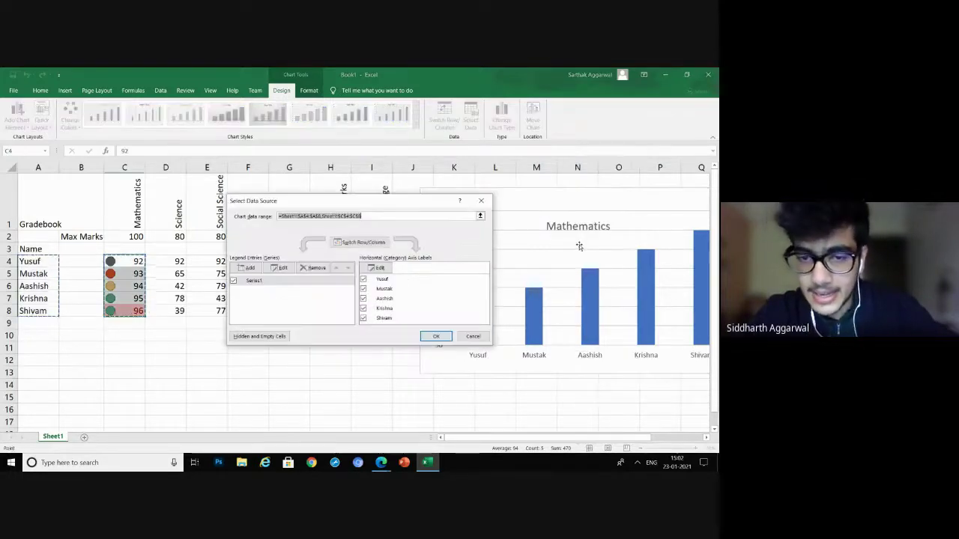
click(379, 268)
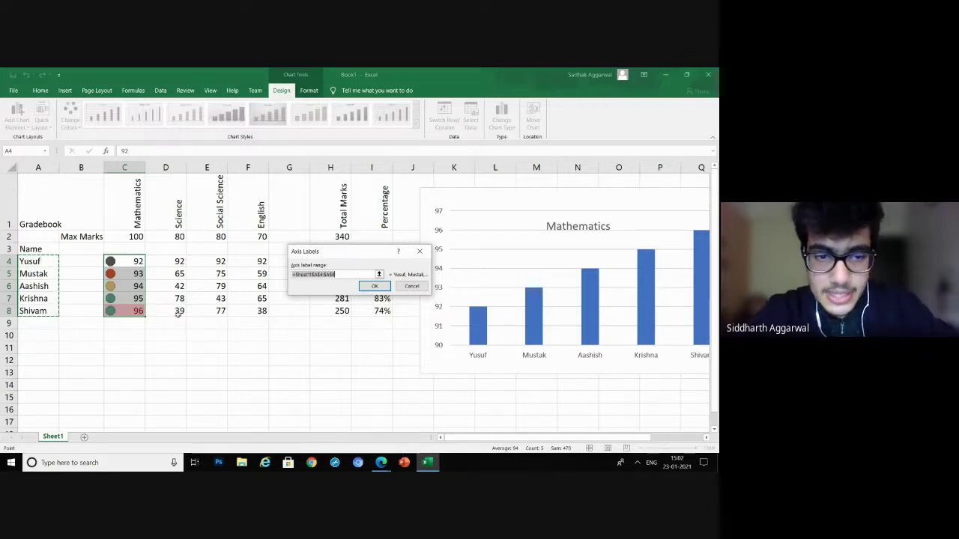
drag(180, 261, 187, 312)
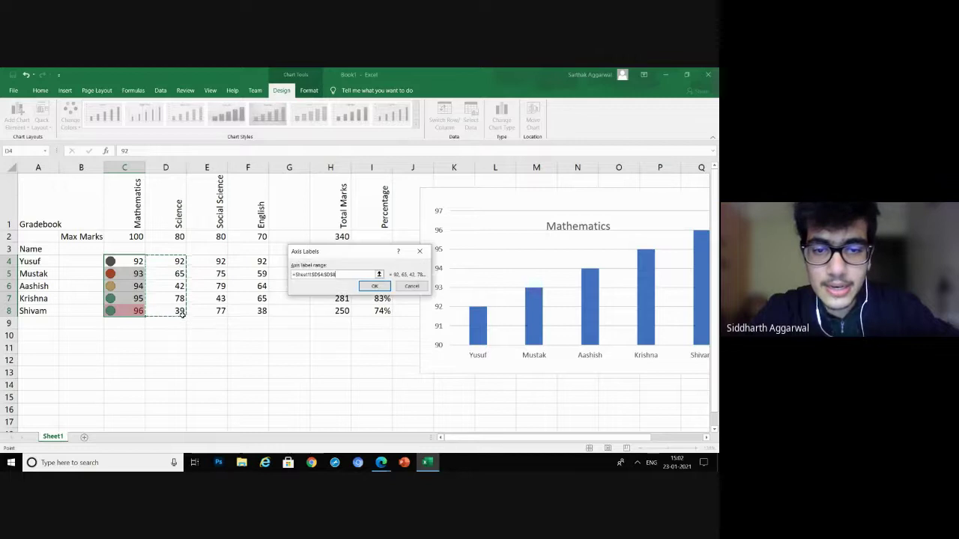
click(374, 286)
click(436, 336)
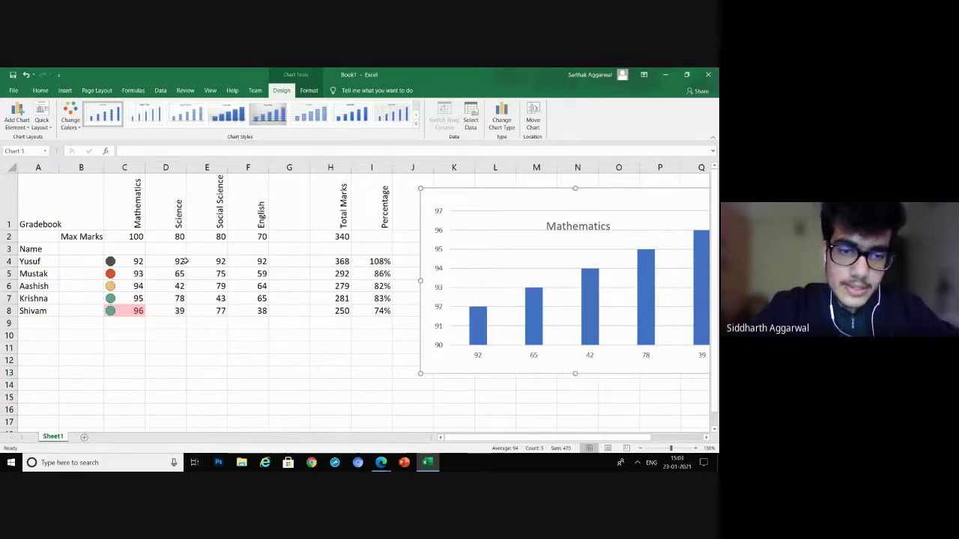
Insert a 2-D pie chart of the Science marks in D4 to D8
drag(183, 261, 182, 310)
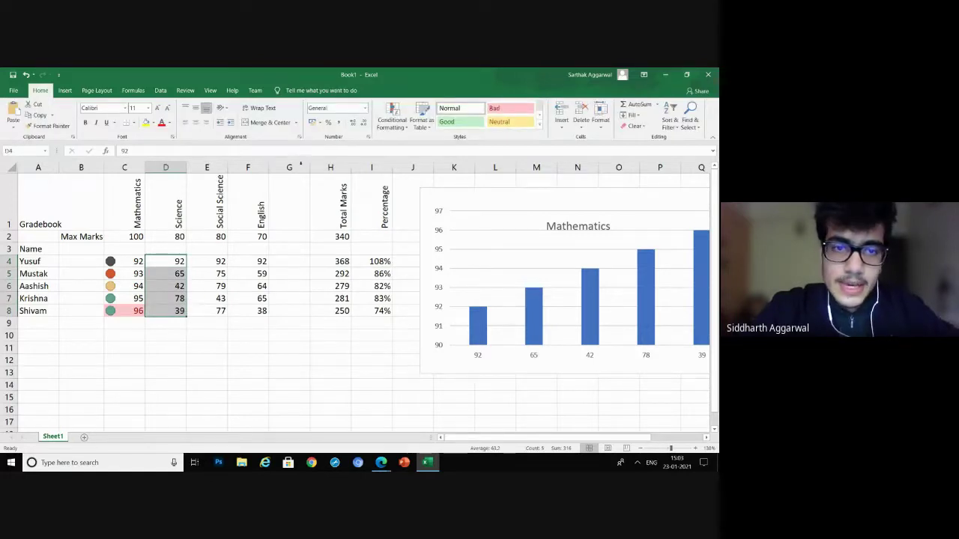
click(65, 91)
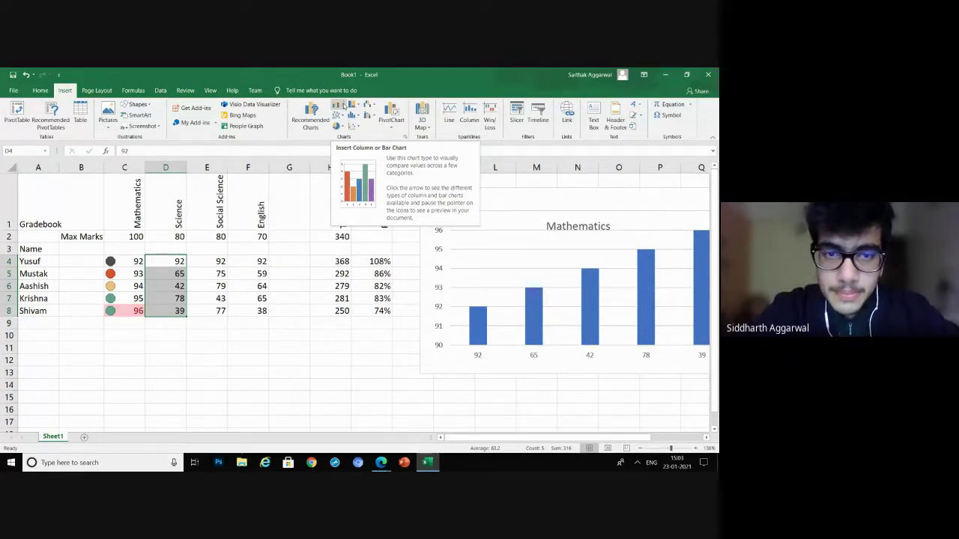
click(336, 126)
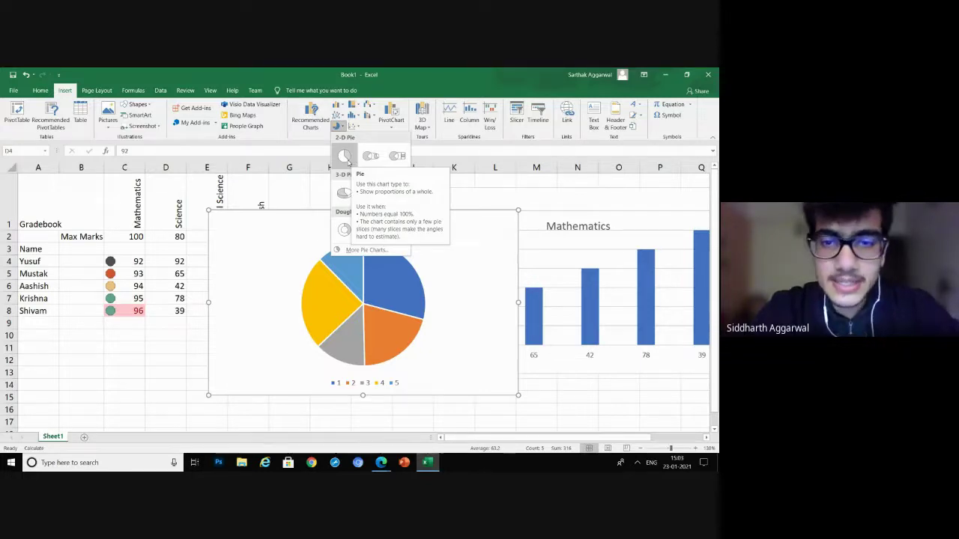
click(344, 156)
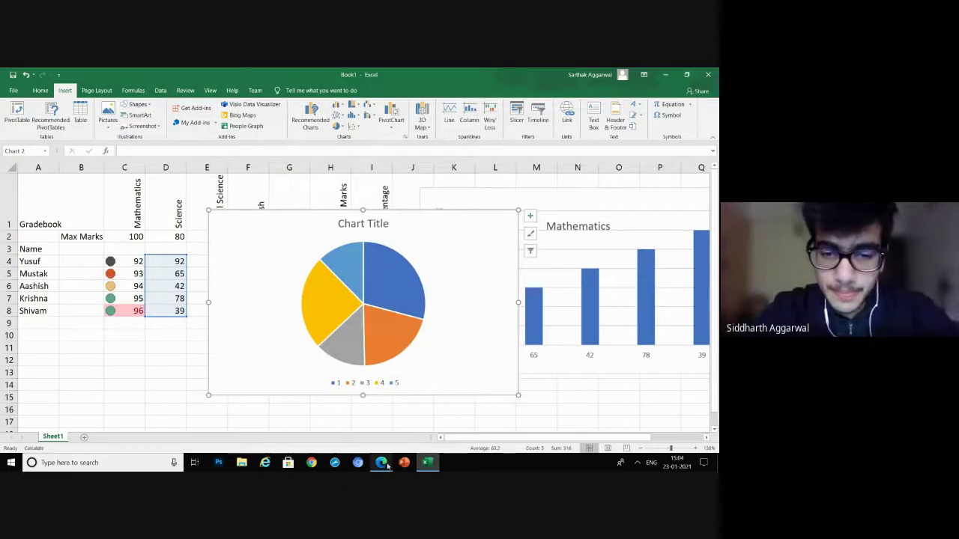
Switch to the Google Meet call in the browser and open the presentation controls
mouse_move(386, 464)
click(329, 420)
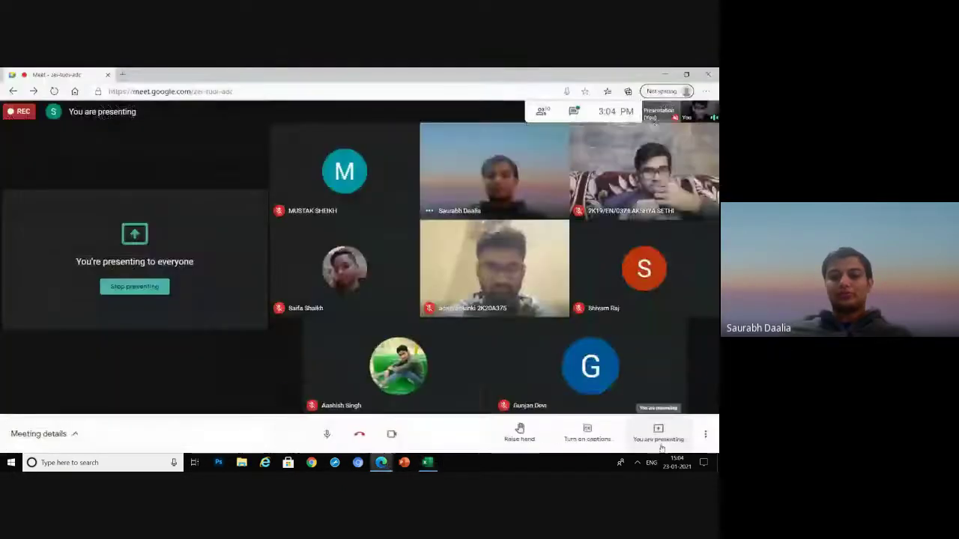
click(660, 442)
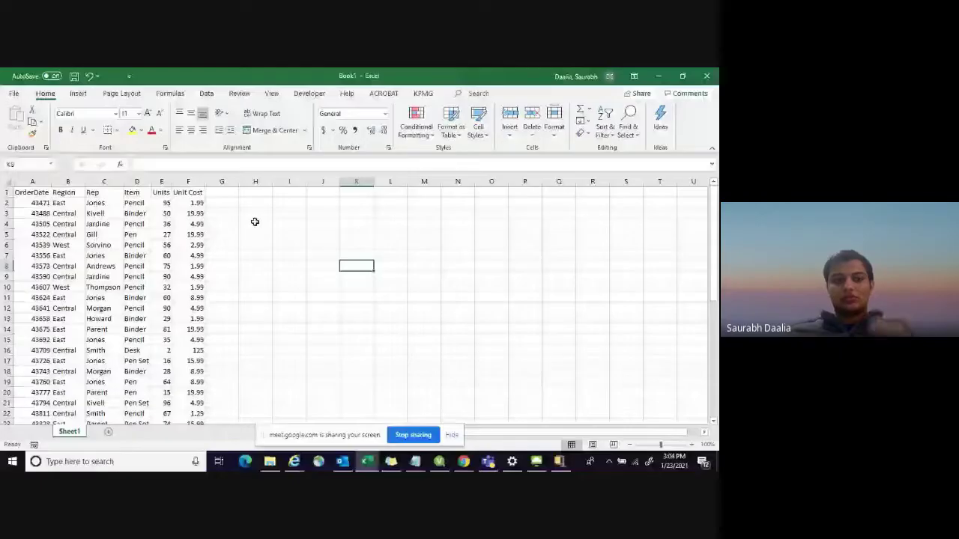
Hide the Google Meet screen-sharing notice over the order data workbook
click(294, 269)
scroll(294, 269, down, 1)
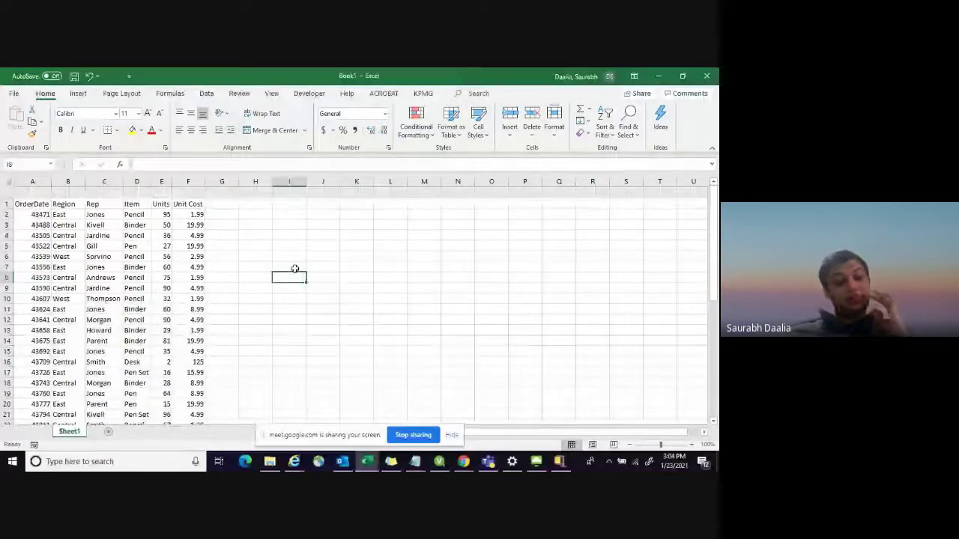
click(452, 436)
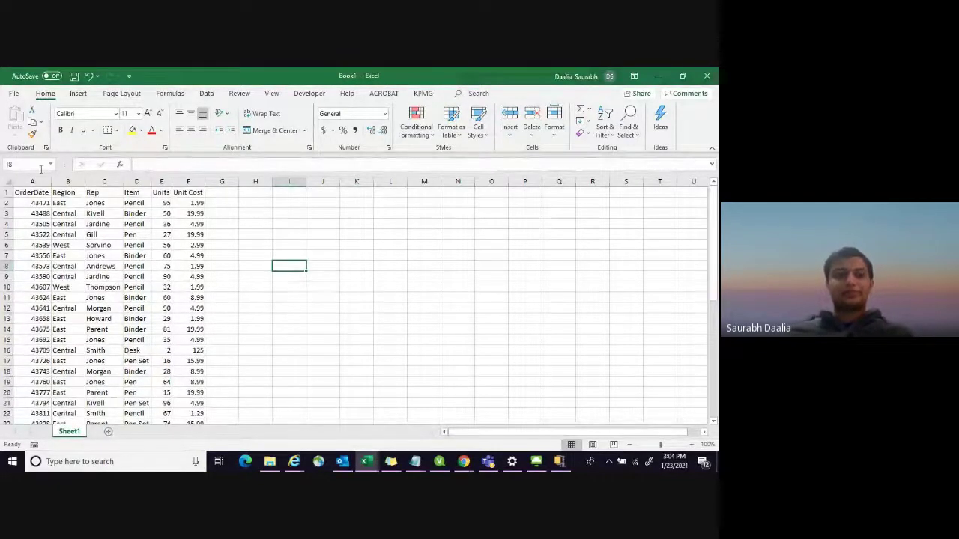
Adjust the widths of the Region and Unit Cost columns, making both slightly wider than their contents
double_click(85, 181)
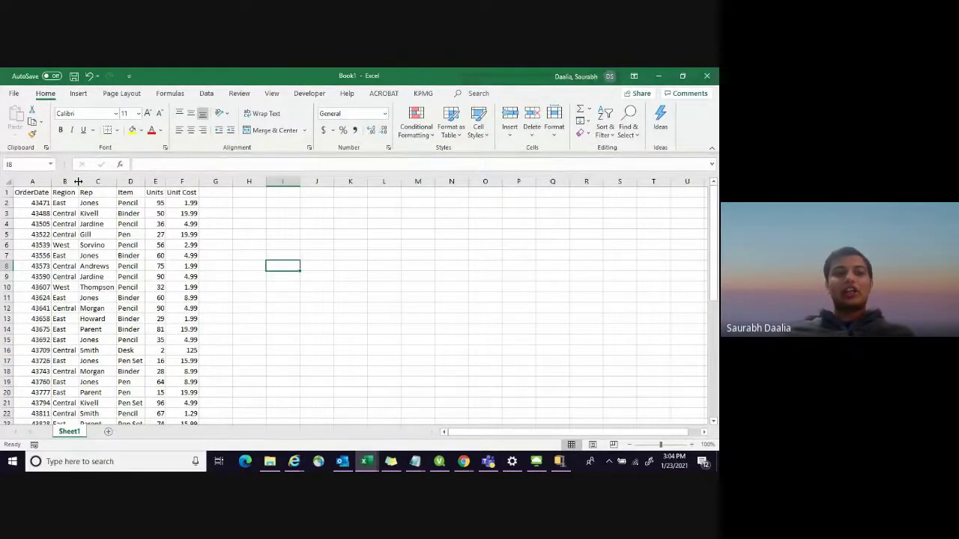
drag(85, 181, 95, 181)
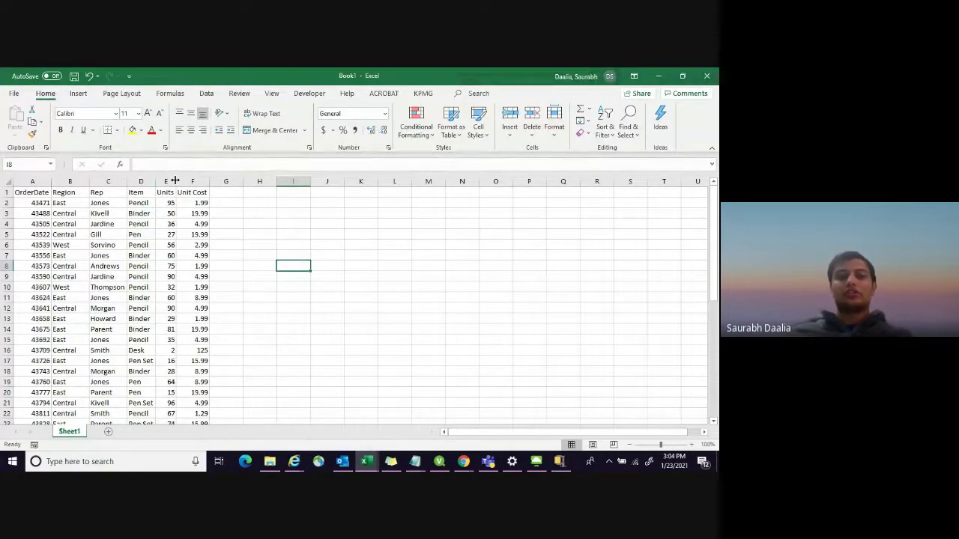
drag(209, 181, 216, 181)
click(267, 213)
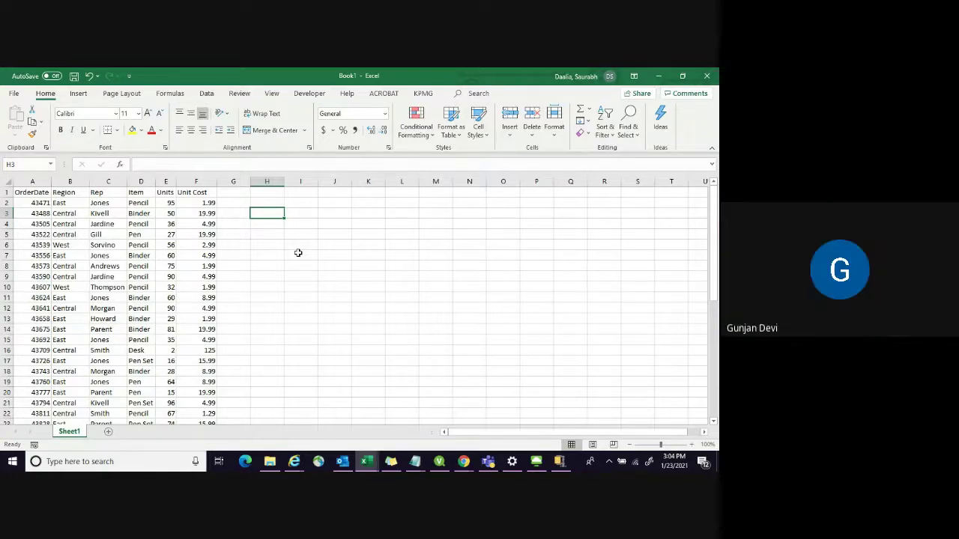
click(275, 203)
click(231, 194)
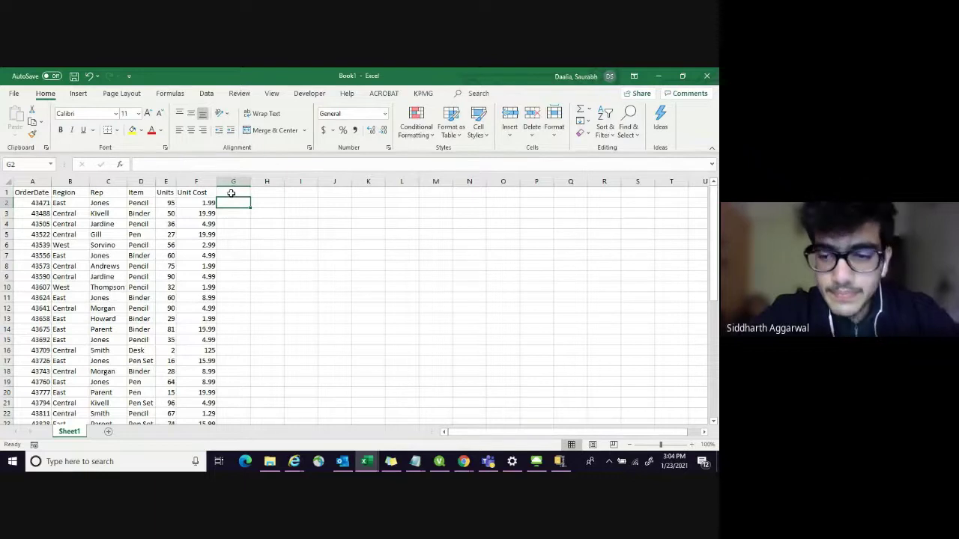
click(262, 193)
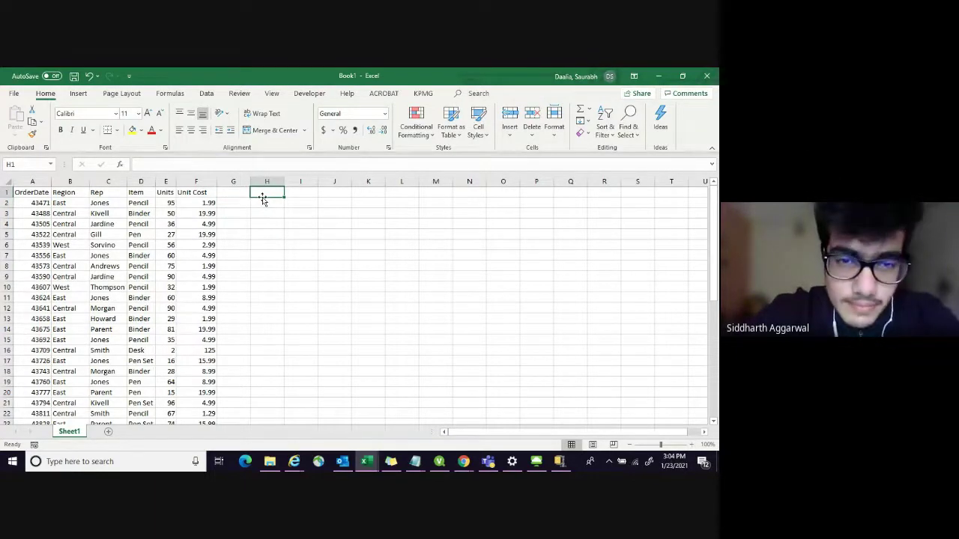
scroll(276, 257, up, 1)
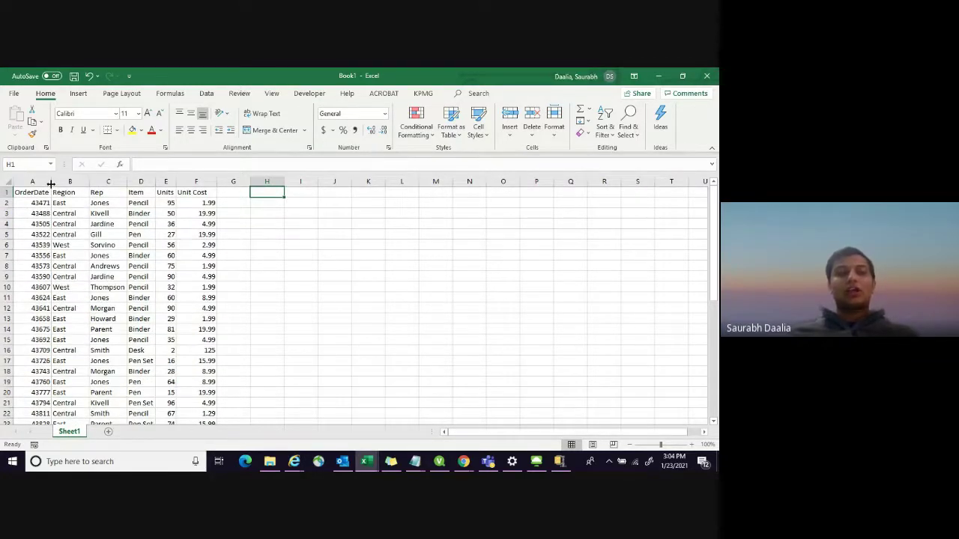
scroll(160, 253, down, 20)
scroll(159, 252, up, 20)
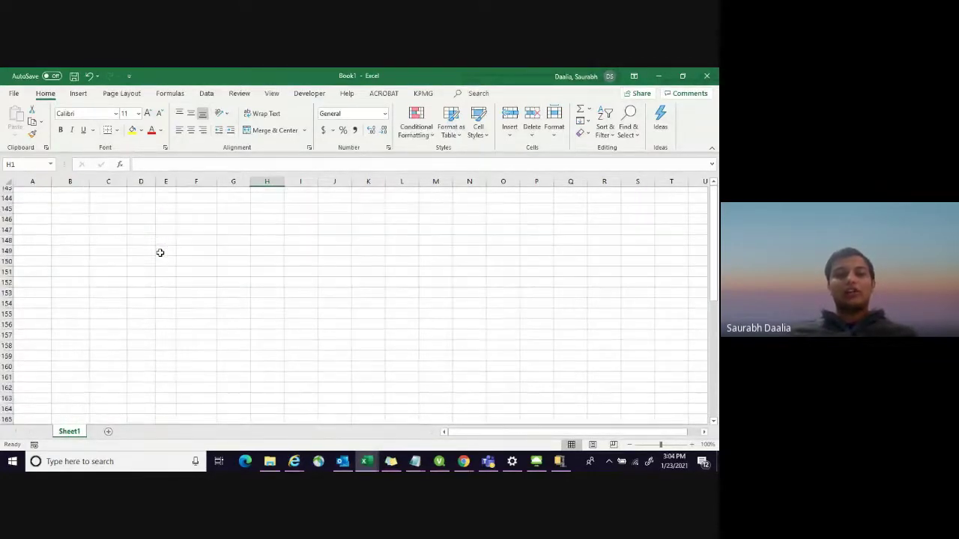
scroll(160, 253, down, 8)
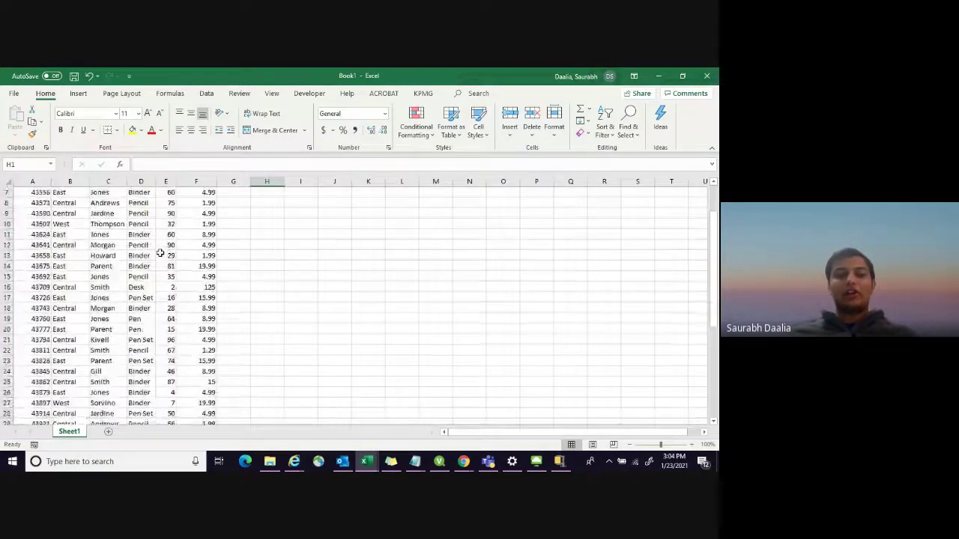
scroll(160, 254, up, 8)
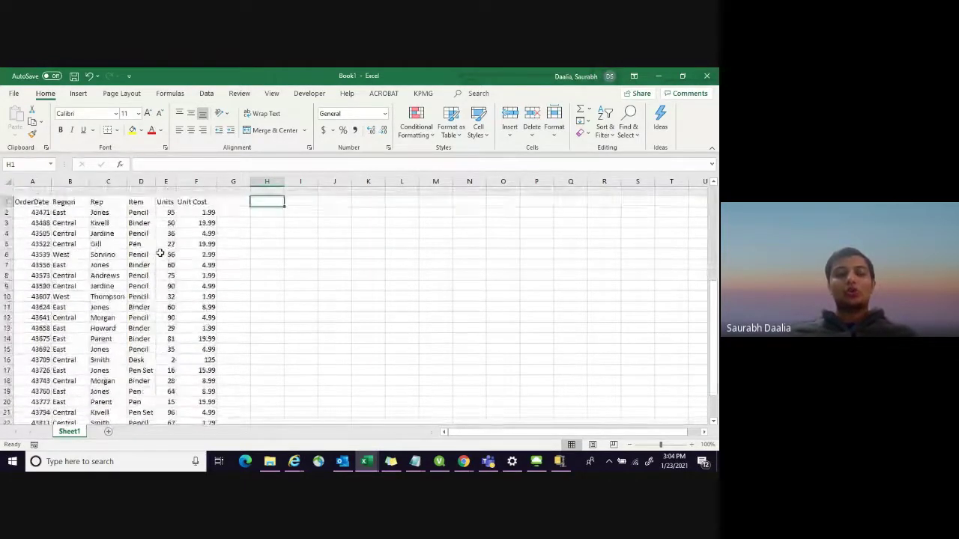
click(284, 213)
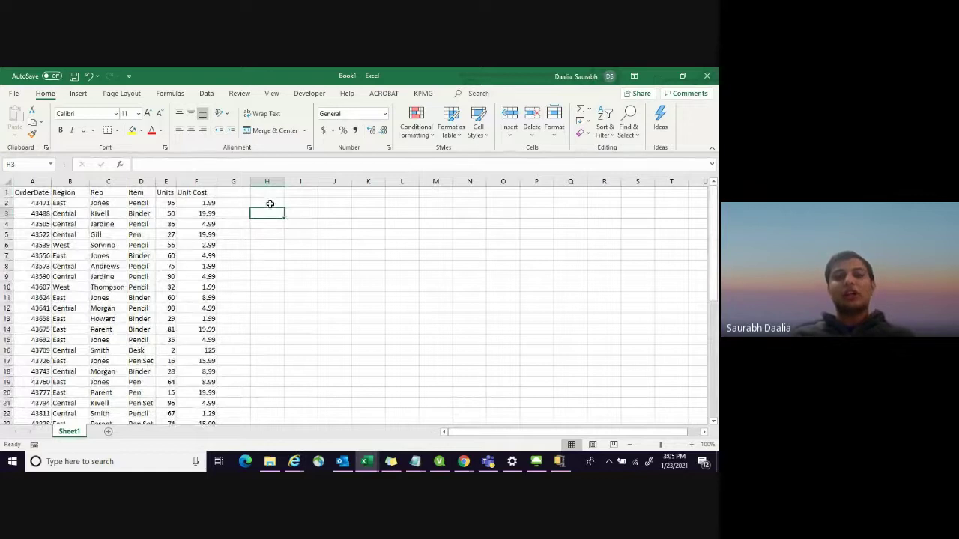
click(269, 204)
click(272, 192)
click(302, 189)
click(305, 208)
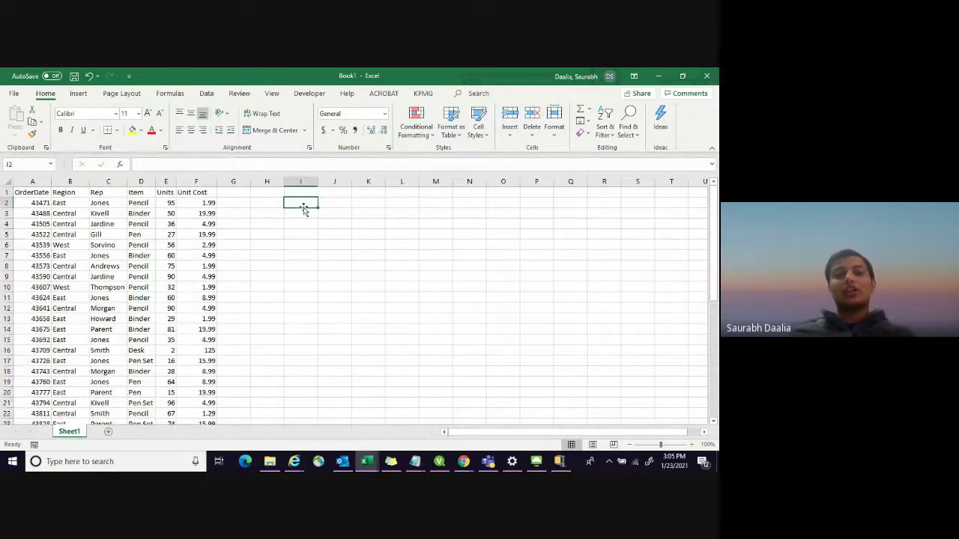
click(259, 203)
click(236, 201)
click(238, 192)
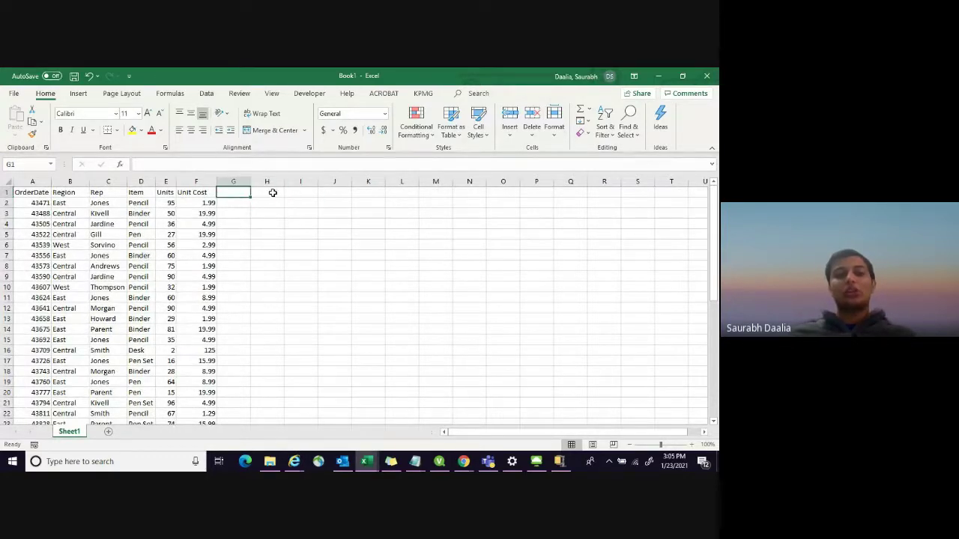
click(269, 193)
click(310, 194)
click(310, 205)
click(266, 204)
click(228, 203)
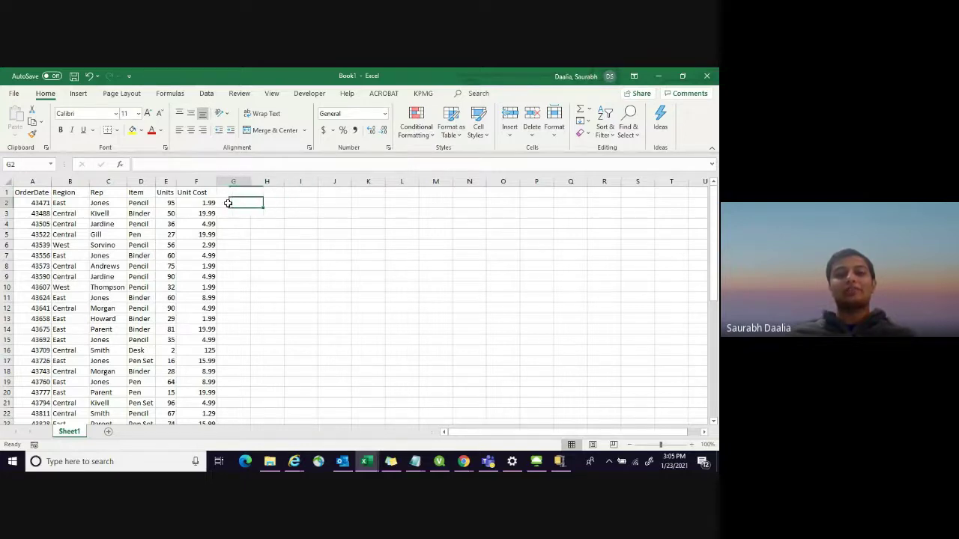
click(228, 193)
click(272, 191)
click(305, 192)
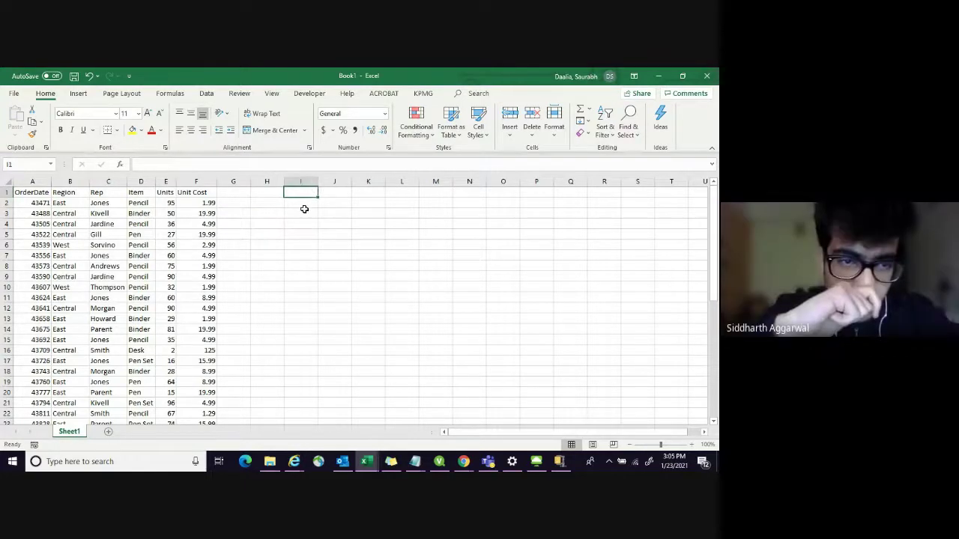
click(303, 213)
click(261, 203)
click(228, 203)
click(227, 192)
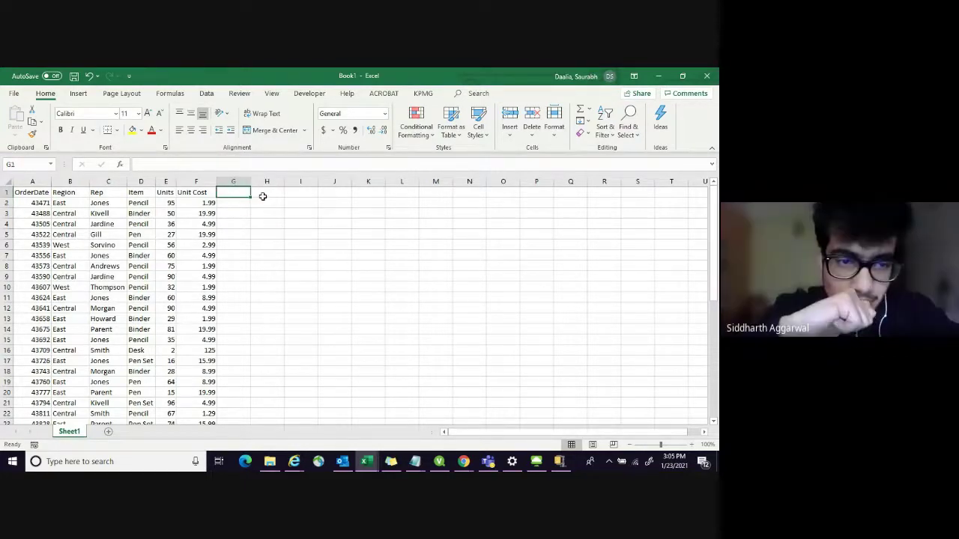
AutoFit the width of the Unit Cost column to its contents
scroll(276, 227, down, 1)
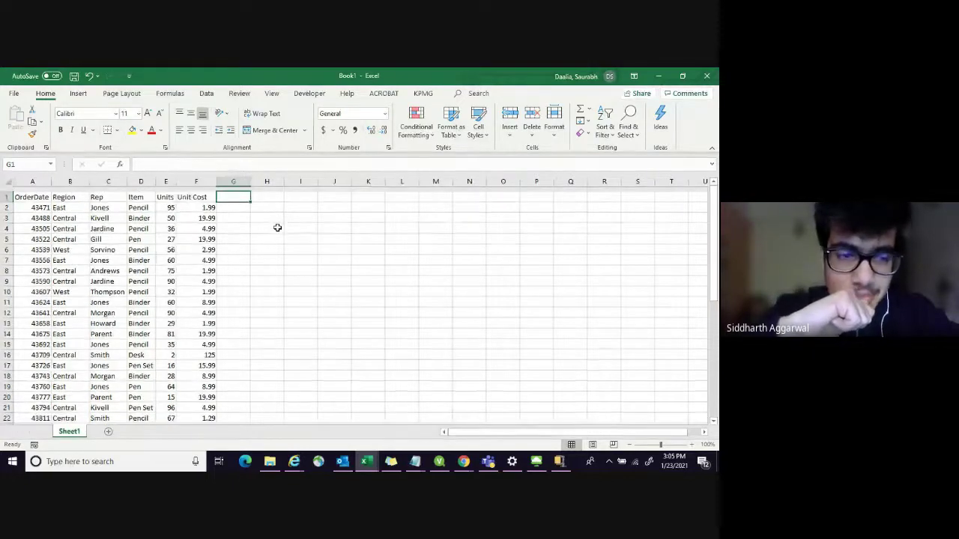
scroll(277, 227, up, 1)
double_click(218, 182)
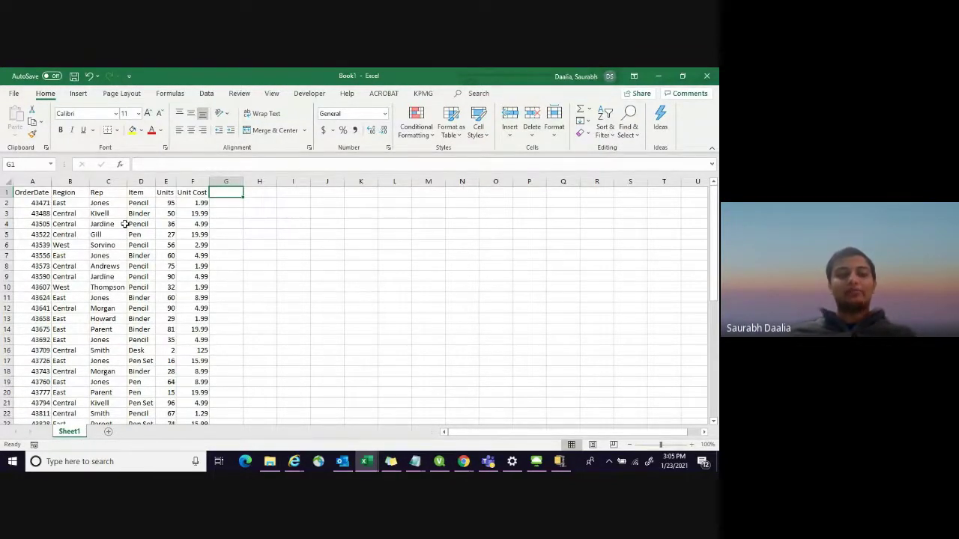
scroll(126, 224, down, 1)
scroll(253, 225, up, 1)
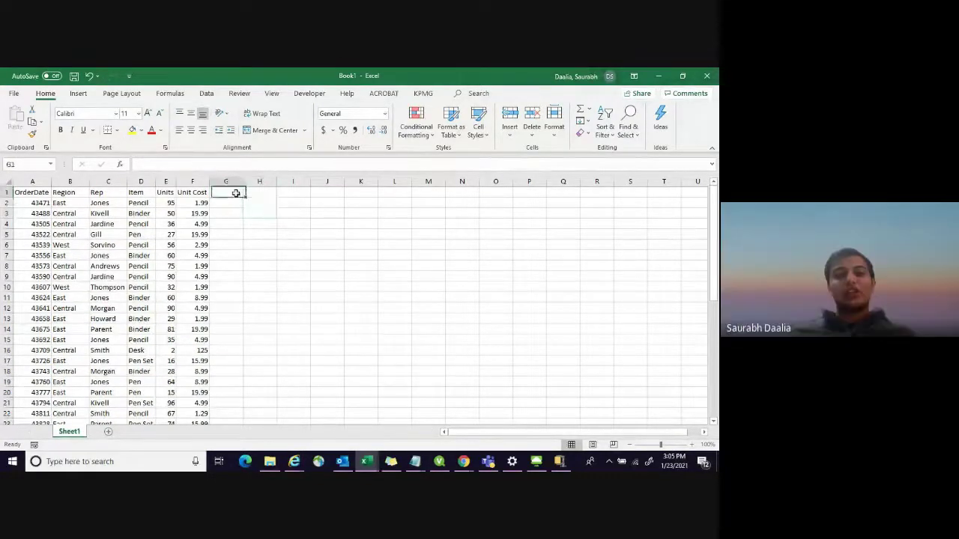
click(285, 194)
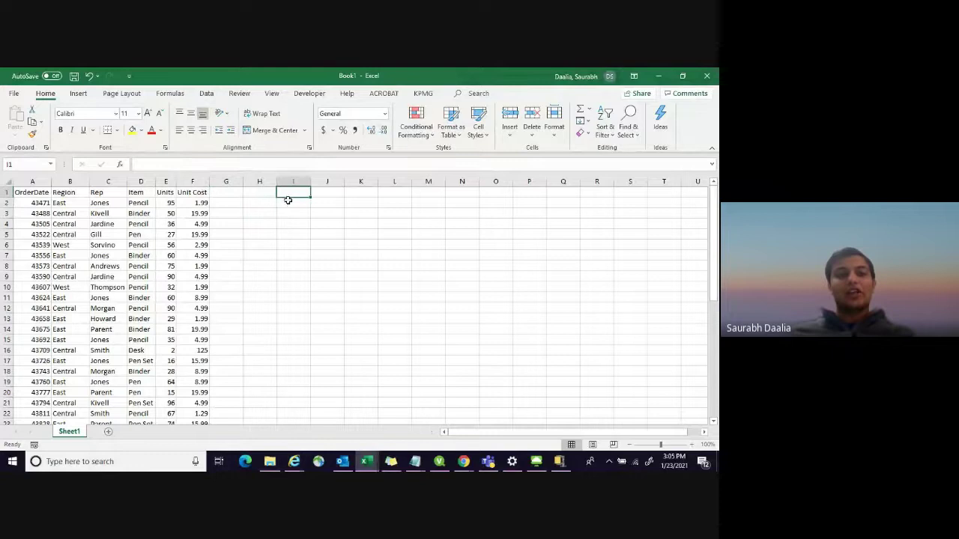
click(248, 191)
click(228, 194)
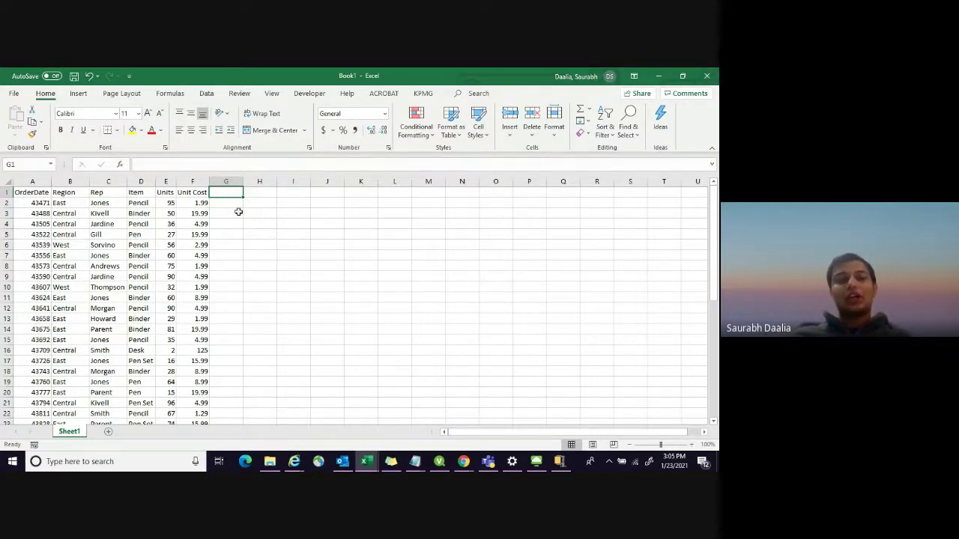
click(232, 213)
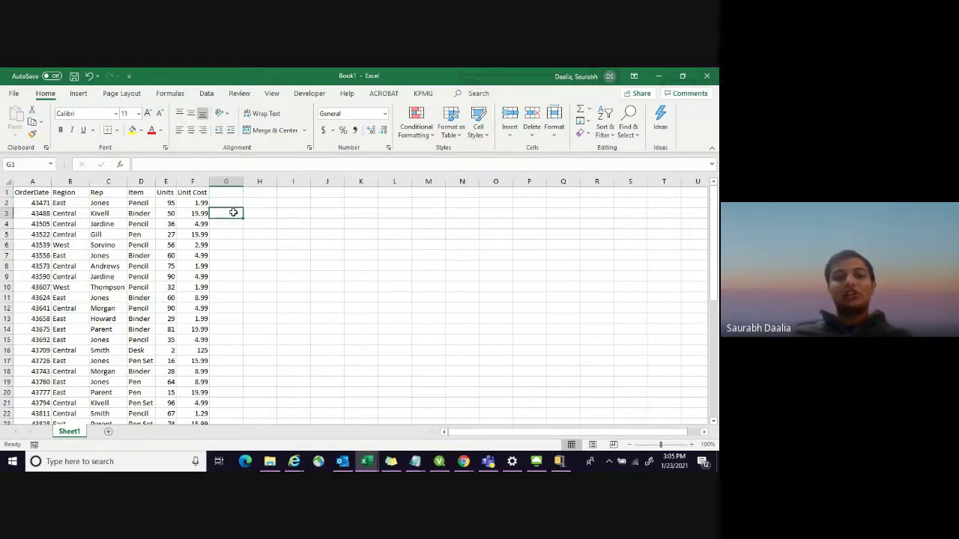
click(254, 215)
click(258, 192)
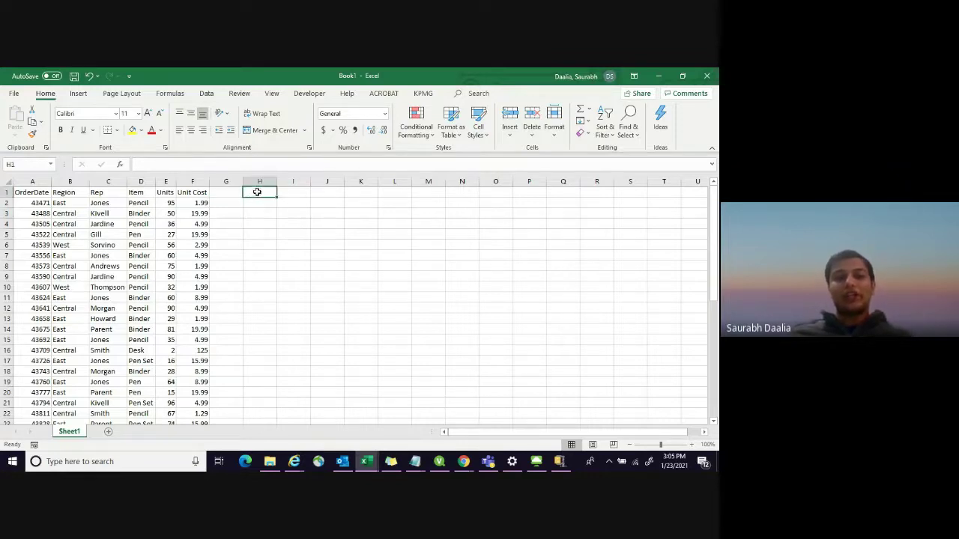
Format the entire OrderDate column with the Long Date number format
click(229, 193)
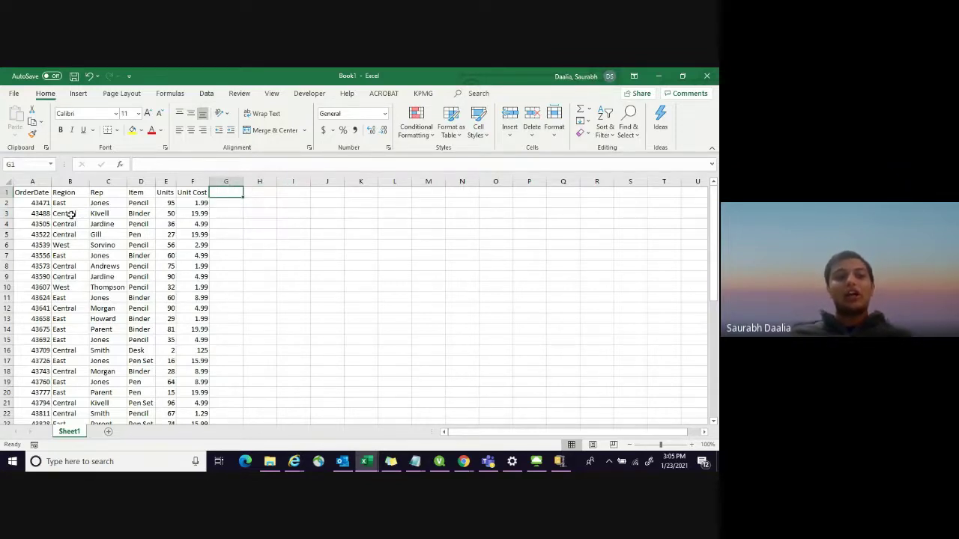
click(33, 181)
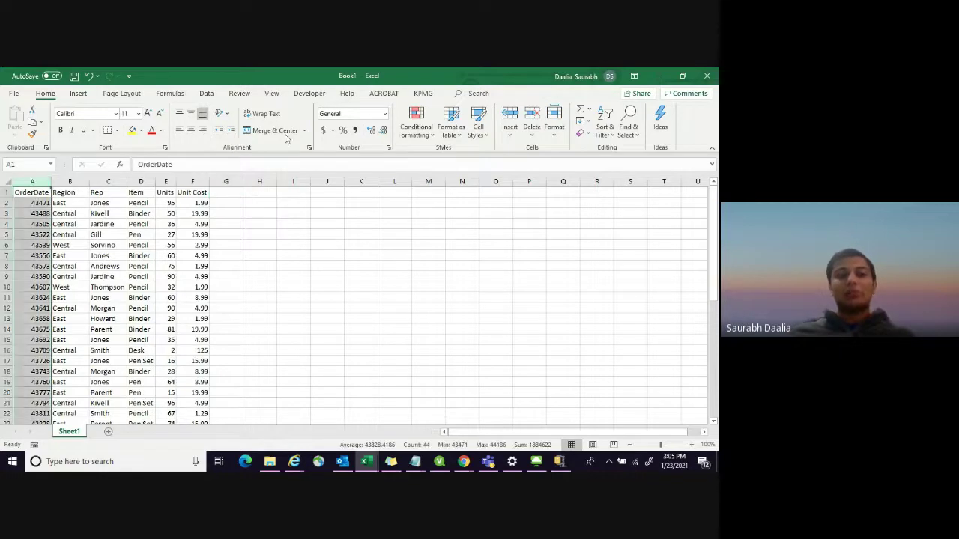
click(384, 113)
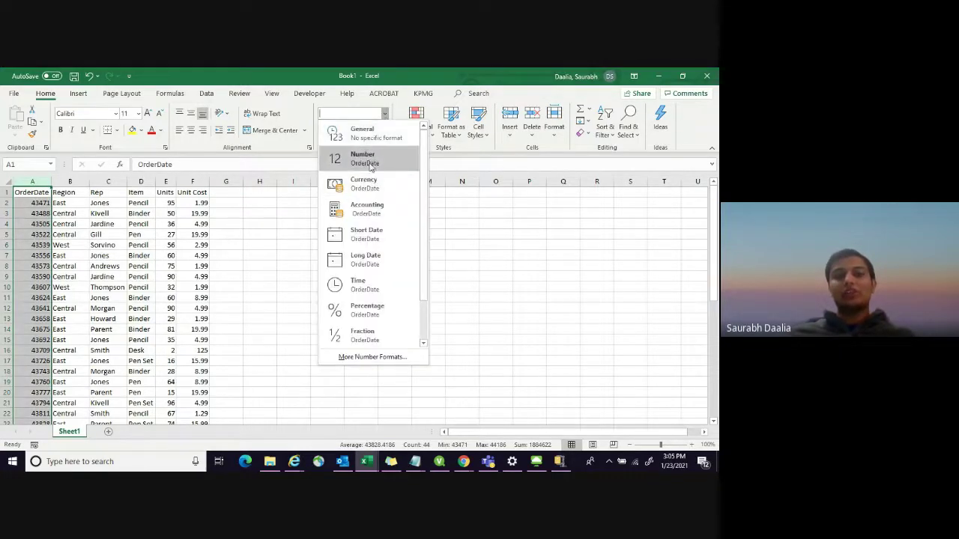
scroll(372, 233, down, 1)
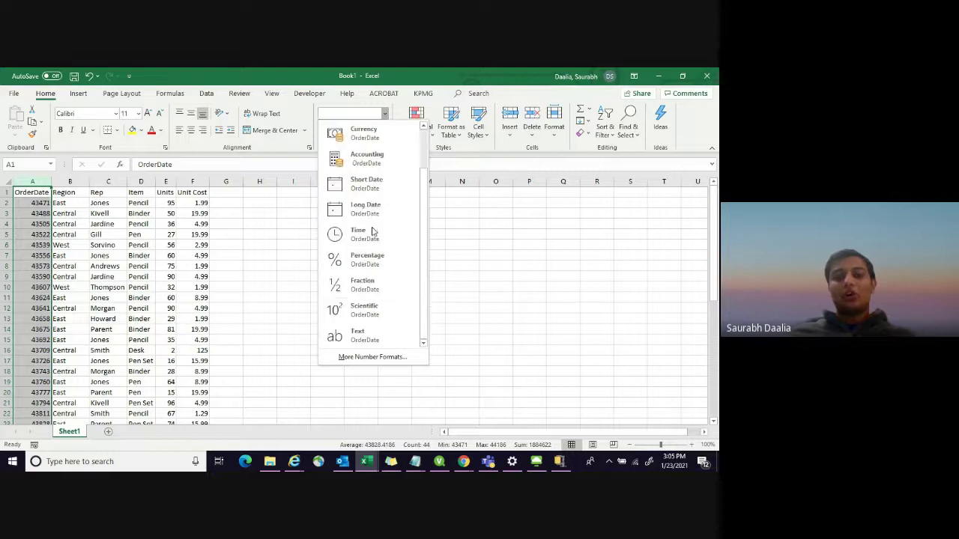
click(371, 210)
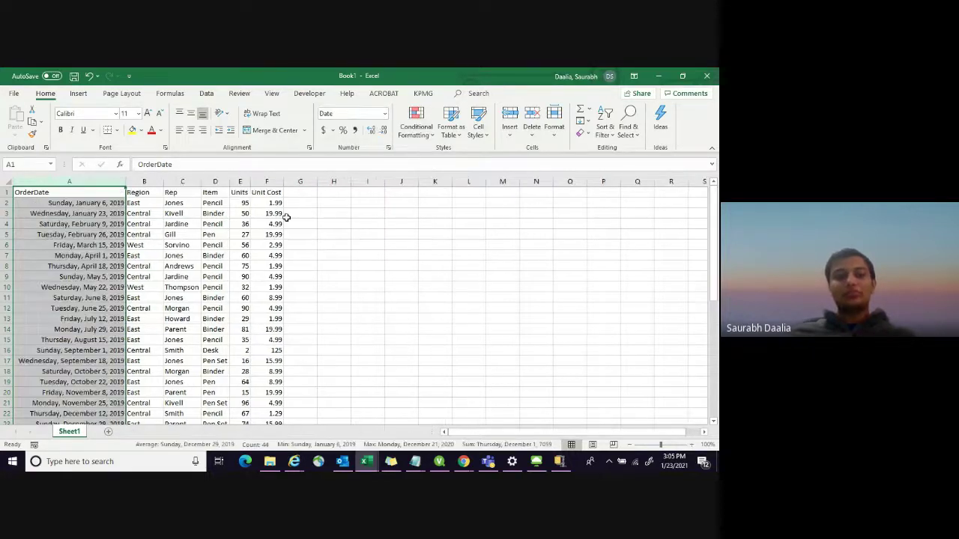
click(334, 223)
AutoFit the width of the Region column and rename its header to City
double_click(163, 182)
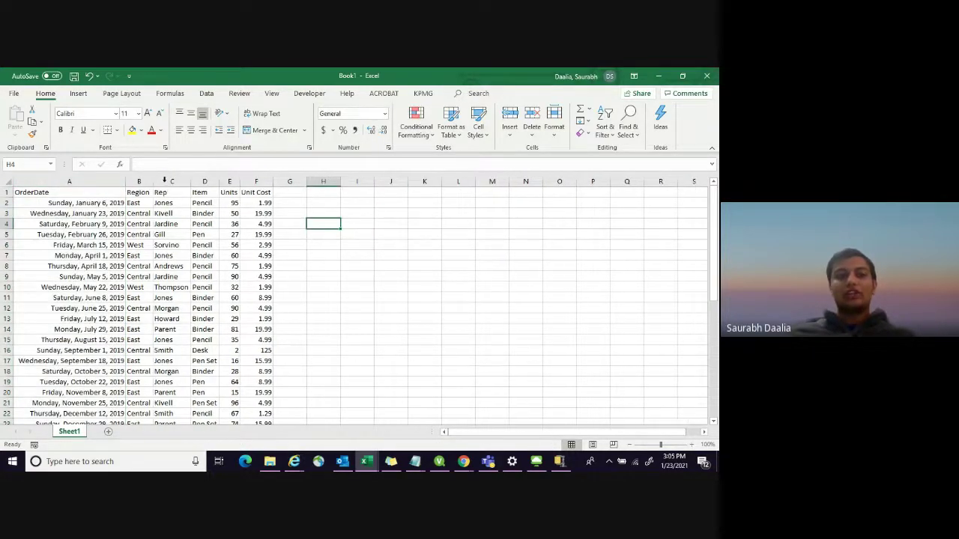
click(145, 192)
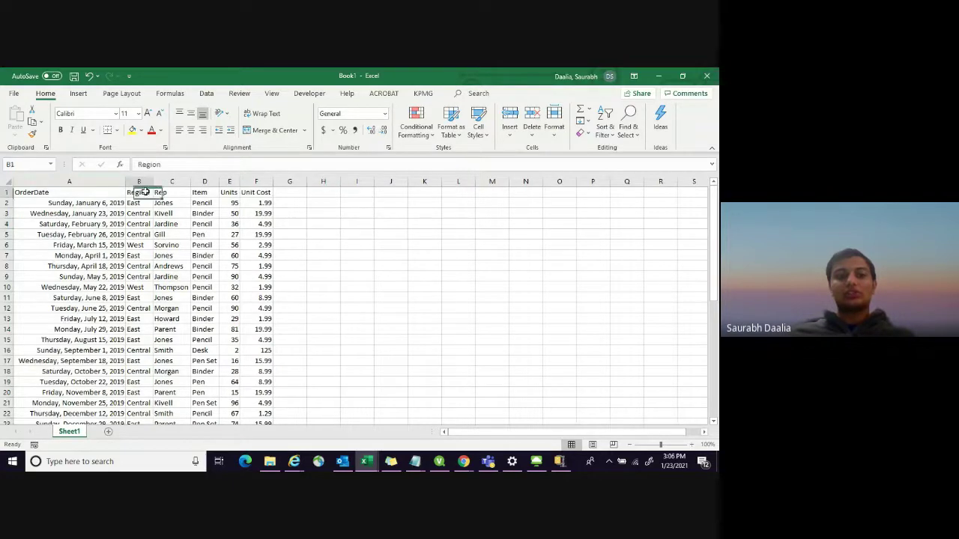
text(Cuty)
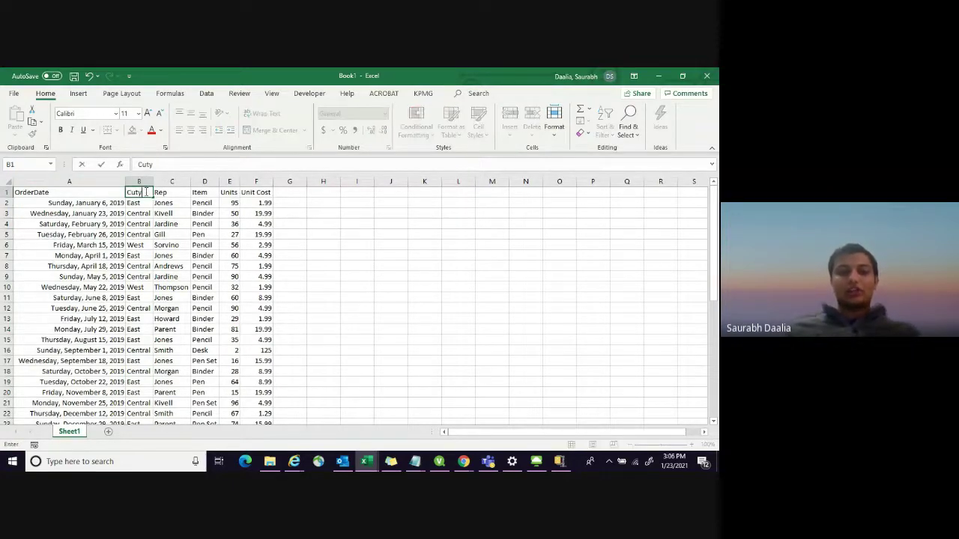
key(Return)
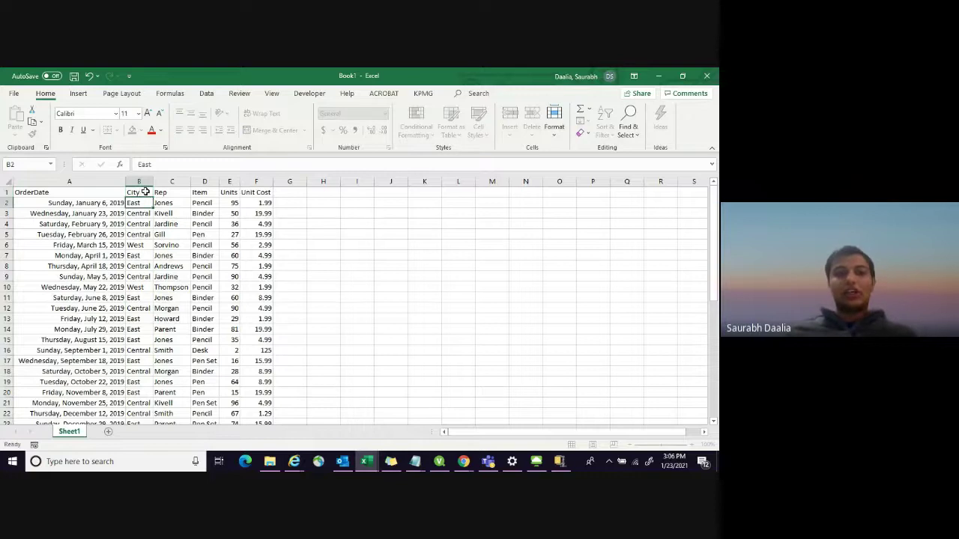
click(379, 204)
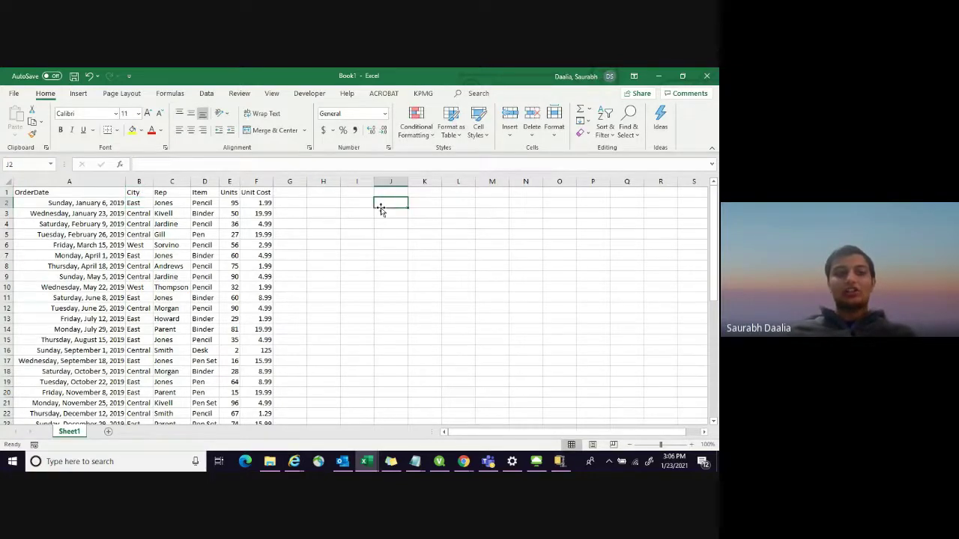
Review the Rep, Item, Units and Unit Cost headers and look through the order rows down the sheet and back
click(170, 194)
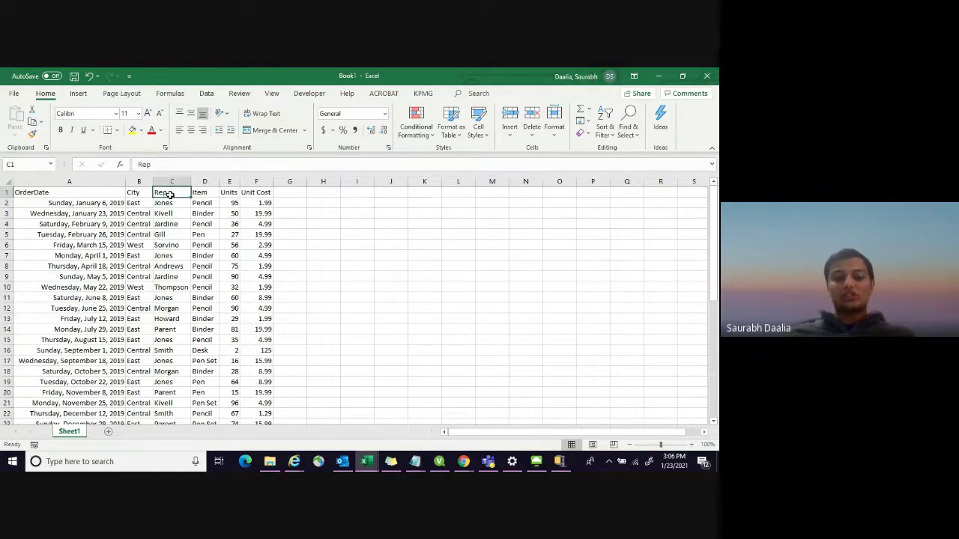
click(343, 234)
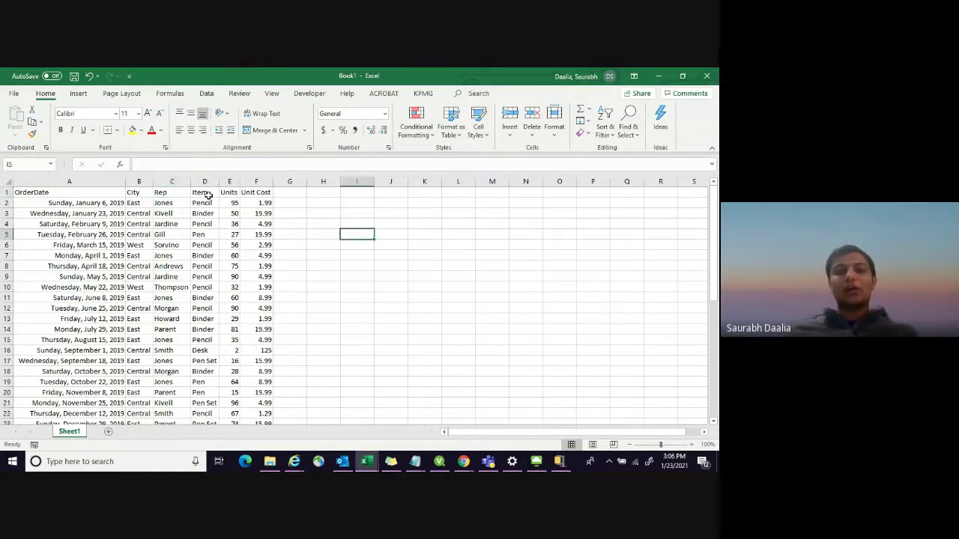
click(216, 196)
click(232, 193)
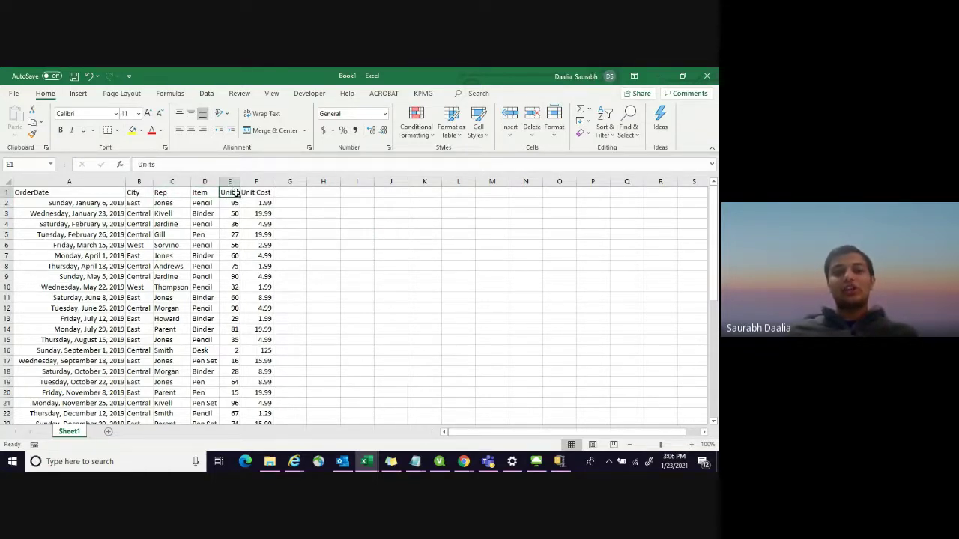
click(260, 194)
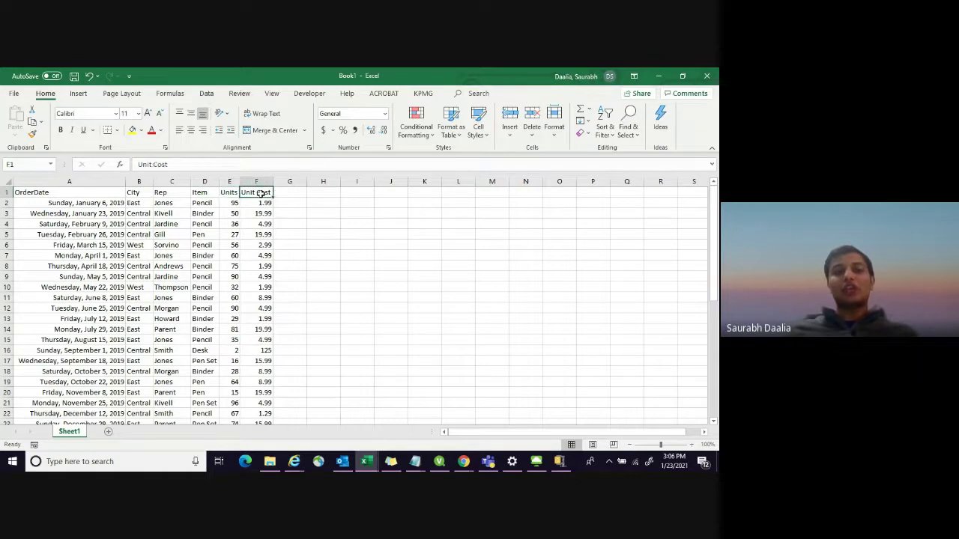
click(292, 224)
scroll(112, 269, down, 6)
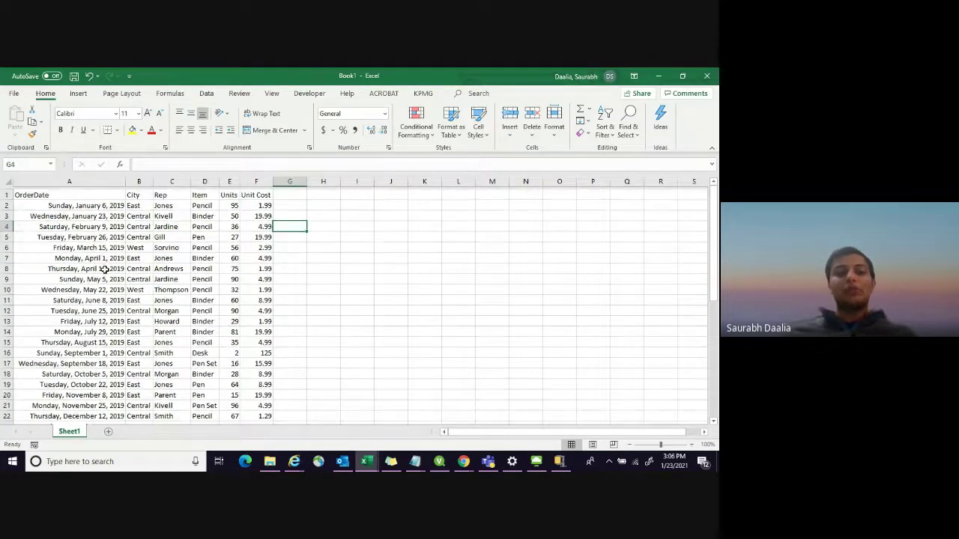
scroll(105, 270, down, 3)
scroll(105, 269, up, 7)
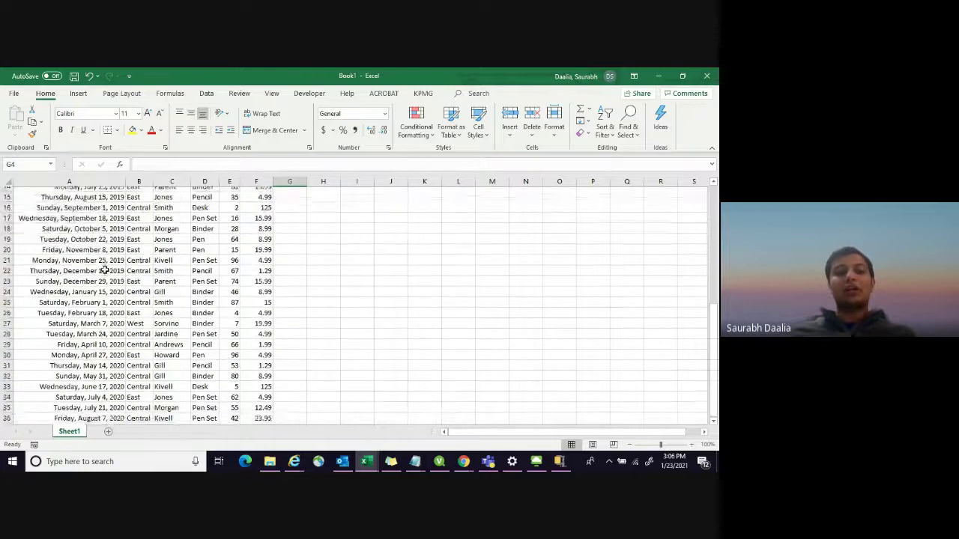
scroll(105, 271, up, 2)
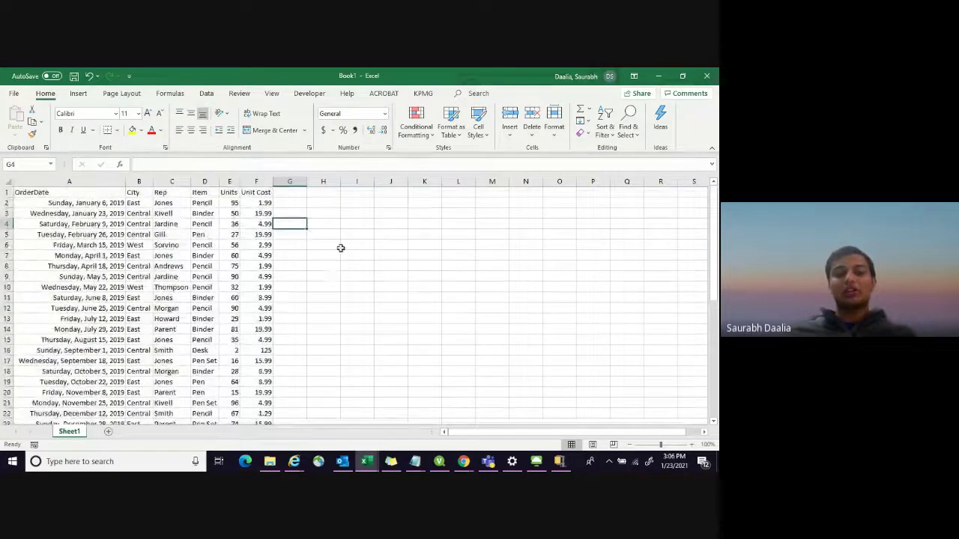
click(337, 234)
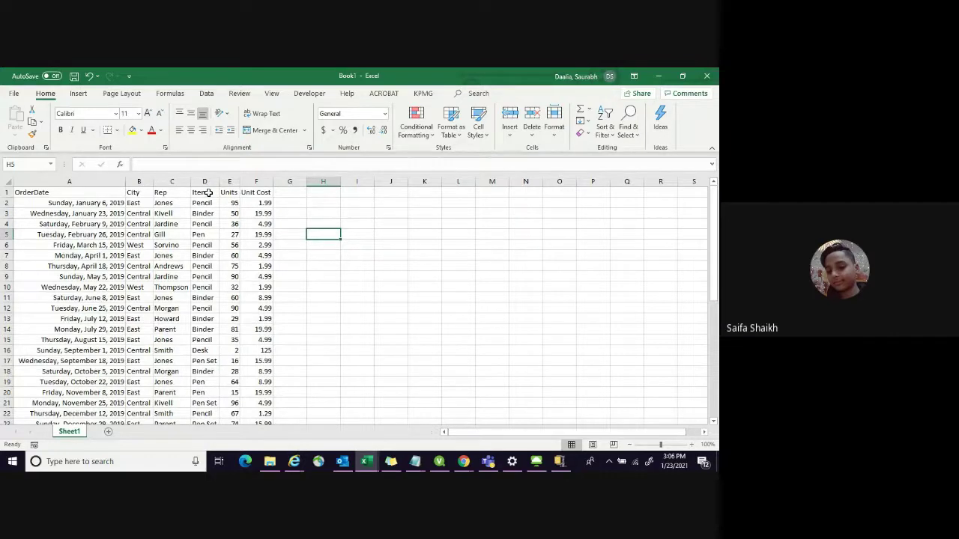
click(302, 202)
click(321, 245)
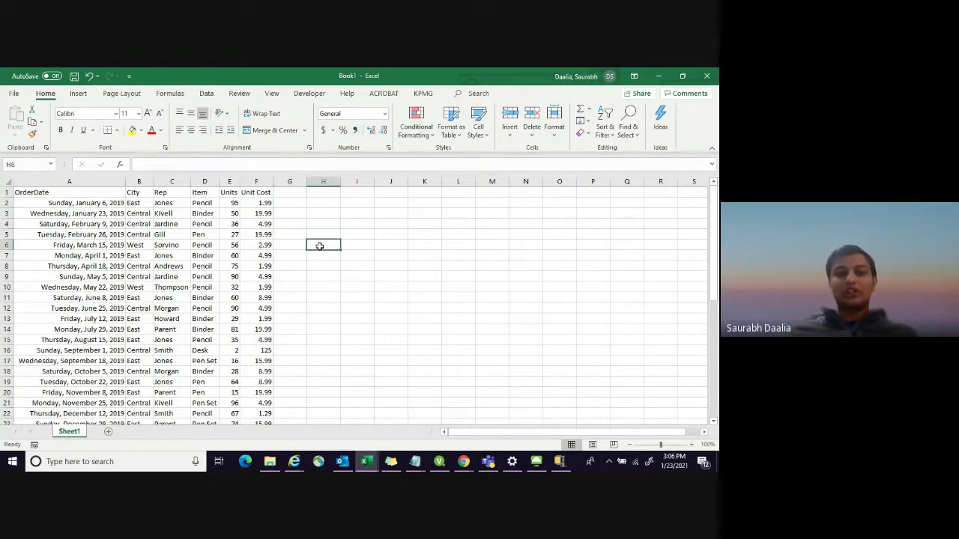
click(334, 205)
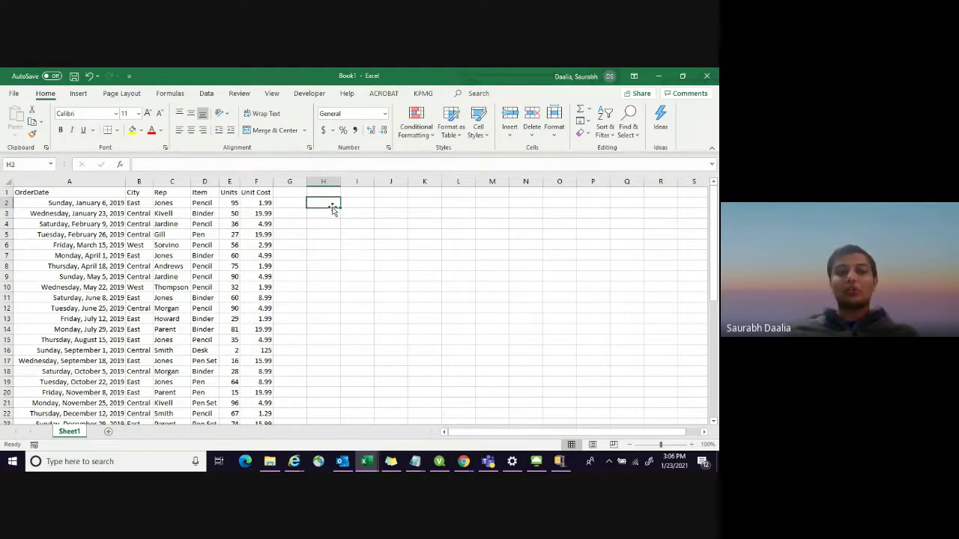
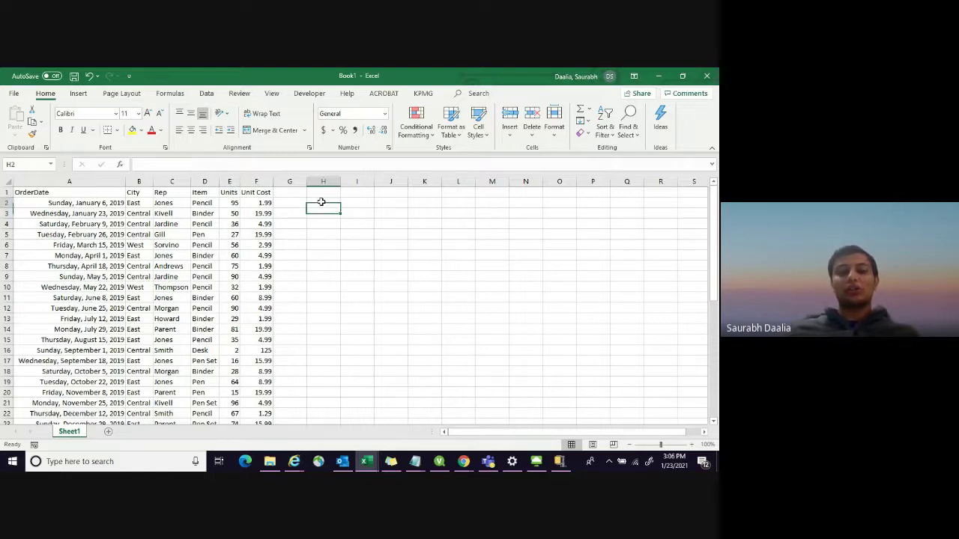
click(368, 207)
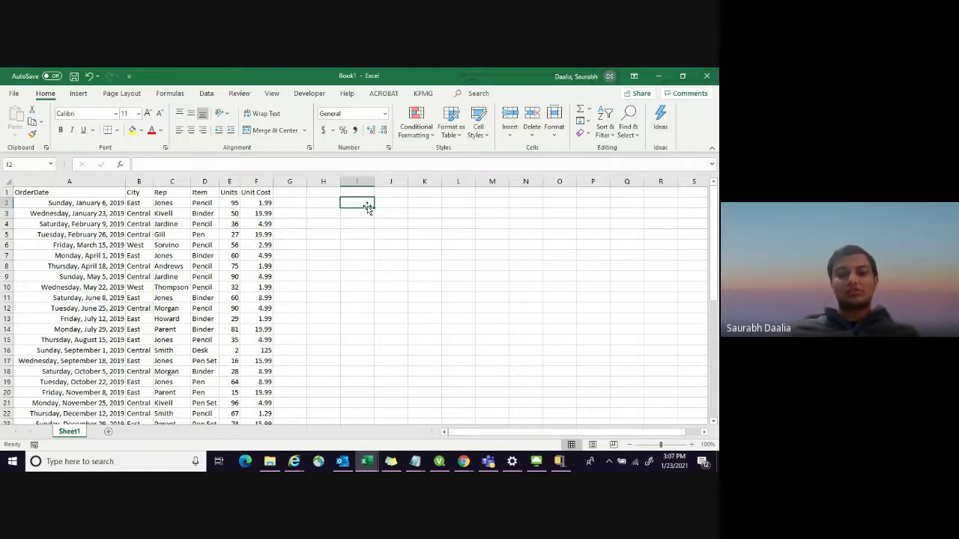
click(314, 213)
drag(334, 212, 343, 222)
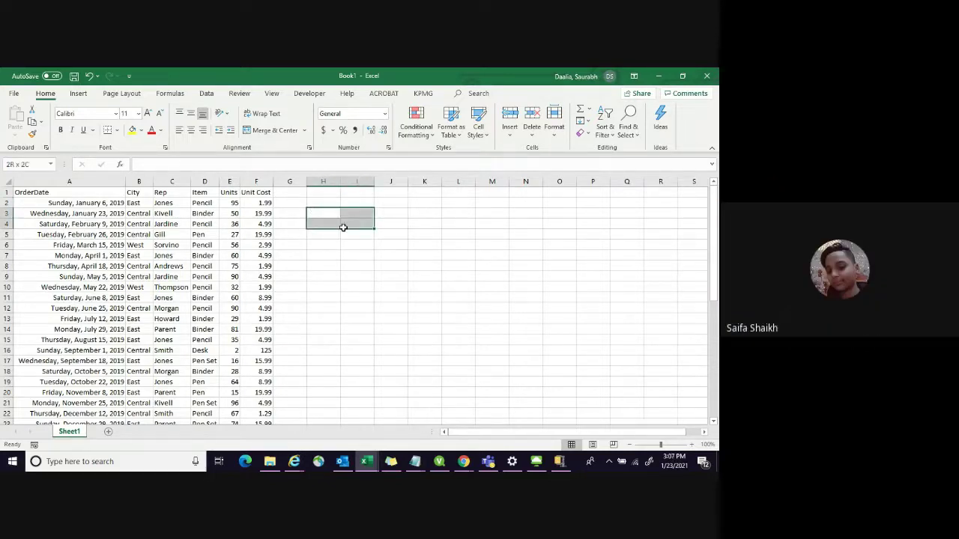
click(344, 247)
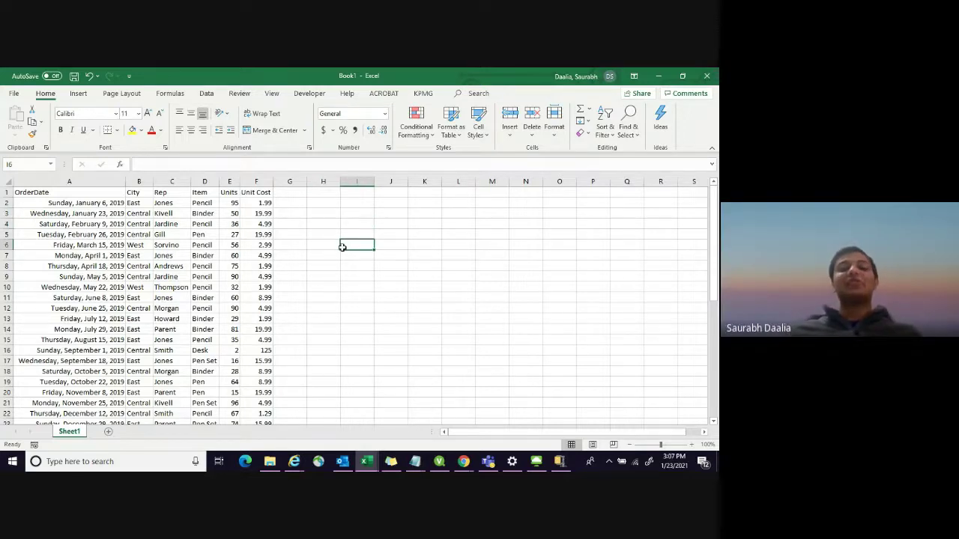
click(328, 242)
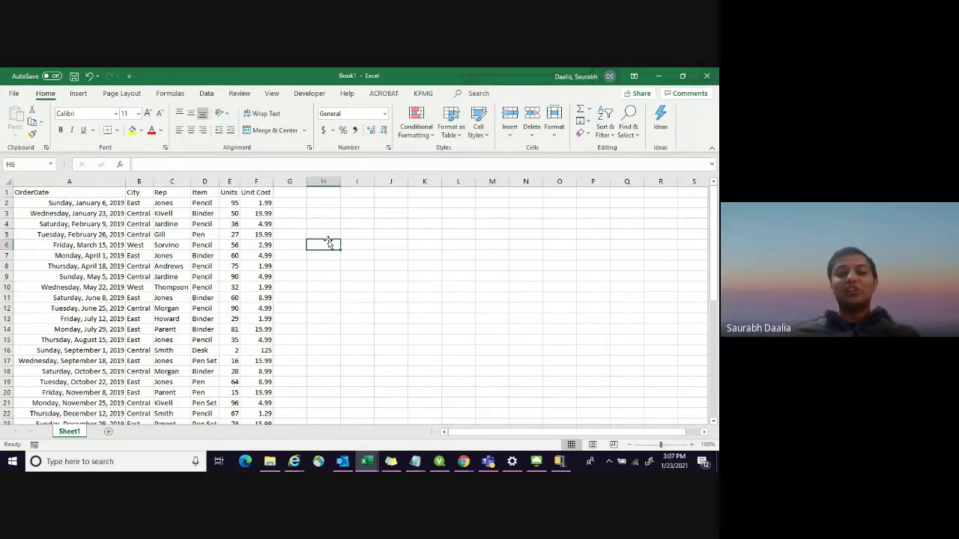
click(336, 259)
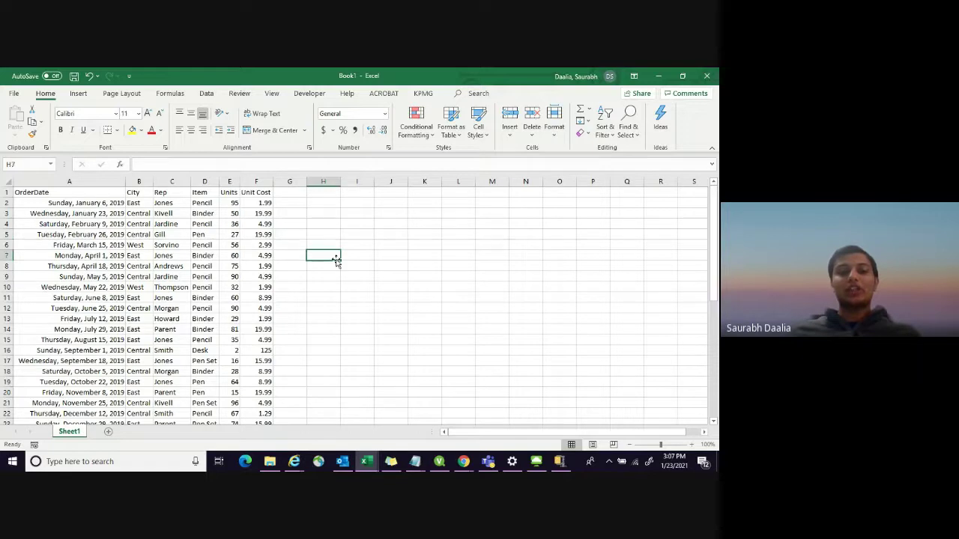
click(327, 242)
click(323, 231)
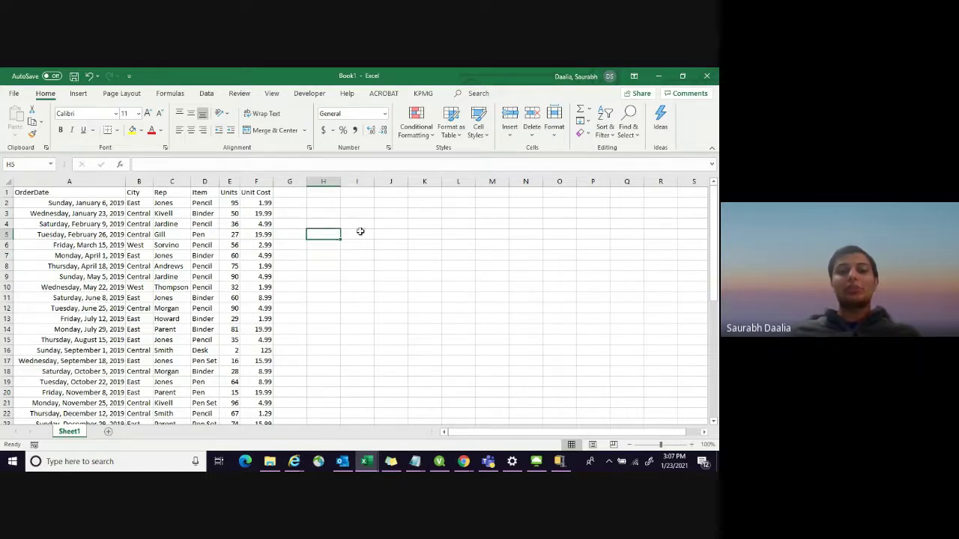
Highlight the entire OrderDate column and the entire header row of the order data in turn
click(65, 176)
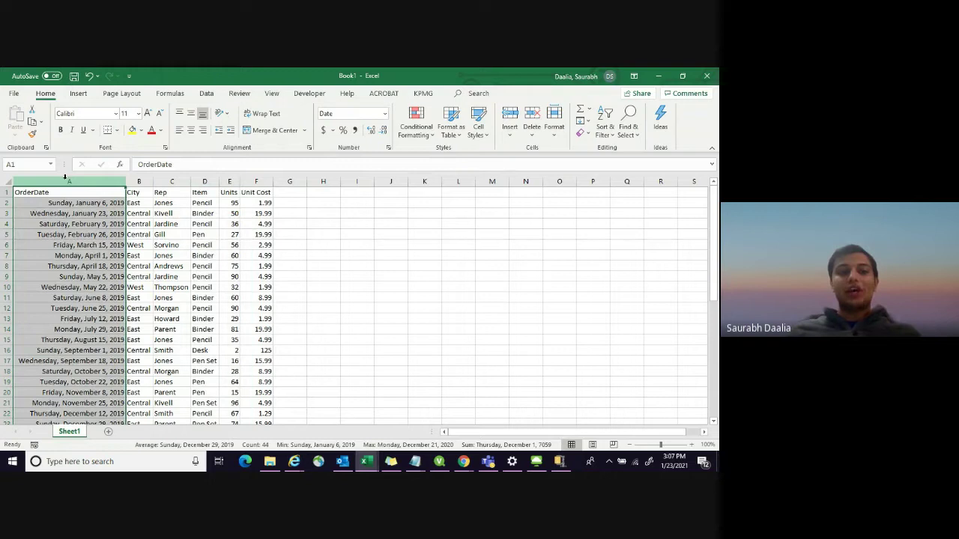
click(5, 192)
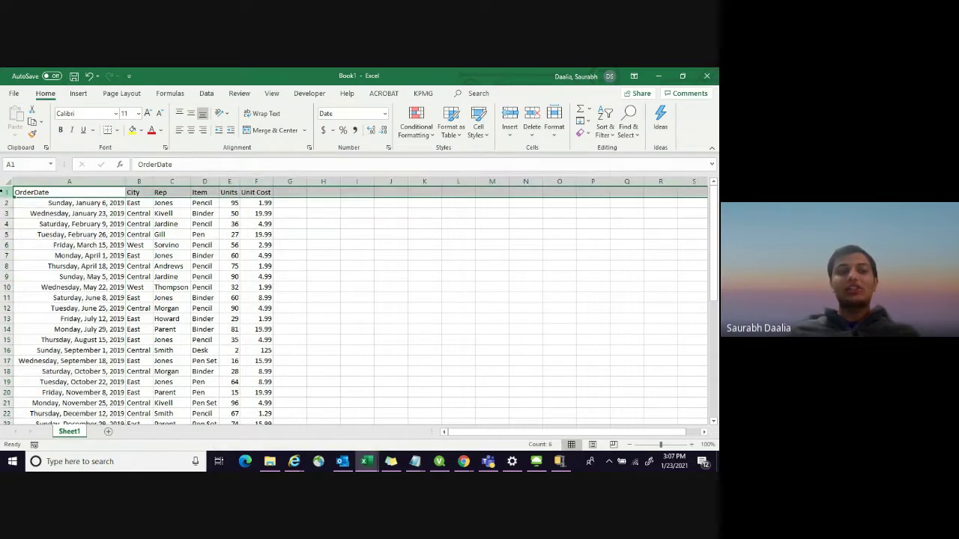
click(334, 245)
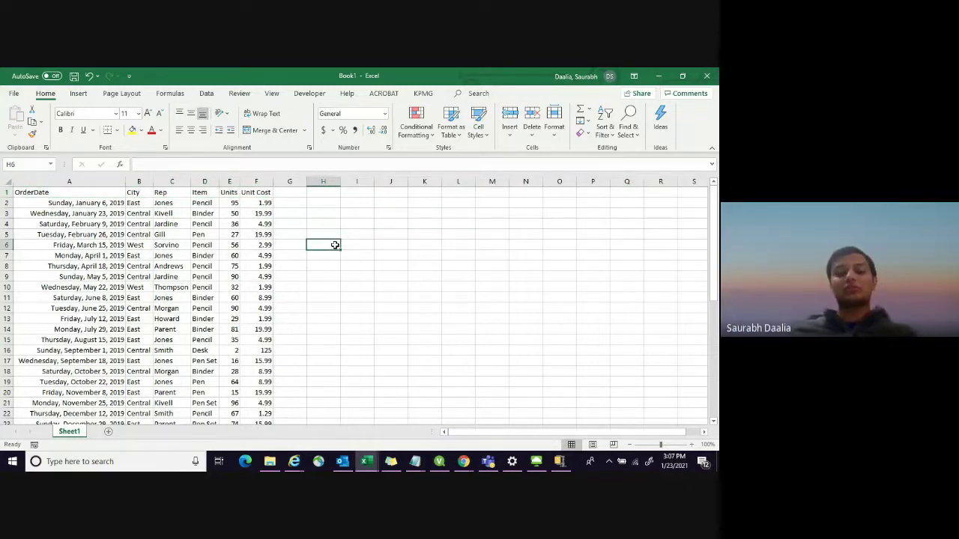
Examine the order data in columns A to F, from the headers down to the last record in row 44
click(363, 215)
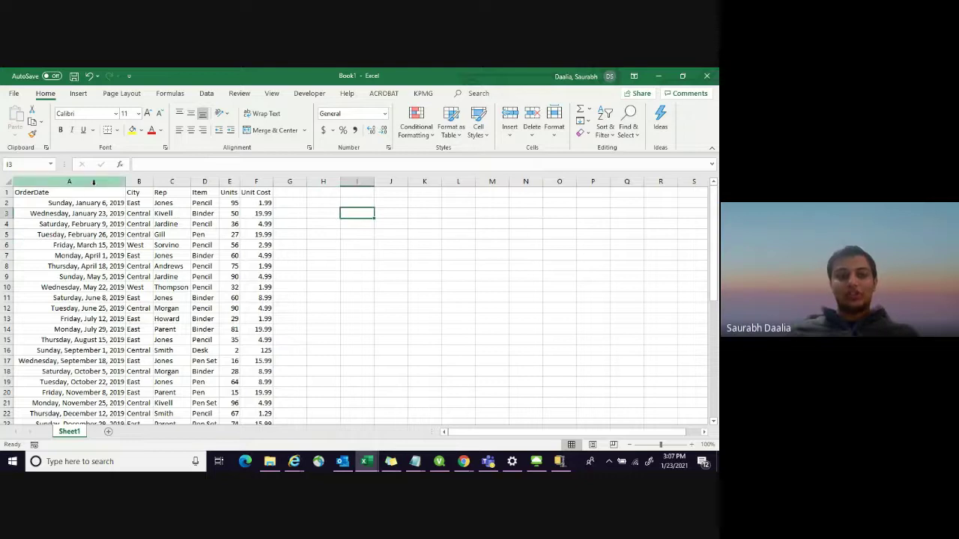
drag(94, 182, 273, 183)
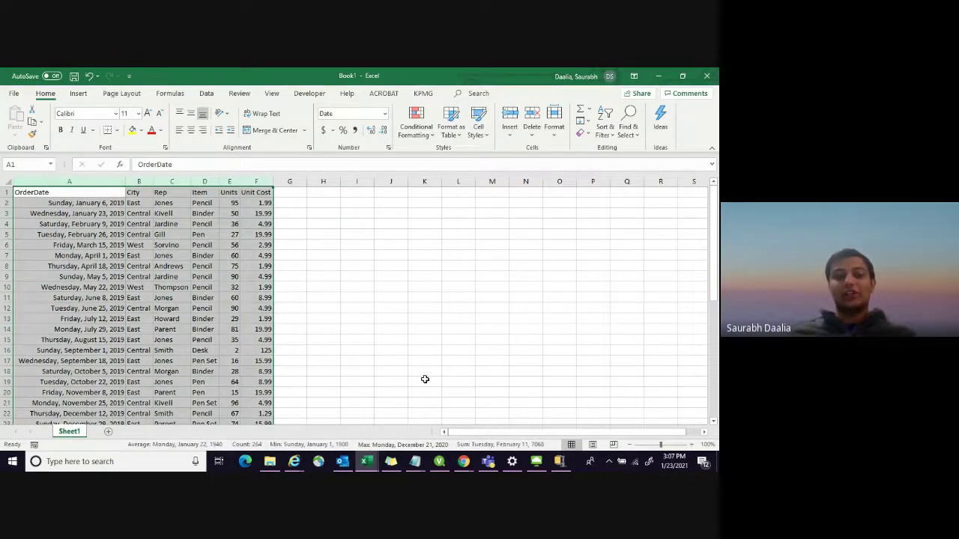
click(368, 276)
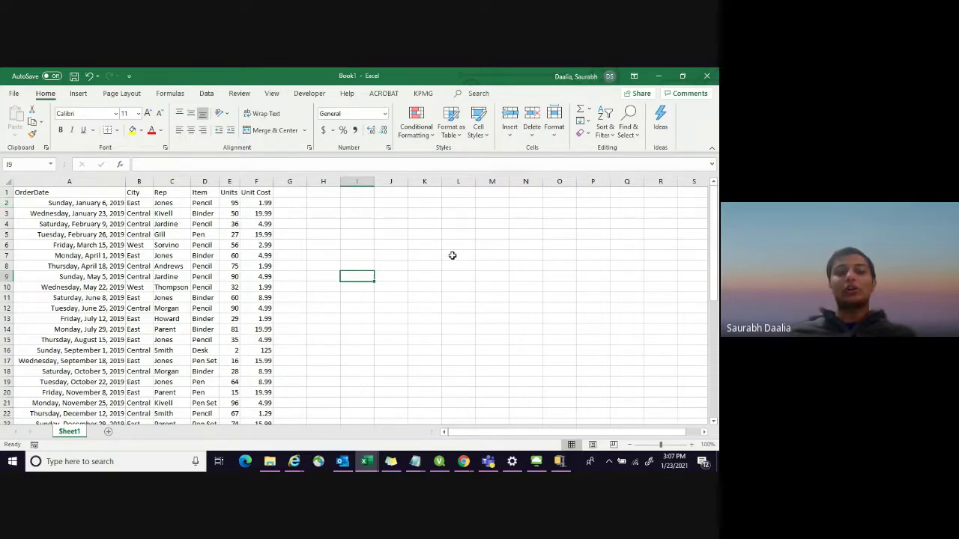
scroll(326, 246, down, 9)
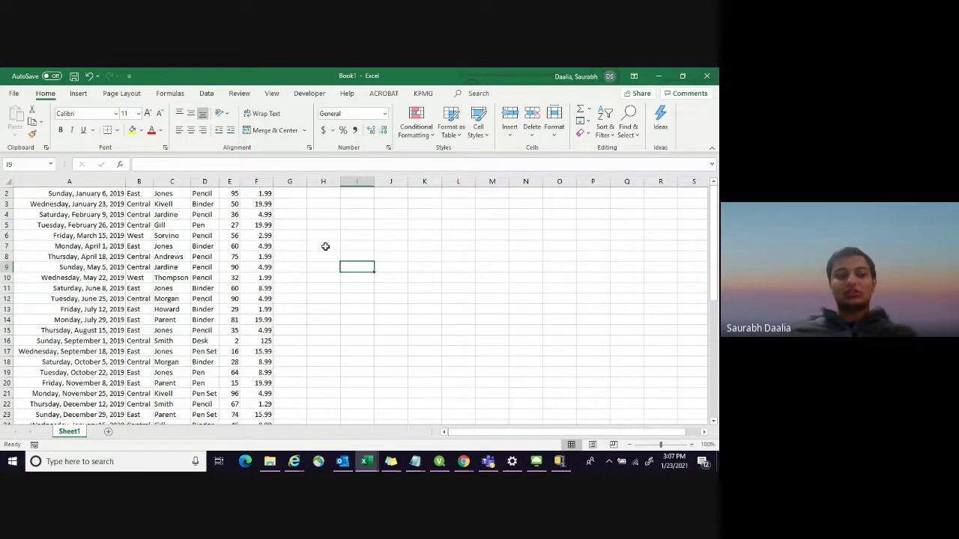
scroll(325, 247, down, 1)
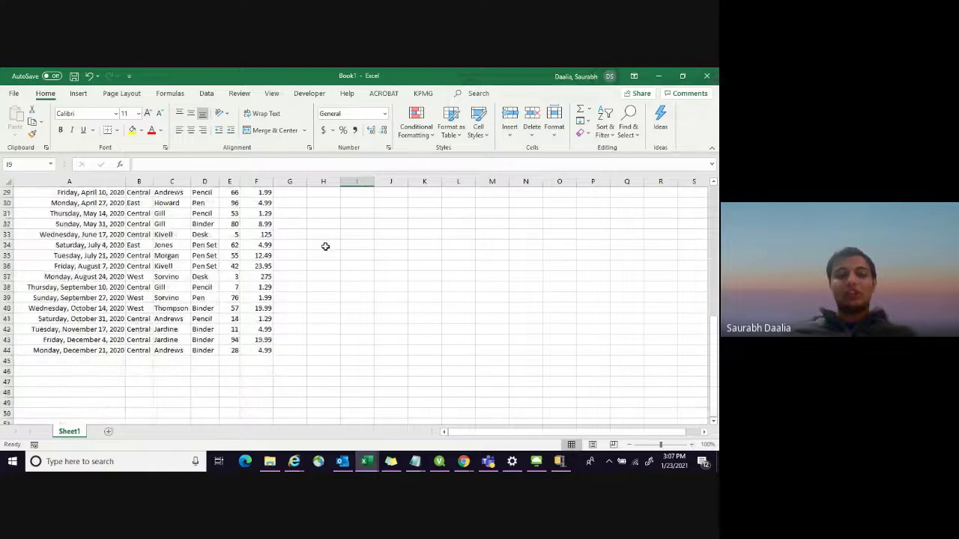
click(4, 349)
scroll(364, 271, up, 2)
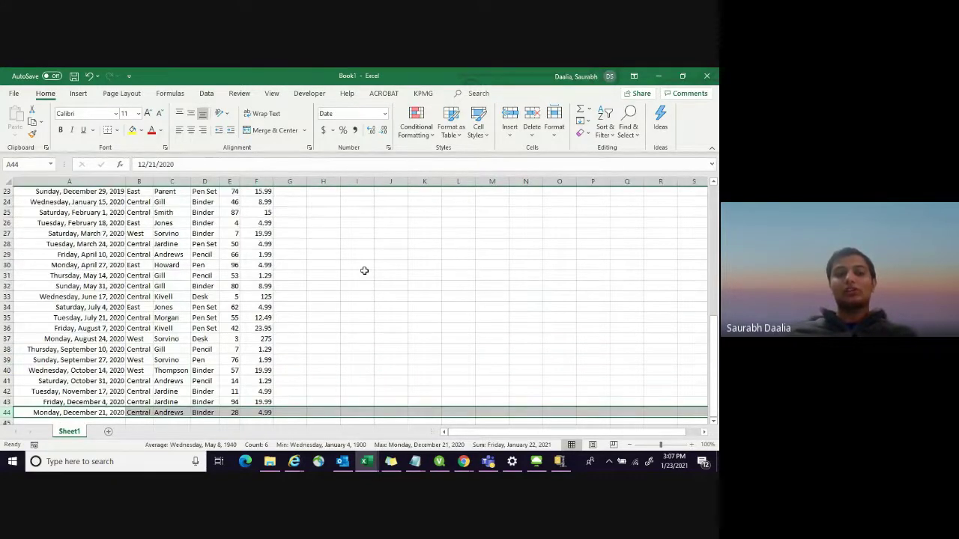
scroll(364, 270, up, 8)
click(372, 232)
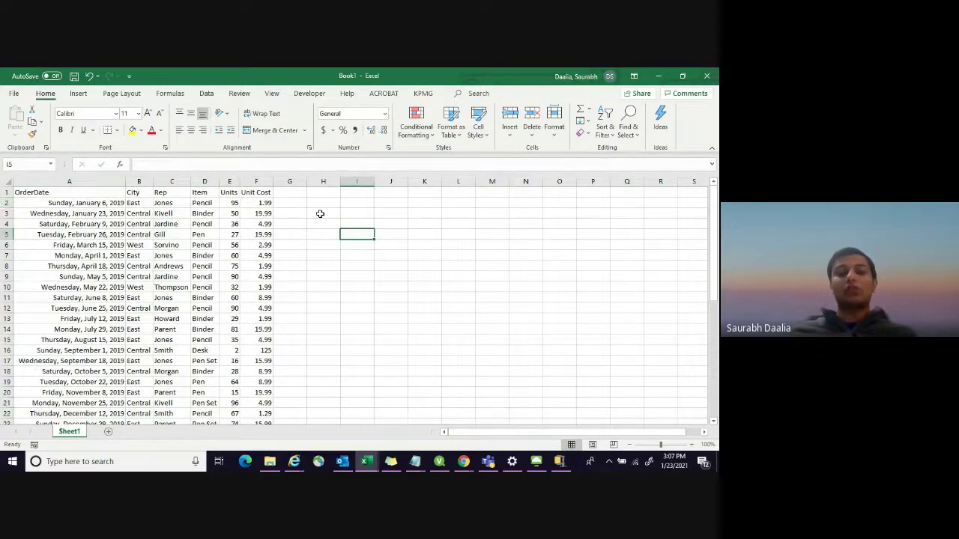
scroll(320, 215, down, 2)
scroll(319, 212, up, 2)
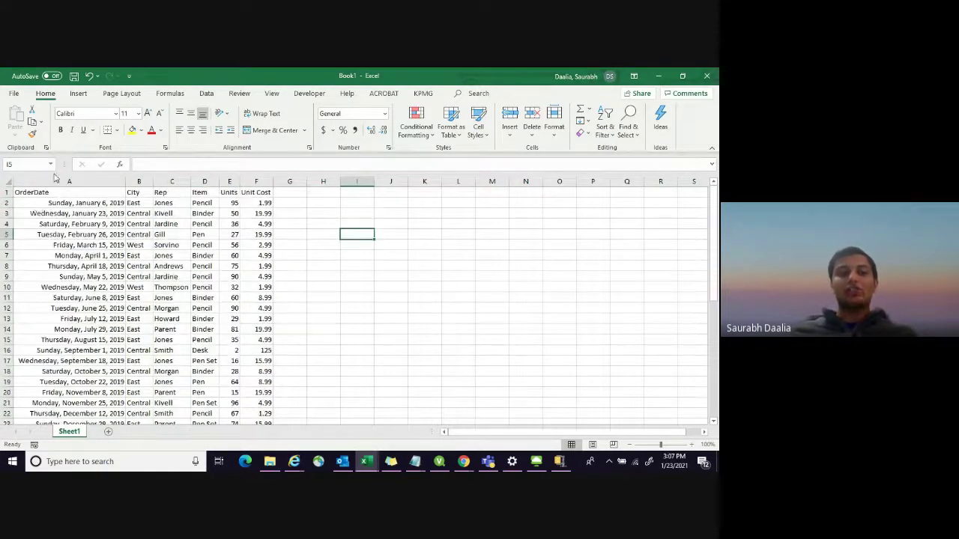
drag(53, 180, 245, 182)
click(363, 244)
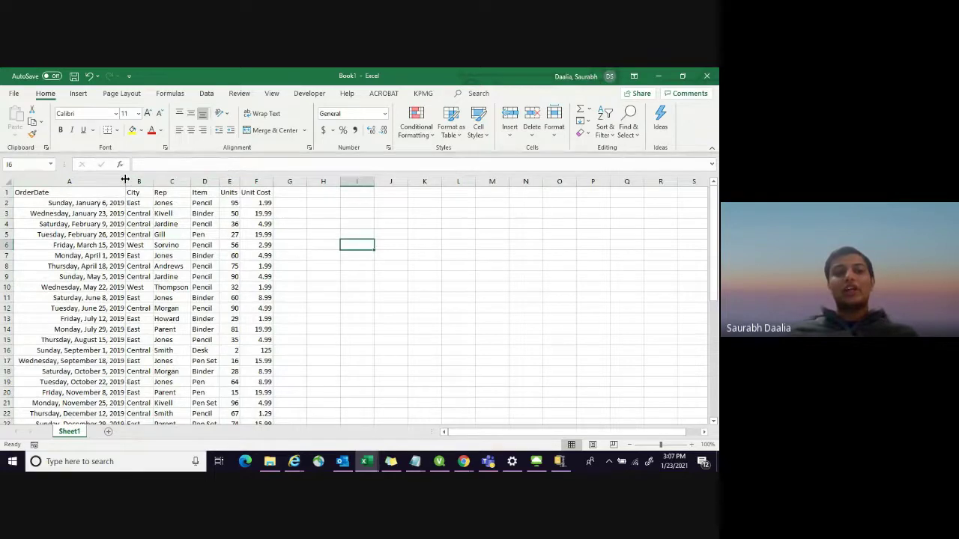
click(391, 224)
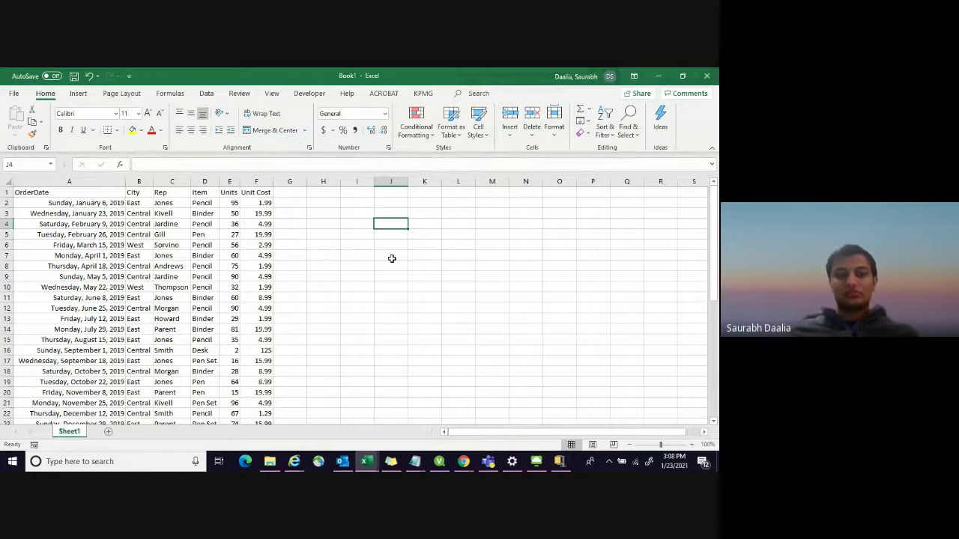
Add a "Total" header in cell G1, next to Unit Cost
click(288, 194)
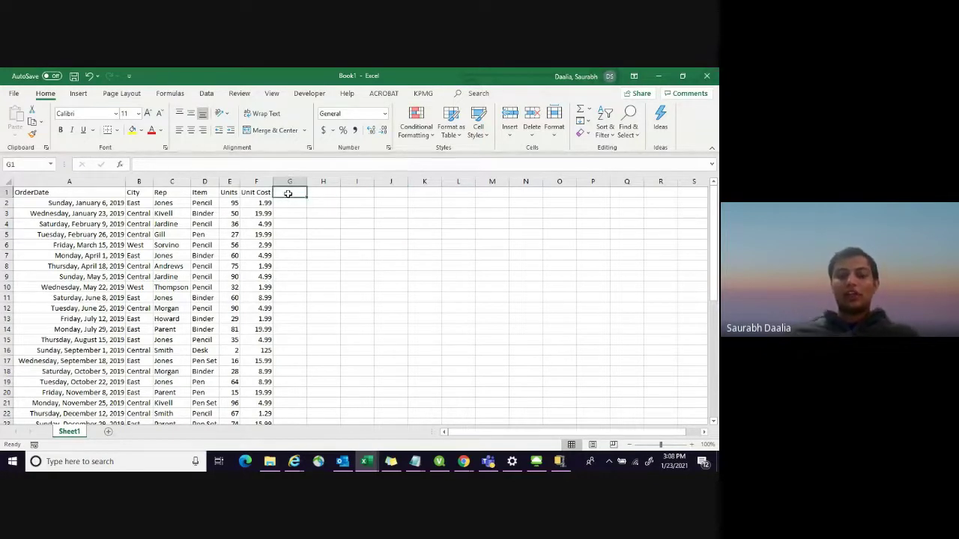
text(Tot)
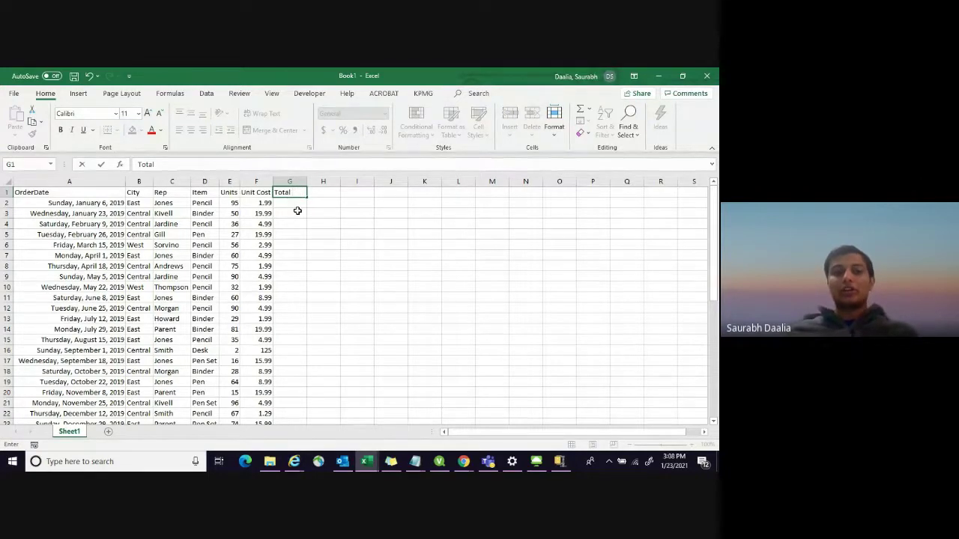
text(al)
key(Return)
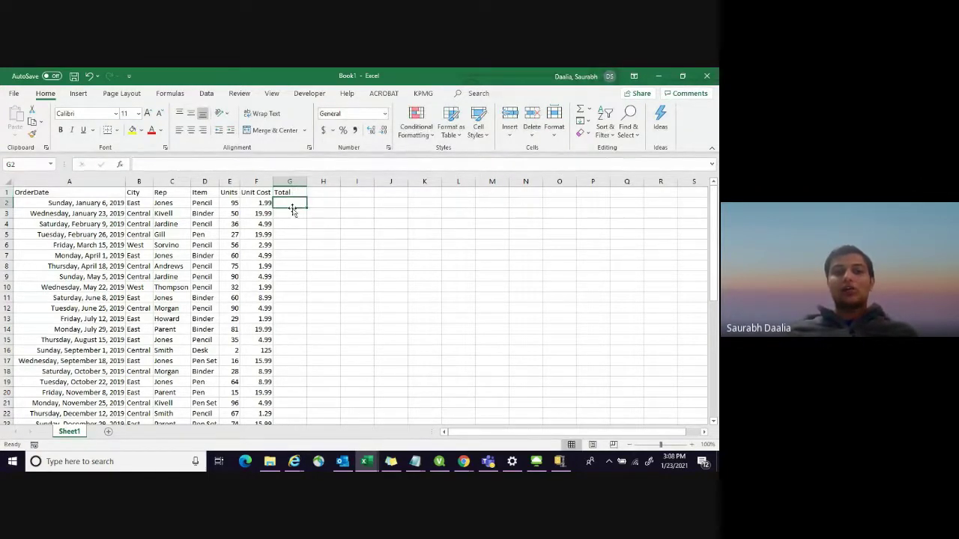
Review the first order's record in row 2, across its fields from OrderDate to Unit Cost
click(42, 204)
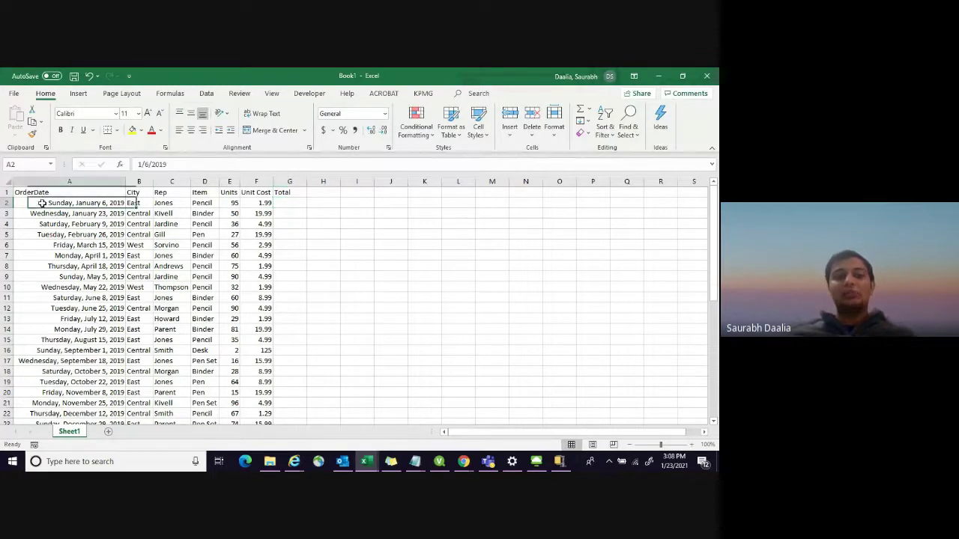
key(shift+Right)
key(shift+Right)
key(shift+Right)
key(shift+Right)
key(shift+Right)
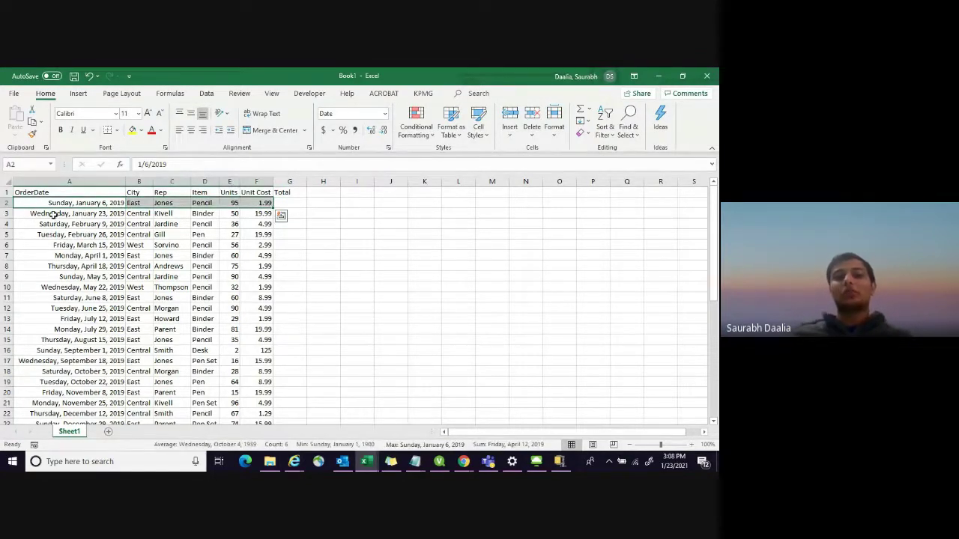
click(363, 280)
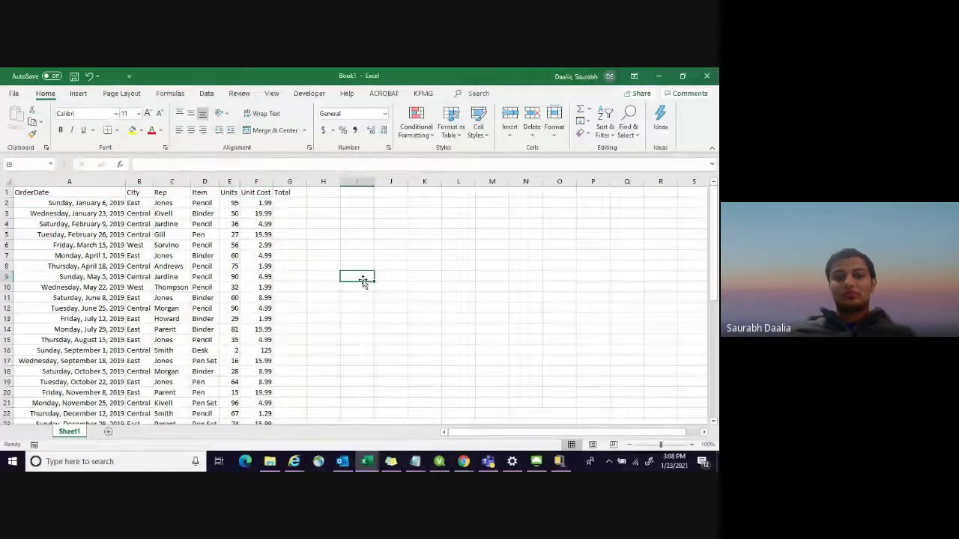
key(Up)
key(Up)
key(Up)
key(Up)
key(Up)
key(Up)
click(296, 205)
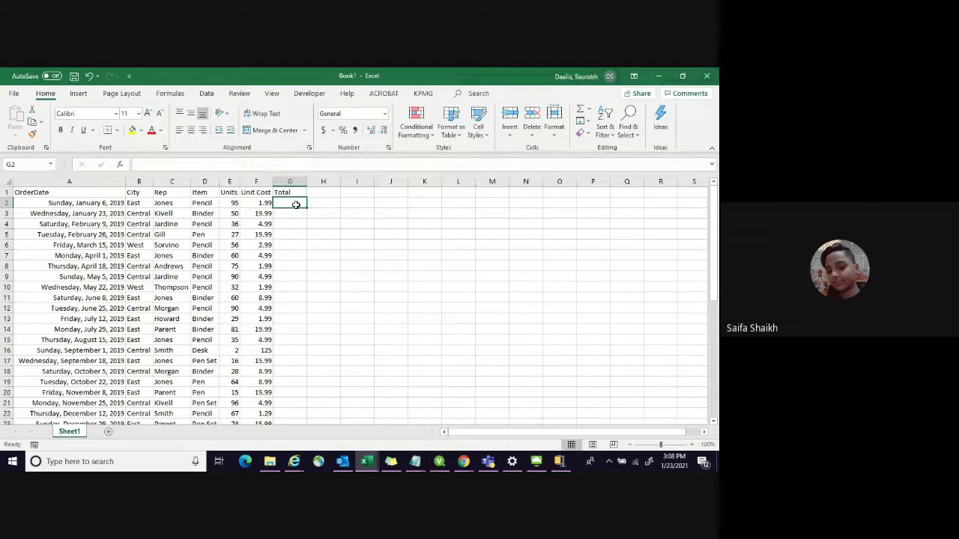
click(27, 204)
key(shift+Right)
key(shift+Right)
key(shift+Right)
key(shift+Right)
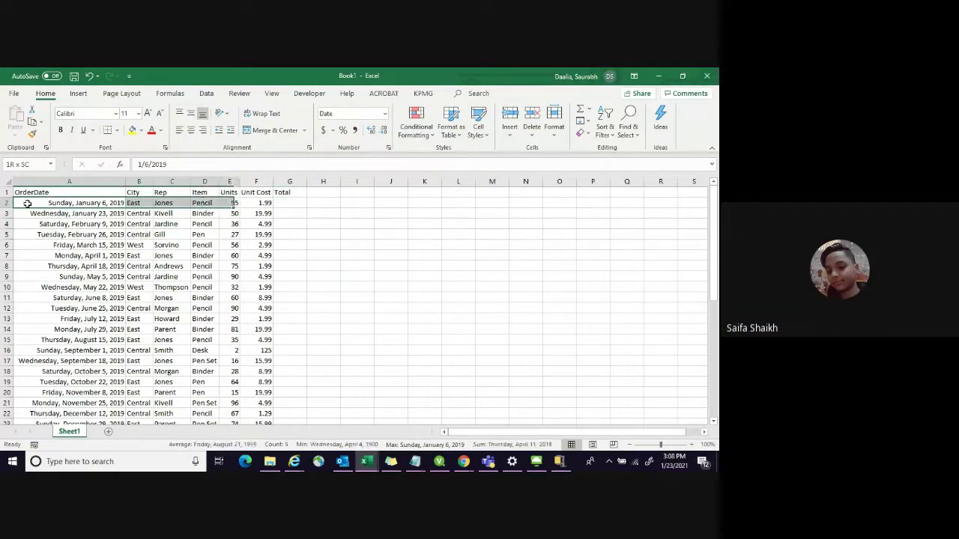
click(417, 244)
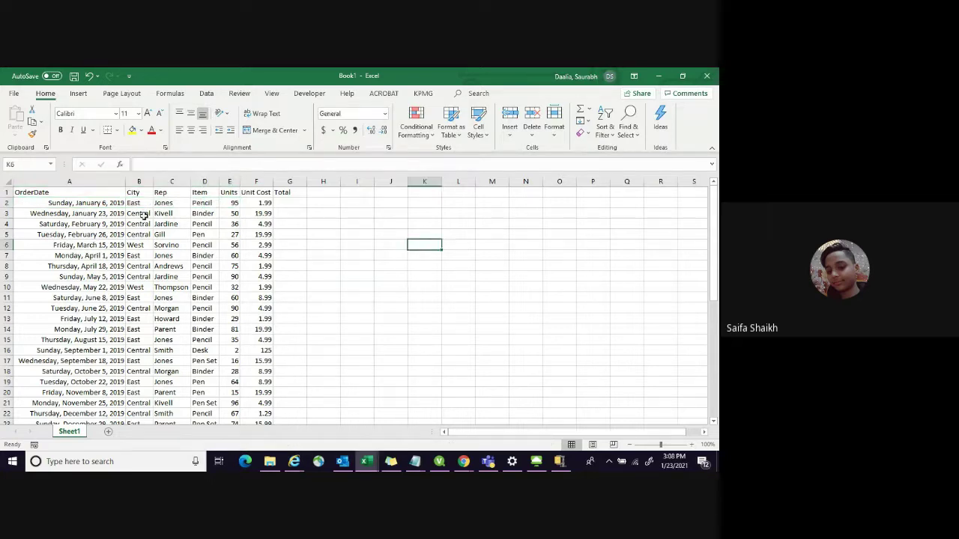
Inspect the first order's Item and Units cells and its empty Total cell
click(89, 204)
click(298, 205)
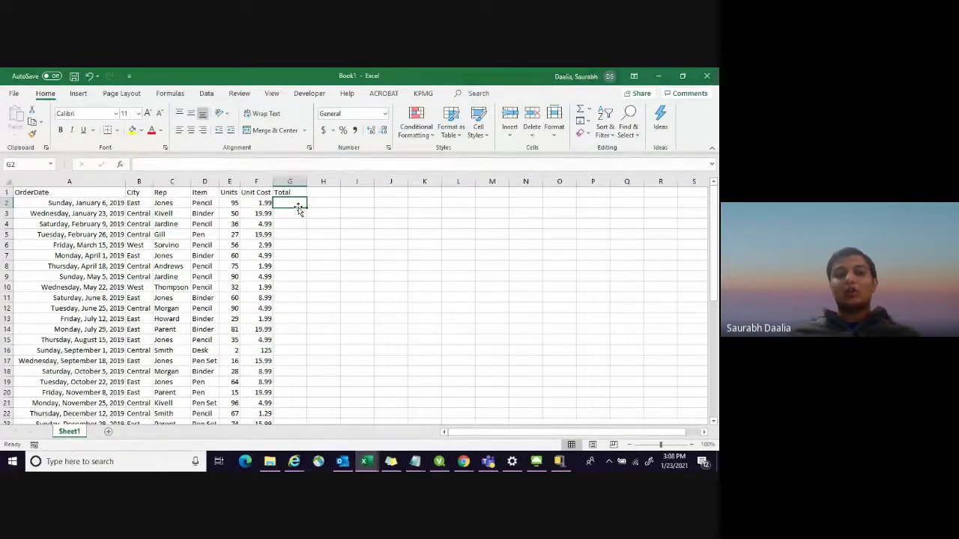
click(226, 203)
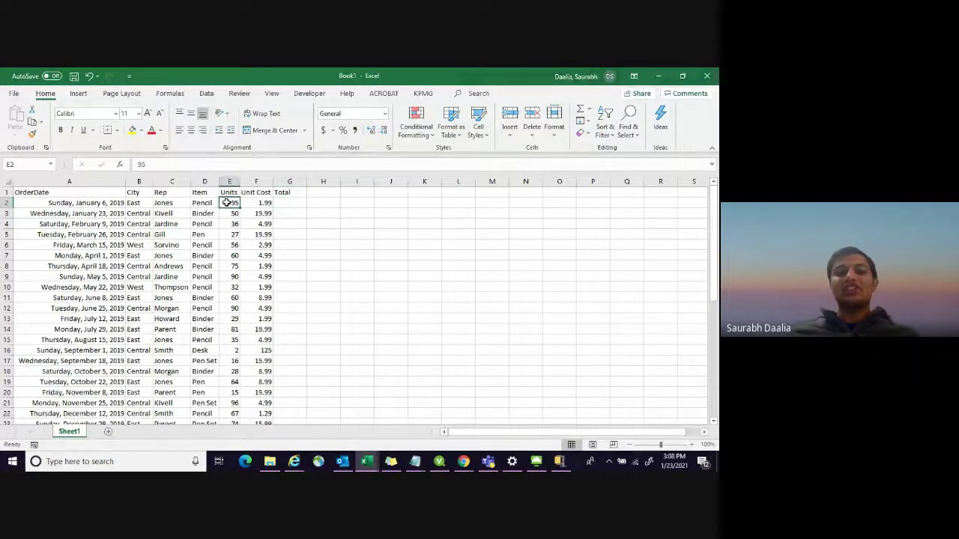
click(212, 203)
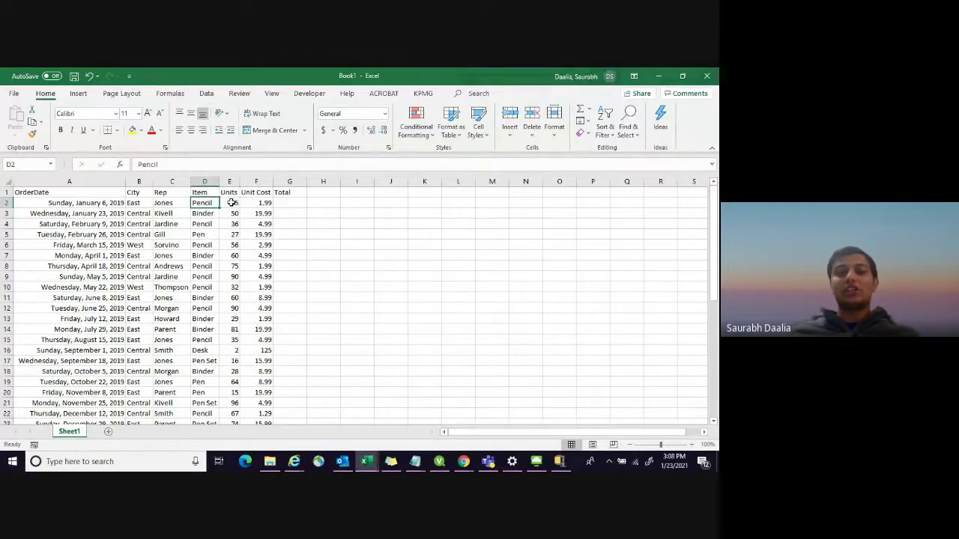
click(232, 203)
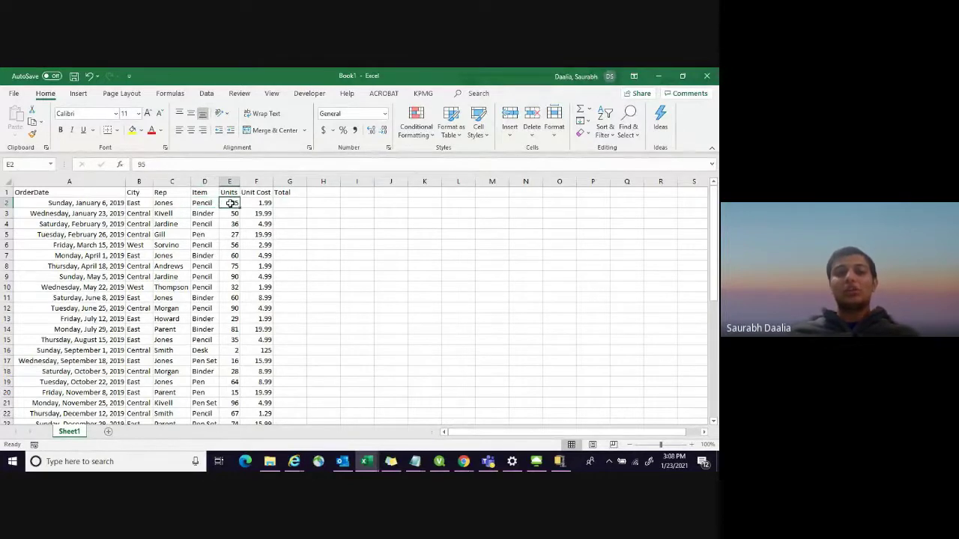
click(206, 203)
Set the first order's Unit Cost in cell F2 to 2
click(259, 205)
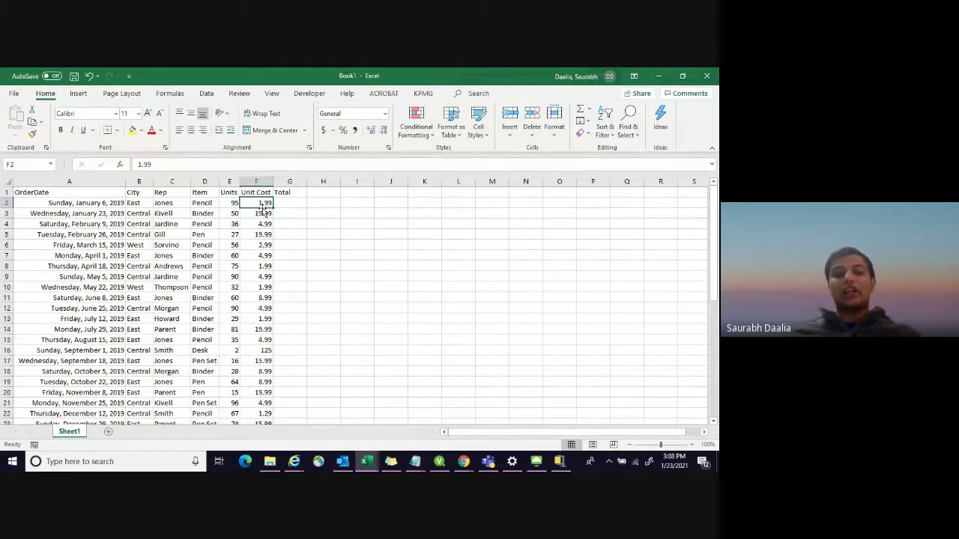
text(2)
click(341, 245)
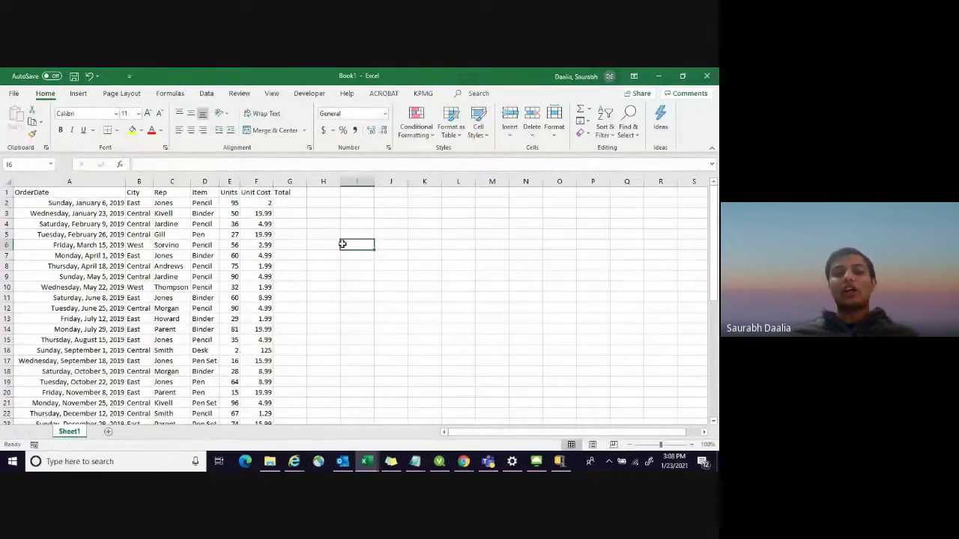
Enter the formula =(F2*E2) in cell G2 to multiply the first order's Unit Cost by its Units
click(287, 204)
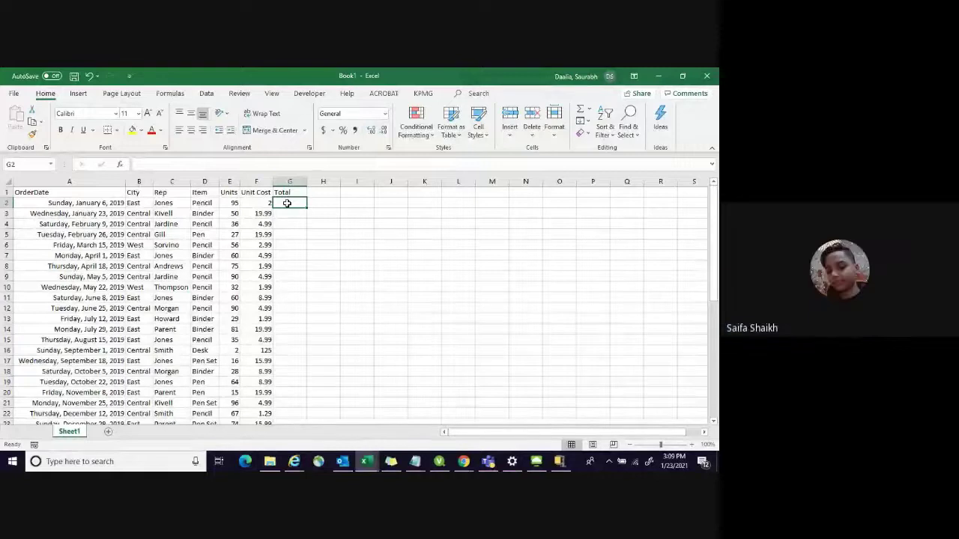
text(=()
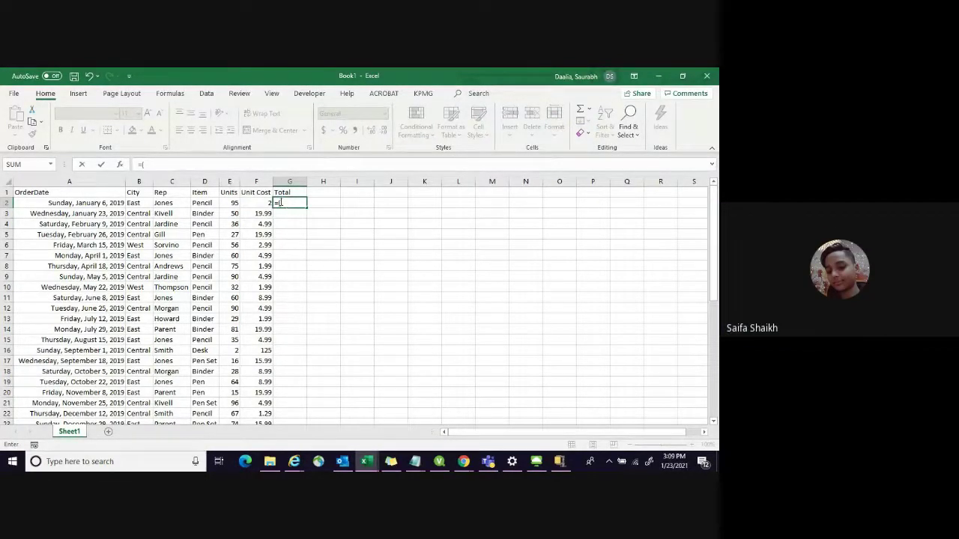
click(262, 203)
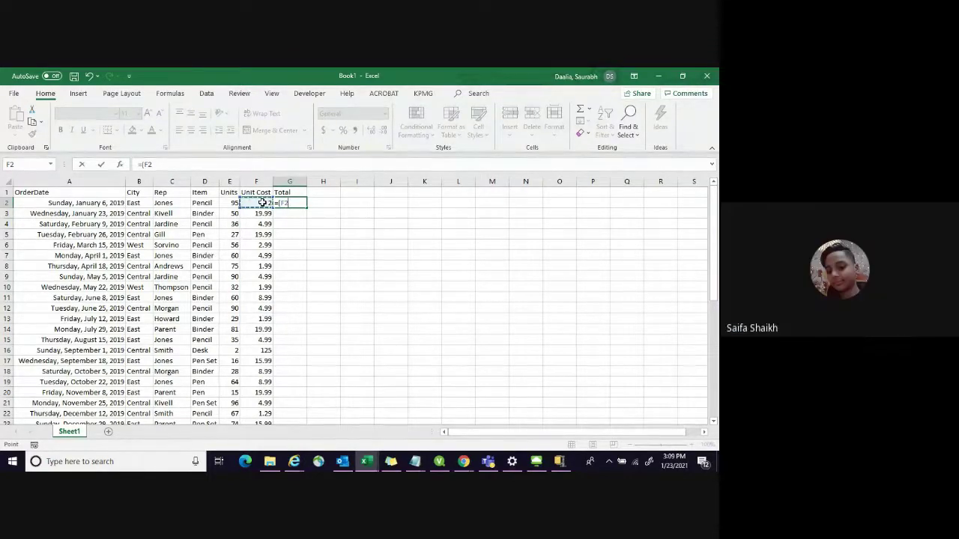
text(*)
click(227, 203)
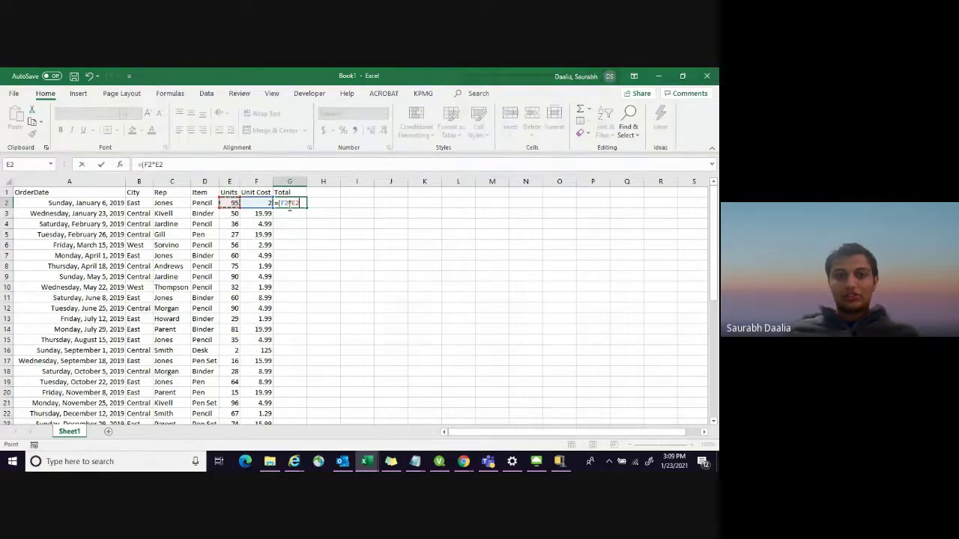
key(Return)
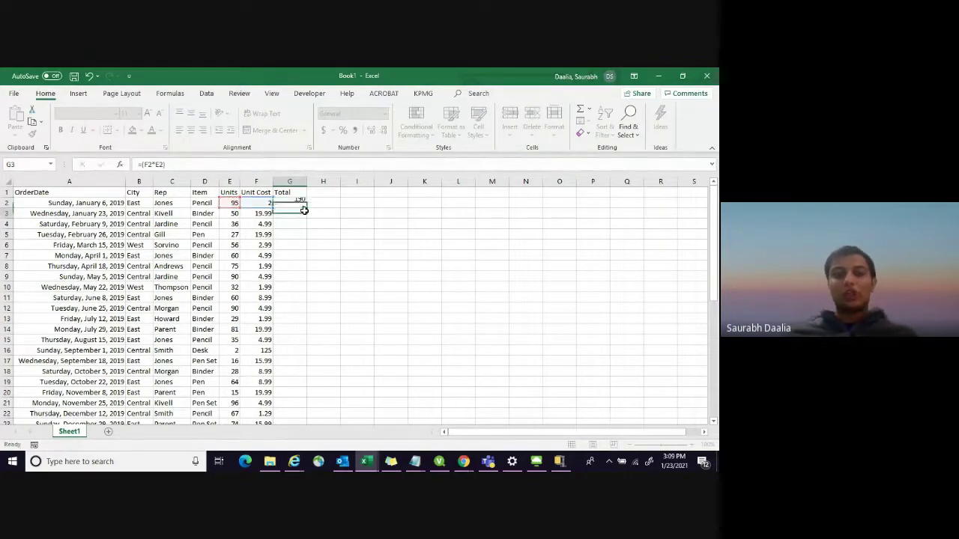
Check the Total formula in G2 against the first order's Units and Unit Cost cells
click(290, 202)
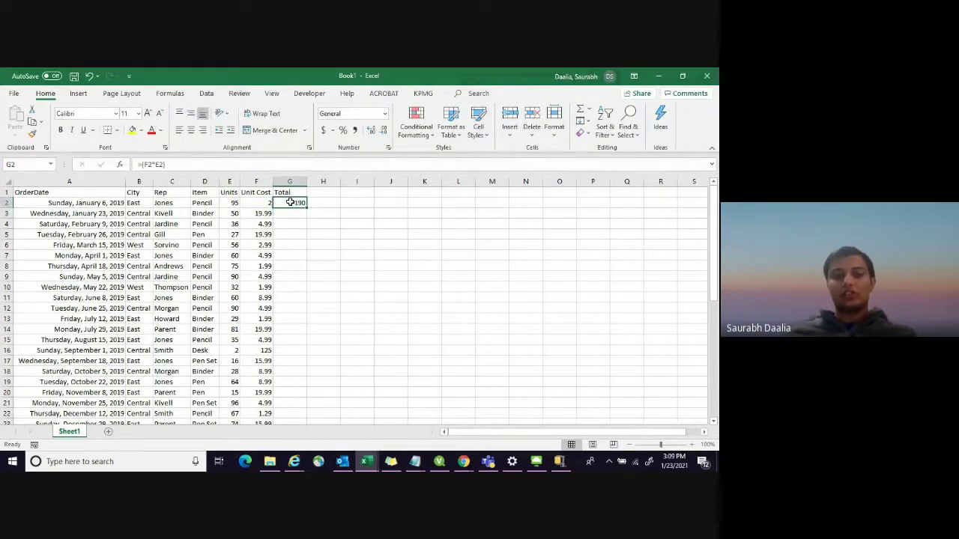
click(232, 203)
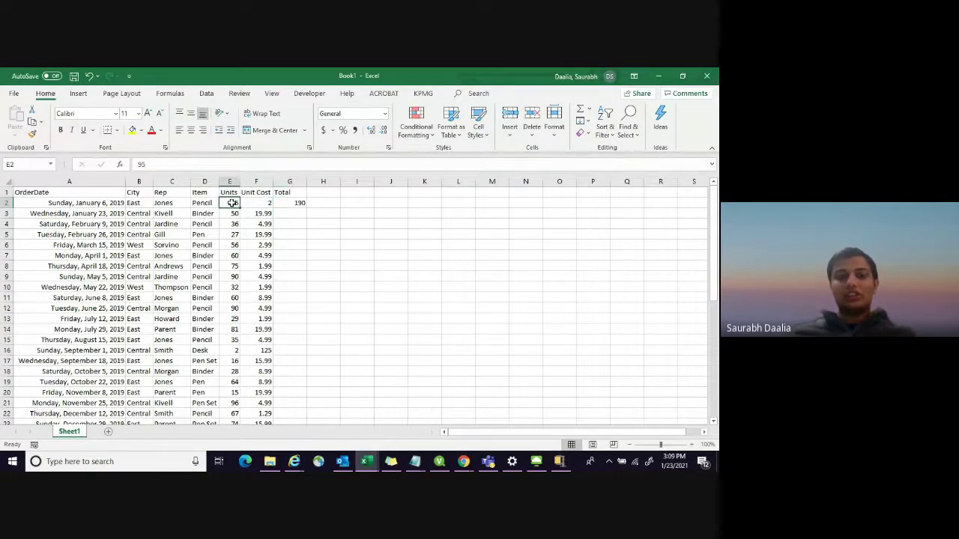
click(260, 203)
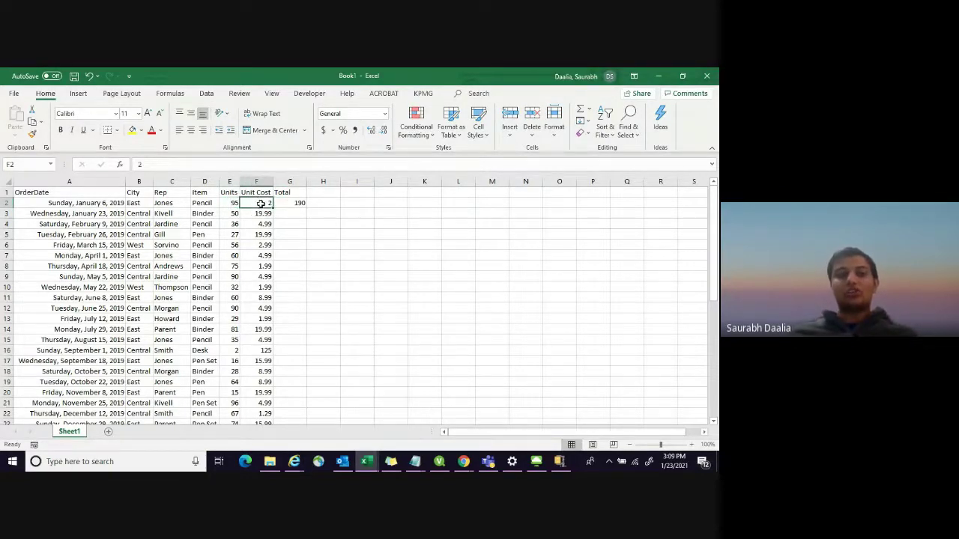
click(233, 202)
click(260, 202)
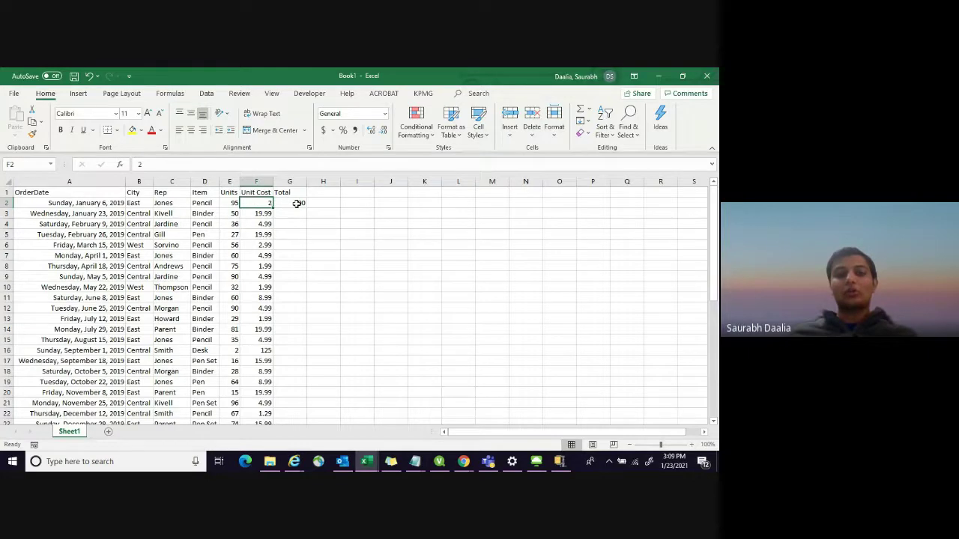
click(298, 203)
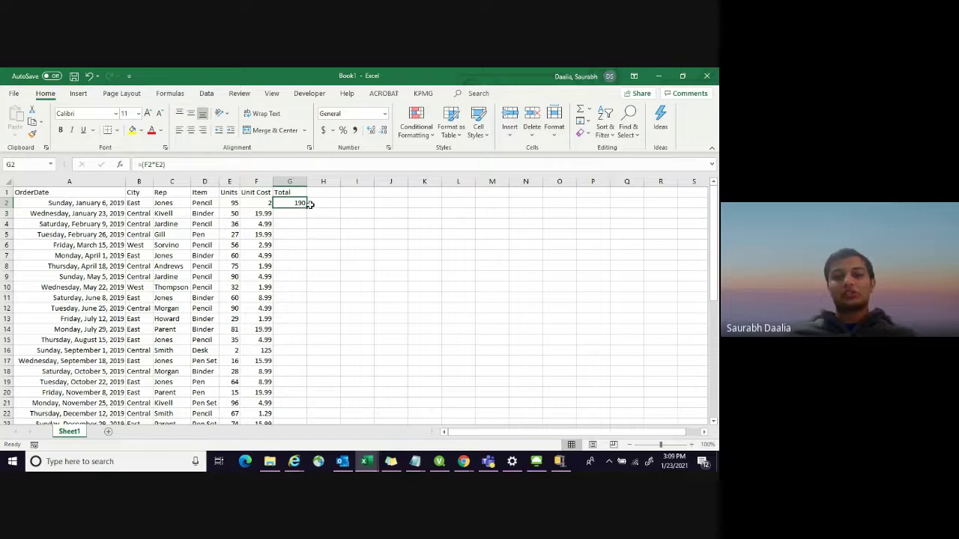
Fill the Total formula from G2 down to the last order in G44
drag(310, 204, 303, 409)
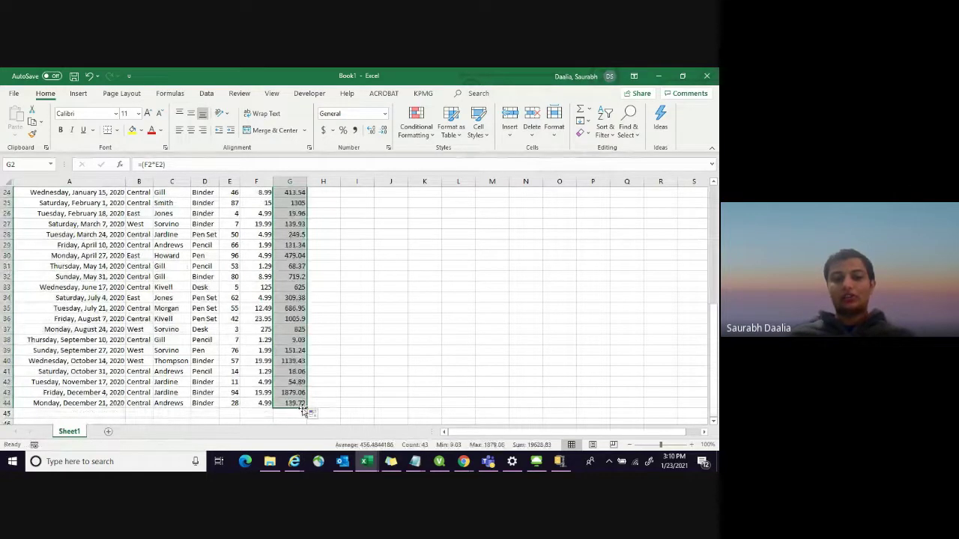
scroll(369, 263, up, 4)
scroll(369, 263, up, 4)
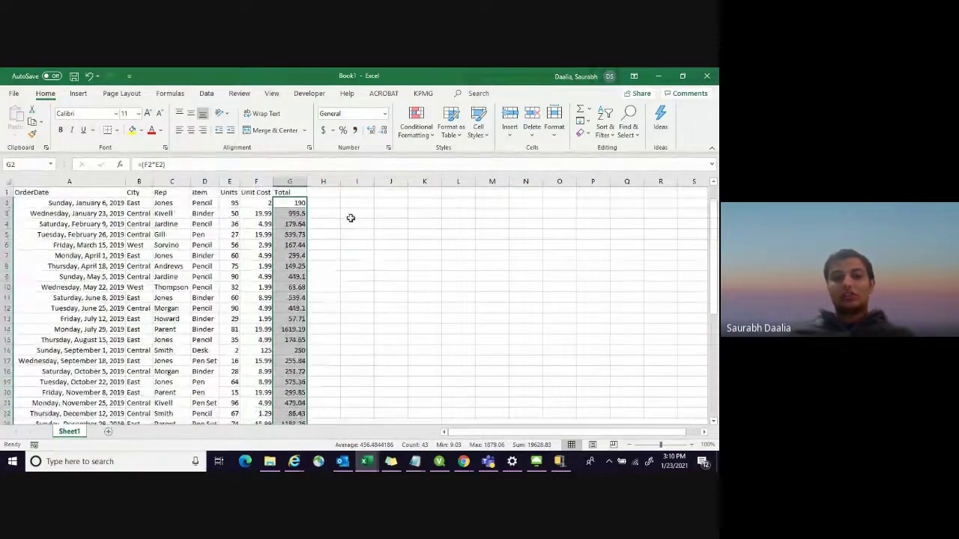
click(336, 203)
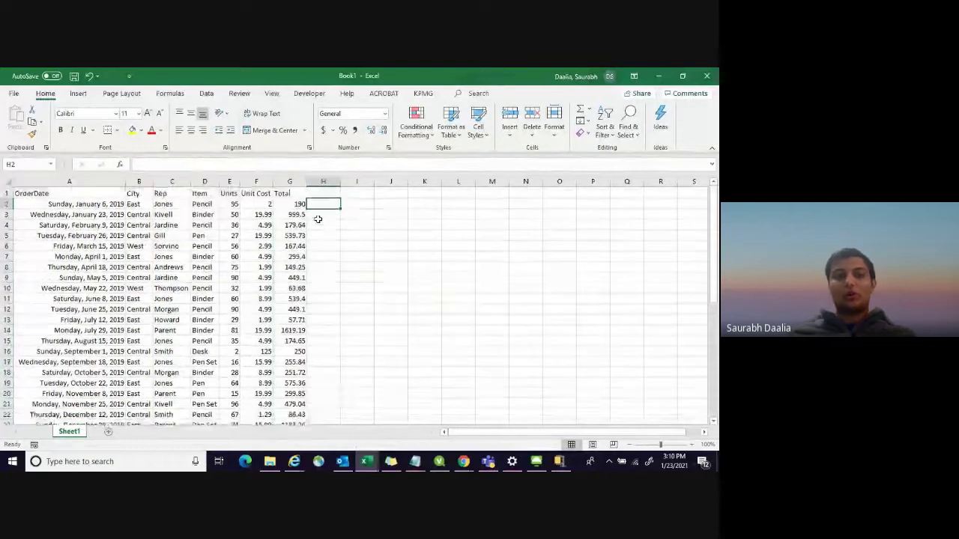
click(359, 236)
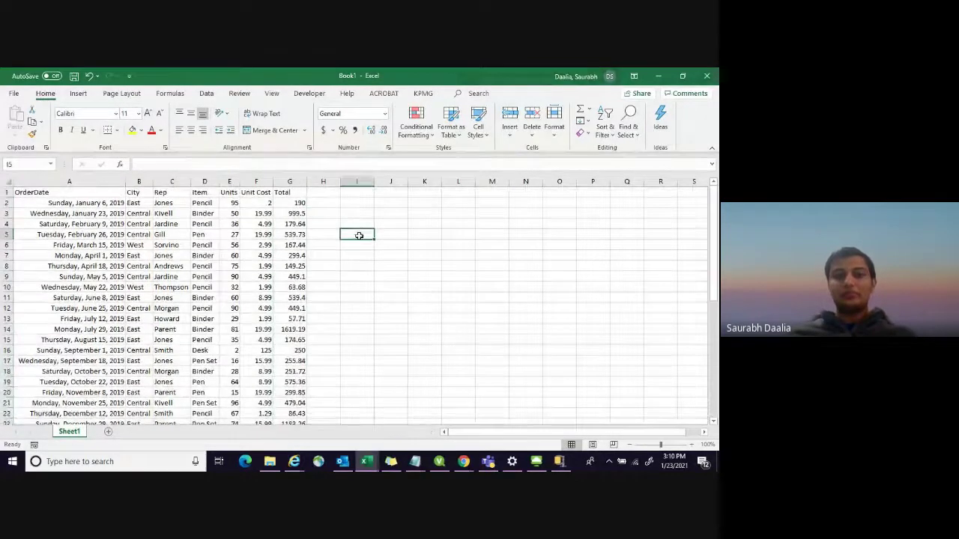
Make the header row A1:G1, from OrderDate to Total, bold
click(25, 193)
key(shift+Right)
key(shift+Right)
key(shift+Right)
key(shift+Right)
key(shift+Right)
key(shift+Right)
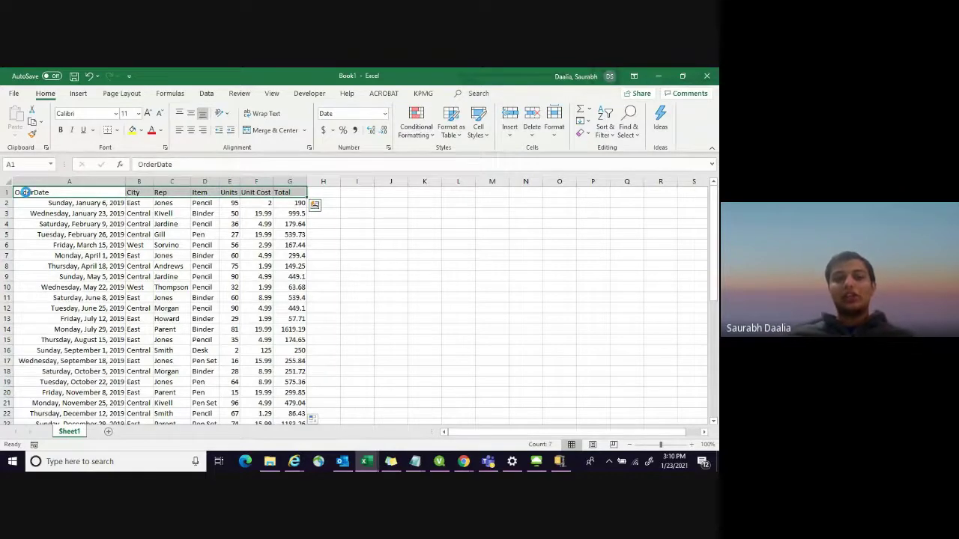
key(ctrl+b)
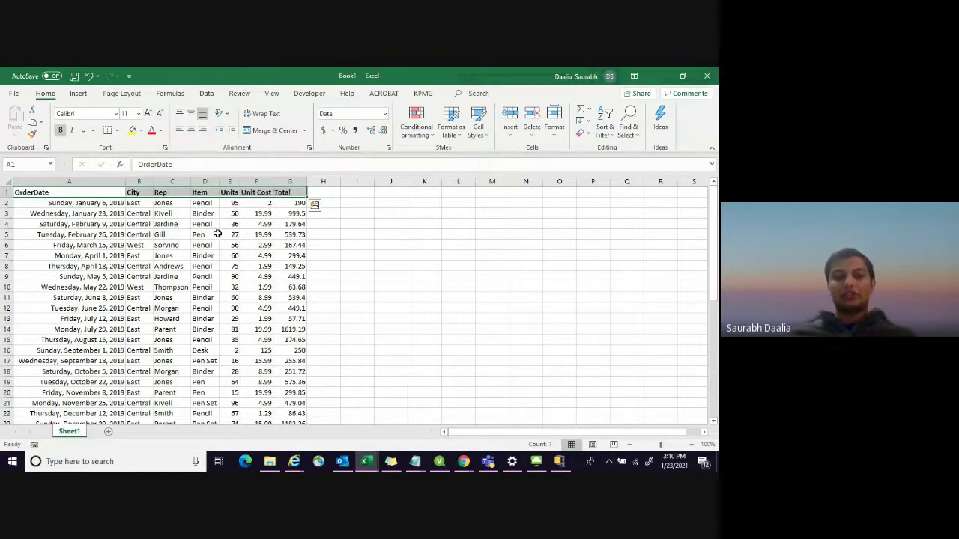
click(380, 259)
scroll(361, 259, down, 1)
scroll(362, 259, up, 1)
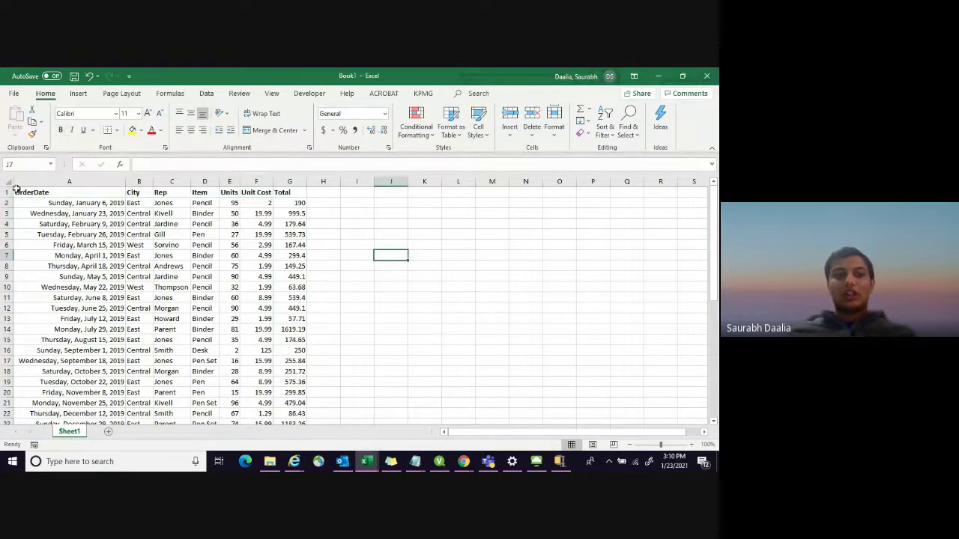
Fill the header cells A1:G1 with yellow
click(24, 192)
key(ctrl+shift+Right)
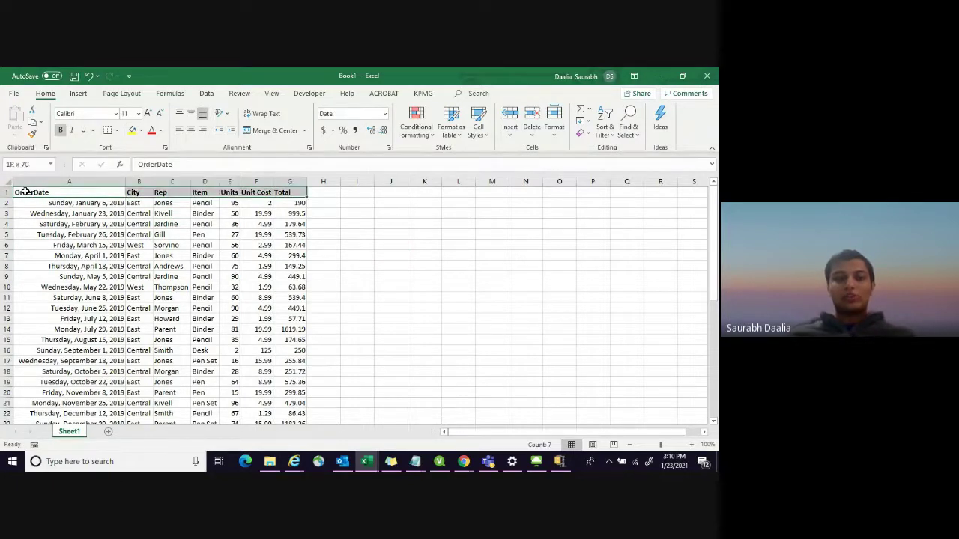
click(132, 130)
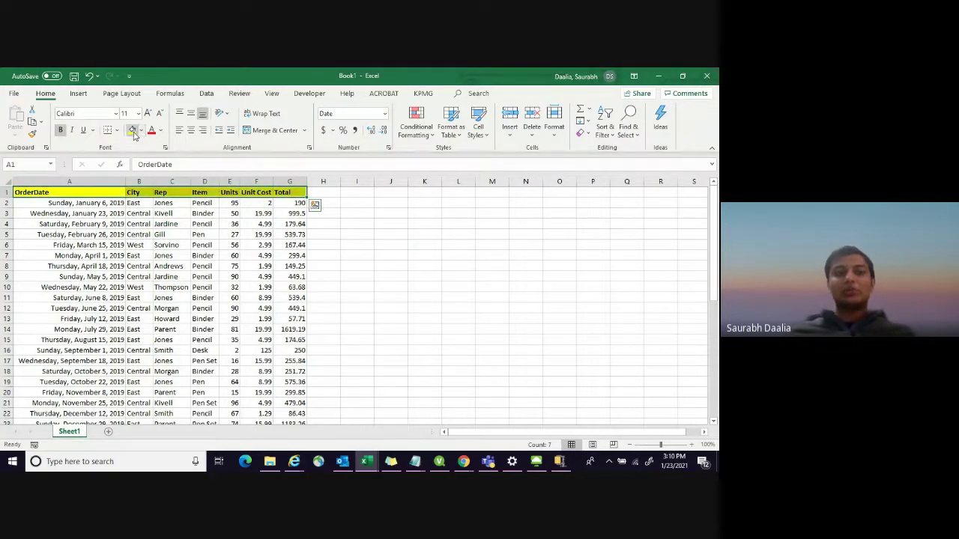
click(399, 276)
scroll(399, 276, down, 9)
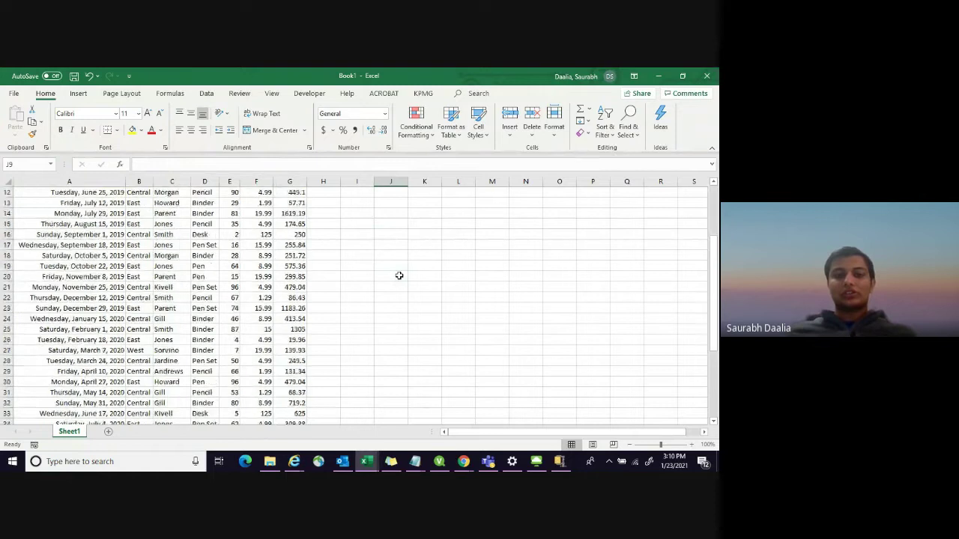
scroll(398, 274, up, 9)
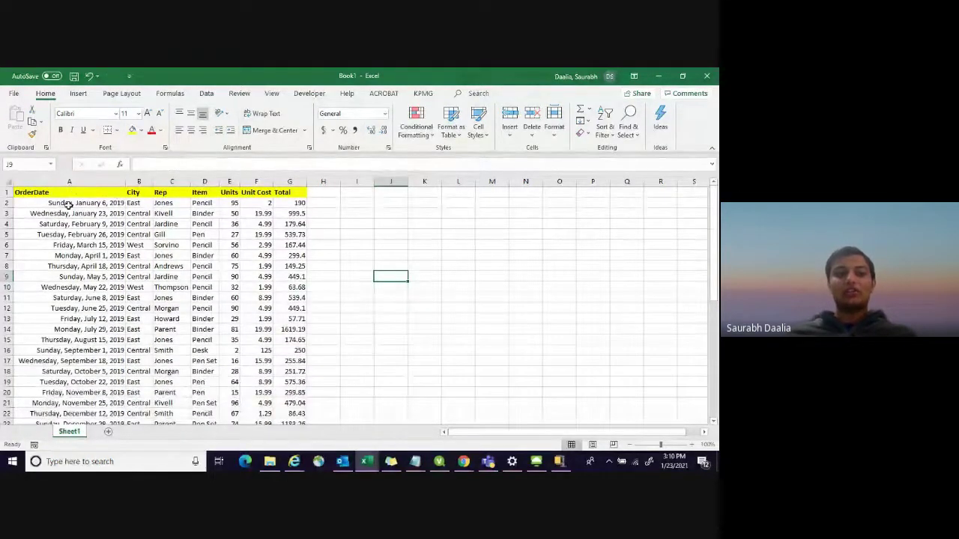
Review the orders from first to last, checking the range of dates in the OrderDate column
scroll(68, 205, down, 8)
scroll(90, 225, down, 1)
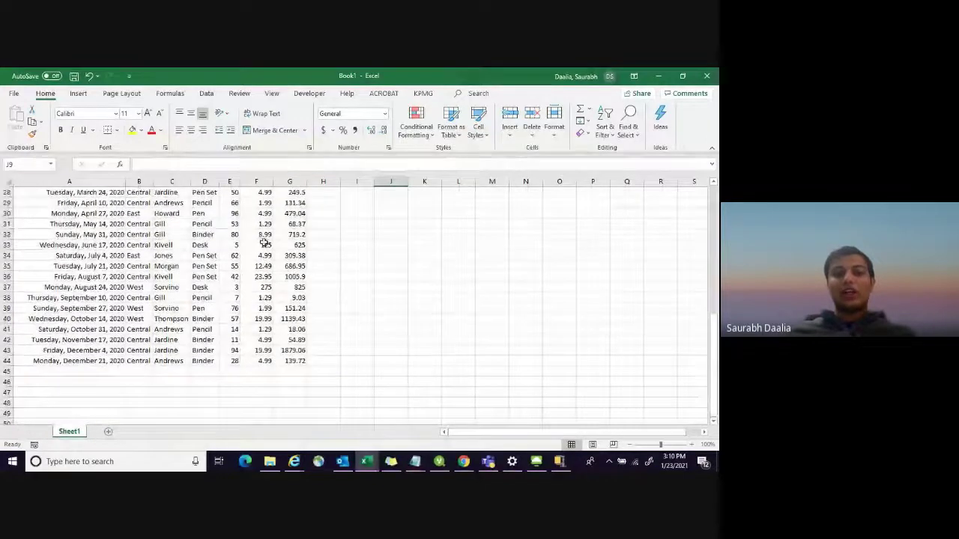
scroll(300, 247, up, 9)
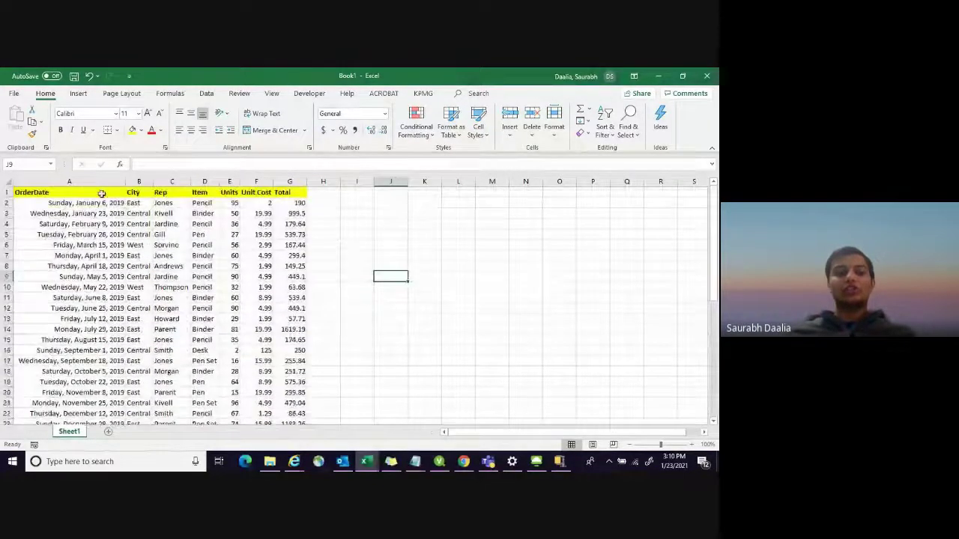
click(93, 203)
key(ctrl+shift+Down)
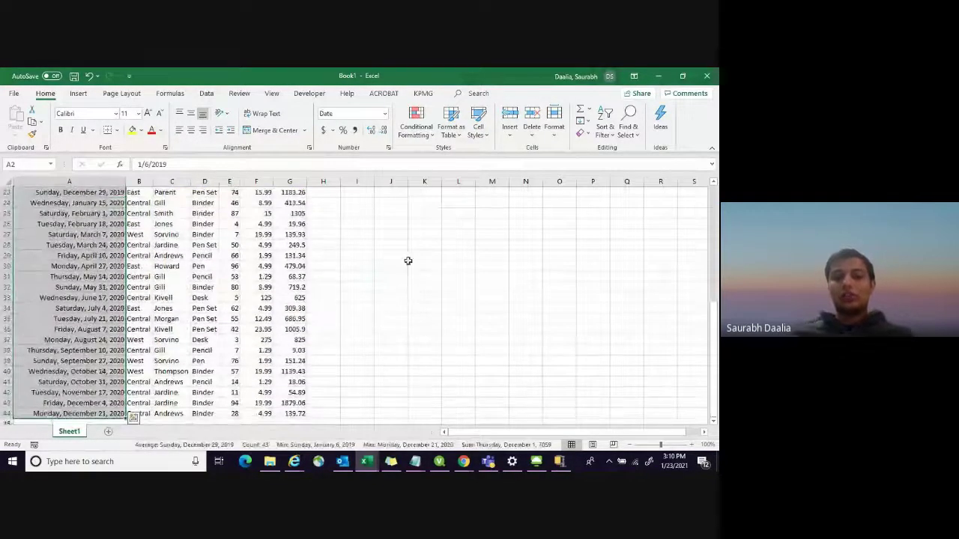
scroll(336, 310, up, 7)
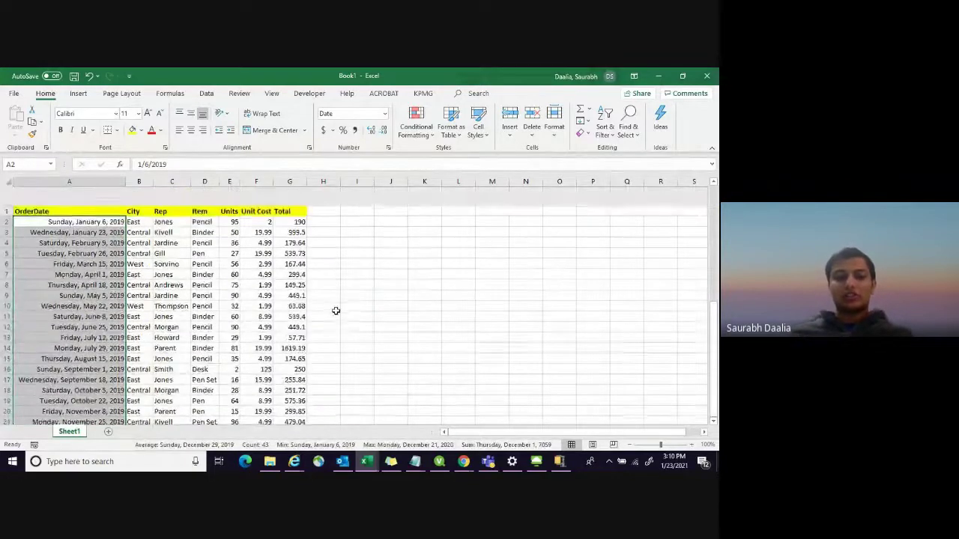
click(336, 309)
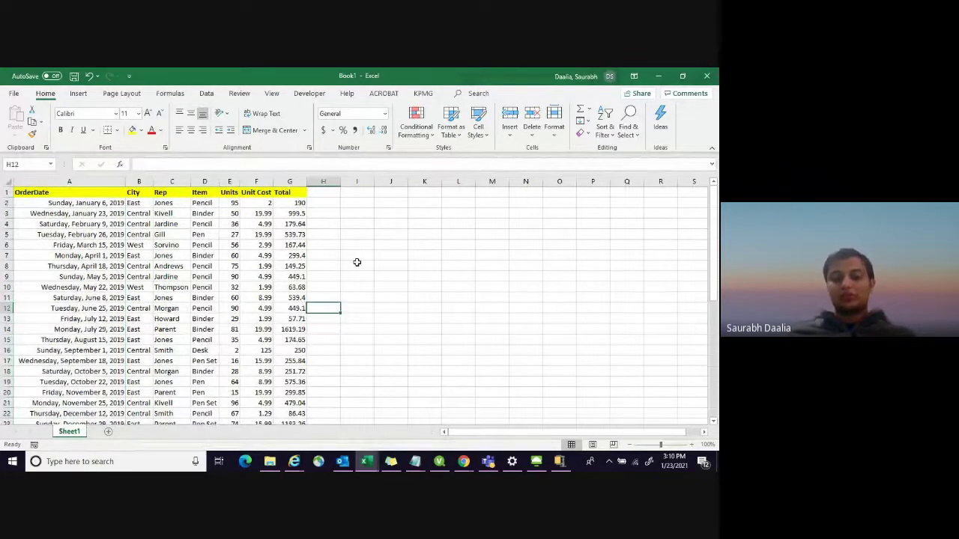
Enter the label "Total till Date" in F45 below the last order and widen column F to fit it
scroll(357, 262, down, 1)
scroll(357, 263, down, 10)
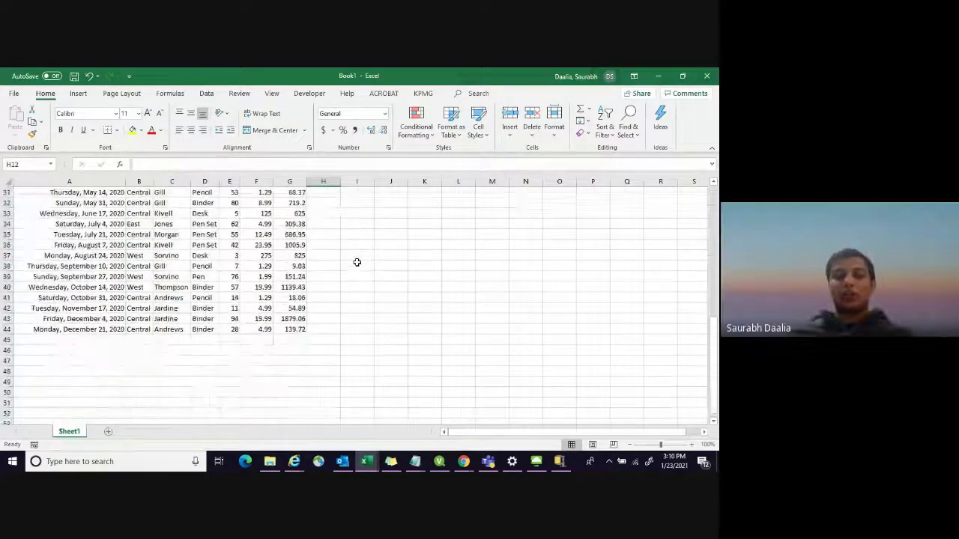
click(288, 342)
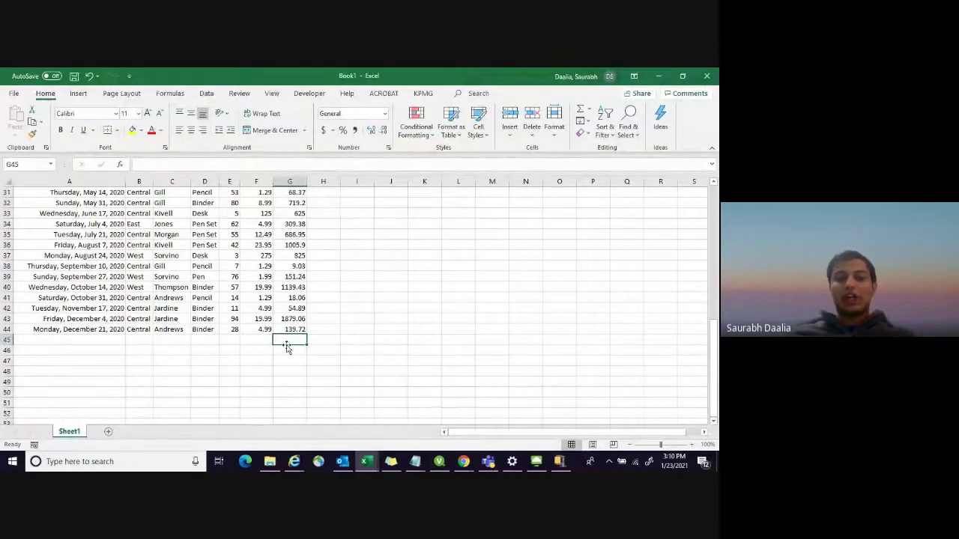
click(252, 342)
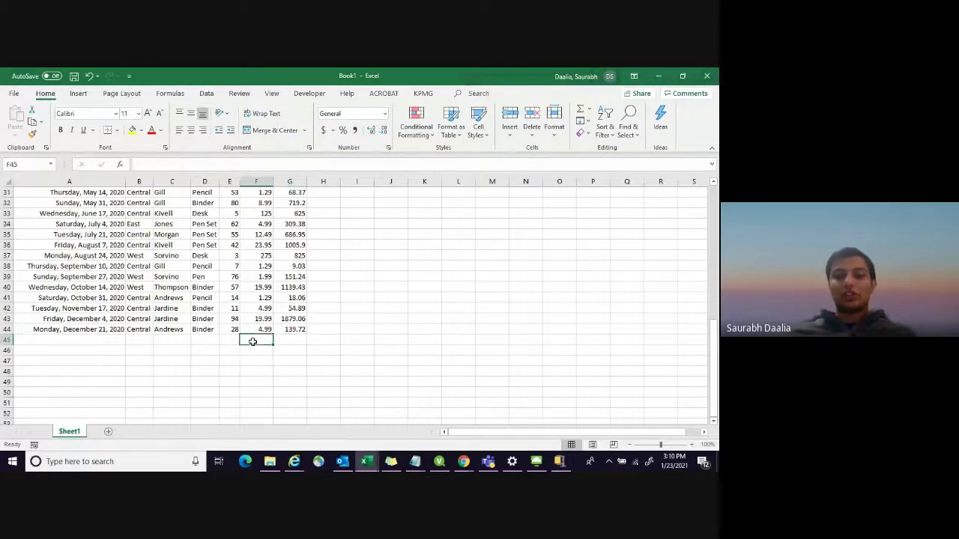
text(Total)
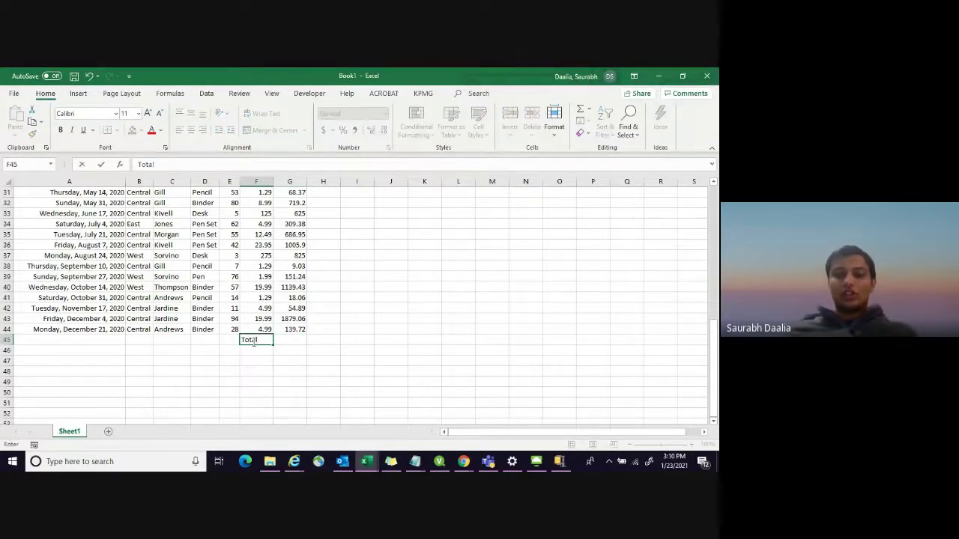
text( till Date)
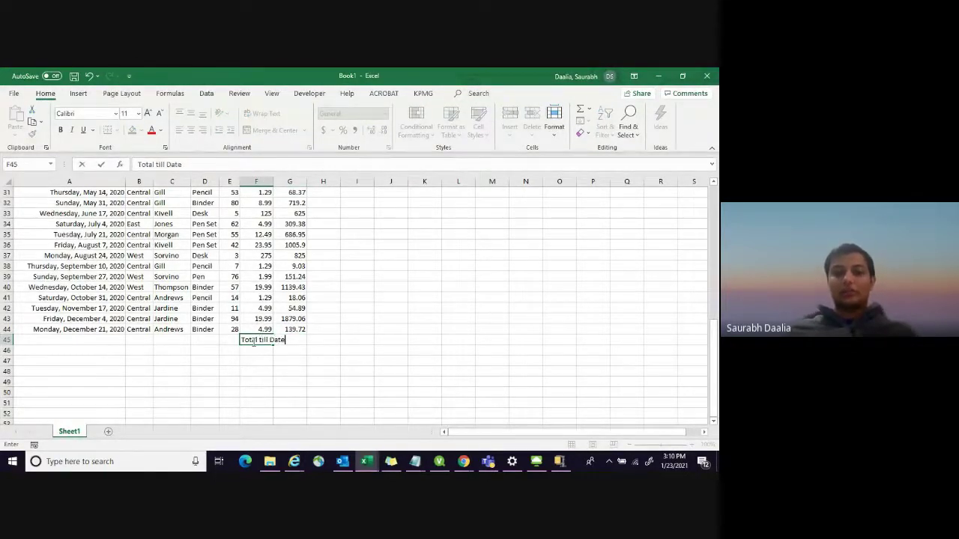
key(Return)
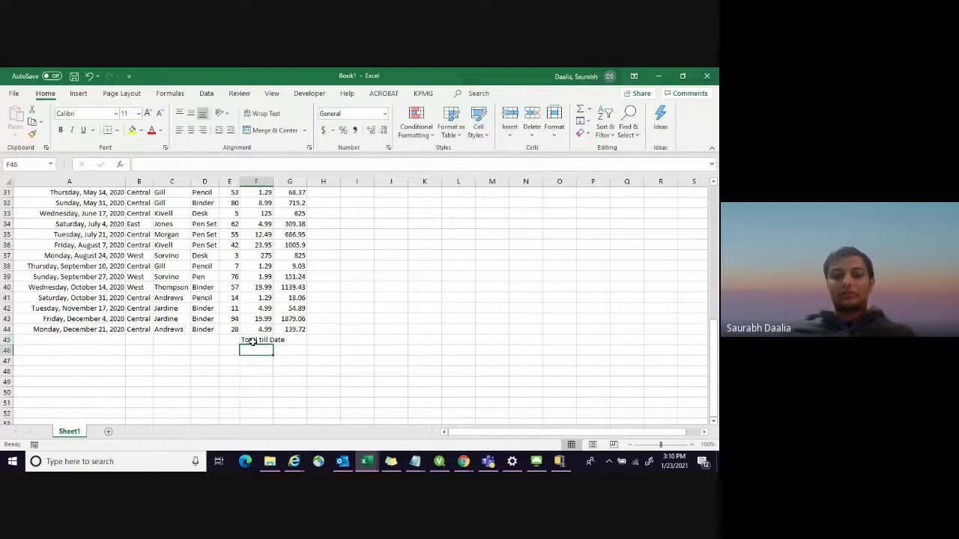
double_click(274, 178)
Enter the formula =SUM(G2:G44) in G45 to add up the totals of all orders
click(310, 342)
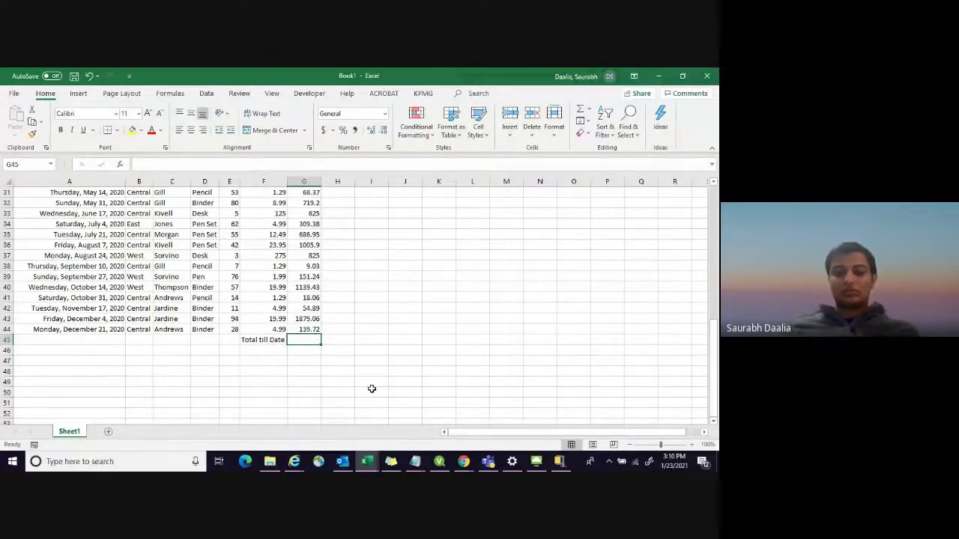
text(=SUM)
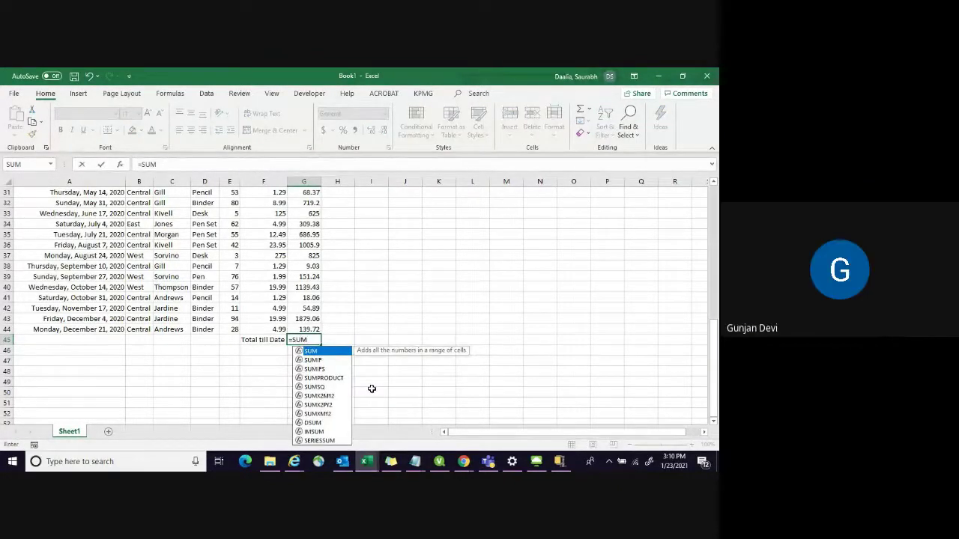
text(()
key(Up)
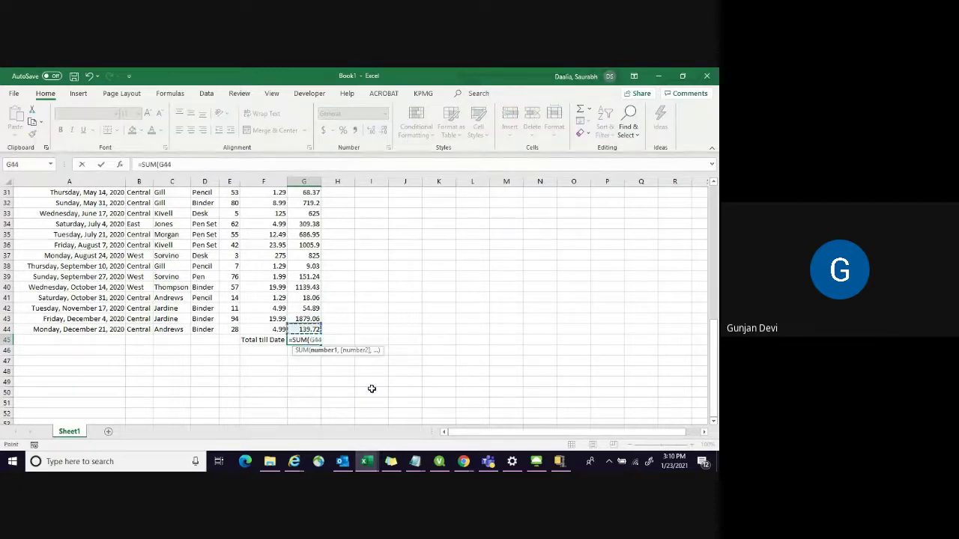
key(ctrl+shift+Up)
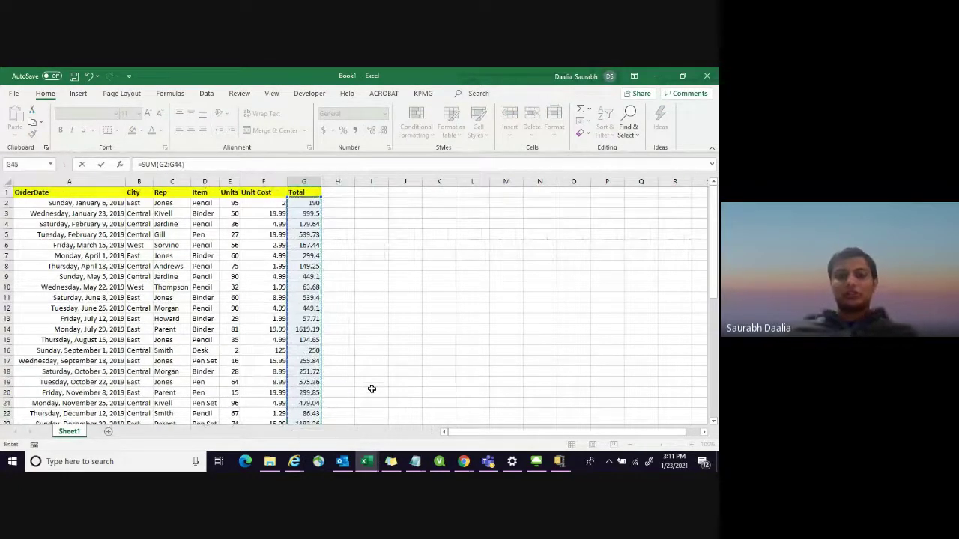
key(Return)
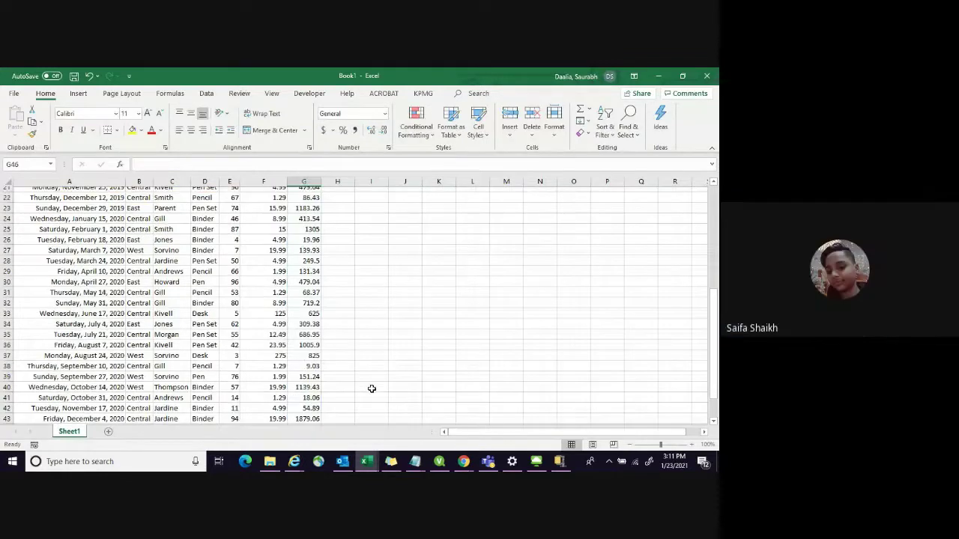
Copy the "Total till Date" label and its value from F45:G45 to L5:M5, and widen column L to fit the label
scroll(371, 389, down, 1)
click(274, 403)
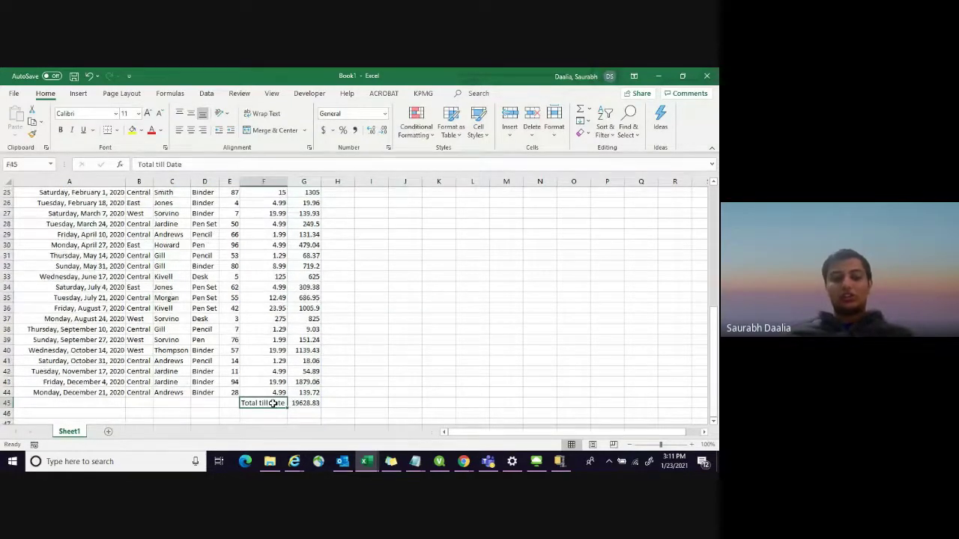
drag(273, 403, 303, 403)
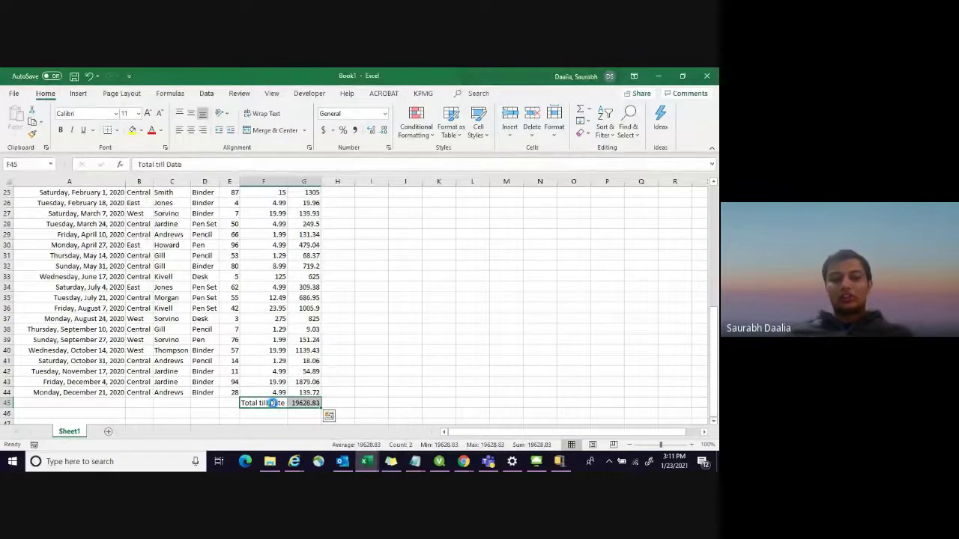
key(ctrl+c)
click(532, 271)
scroll(519, 276, up, 8)
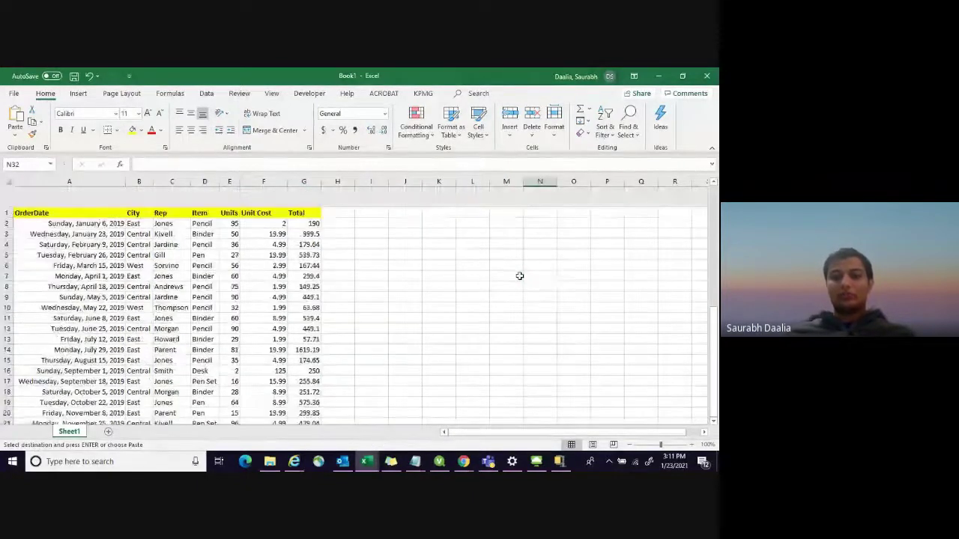
click(483, 234)
key(ctrl+v)
click(516, 274)
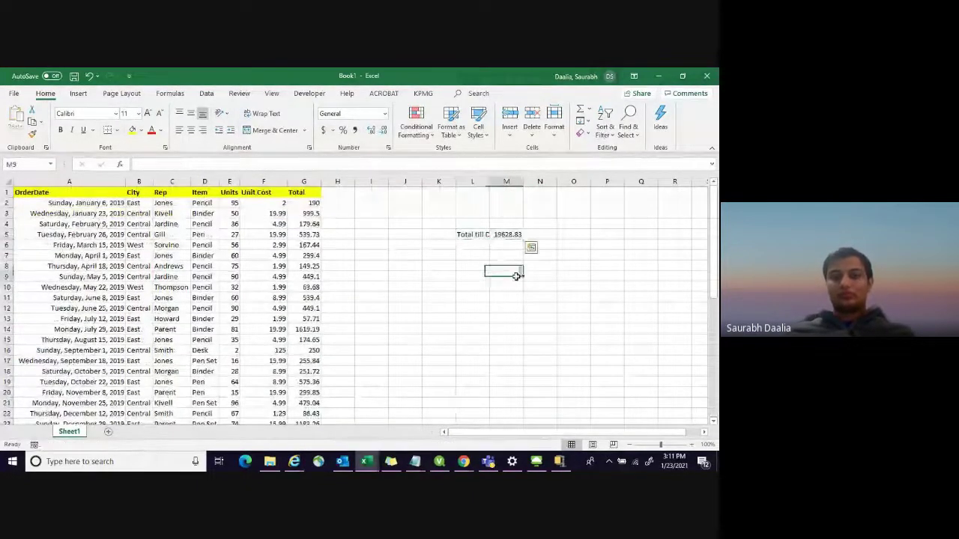
drag(491, 181, 503, 182)
click(471, 223)
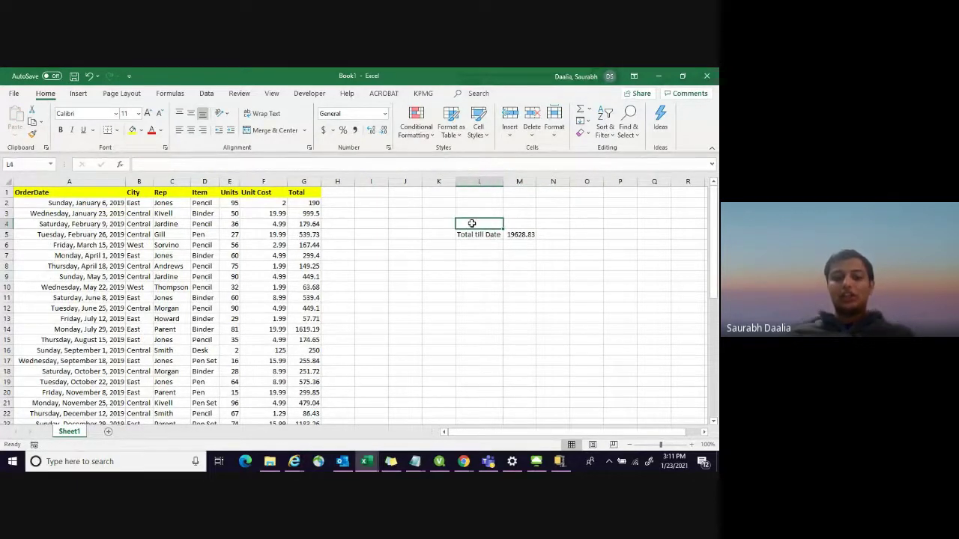
text(Rep)
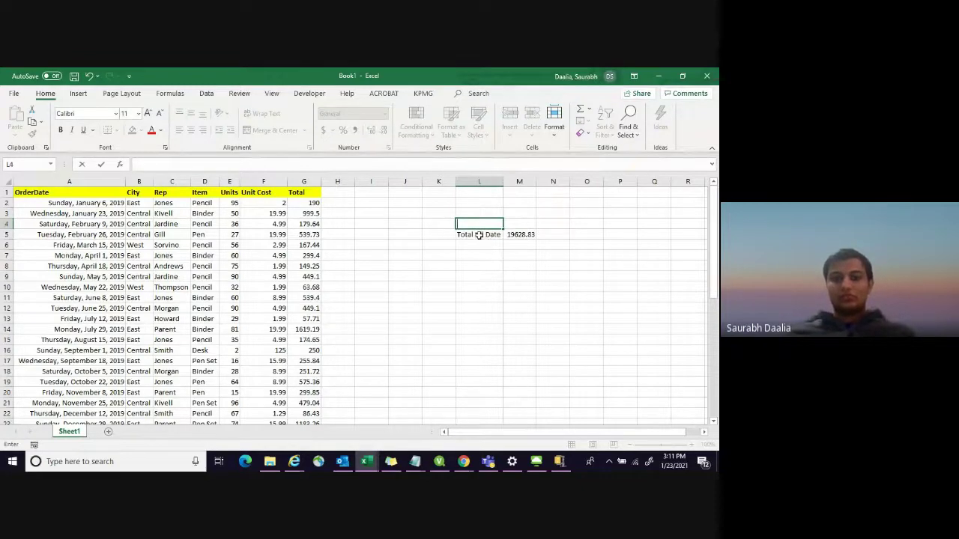
Add a new worksheet and enter the title "Report" in cell I1
drag(479, 235, 528, 234)
key(ctrl+c)
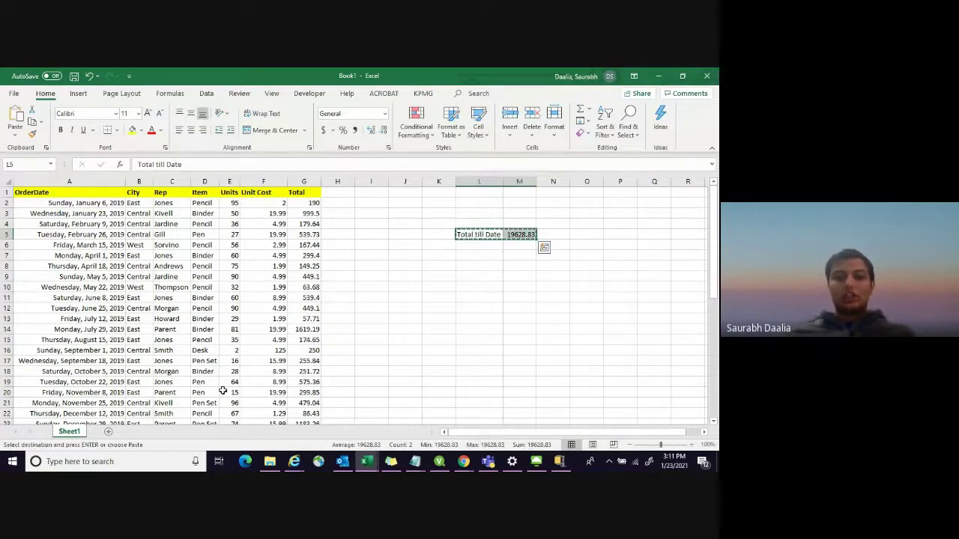
click(107, 431)
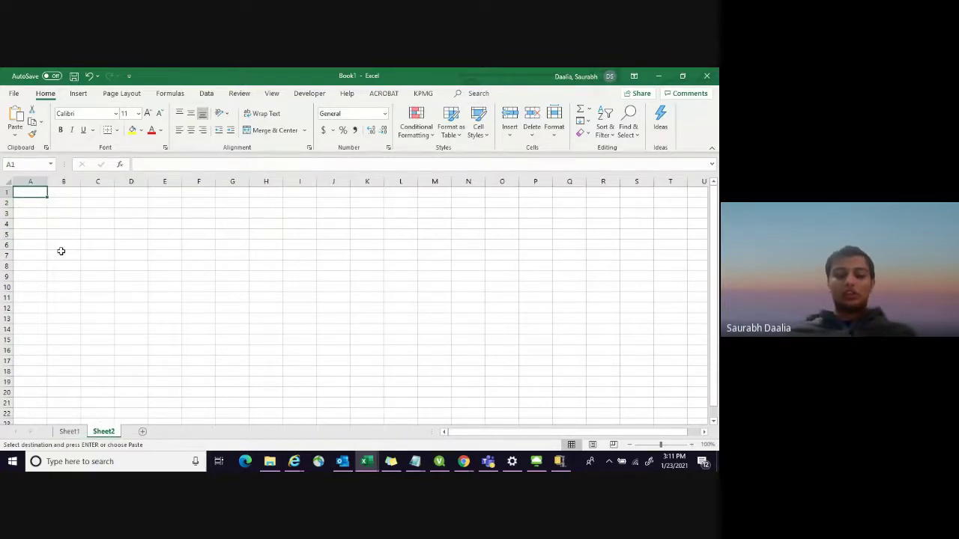
click(38, 204)
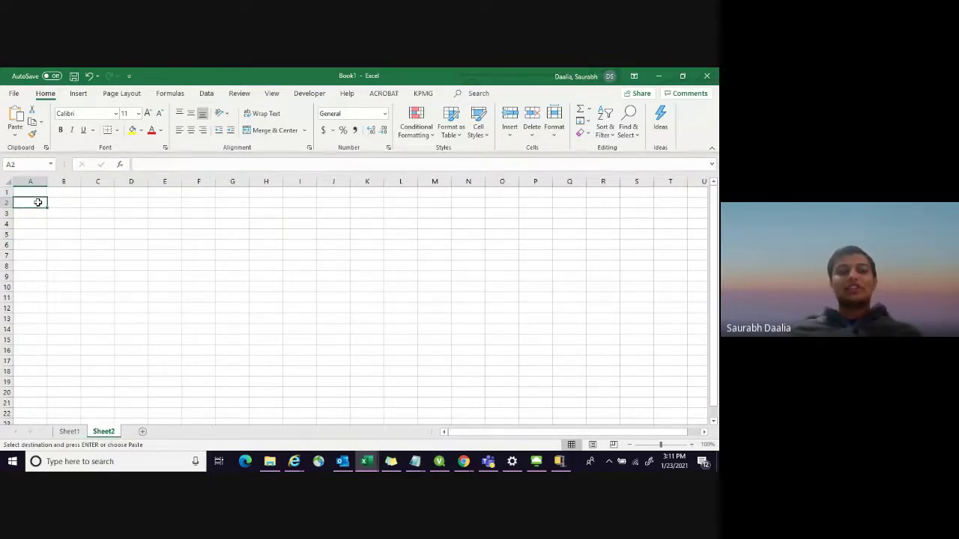
click(33, 193)
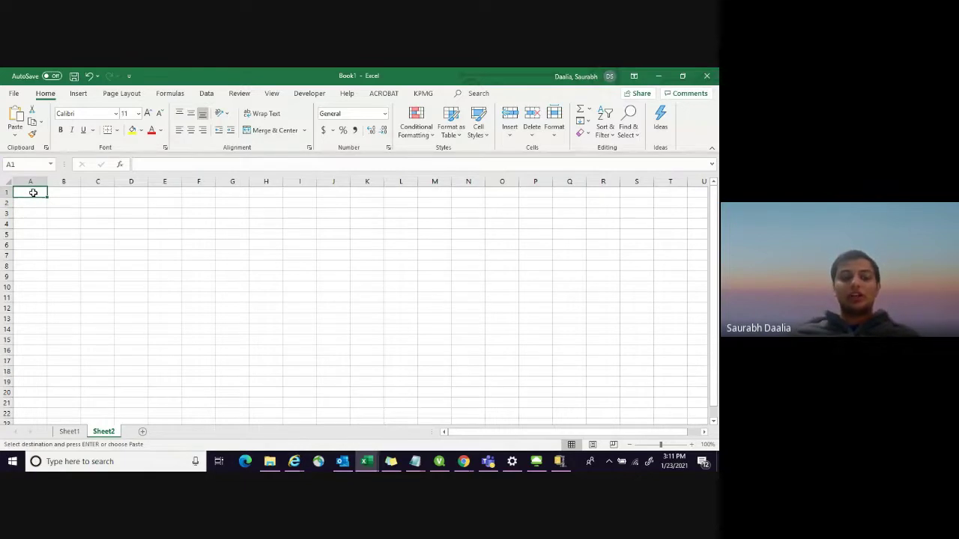
click(300, 194)
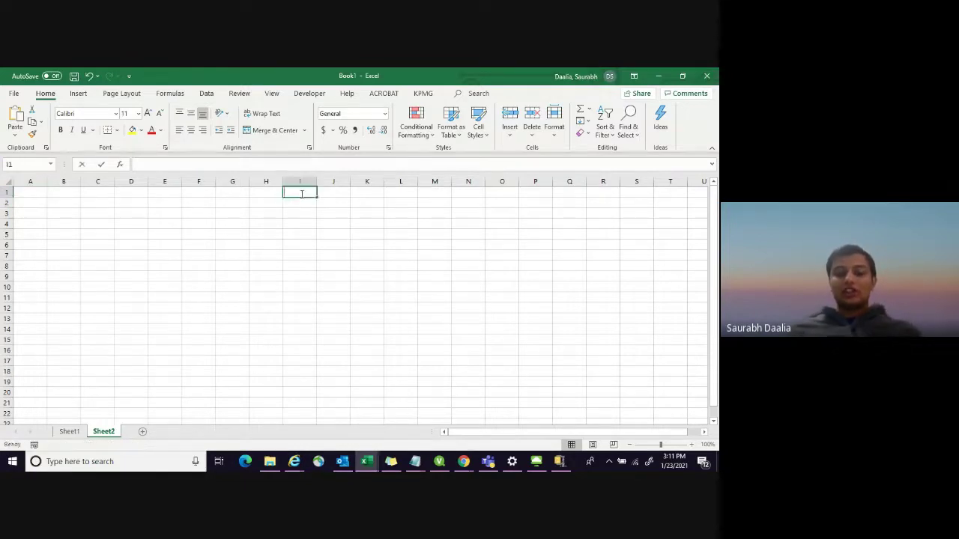
text(Report)
key(Return)
Fit the width of column I to the "Report" title
key(Left)
key(Left)
key(Left)
key(Left)
key(Left)
key(Left)
key(Left)
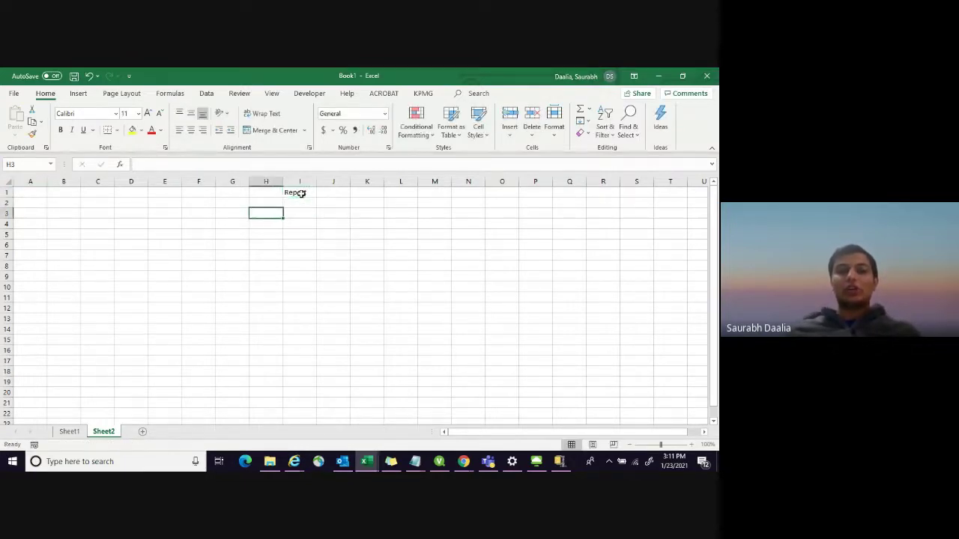
key(Left)
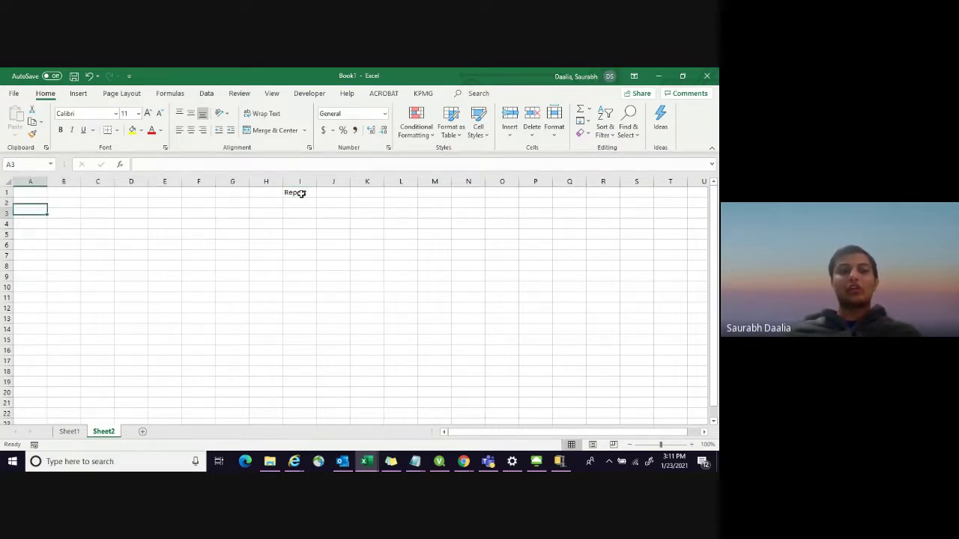
key(Down)
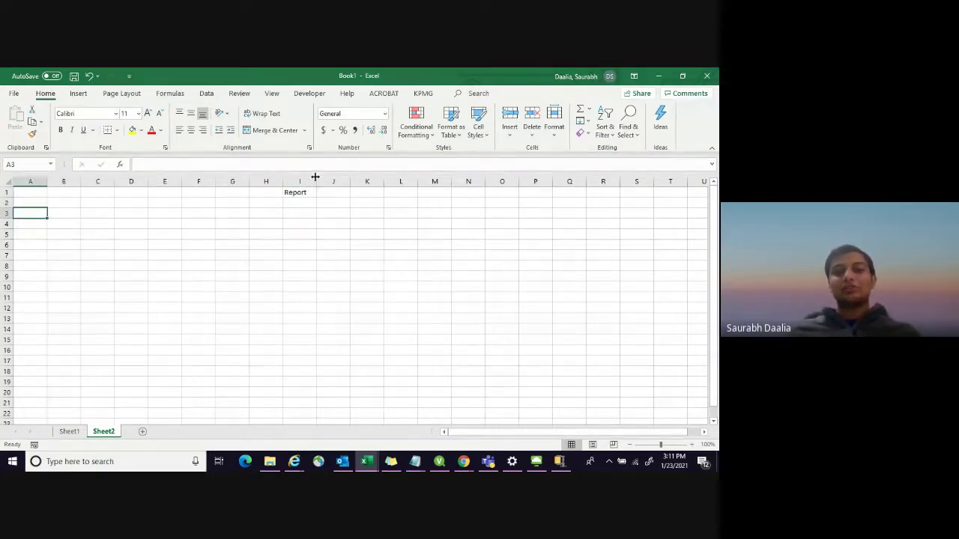
double_click(315, 179)
click(329, 222)
drag(283, 182, 283, 181)
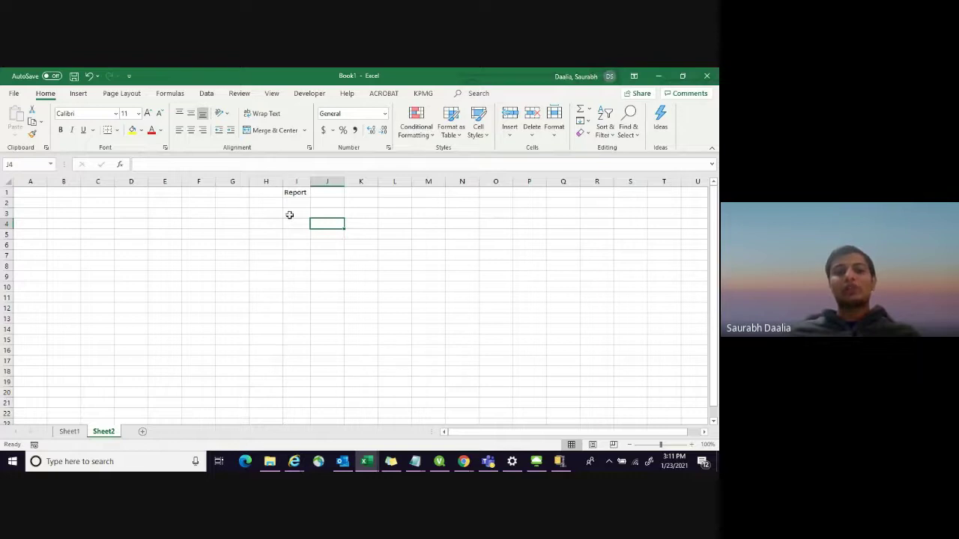
click(325, 245)
click(26, 218)
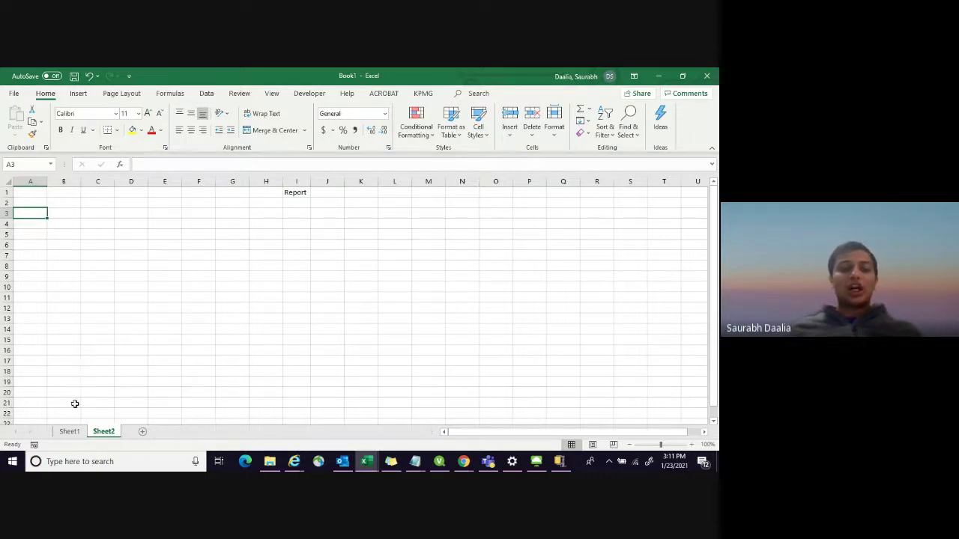
Go back to Sheet1 and review the order list from first to last row alongside the Total till Date cell
click(69, 432)
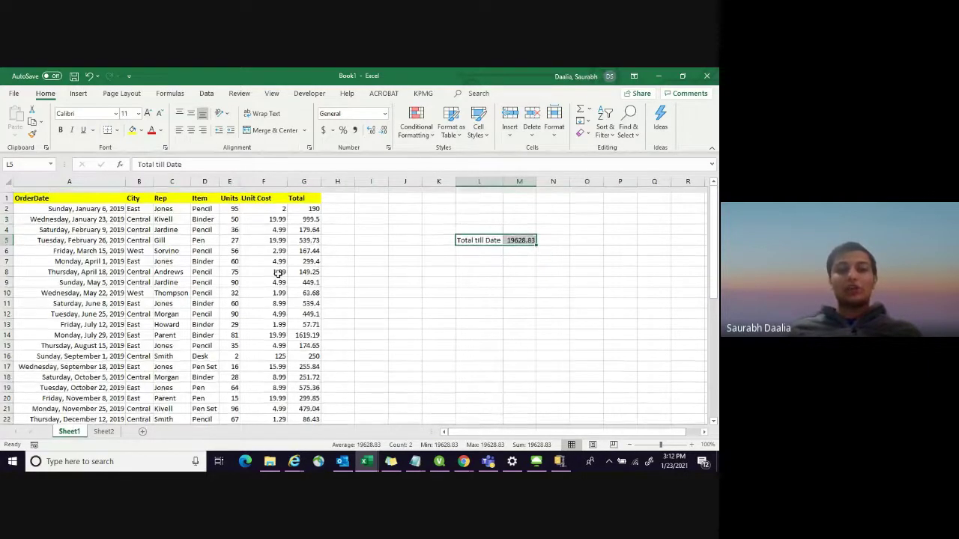
click(489, 255)
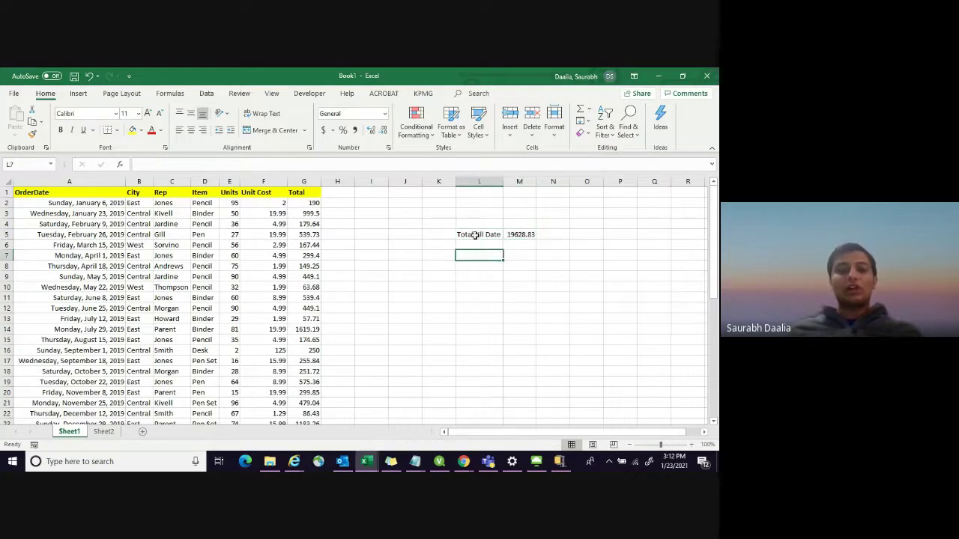
click(475, 235)
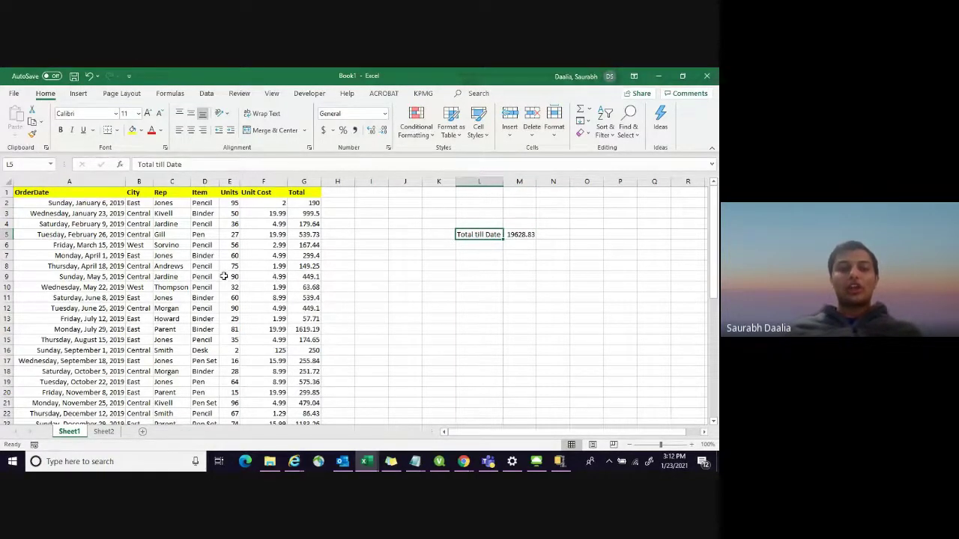
scroll(225, 274, down, 12)
scroll(135, 272, up, 12)
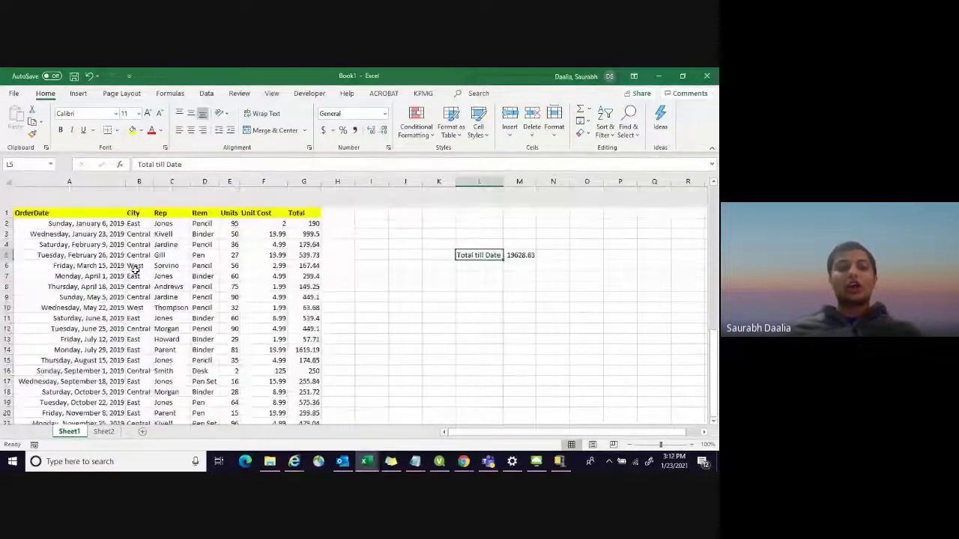
scroll(150, 225, down, 5)
scroll(154, 224, down, 7)
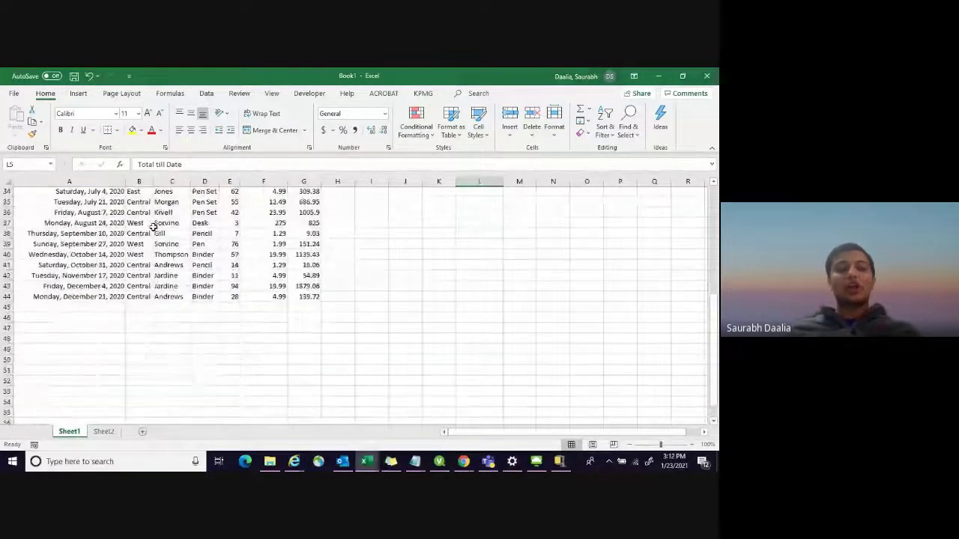
scroll(135, 255, up, 12)
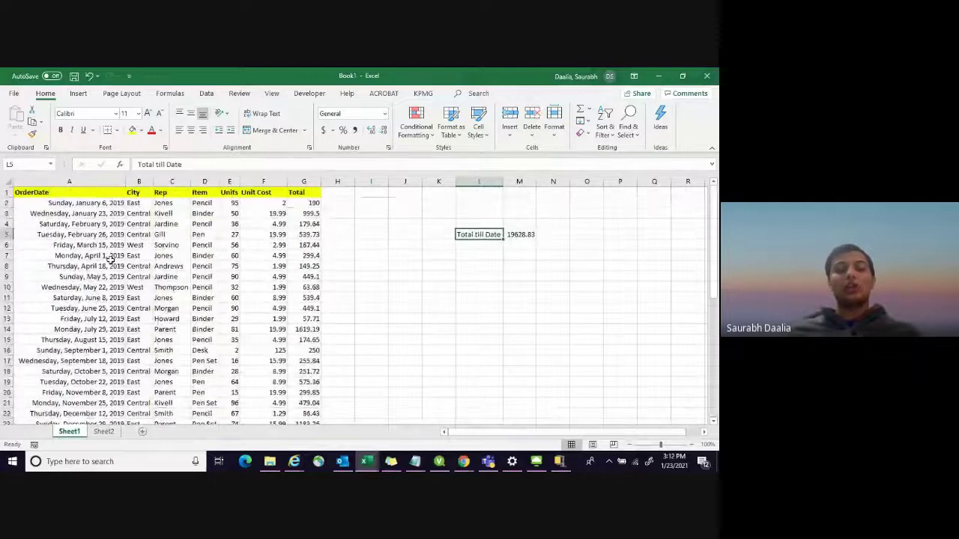
scroll(110, 260, down, 20)
scroll(110, 260, up, 20)
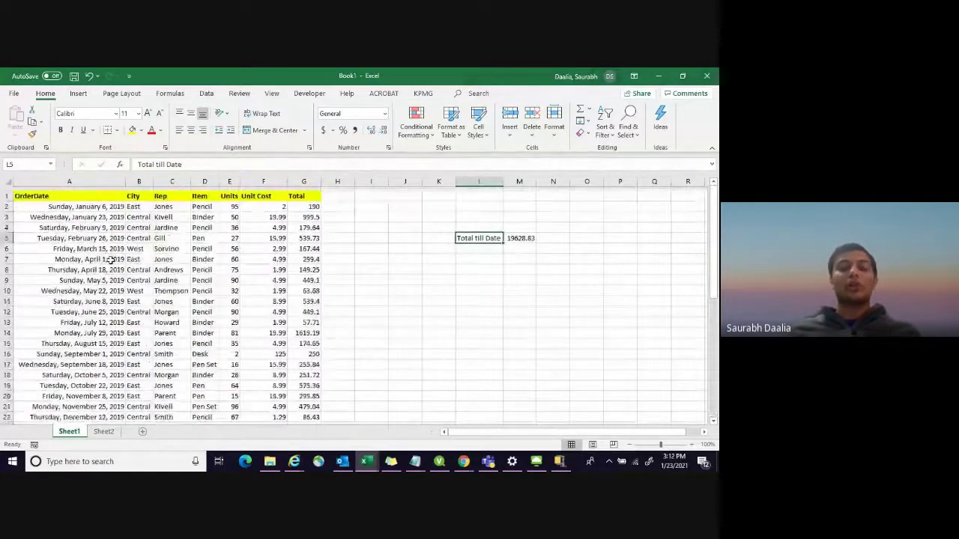
click(517, 257)
click(487, 235)
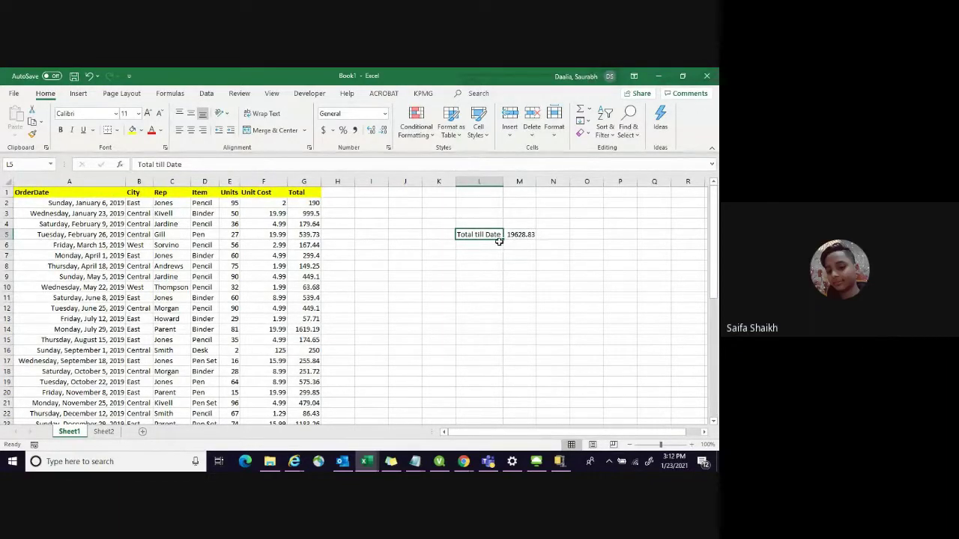
Move the "Total till Date" label and its value from L5:M5 on Sheet1 to A4:B4 on Sheet2, and widen column A to fit
mouse_move(499, 239)
mouse_down()
mouse_move(516, 232)
mouse_move(488, 234)
mouse_up()
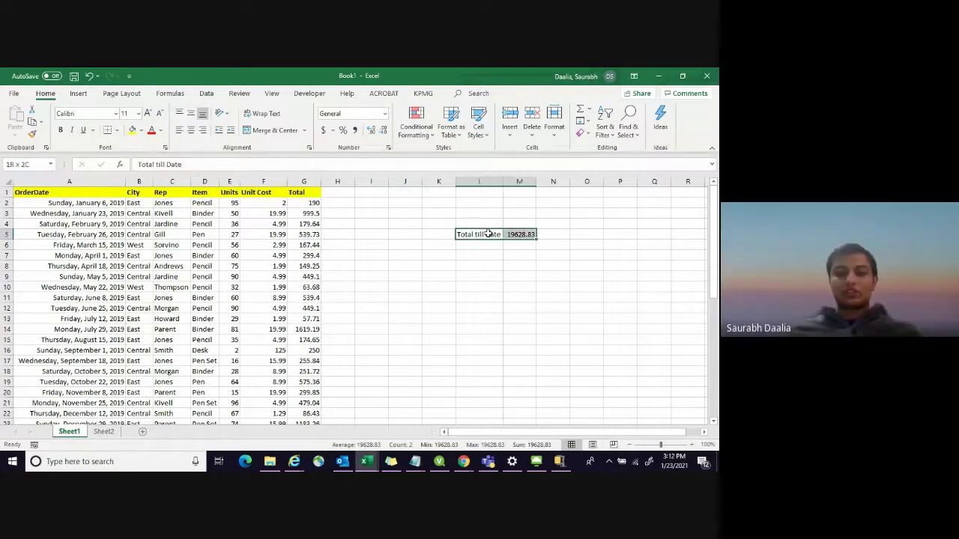
key(ctrl+c)
click(116, 434)
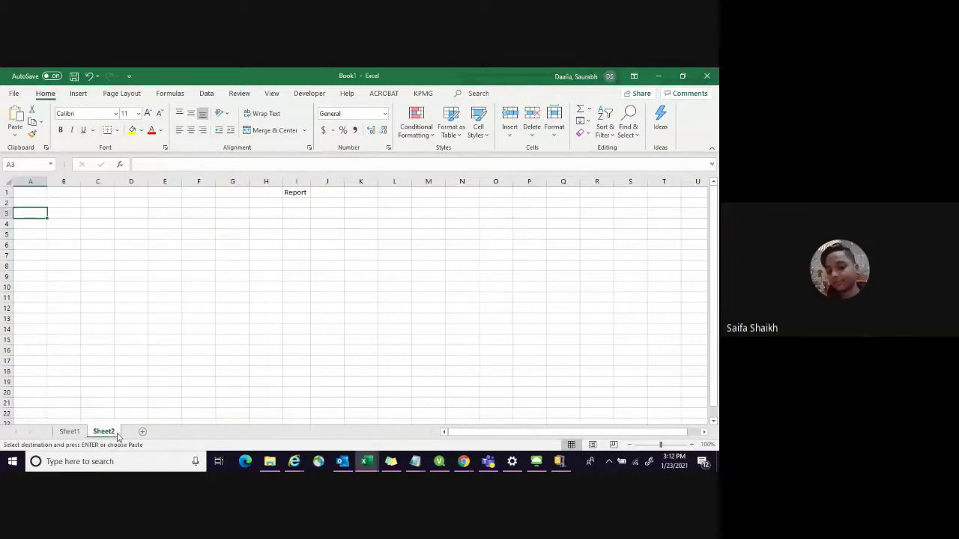
click(113, 255)
click(33, 223)
key(Return)
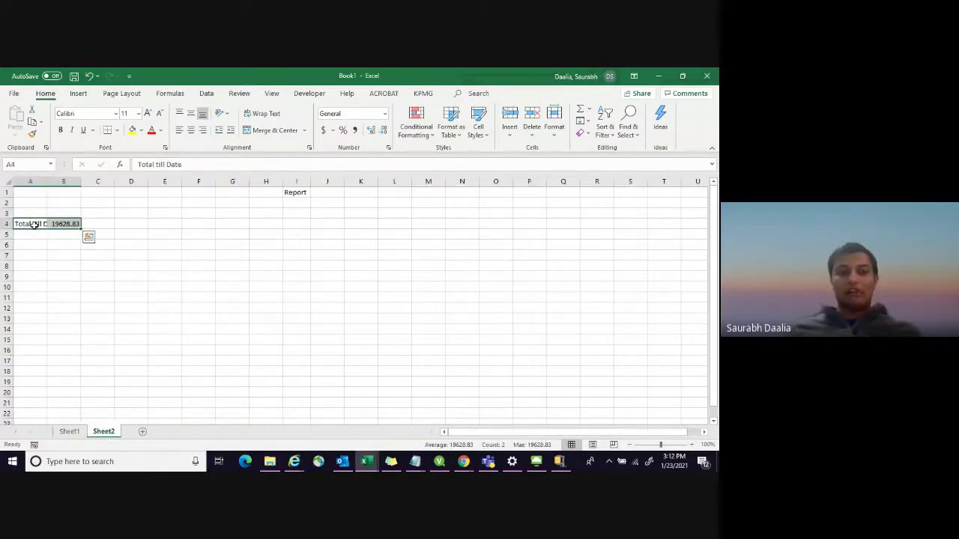
click(169, 237)
double_click(47, 181)
click(275, 215)
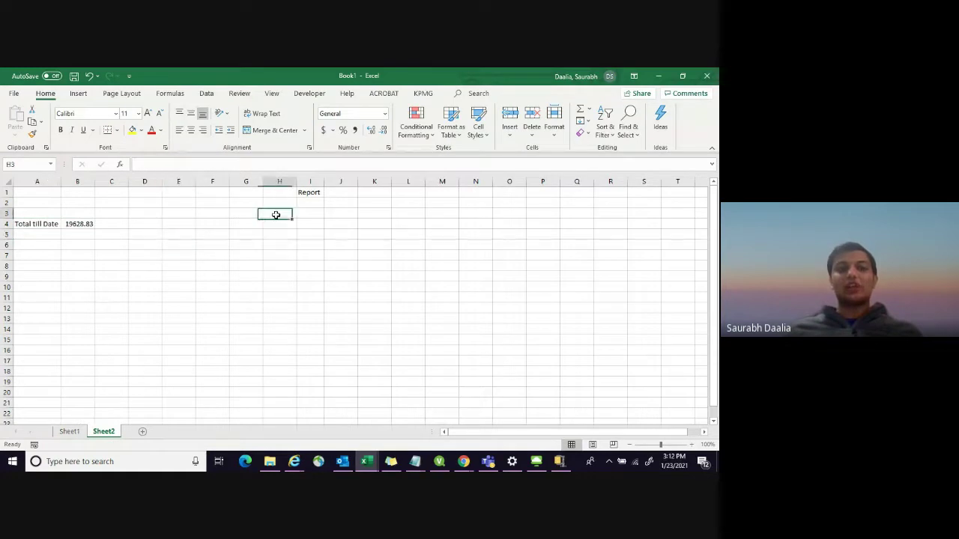
Make the "Report" title in I1 bold and fill its cell with yellow
click(311, 192)
key(ctrl+b)
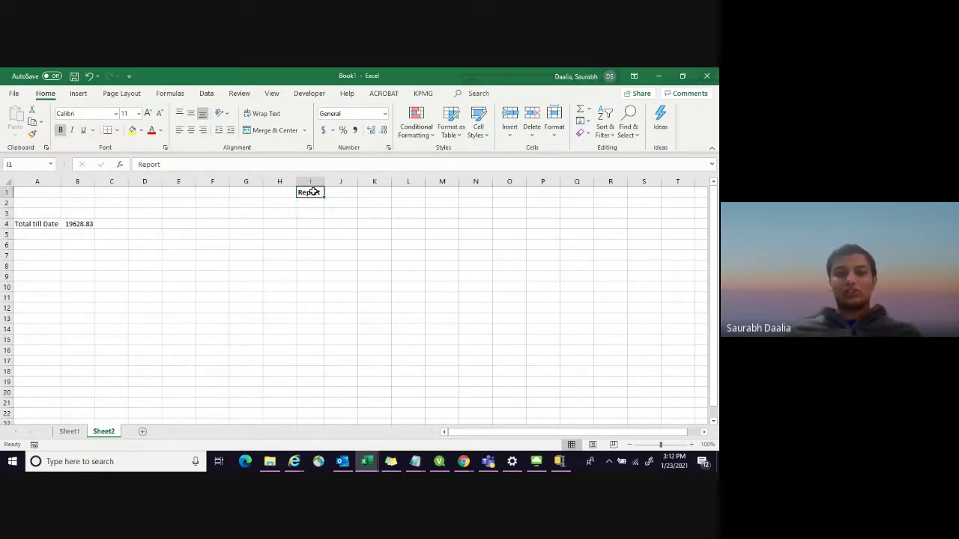
click(133, 130)
click(346, 234)
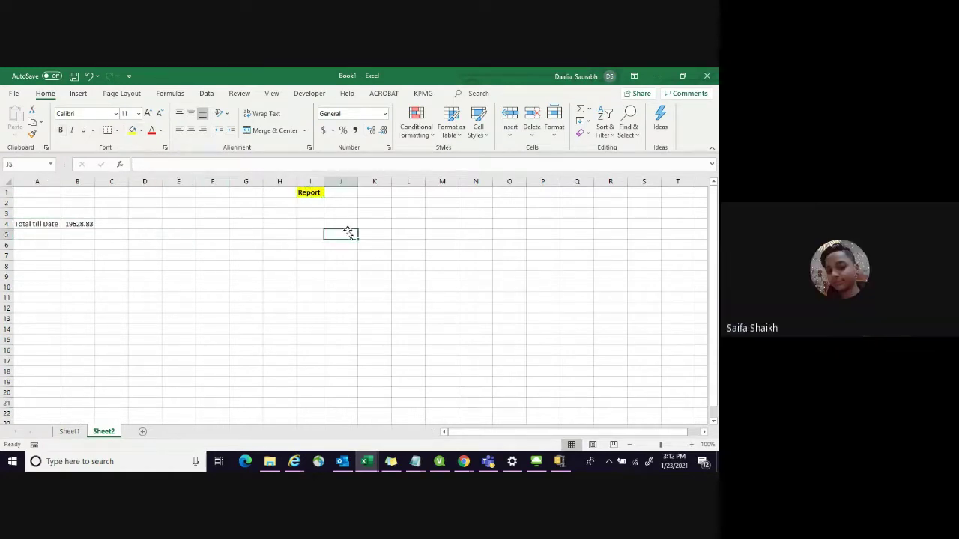
Extend the title in I1 to "Report of My Shop" and widen column I to fit it
click(309, 193)
click(205, 165)
text(of My)
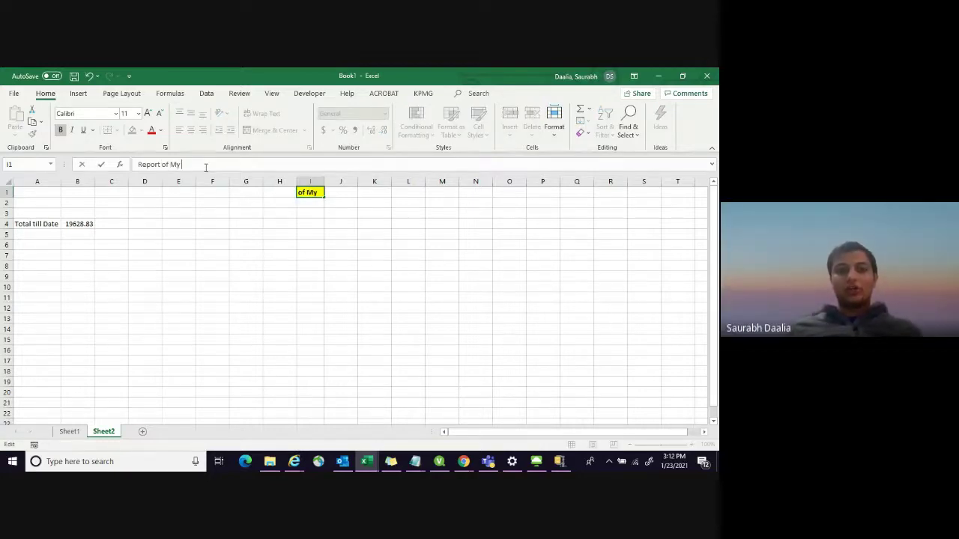
text( SHop)
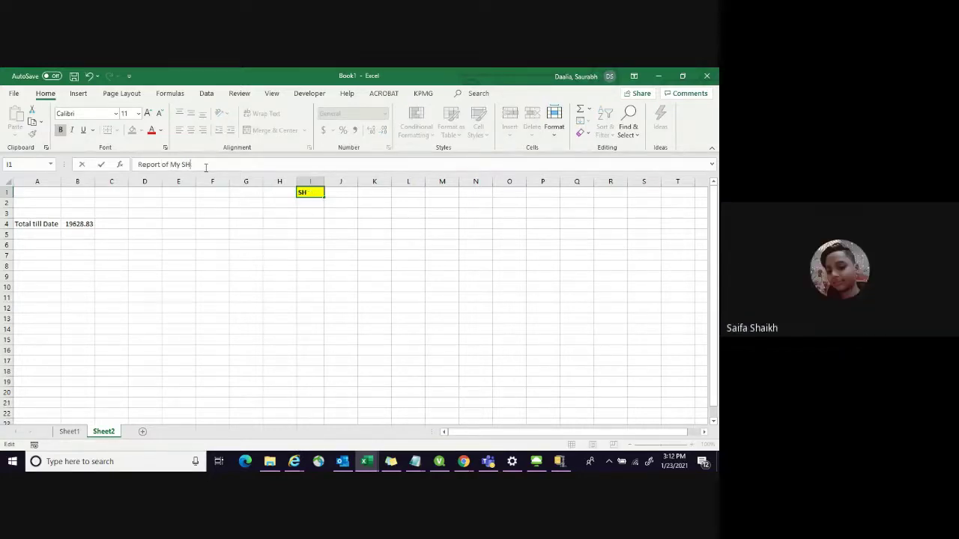
key(BackSpace)
text(hop)
key(Return)
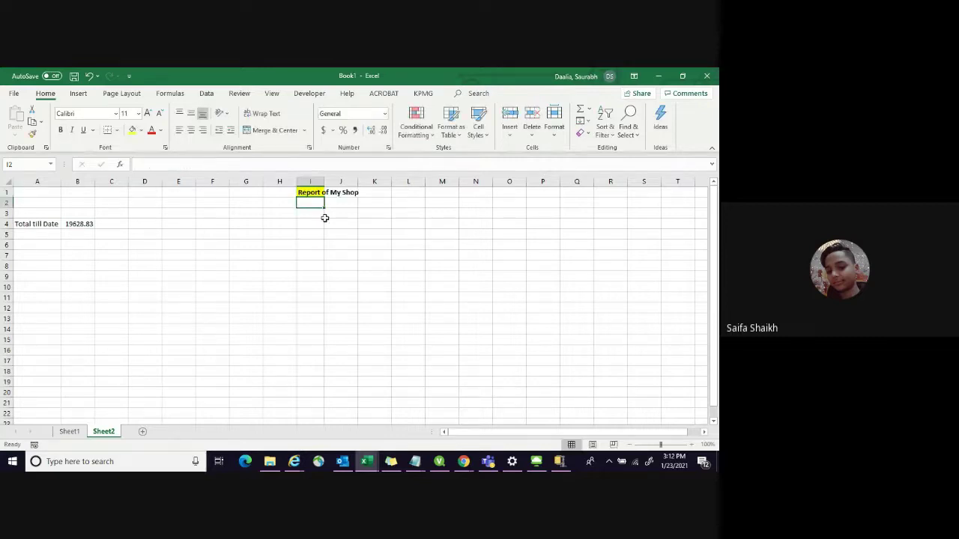
double_click(327, 178)
click(408, 265)
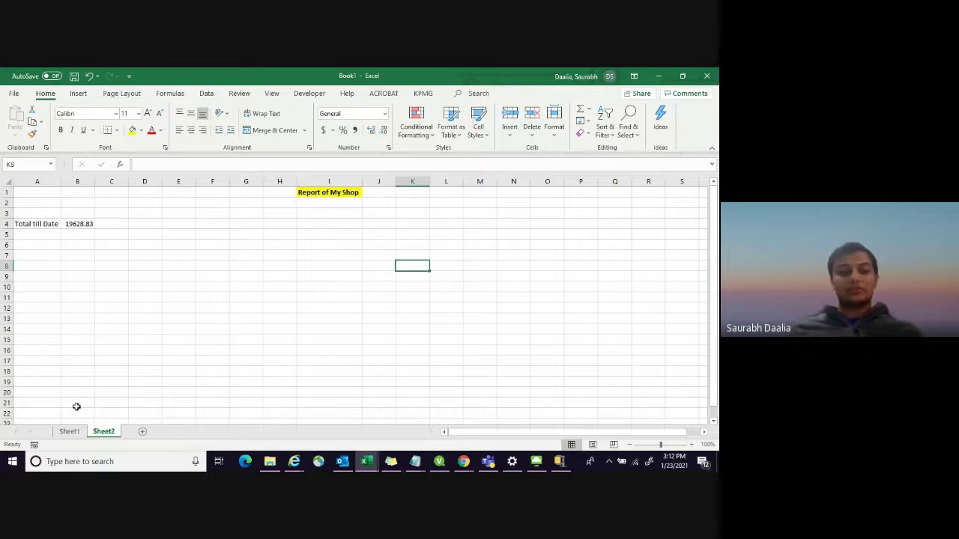
click(70, 433)
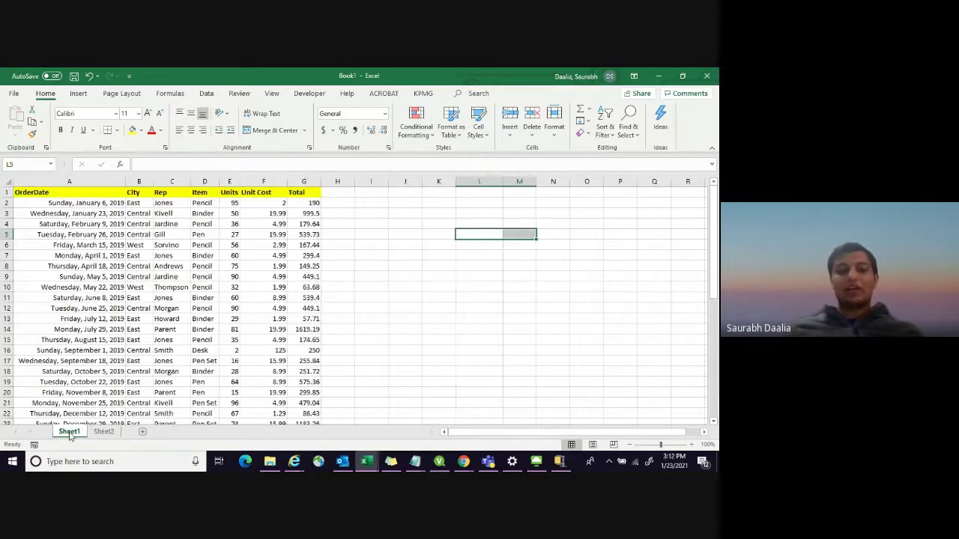
click(483, 243)
scroll(483, 244, down, 1)
scroll(484, 243, up, 1)
scroll(484, 244, down, 1)
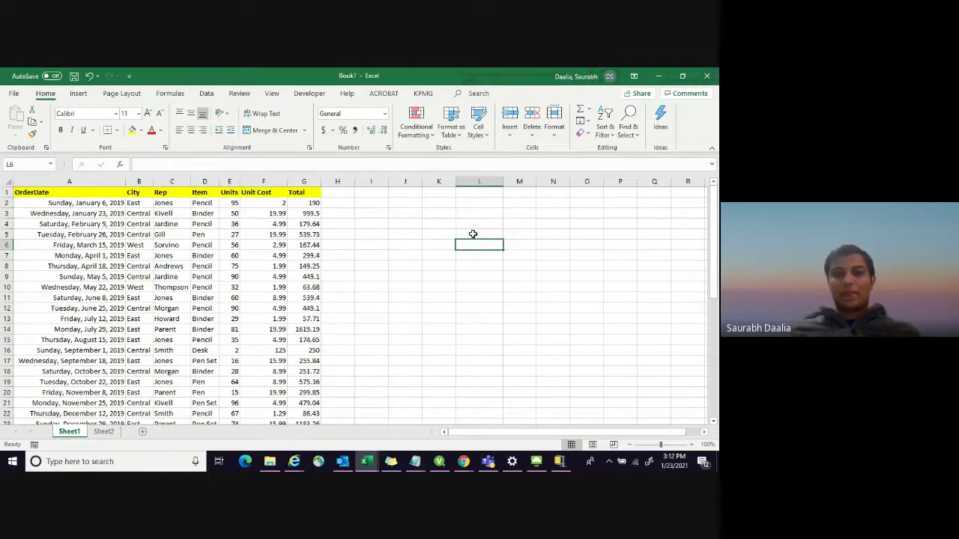
click(478, 257)
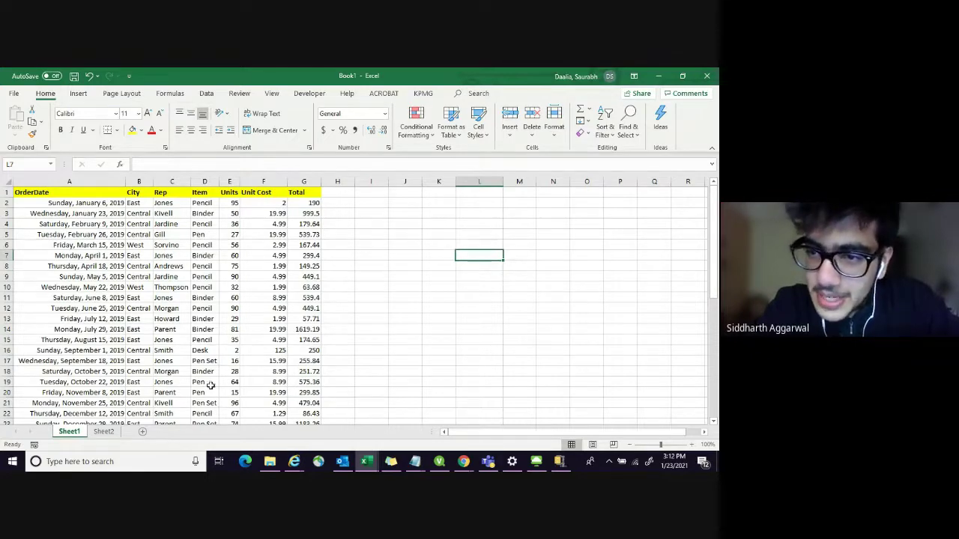
Make the "Total till Date" label in A4 on Sheet2 bold and fill its cell with light blue
click(103, 431)
click(210, 300)
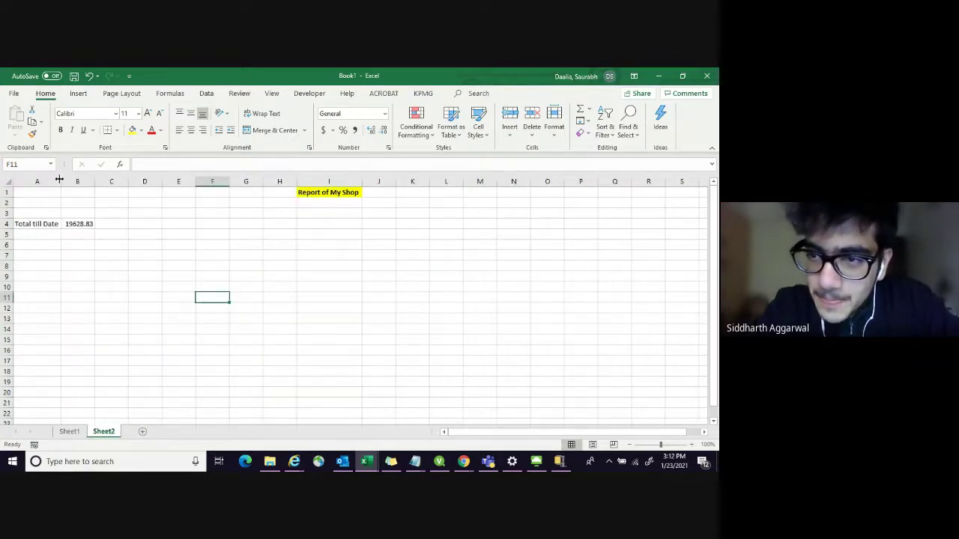
click(52, 224)
key(ctrl+b)
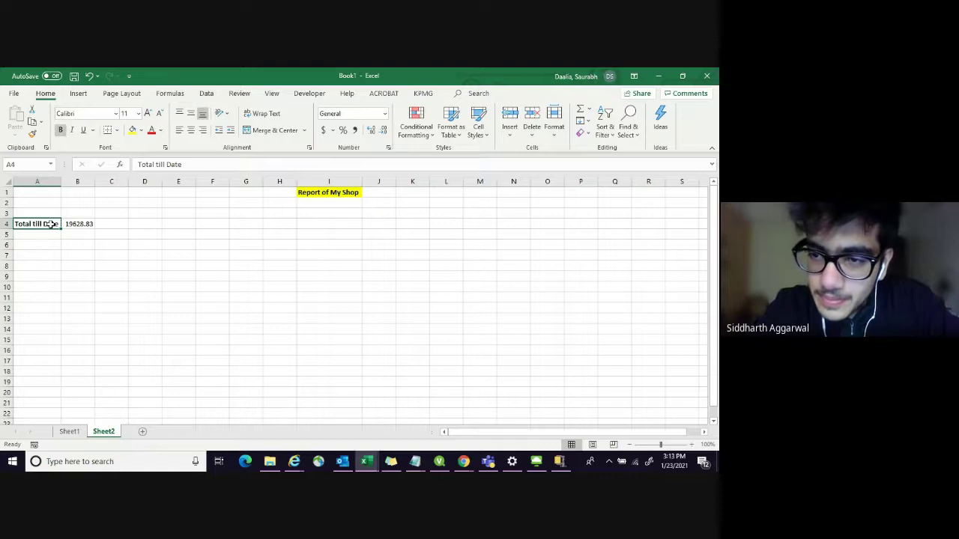
click(139, 132)
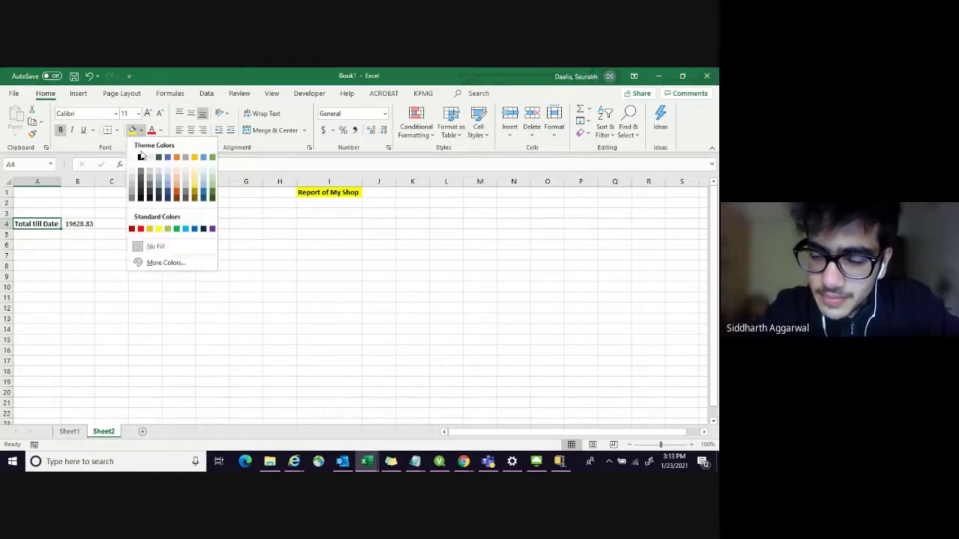
click(167, 182)
click(125, 275)
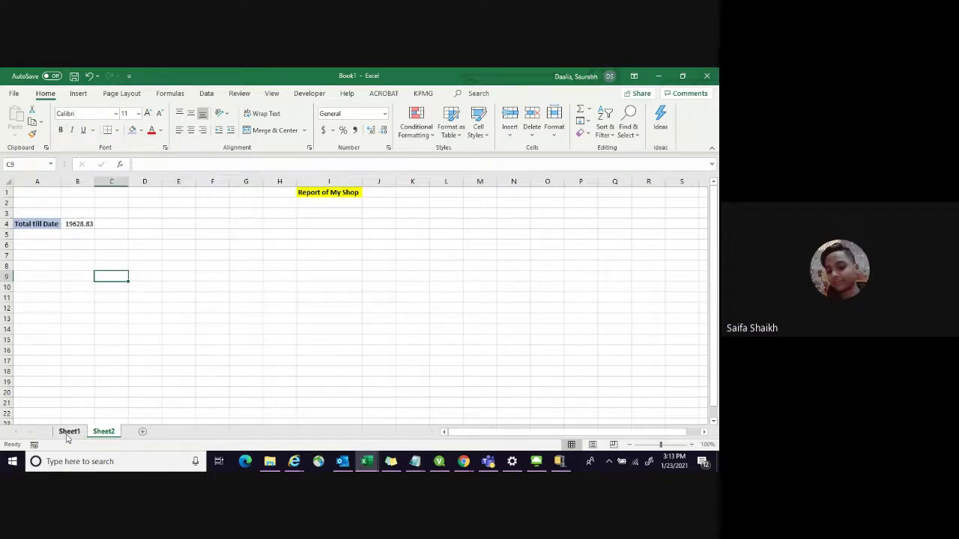
click(69, 431)
click(506, 318)
click(478, 257)
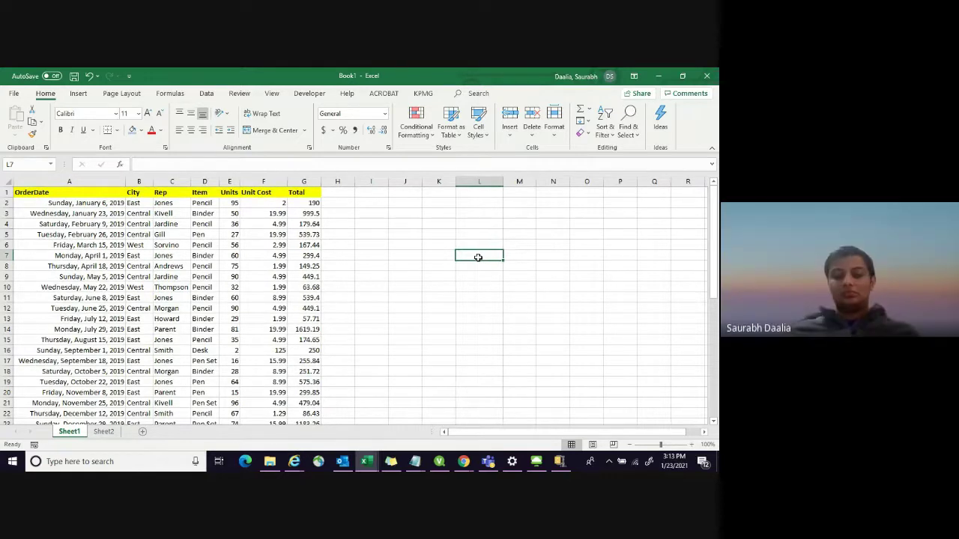
Enter the label "Avg per Day" in A5 on Sheet2, below "Total till Date"
click(109, 433)
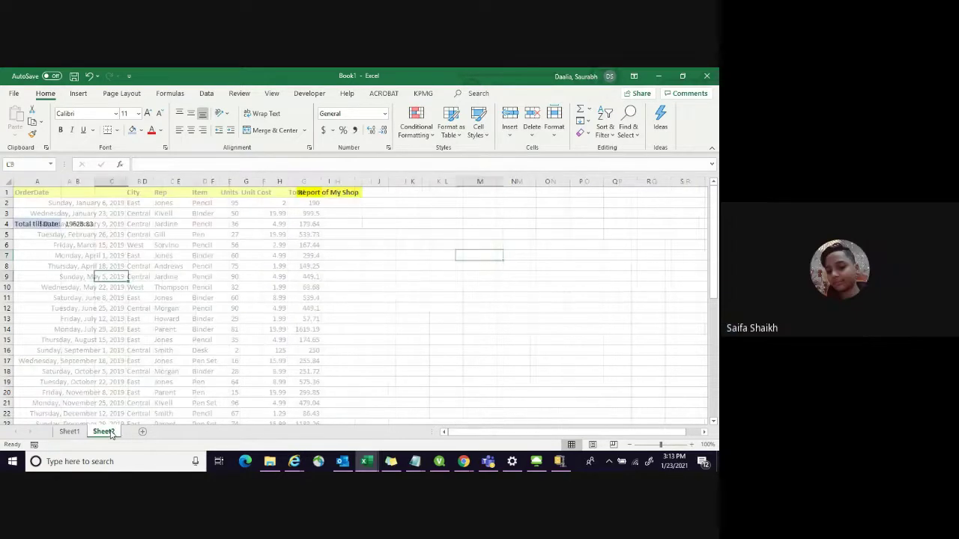
click(30, 234)
text(Avg per Day)
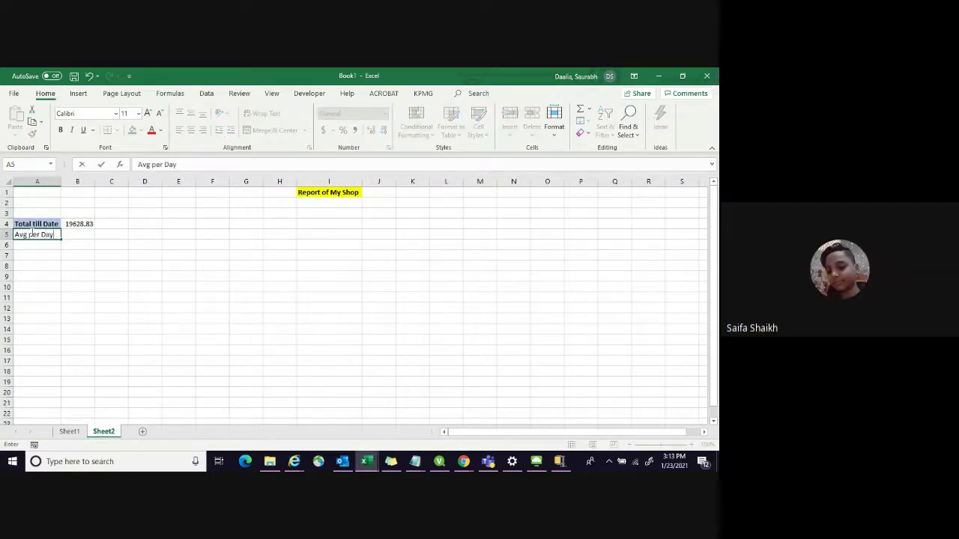
key(Tab)
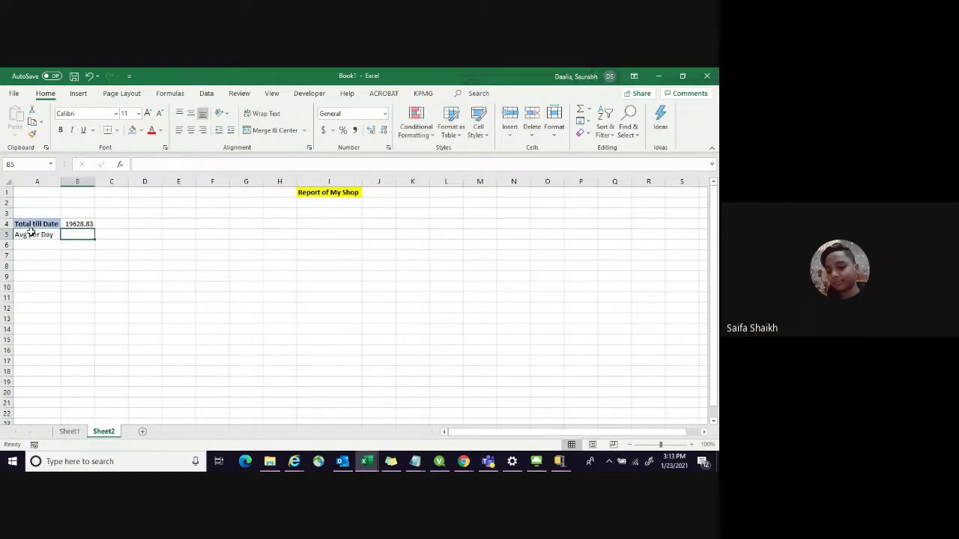
Calculate the daily average in B5 by dividing B4 by the count of order dates, using =B4/COUNT(Sheet1!A2:A44)
text(=)
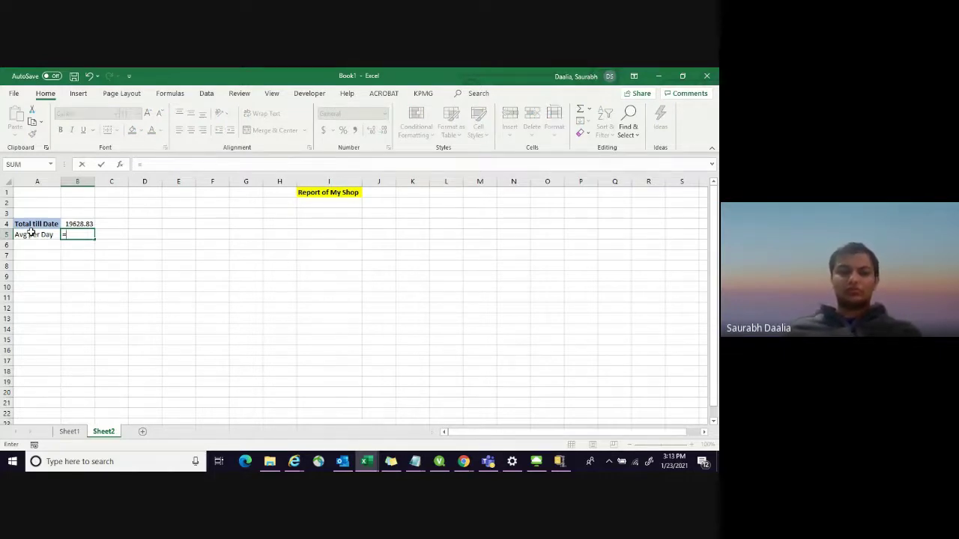
key(Up)
text(/)
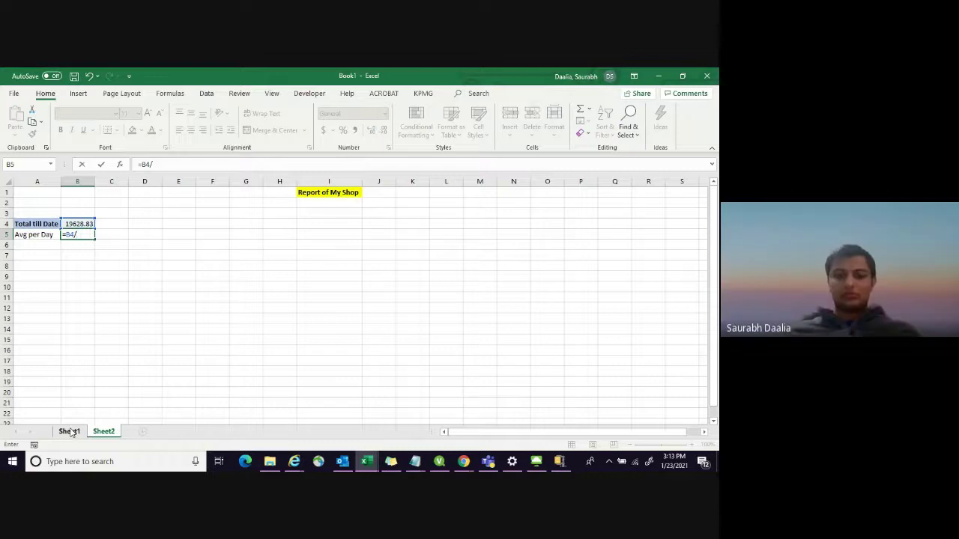
text(=Co)
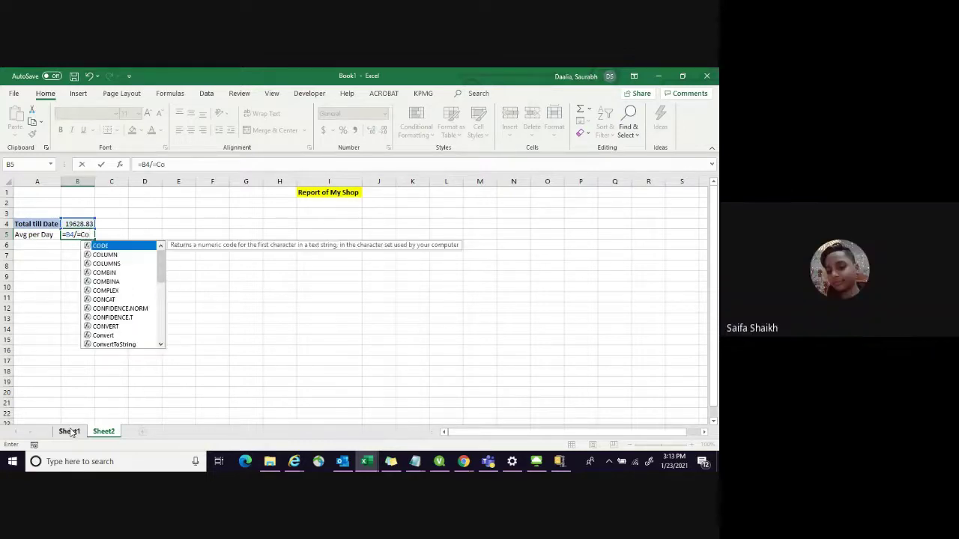
text(unt()
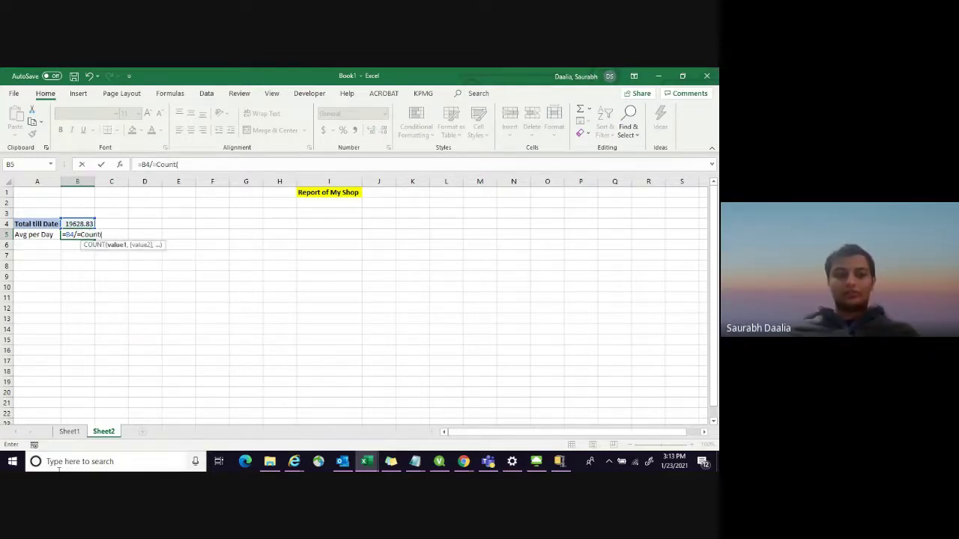
click(69, 432)
click(75, 203)
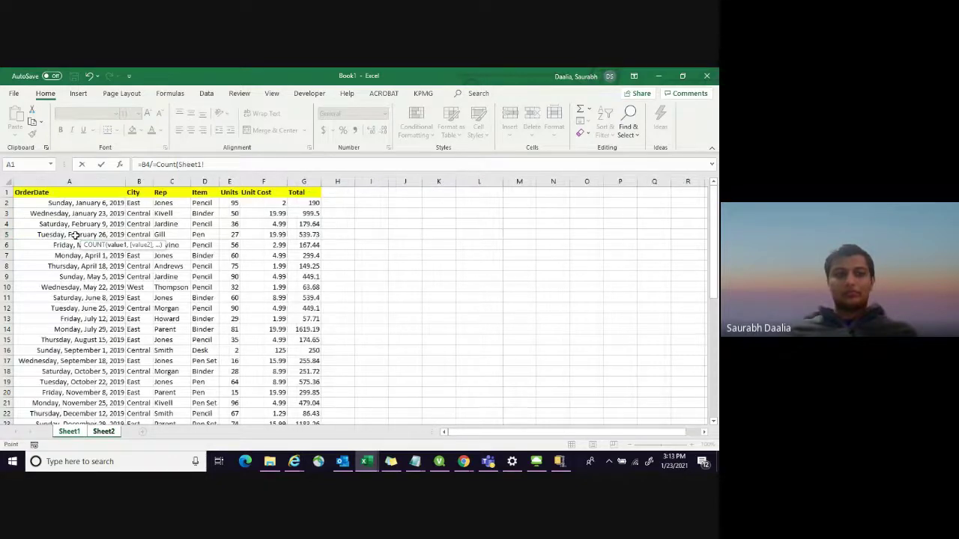
scroll(63, 206, down, 3)
key(ctrl+shift+Down)
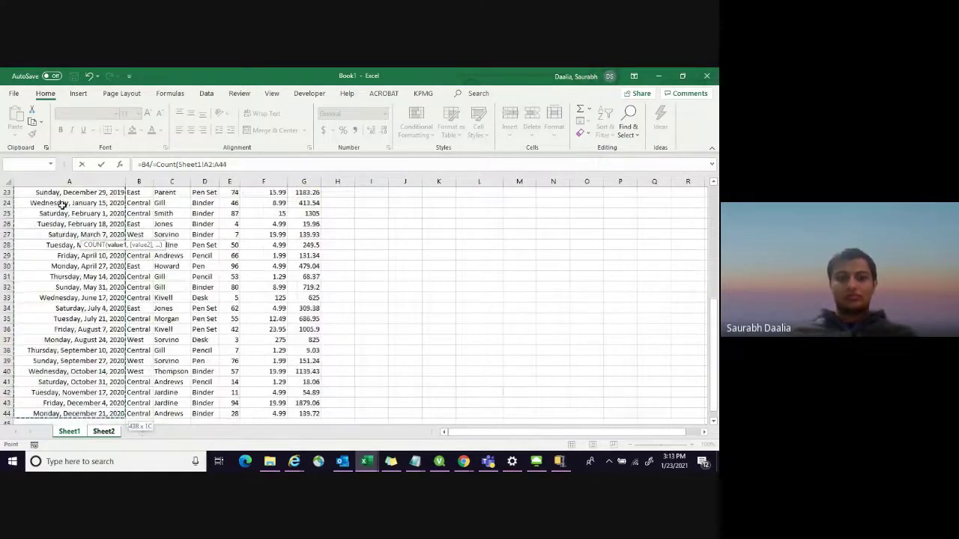
text())
key(Return)
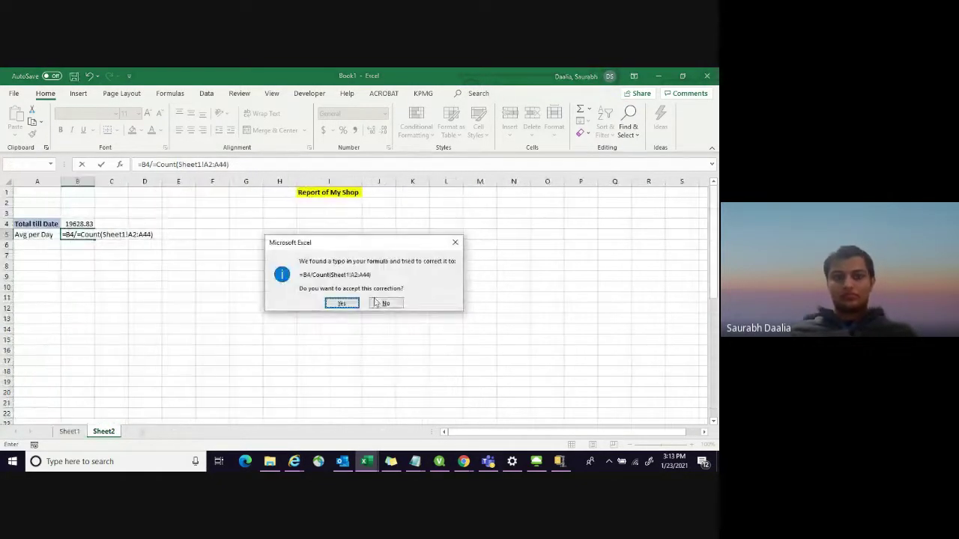
click(341, 304)
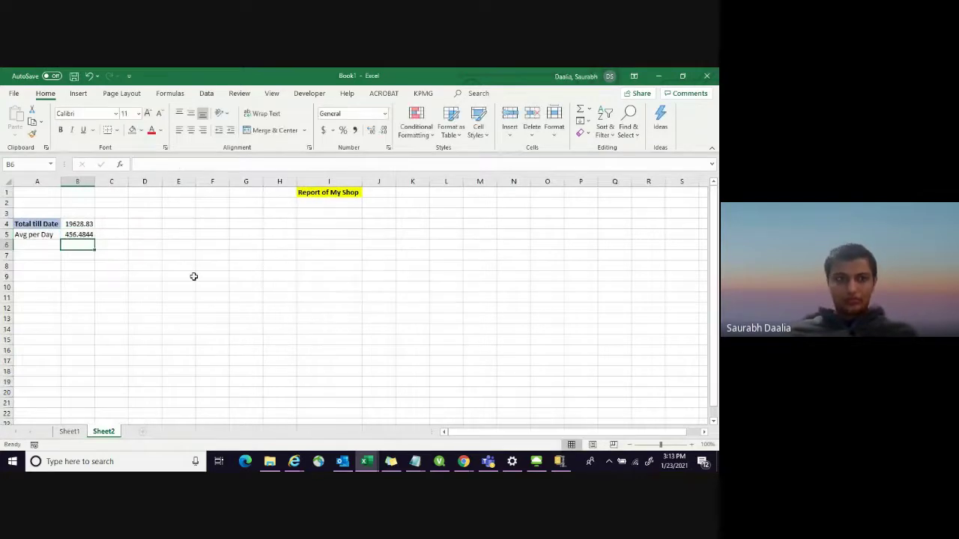
click(88, 235)
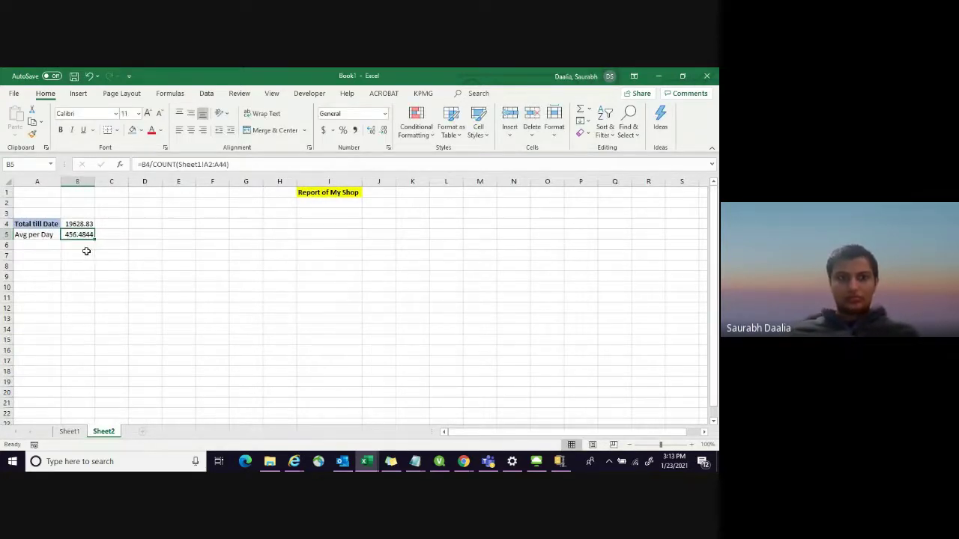
click(96, 254)
click(81, 236)
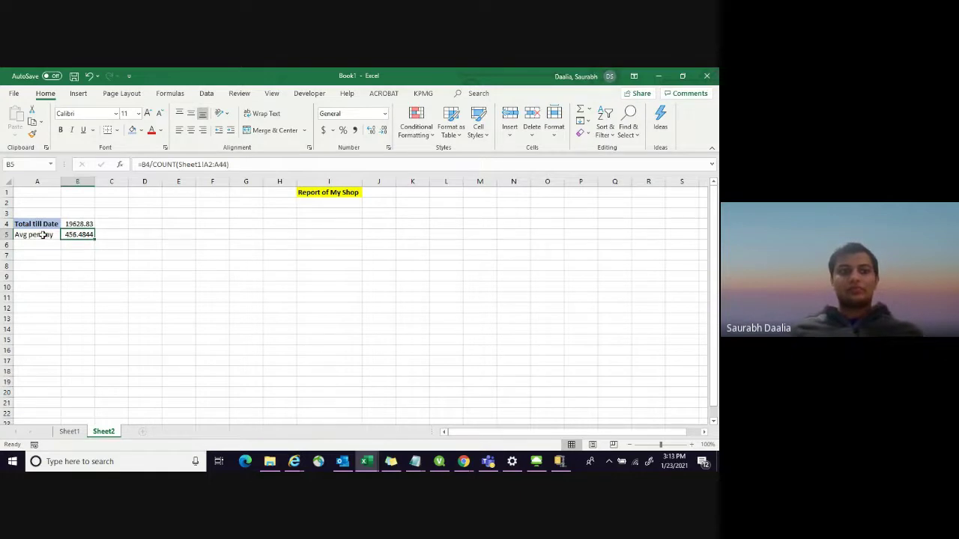
Make the "Avg per Day" label in A5 bold and fill its cell with light blue
click(43, 235)
key(ctrl+b)
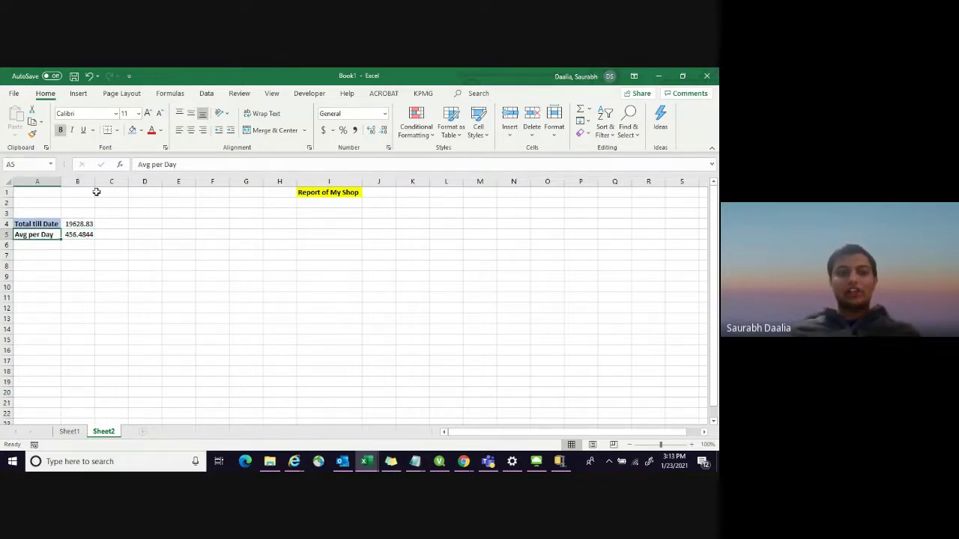
click(132, 130)
click(138, 300)
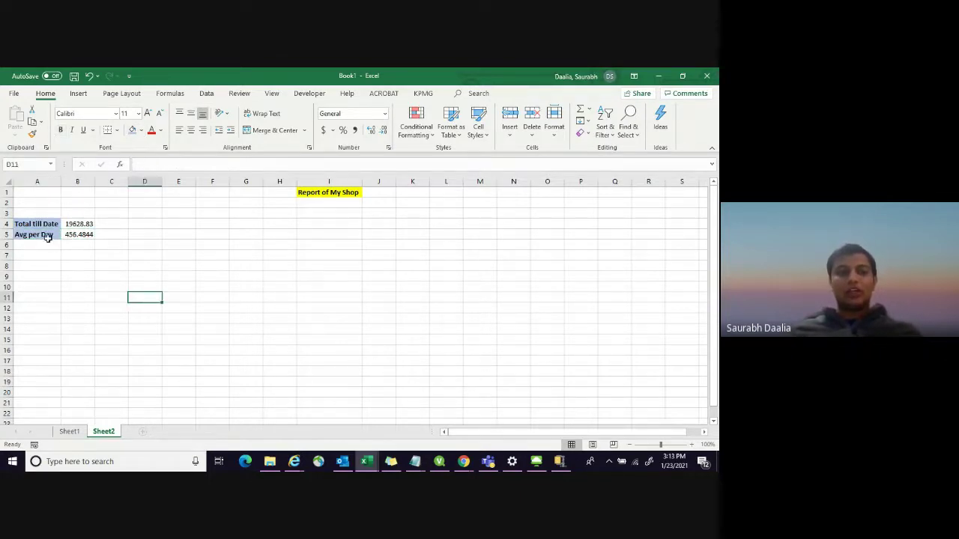
click(83, 234)
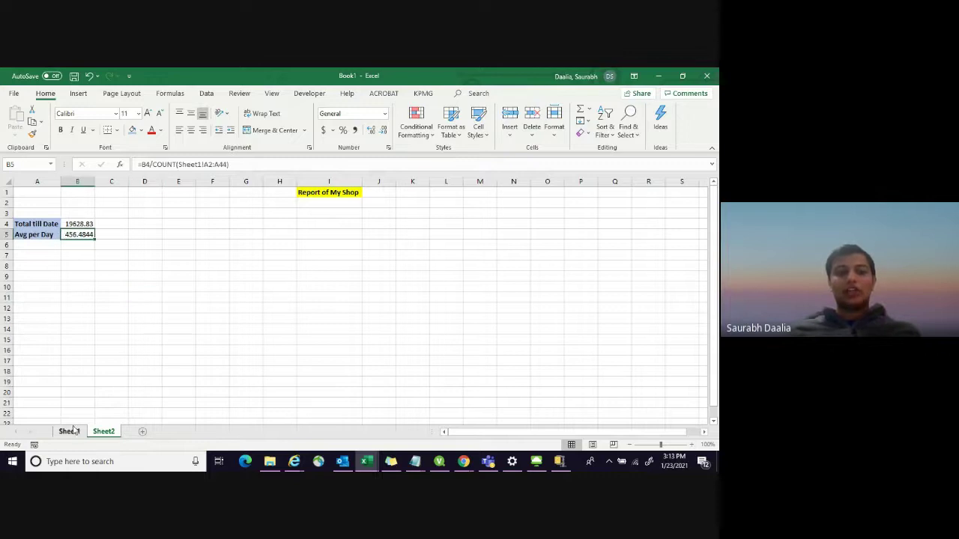
click(40, 235)
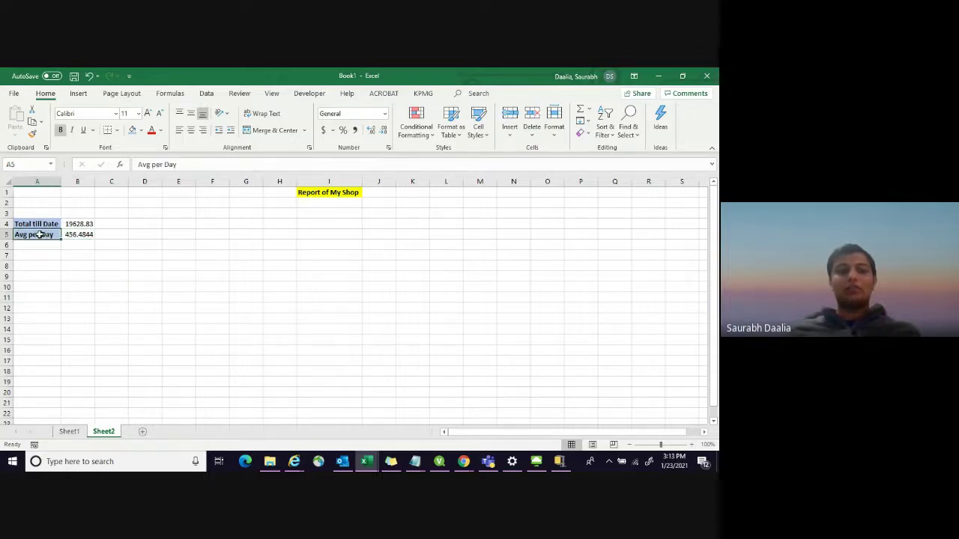
click(103, 260)
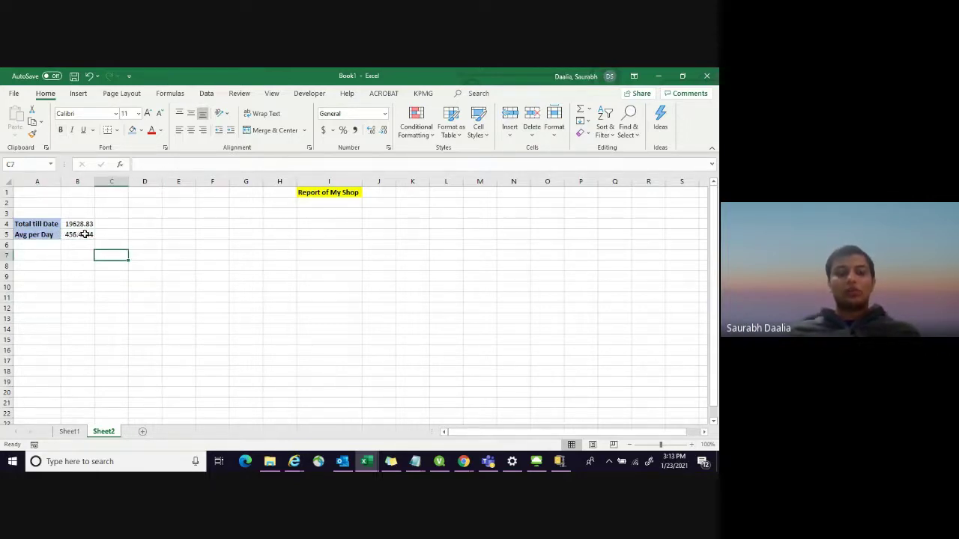
click(96, 278)
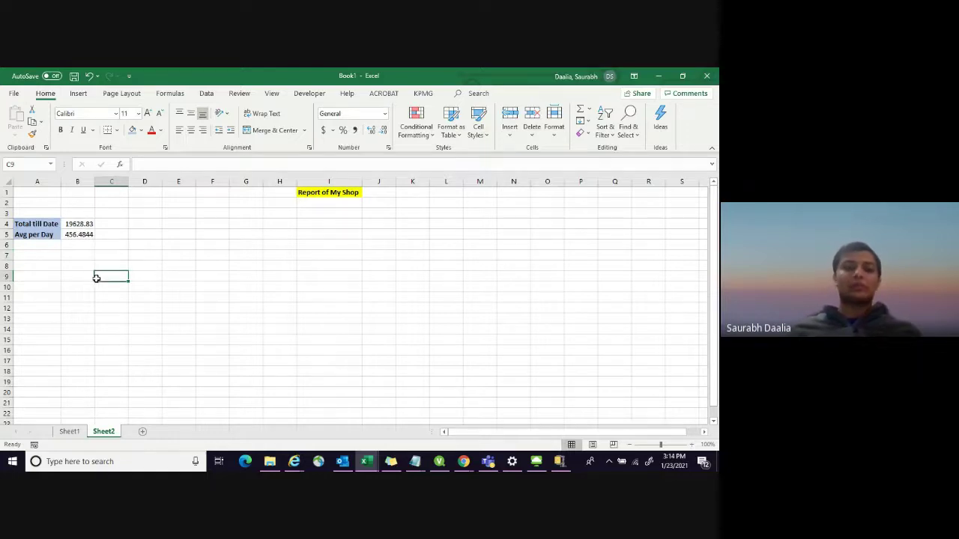
click(137, 243)
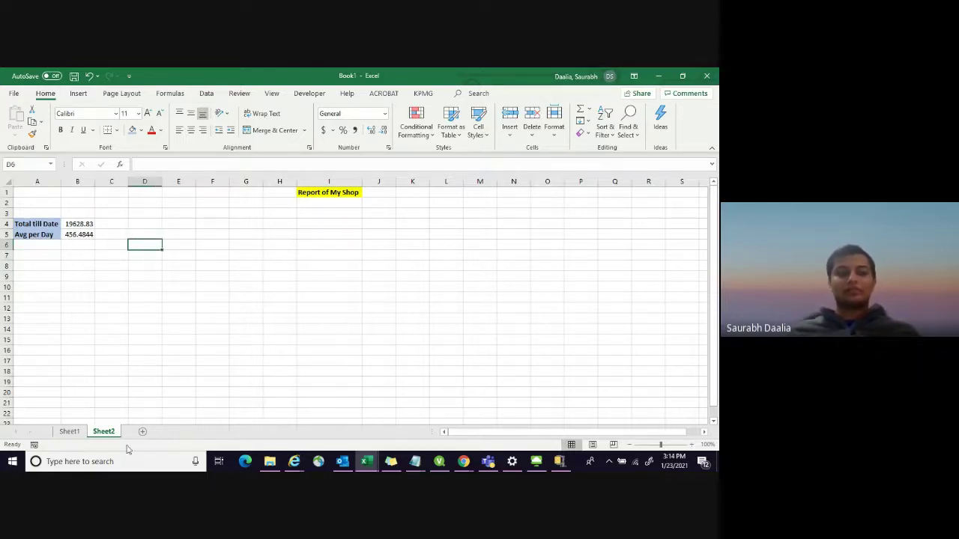
Examine the order records on Sheet1 from the first to the last row and compare them with the summary on Sheet2
click(77, 435)
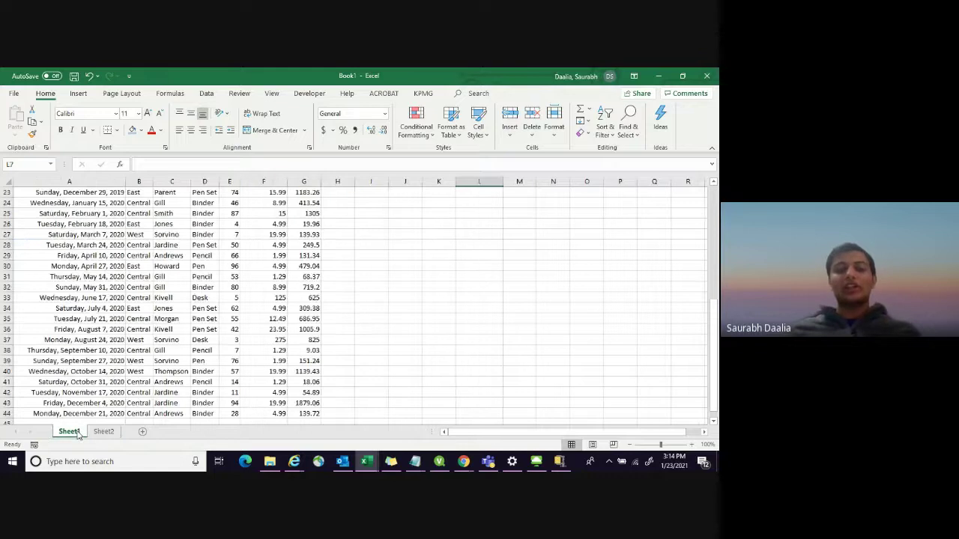
scroll(402, 204, up, 7)
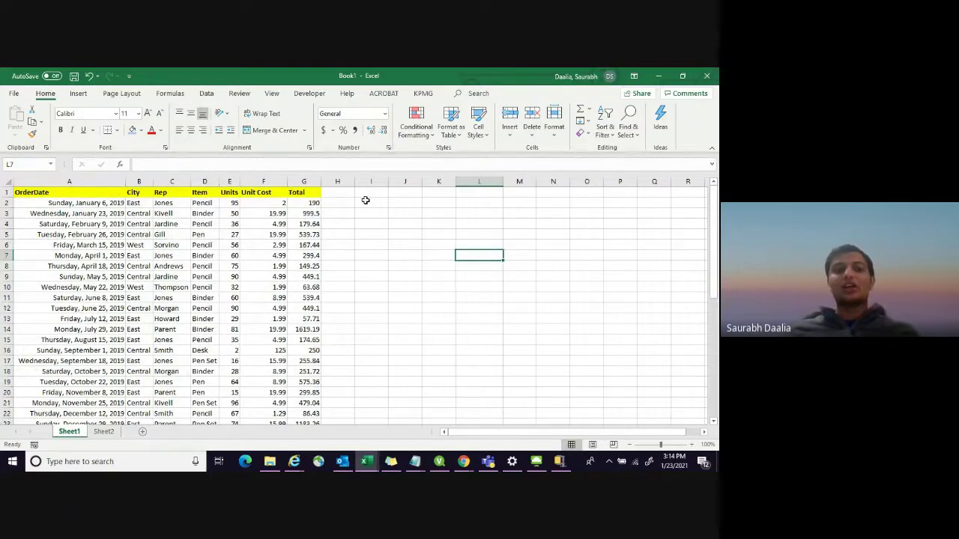
click(444, 254)
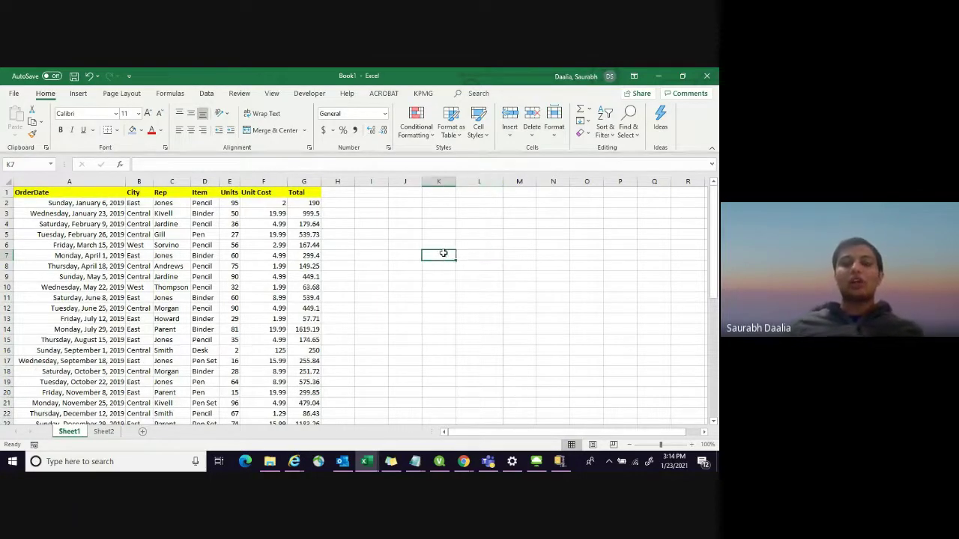
click(459, 254)
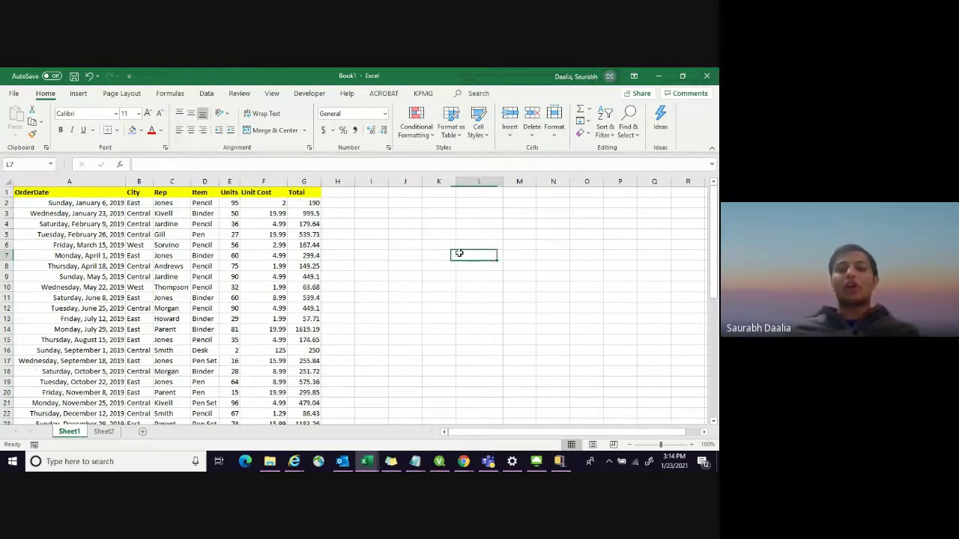
click(103, 432)
click(69, 432)
scroll(197, 285, down, 5)
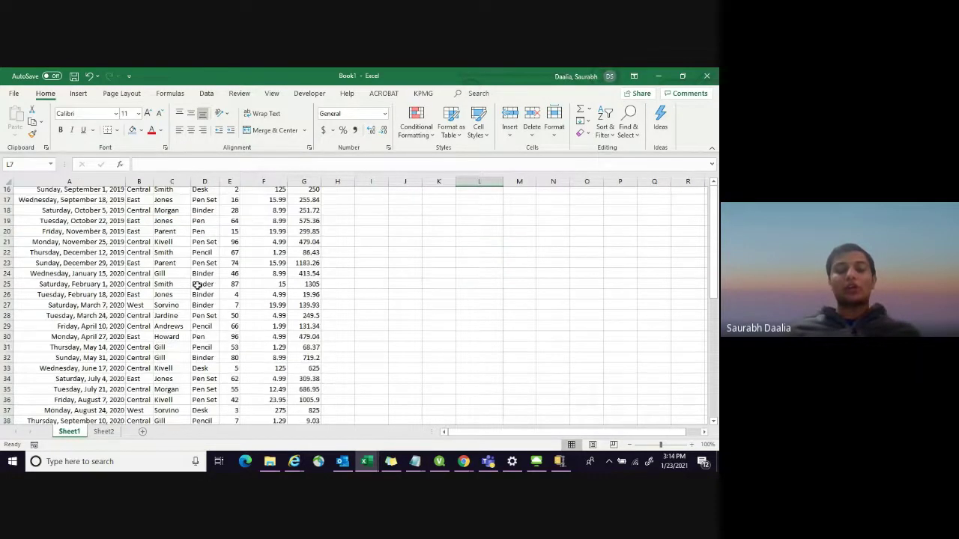
scroll(197, 286, up, 5)
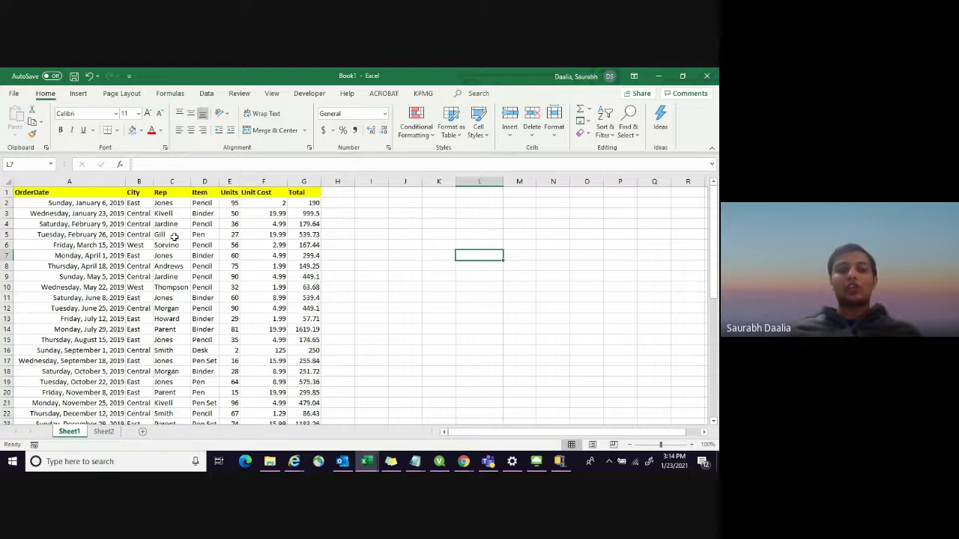
scroll(174, 237, down, 10)
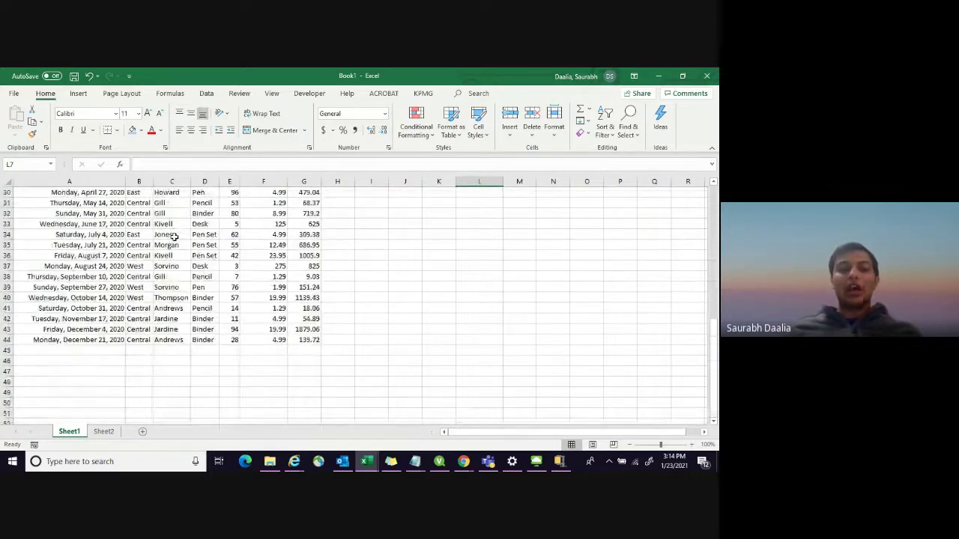
scroll(174, 237, up, 10)
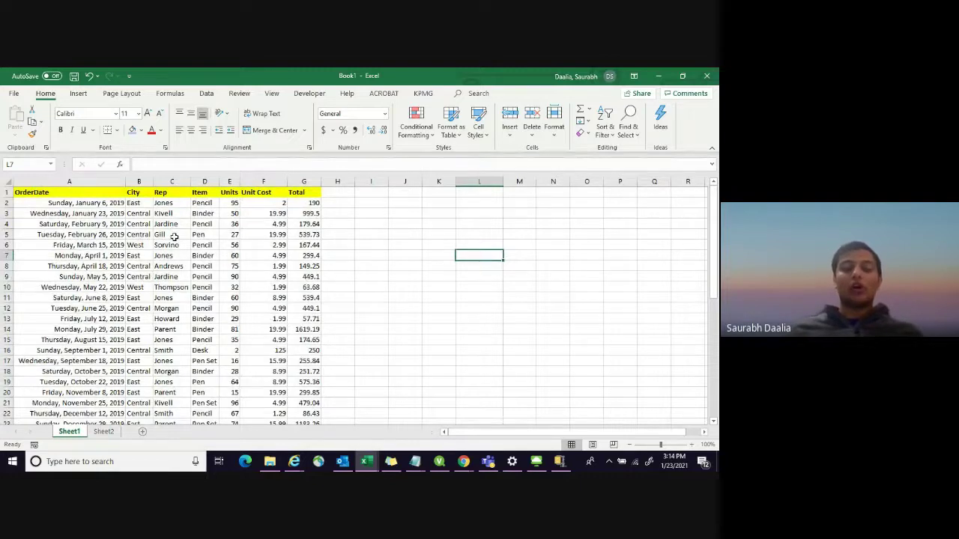
scroll(203, 261, down, 9)
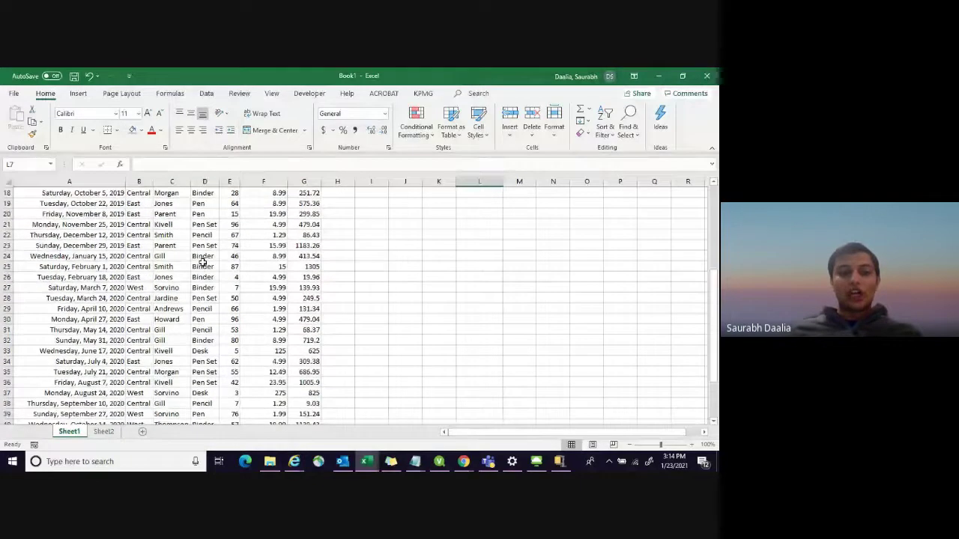
scroll(202, 260, up, 9)
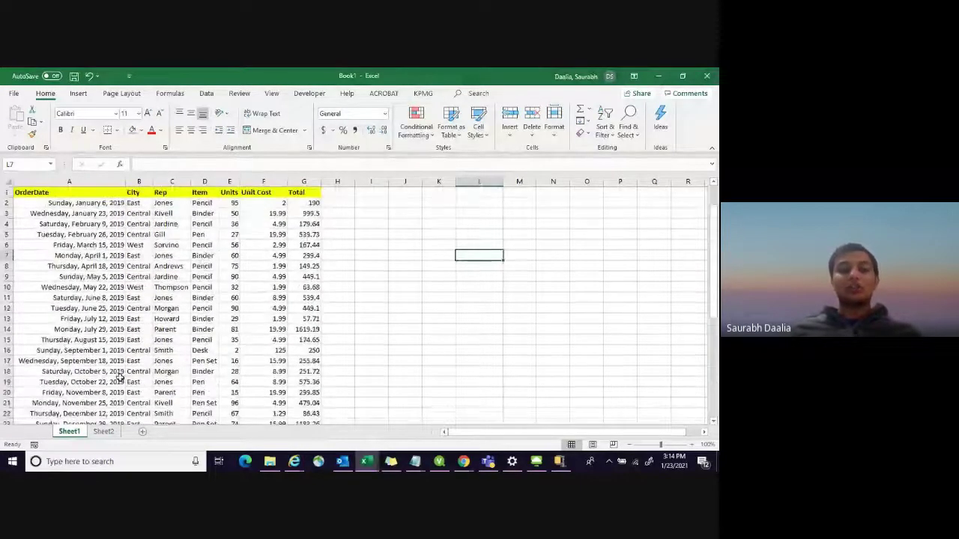
click(102, 432)
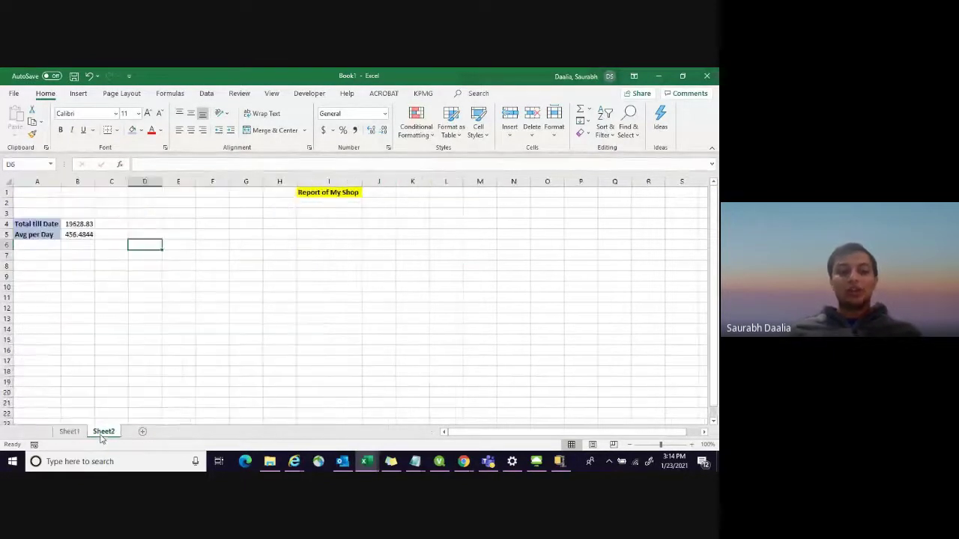
click(69, 431)
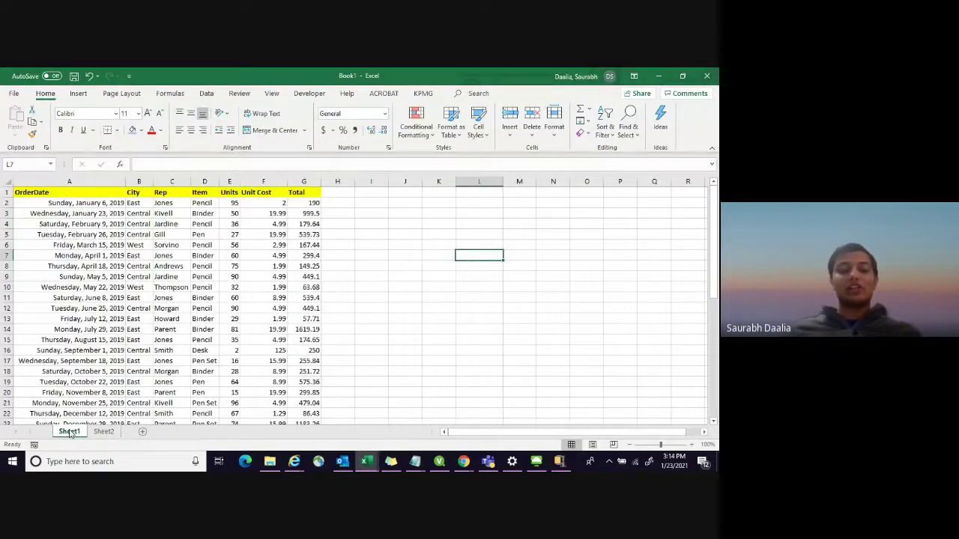
click(100, 433)
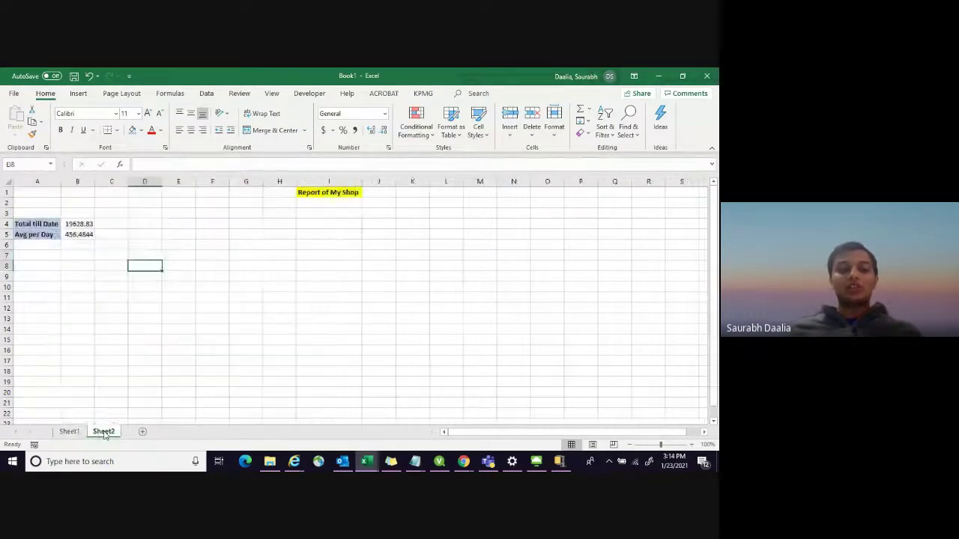
click(101, 256)
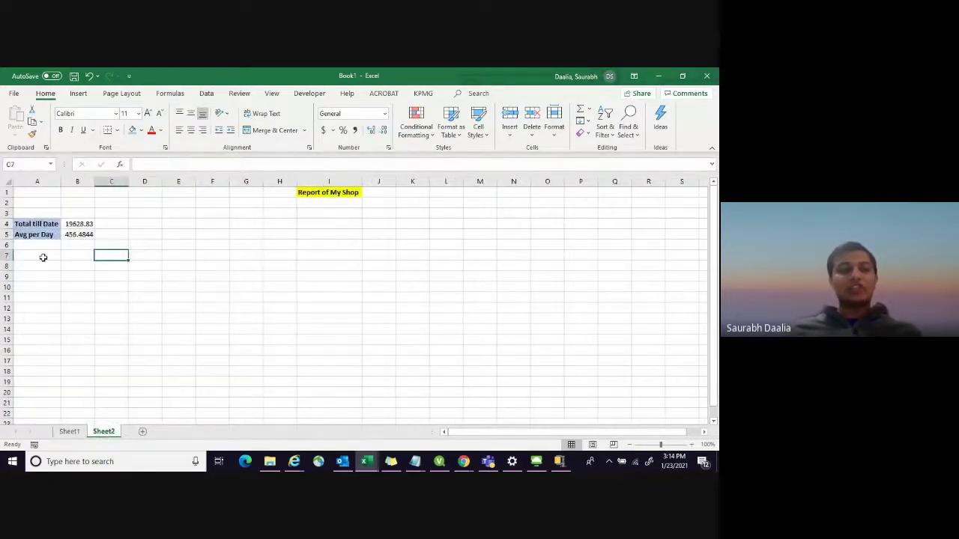
click(40, 255)
click(40, 243)
click(85, 245)
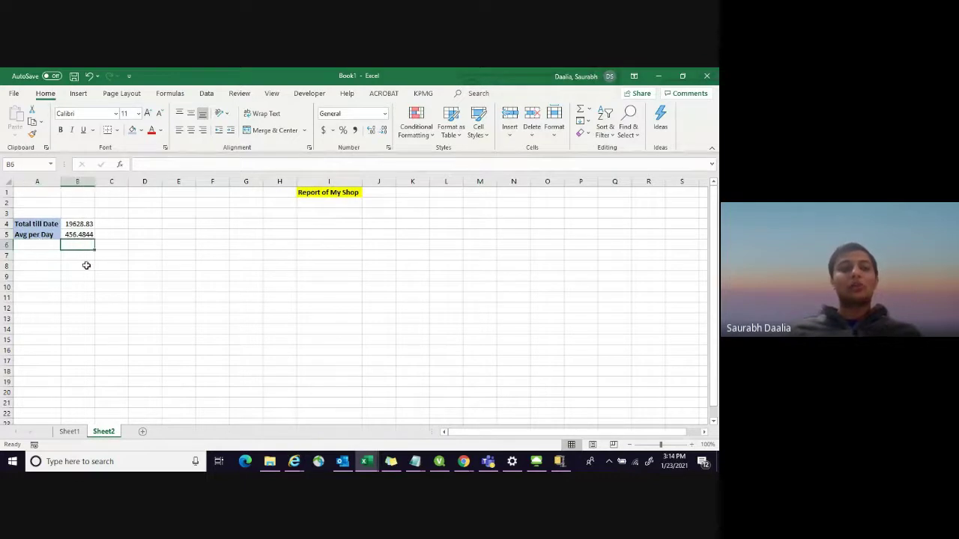
click(85, 266)
click(38, 257)
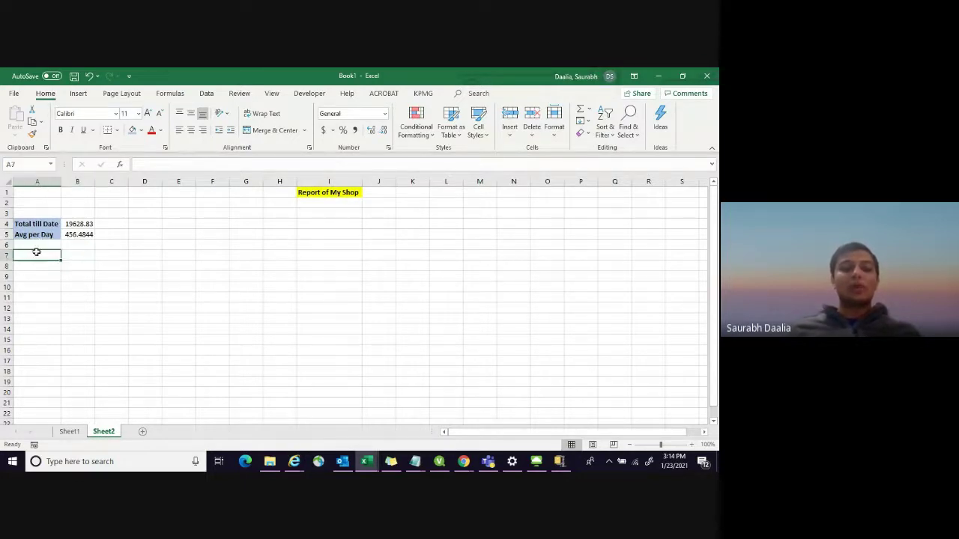
click(35, 245)
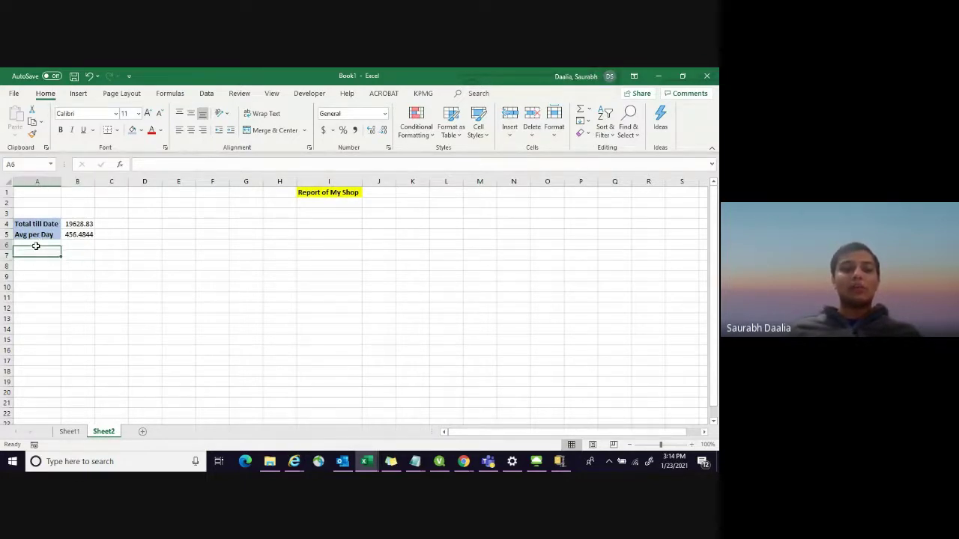
click(78, 246)
click(79, 256)
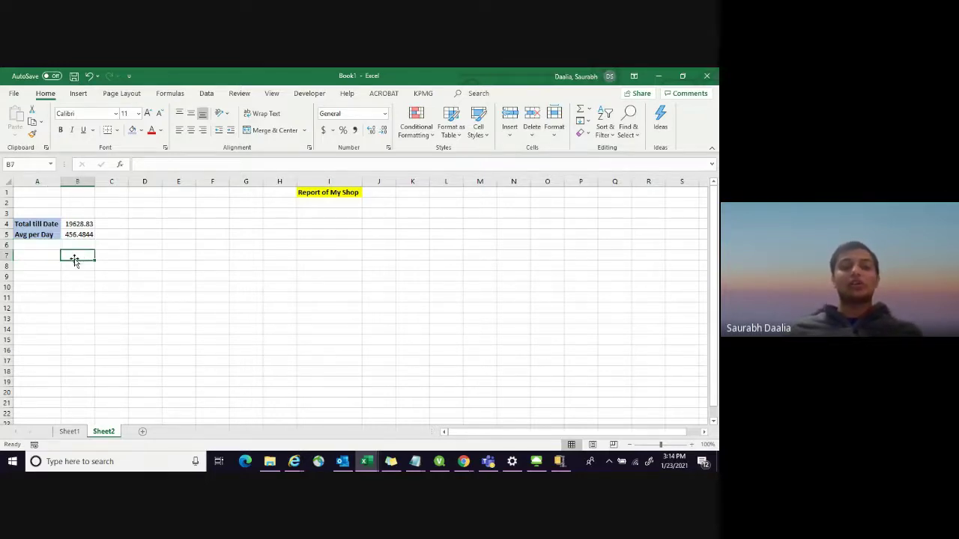
click(30, 254)
click(75, 264)
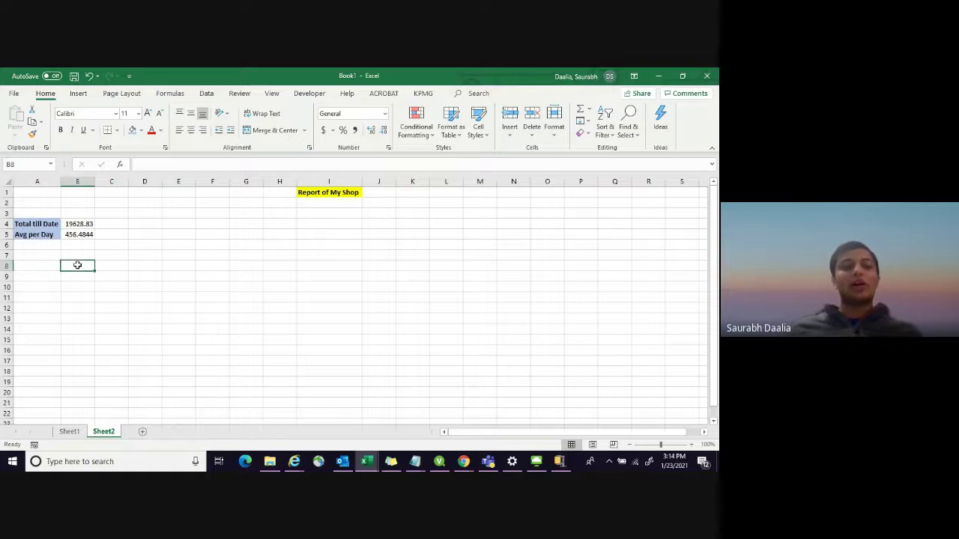
click(78, 254)
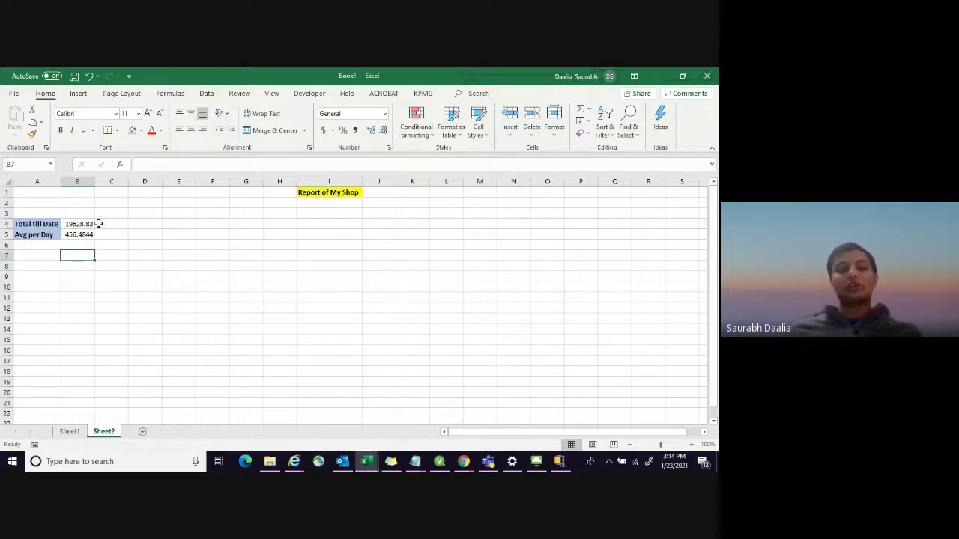
click(38, 287)
click(43, 298)
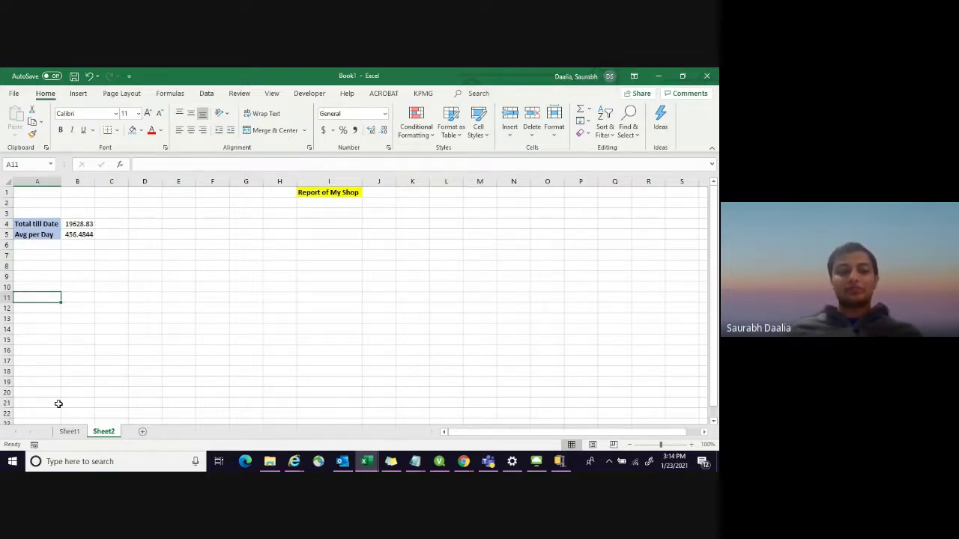
Examine the order records on Sheet1, paying attention to the different values in the City column
click(67, 432)
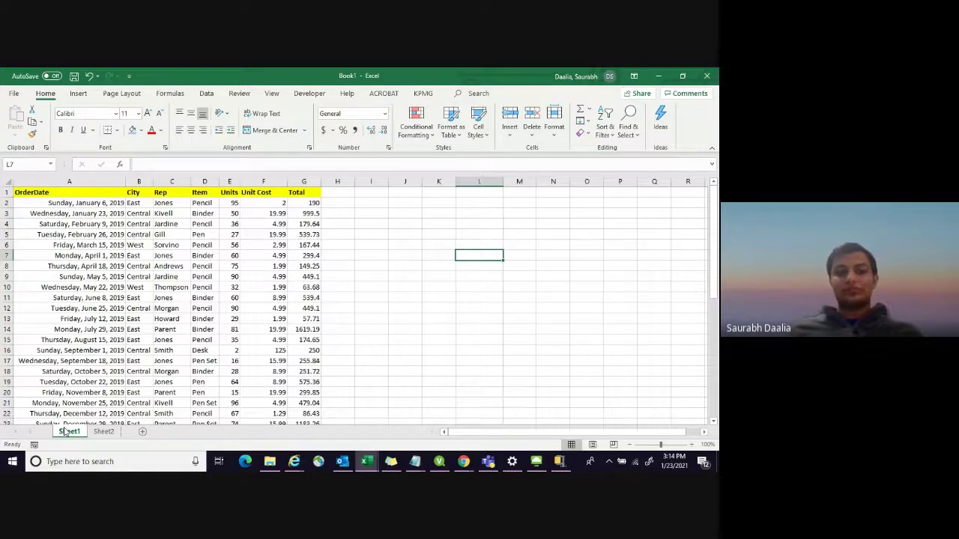
click(405, 276)
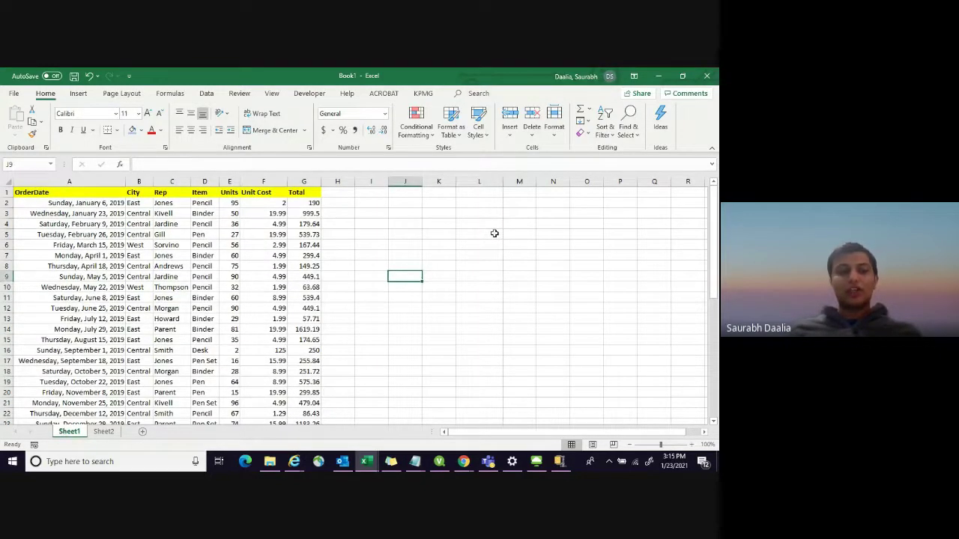
click(351, 206)
scroll(367, 226, up, 1)
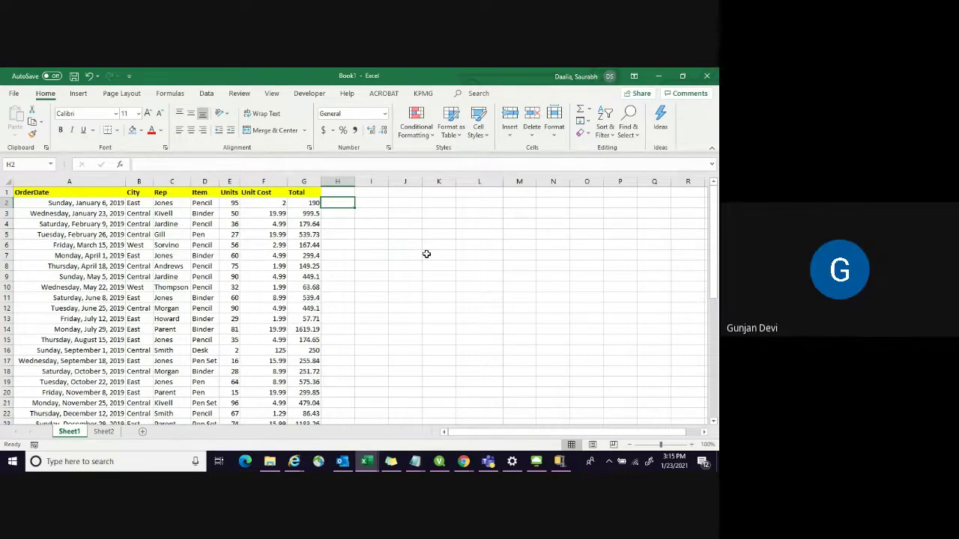
scroll(133, 272, down, 1)
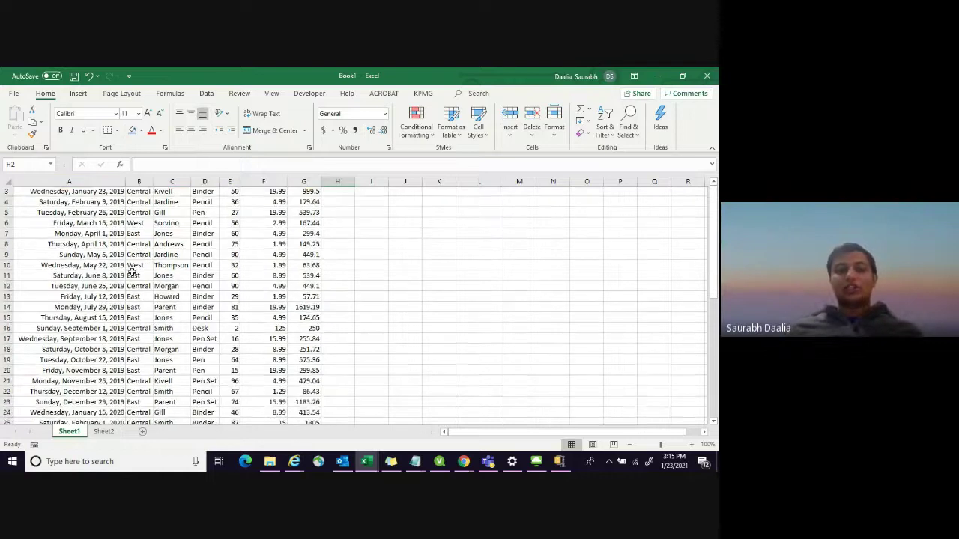
scroll(132, 272, up, 1)
click(405, 234)
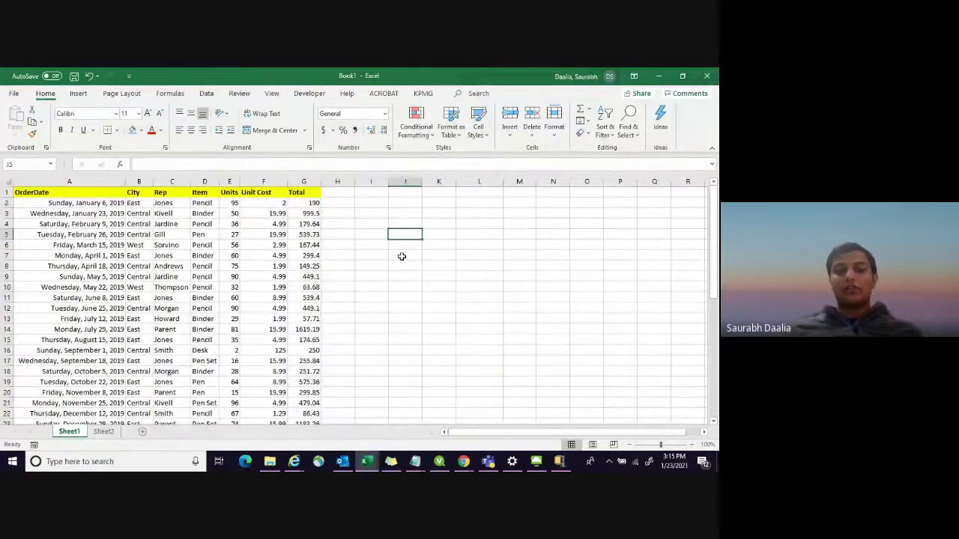
click(399, 307)
click(369, 278)
click(400, 278)
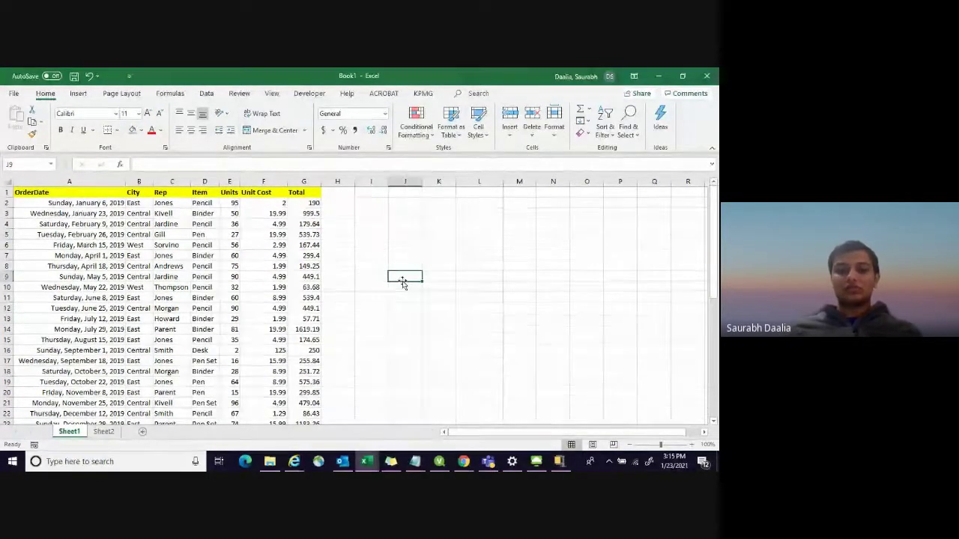
click(364, 245)
click(364, 235)
click(373, 297)
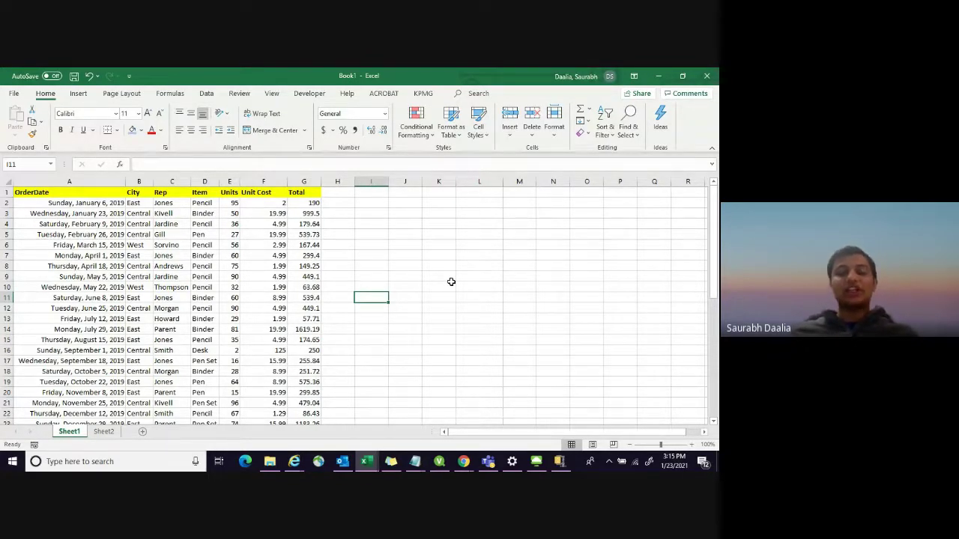
click(375, 270)
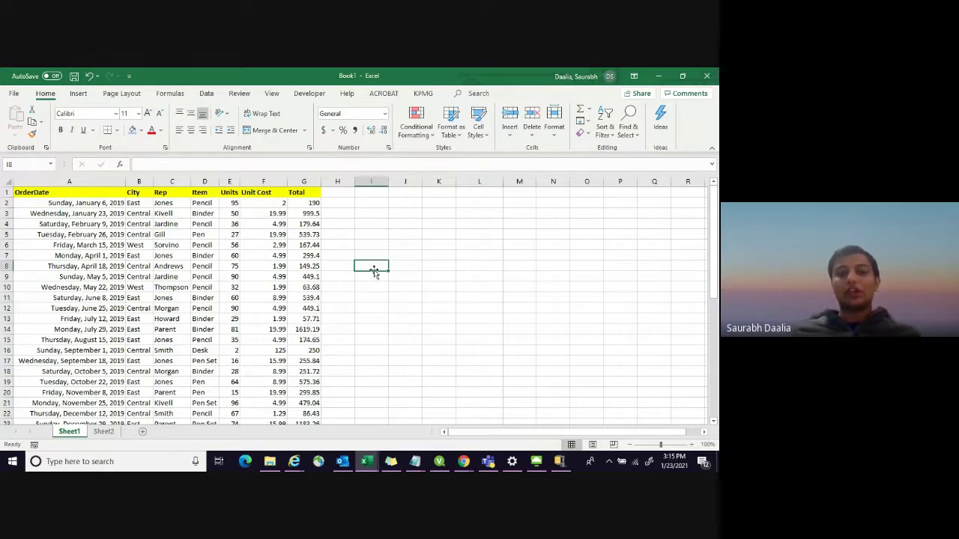
click(375, 284)
click(374, 267)
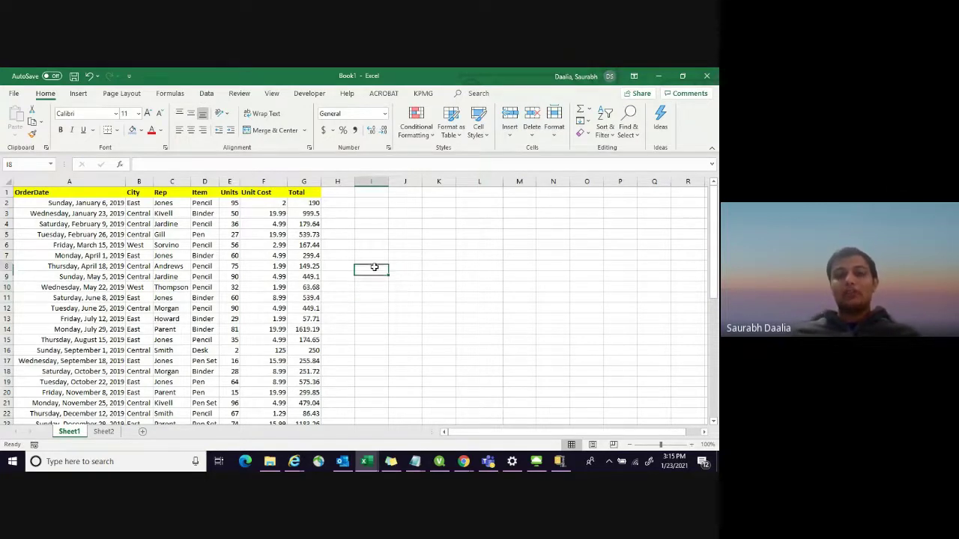
click(377, 287)
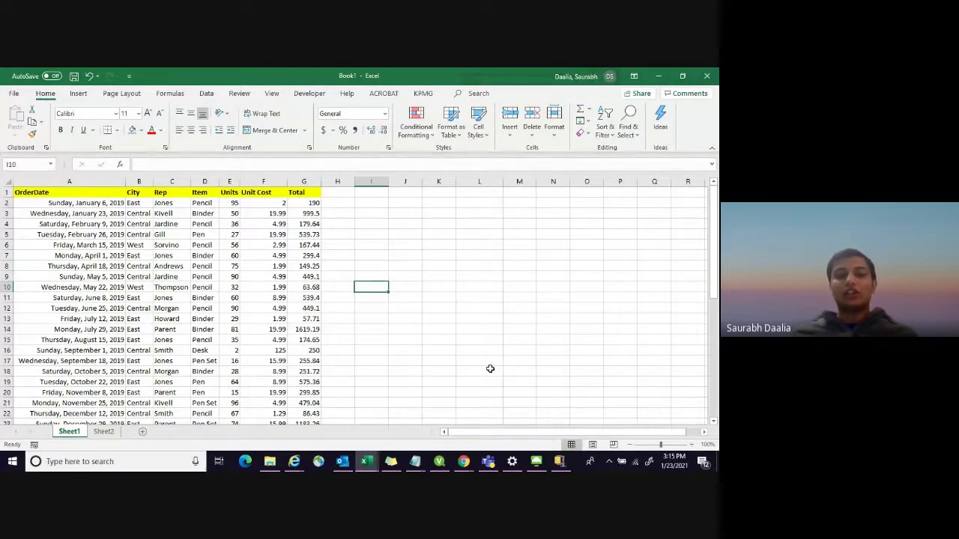
click(438, 266)
scroll(125, 285, down, 2)
scroll(142, 225, up, 2)
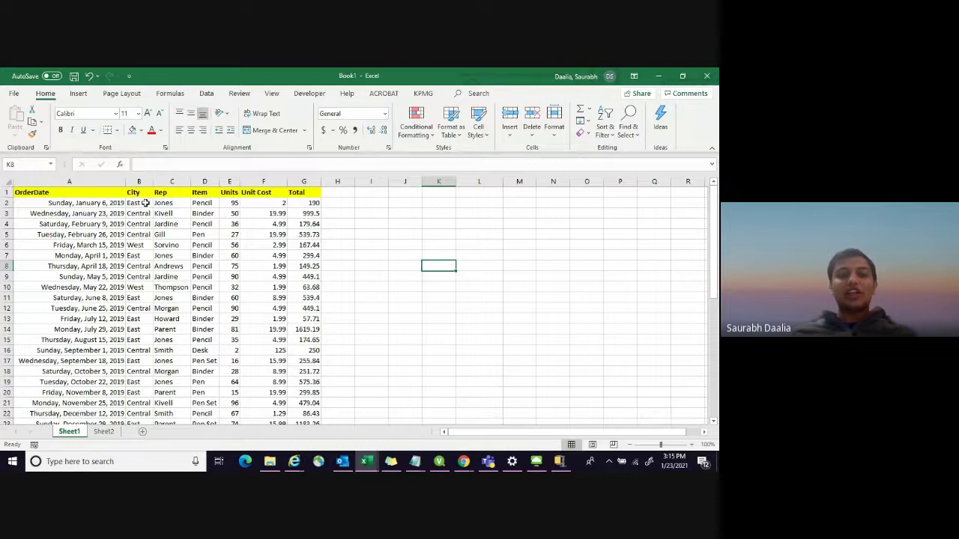
click(139, 203)
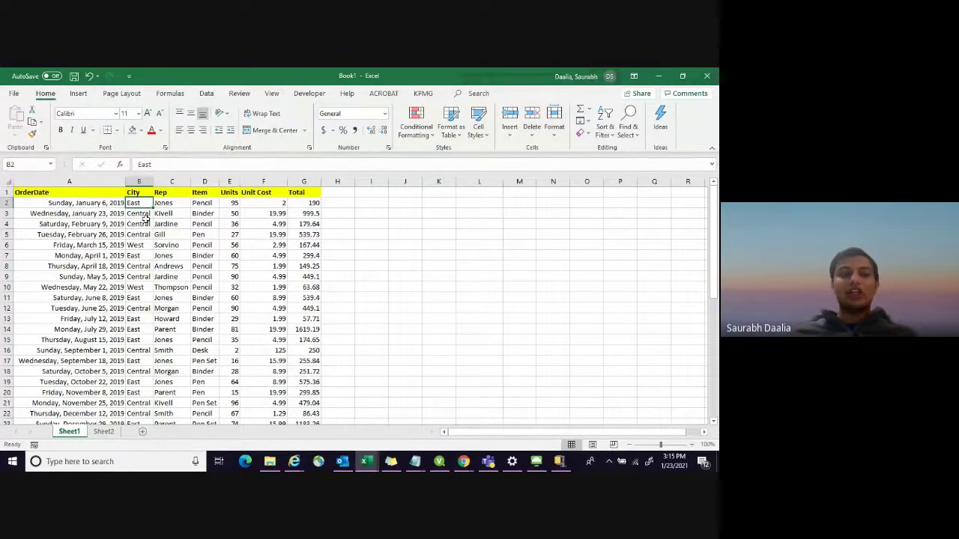
click(142, 245)
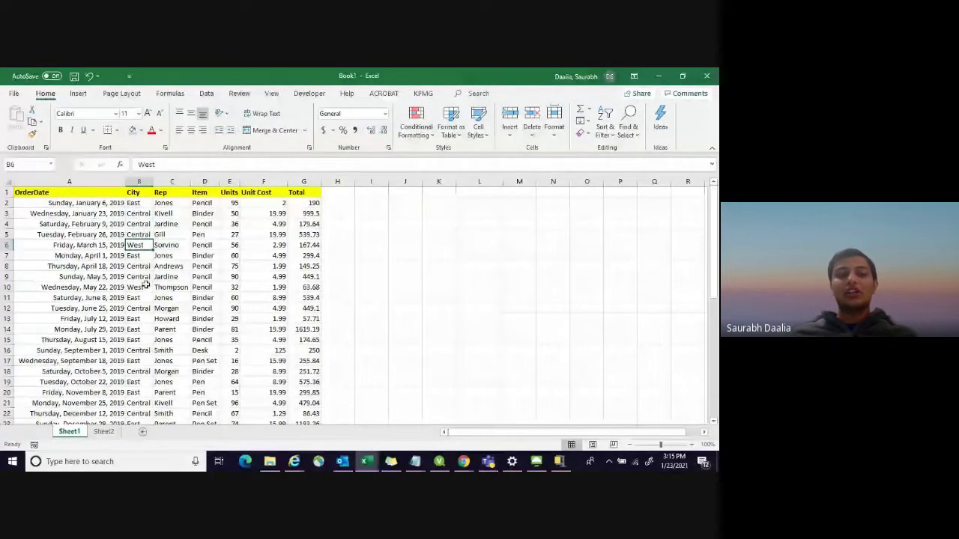
scroll(146, 284, down, 4)
scroll(146, 286, up, 4)
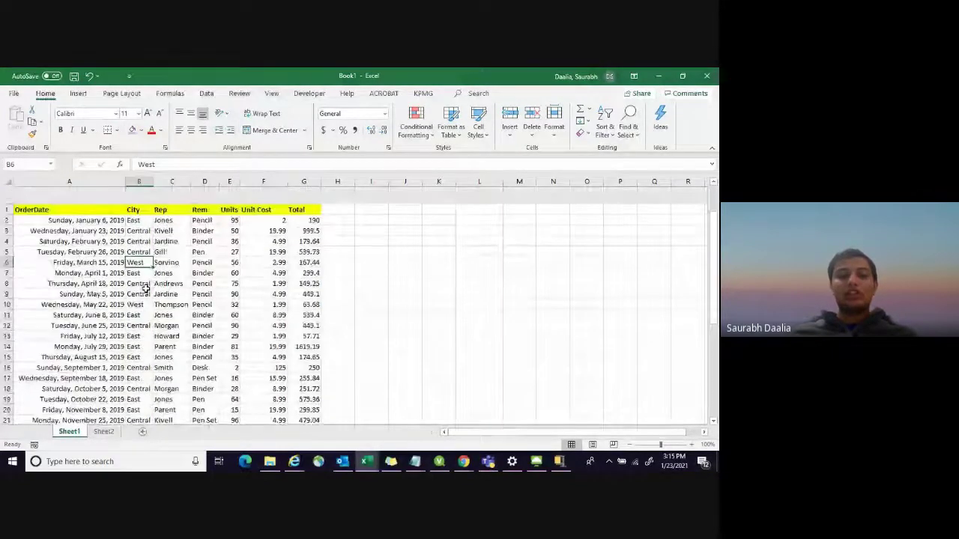
click(427, 245)
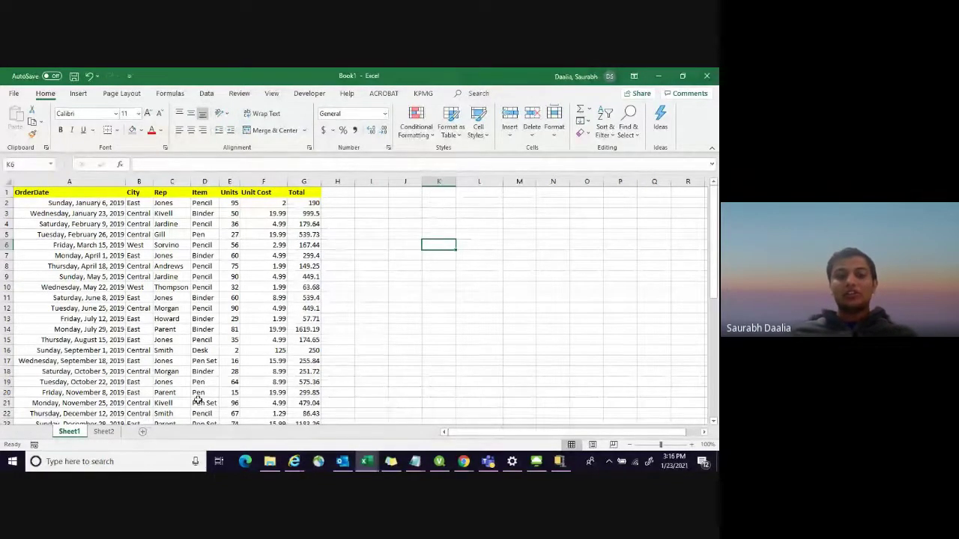
Add a new worksheet, place it after Sheet2 and name it "East City Data"
click(142, 433)
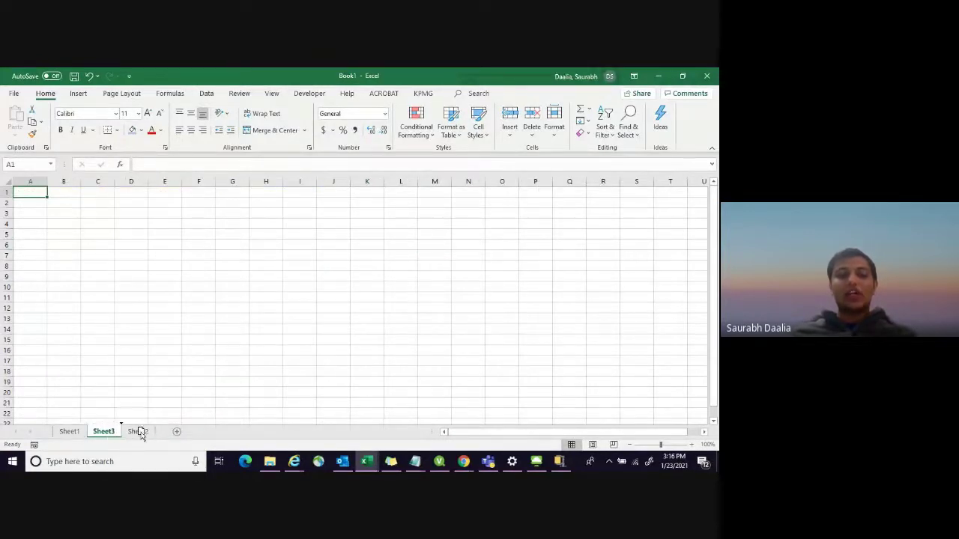
drag(107, 435, 160, 434)
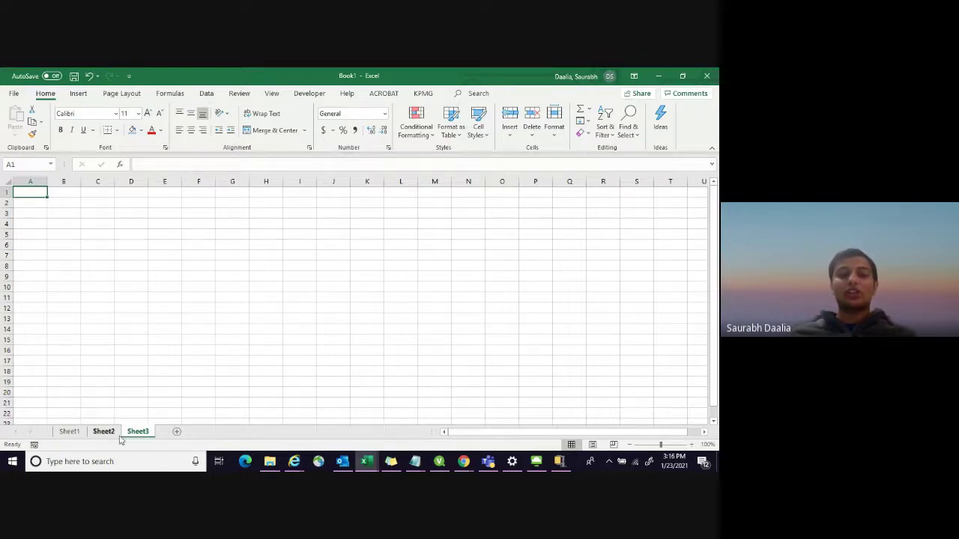
right_click(136, 433)
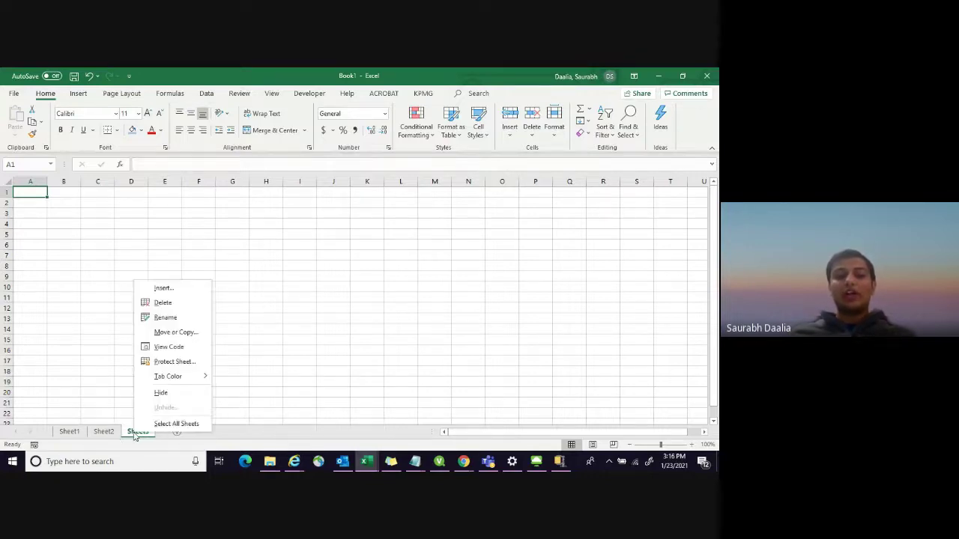
click(165, 318)
text(East)
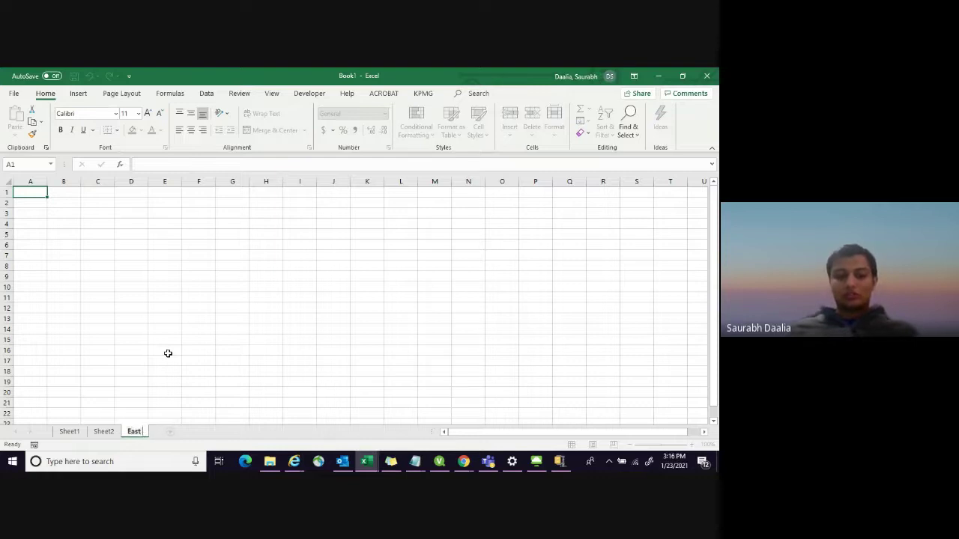
text( City Datat)
key(Return)
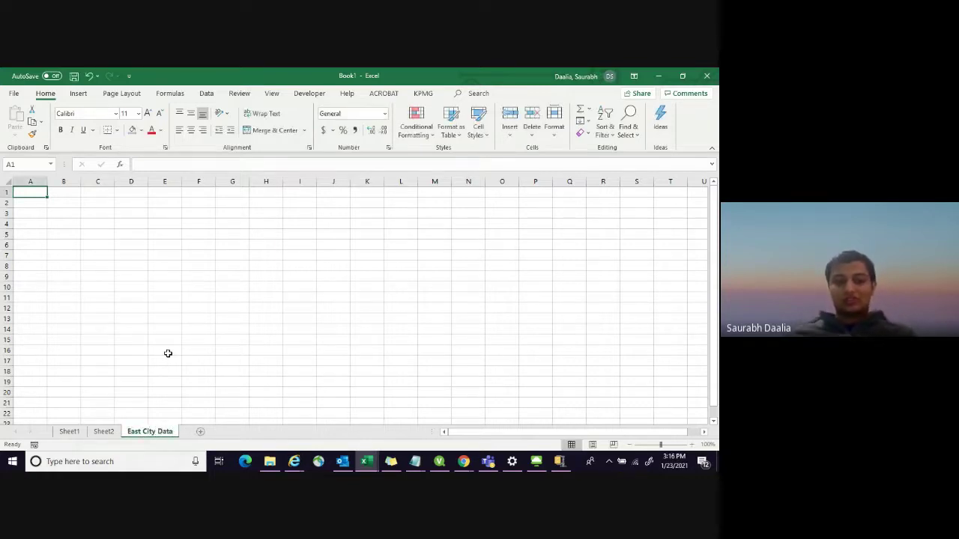
Return to the order records on Sheet1
click(77, 430)
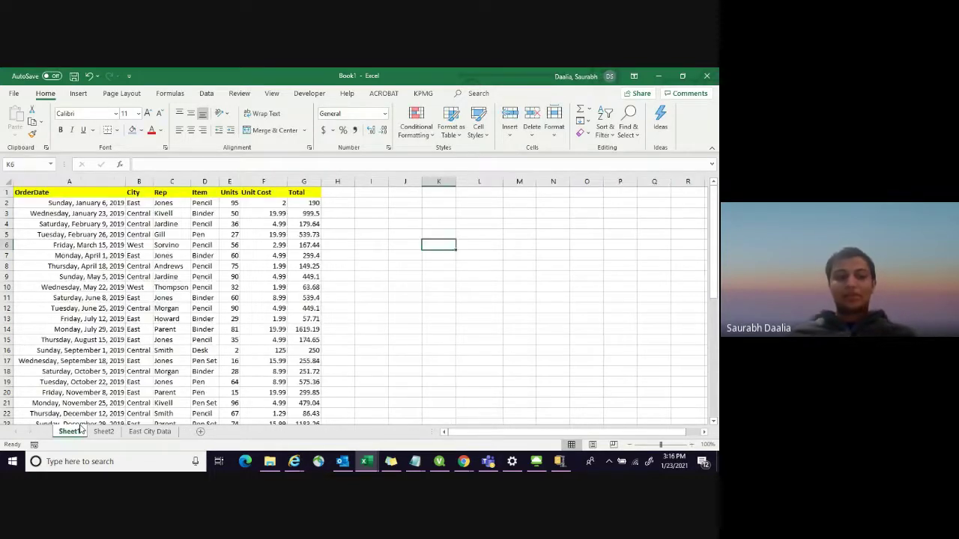
click(344, 215)
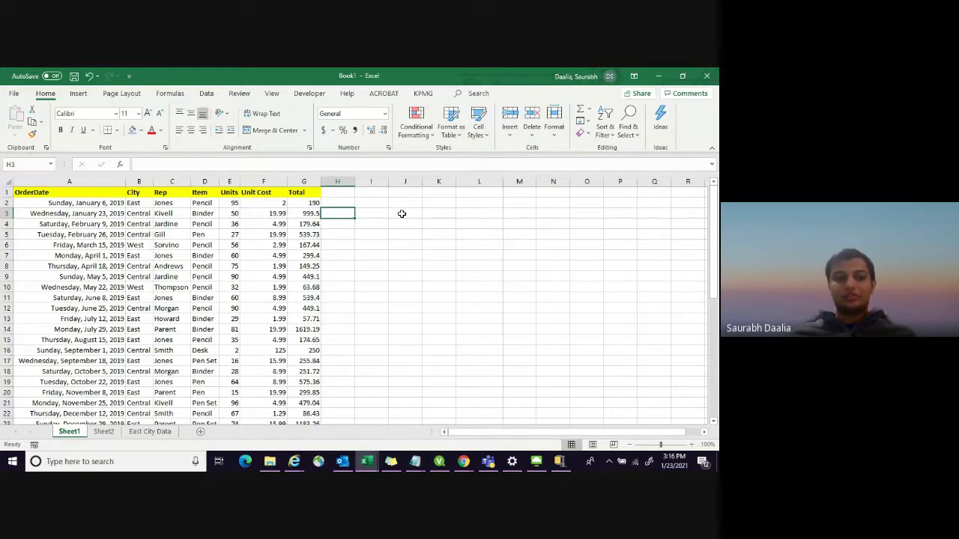
click(402, 215)
click(375, 247)
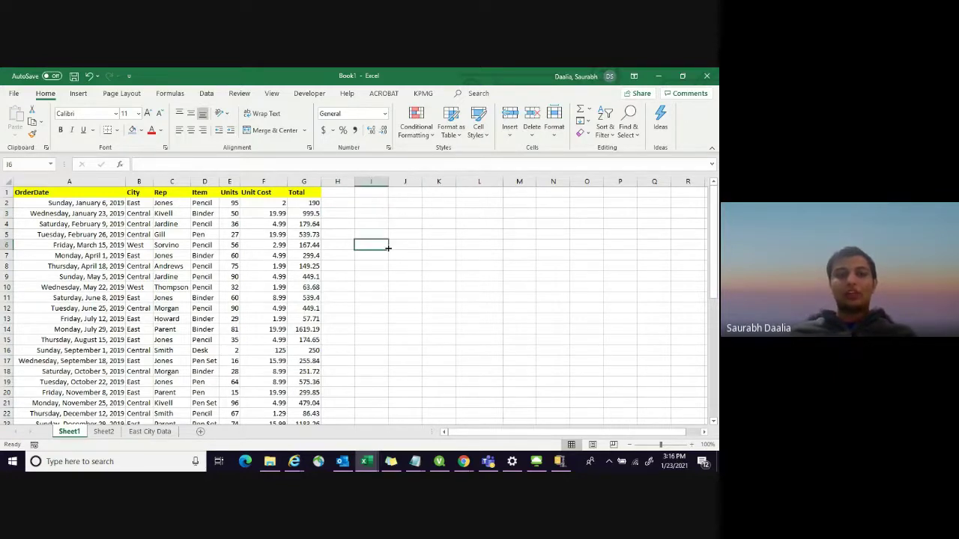
click(349, 287)
click(456, 283)
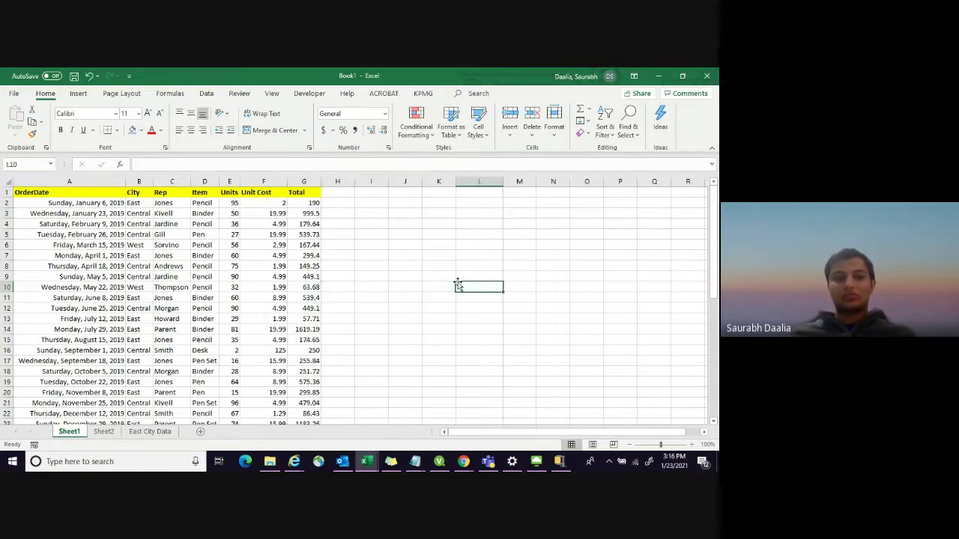
click(418, 257)
click(443, 294)
click(417, 294)
click(407, 266)
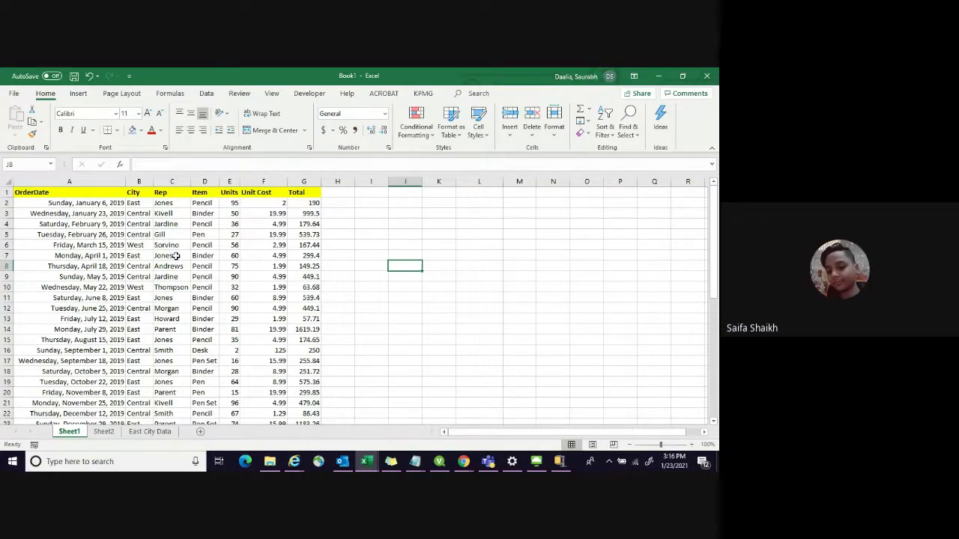
Add a filter to the City column of the order data on Sheet1
click(138, 181)
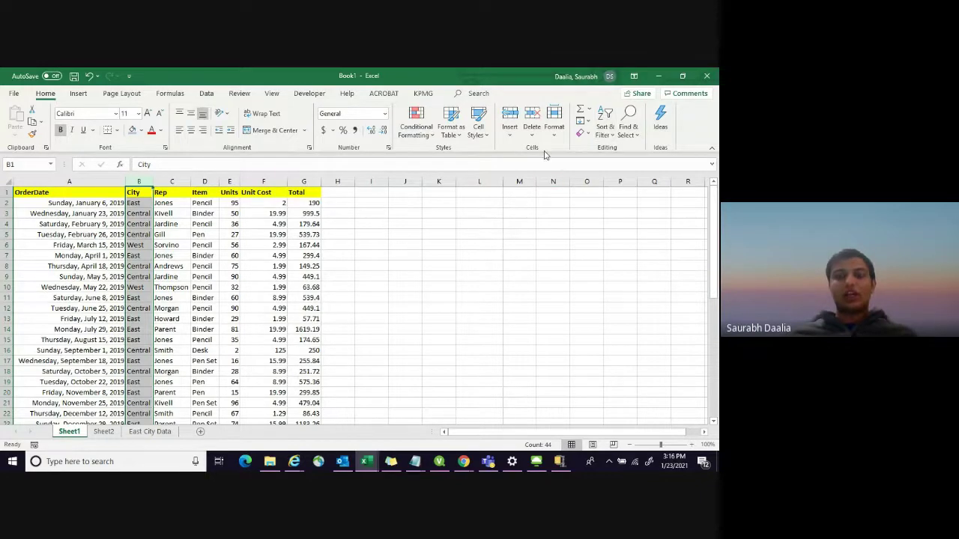
click(603, 141)
click(612, 192)
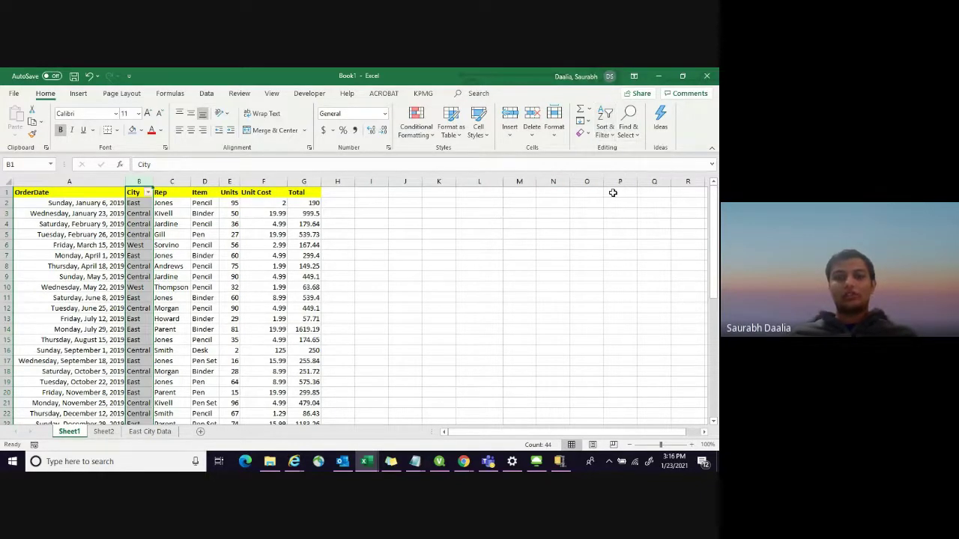
click(508, 221)
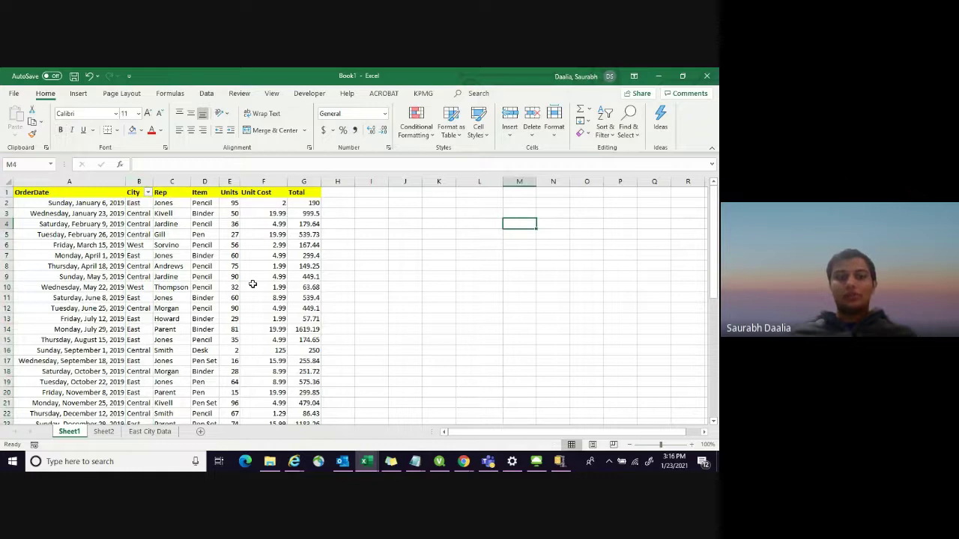
Filter the City column on Sheet1 to show only East orders
click(148, 193)
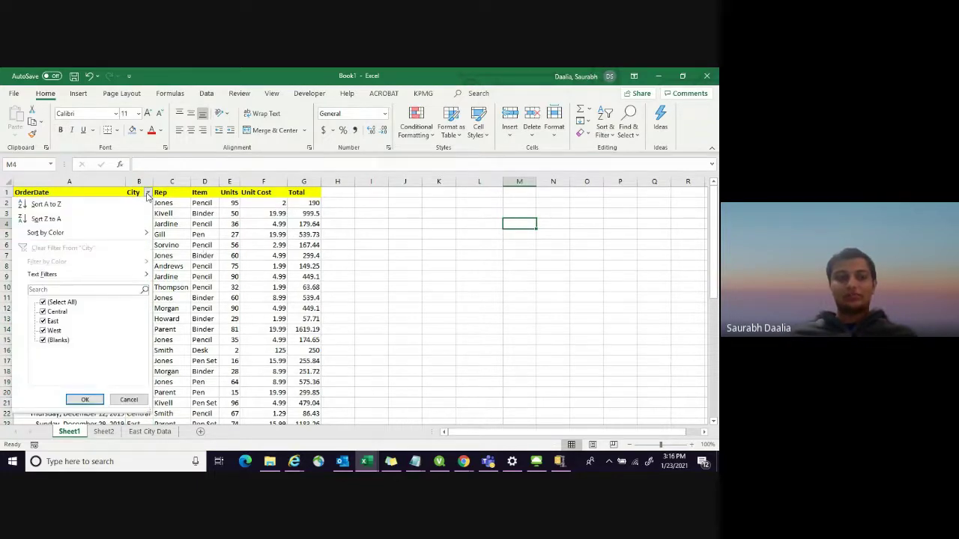
click(43, 303)
click(43, 322)
click(82, 399)
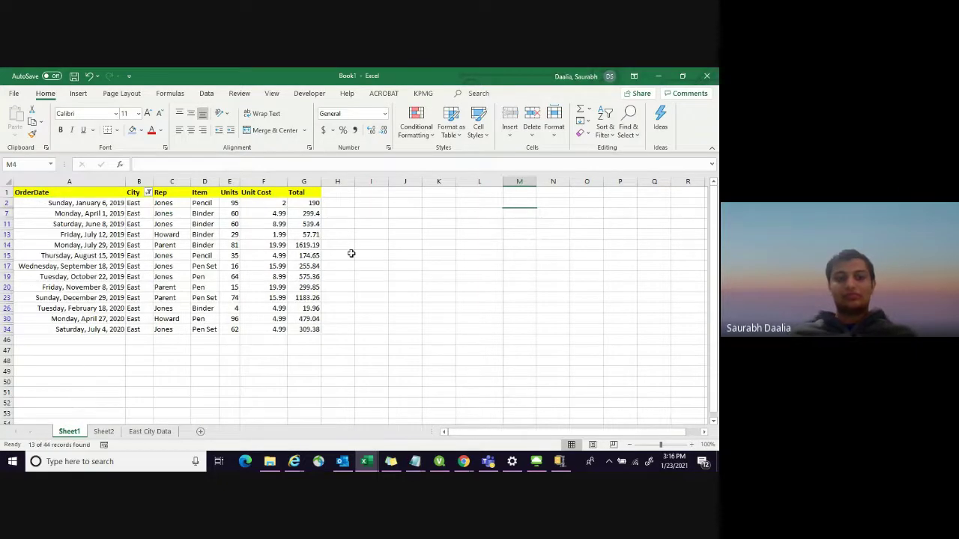
click(403, 233)
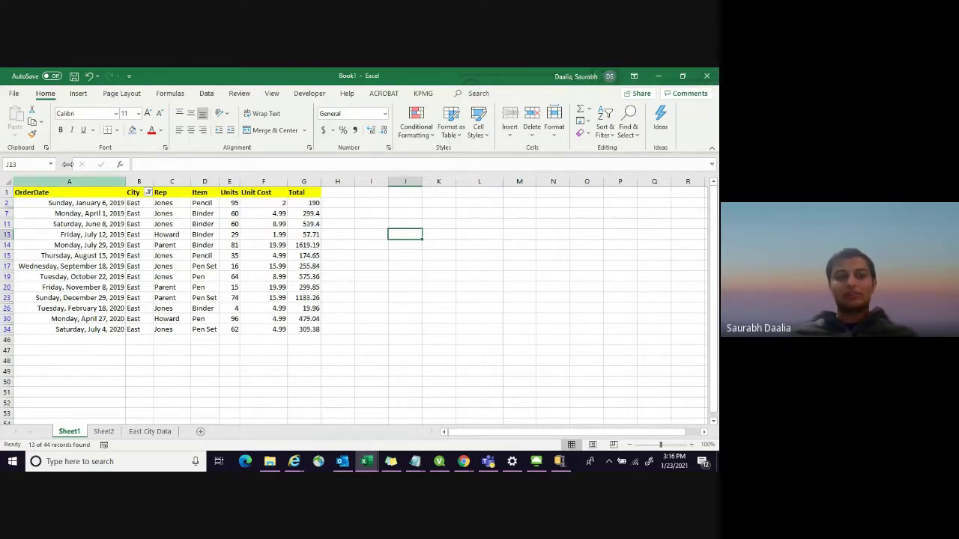
Copy the filtered East orders with their header row, columns A to G, into the "East City Data" sheet starting at A1
click(34, 192)
key(shift+Right)
key(shift+Right)
key(shift+Right)
key(shift+Right)
key(shift+Right)
key(shift+Right)
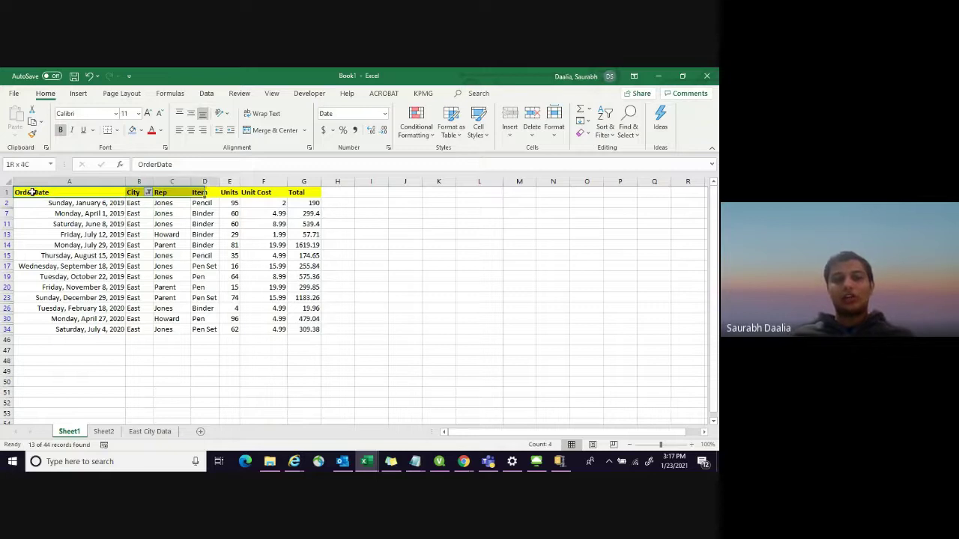
key(ctrl+shift+Down)
key(ctrl+c)
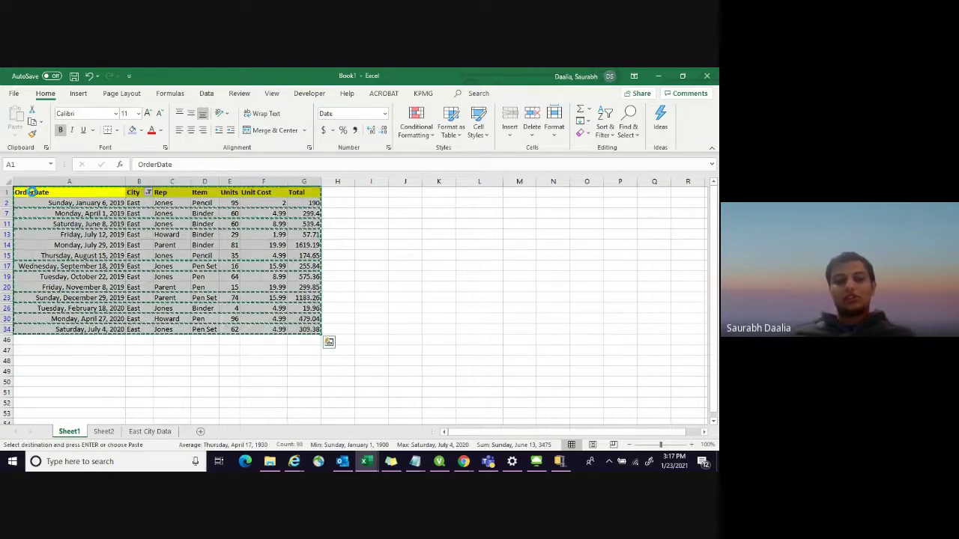
click(150, 431)
key(ctrl+v)
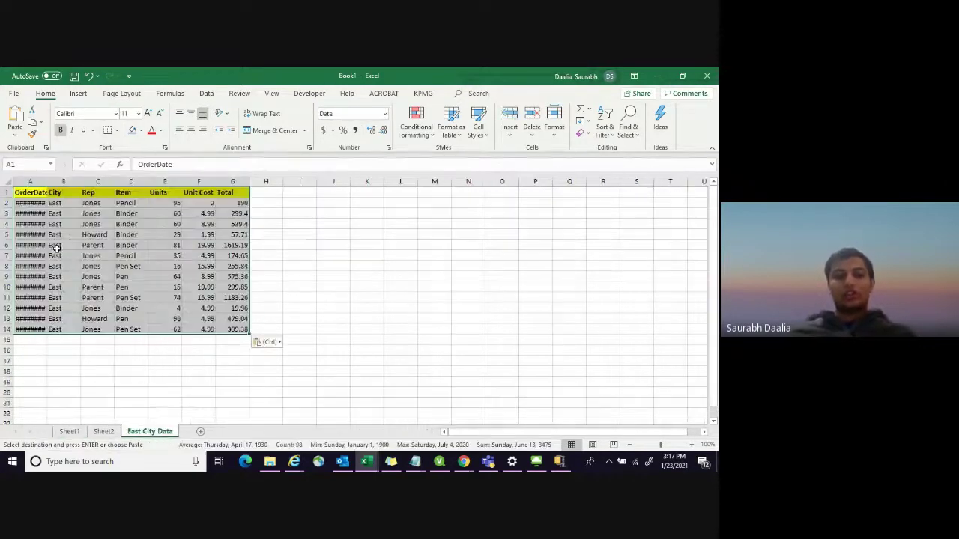
Autofit the OrderDate column on the "East City Data" sheet so the full dates are readable
click(389, 279)
double_click(47, 182)
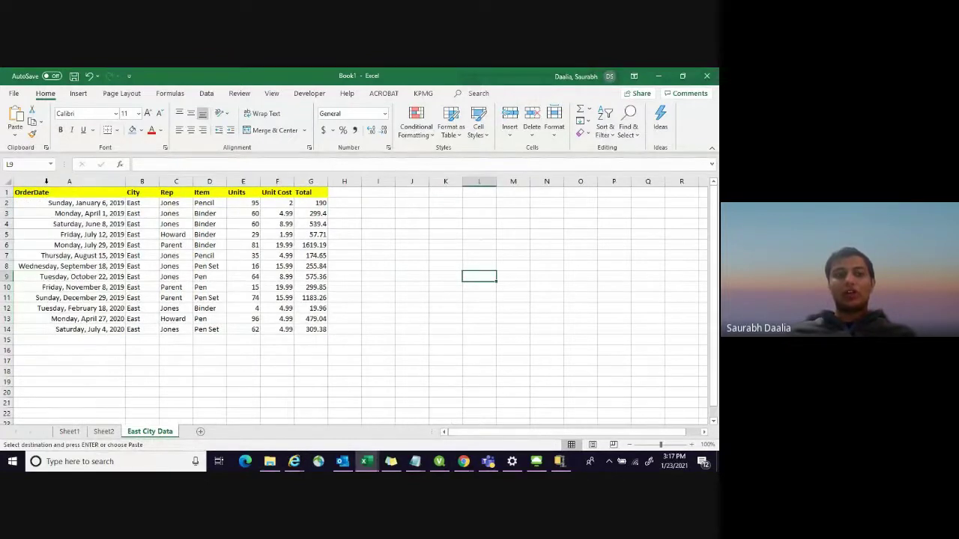
click(445, 266)
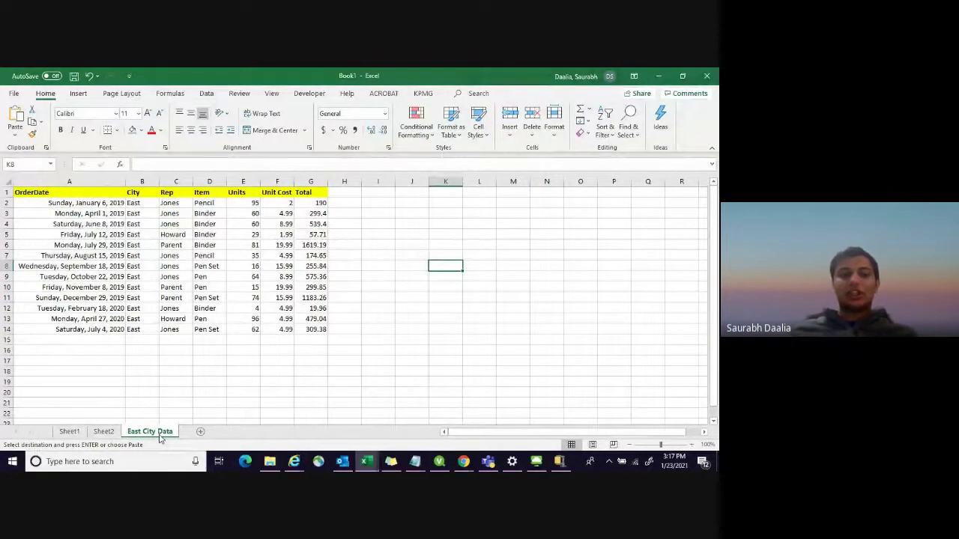
Show all cities again in Sheet1's City filter and clear the pending copy selection
click(69, 431)
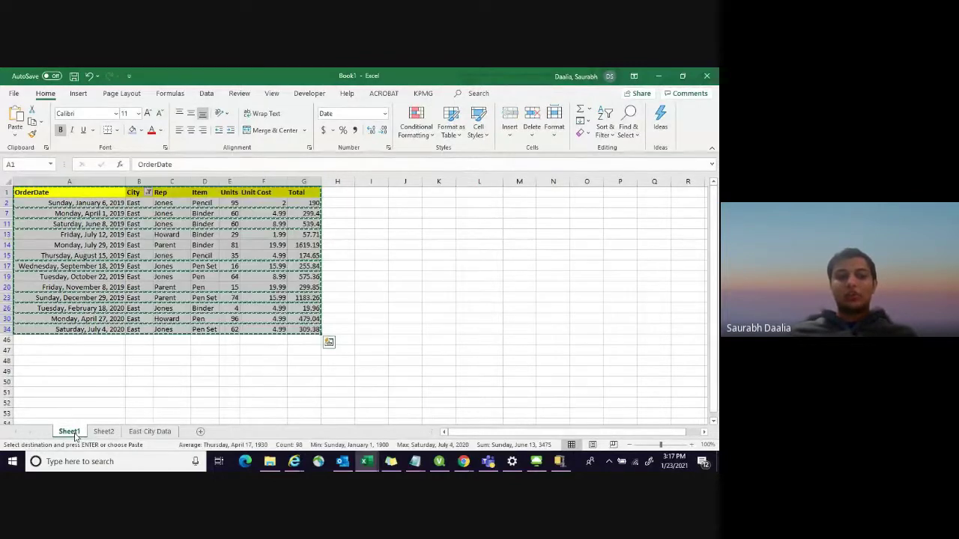
click(147, 192)
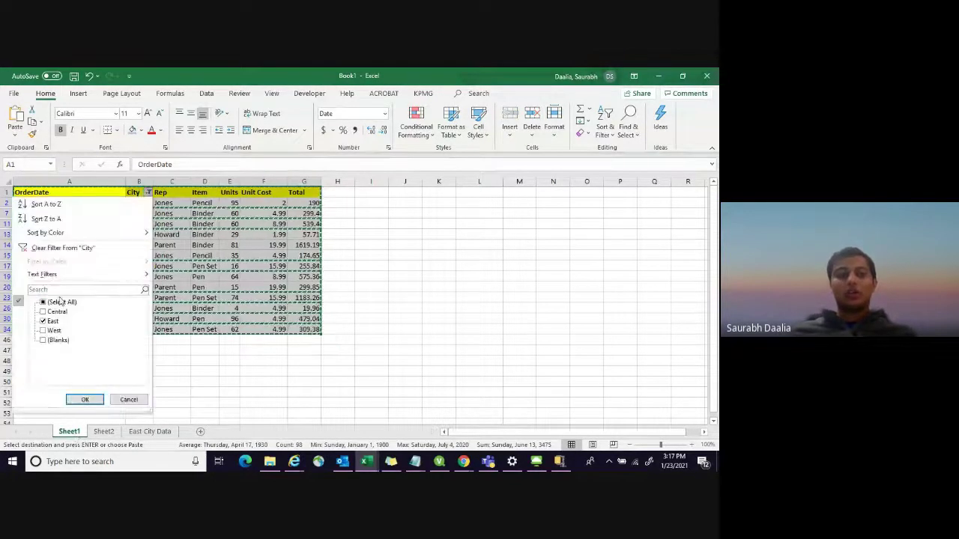
click(60, 302)
key(Return)
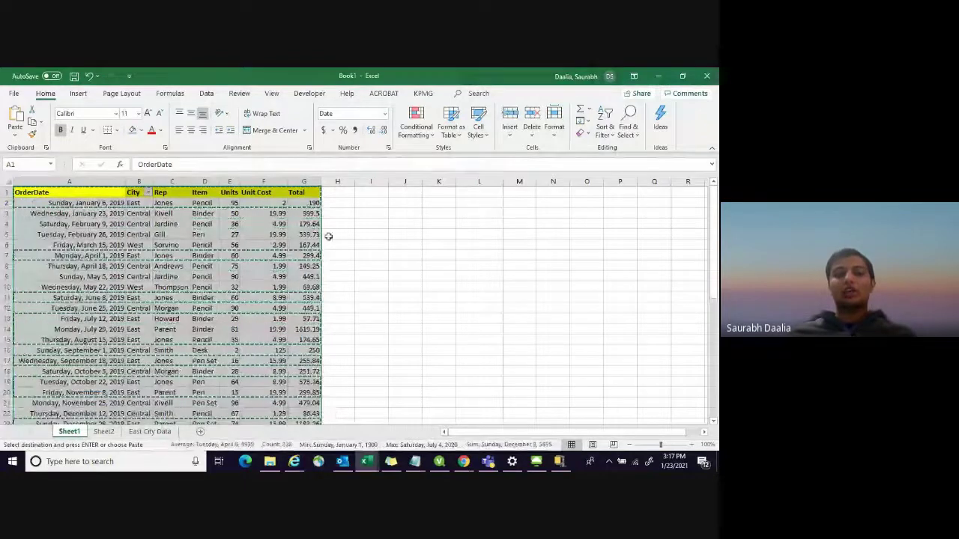
click(395, 233)
key(Escape)
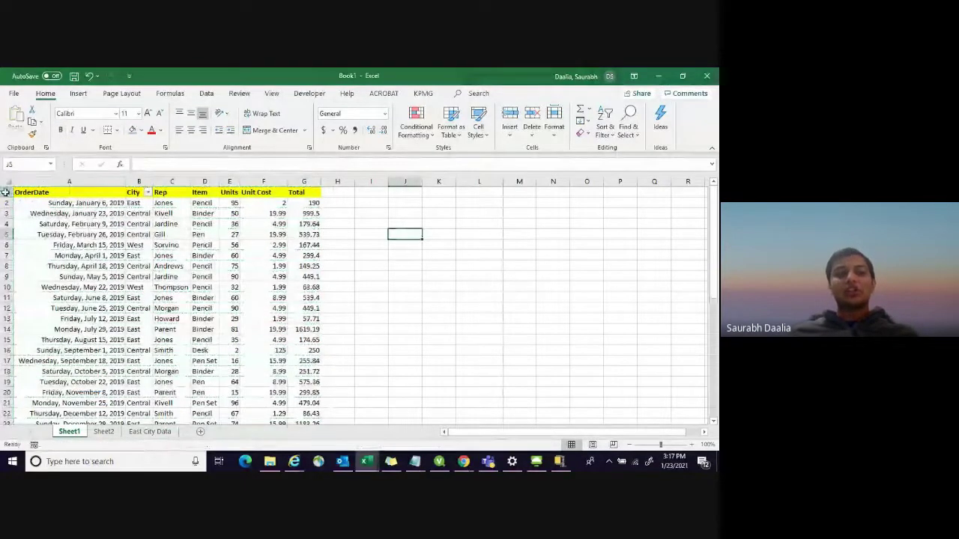
Replace the City-only filter on Sheet1 with filters across the whole header row
click(5, 193)
click(604, 126)
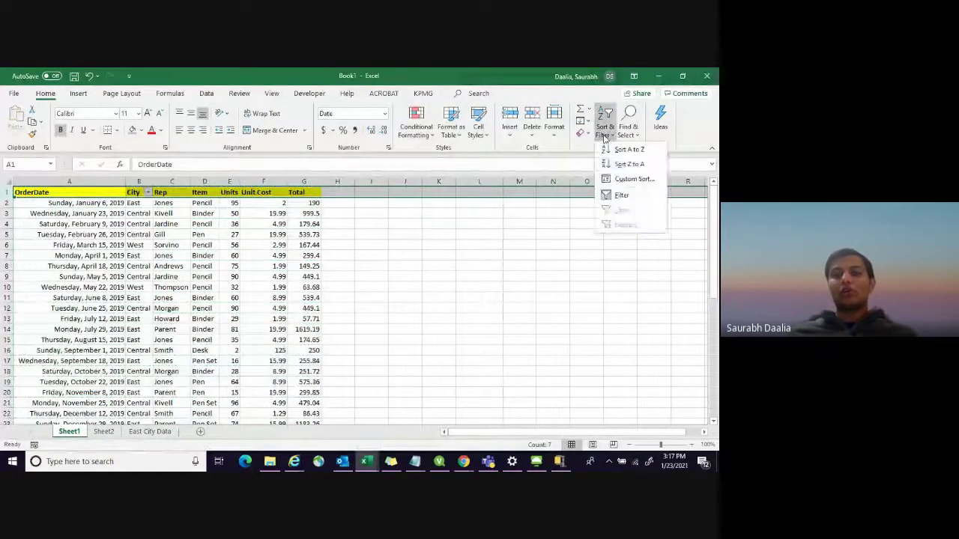
click(611, 197)
click(604, 125)
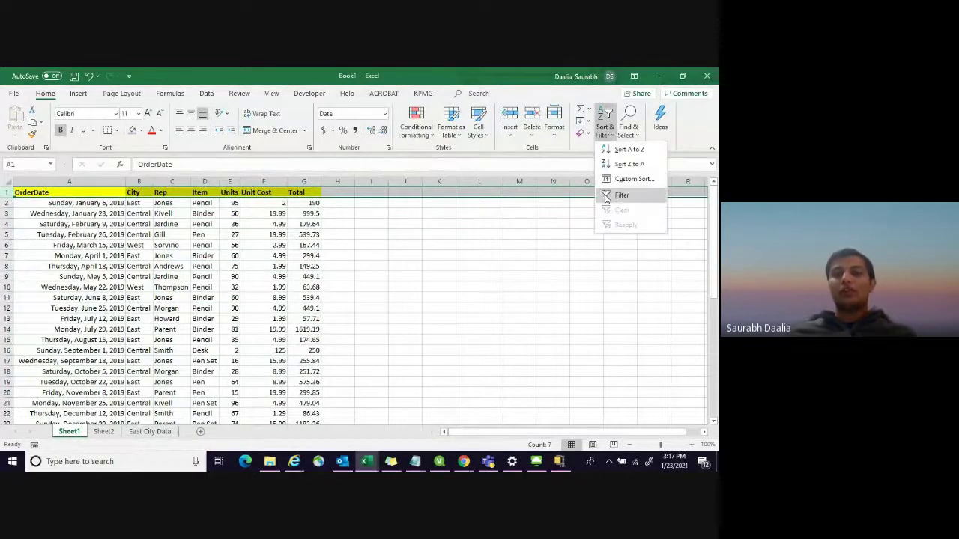
click(620, 195)
click(366, 277)
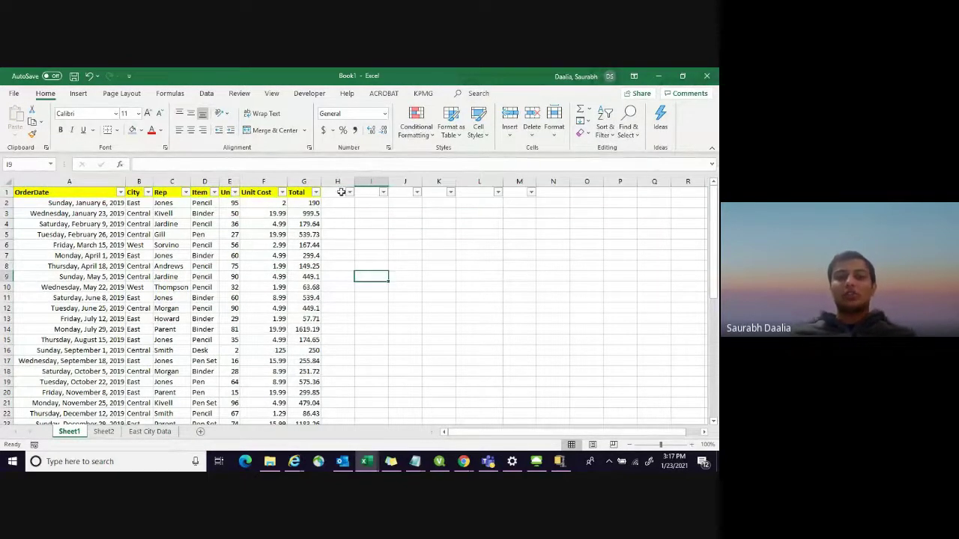
Delete the empty columns H to M so only the order data columns carry filters
drag(335, 181, 541, 182)
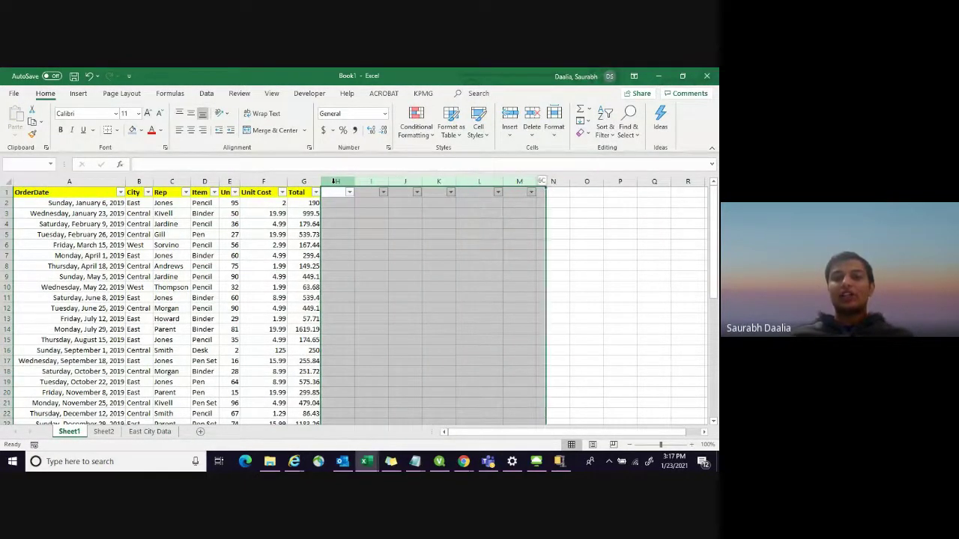
key(ctrl+minus)
click(539, 244)
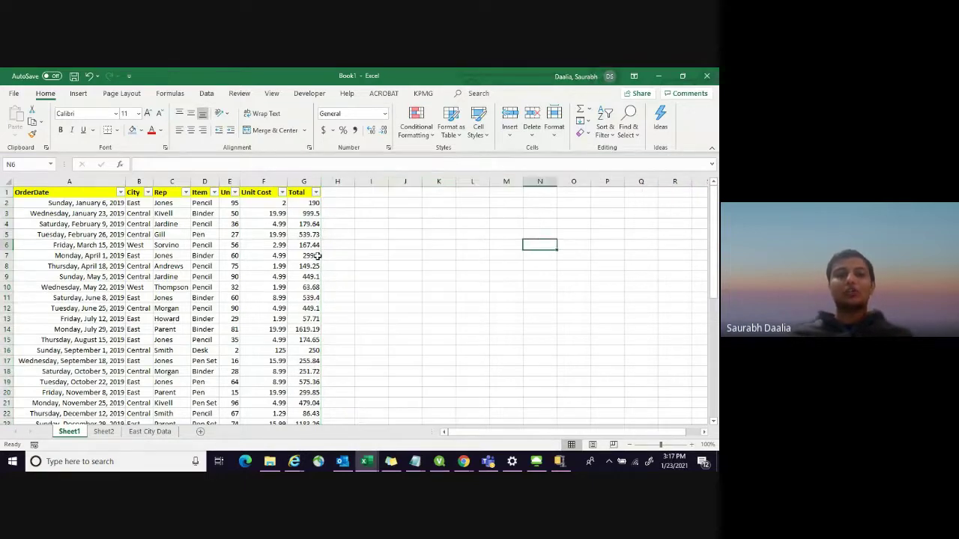
Filter the Rep column to show only the orders of the second rep in the list
click(186, 193)
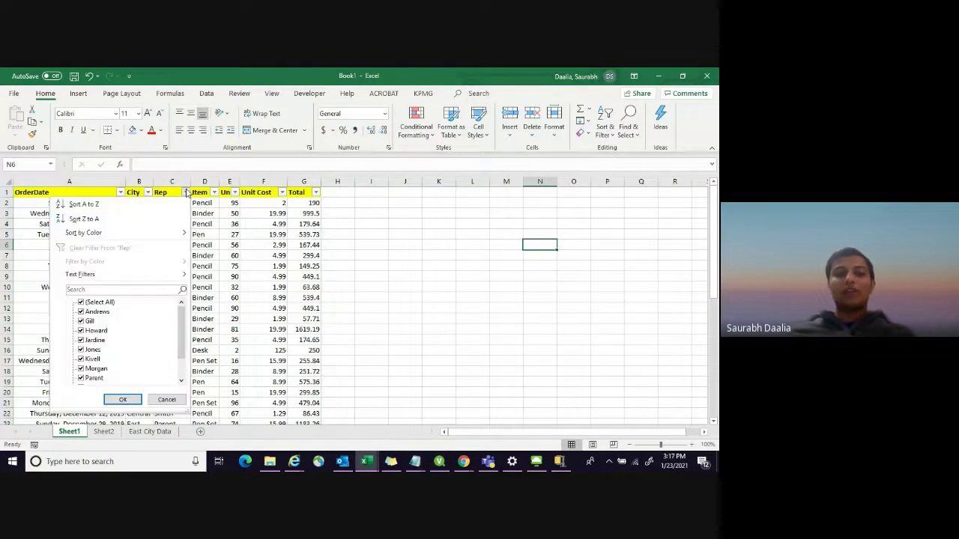
mouse_move(182, 324)
mouse_down()
mouse_move(182, 343)
mouse_move(176, 308)
mouse_up()
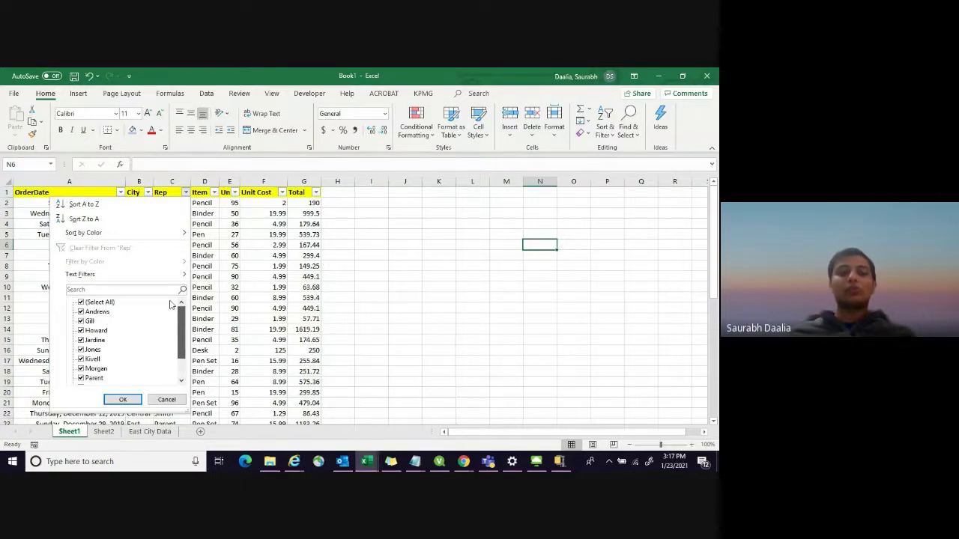
click(104, 303)
click(88, 321)
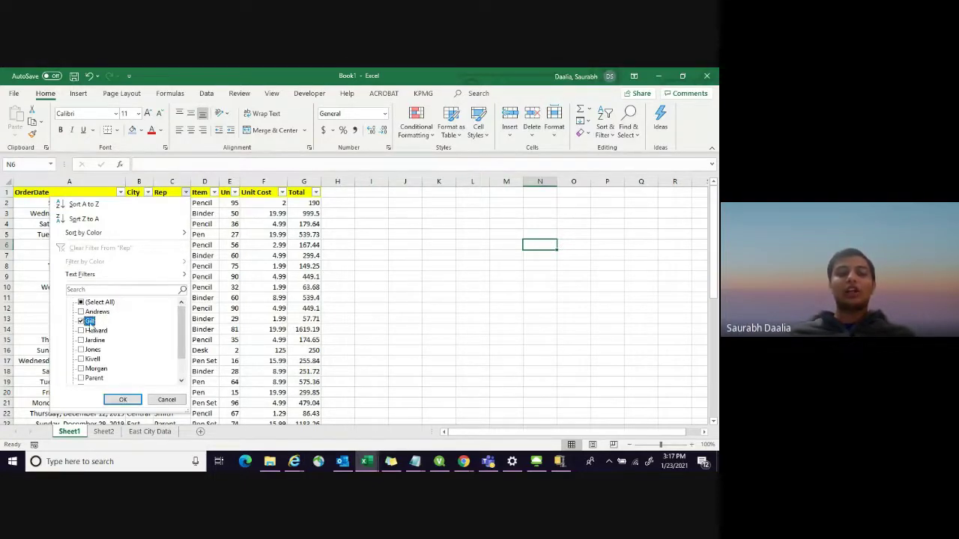
click(117, 400)
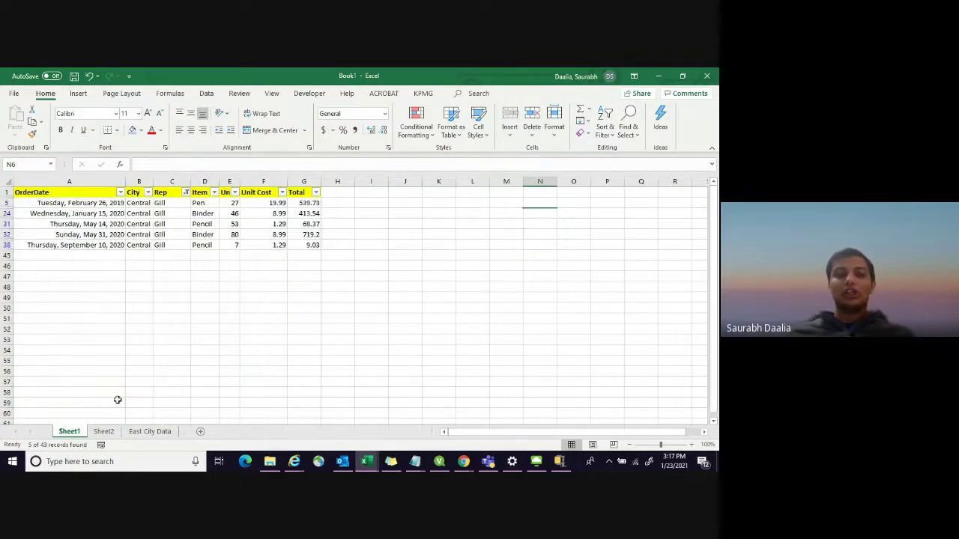
Extend the Rep filter to also include the fifth and eighth reps in the list
click(185, 192)
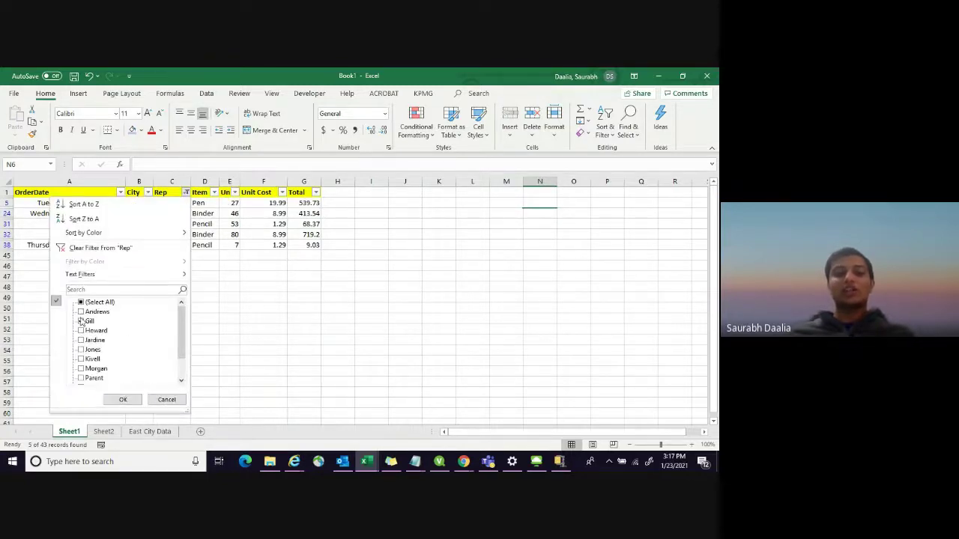
click(81, 378)
click(81, 350)
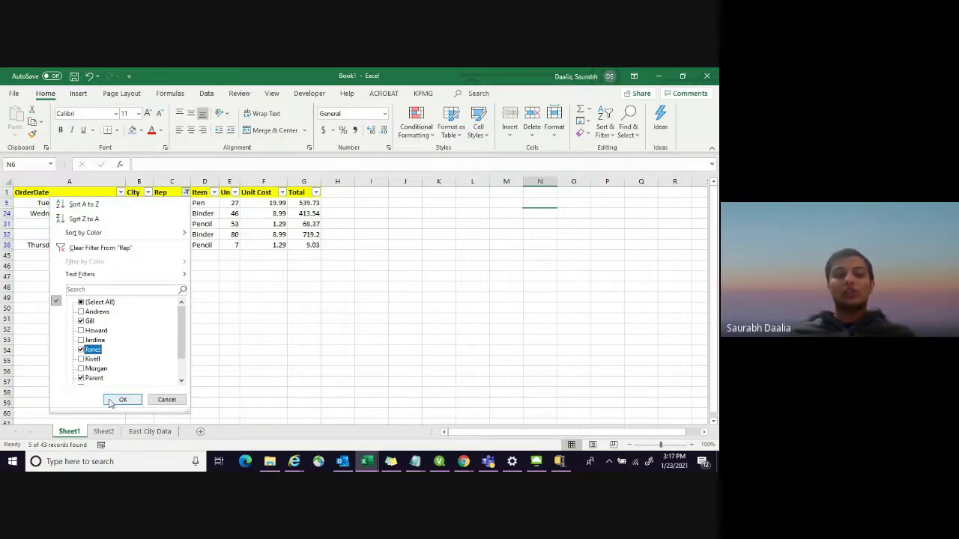
click(120, 401)
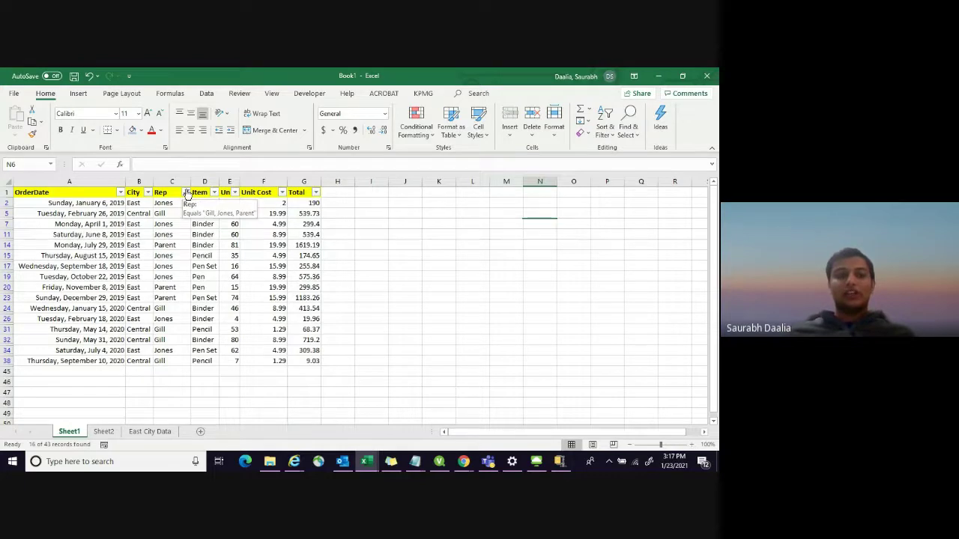
Reset the Rep filter to include all reps
click(186, 194)
click(81, 303)
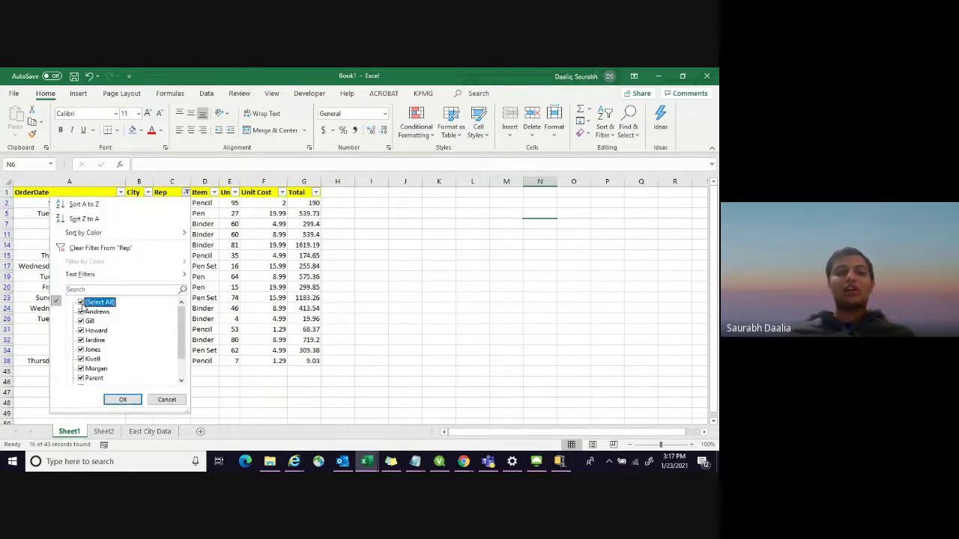
click(123, 399)
click(396, 263)
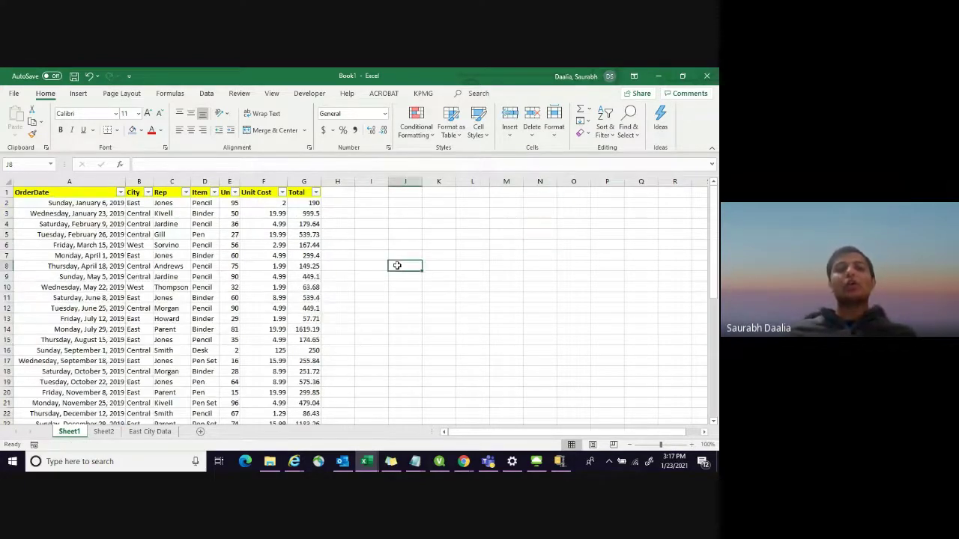
click(382, 213)
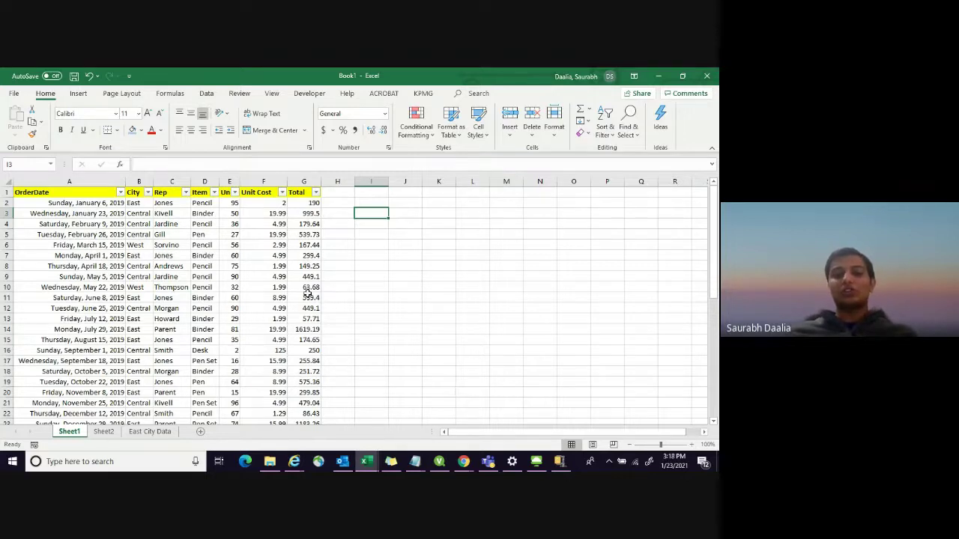
Filter the Total column to show only orders greater than or equal to 300
click(319, 192)
click(319, 192)
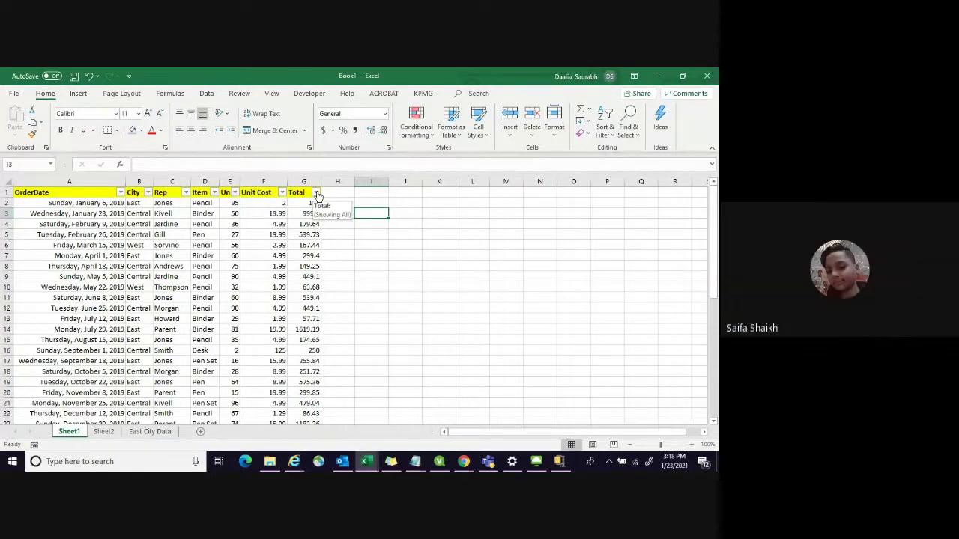
click(317, 193)
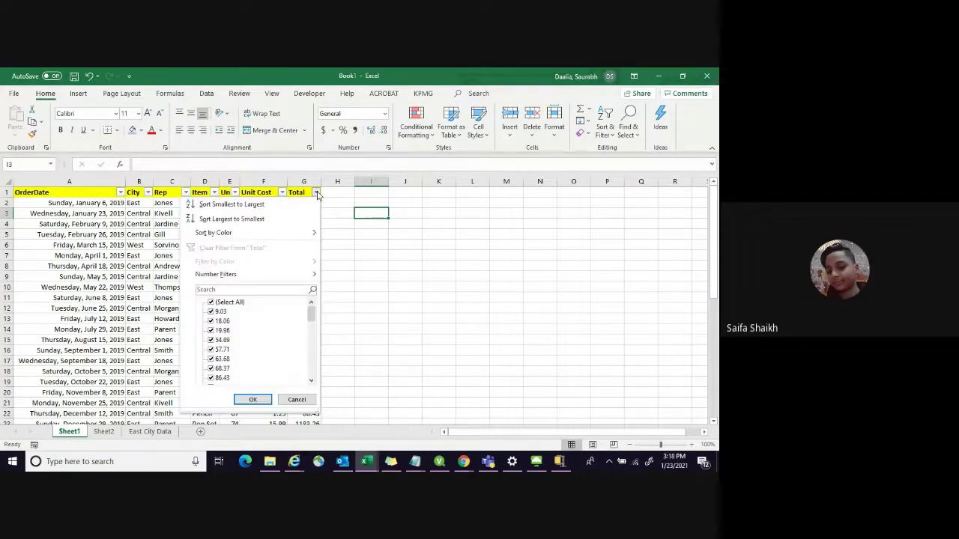
mouse_move(233, 275)
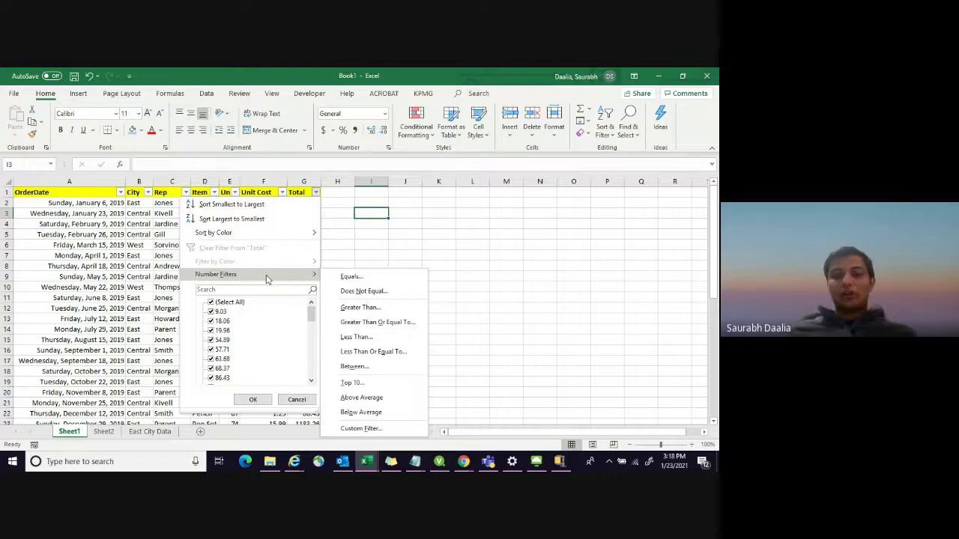
click(375, 322)
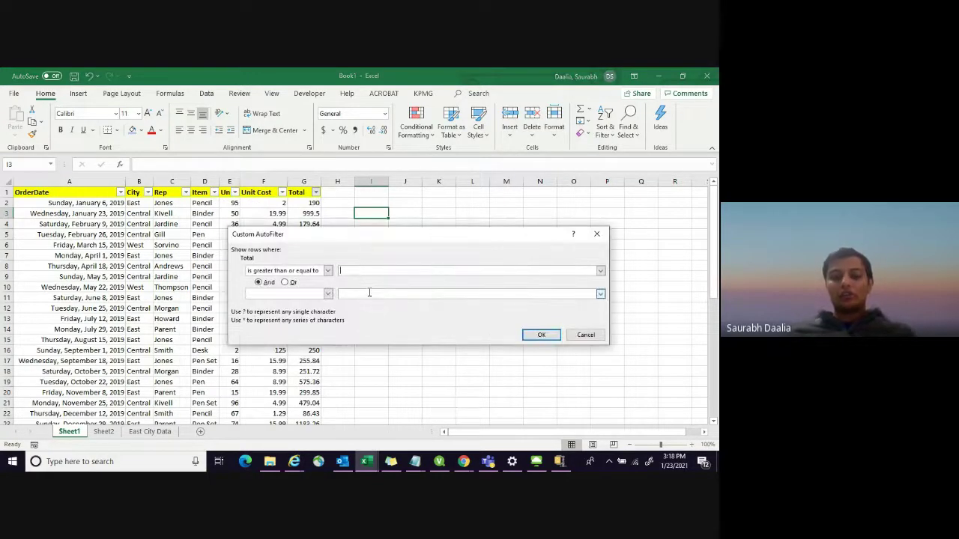
text(300)
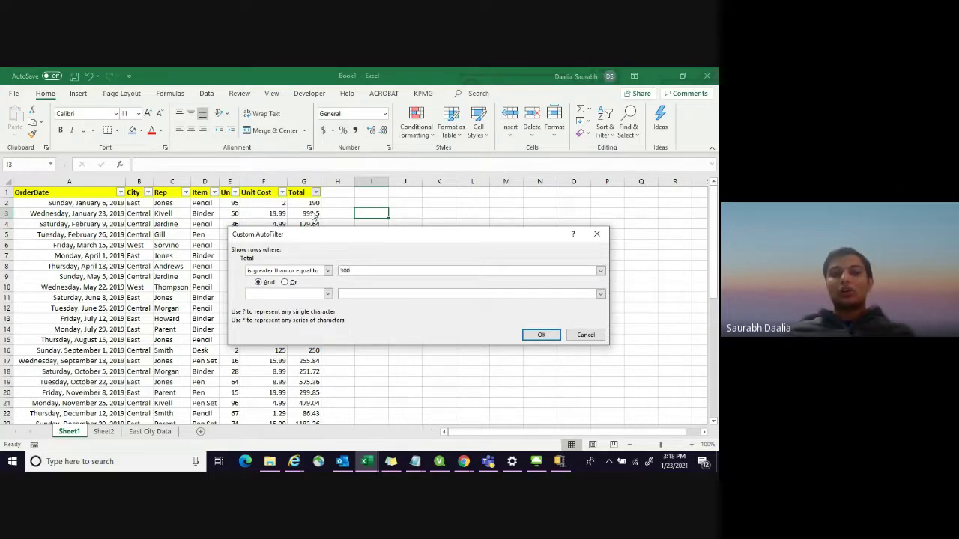
click(541, 335)
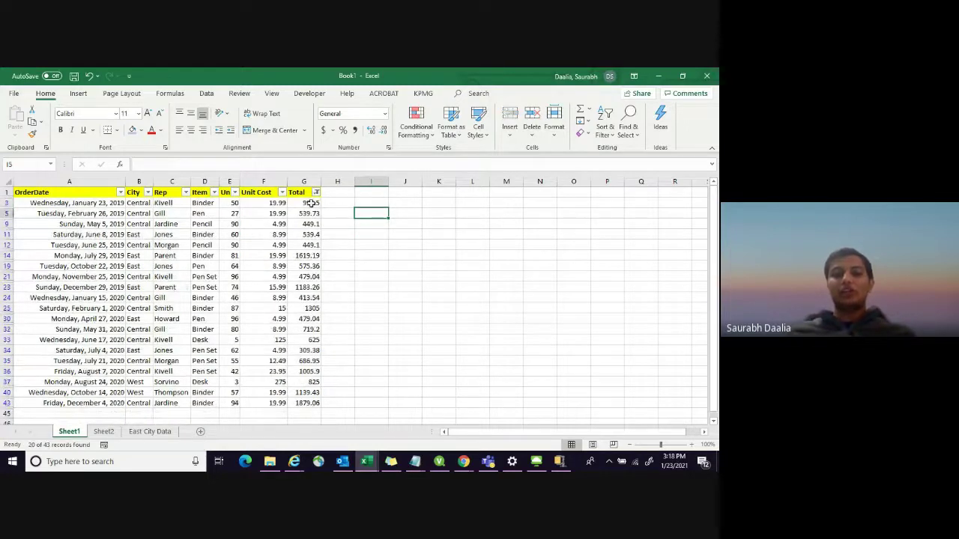
Select all the filtered values in the Total column to check that they meet the filter condition
drag(313, 203, 311, 213)
key(shift+Down)
key(shift+Down)
key(shift+Down)
key(shift+Down)
key(shift+Down)
key(shift+Down)
key(shift+Down)
key(shift+Down)
key(shift+Down)
key(shift+Down)
key(shift+Down)
key(shift+Down)
key(shift+Down)
key(shift+Down)
key(shift+Down)
key(shift+Down)
key(shift+Down)
key(shift+Down)
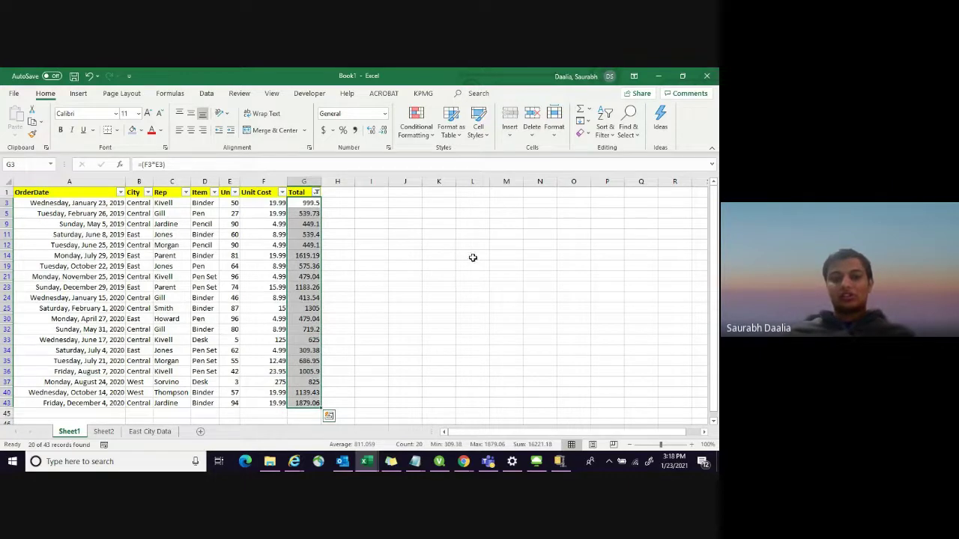
click(401, 251)
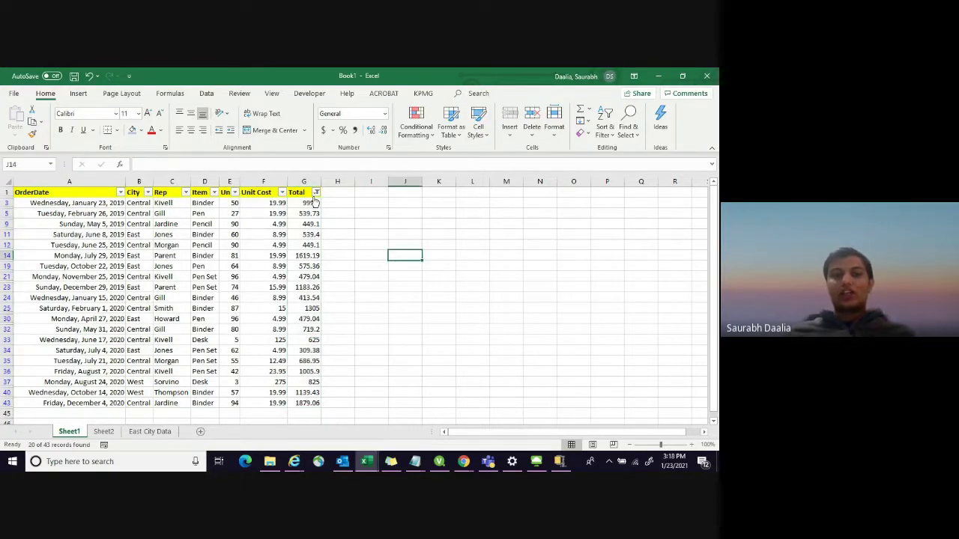
Reset the Total filter to include all values so every order is shown
click(316, 192)
click(222, 303)
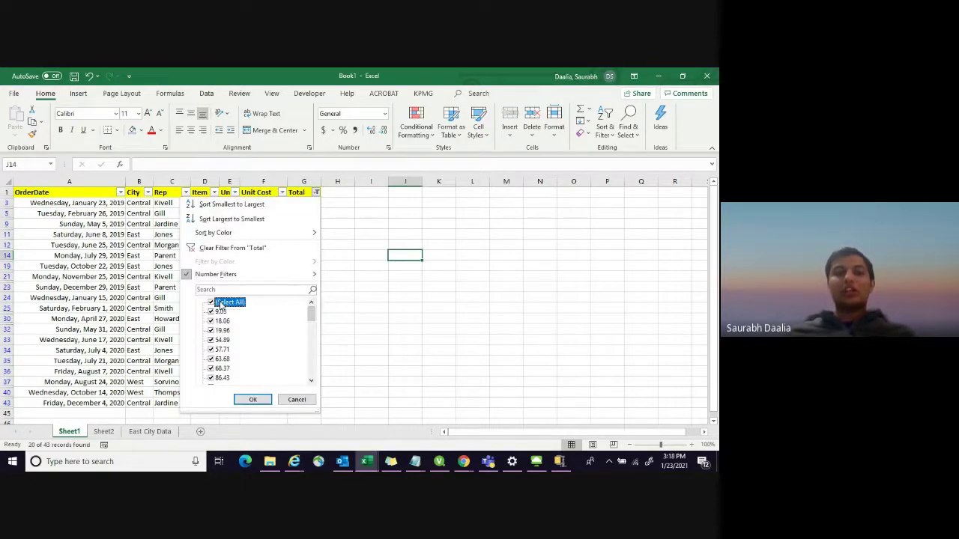
key(Return)
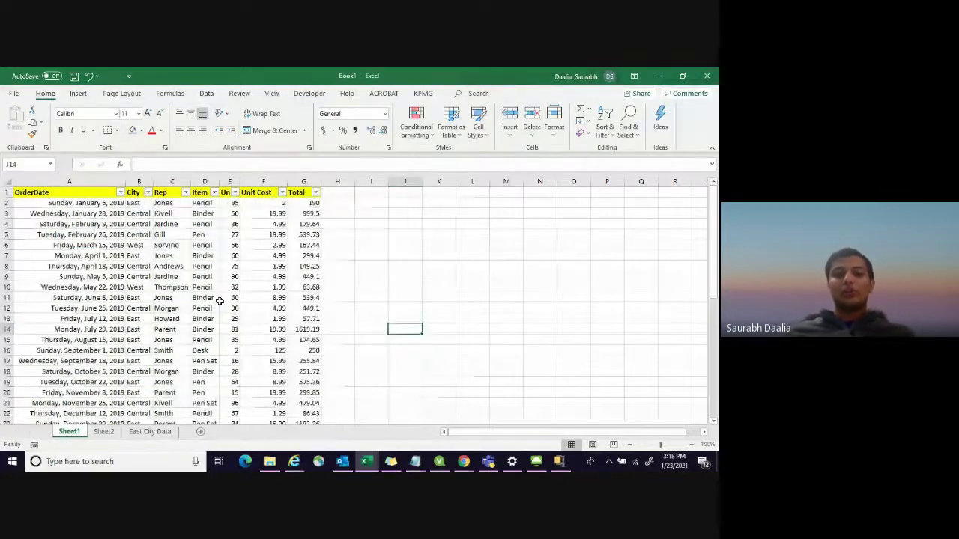
click(405, 256)
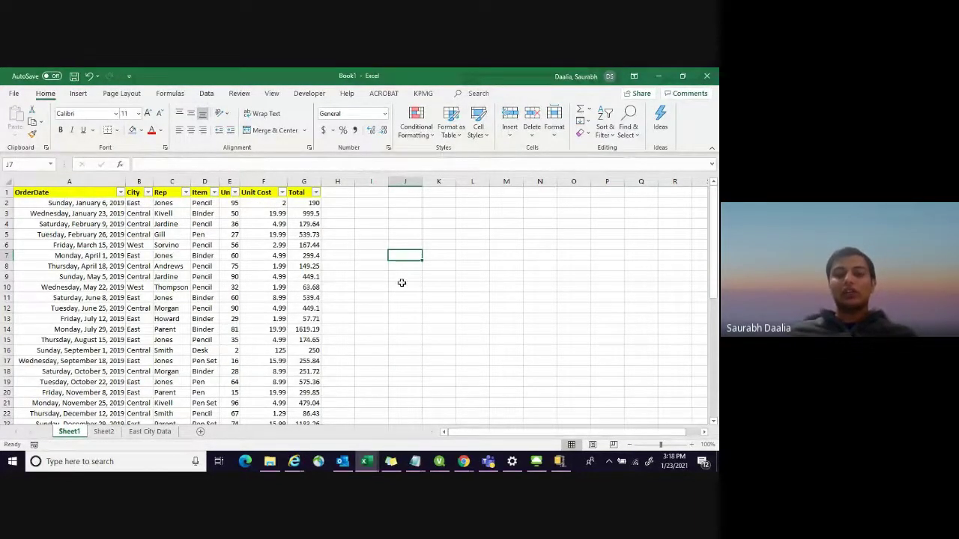
Go through the order table's header cells from OrderDate to Total to examine the filterable columns
click(68, 193)
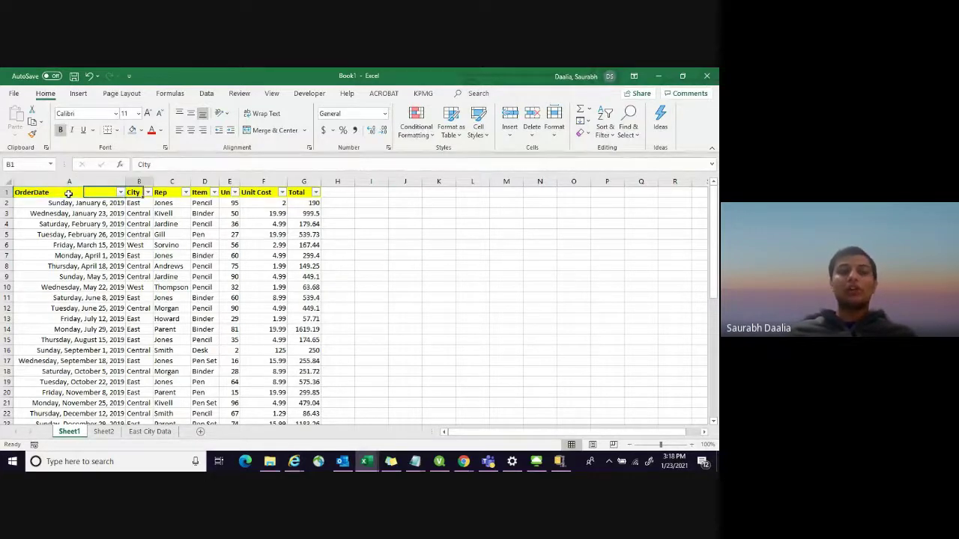
key(Right)
key(Right)
key(Right)
key(Right)
key(Right)
key(Right)
key(Right)
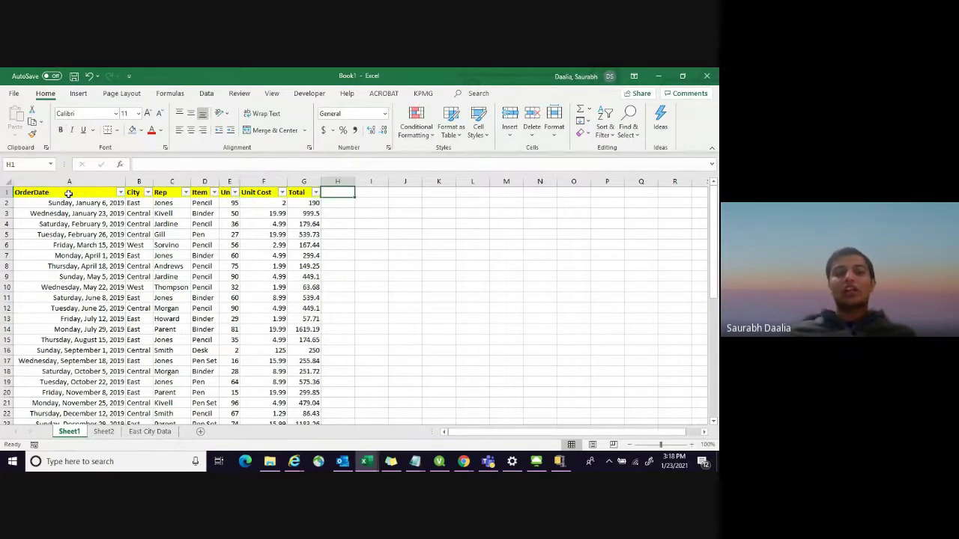
key(Left)
key(Left)
key(Left)
key(Left)
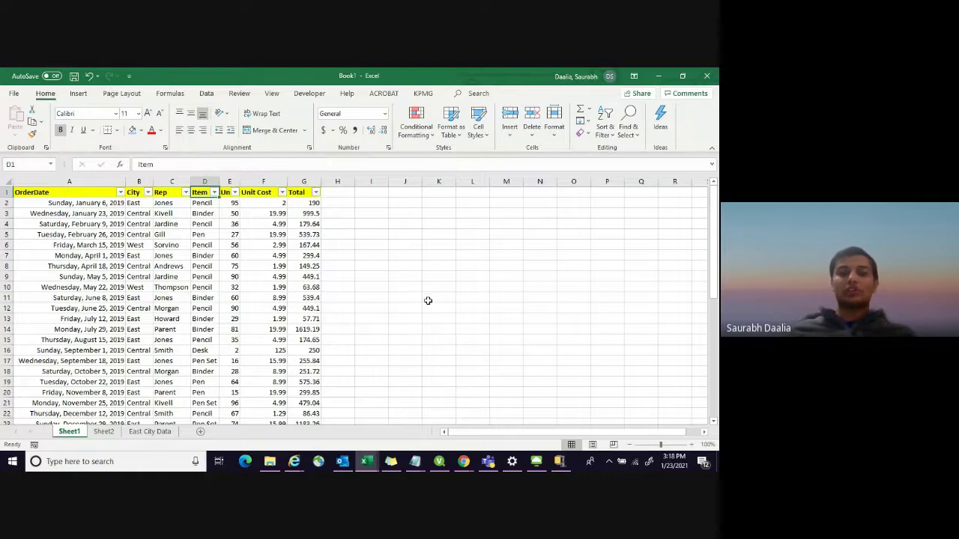
click(426, 299)
click(380, 215)
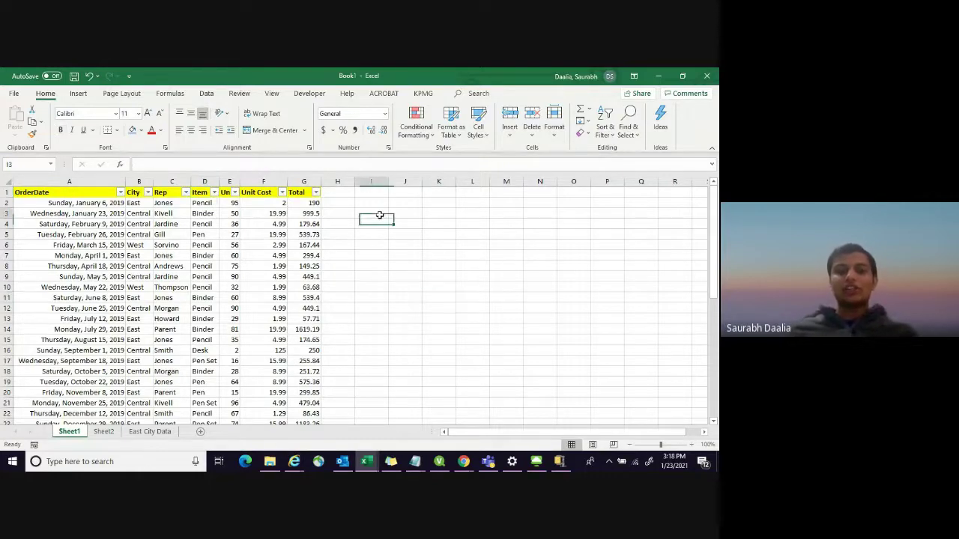
click(382, 254)
scroll(383, 253, down, 1)
scroll(383, 255, up, 1)
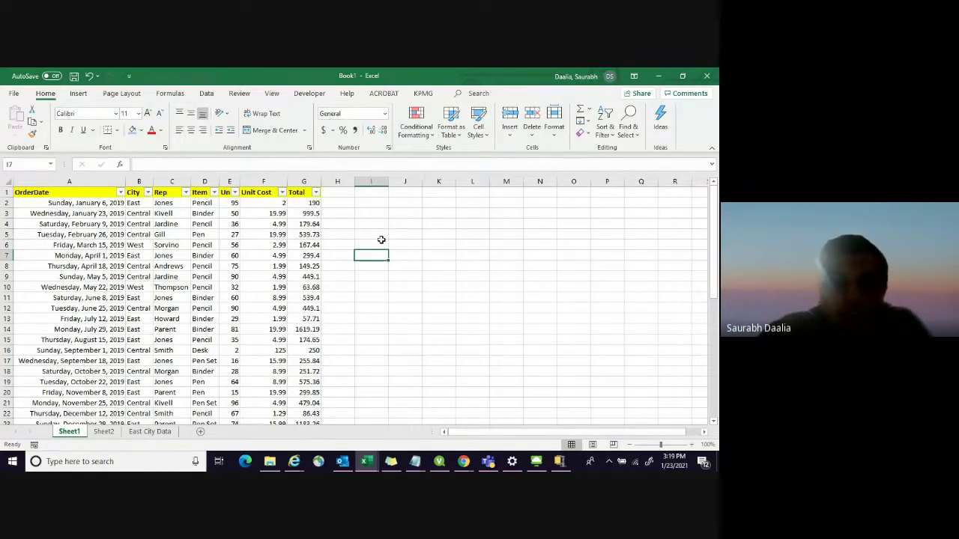
click(432, 253)
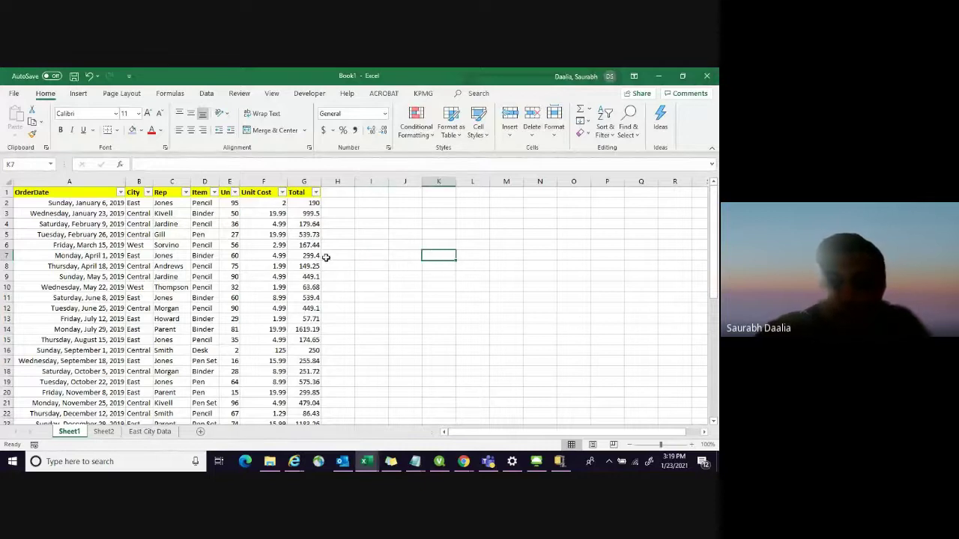
scroll(329, 268, up, 1)
scroll(330, 268, down, 1)
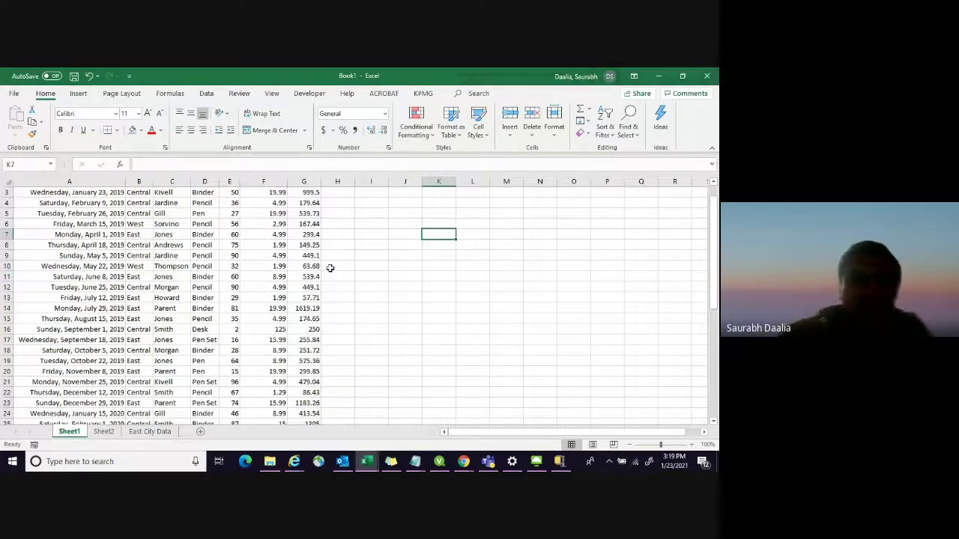
scroll(330, 268, up, 1)
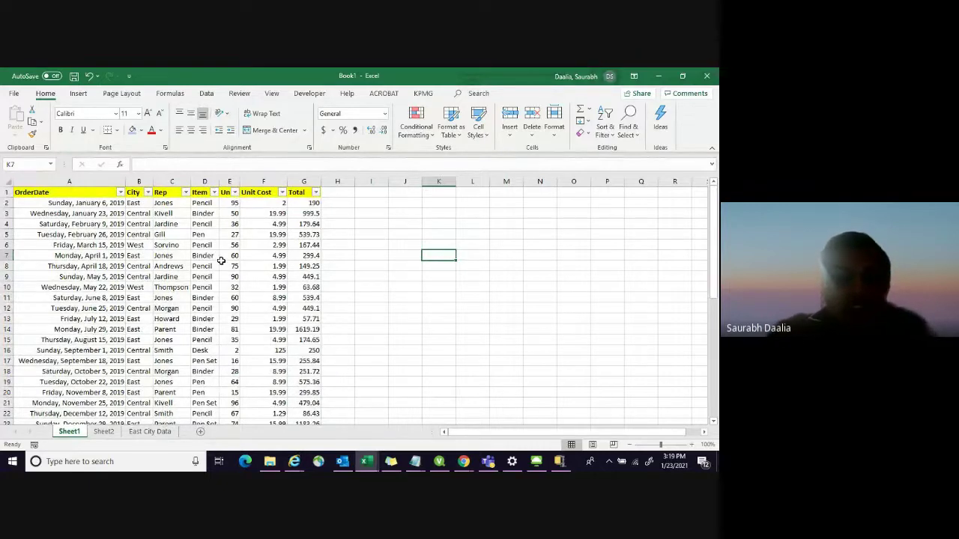
scroll(275, 253, down, 1)
scroll(275, 254, up, 1)
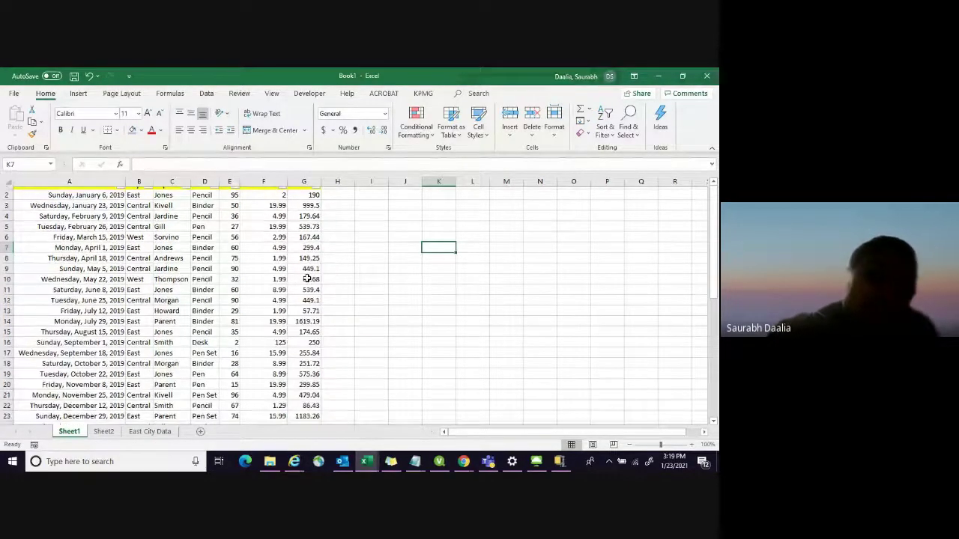
scroll(307, 278, down, 4)
scroll(307, 278, up, 5)
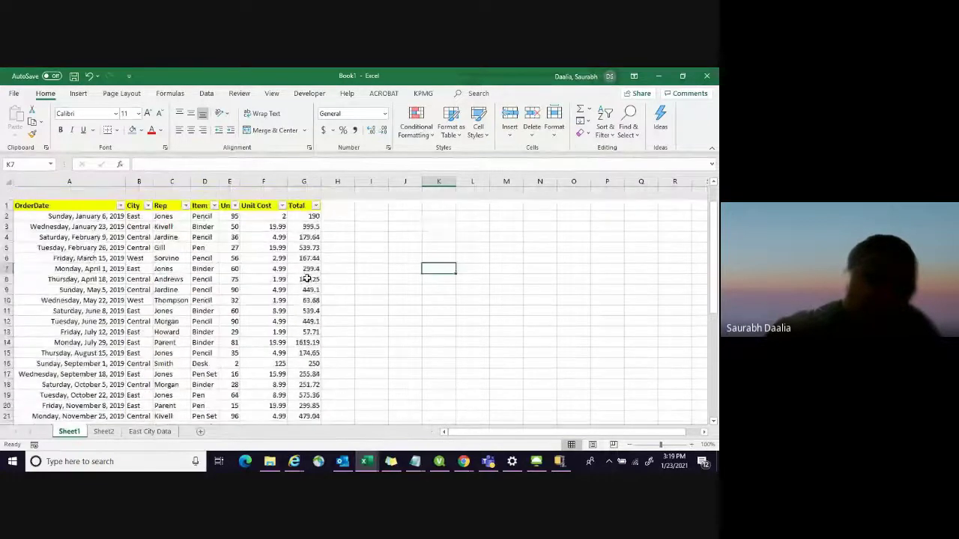
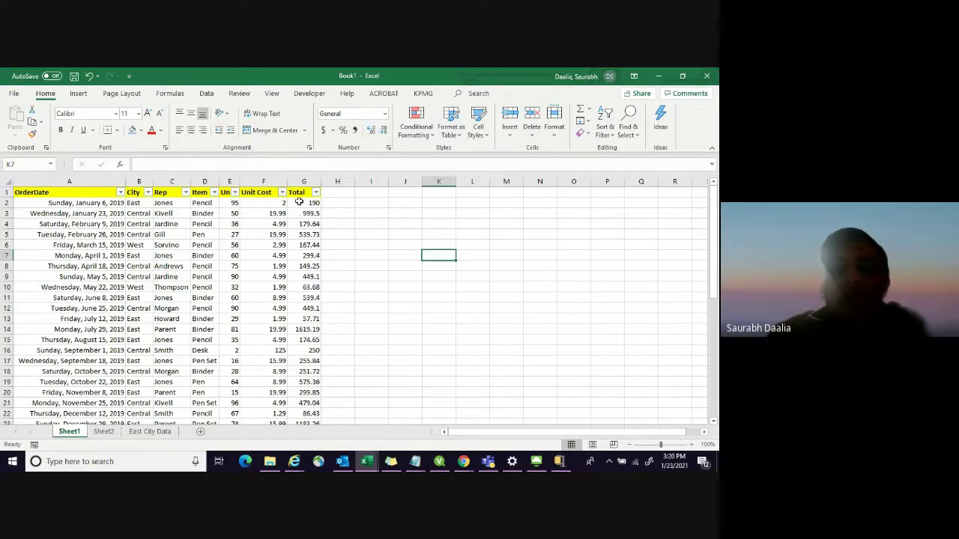
click(367, 204)
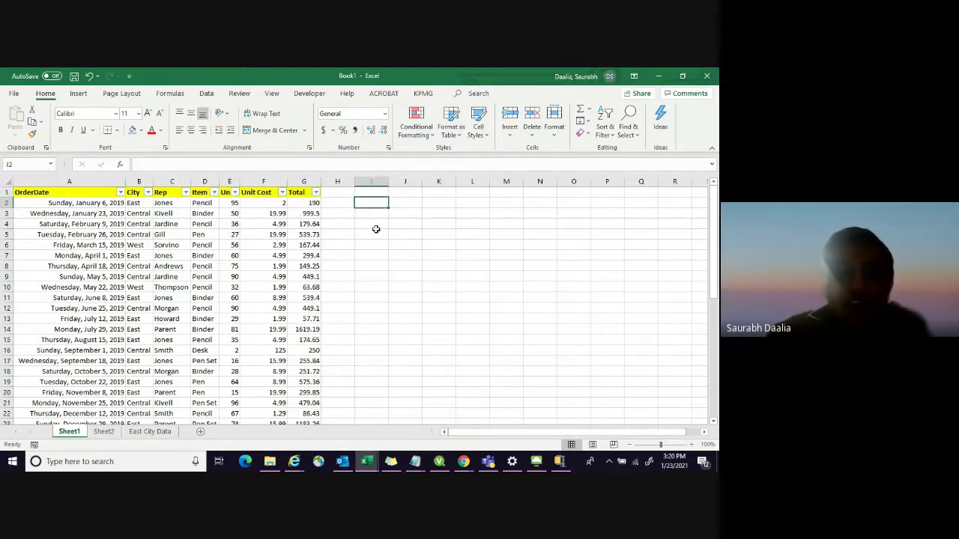
click(375, 231)
click(405, 225)
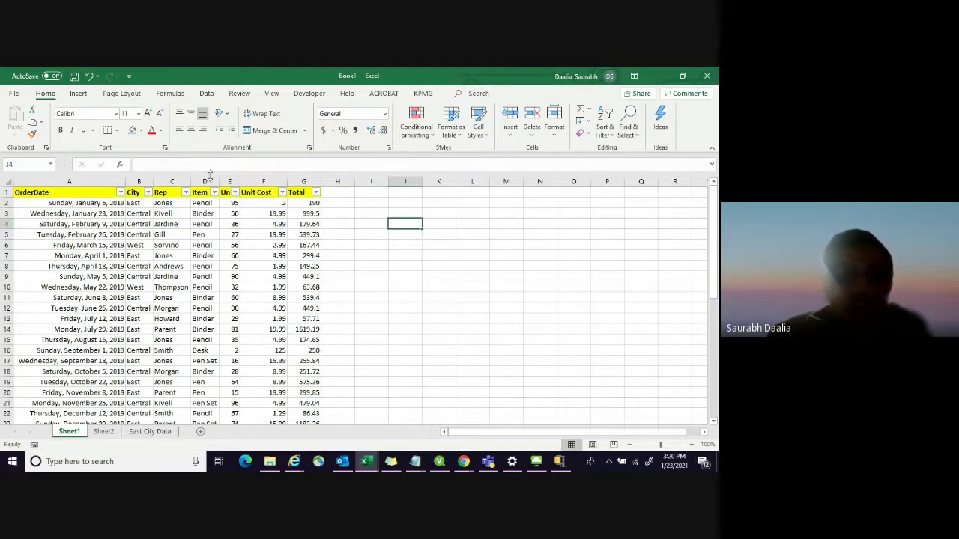
Open the multi-level Sort settings for the order table in columns A through G
click(93, 182)
key(shift+Right)
key(shift+Right)
key(shift+Right)
key(shift+Right)
key(shift+Right)
key(shift+Right)
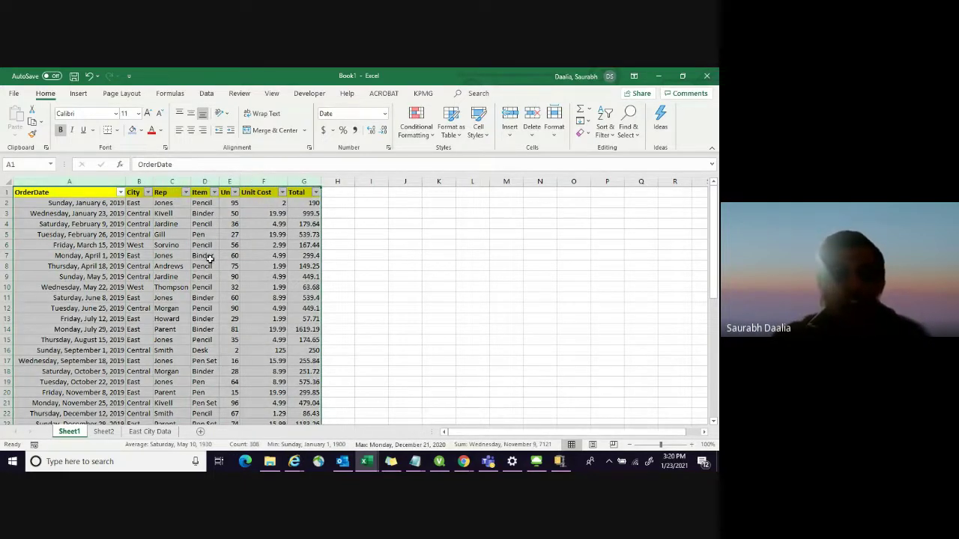
click(605, 133)
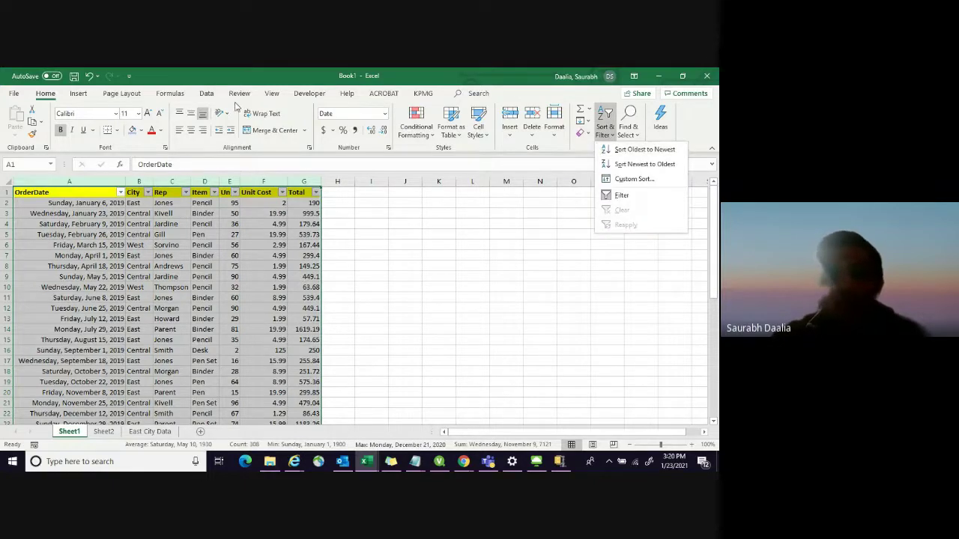
click(205, 94)
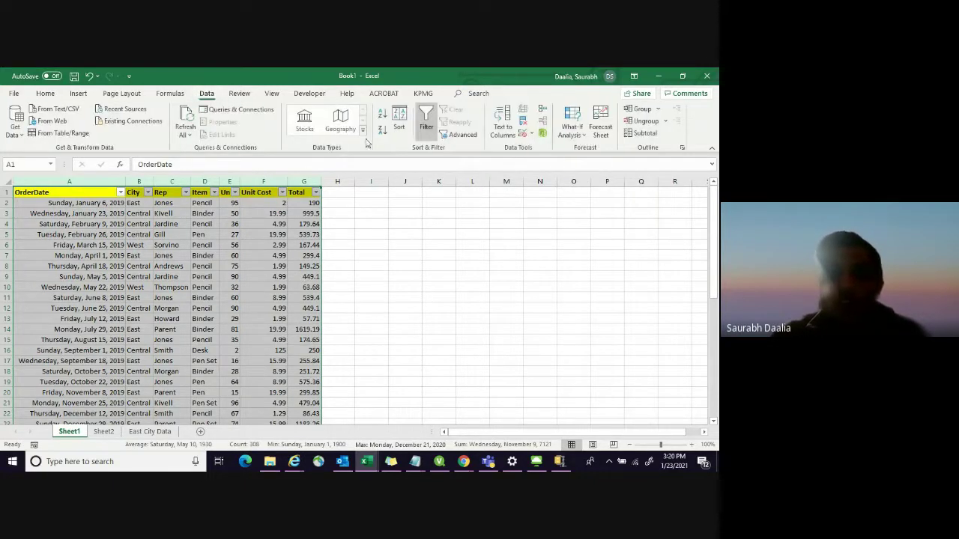
click(401, 120)
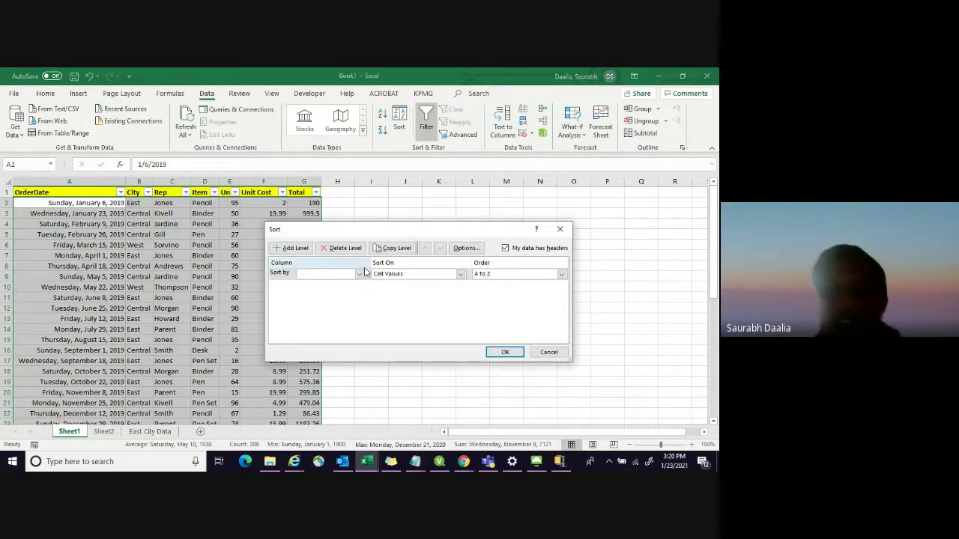
drag(359, 232, 432, 238)
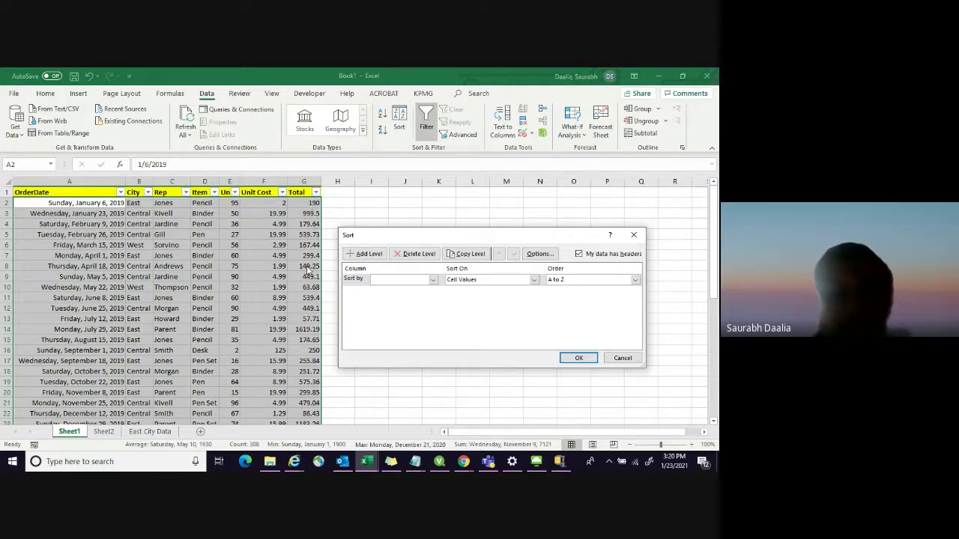
Sort the orders by the cell values of Total, from largest to smallest
click(433, 281)
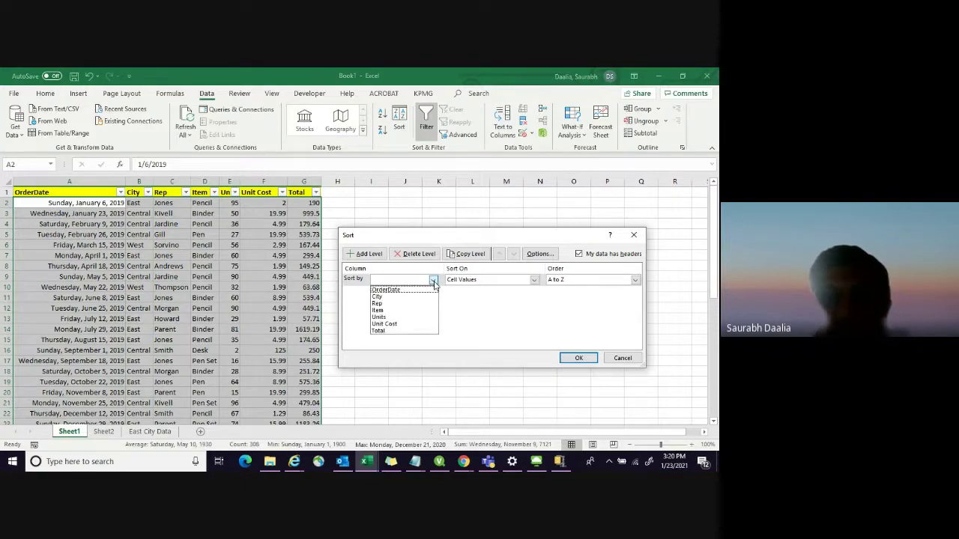
click(385, 331)
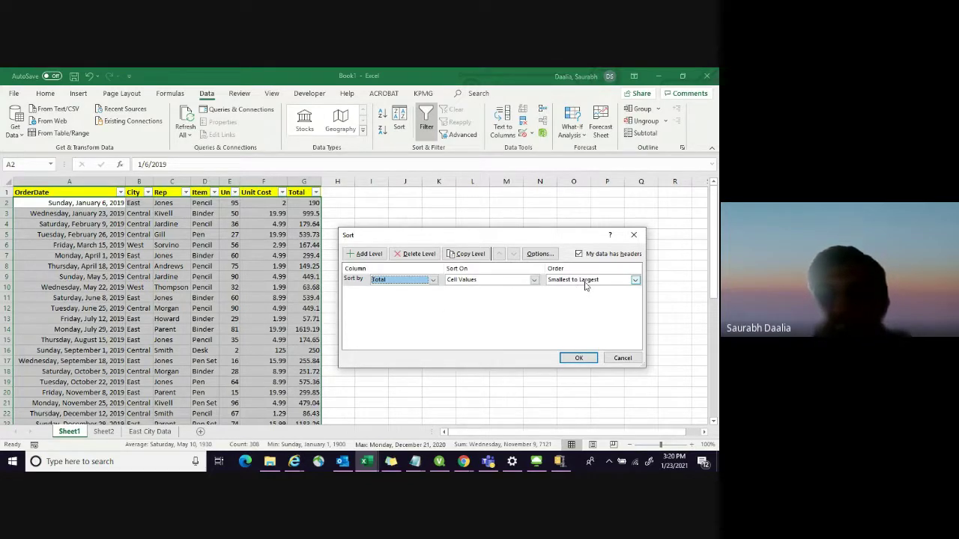
click(635, 280)
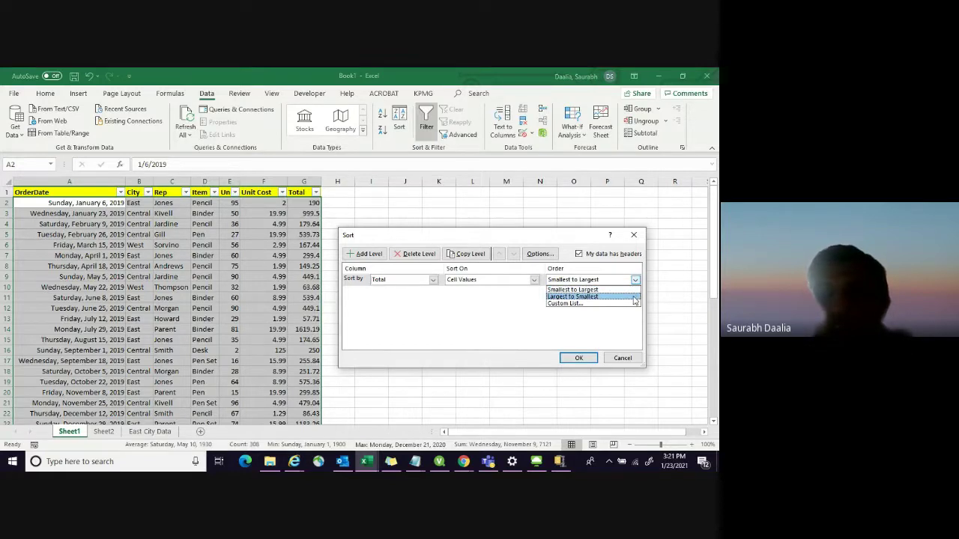
click(633, 299)
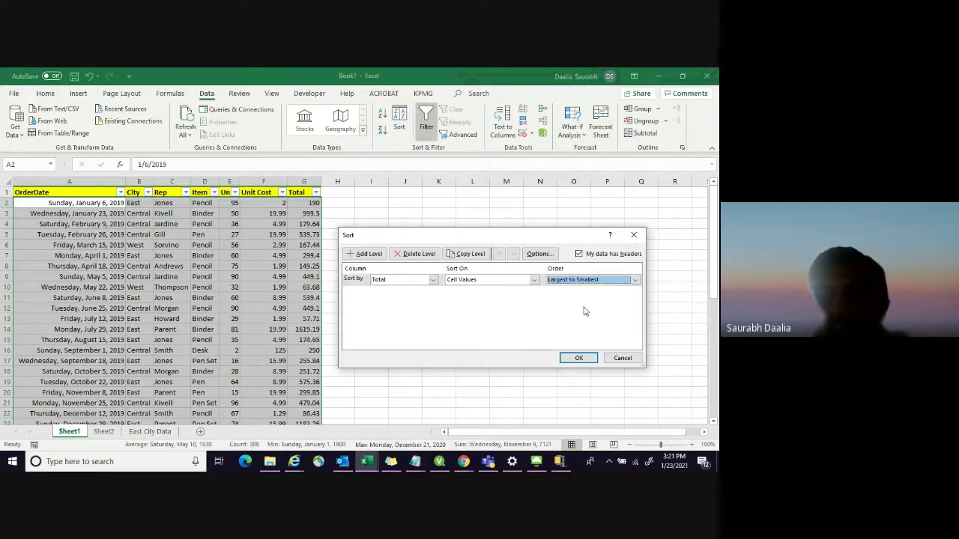
click(579, 358)
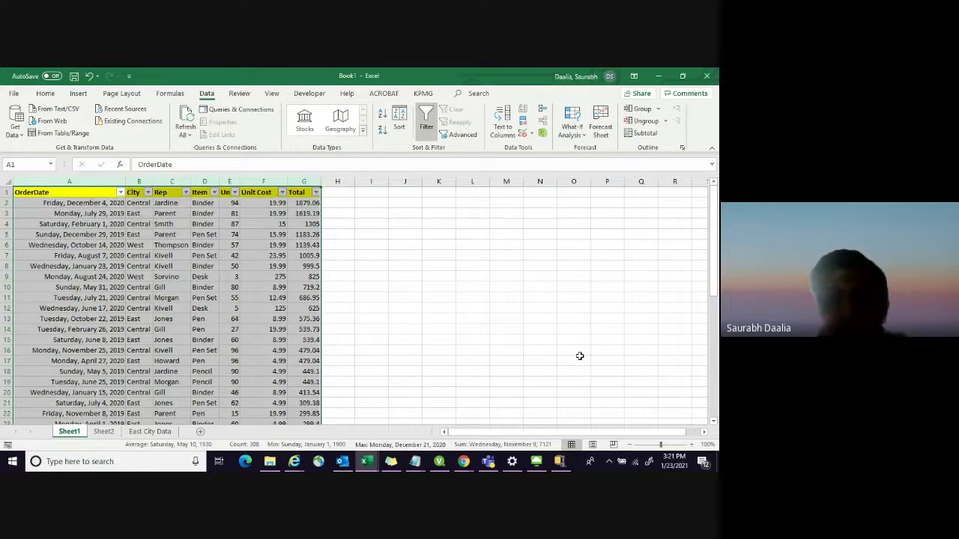
Look through the sorted Total column down to the last order to check the descending order
click(419, 257)
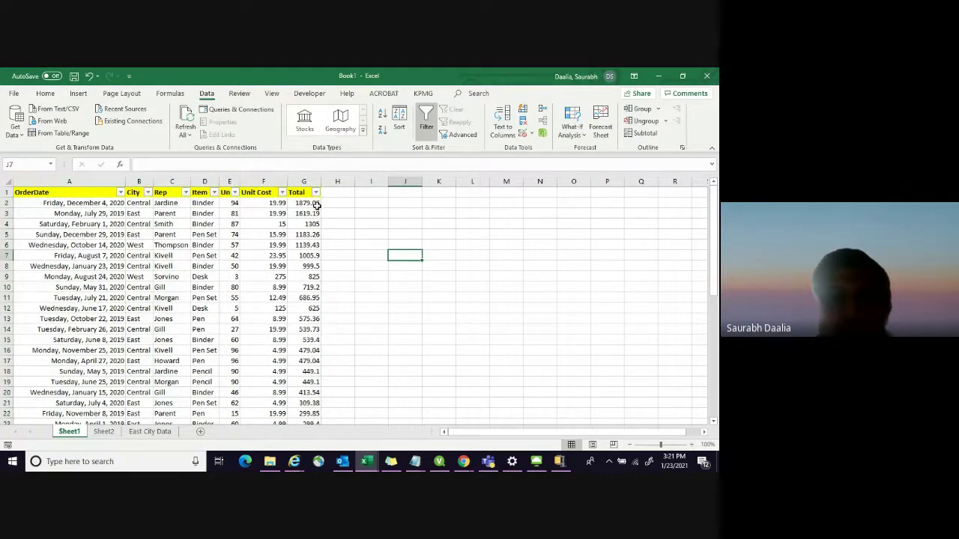
scroll(314, 214, down, 7)
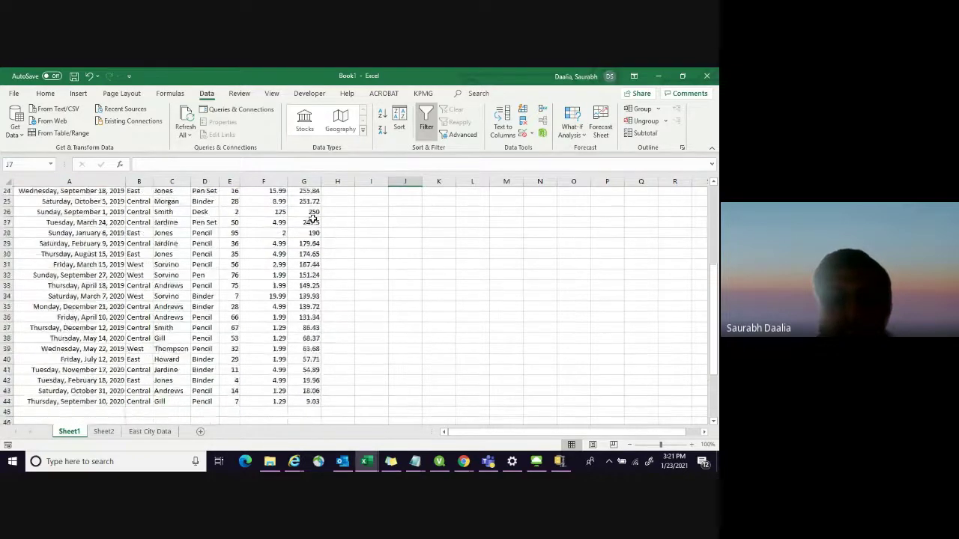
scroll(313, 219, down, 2)
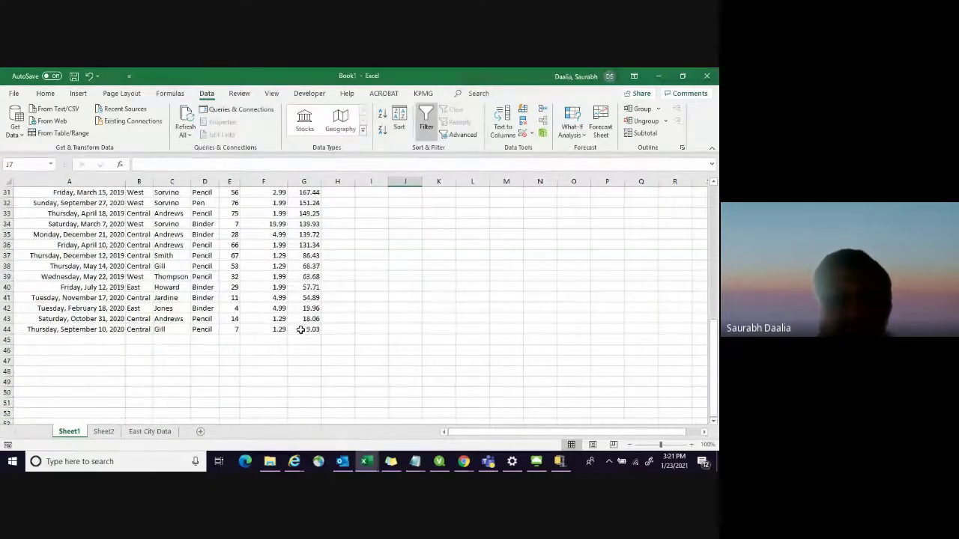
scroll(299, 330, up, 4)
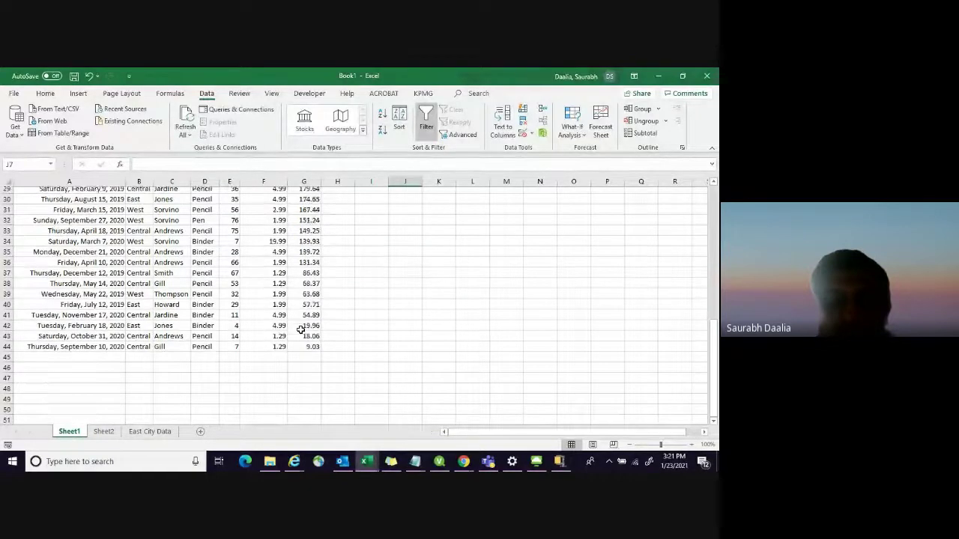
scroll(299, 329, up, 5)
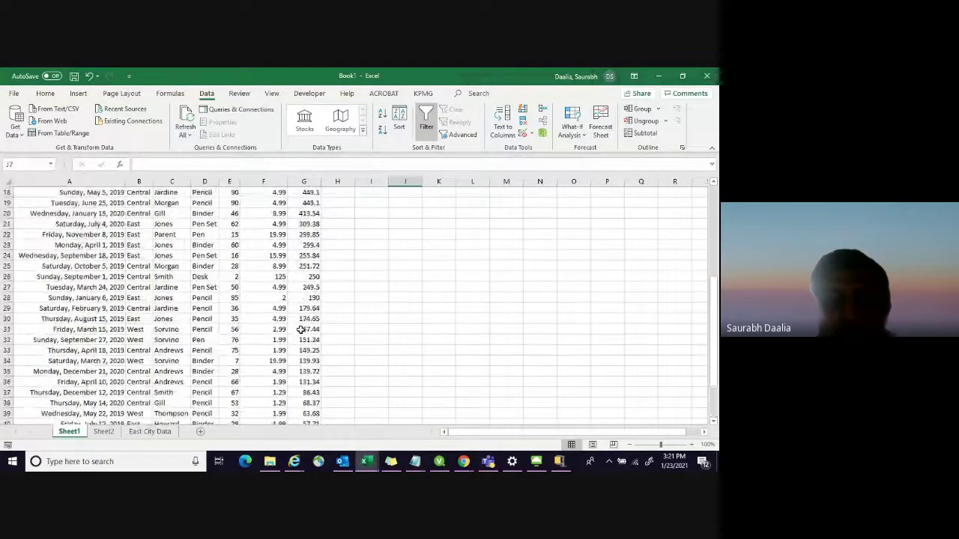
scroll(300, 330, up, 2)
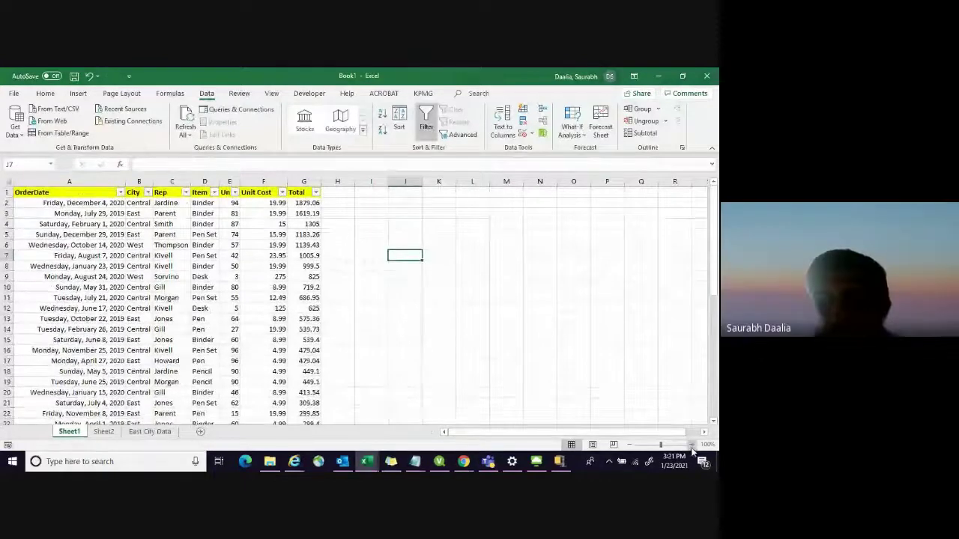
Enlarge the Sheet1 view to 142% zoom
ctrl+scroll(566, 330, up, 2)
scroll(565, 331, up, 1)
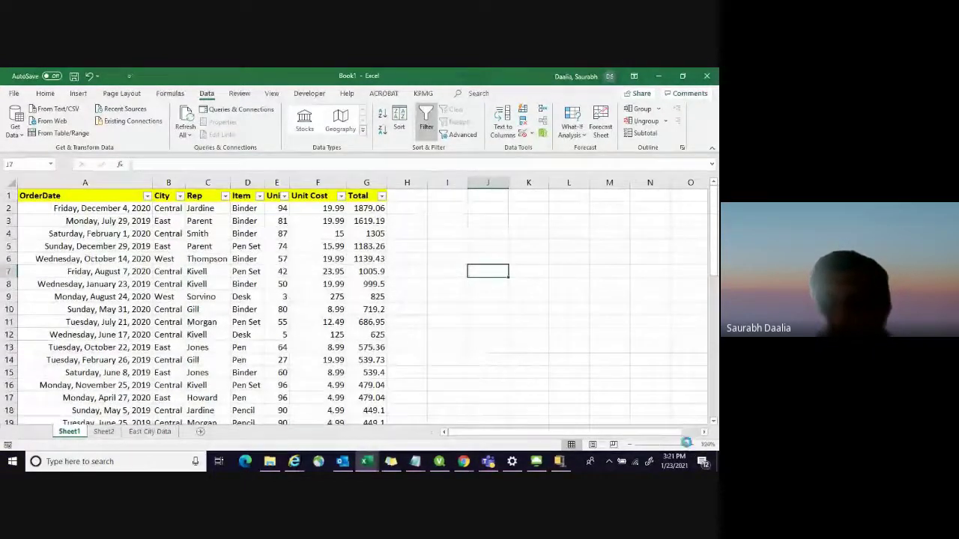
click(684, 444)
click(656, 445)
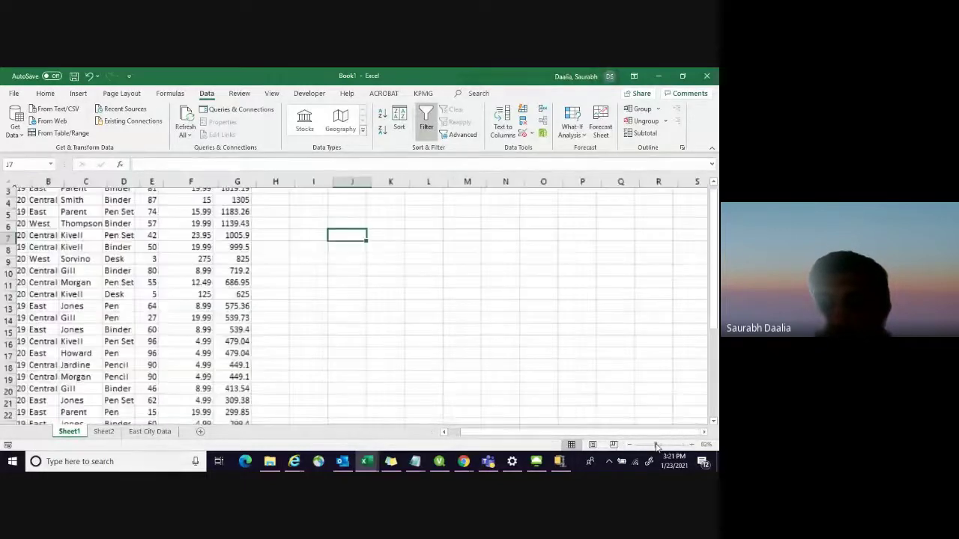
click(664, 445)
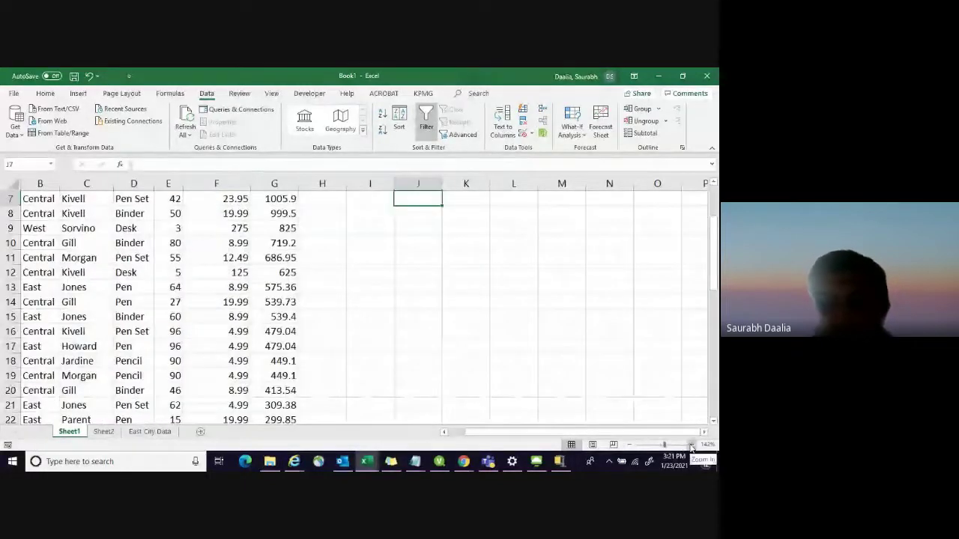
Undo the sort by Total to restore the previous order of the Sheet1 rows
scroll(433, 226, up, 2)
scroll(432, 225, left, 2)
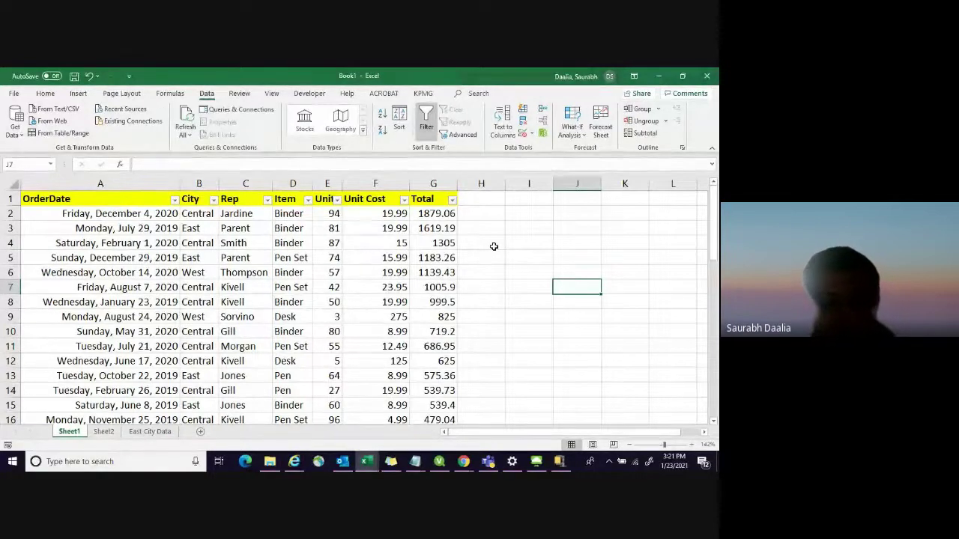
ctrl+scroll(494, 247, down, 4)
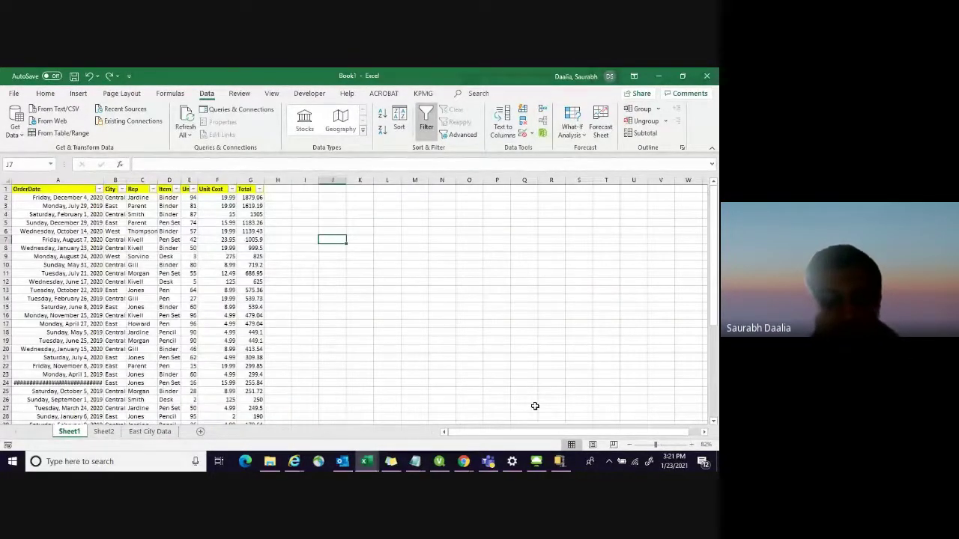
ctrl+scroll(506, 368, up, 6)
ctrl+scroll(506, 368, down, 5)
ctrl+scroll(506, 368, up, 1)
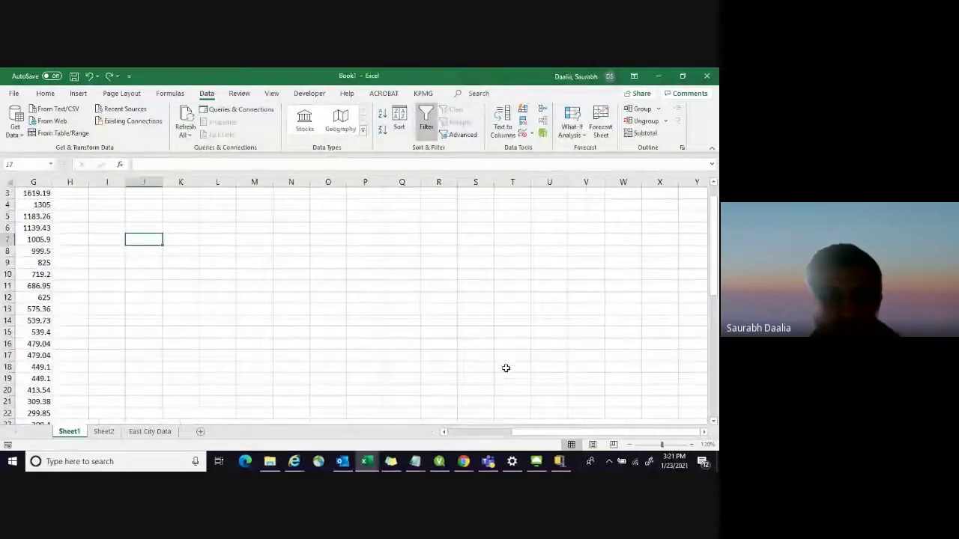
ctrl+scroll(506, 368, down, 1)
scroll(506, 367, left, 3)
scroll(505, 368, up, 1)
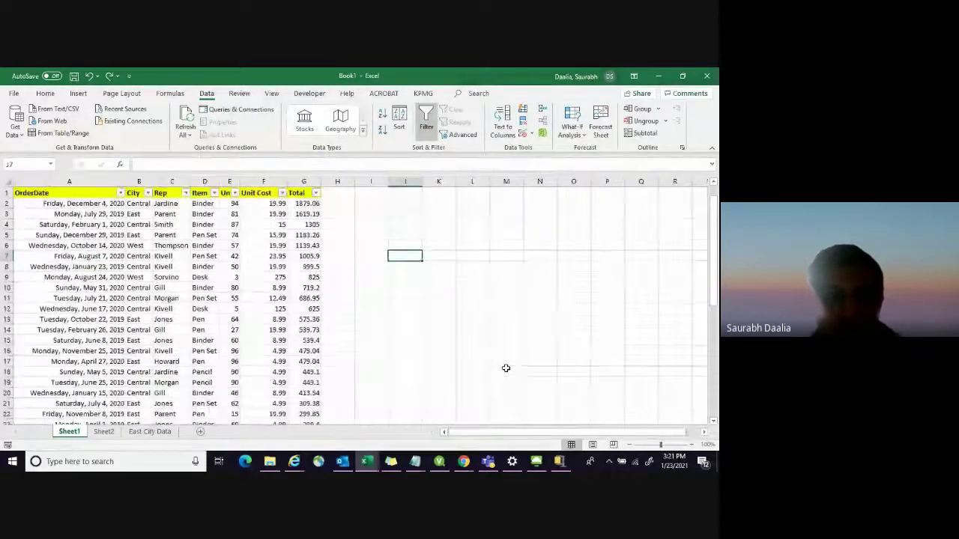
key(ctrl+z)
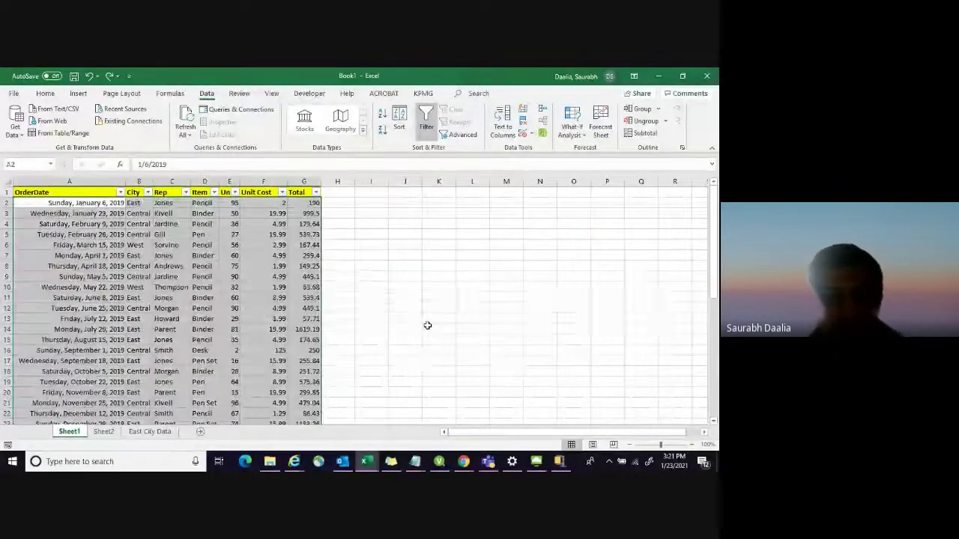
click(539, 360)
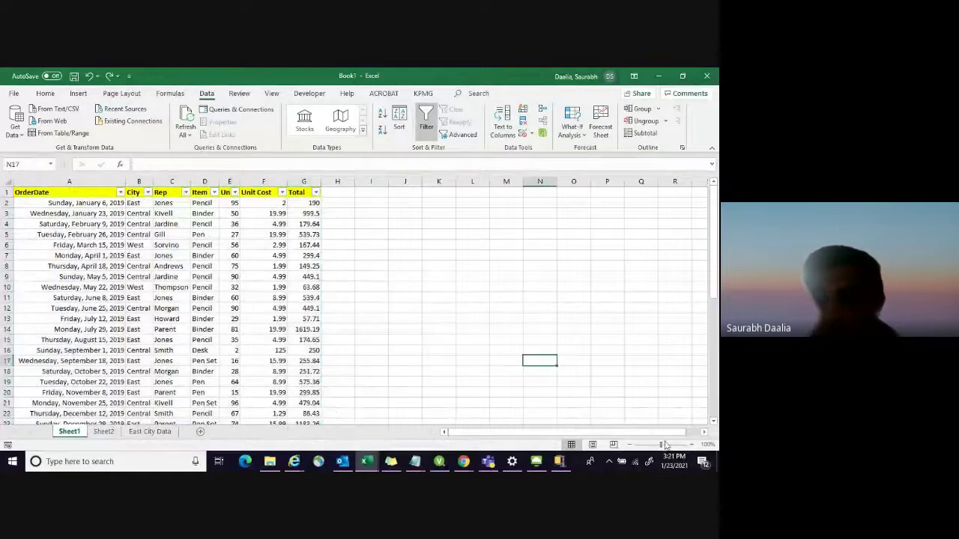
Enlarge the Sheet1 view to 160% zoom with the order table's header row and first columns in view
ctrl+scroll(427, 340, up, 3)
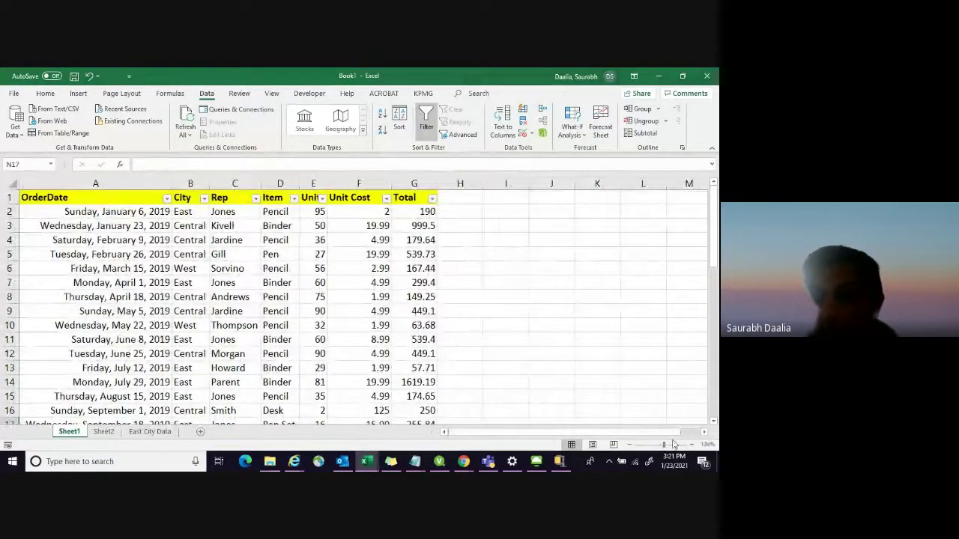
click(673, 444)
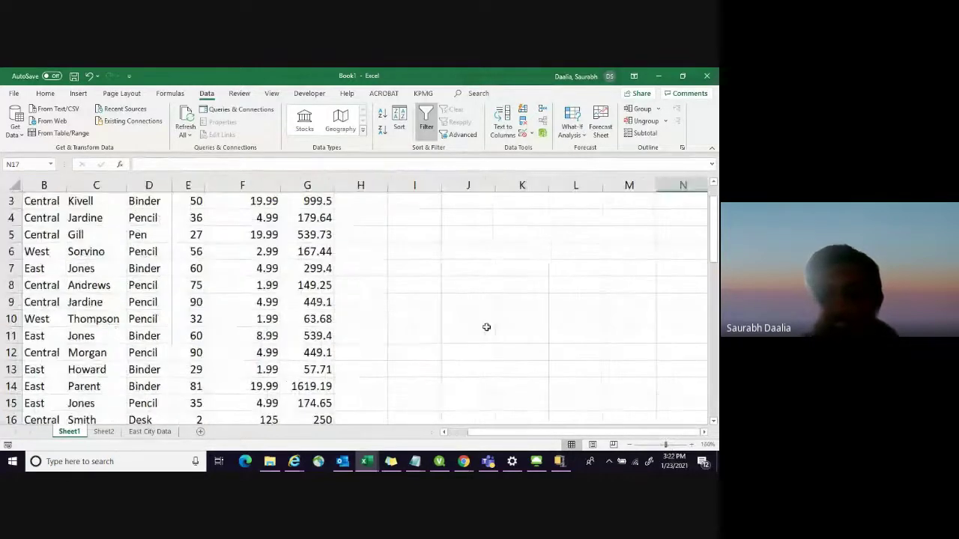
scroll(486, 327, left, 2)
scroll(486, 328, up, 1)
click(599, 228)
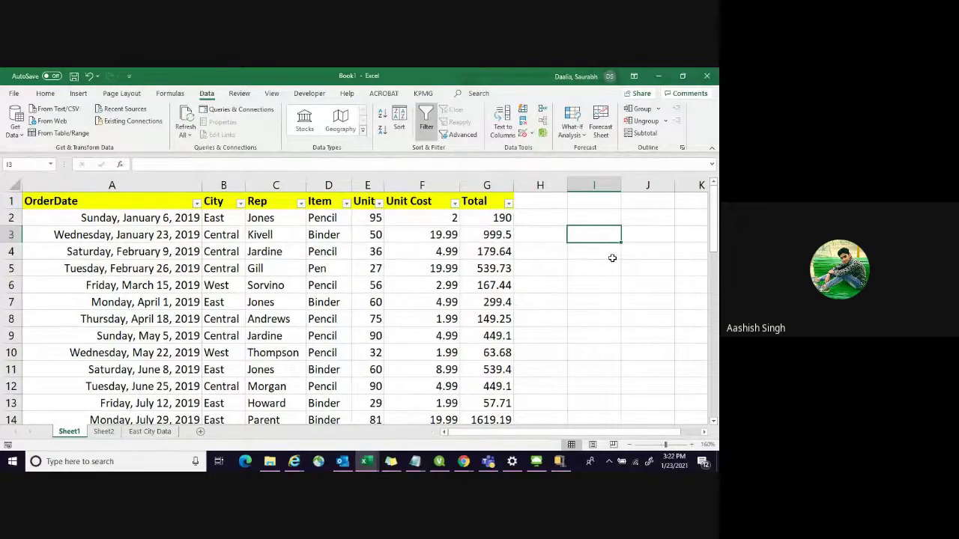
Select columns A through G of the order table and open the Sort settings for them
click(147, 182)
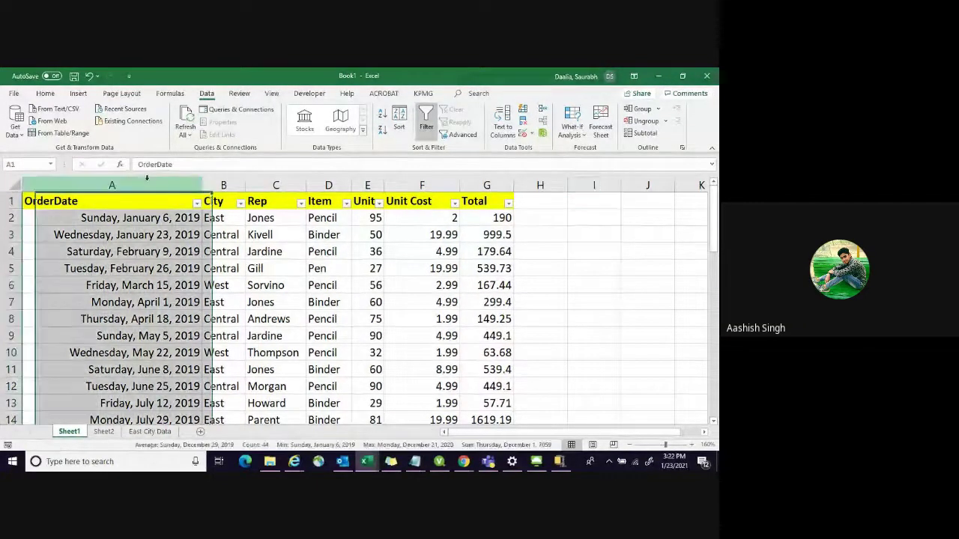
key(shift+Right)
key(shift+Right)
key(shift+Right)
key(shift+Right)
key(shift+Right)
key(shift+Right)
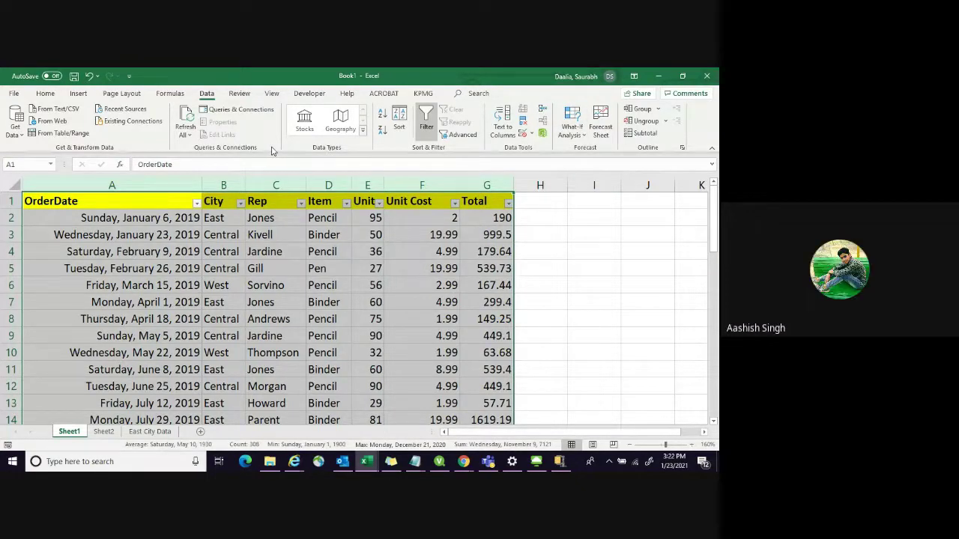
click(398, 122)
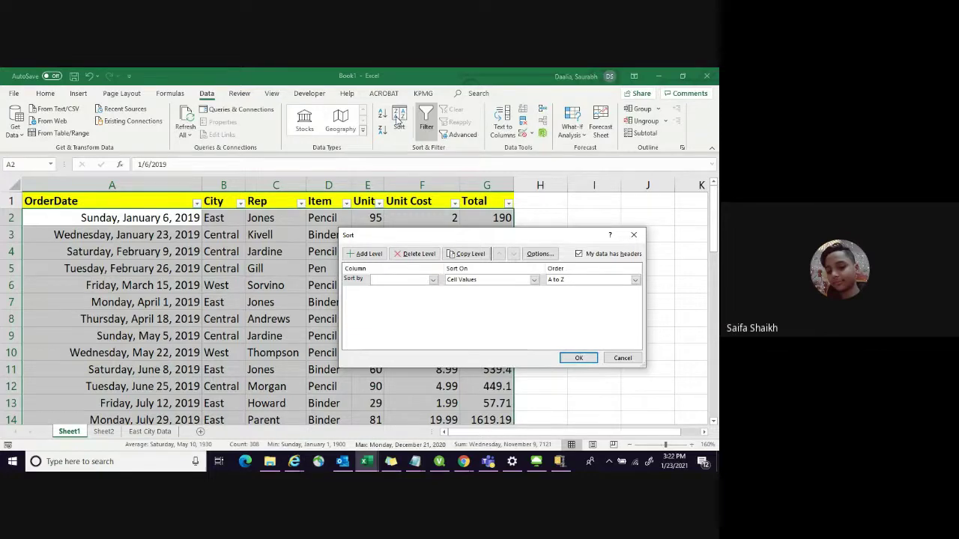
Sort the orders by the cell values of Units, from largest to smallest
click(433, 280)
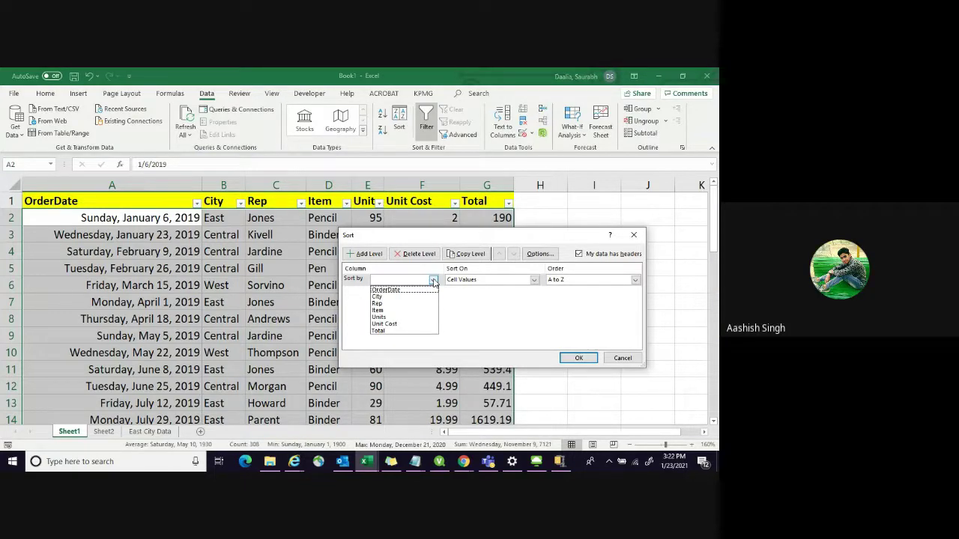
click(391, 317)
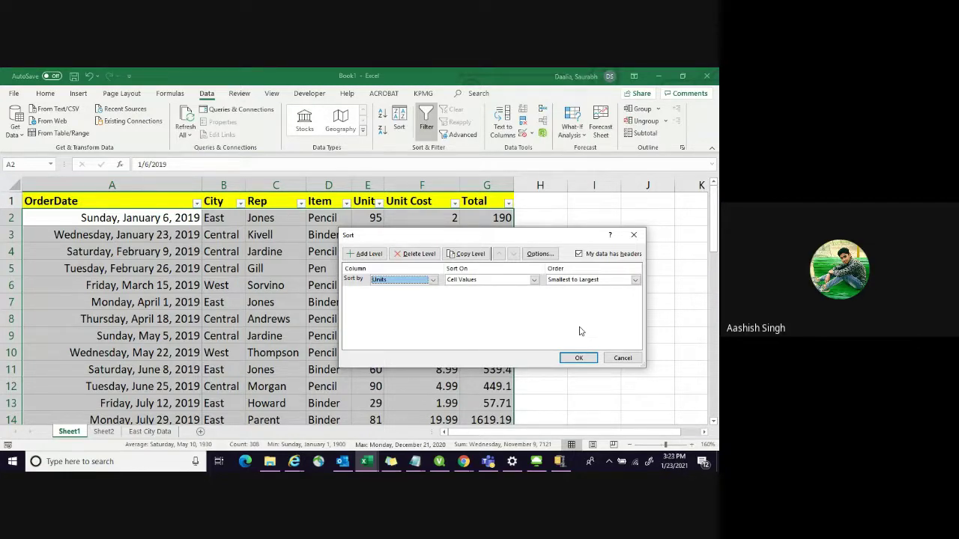
click(636, 280)
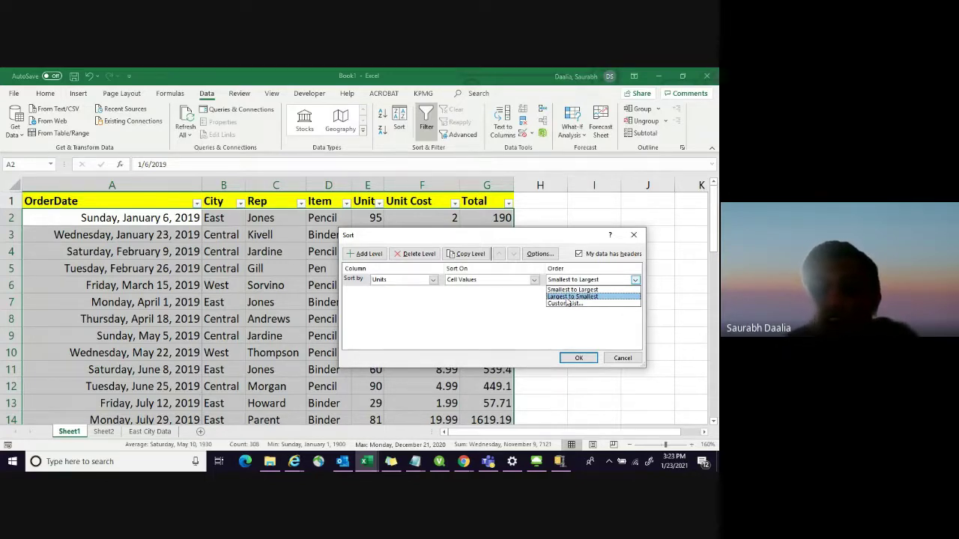
key(Return)
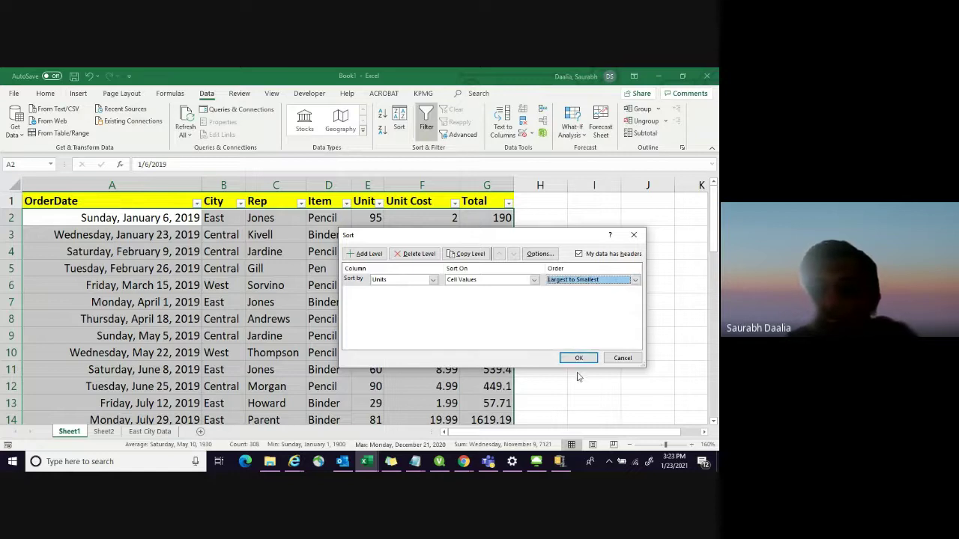
click(575, 358)
click(564, 269)
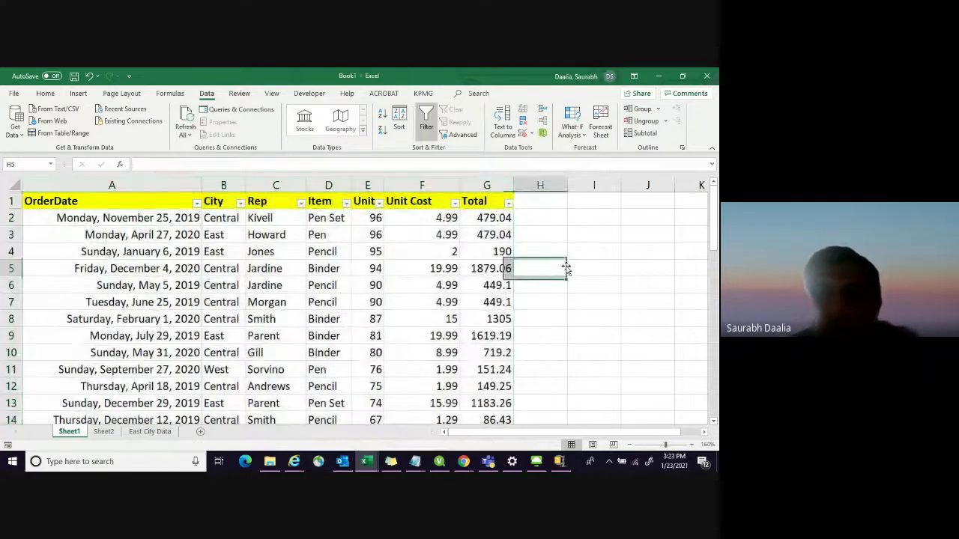
Look through the sorted order rows to check the descending order of the Units column
scroll(368, 267, down, 7)
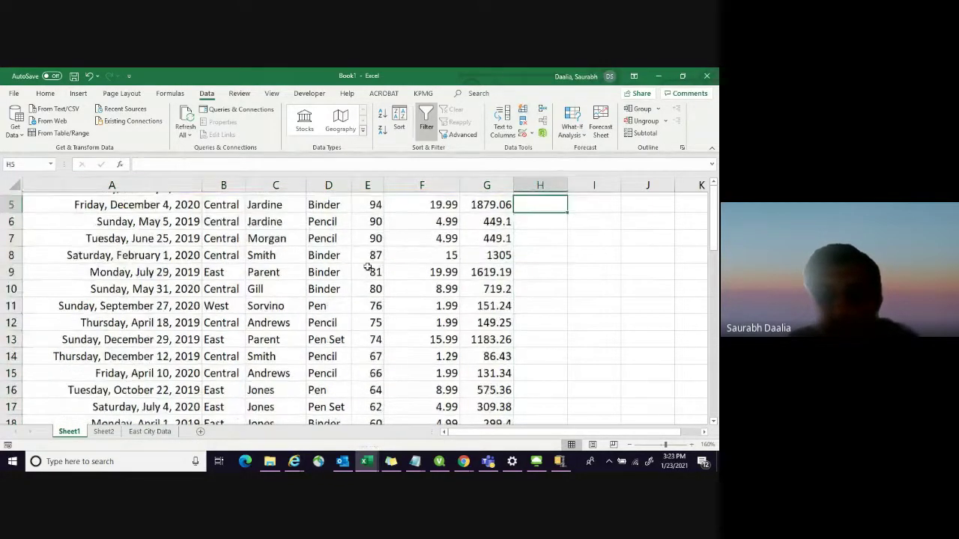
scroll(368, 268, down, 2)
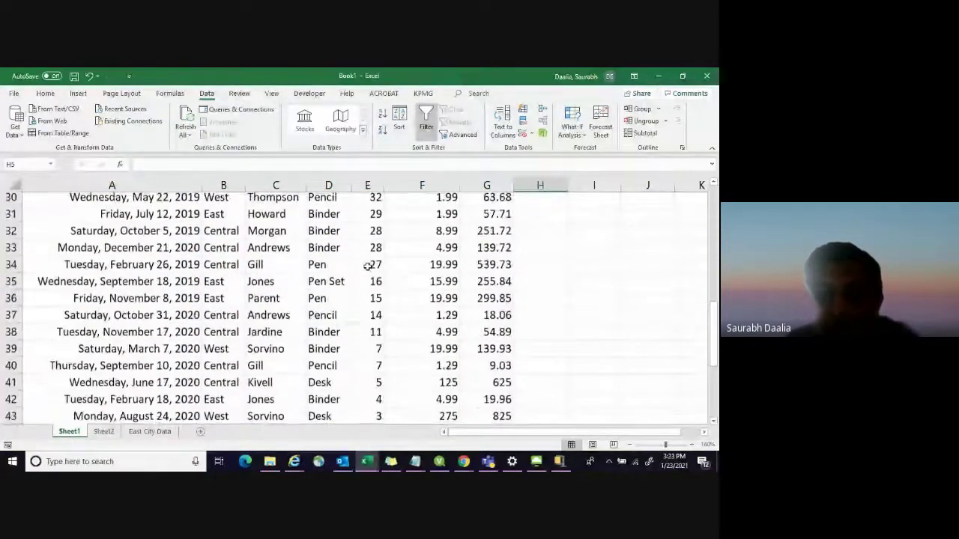
scroll(368, 267, up, 10)
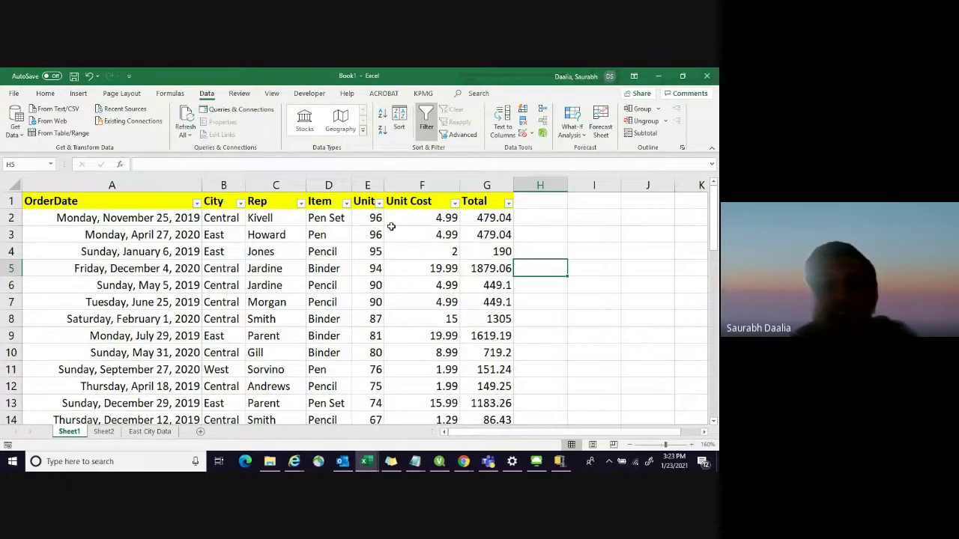
click(550, 239)
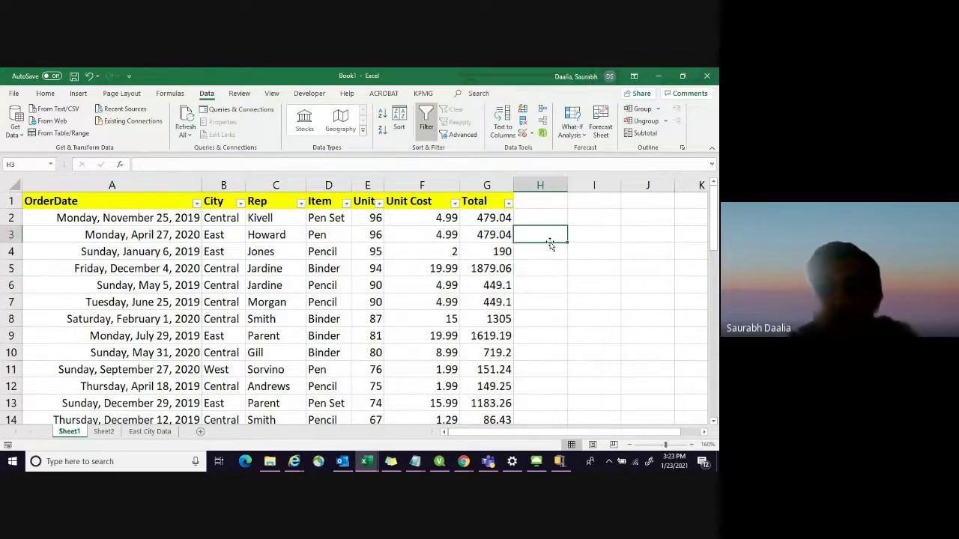
click(614, 236)
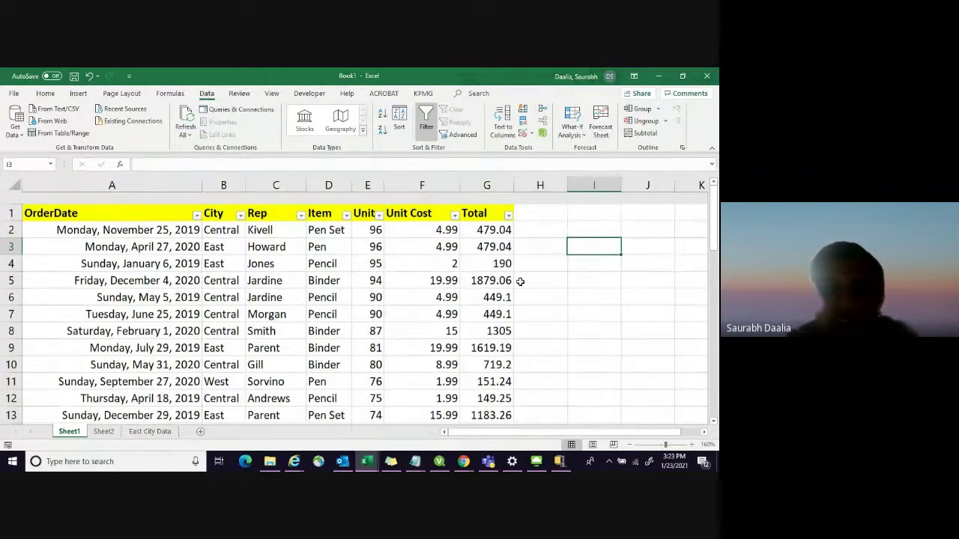
scroll(414, 284, down, 2)
scroll(414, 283, up, 2)
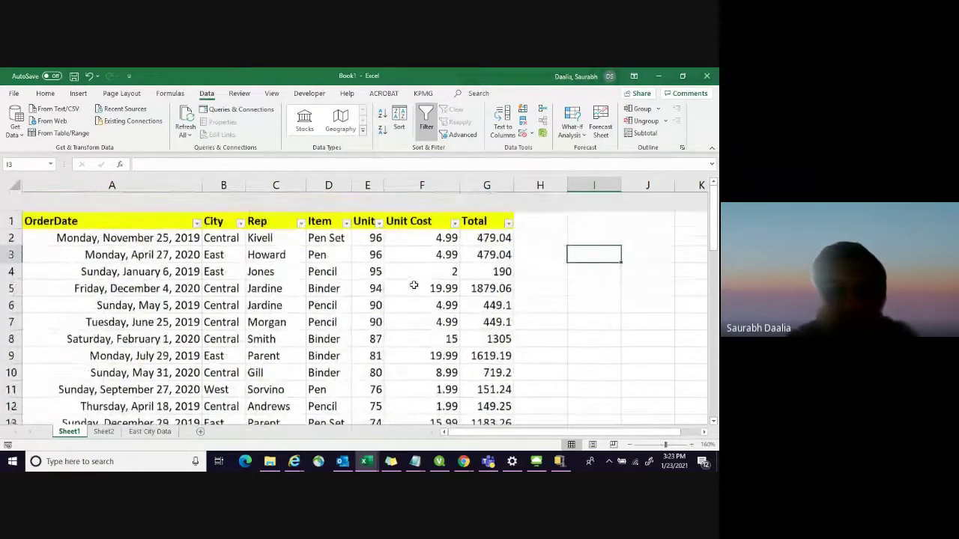
scroll(375, 246, down, 3)
scroll(375, 244, up, 3)
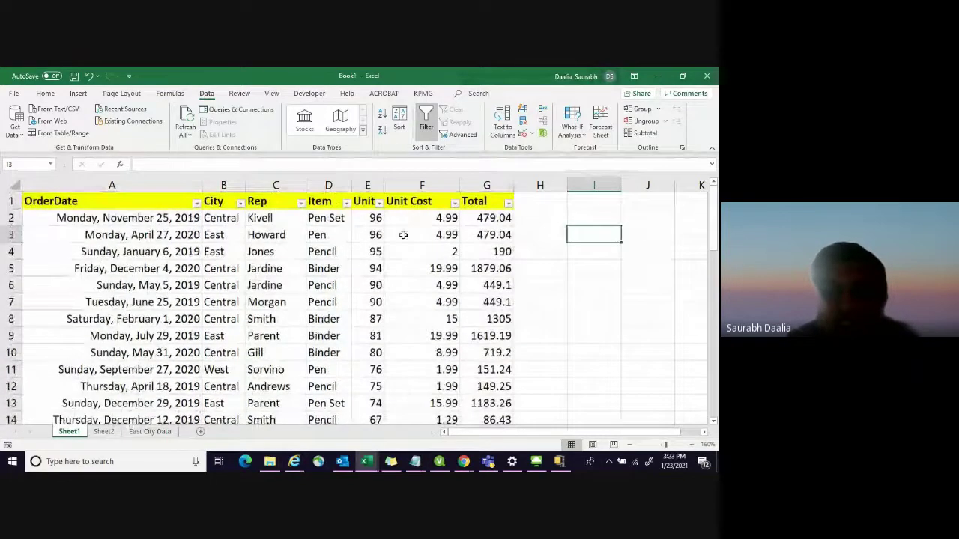
scroll(350, 257, down, 2)
scroll(349, 257, up, 2)
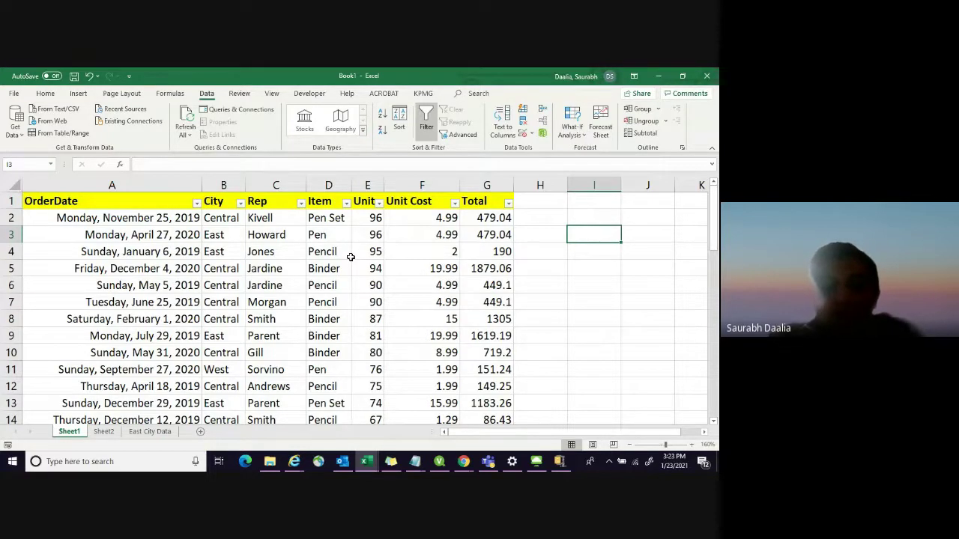
scroll(268, 274, down, 2)
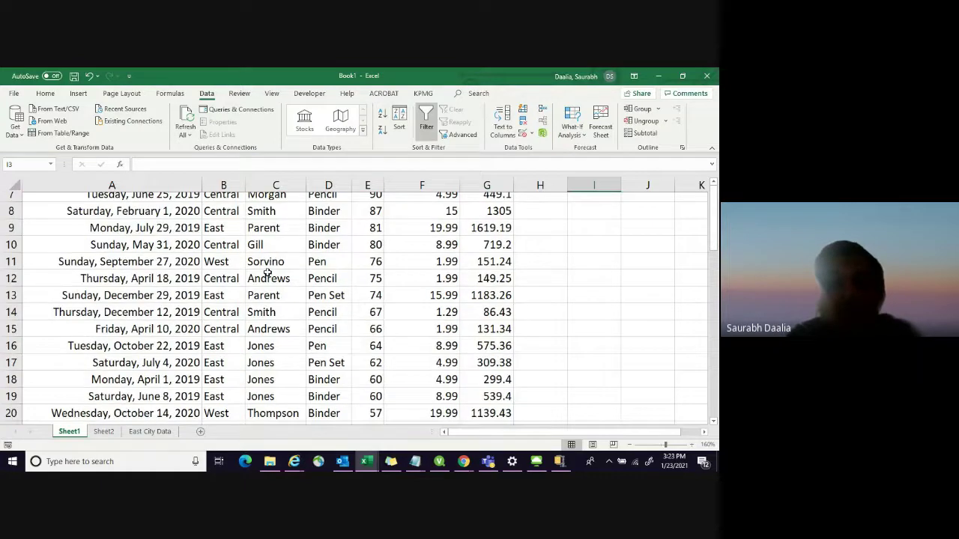
scroll(267, 273, down, 2)
scroll(267, 274, up, 4)
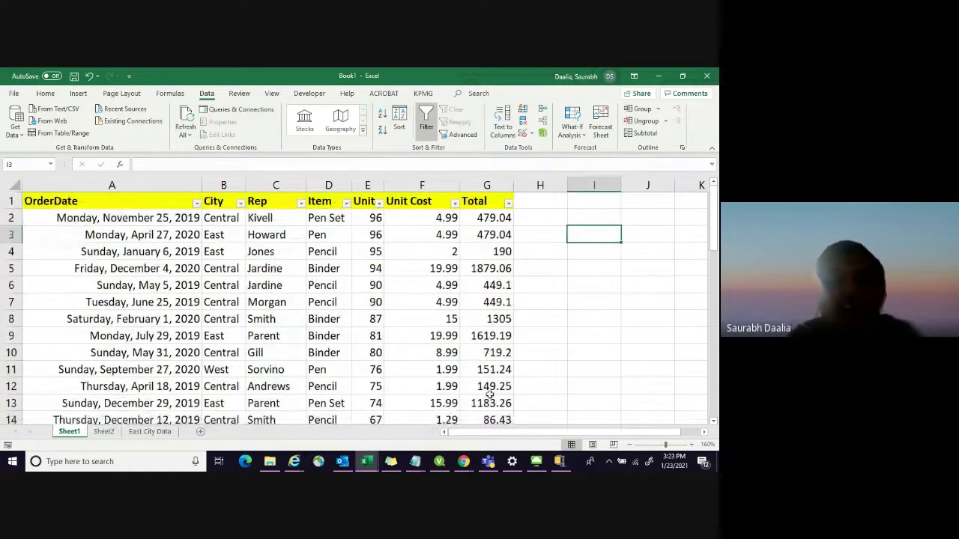
scroll(264, 233, down, 2)
scroll(263, 232, down, 3)
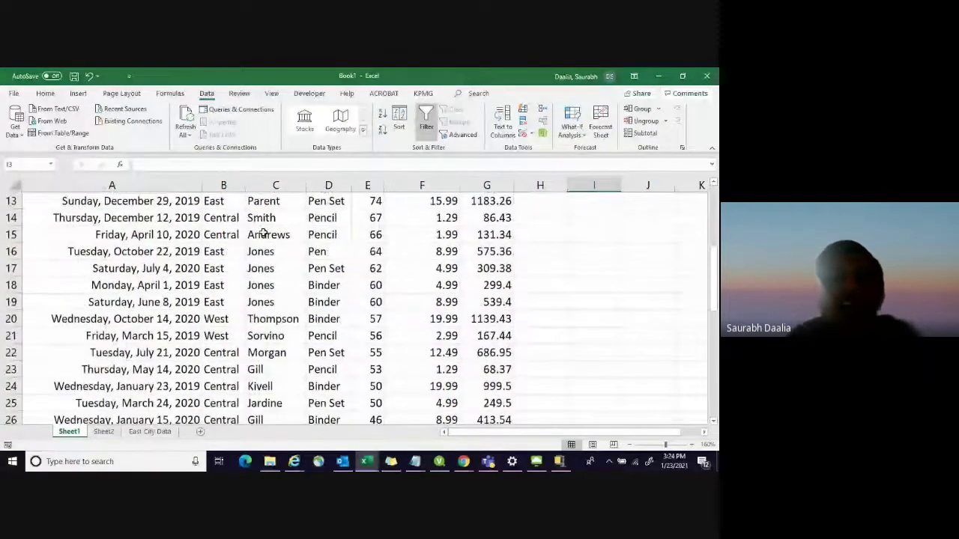
scroll(264, 232, down, 2)
scroll(263, 233, up, 6)
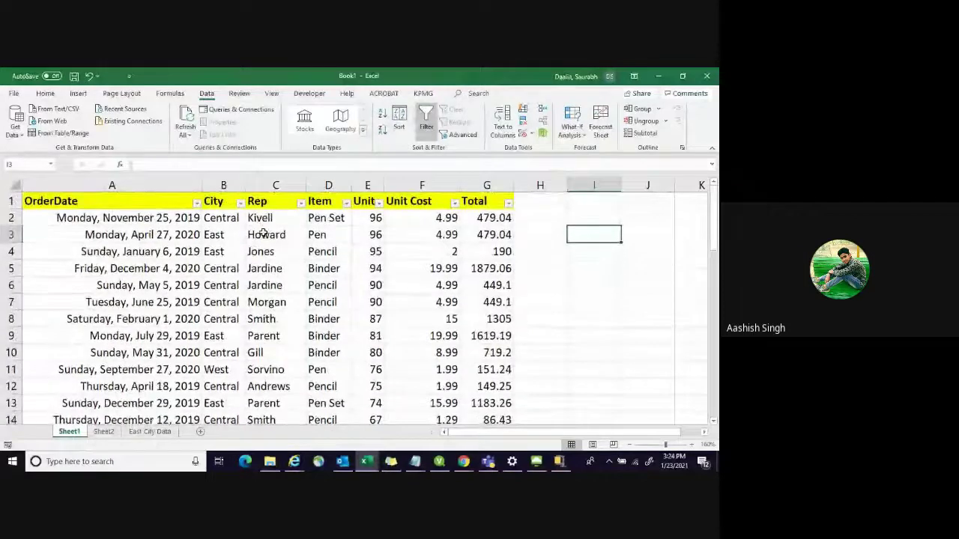
scroll(300, 278, up, 1)
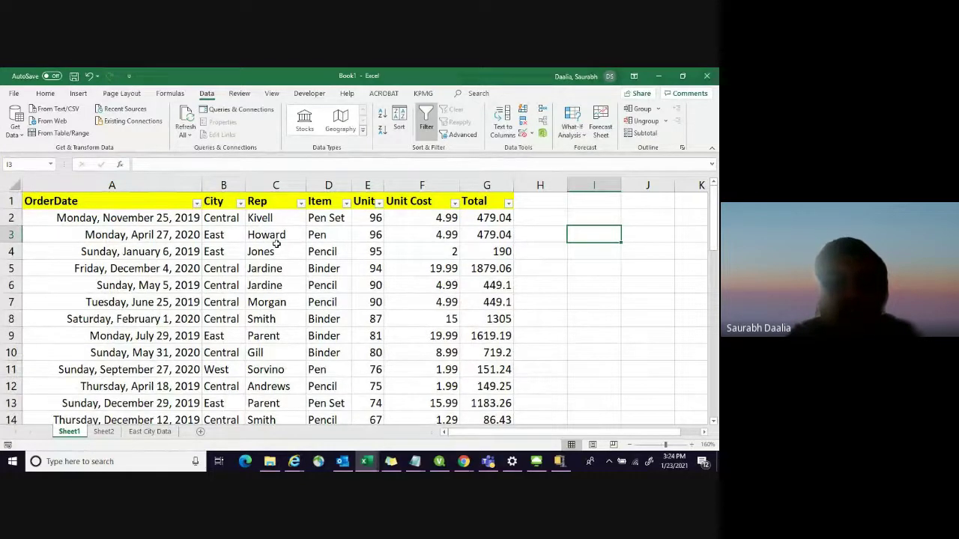
scroll(281, 247, up, 1)
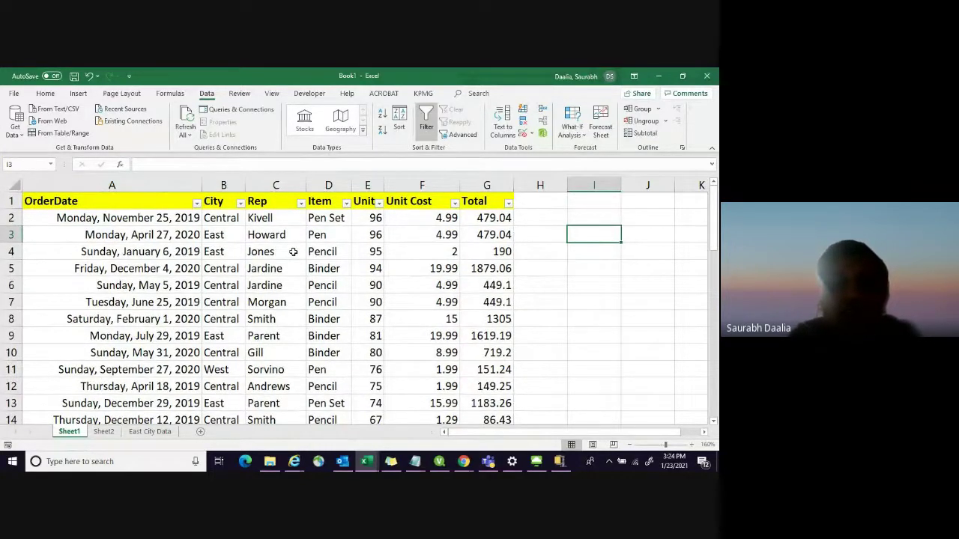
scroll(293, 252, up, 1)
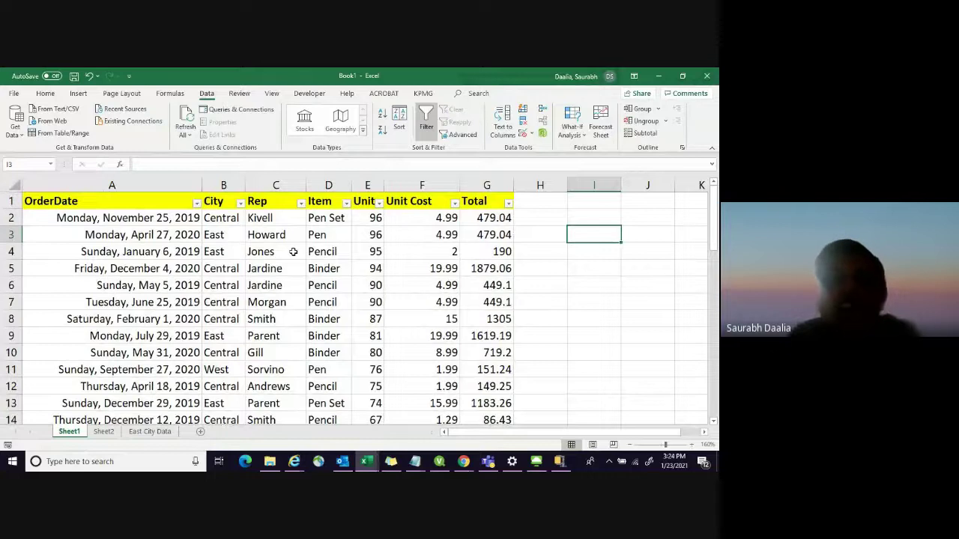
scroll(293, 252, up, 1)
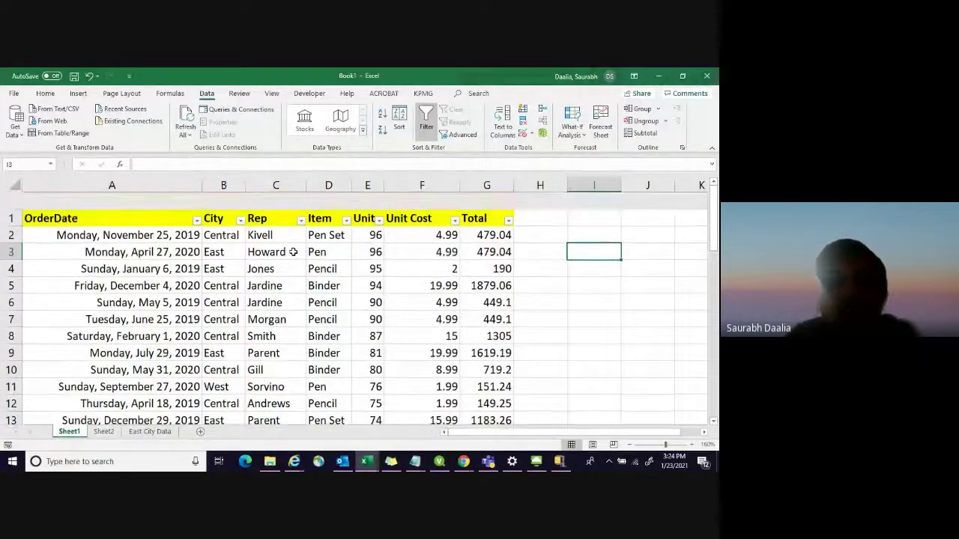
click(604, 252)
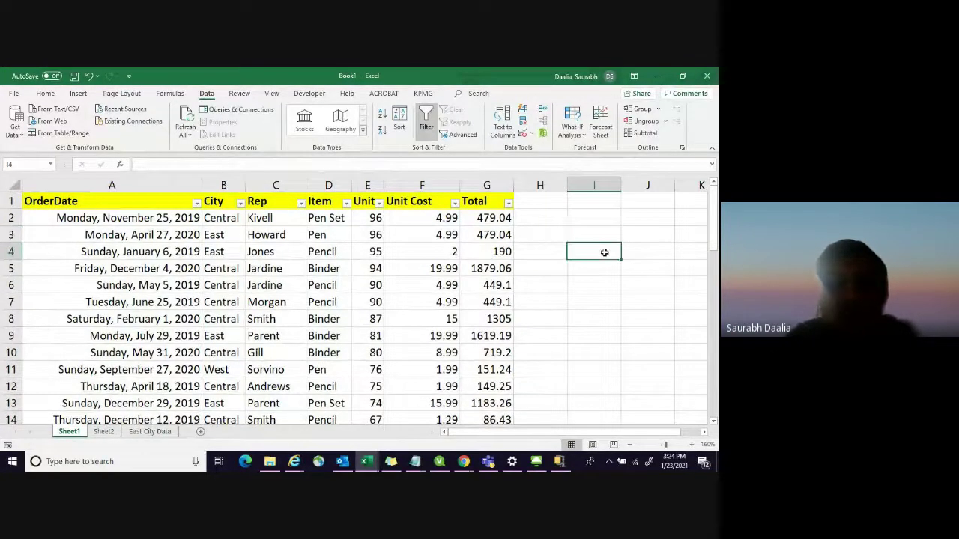
click(663, 232)
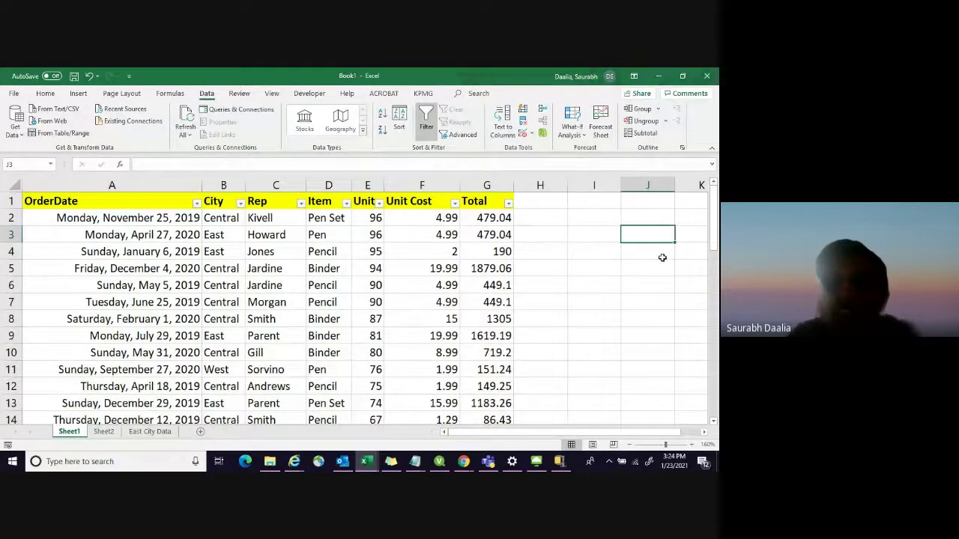
click(649, 252)
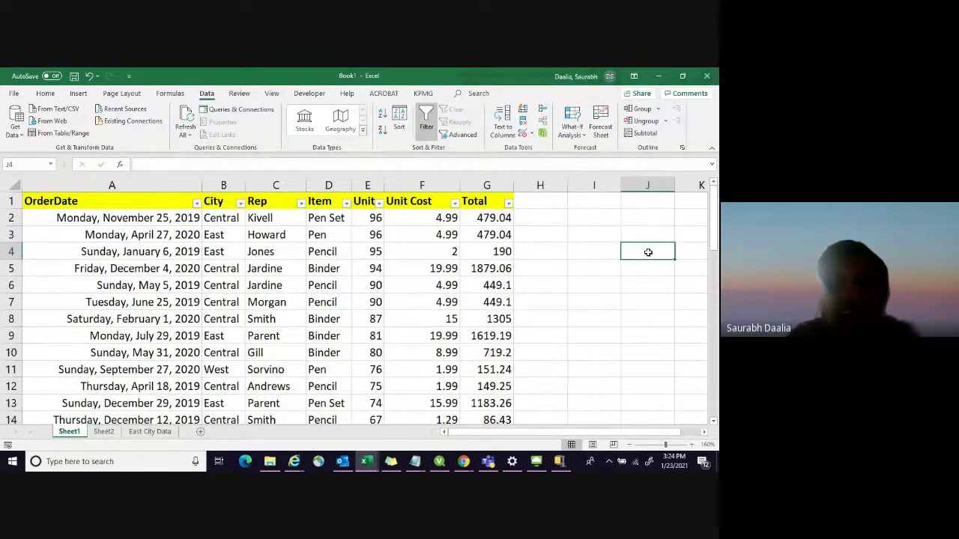
click(589, 255)
click(599, 236)
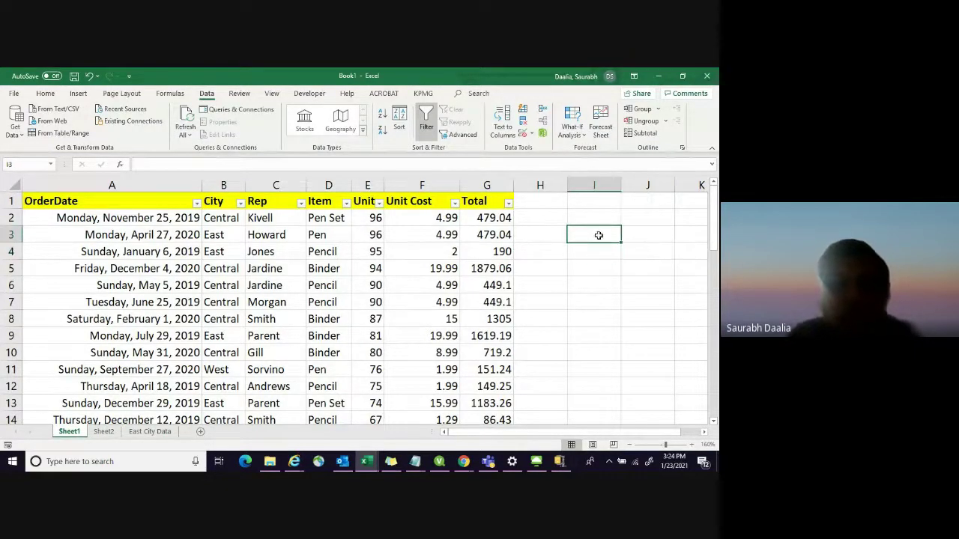
click(660, 236)
click(655, 250)
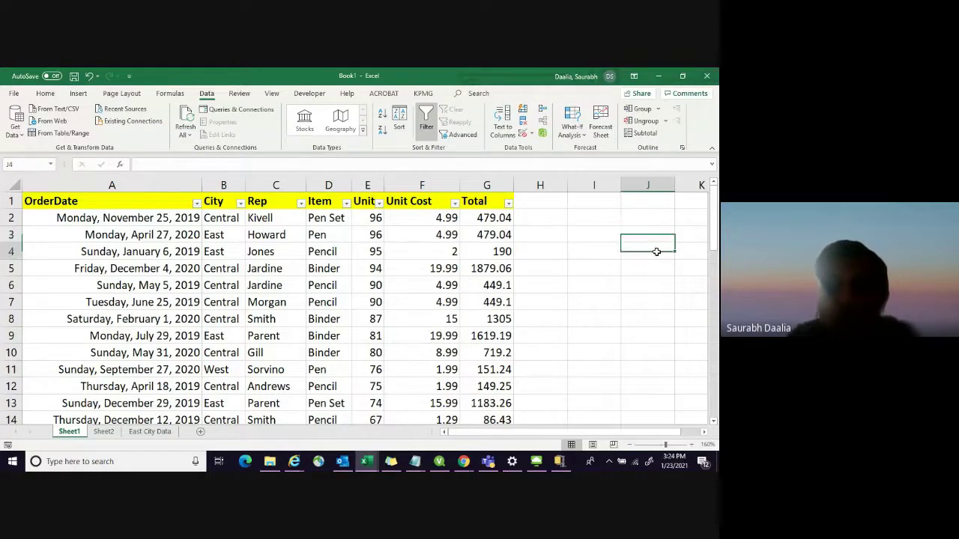
click(594, 255)
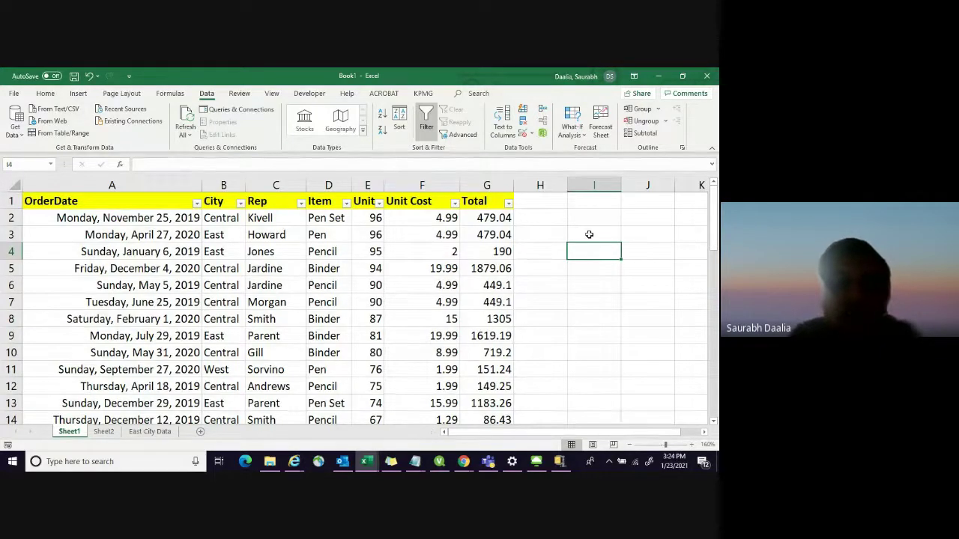
click(601, 230)
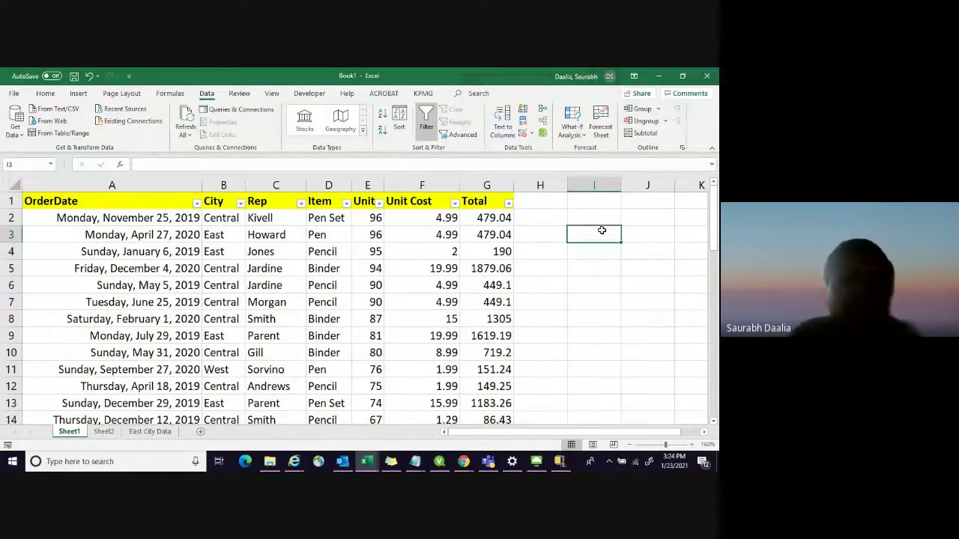
click(649, 238)
click(606, 251)
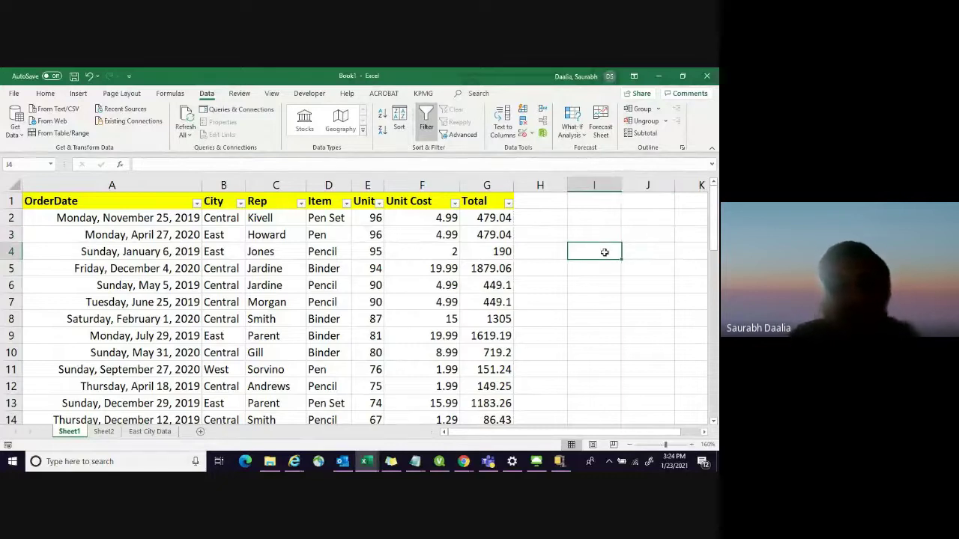
scroll(378, 241, up, 1)
scroll(381, 244, down, 1)
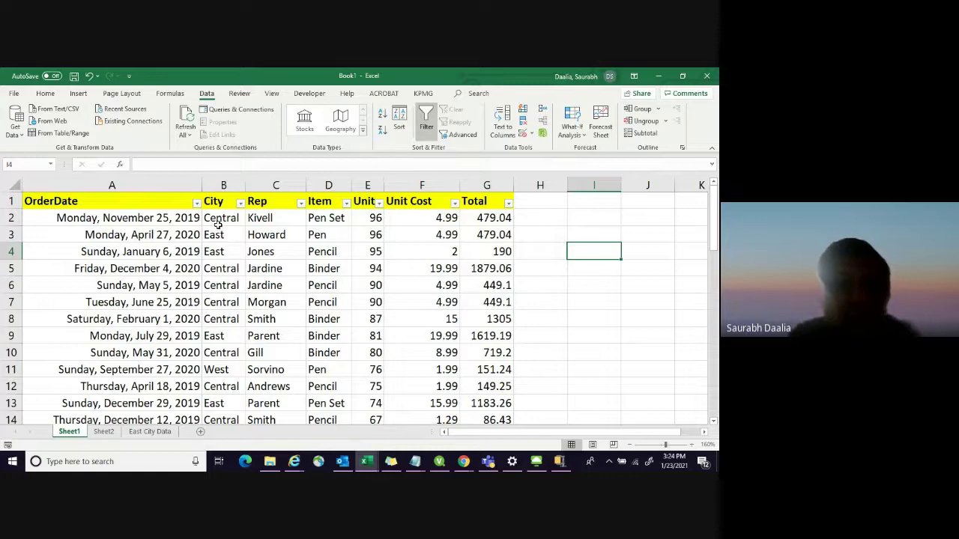
scroll(217, 225, down, 1)
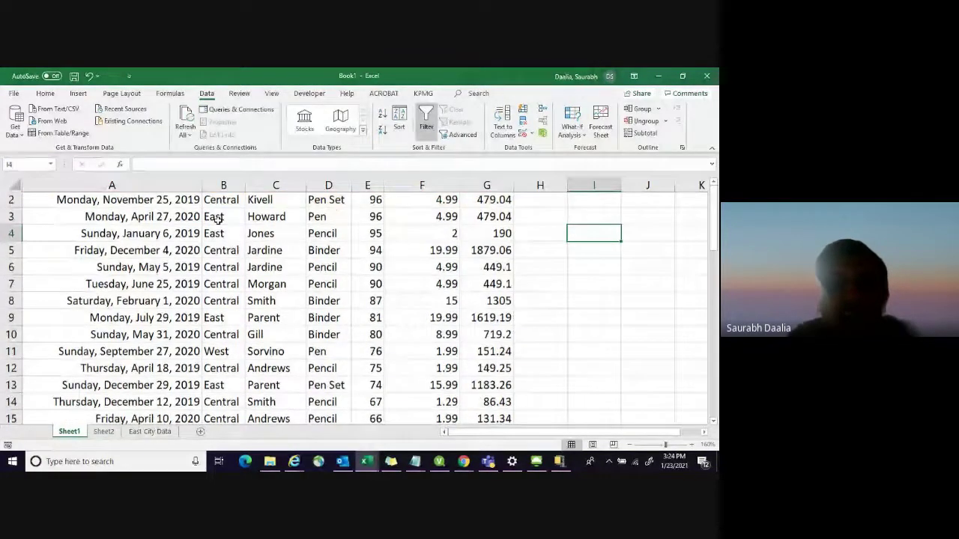
scroll(217, 219, up, 1)
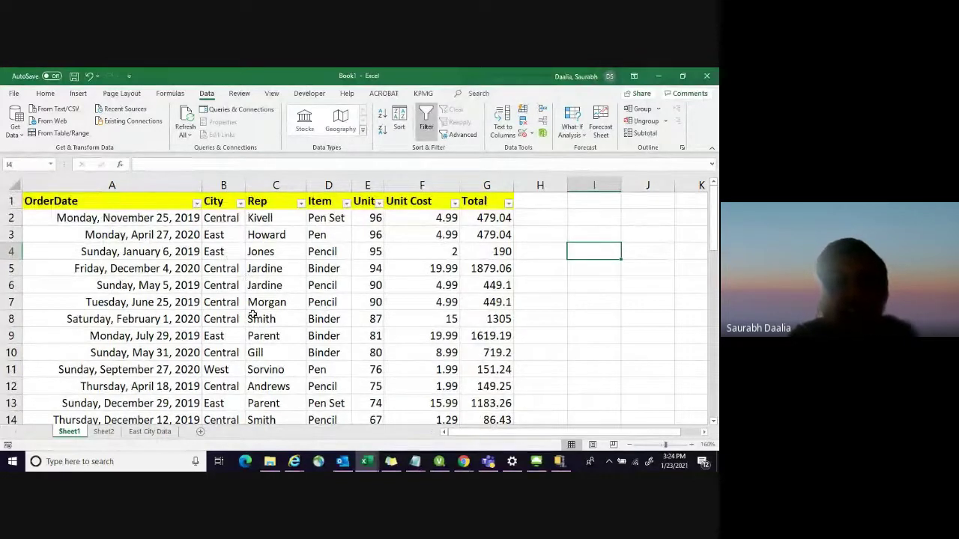
scroll(252, 315, down, 3)
scroll(222, 290, up, 1)
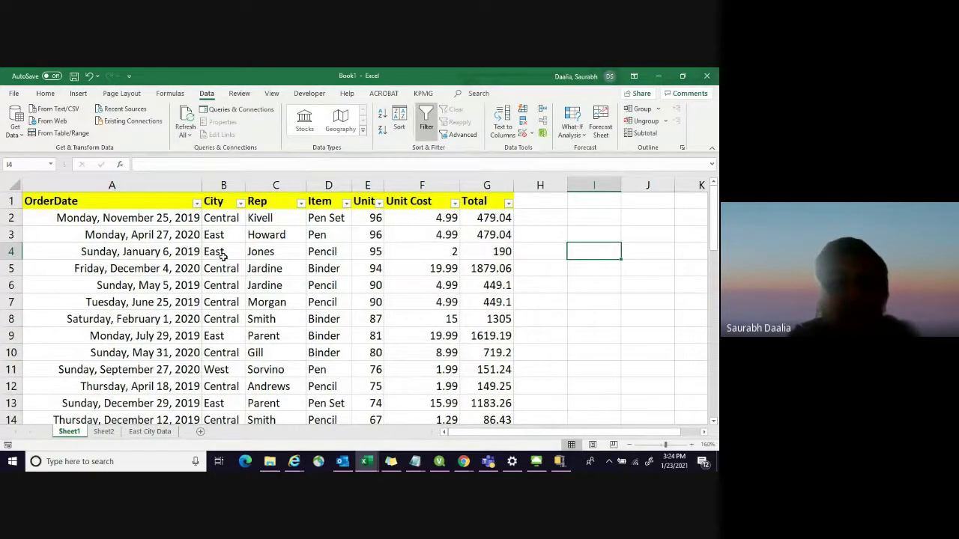
Filter the City column to show only Central orders and look through the filtered rows
click(221, 217)
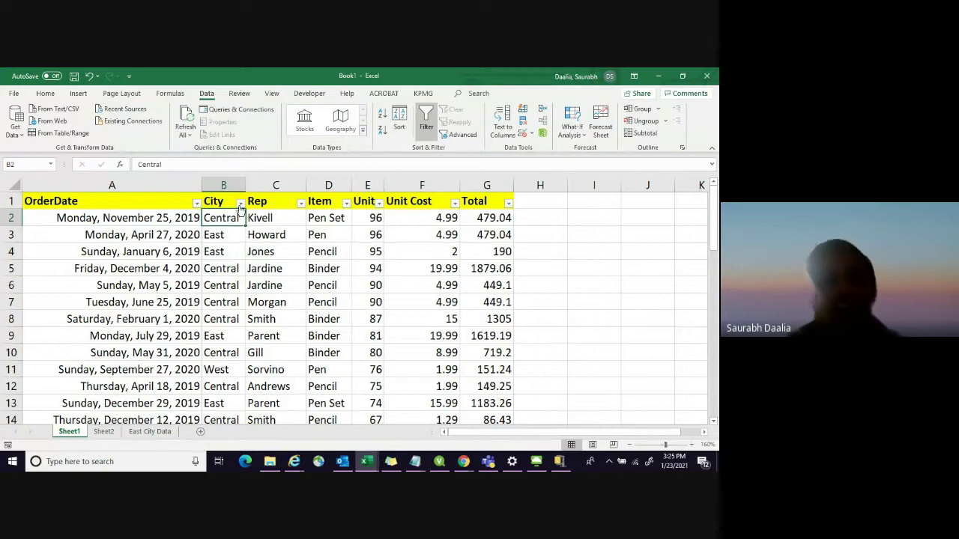
click(240, 203)
click(135, 313)
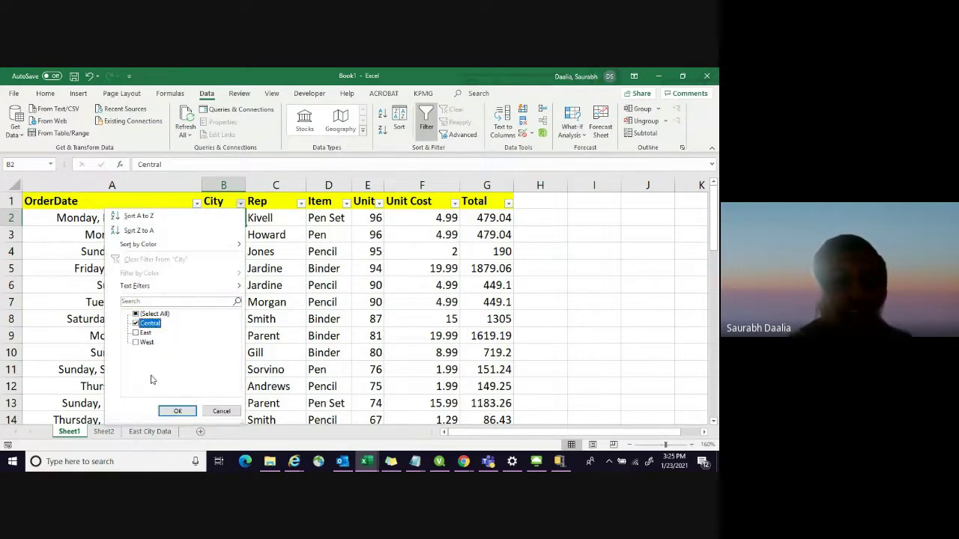
click(135, 323)
click(178, 411)
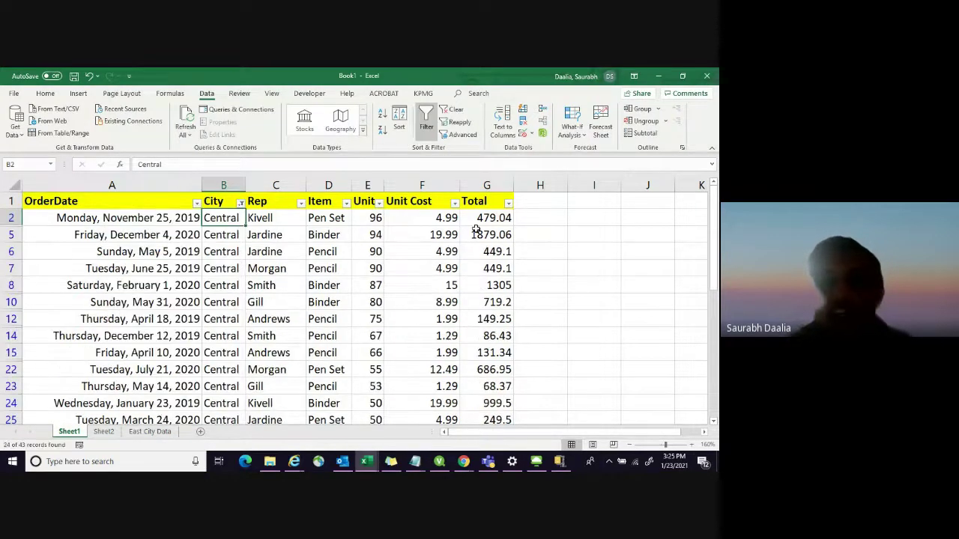
scroll(477, 230, down, 7)
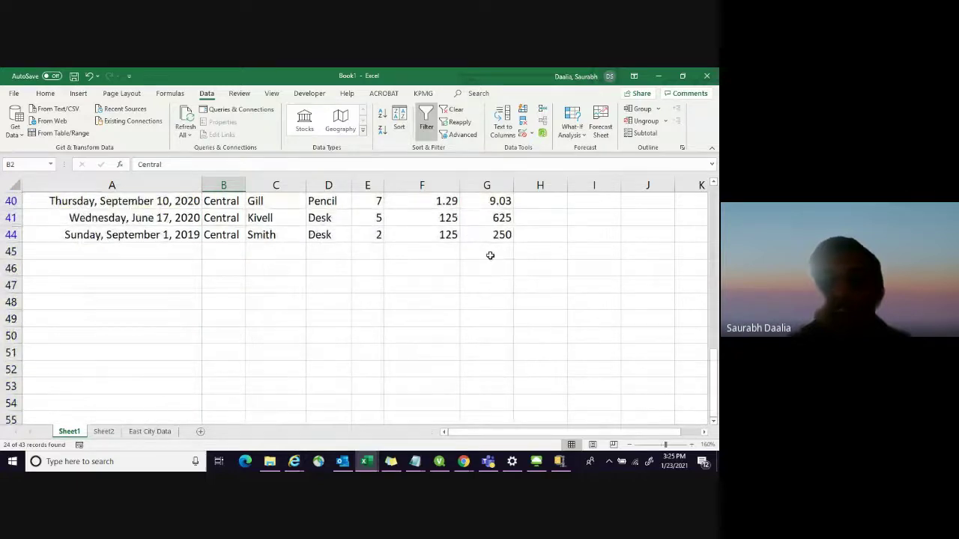
scroll(294, 289, up, 7)
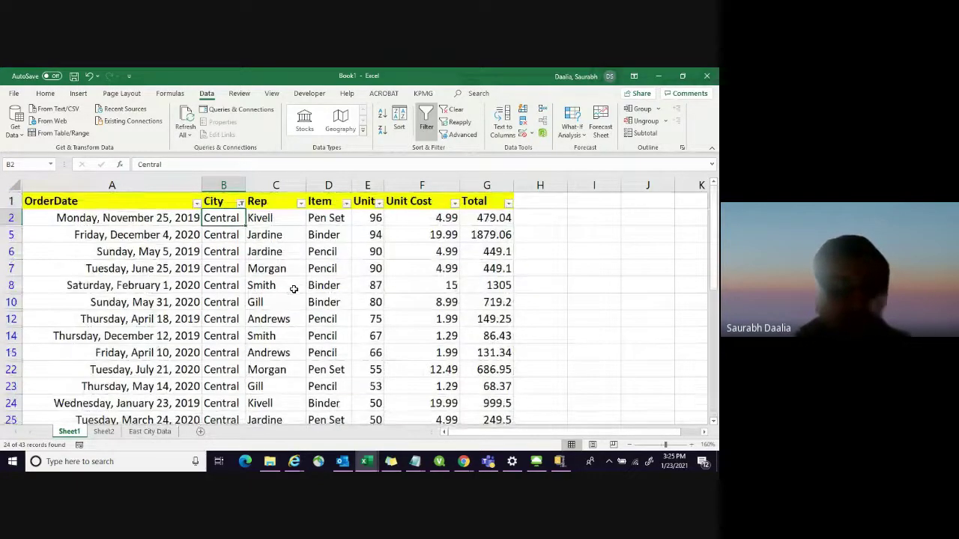
Undo the Central filter on the City column
key(alt+a)
key(c)
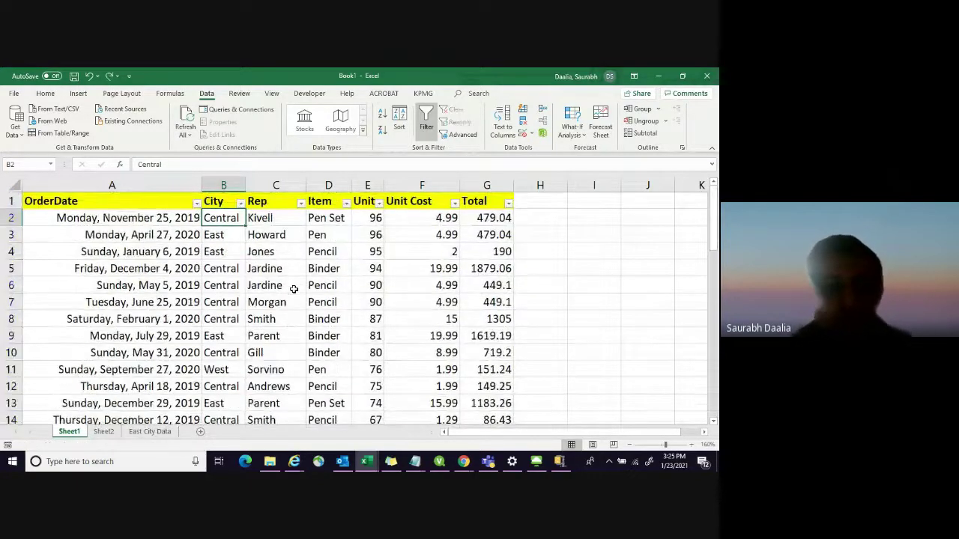
click(594, 302)
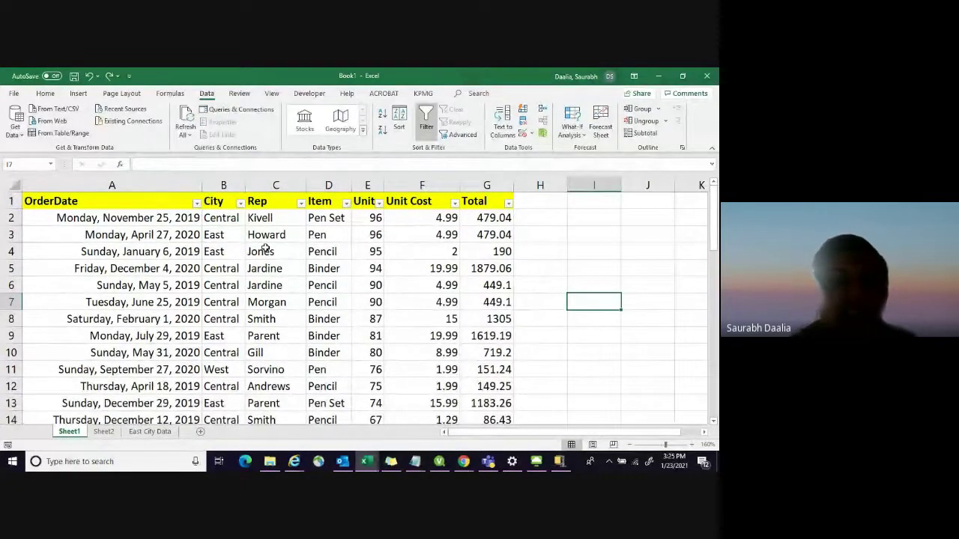
scroll(209, 235, down, 1)
scroll(209, 235, up, 1)
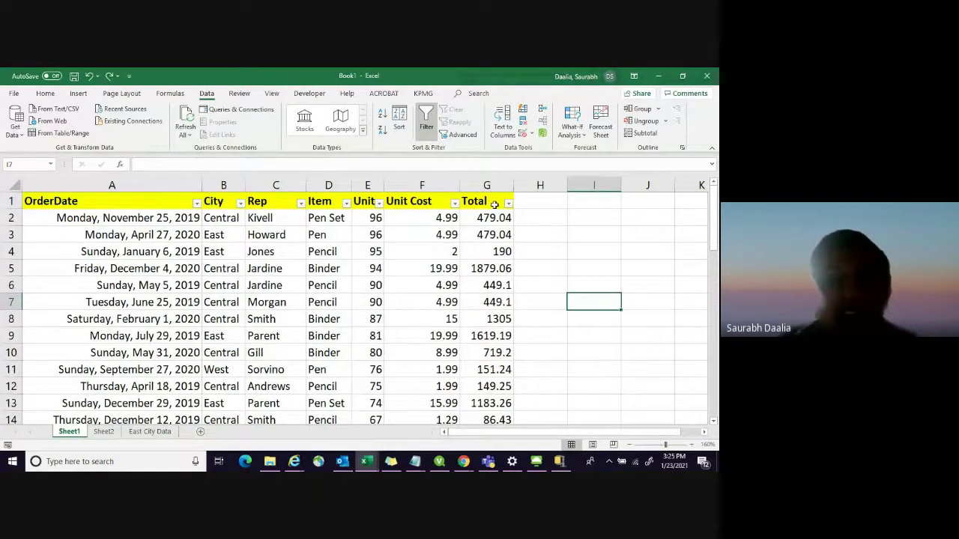
click(553, 222)
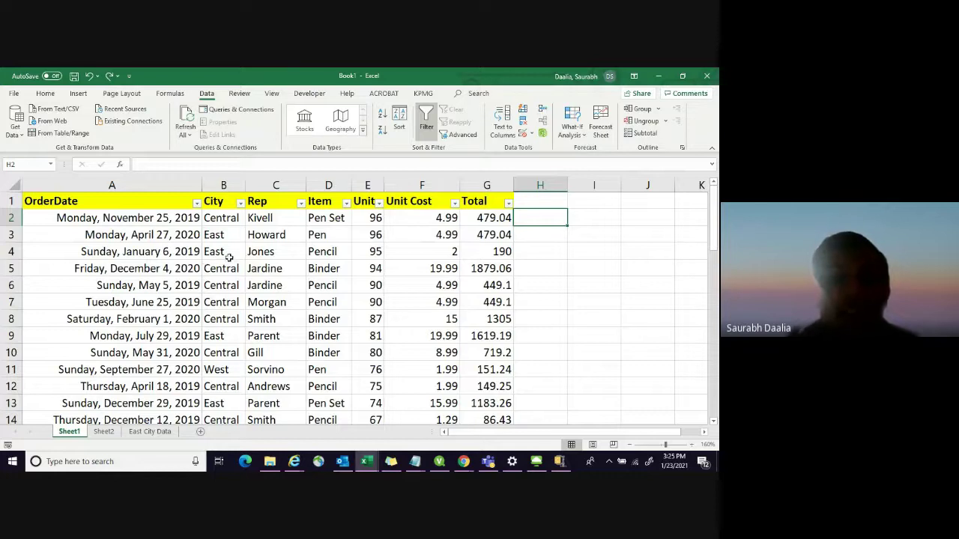
scroll(230, 257, down, 1)
scroll(230, 257, up, 1)
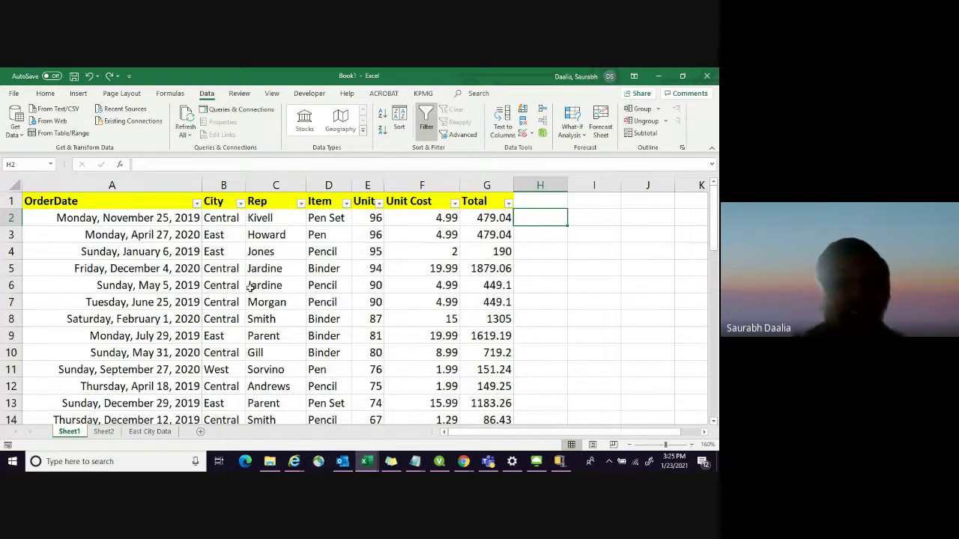
click(634, 297)
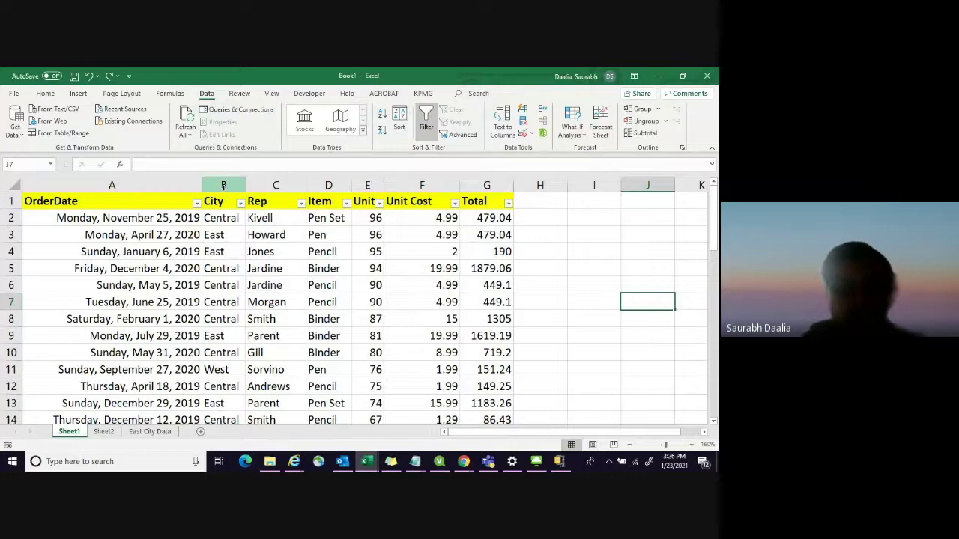
Review the city values offered in the City column's filter, leaving all of them selected
click(227, 217)
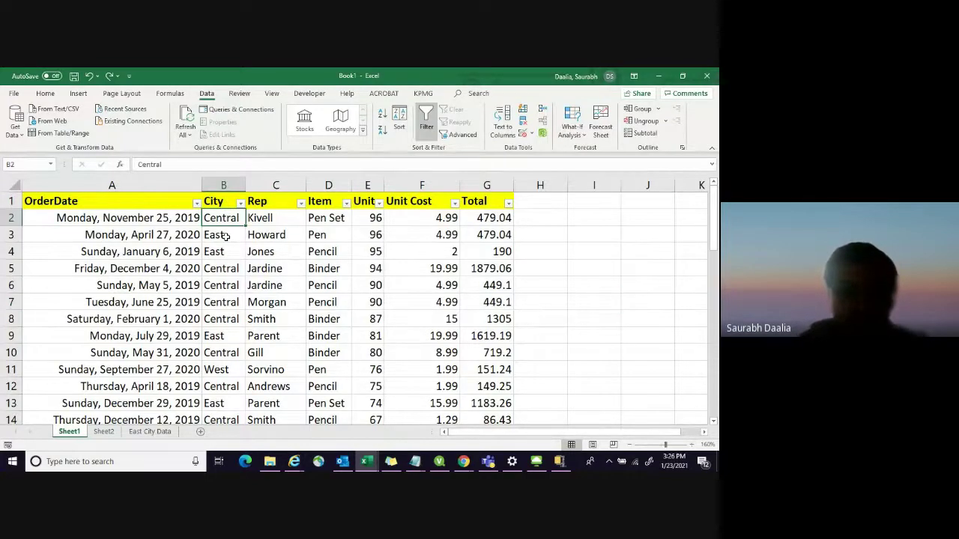
click(240, 203)
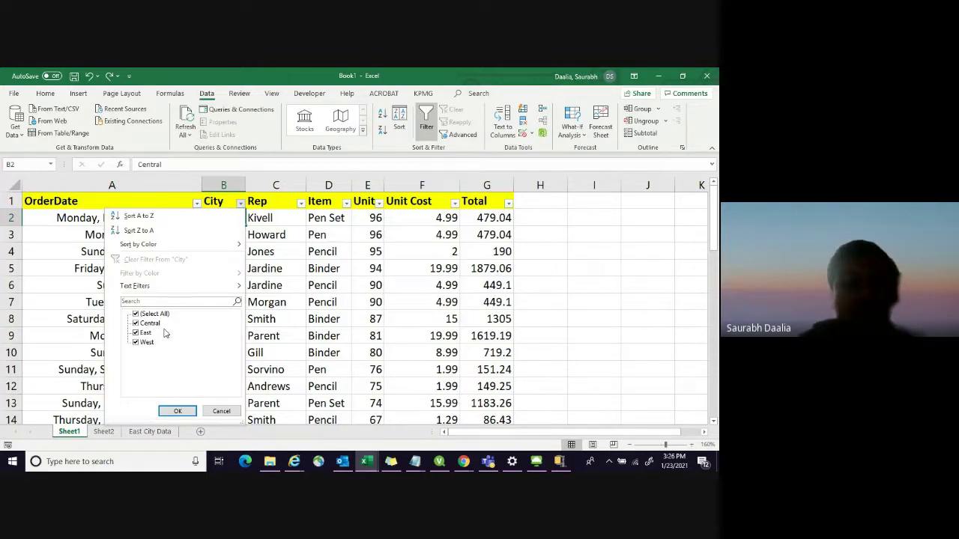
click(179, 410)
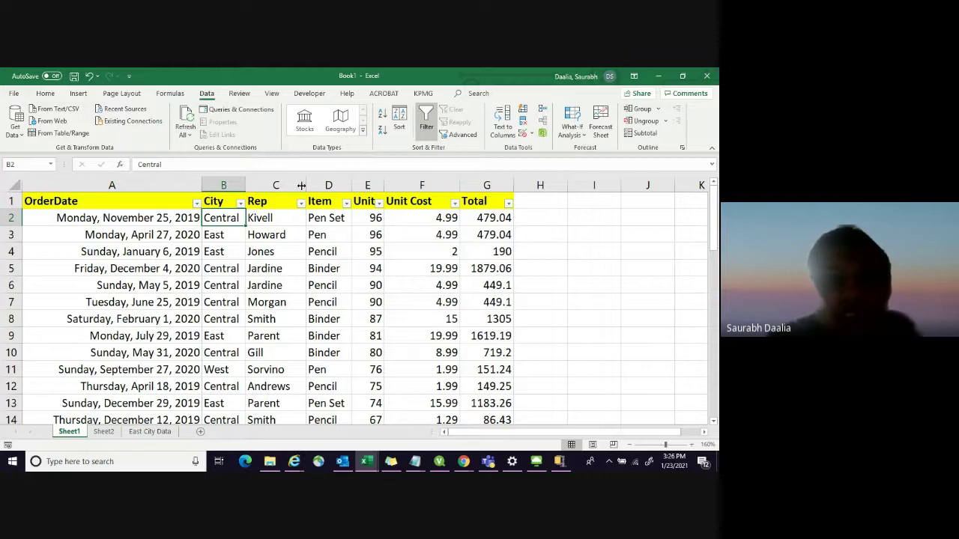
click(537, 213)
click(552, 270)
click(606, 267)
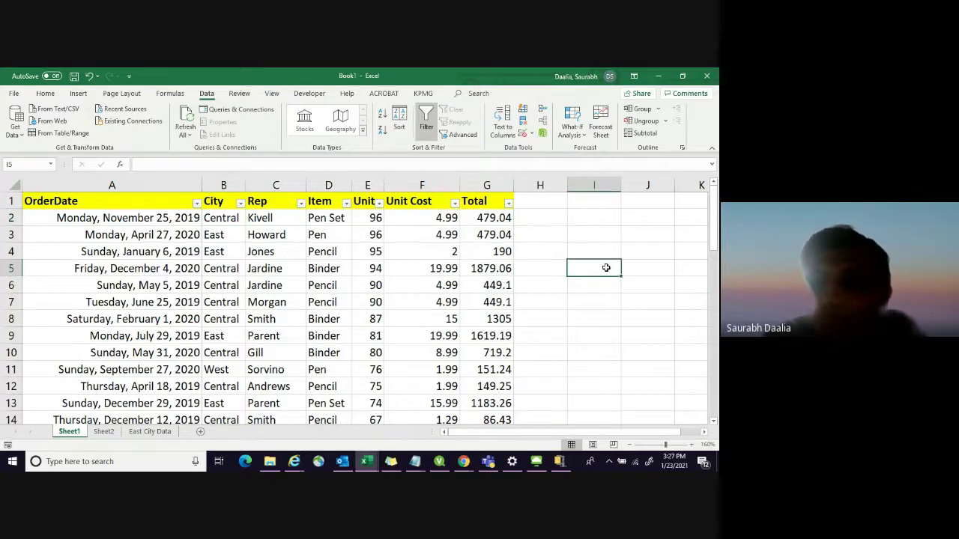
click(600, 253)
click(590, 233)
click(591, 218)
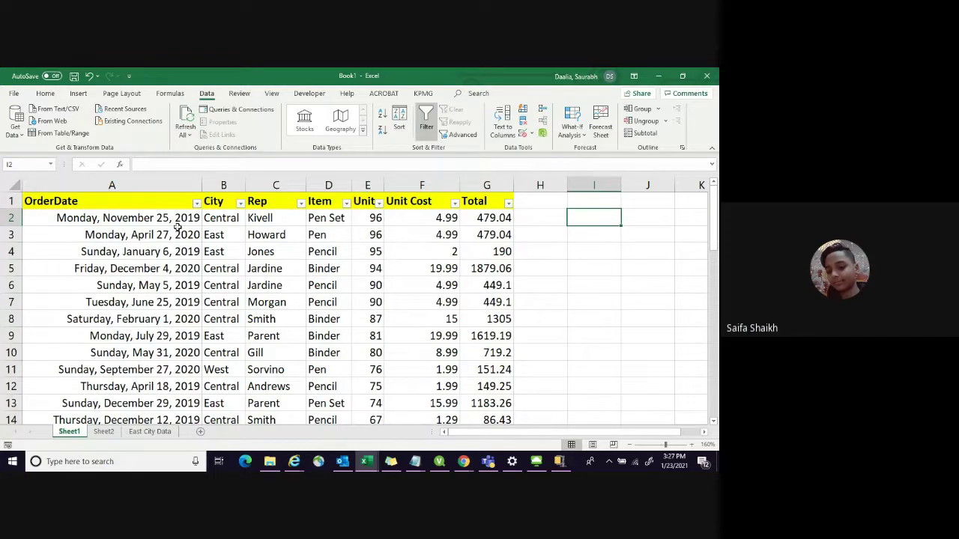
click(138, 186)
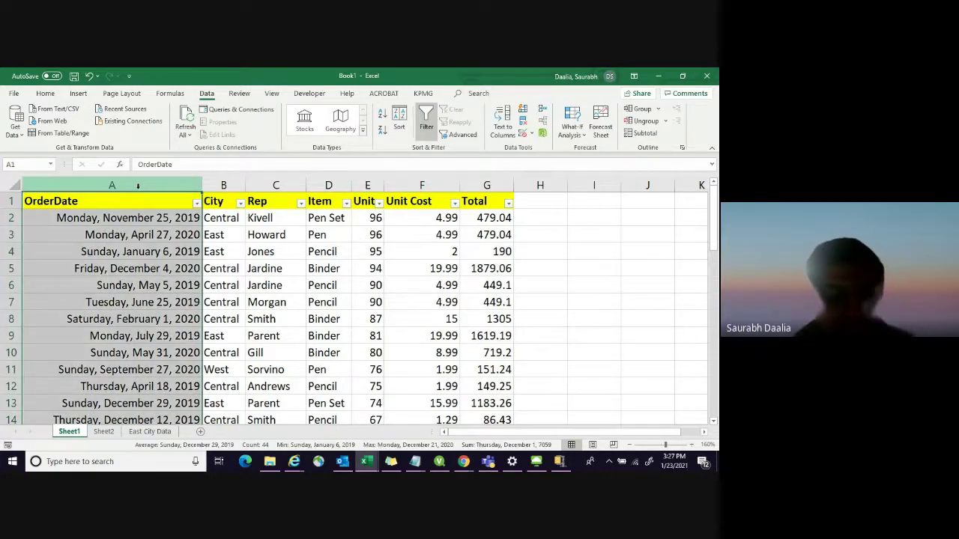
drag(138, 186, 514, 186)
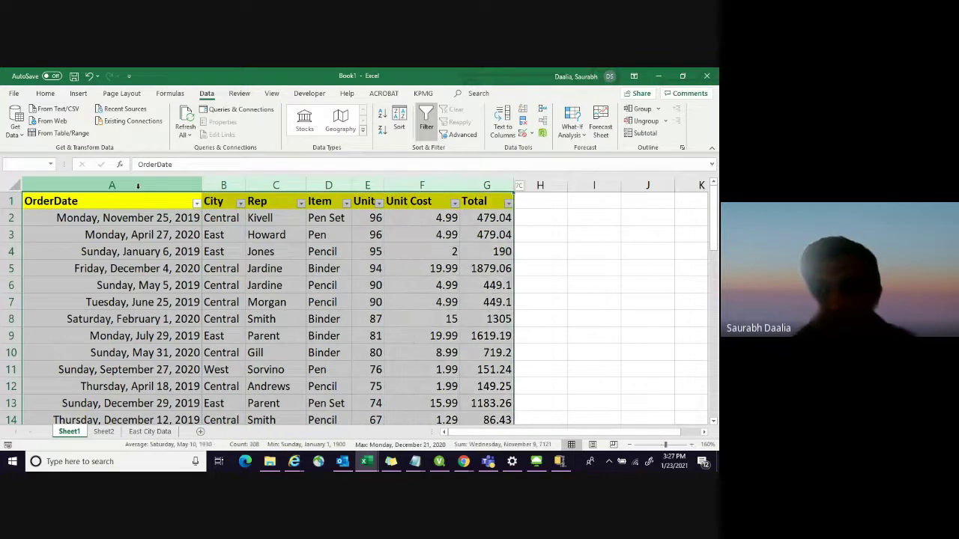
click(79, 93)
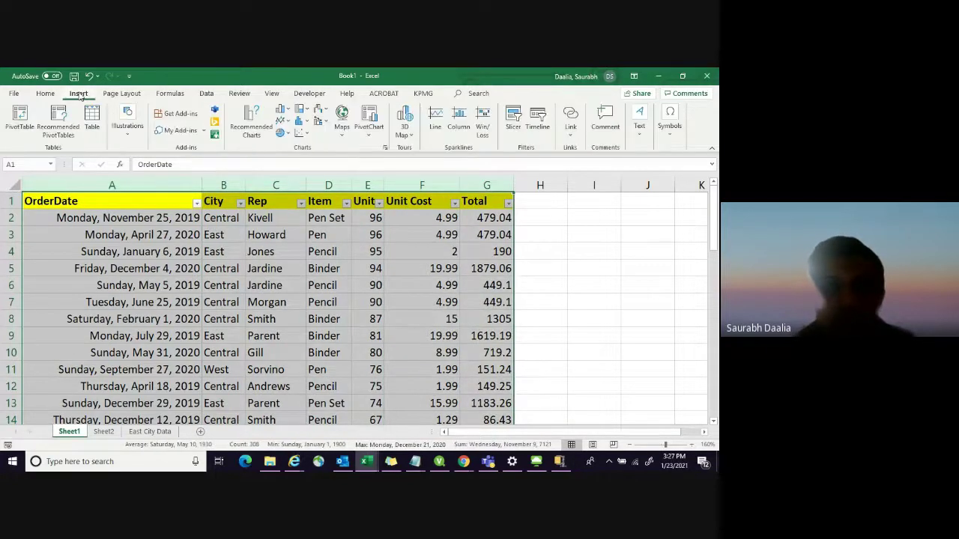
click(304, 133)
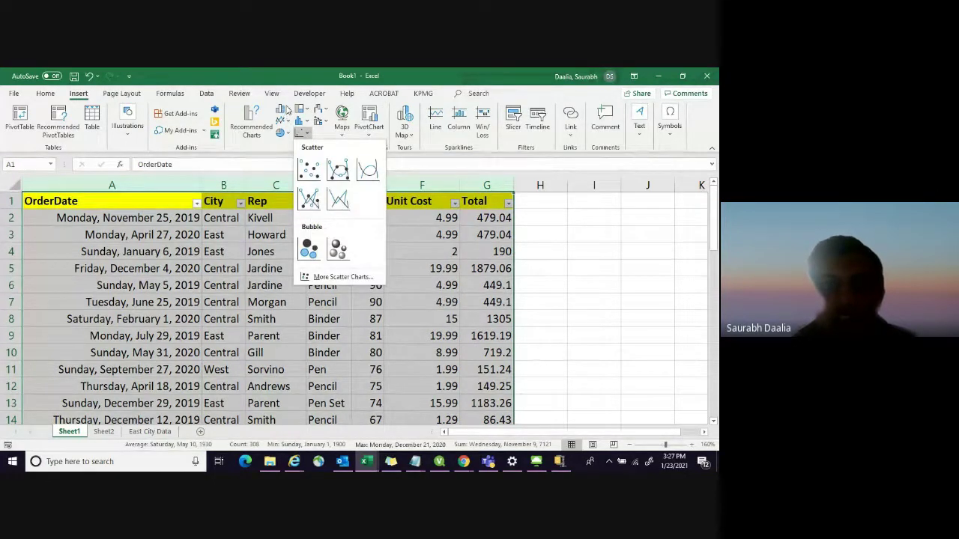
click(287, 111)
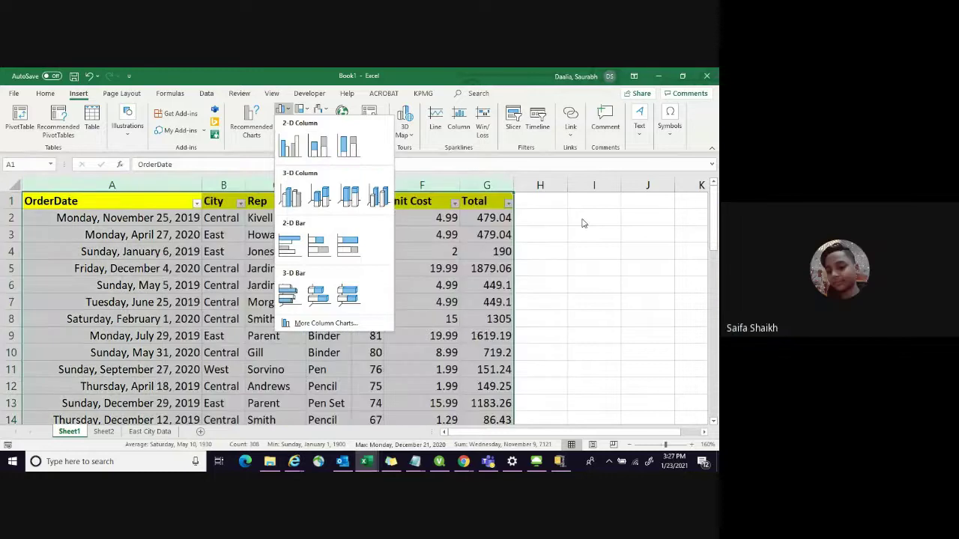
click(530, 240)
Insert a 2-D clustered column chart of the Total column and shift it toward the empty columns beside the data
click(485, 201)
key(ctrl+shift+Down)
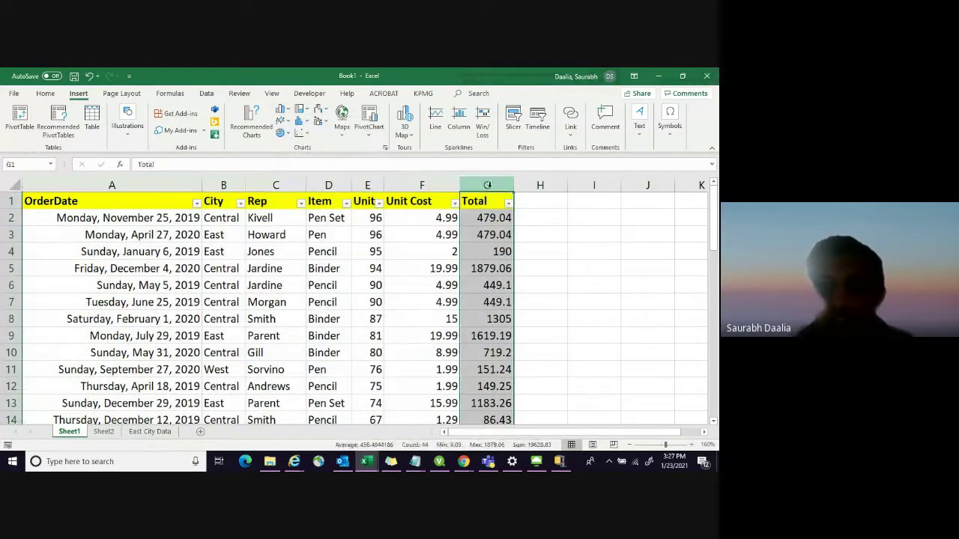
click(282, 110)
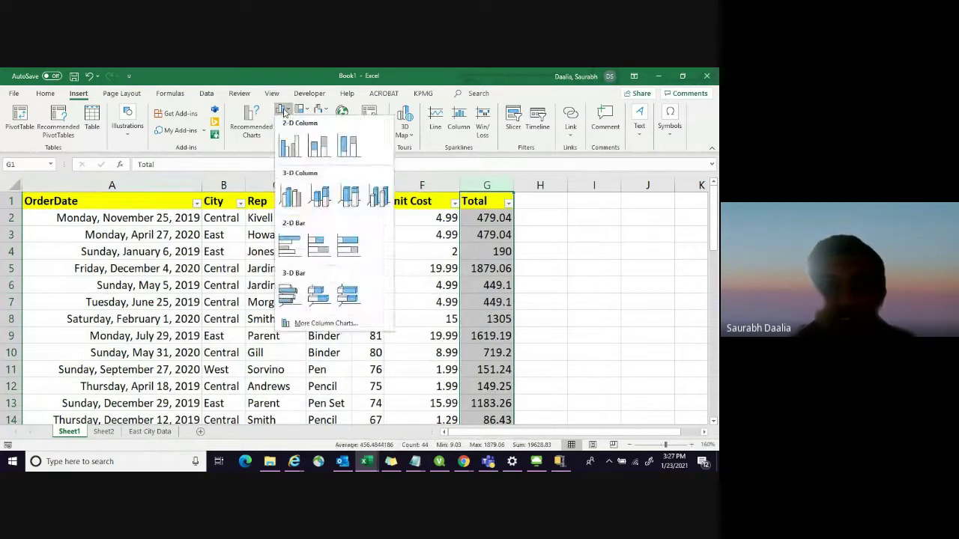
click(292, 150)
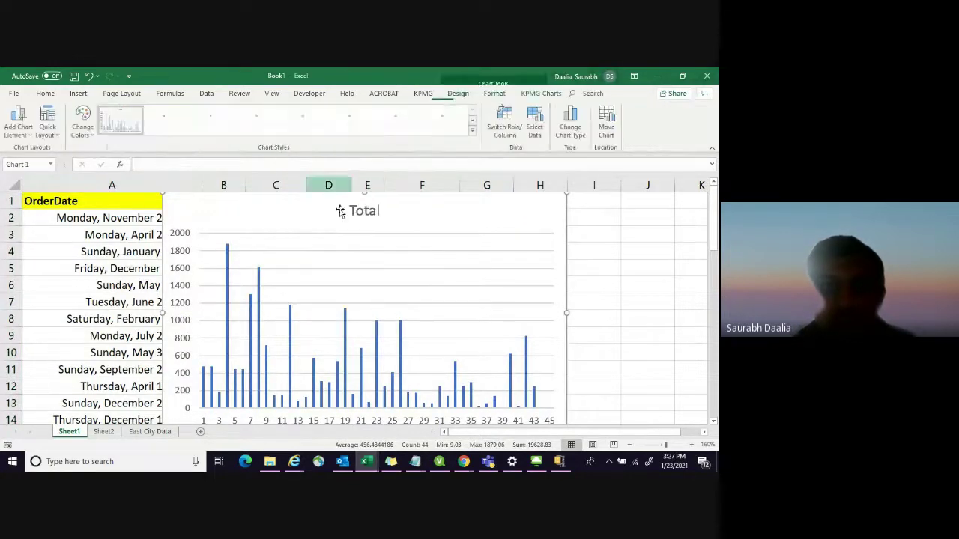
drag(355, 225, 479, 222)
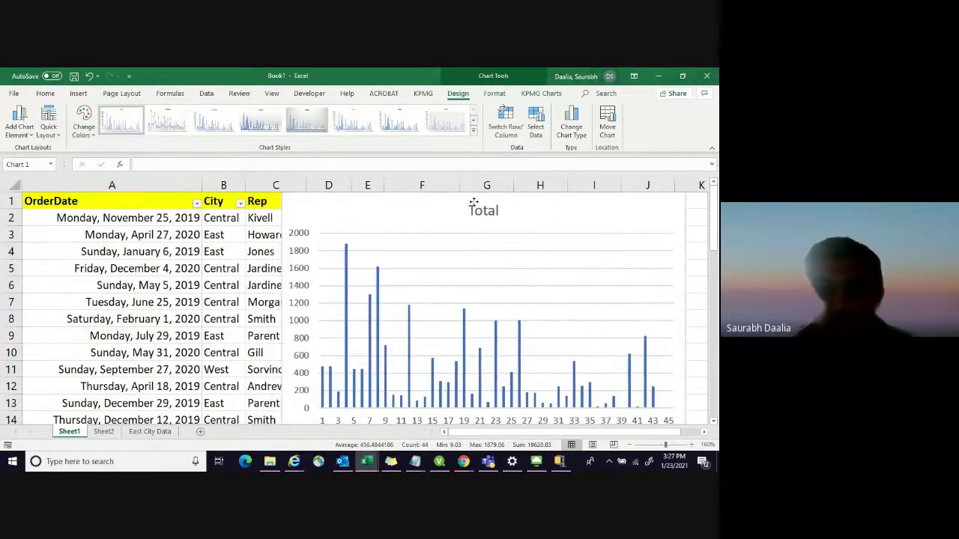
Review the formatting options for the Total chart's area and the list of available chart elements
right_click(446, 227)
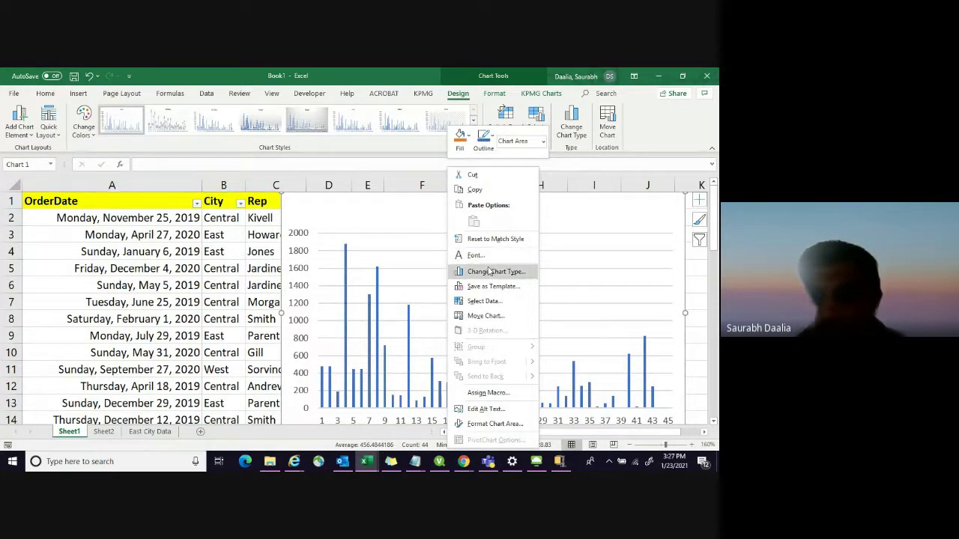
click(488, 423)
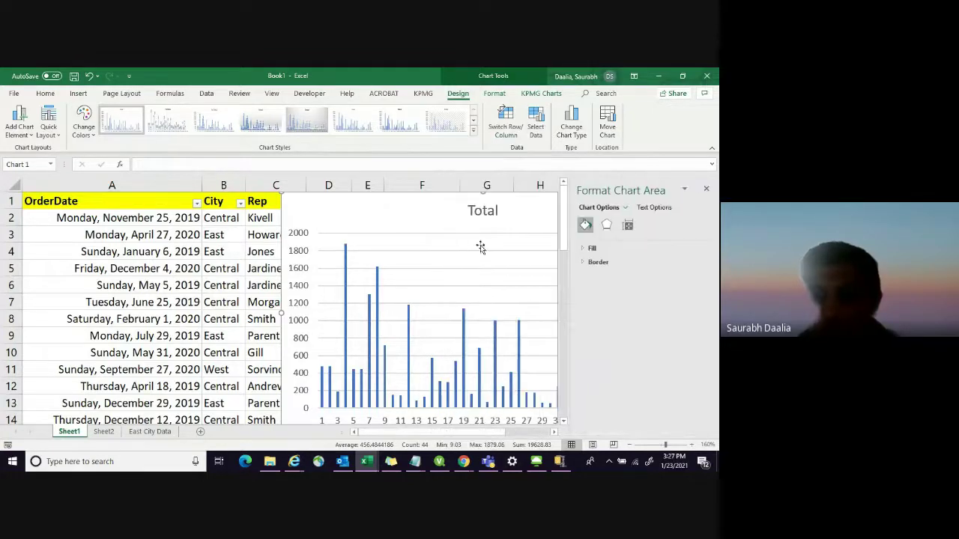
click(708, 188)
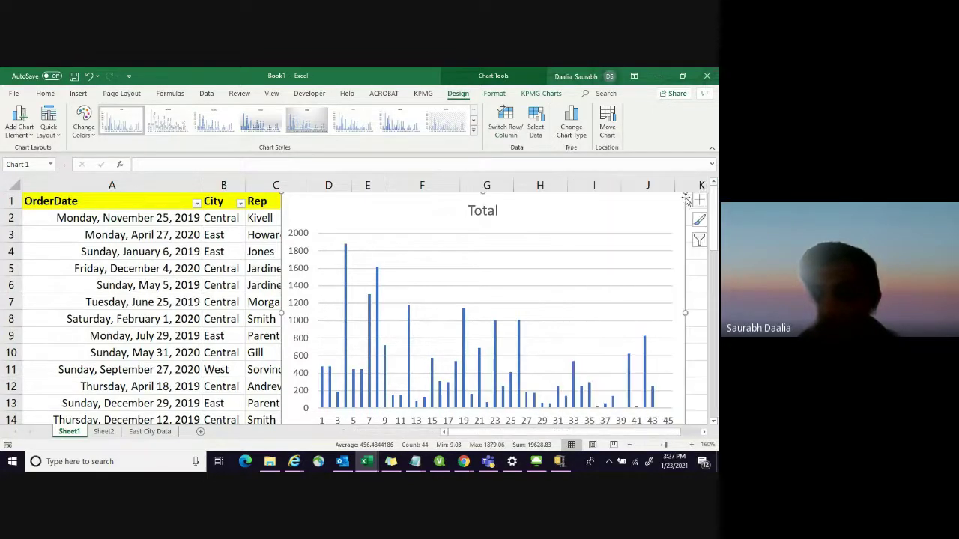
click(699, 201)
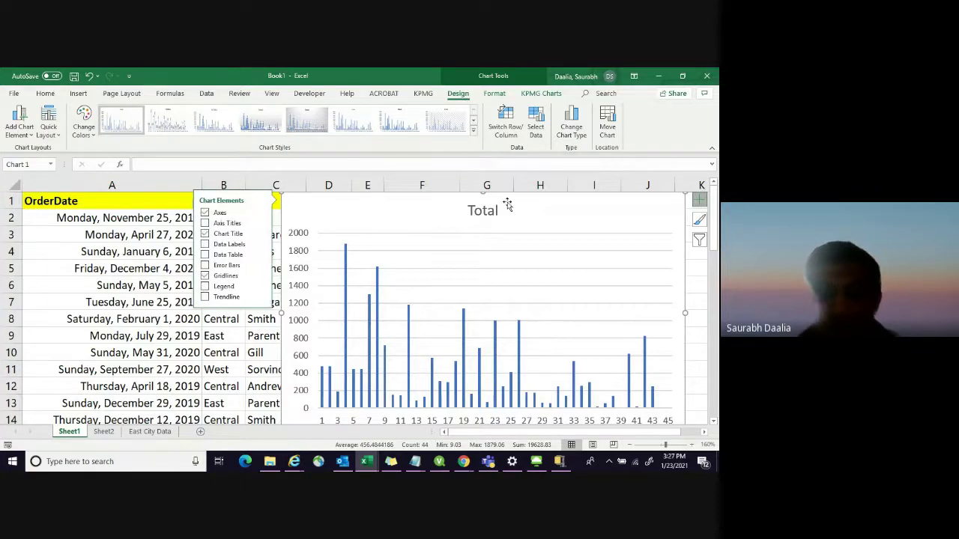
Replace the Total chart's data range with the City column, Sheet1 column B
click(698, 242)
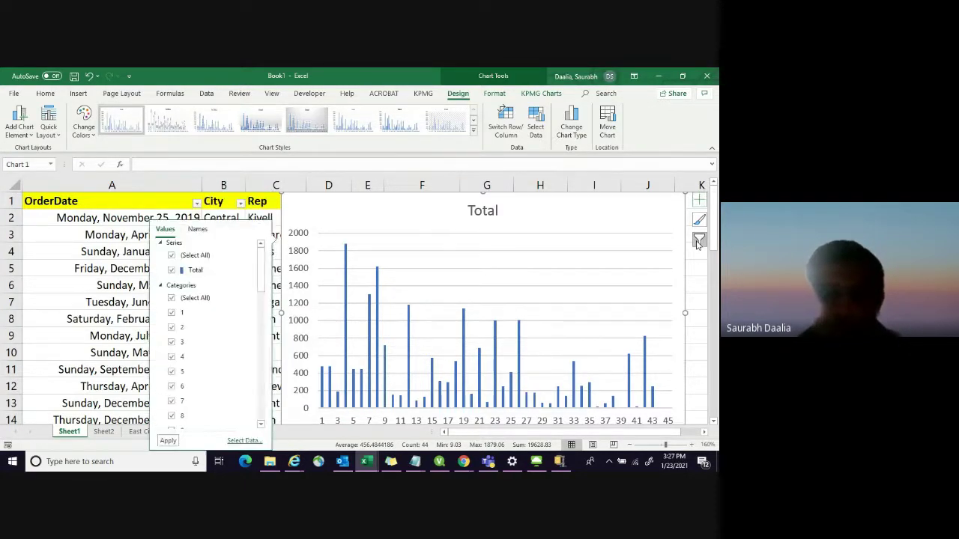
scroll(198, 332, down, 3)
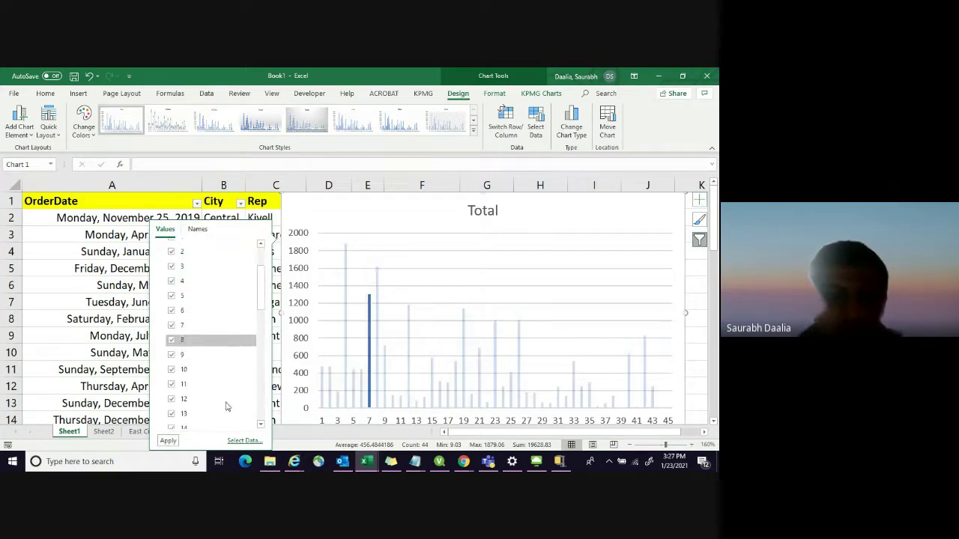
click(245, 441)
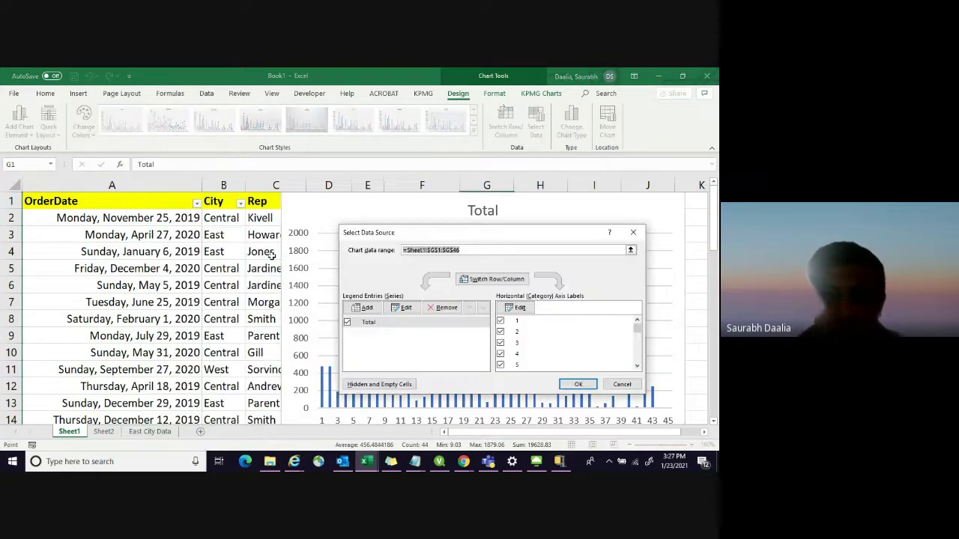
click(218, 188)
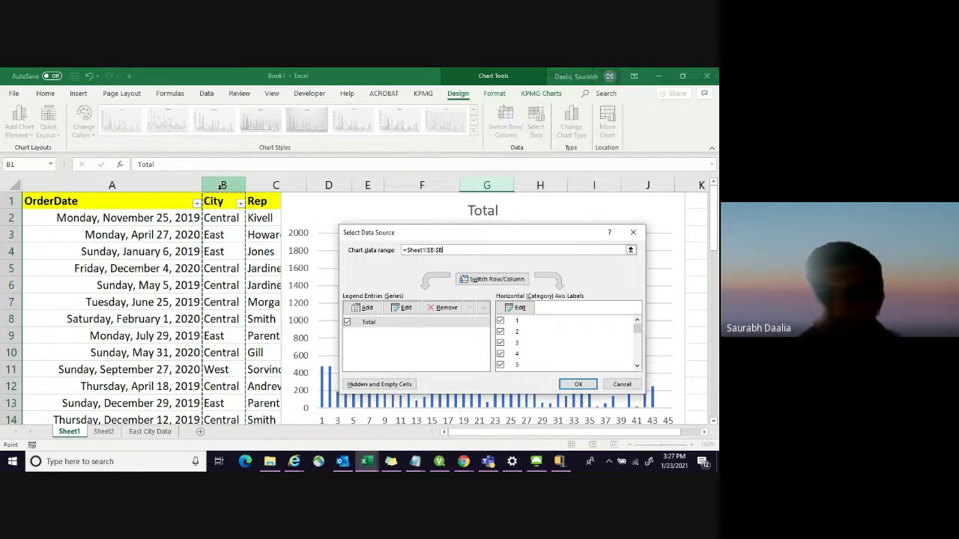
click(579, 385)
Undo the change to the chart's data range
scroll(425, 327, down, 4)
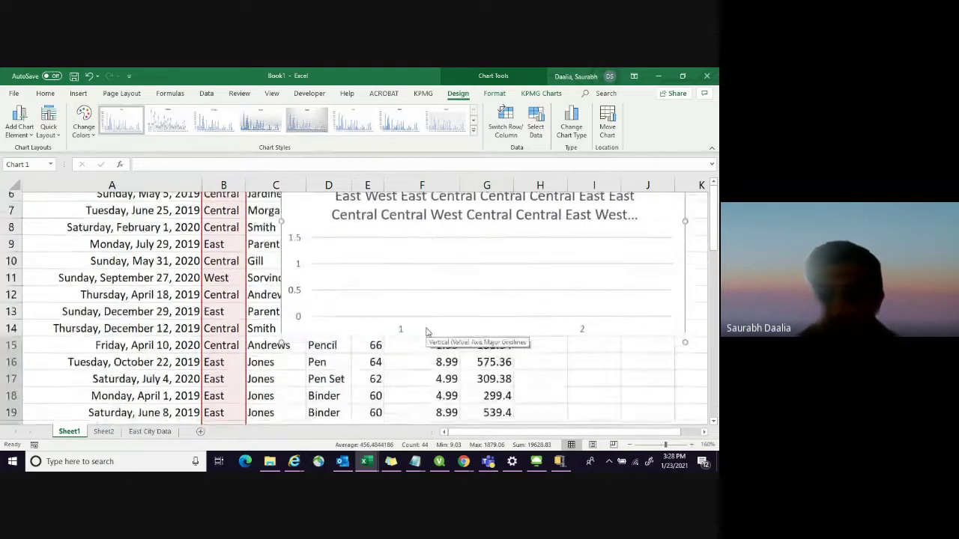
scroll(426, 327, up, 3)
scroll(425, 328, up, 1)
key(ctrl+z)
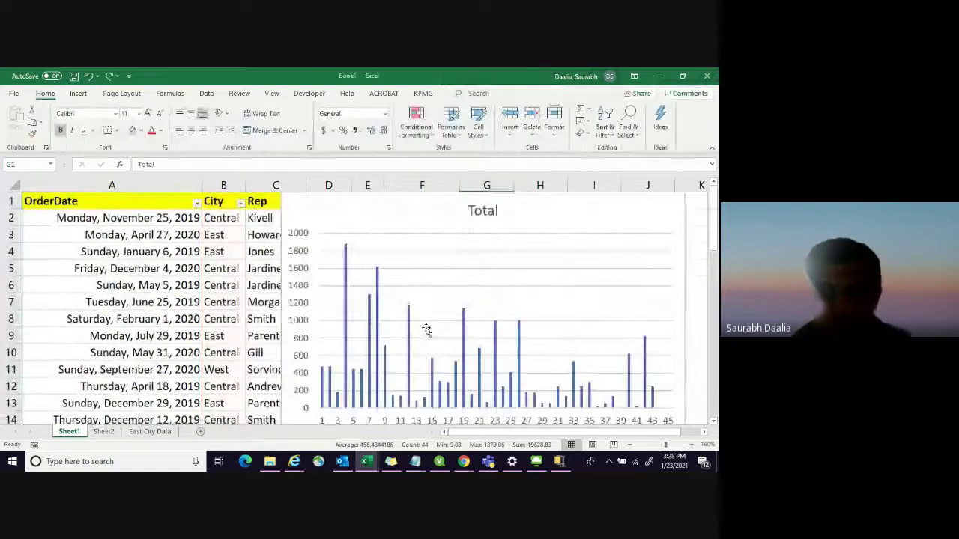
Move the Total chart into the empty area beside the data table and delete it
click(629, 444)
click(629, 444)
click(626, 444)
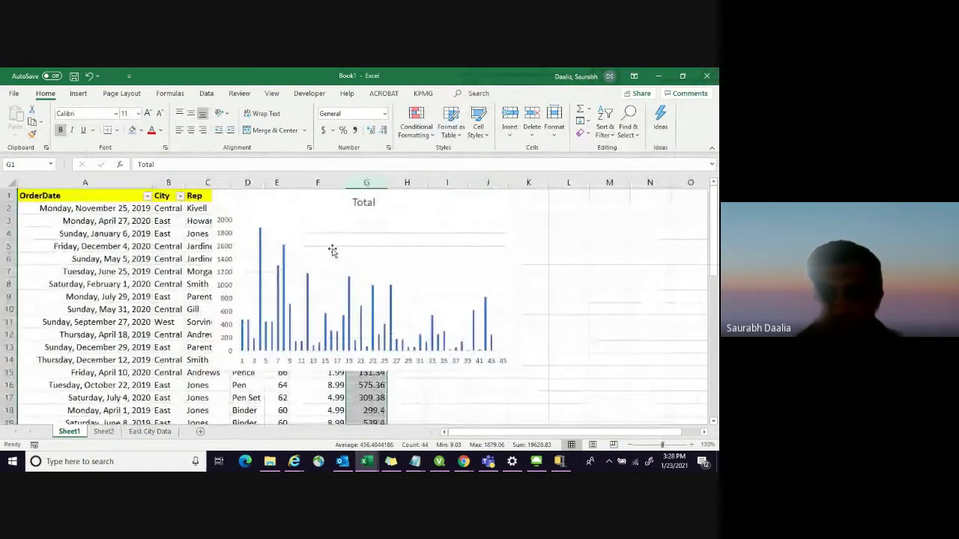
click(492, 268)
drag(467, 210, 611, 217)
scroll(580, 433, right, 1)
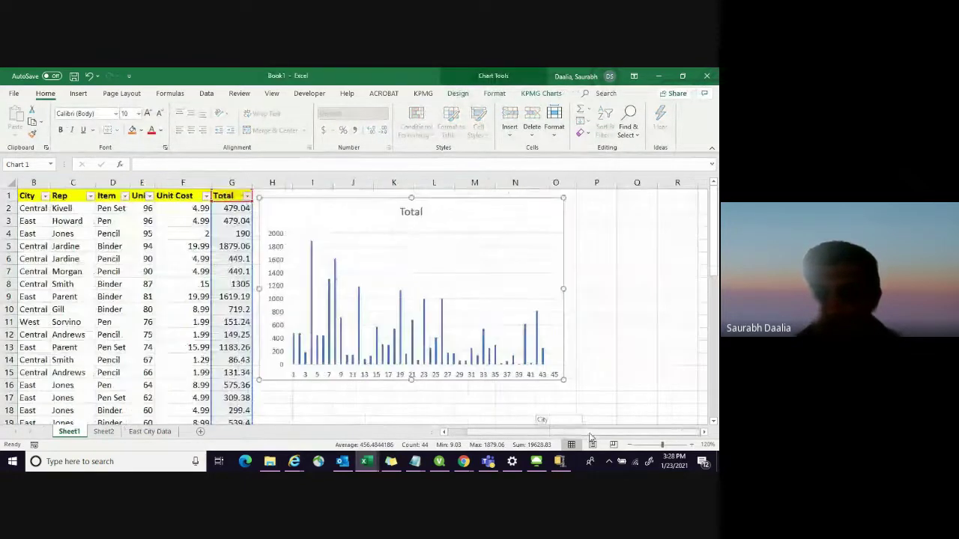
key(Delete)
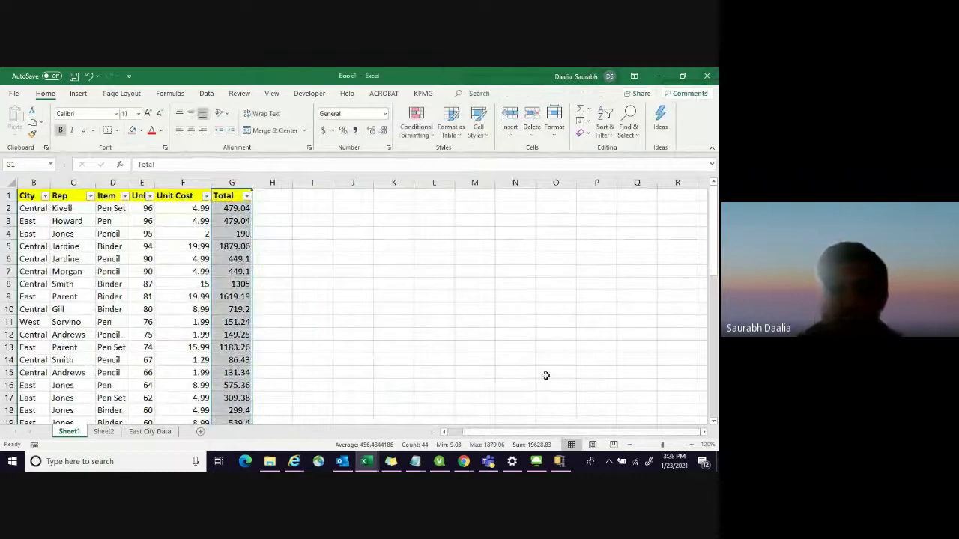
Insert a 2-D clustered column chart from the City and Total columns only
click(245, 271)
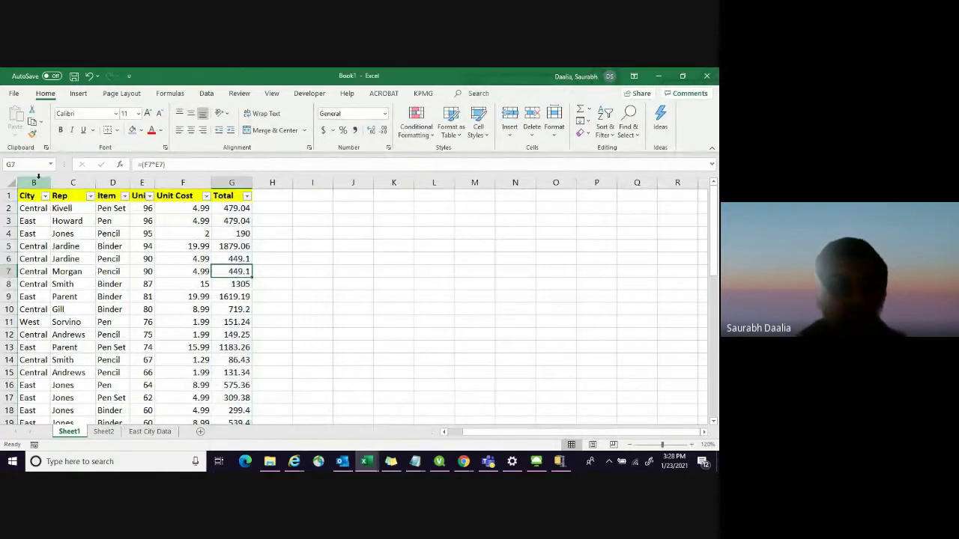
ctrl+click(38, 181)
ctrl+click(228, 175)
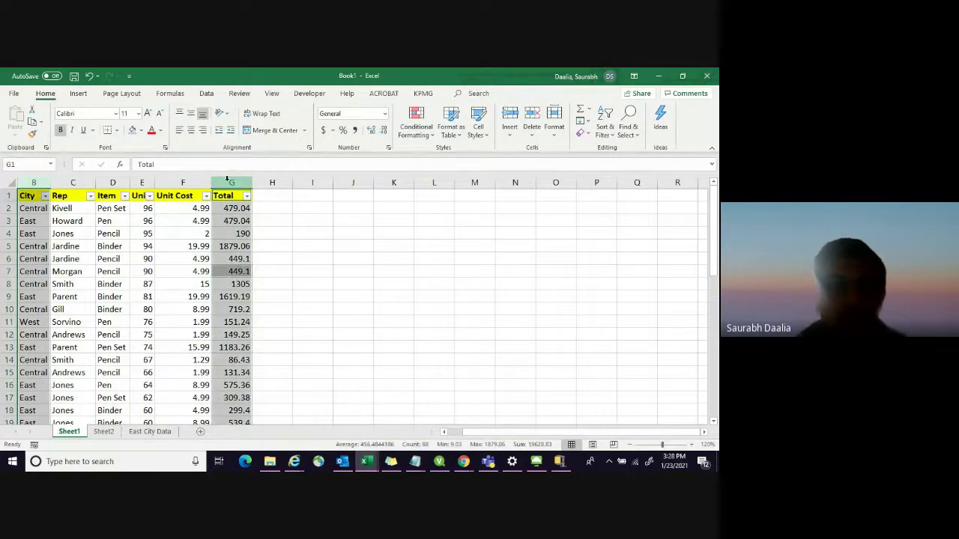
click(78, 93)
click(279, 110)
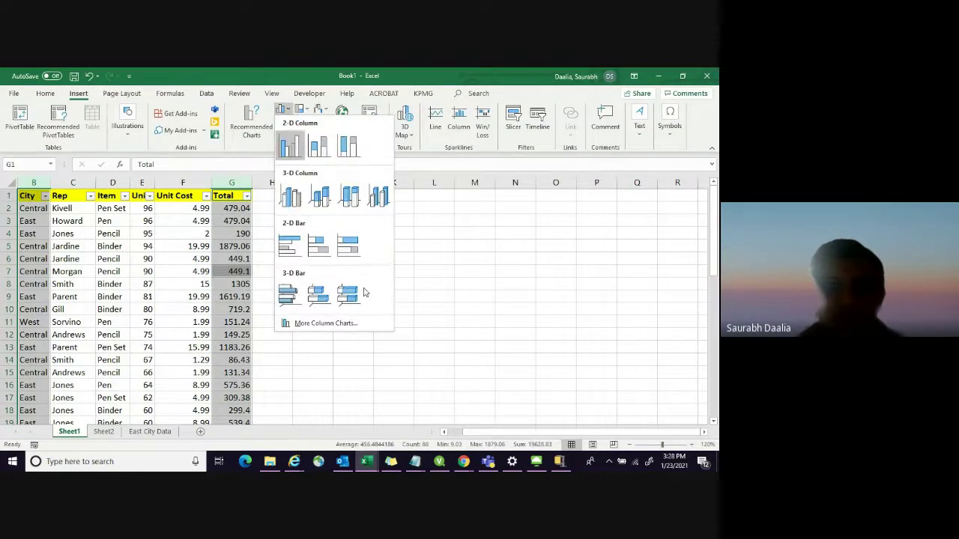
click(289, 144)
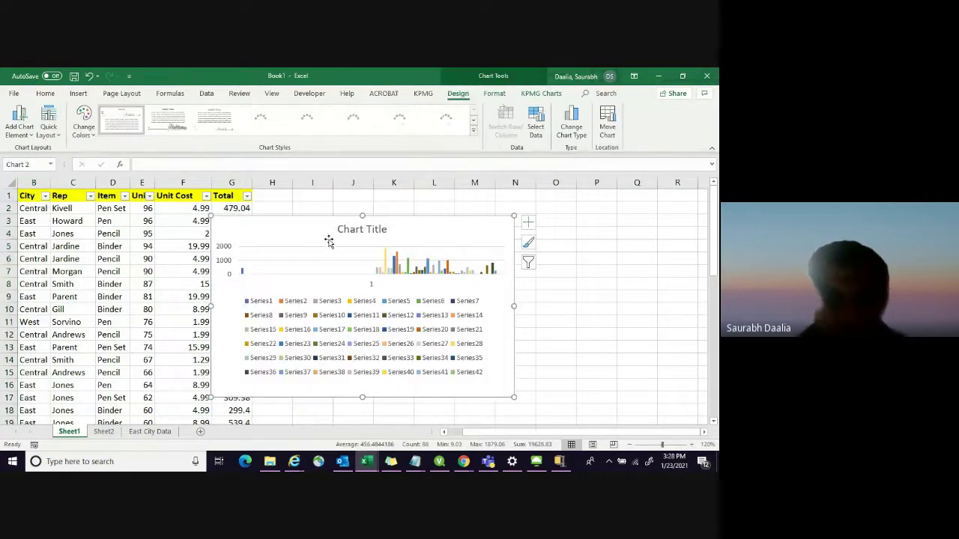
Move the City and Total chart away from the data table and delete it
drag(327, 239, 450, 249)
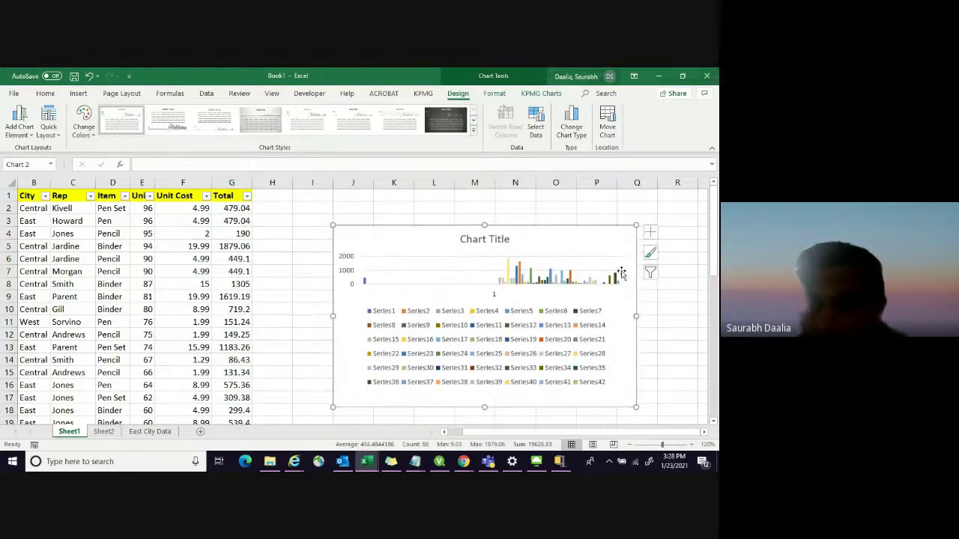
key(Delete)
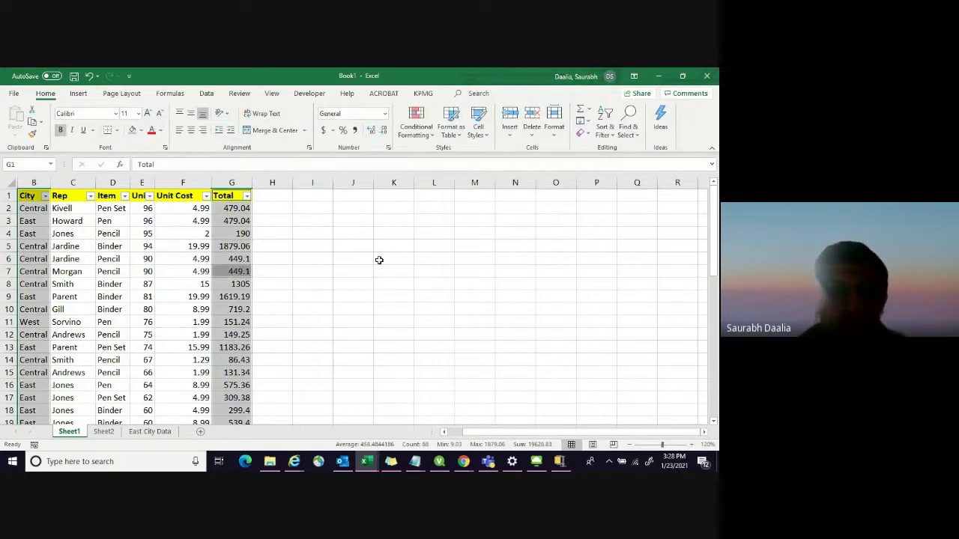
click(379, 260)
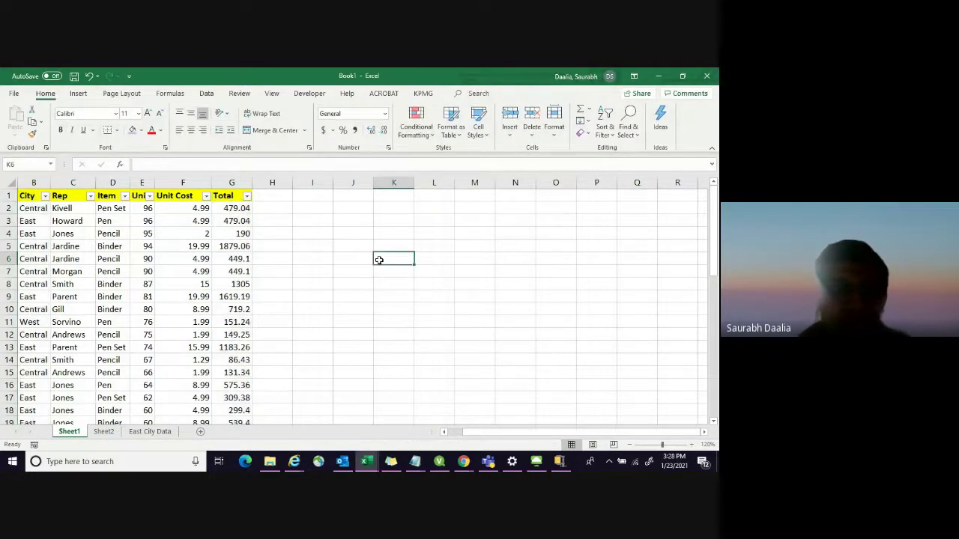
Insert a 2-D clustered column chart from all the data columns, OrderDate through Total (A to G)
click(231, 182)
scroll(152, 198, left, 2)
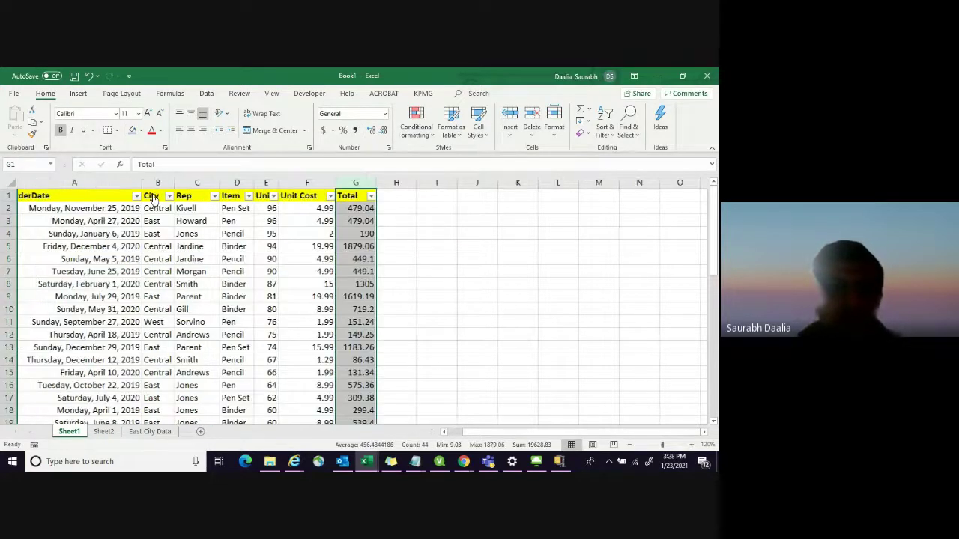
click(75, 182)
drag(75, 179, 371, 182)
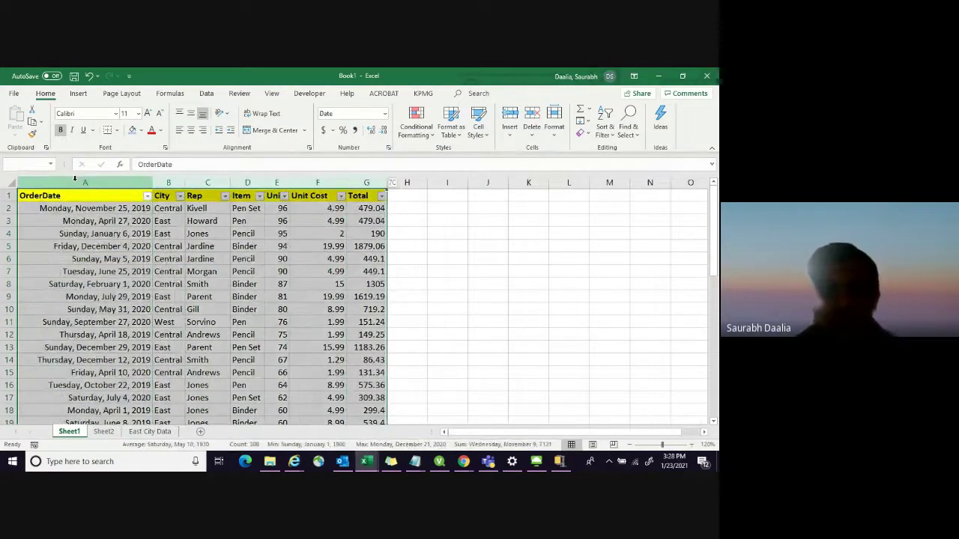
click(78, 93)
click(281, 110)
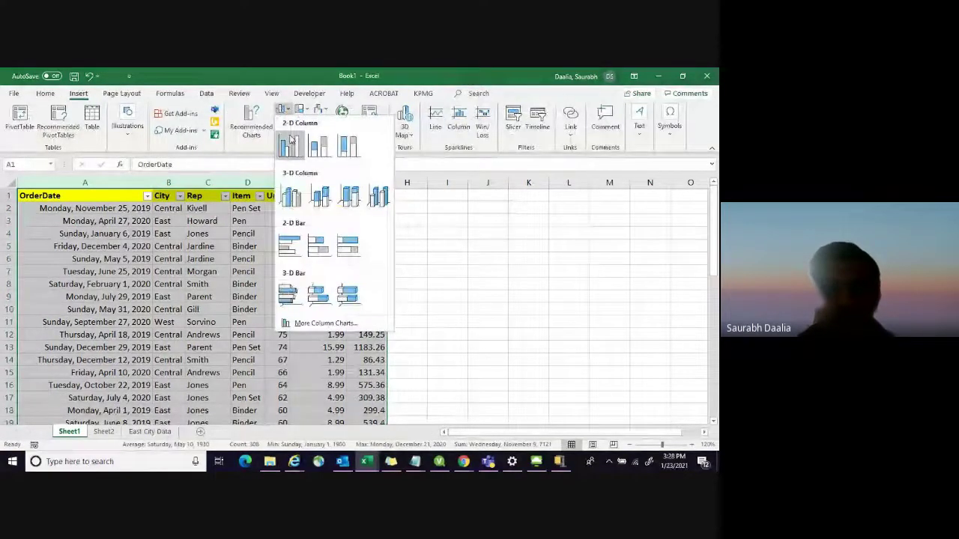
click(289, 145)
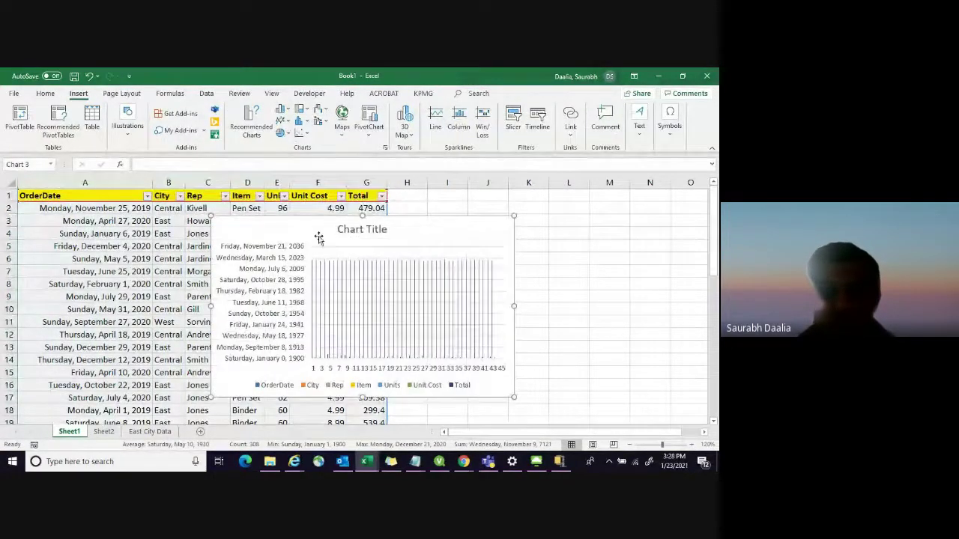
Move the all-columns chart into the empty area beside the data table
drag(317, 237, 473, 226)
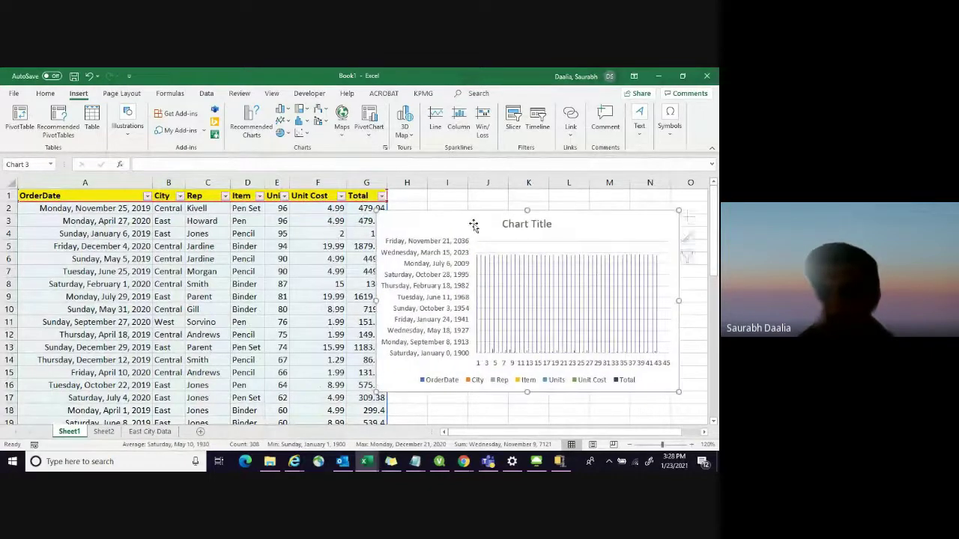
click(538, 227)
drag(567, 231, 623, 229)
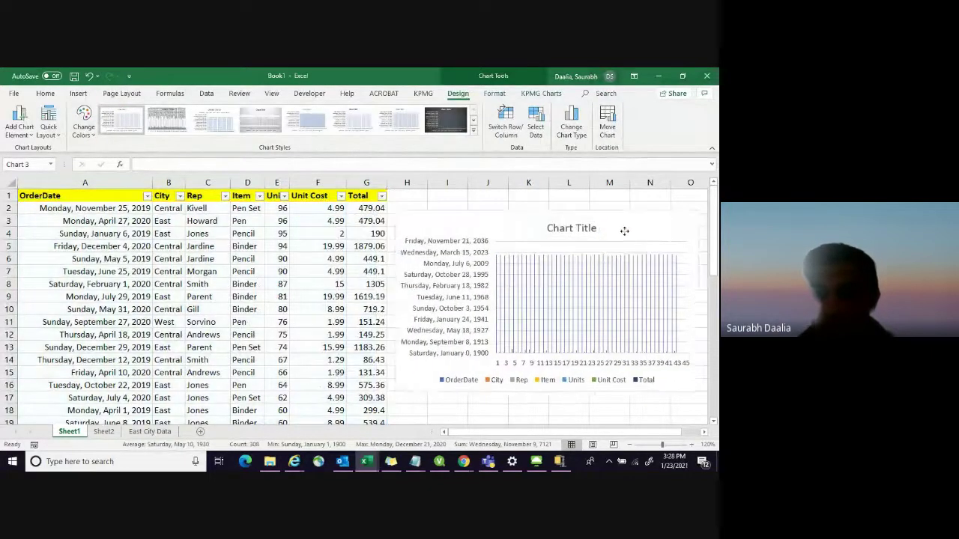
Remove the OrderDate entry from the chart's legend
right_click(500, 225)
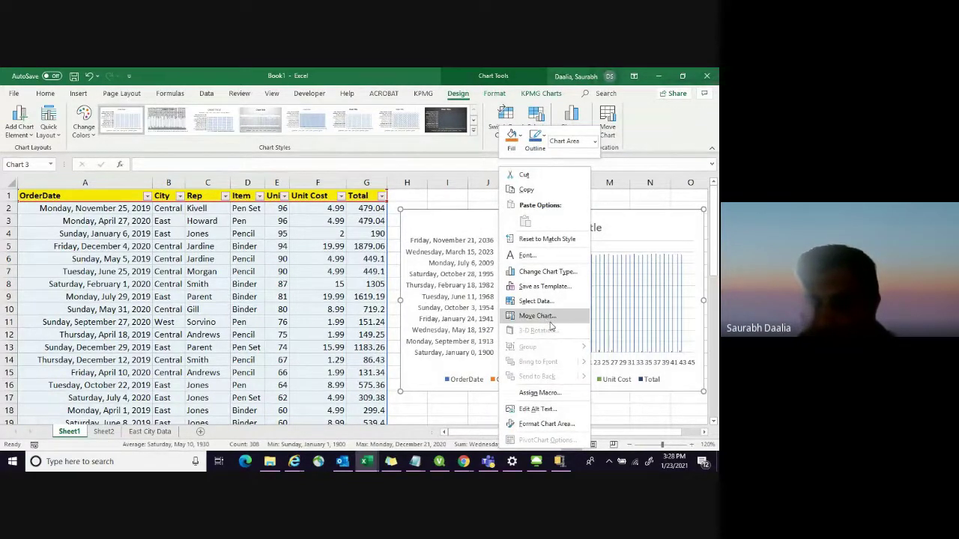
click(611, 383)
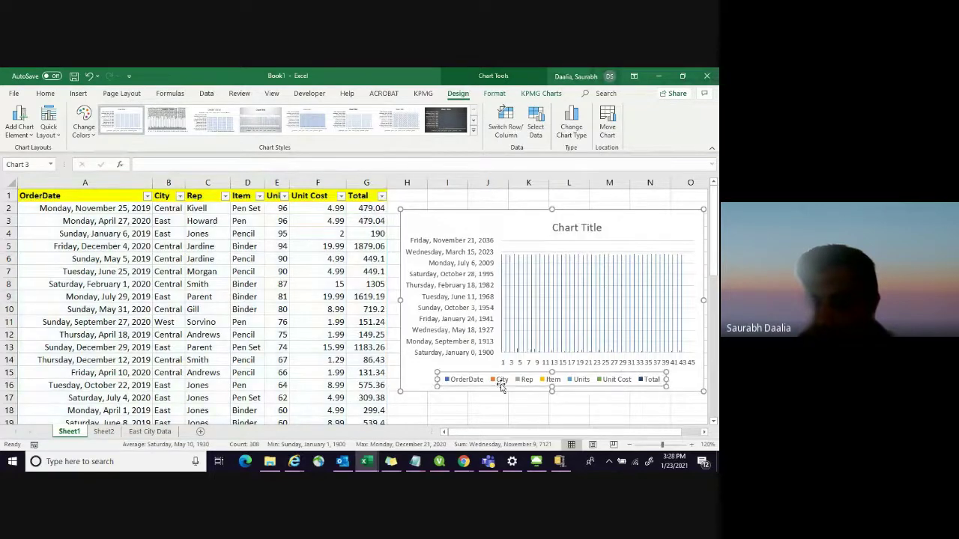
click(467, 381)
key(Delete)
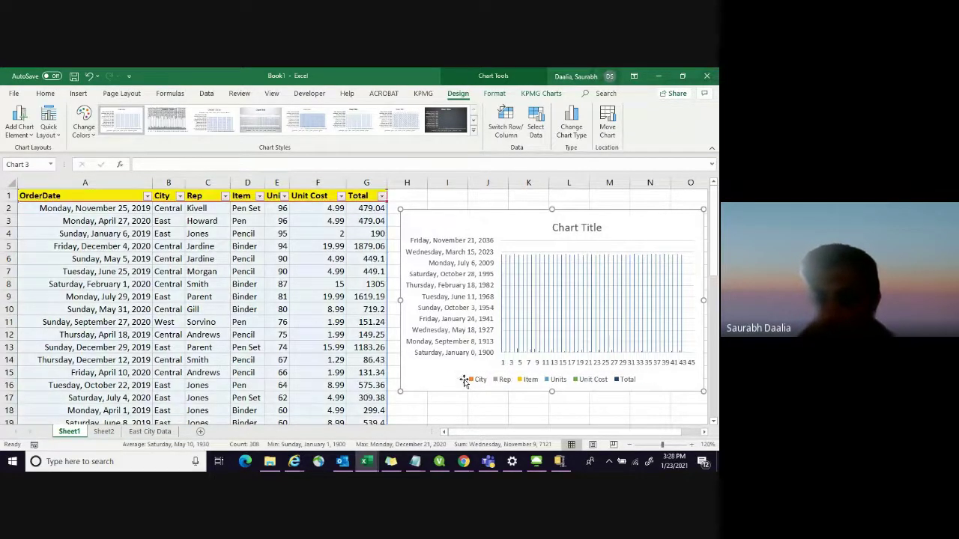
Open the vertical axis's formatting options and look at the chart's data source settings
right_click(452, 269)
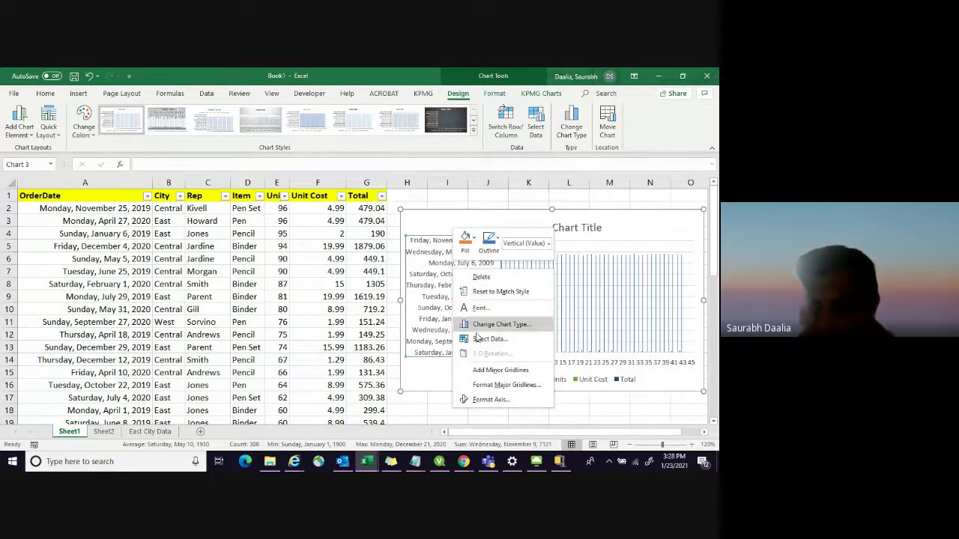
click(484, 401)
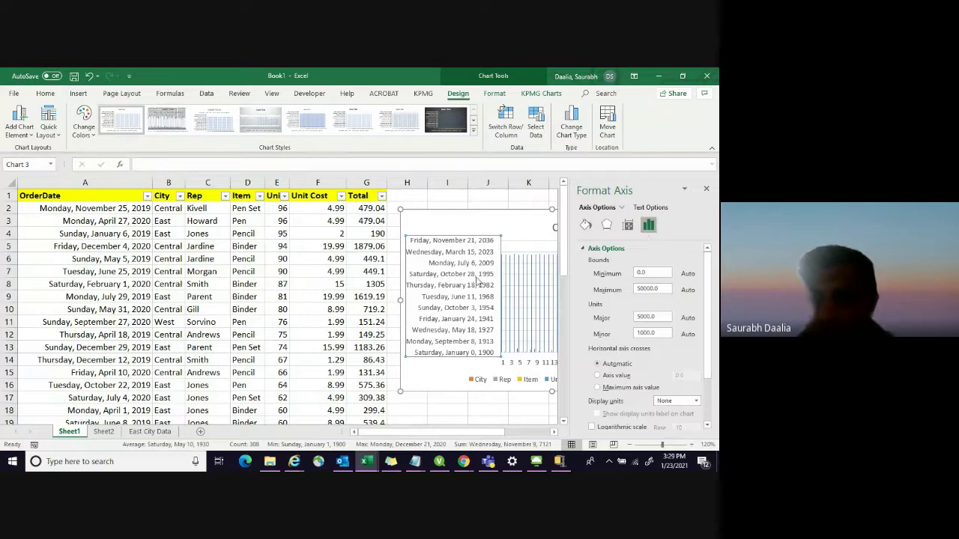
right_click(478, 281)
click(480, 346)
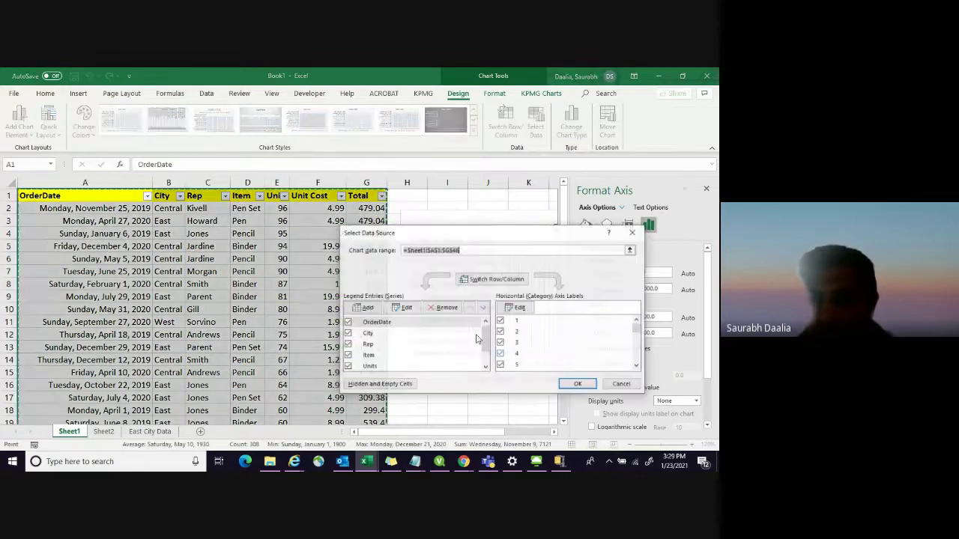
key(Return)
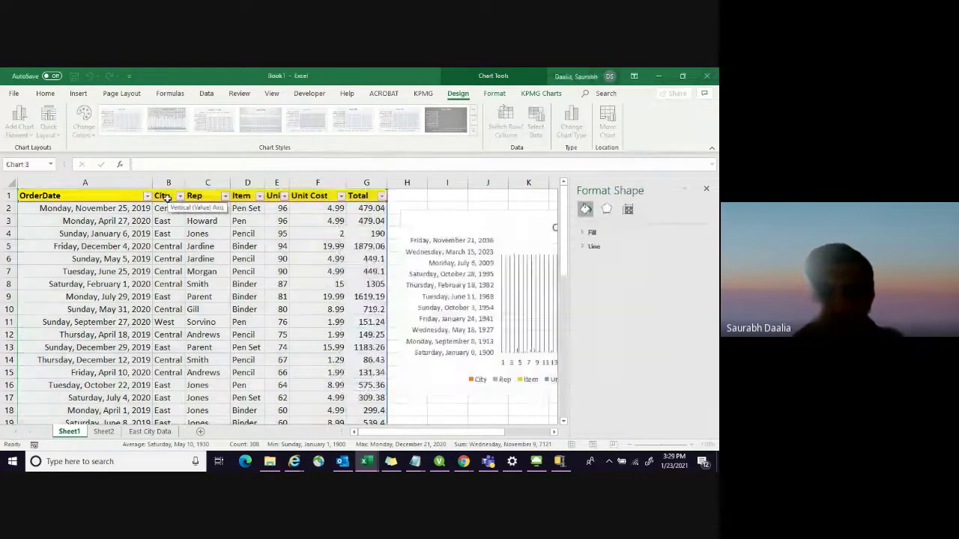
Set the chart's data range to the City column (B) only
click(449, 277)
right_click(463, 271)
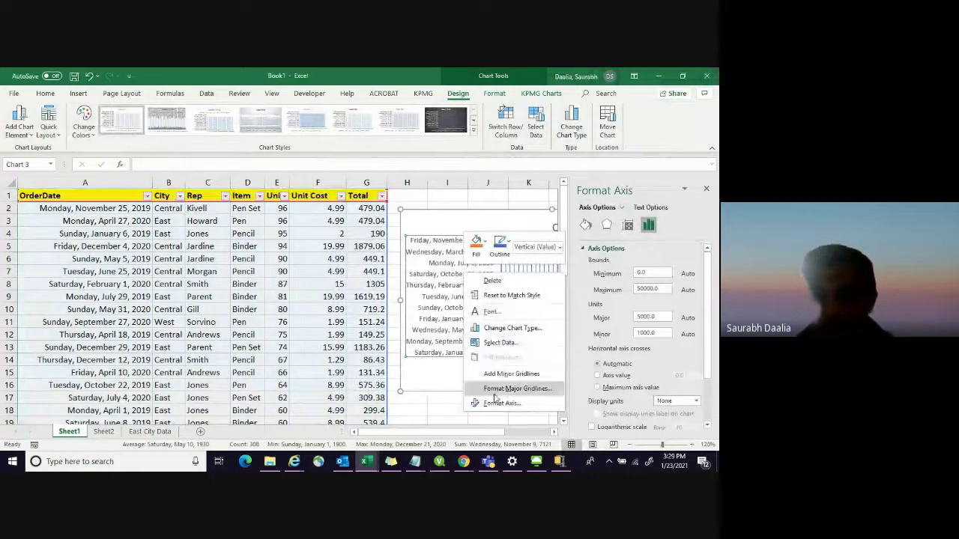
click(499, 342)
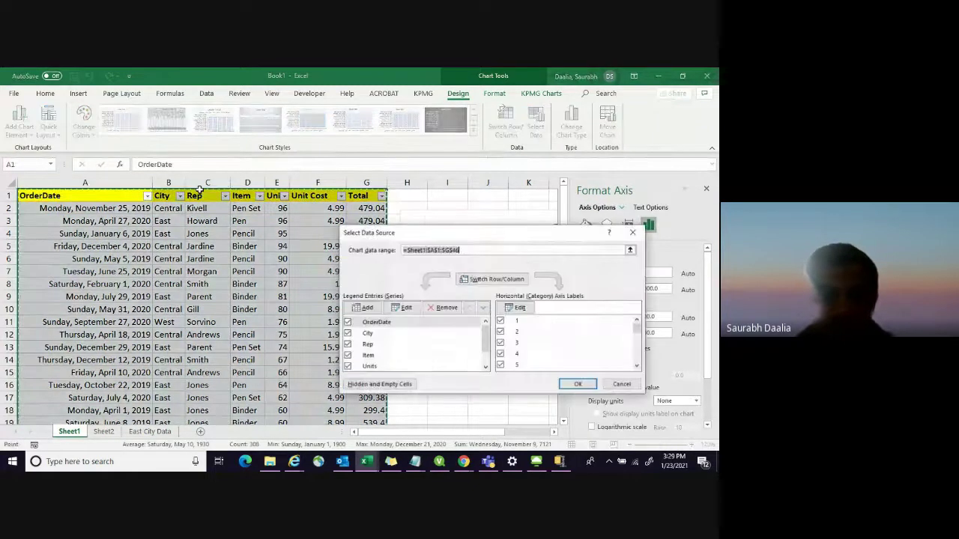
click(167, 183)
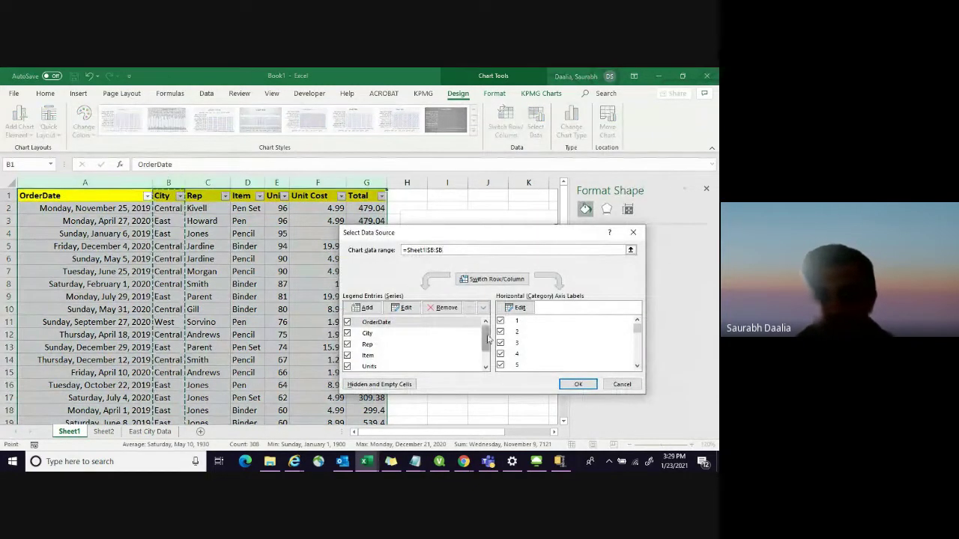
click(578, 384)
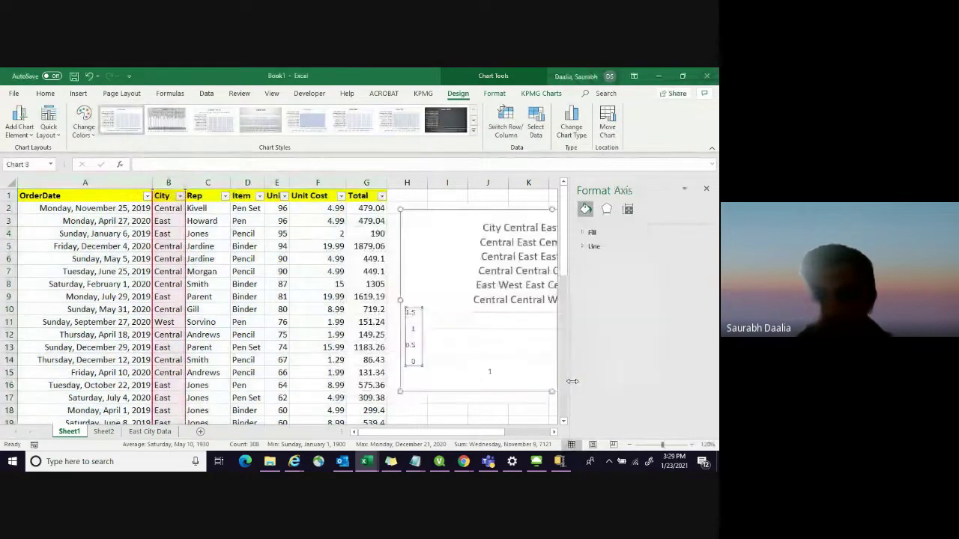
Close the axis formatting options and delete the City chart
click(485, 411)
click(471, 260)
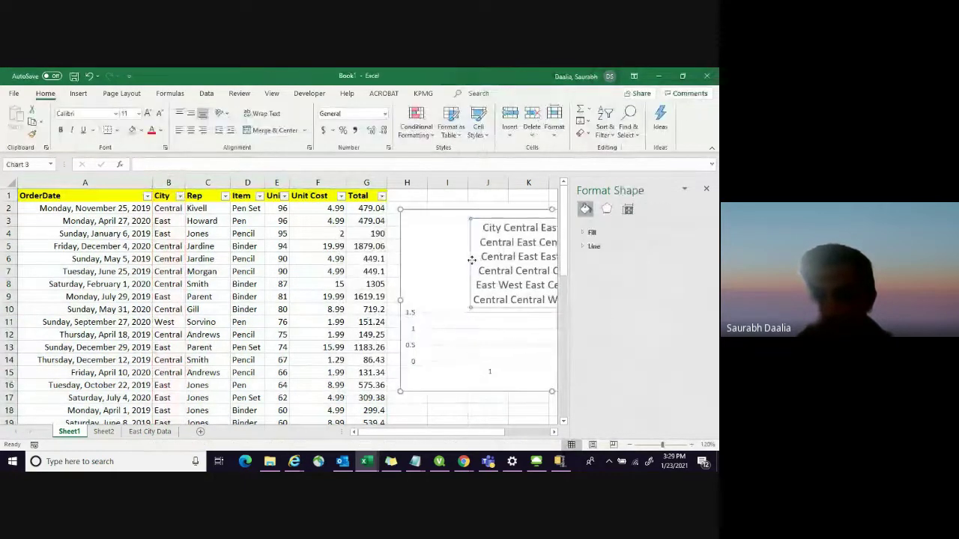
click(706, 189)
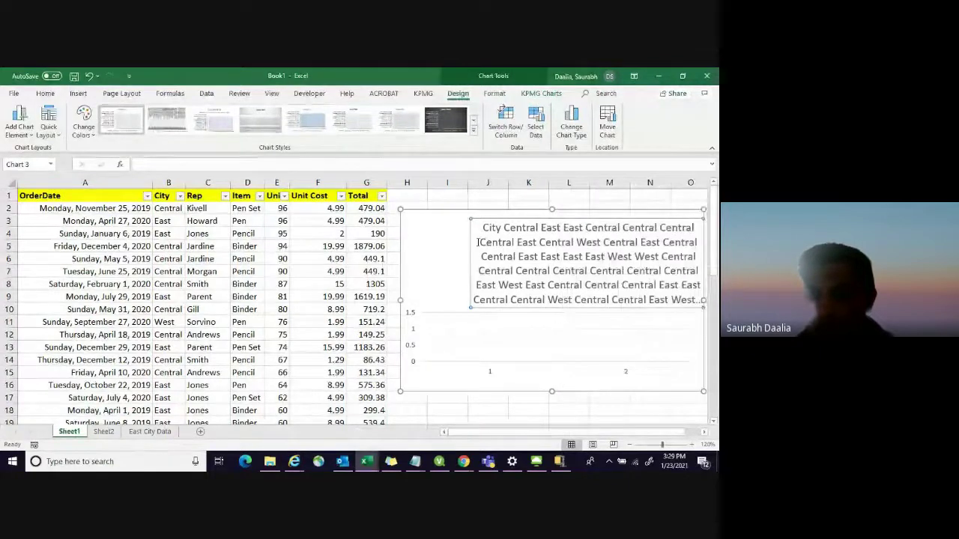
click(459, 242)
key(Delete)
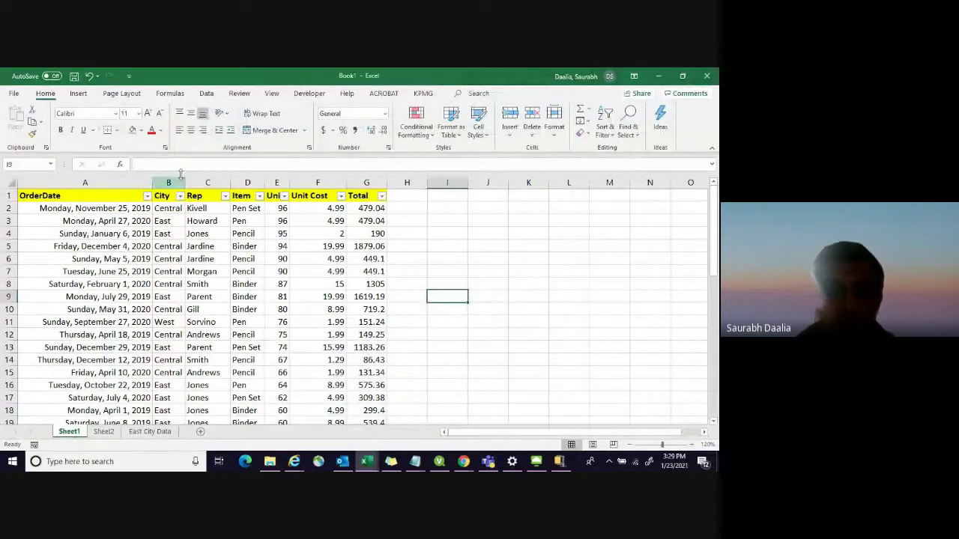
Copy the City column from Sheet1 into column A of a new worksheet
click(160, 182)
key(ctrl+c)
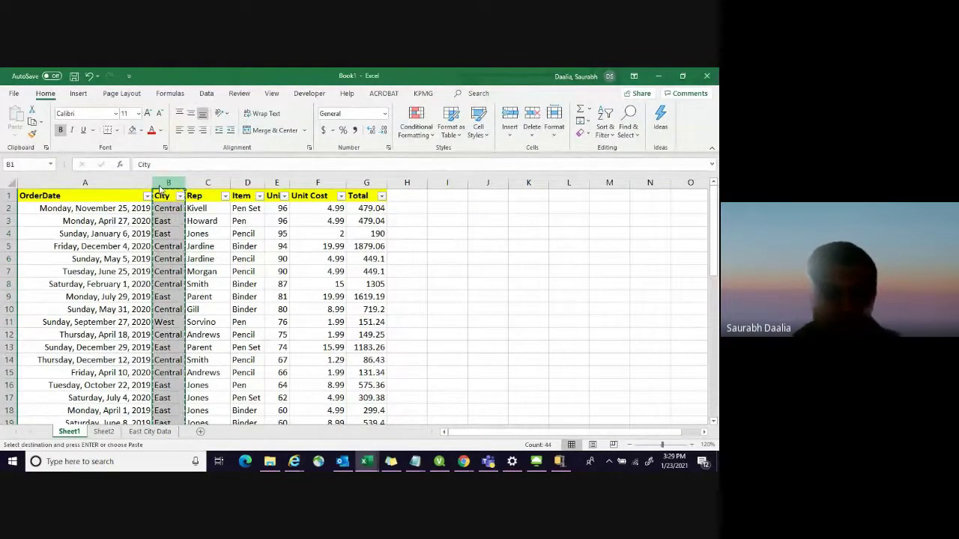
click(364, 295)
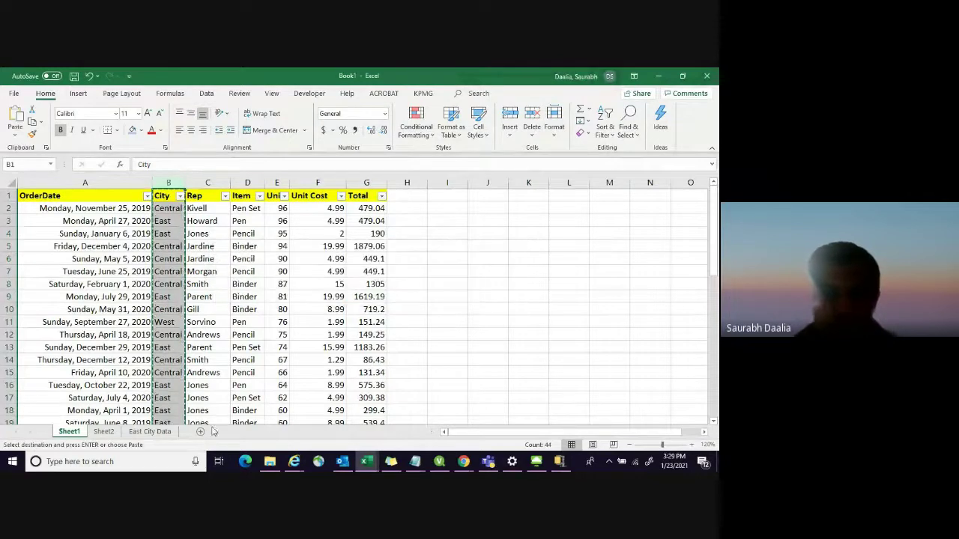
click(200, 431)
key(ctrl+v)
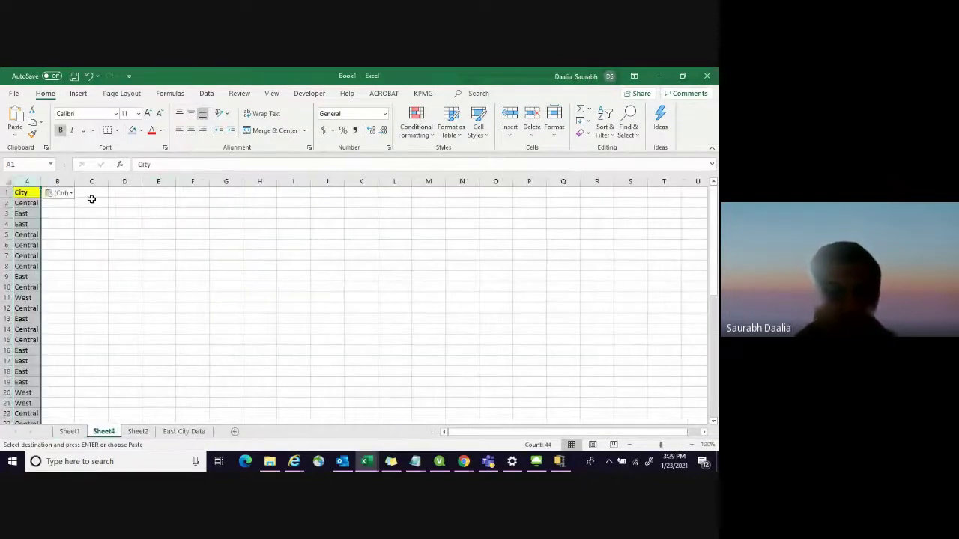
Copy the Total column from Sheet1 into column B of Sheet4
click(69, 432)
click(367, 182)
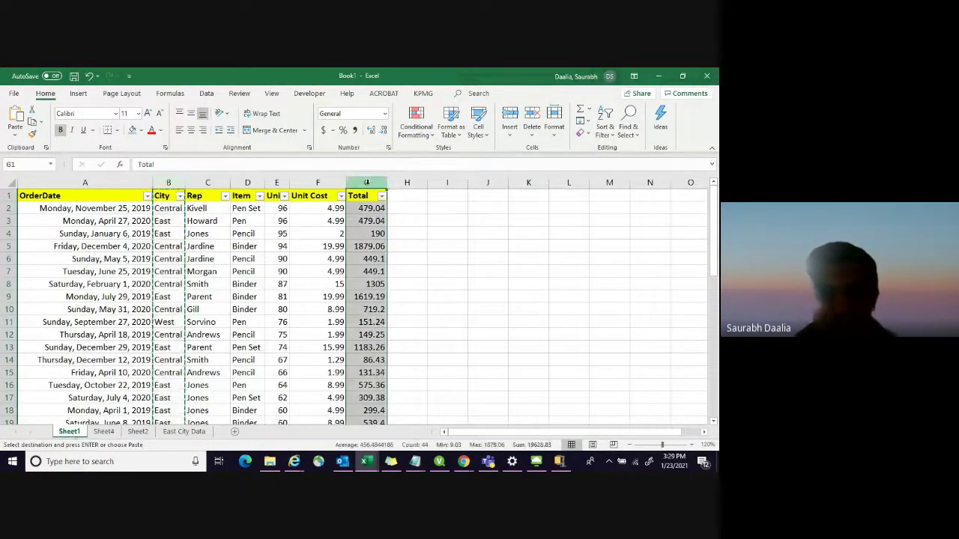
click(183, 432)
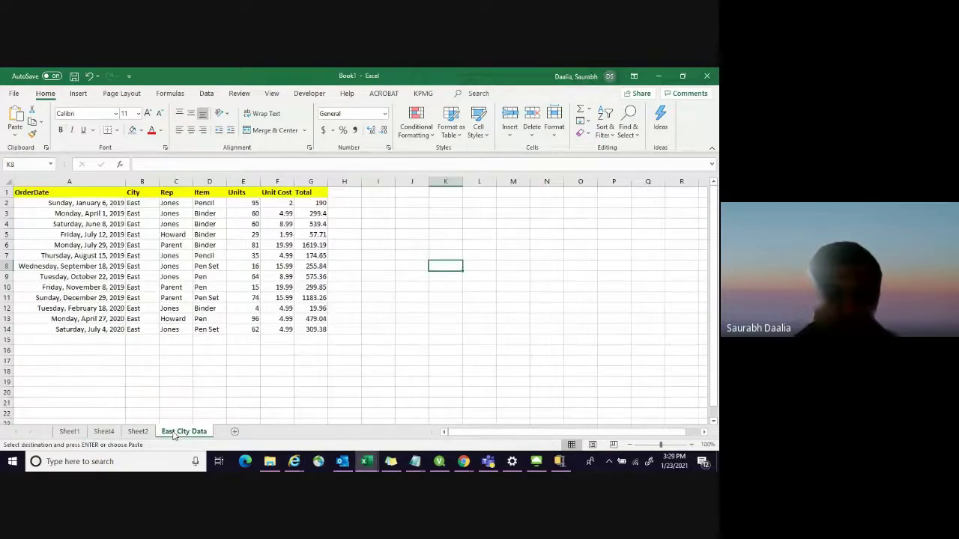
click(139, 432)
click(109, 433)
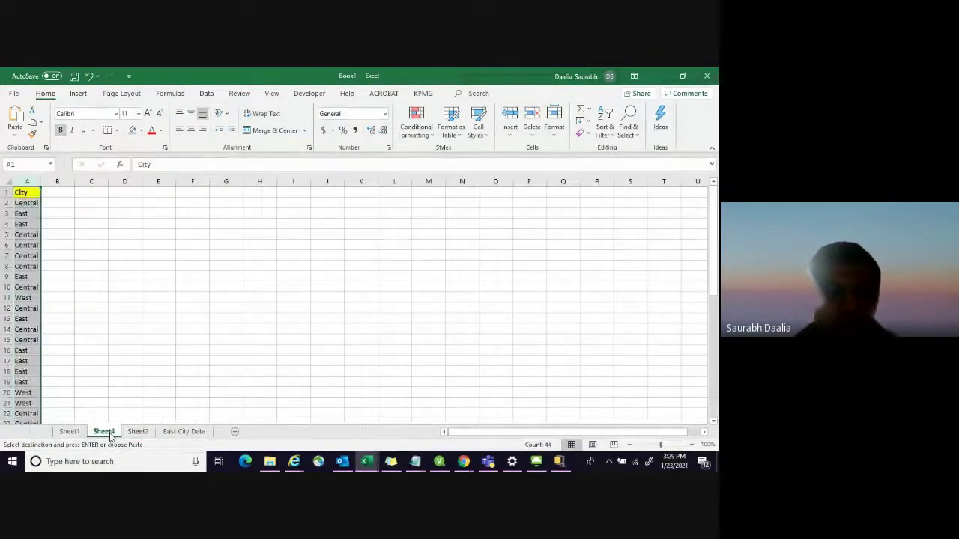
click(62, 182)
key(ctrl+v)
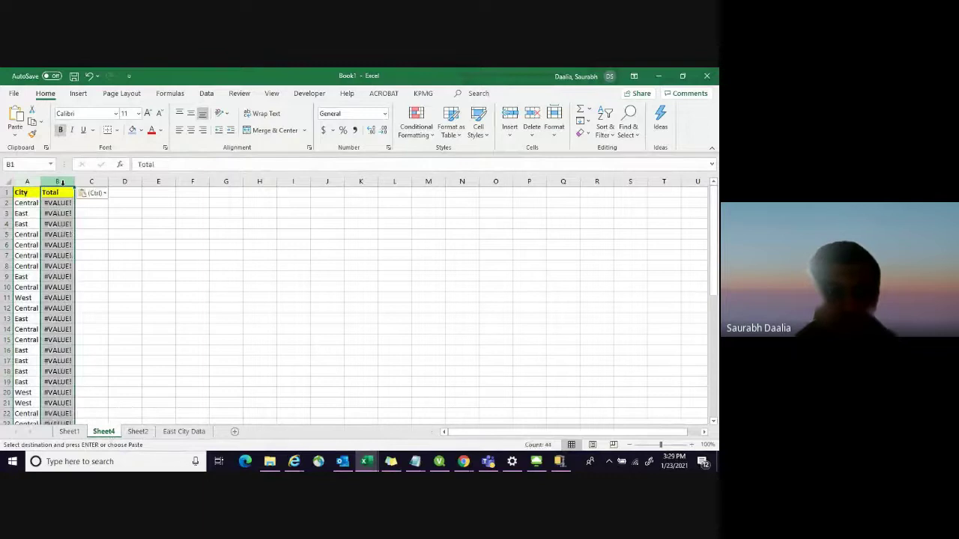
Convert the pasted Total column on Sheet4 to values only
click(180, 264)
click(94, 193)
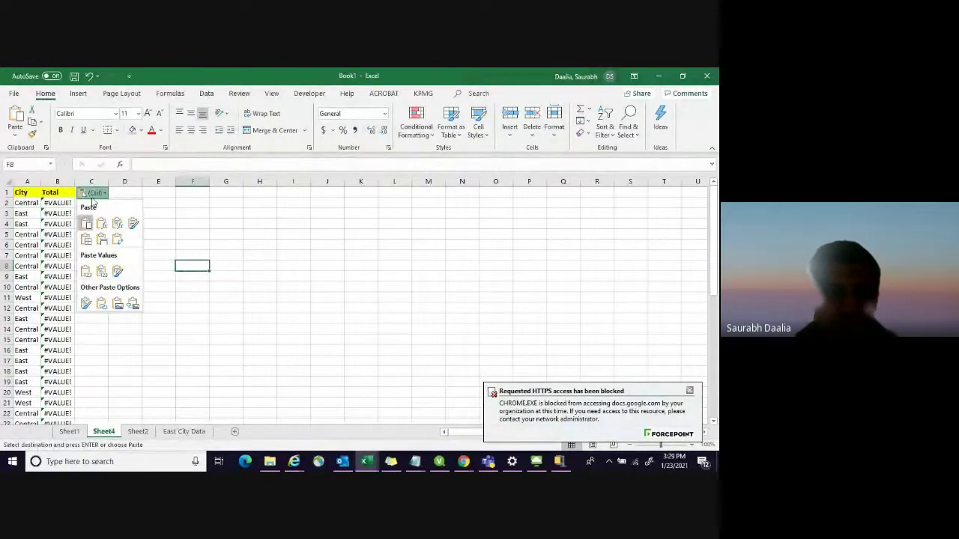
click(85, 271)
click(126, 273)
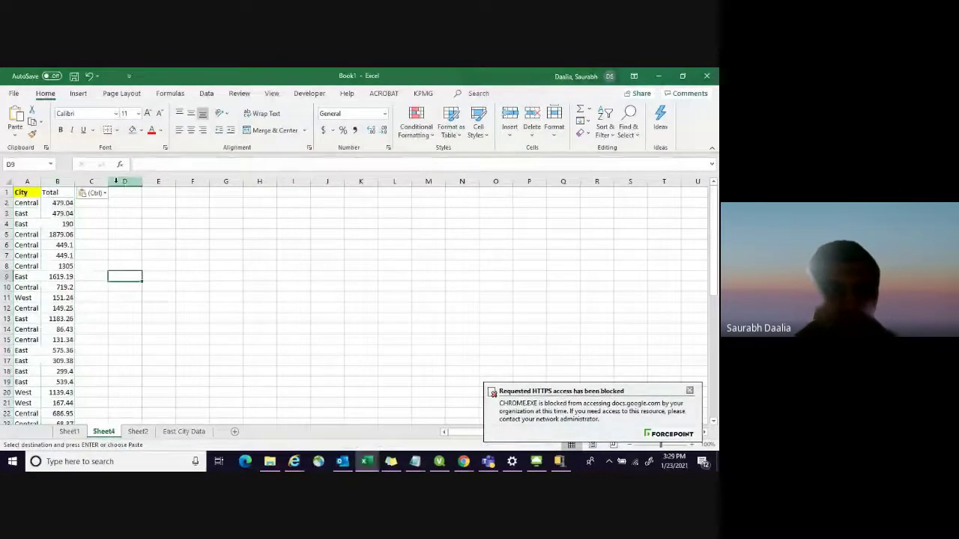
Insert a 2-D clustered column chart from Sheet4's City and Total columns, then delete the chart
click(33, 181)
drag(33, 182, 69, 181)
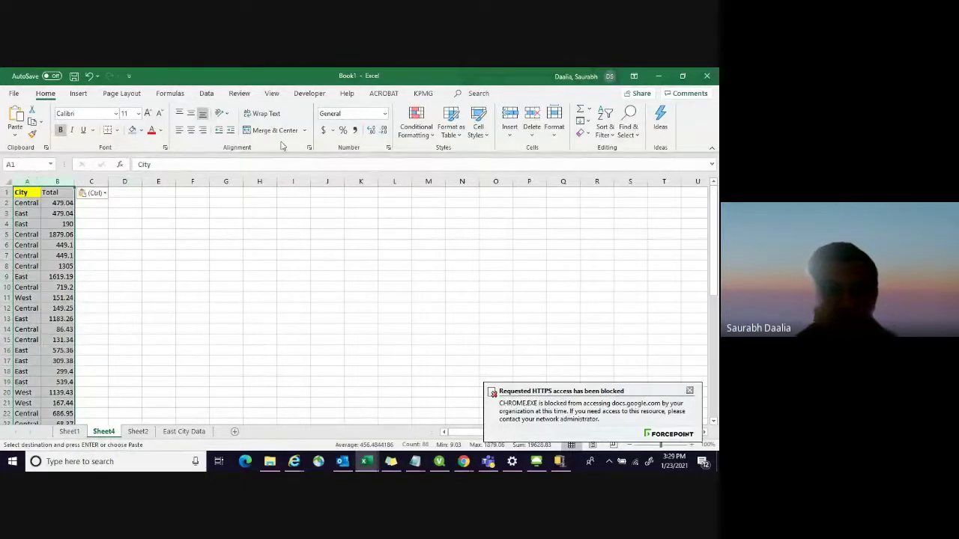
click(78, 93)
click(282, 110)
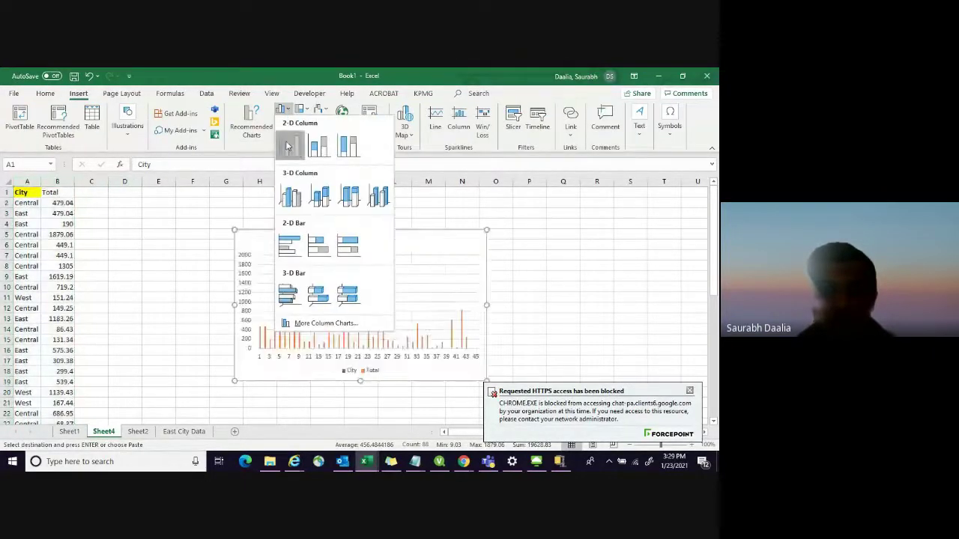
click(288, 147)
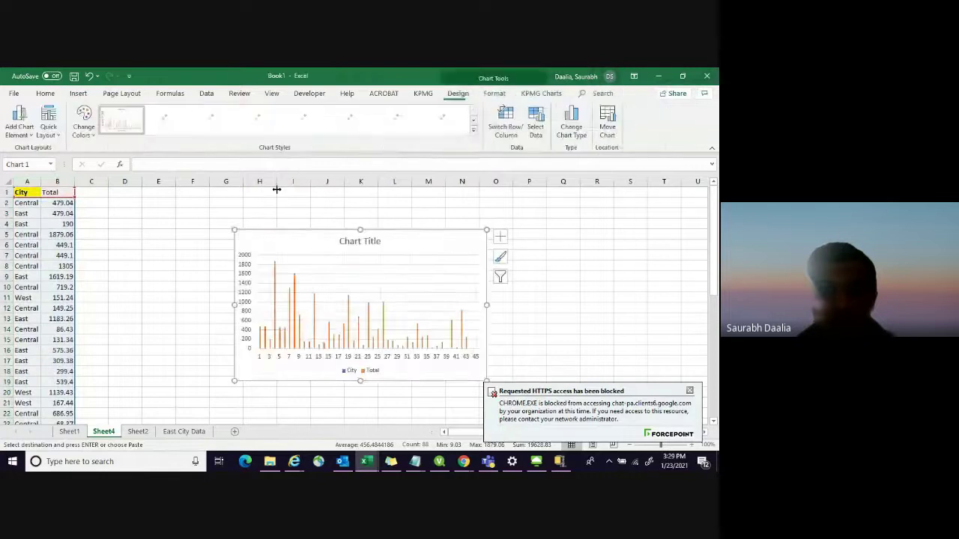
click(689, 391)
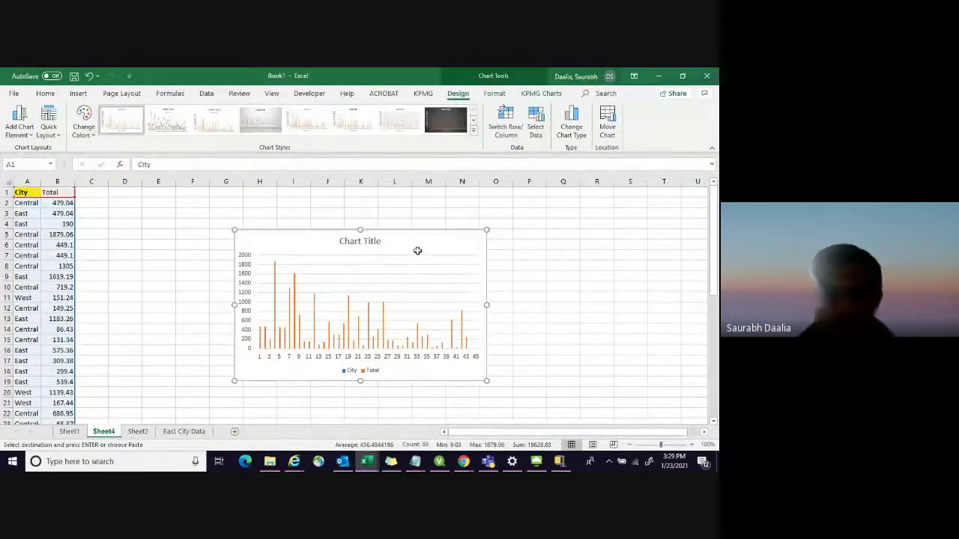
key(Delete)
Create a PivotChart on a new worksheet from all of Sheet1's data columns, OrderDate through Total (A to G)
click(69, 432)
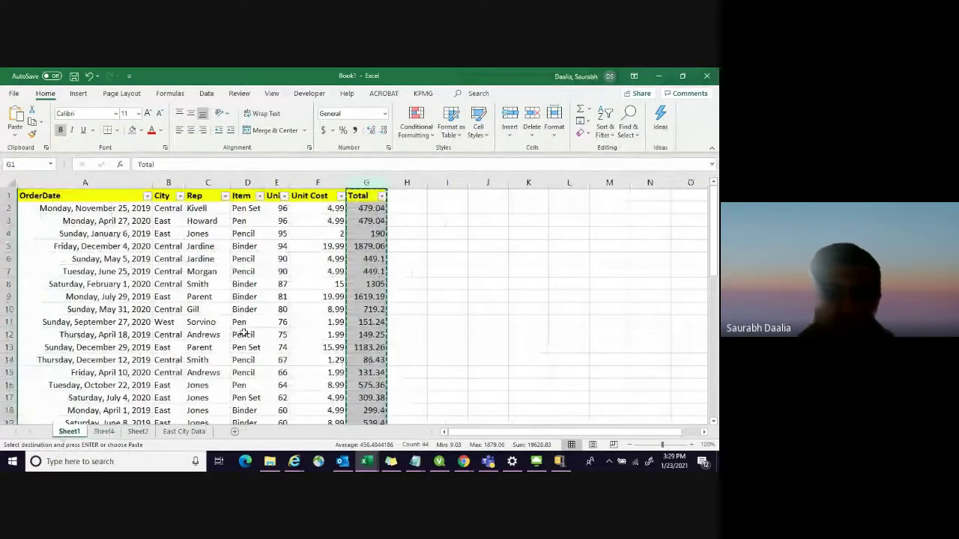
click(44, 189)
key(ctrl+a)
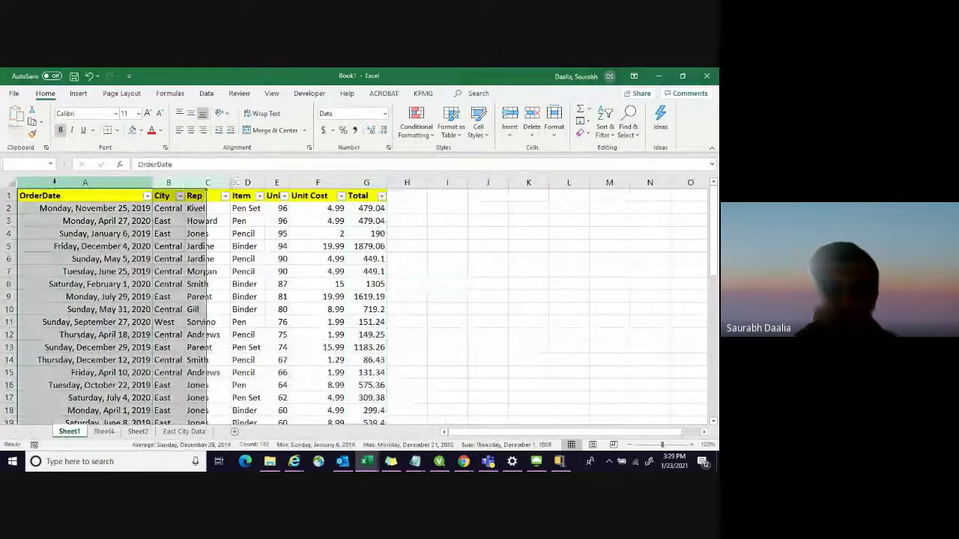
click(78, 93)
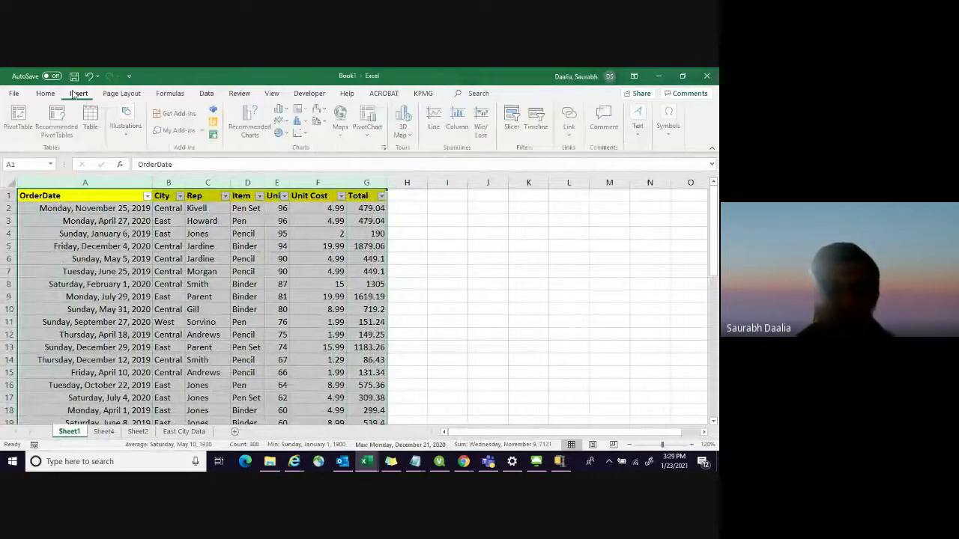
click(370, 114)
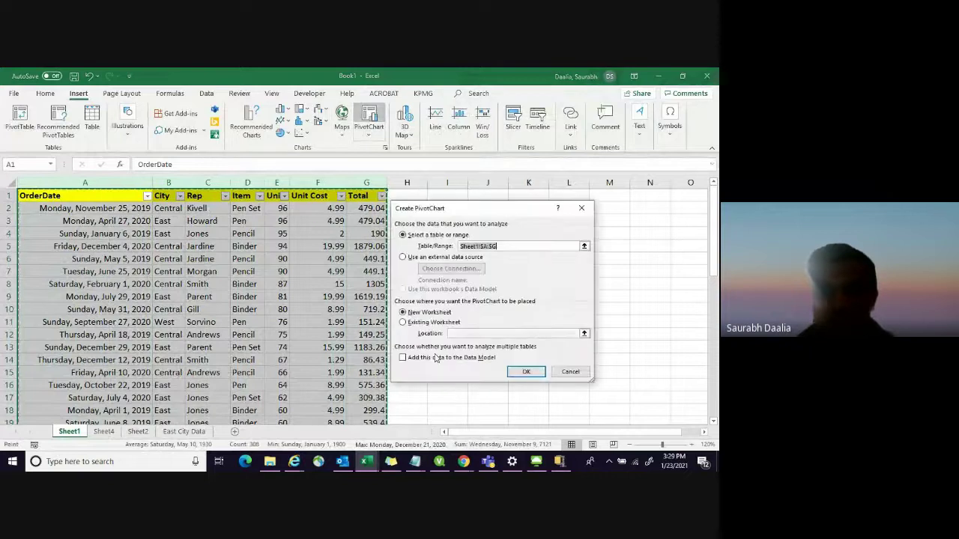
click(526, 370)
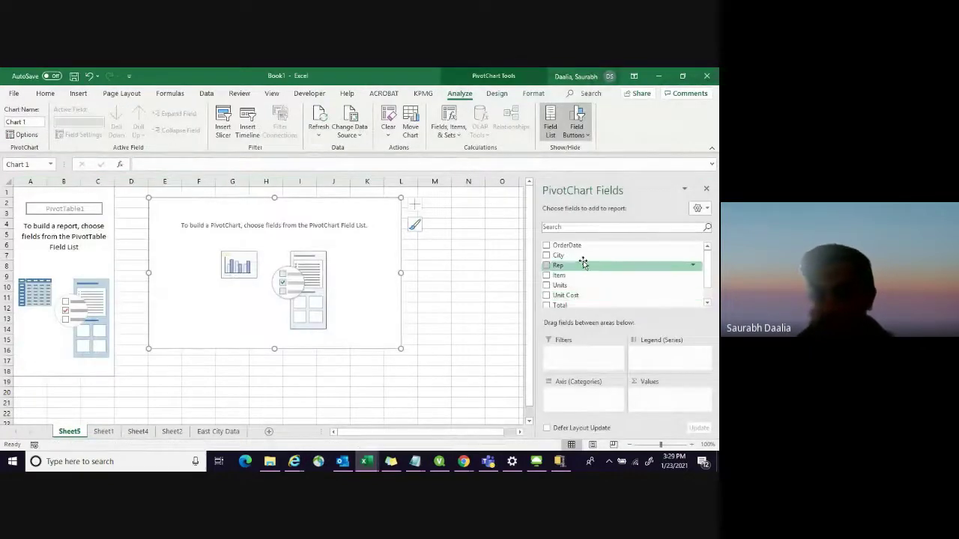
Set up the PivotChart with City as the axis category and the sum of Total as the values
drag(581, 256, 583, 400)
scroll(599, 285, down, 1)
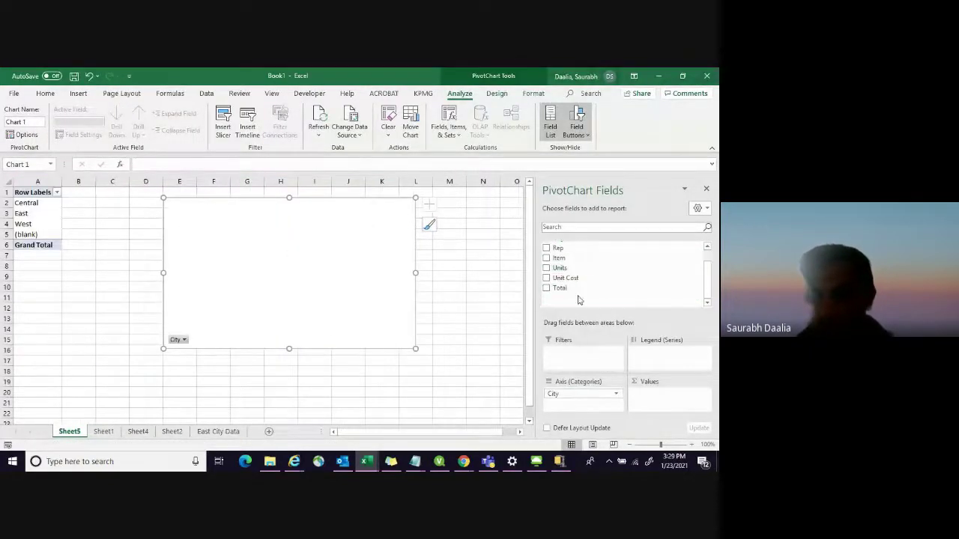
drag(678, 406, 678, 406)
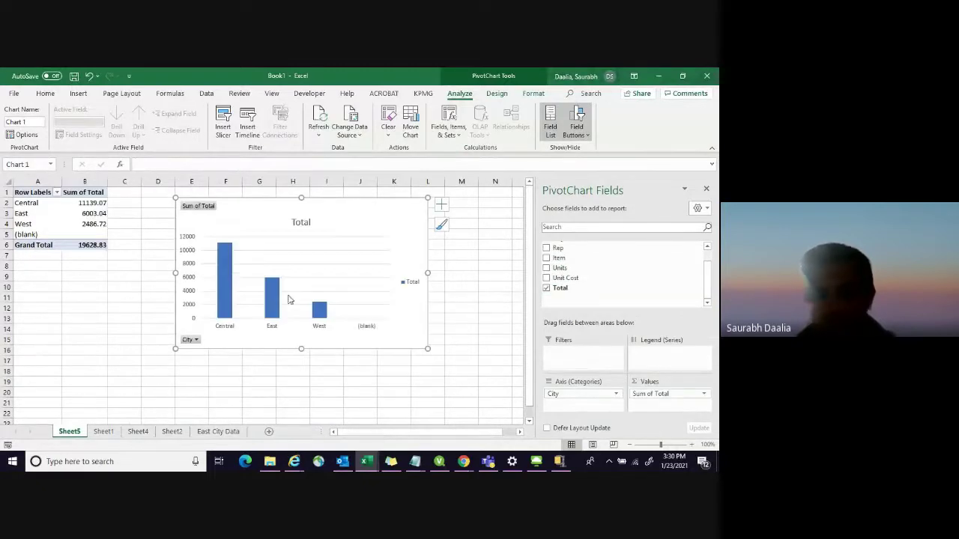
click(106, 265)
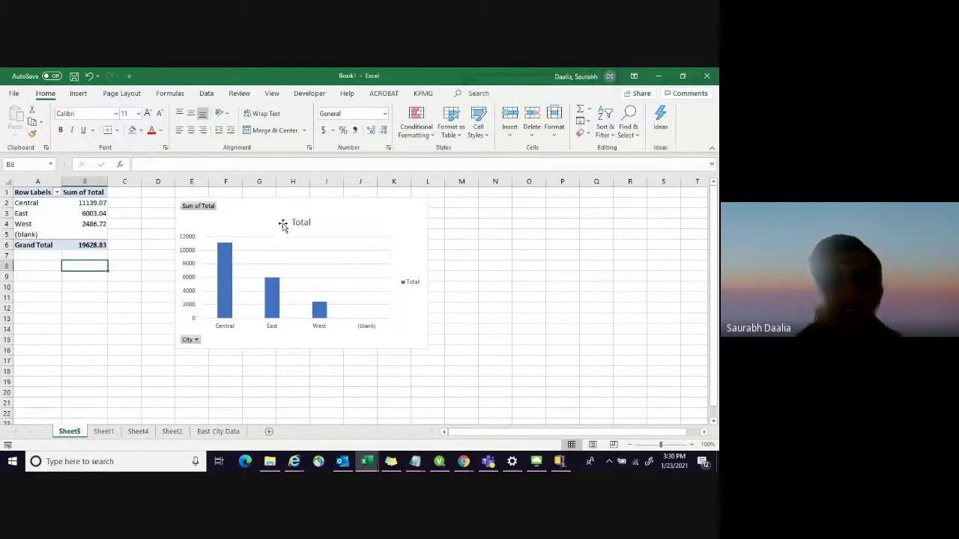
Move the PivotChart slightly down and further from the pivot table, and close the PivotChart field list
click(283, 226)
drag(263, 220, 294, 237)
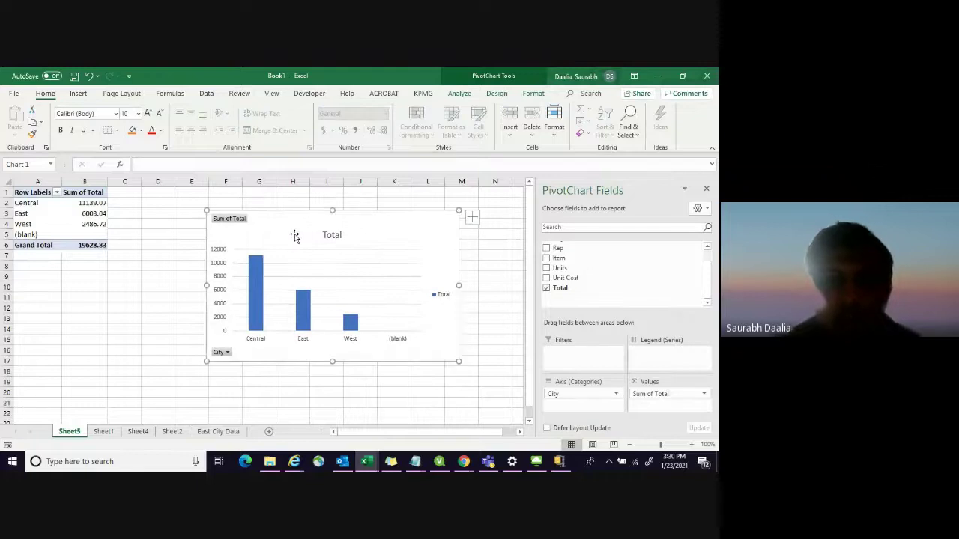
click(706, 192)
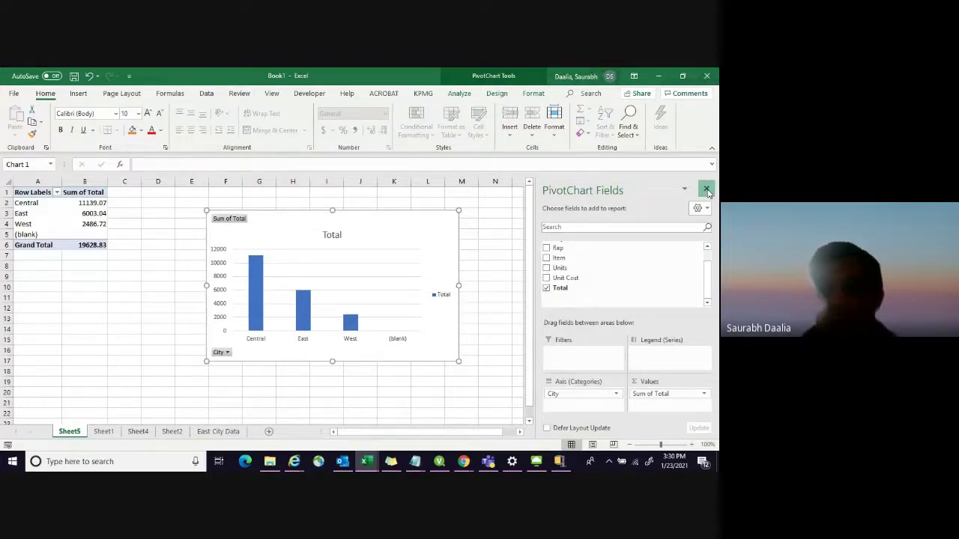
mouse_move(274, 229)
mouse_down()
mouse_move(278, 246)
mouse_move(267, 237)
mouse_up()
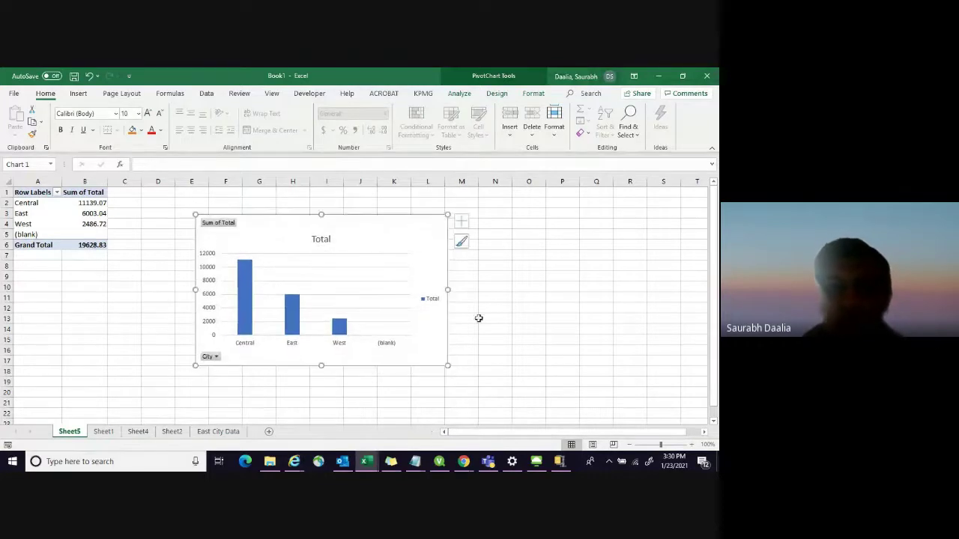
click(557, 343)
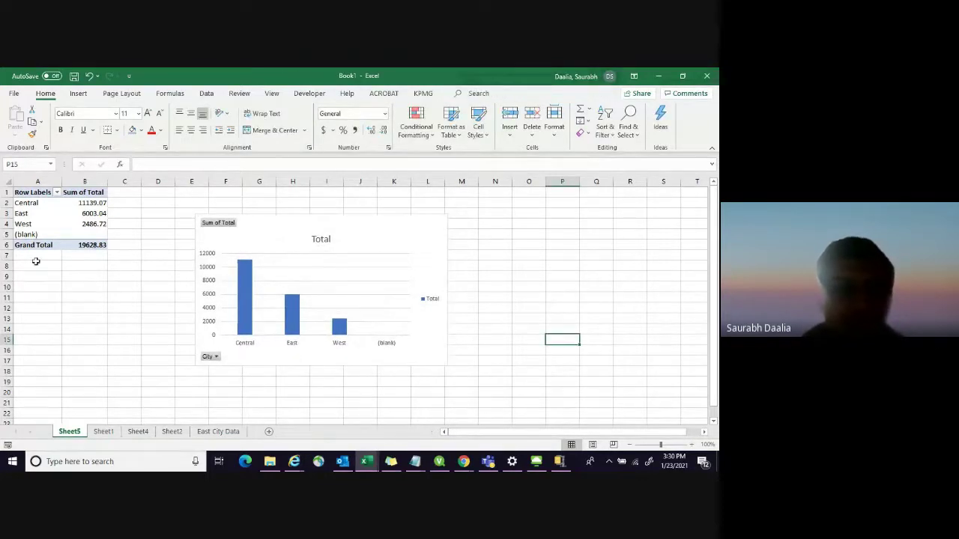
drag(250, 228, 253, 229)
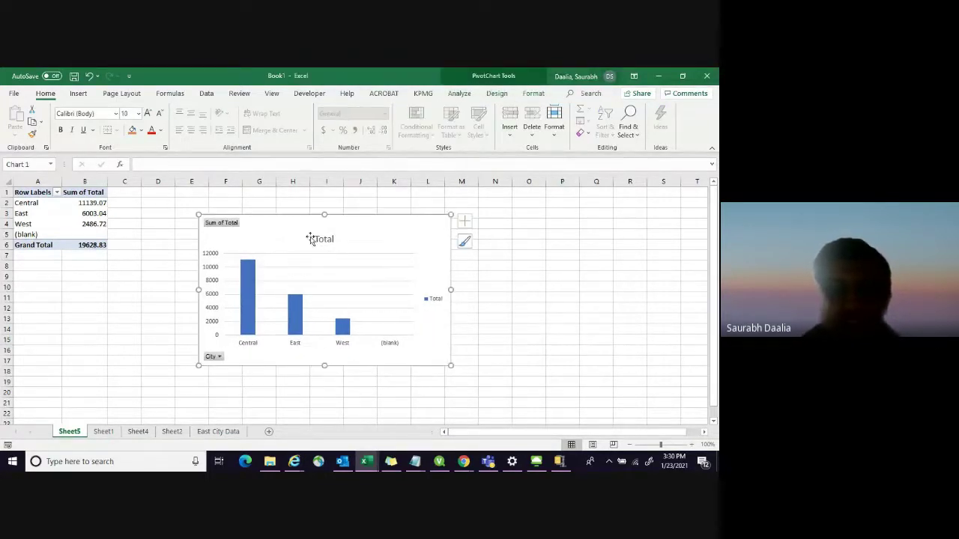
Compare the pivot table's city sums and Grand Total with the columns in the PivotChart, including the West column
click(58, 250)
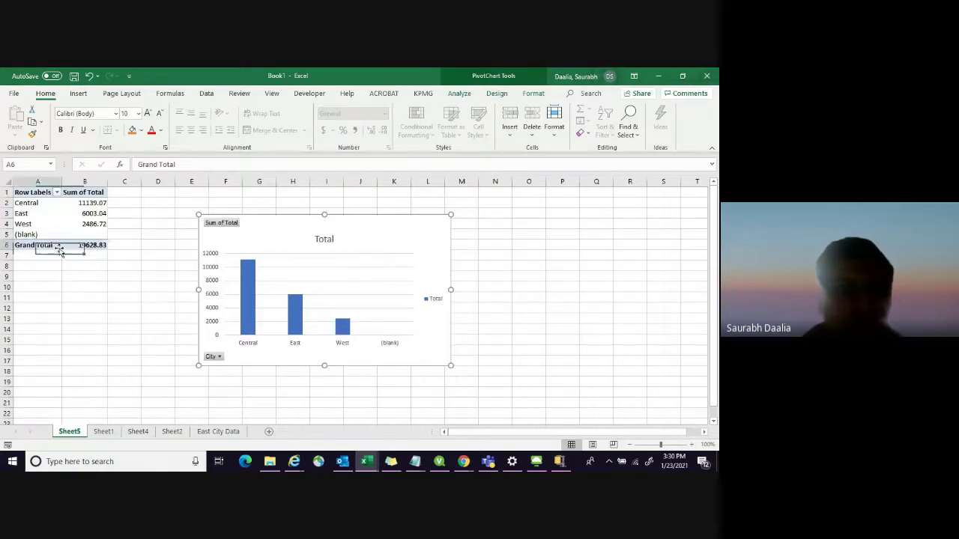
click(103, 246)
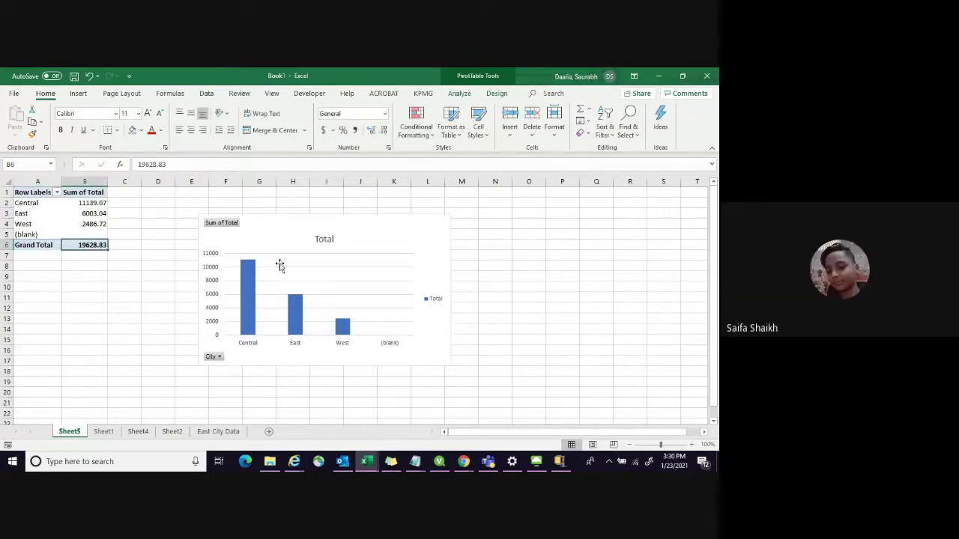
drag(283, 240, 282, 236)
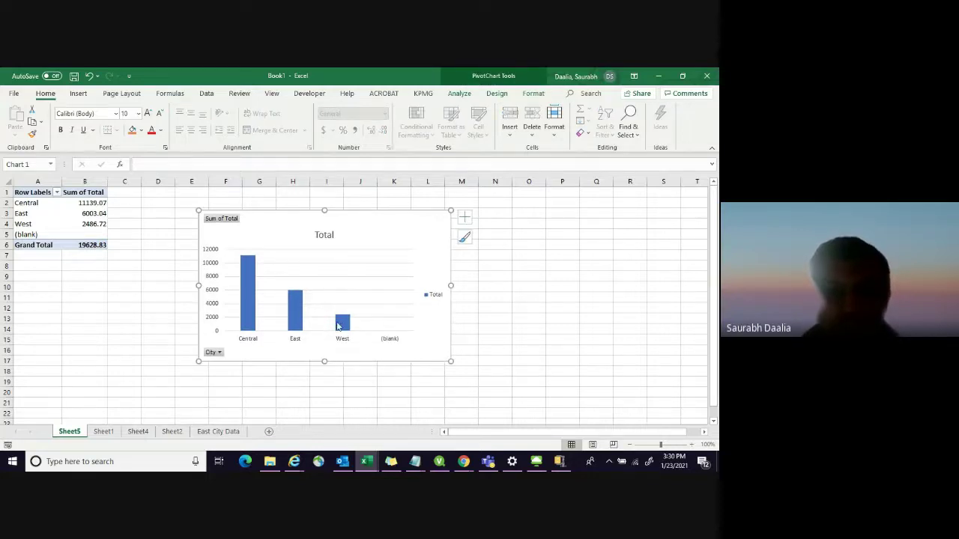
mouse_move(349, 330)
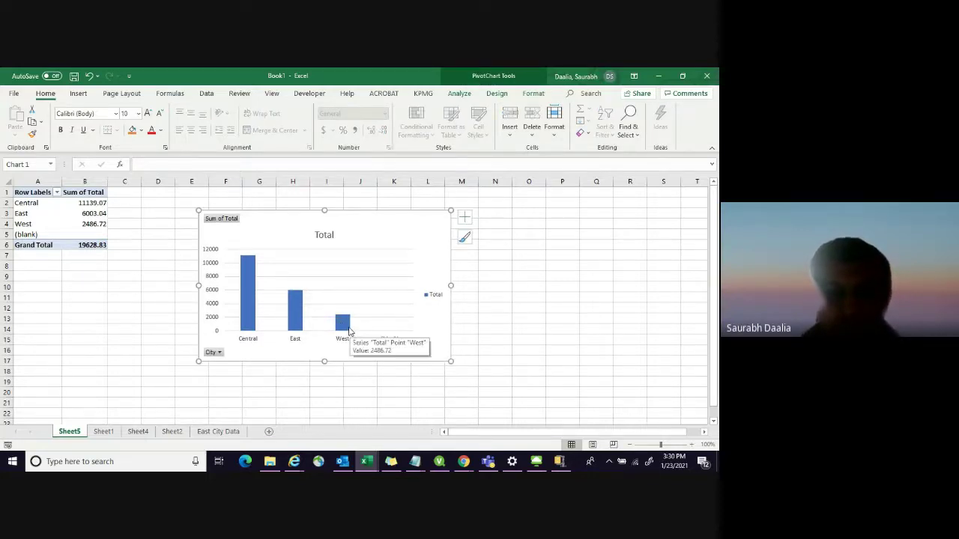
right_click(385, 234)
click(334, 226)
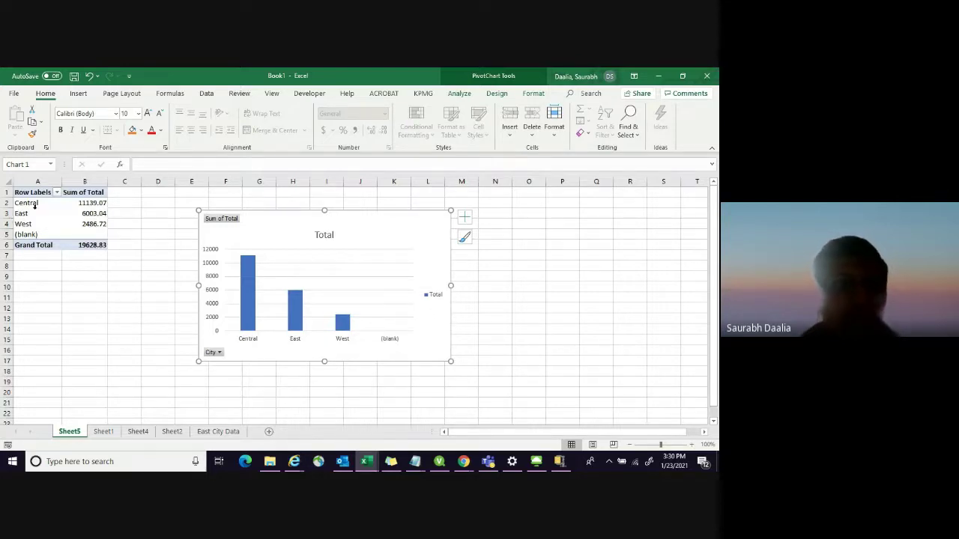
mouse_move(86, 217)
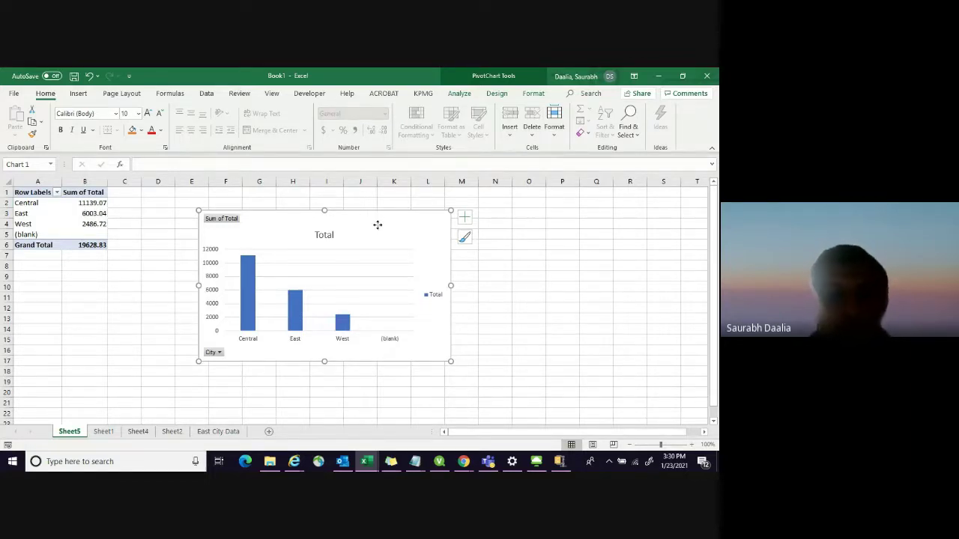
Review the PivotChart's source data on Sheet1, columns A to G from OrderDate through Total
click(115, 431)
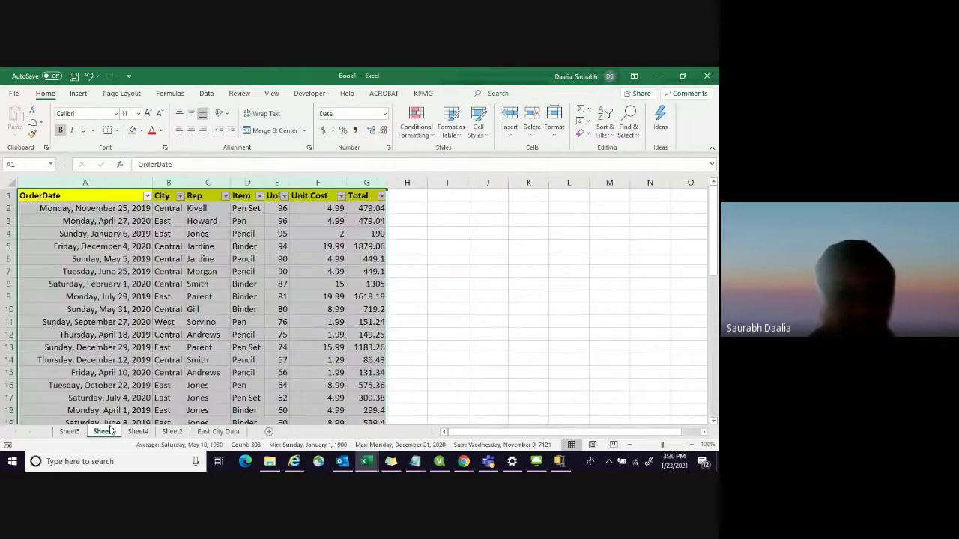
click(488, 309)
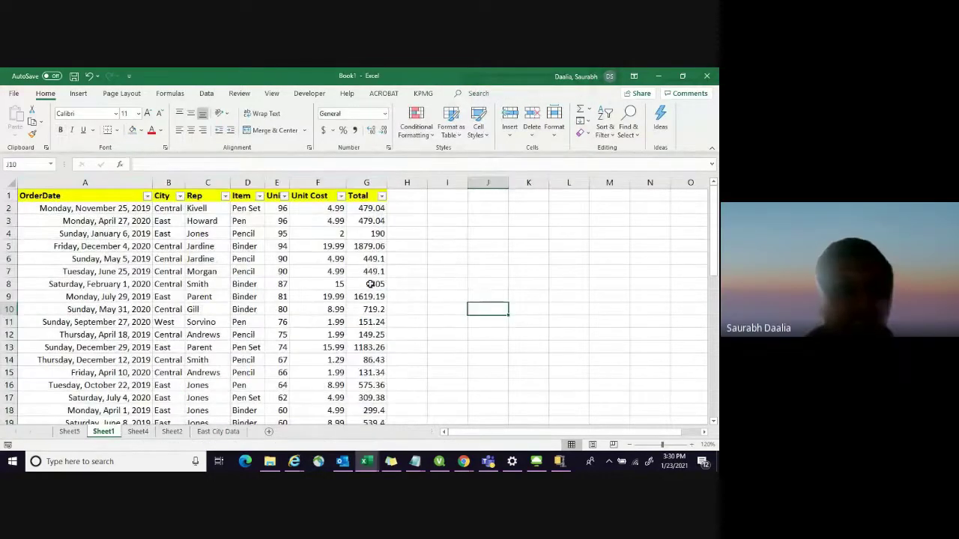
click(69, 182)
key(shift+Right)
key(shift+Right)
key(shift+Right)
key(shift+Right)
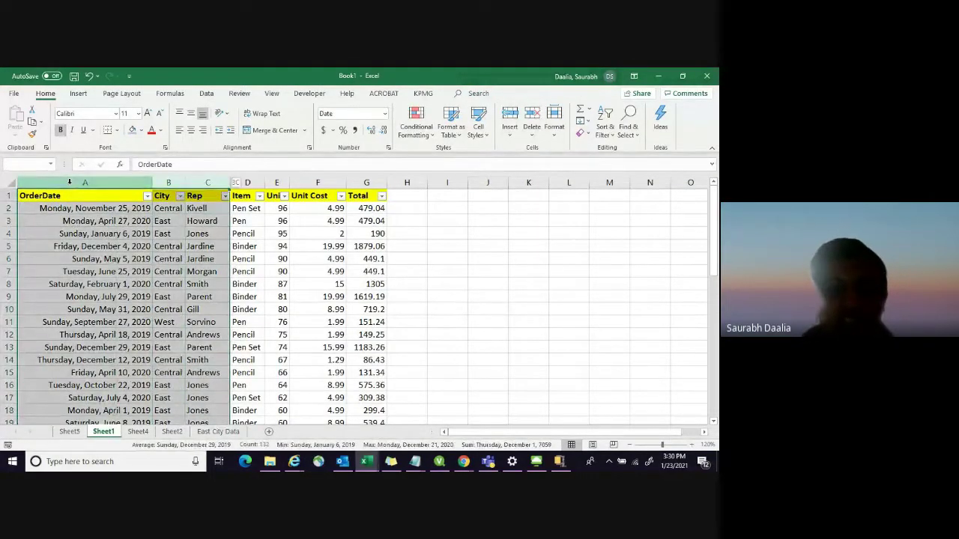
drag(69, 182, 358, 261)
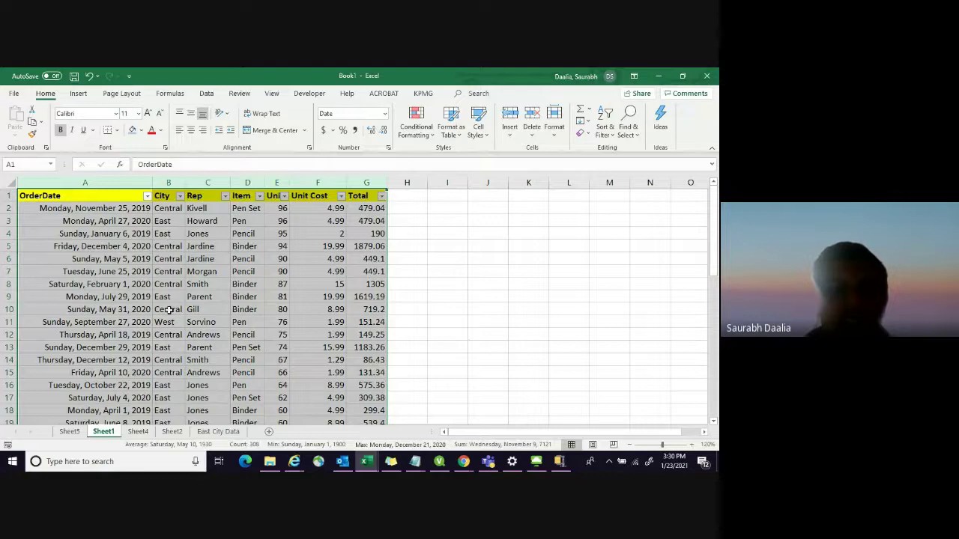
click(429, 224)
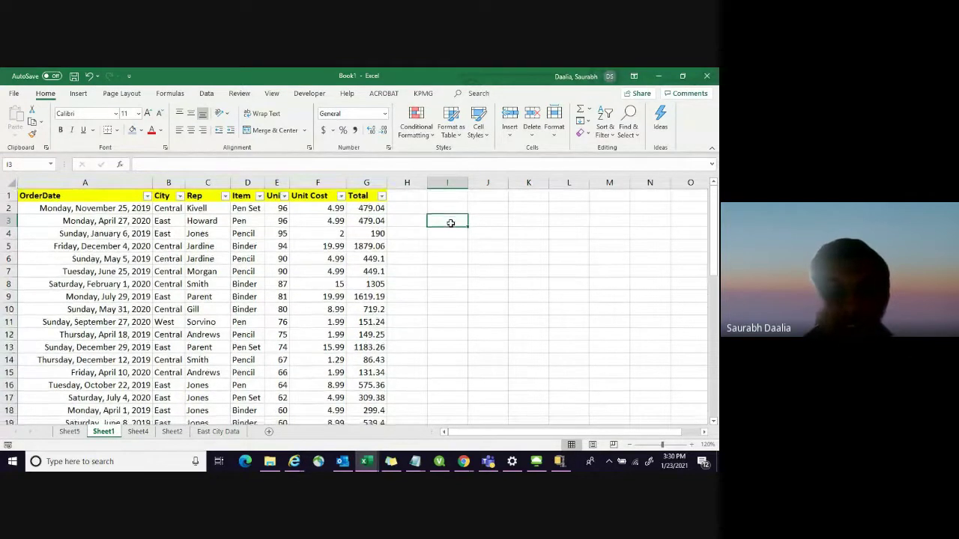
click(442, 248)
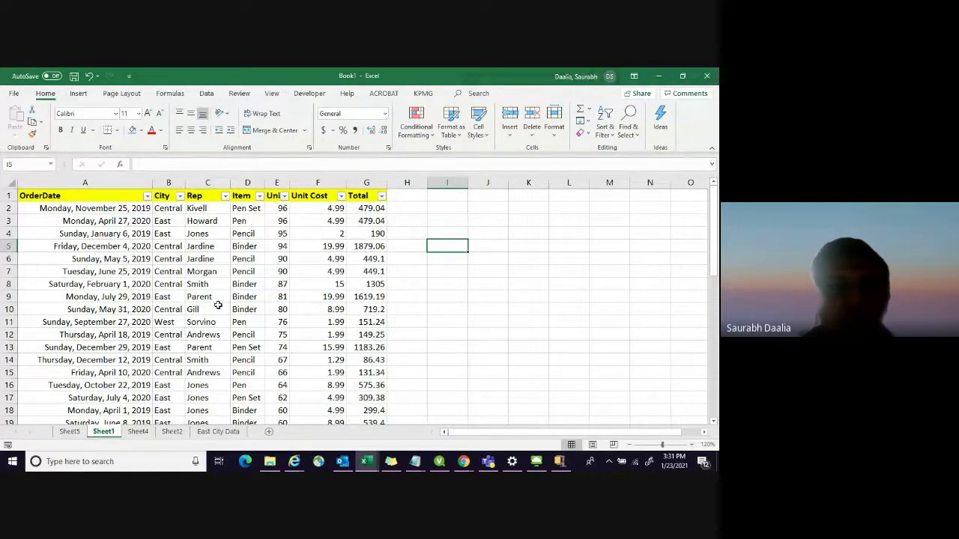
click(492, 212)
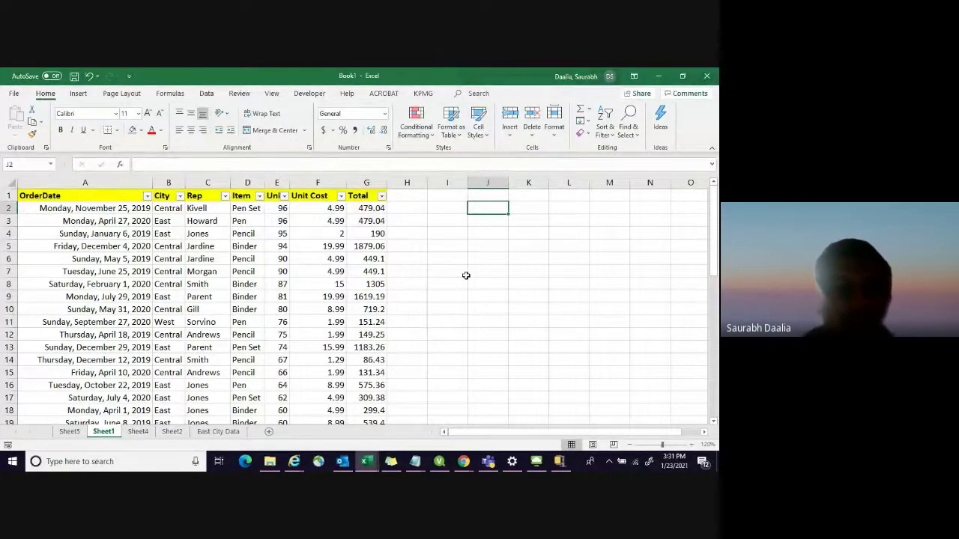
Filter Sheet1's City column to Central only and look through the filtered orders and their totals
click(179, 197)
click(89, 307)
click(89, 317)
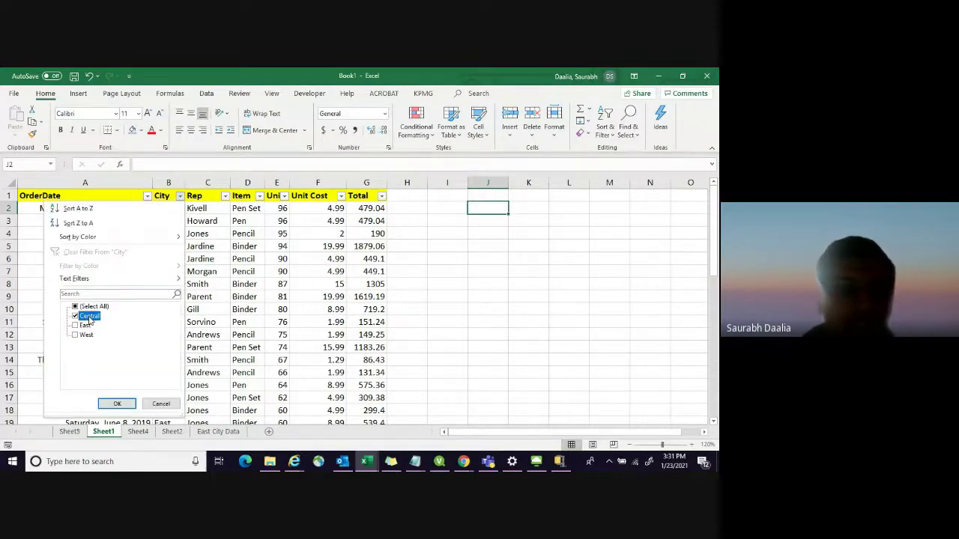
click(117, 404)
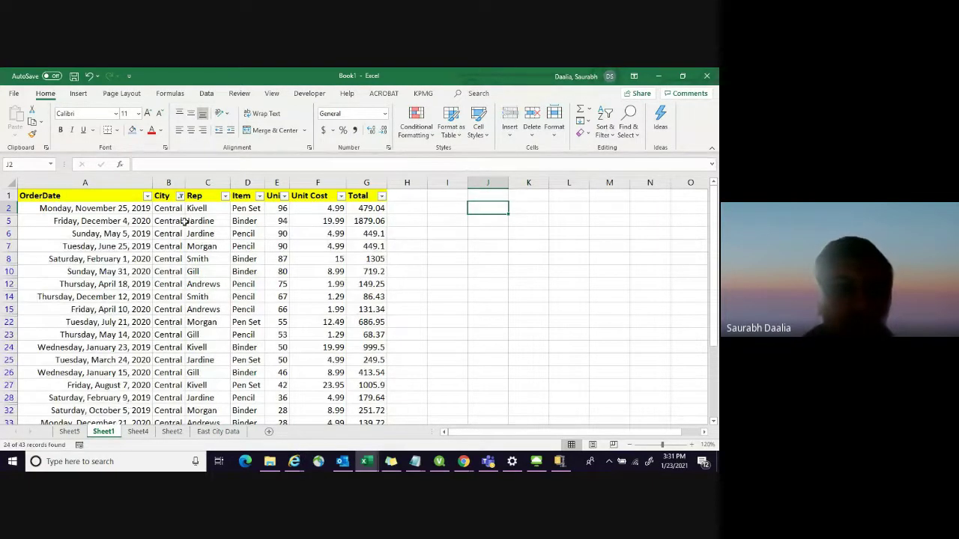
scroll(442, 268, down, 3)
scroll(266, 205, up, 3)
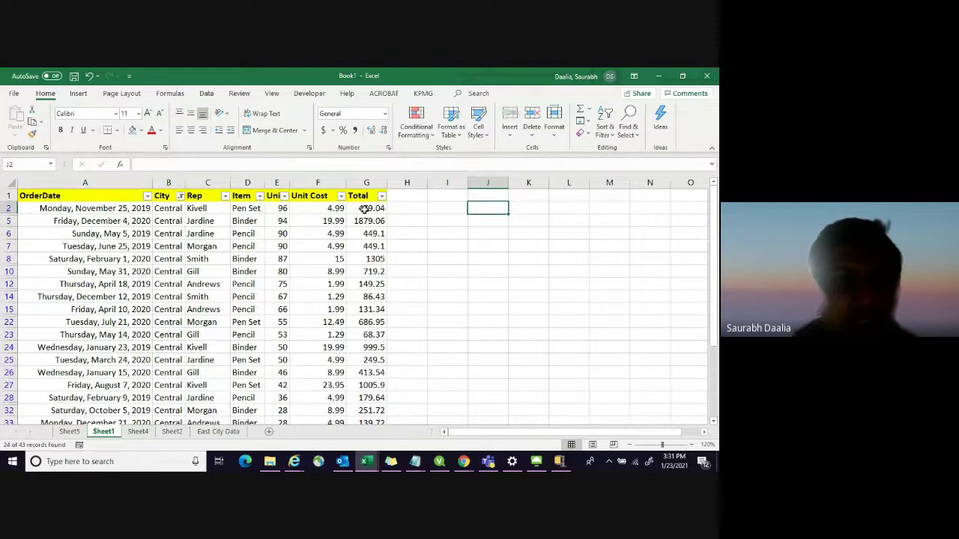
scroll(193, 290, down, 3)
scroll(193, 290, up, 1)
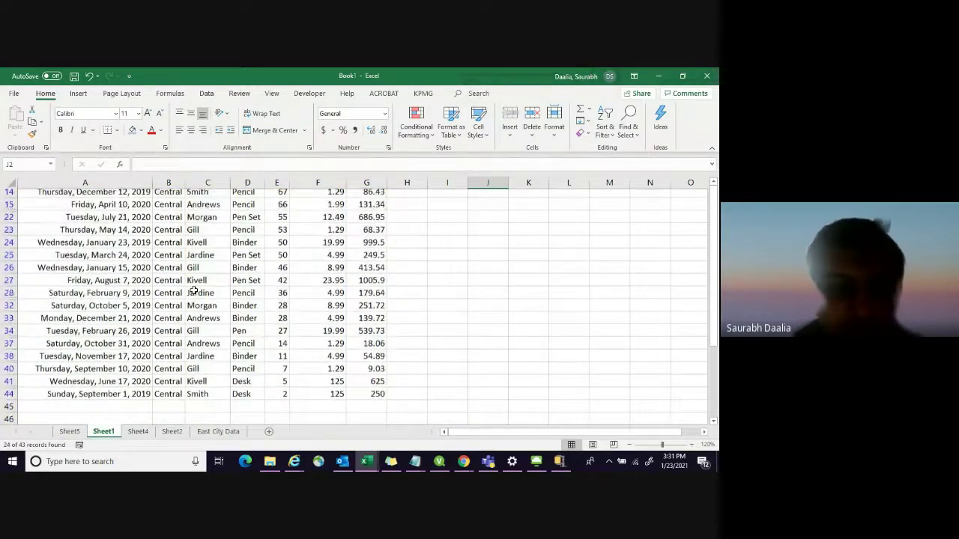
scroll(193, 291, up, 3)
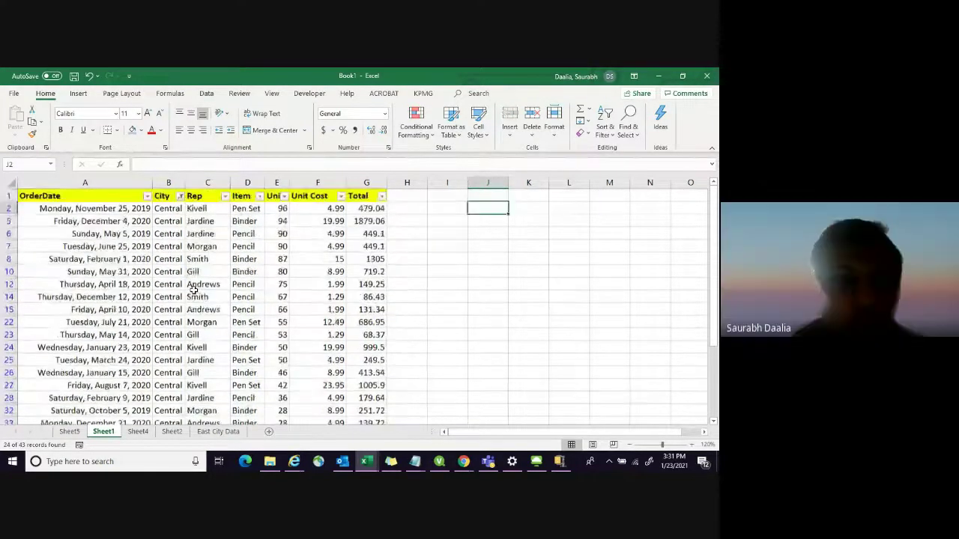
Reset the City filter on Sheet1 to include all cities
click(180, 195)
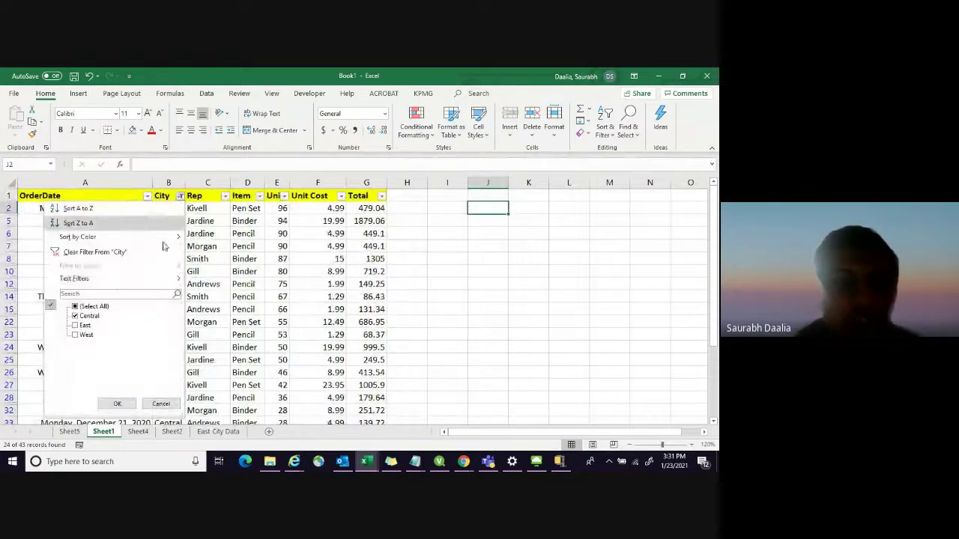
click(77, 307)
click(105, 404)
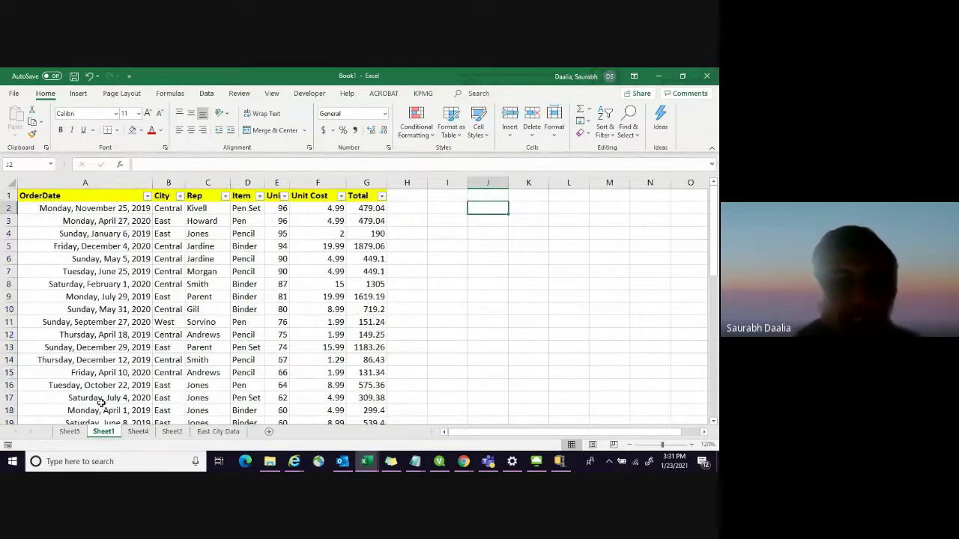
click(432, 258)
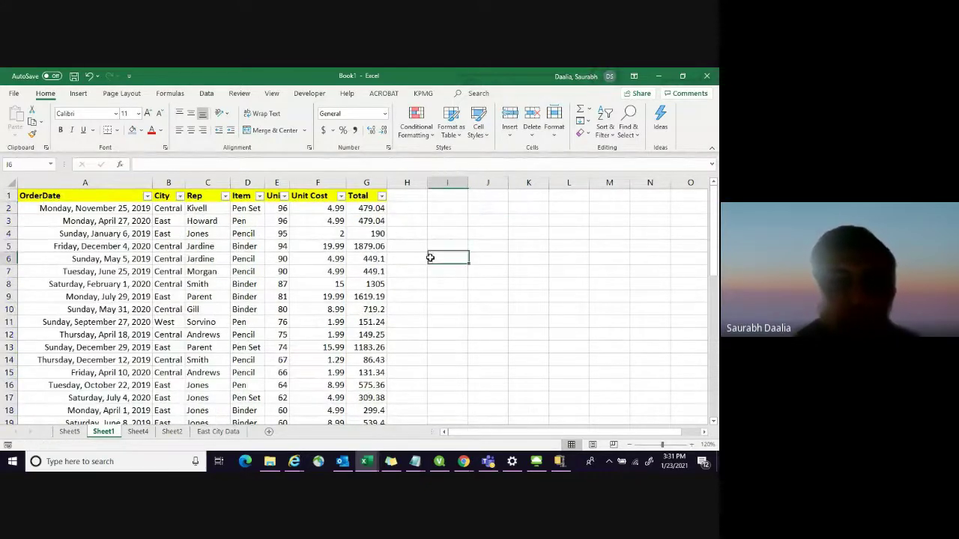
Examine the formulas in the first rows of Sheet1's Total column, starting from cell G2
click(363, 208)
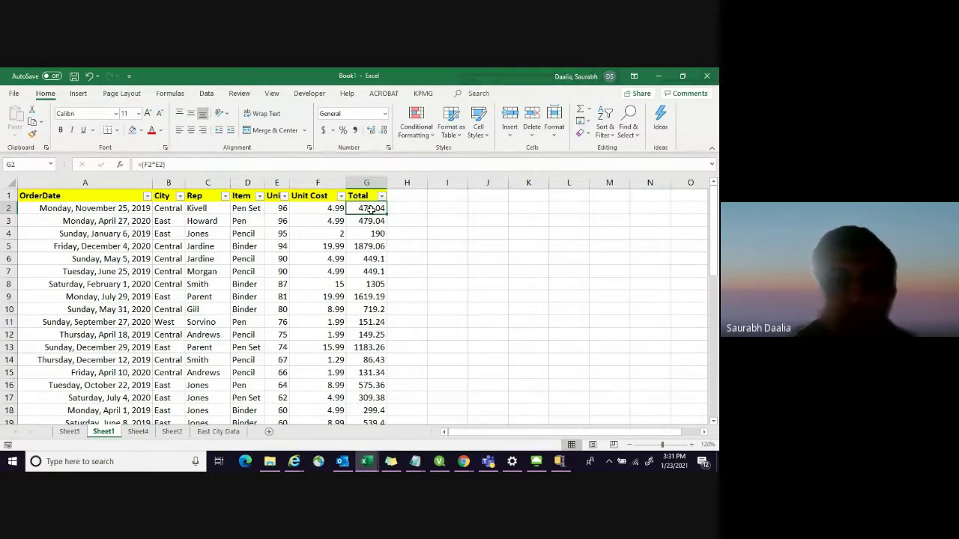
click(375, 224)
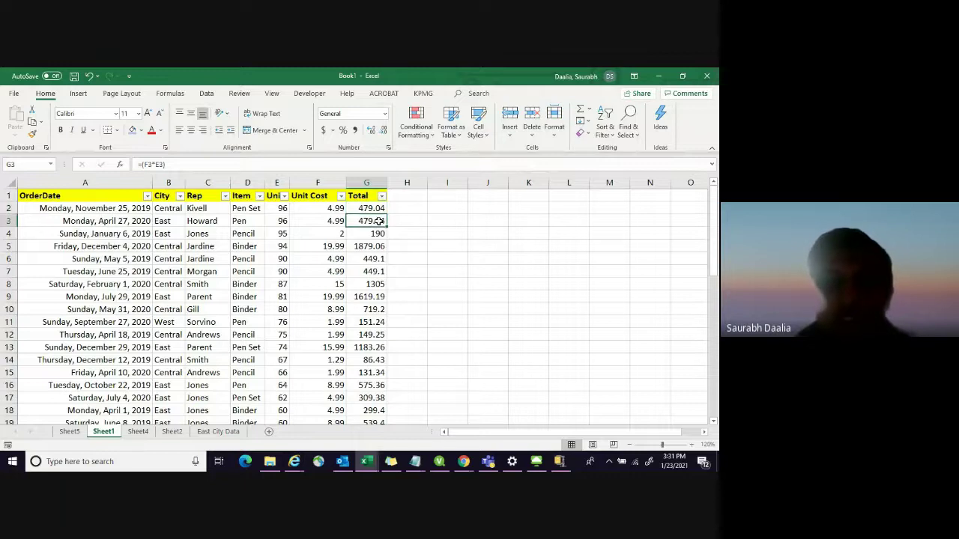
click(369, 210)
key(Down)
key(Down)
key(Down)
key(Down)
key(Down)
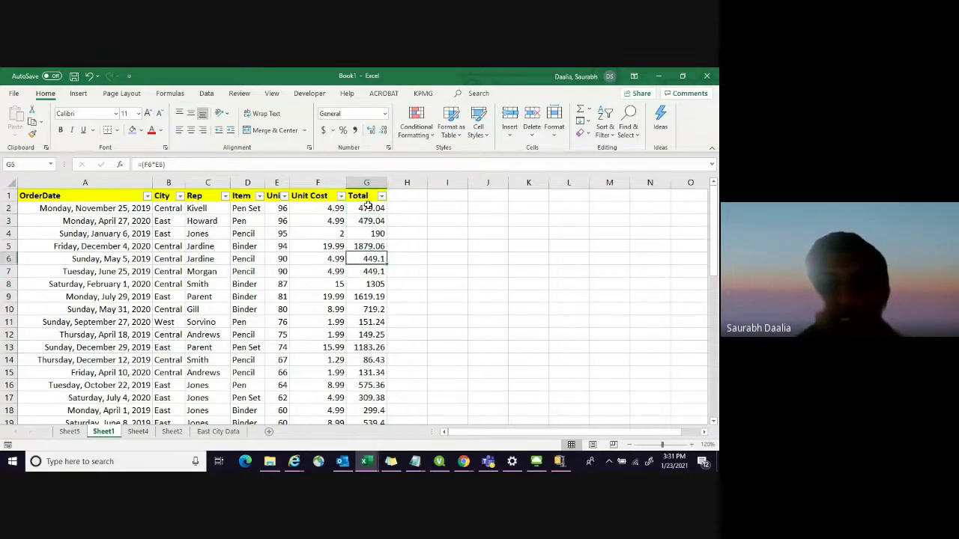
click(369, 208)
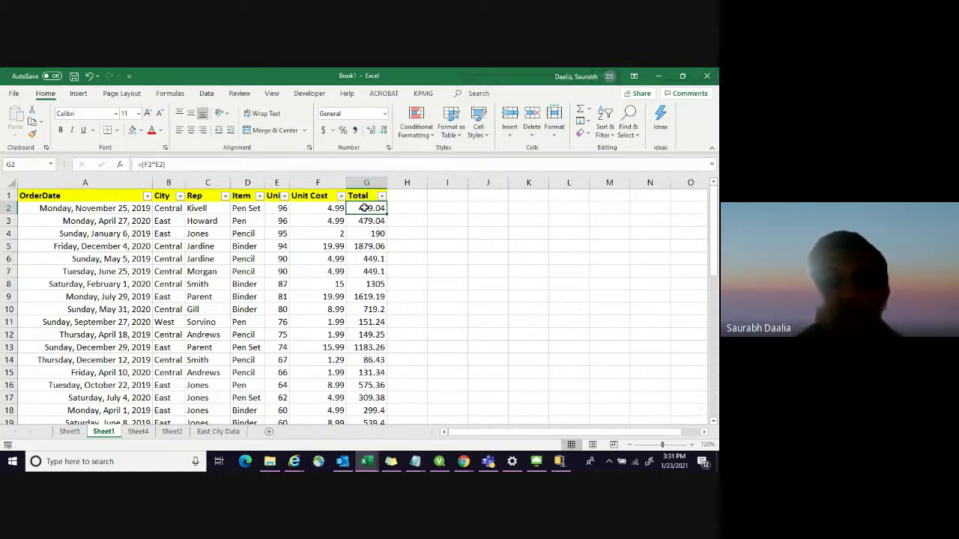
key(Down)
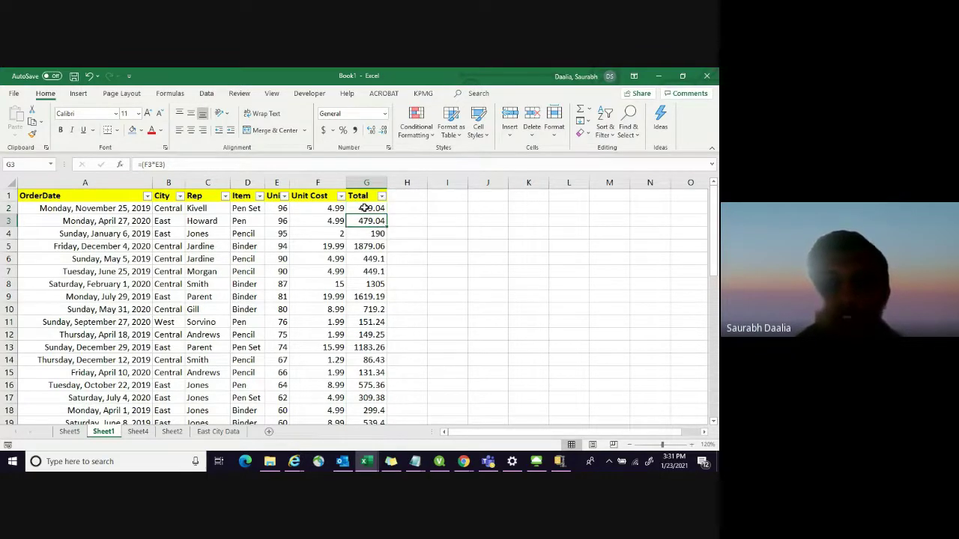
key(Down)
key(Down)
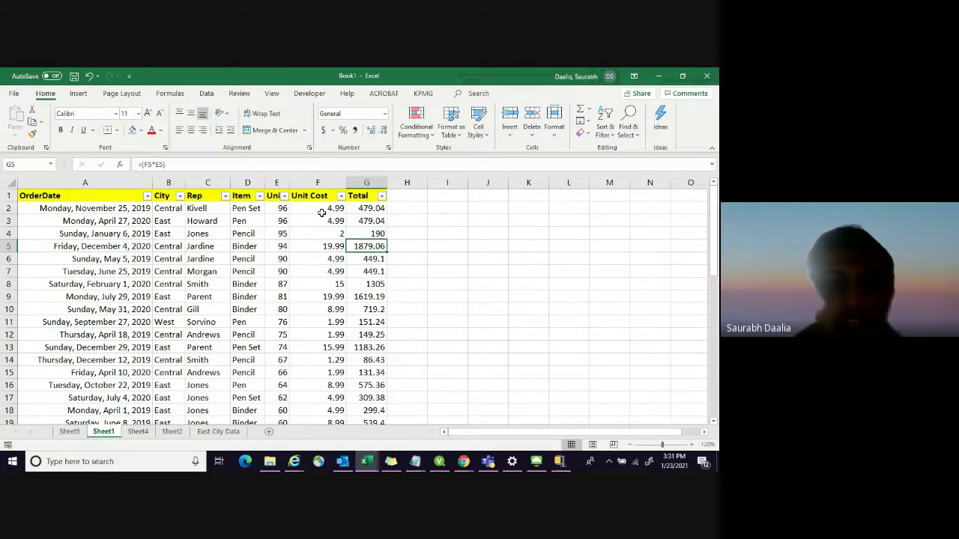
Look through the workbook's other sheets, including the PivotChart on Sheet5, and return to Sheet1
click(180, 210)
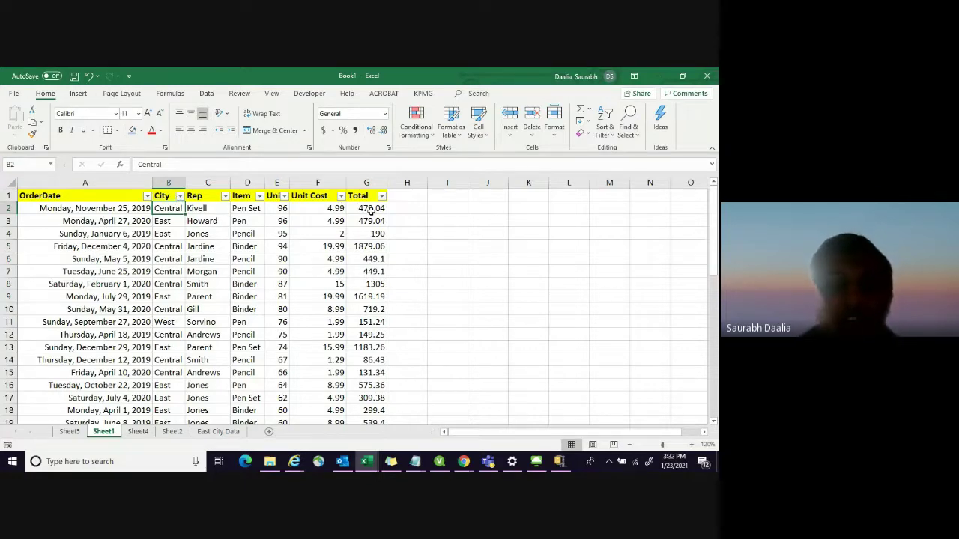
click(429, 251)
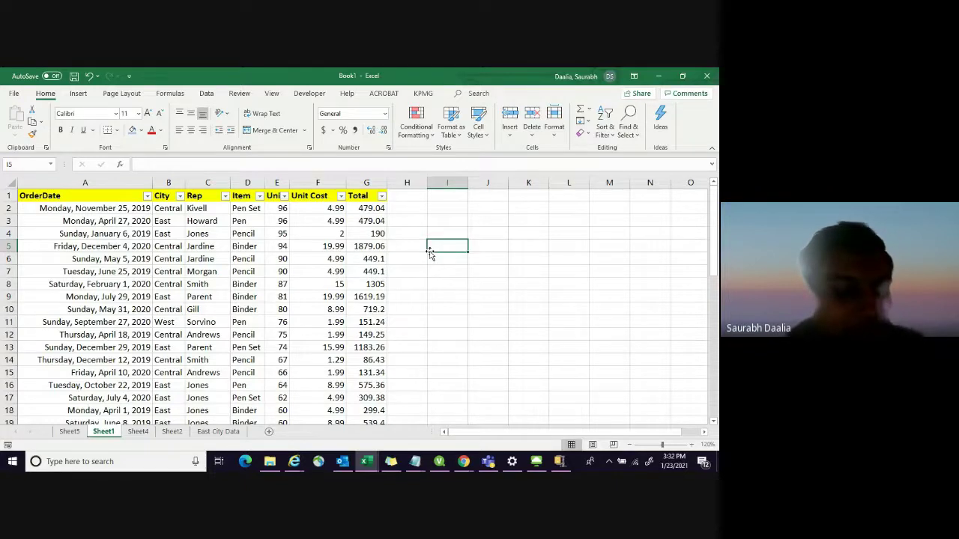
click(218, 431)
click(173, 433)
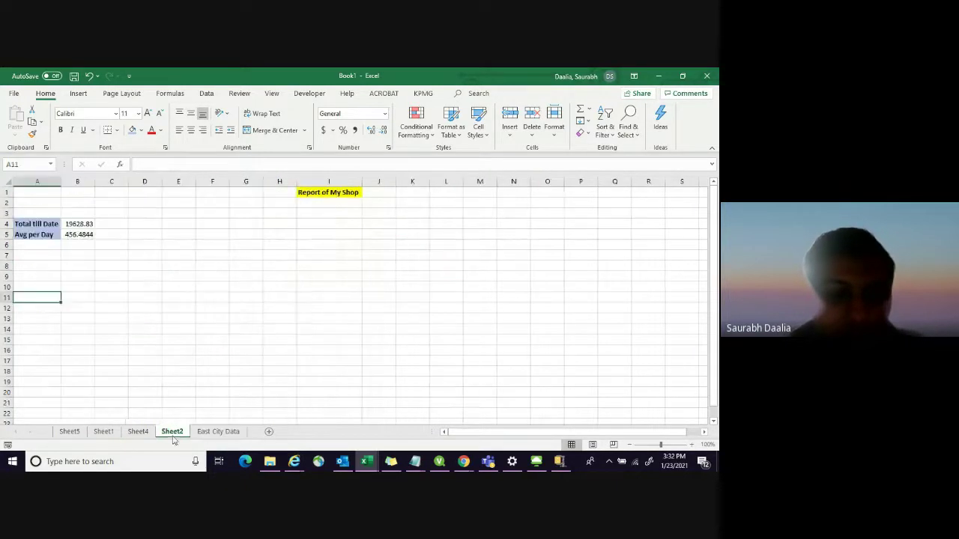
click(137, 432)
click(104, 432)
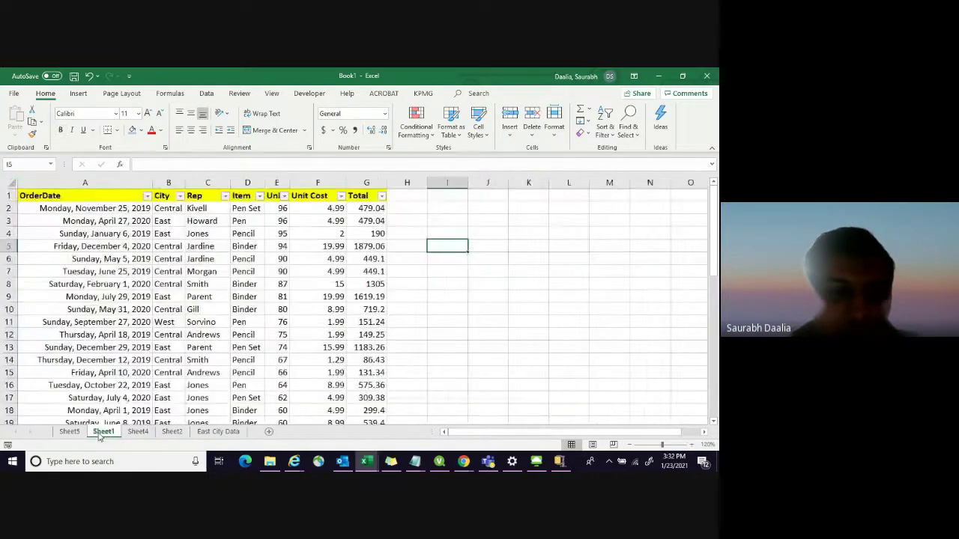
click(80, 433)
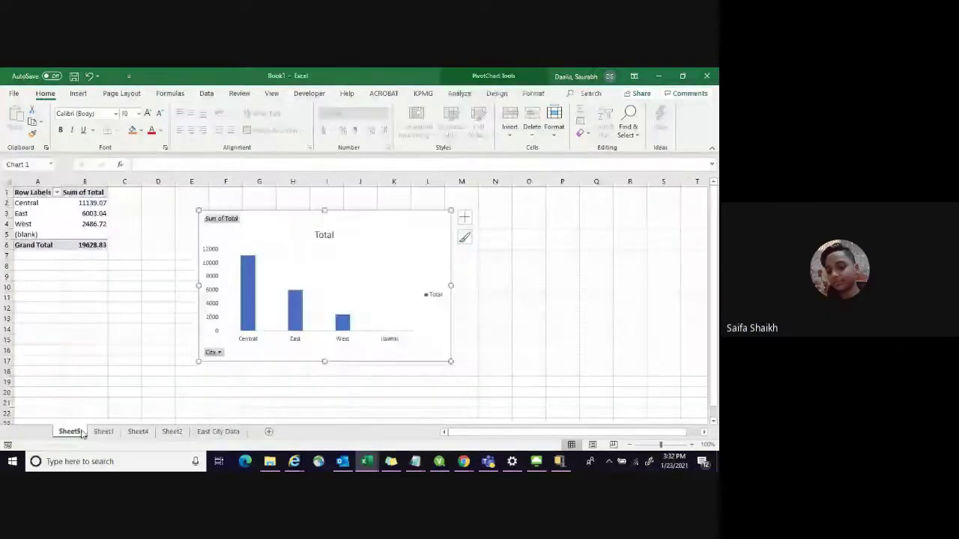
click(104, 432)
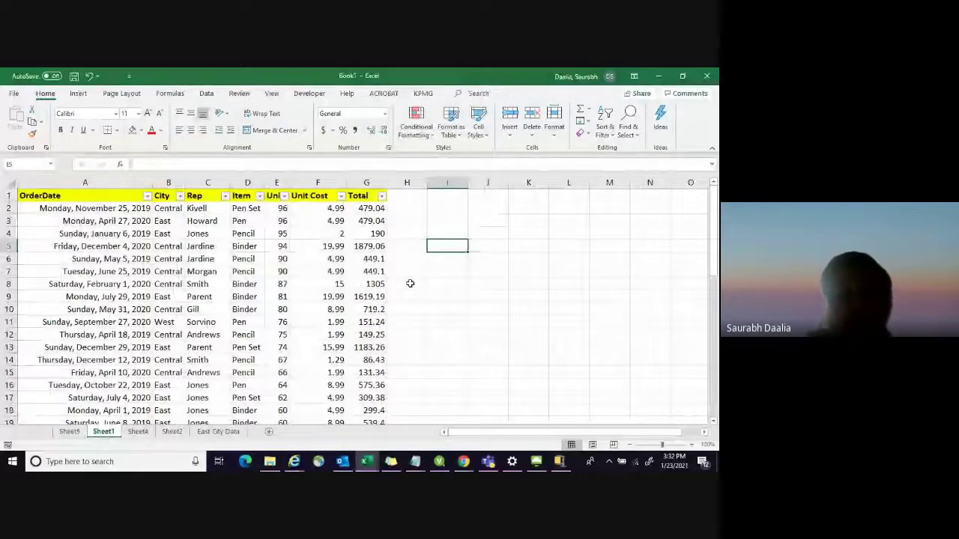
click(407, 258)
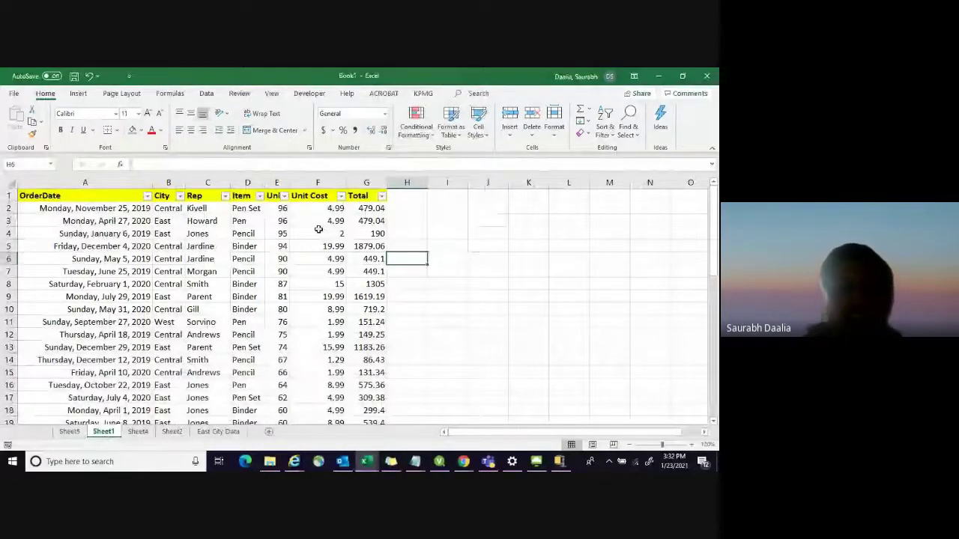
click(452, 222)
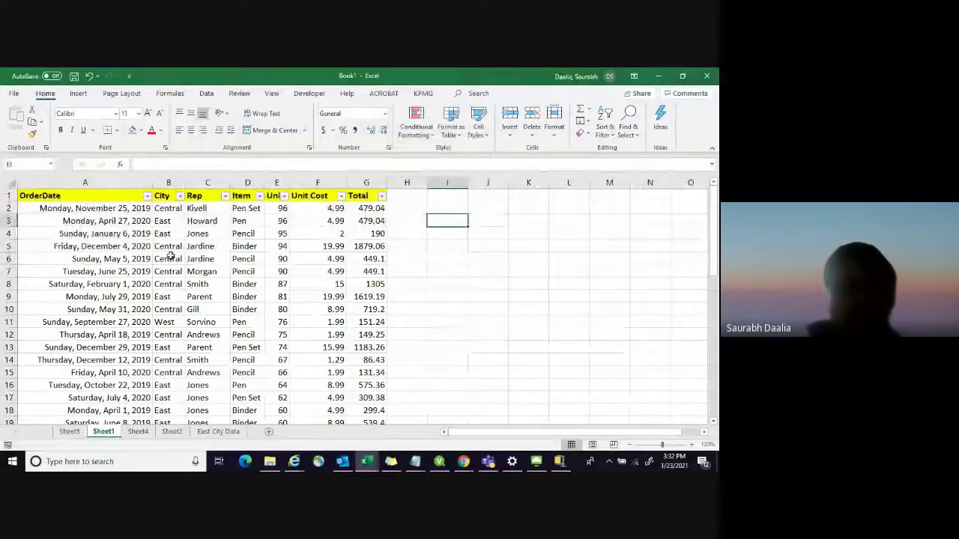
click(459, 257)
click(452, 242)
click(448, 233)
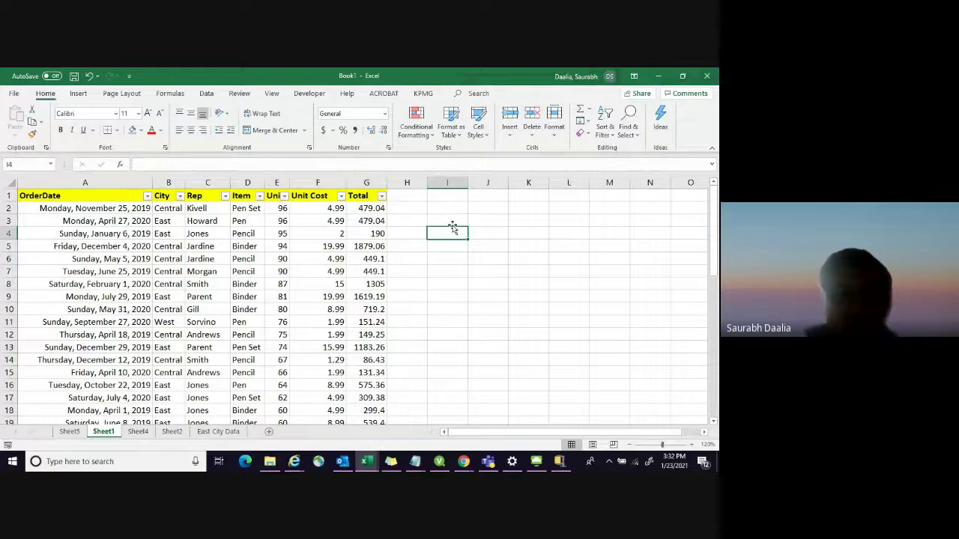
click(480, 234)
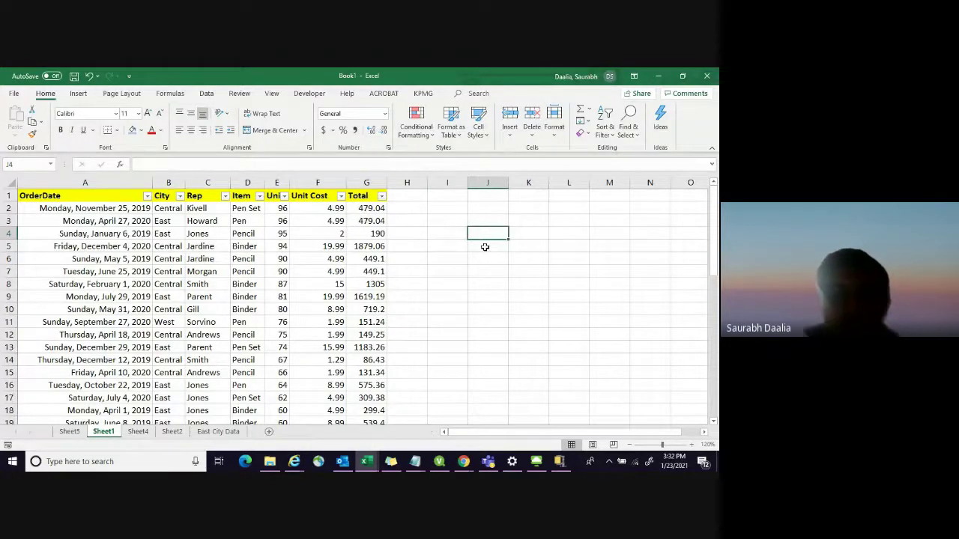
click(484, 248)
click(486, 259)
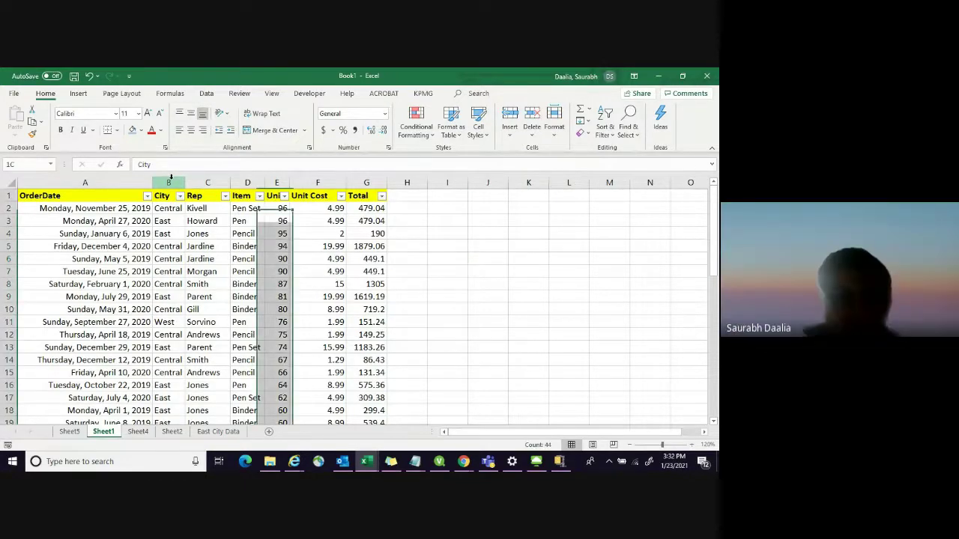
Highlight only the City and Total columns, B and G, on Sheet1 to point out the chart's two source fields
click(169, 182)
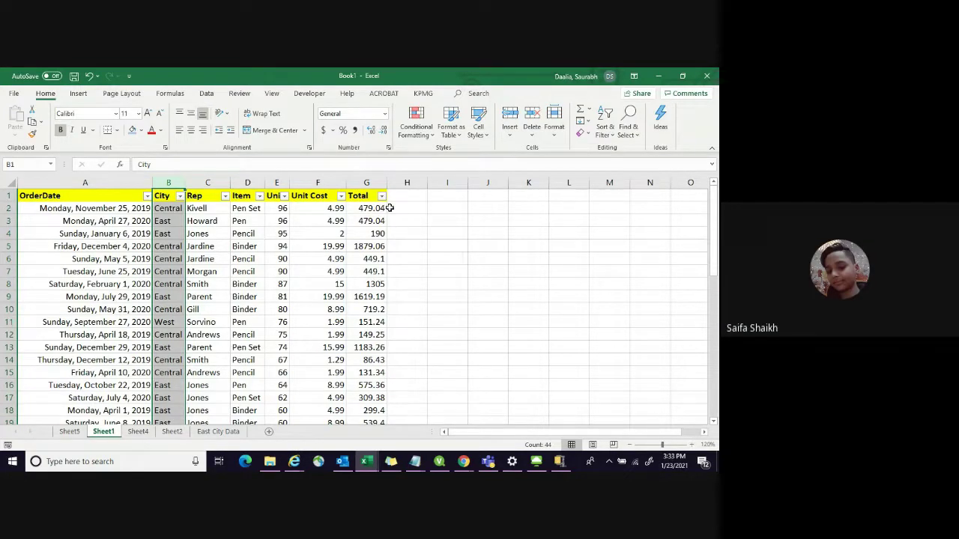
click(356, 182)
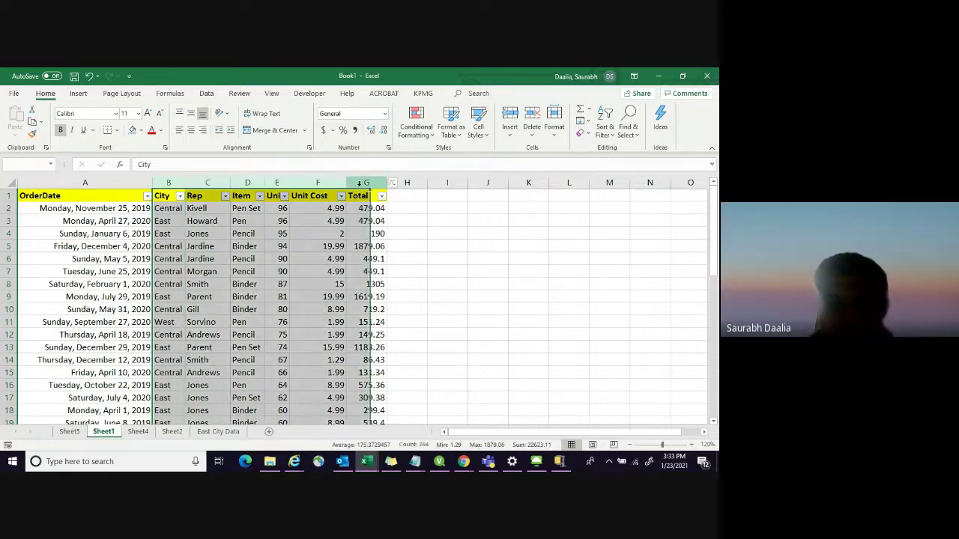
click(455, 257)
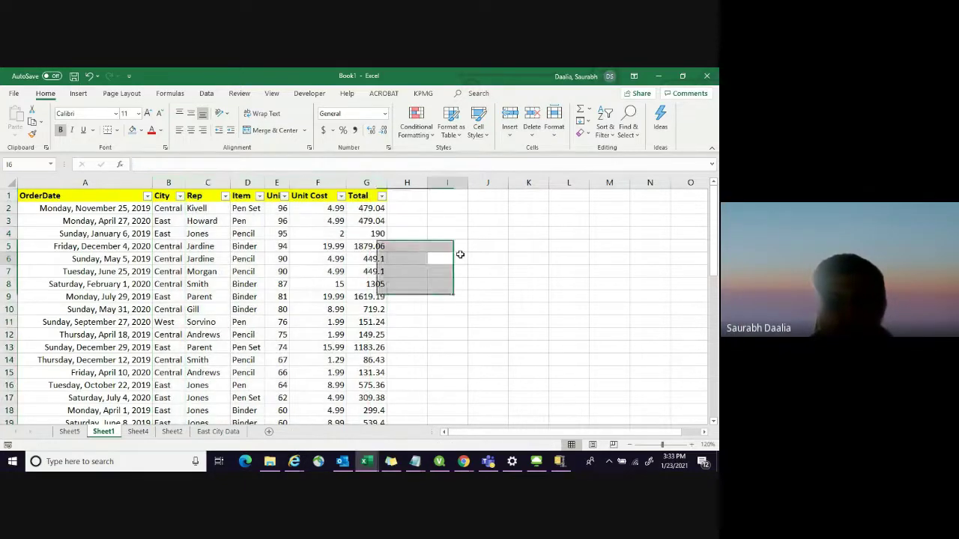
click(168, 183)
ctrl+click(365, 179)
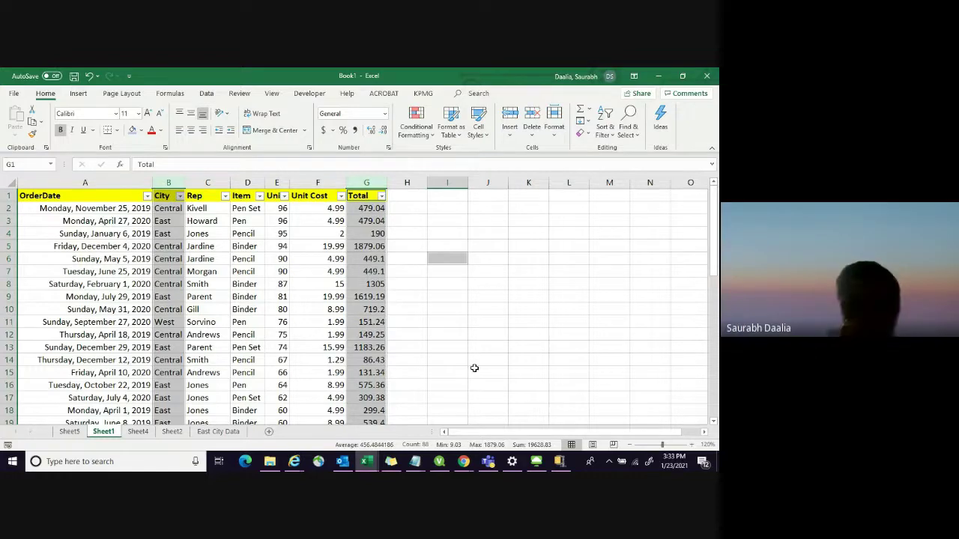
click(448, 275)
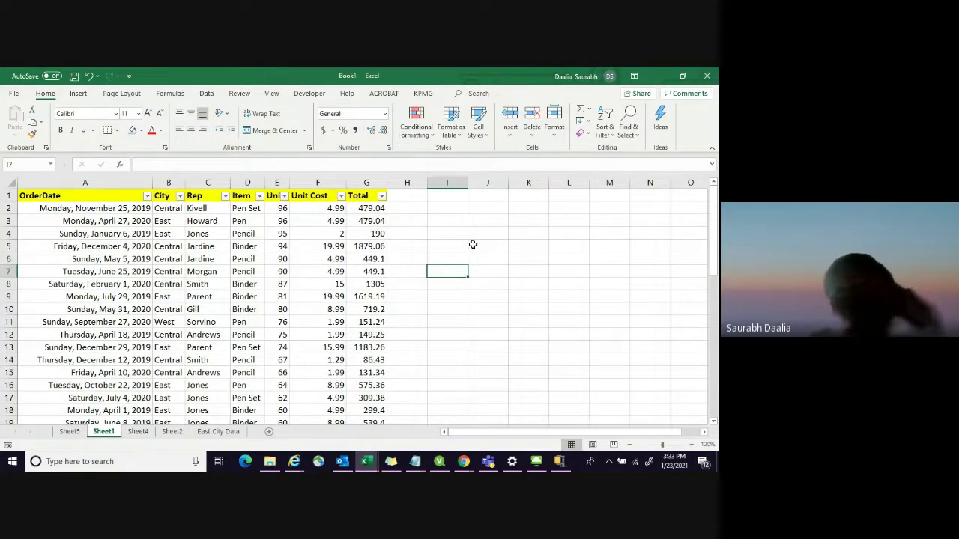
Enter the city names Central, East and West in cells J5 to J7 of Sheet1
click(473, 245)
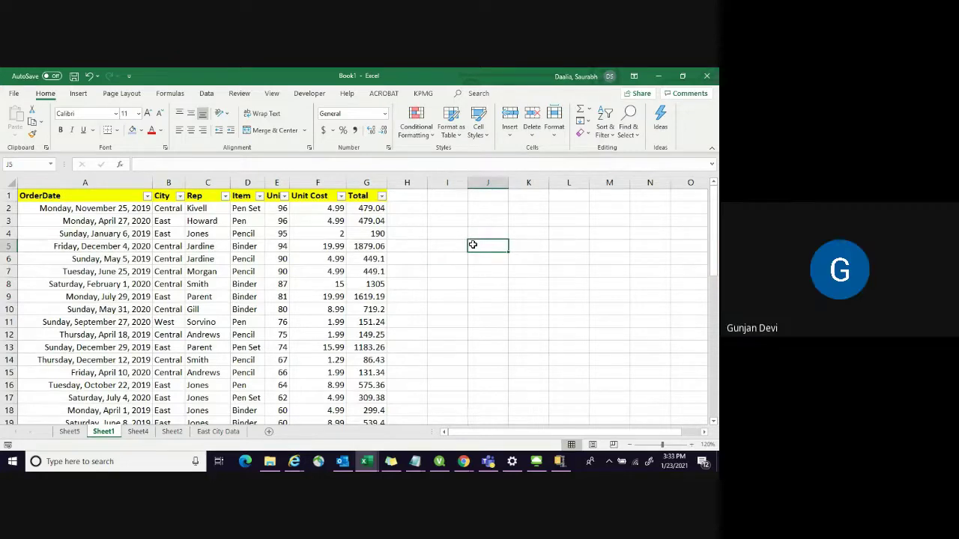
text(Central)
key(Return)
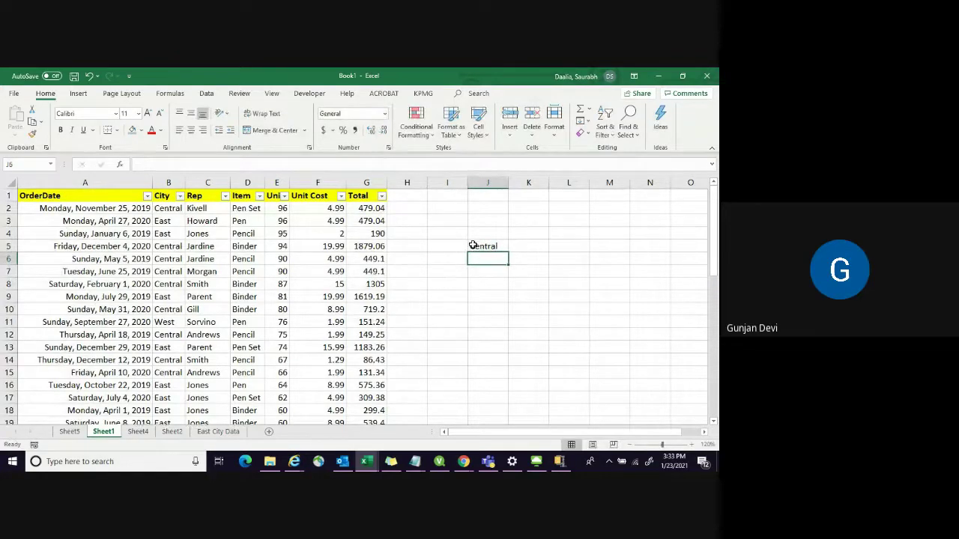
text(East)
key(Return)
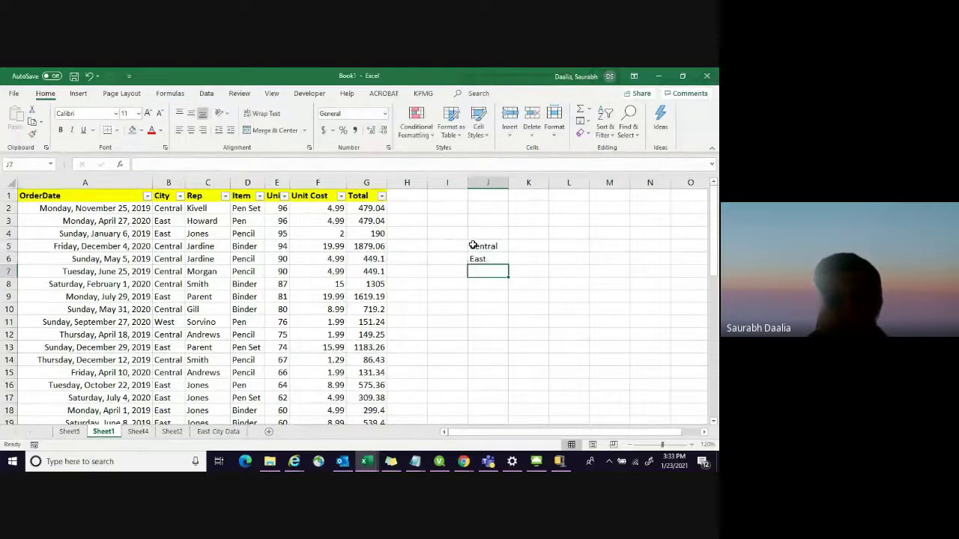
text(Wesr)
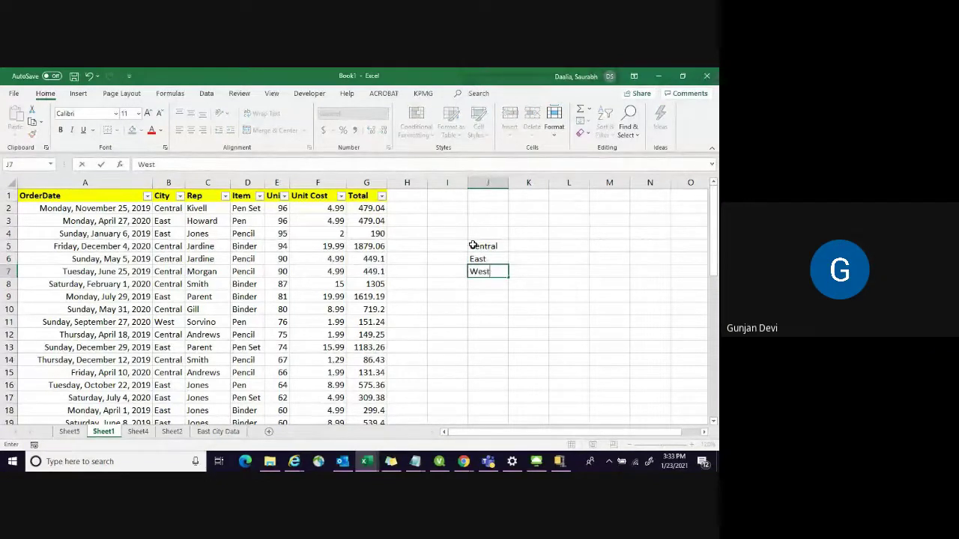
key(Up)
Add the heading Total in cell K4, above the column beside the city names
key(Up)
key(Right)
key(Up)
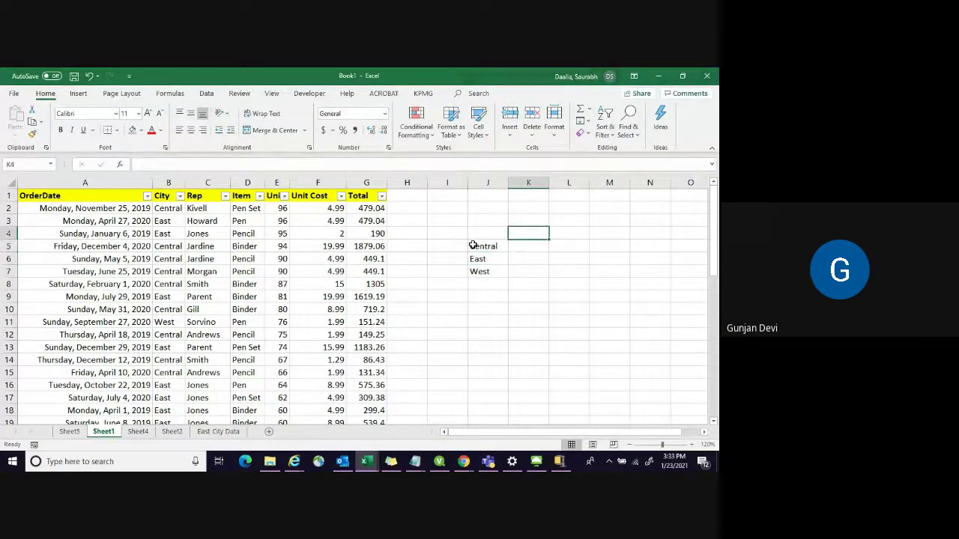
text(Total)
click(463, 283)
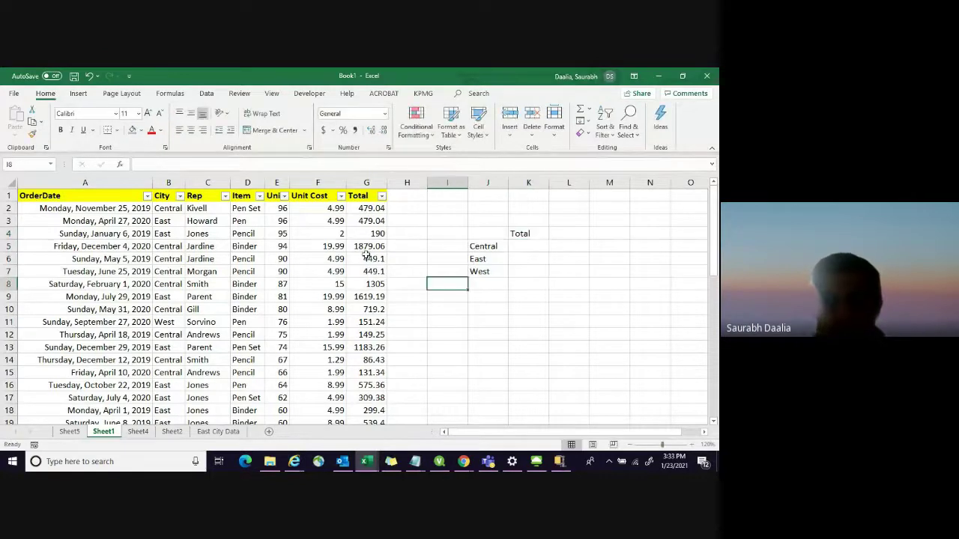
Compare the City and Total columns, B and G, with the empty total cells K5 to K7 beside the city names
click(168, 182)
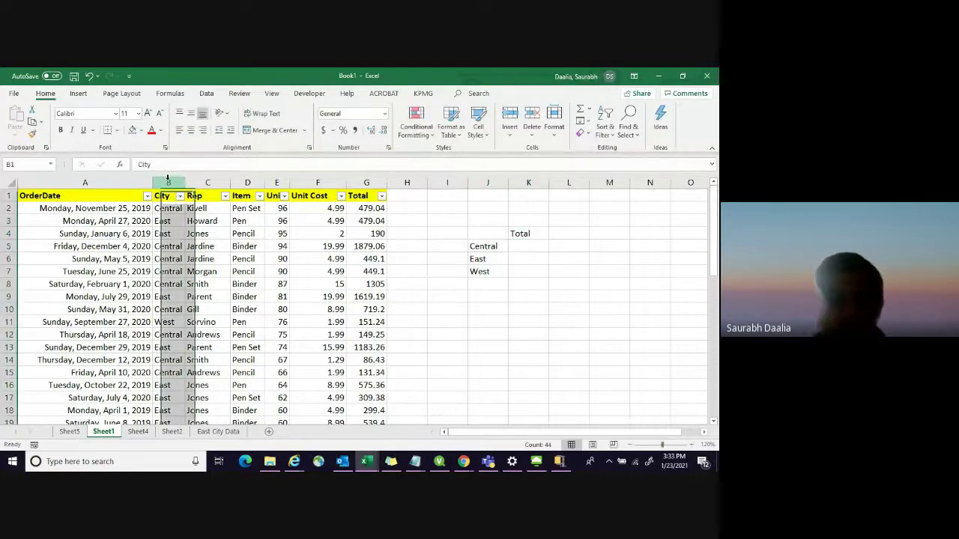
ctrl+click(366, 182)
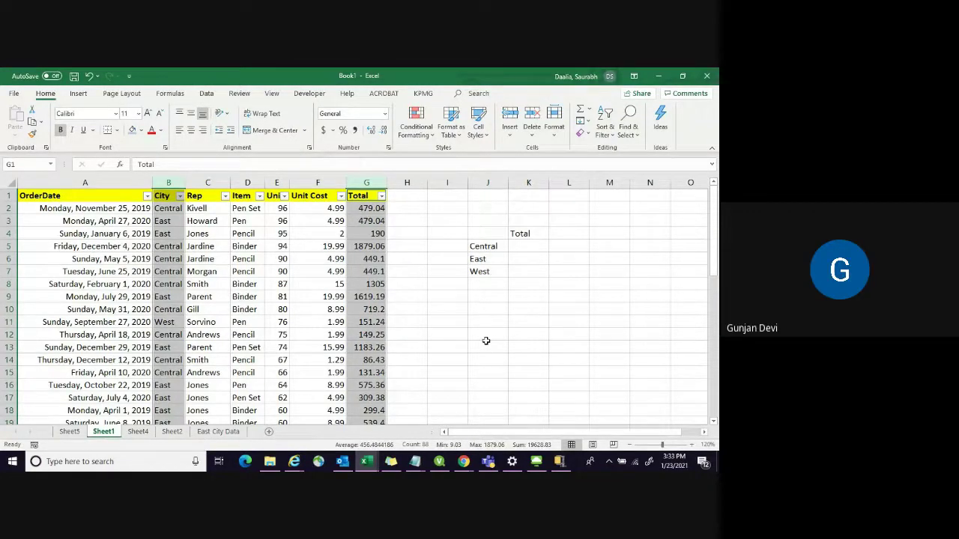
click(521, 247)
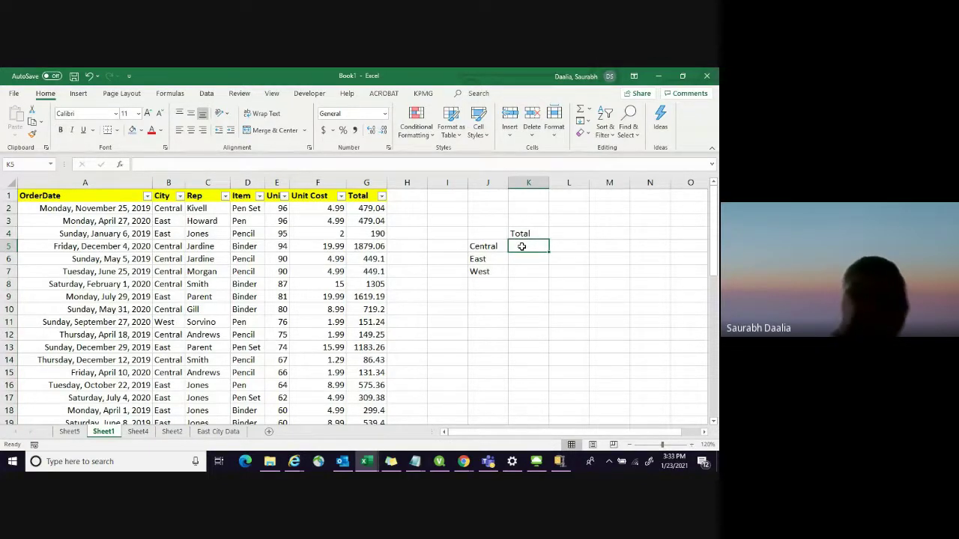
click(522, 257)
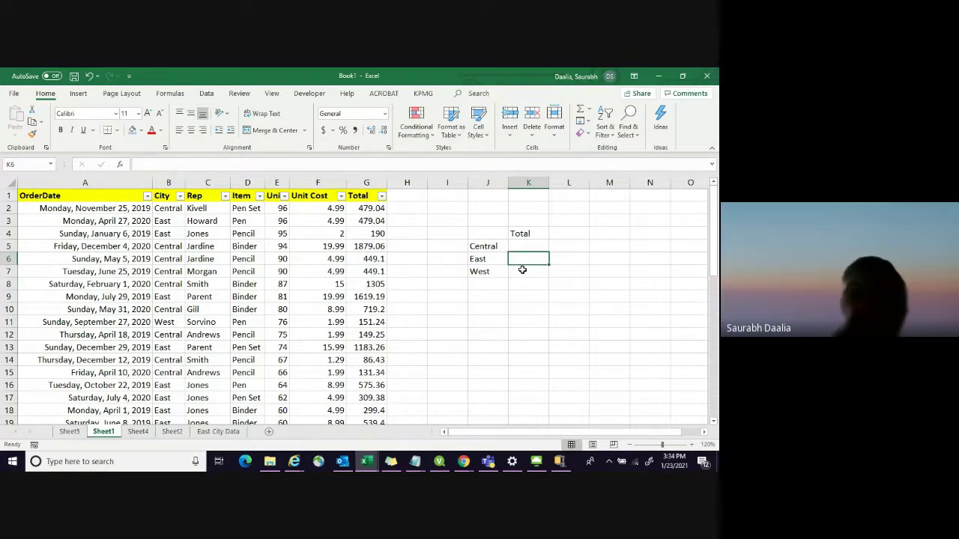
click(522, 270)
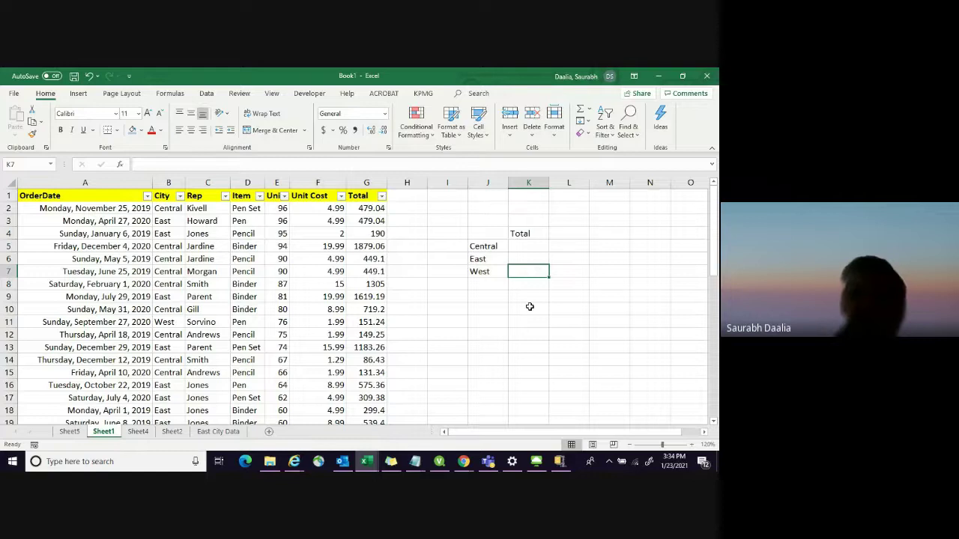
click(511, 347)
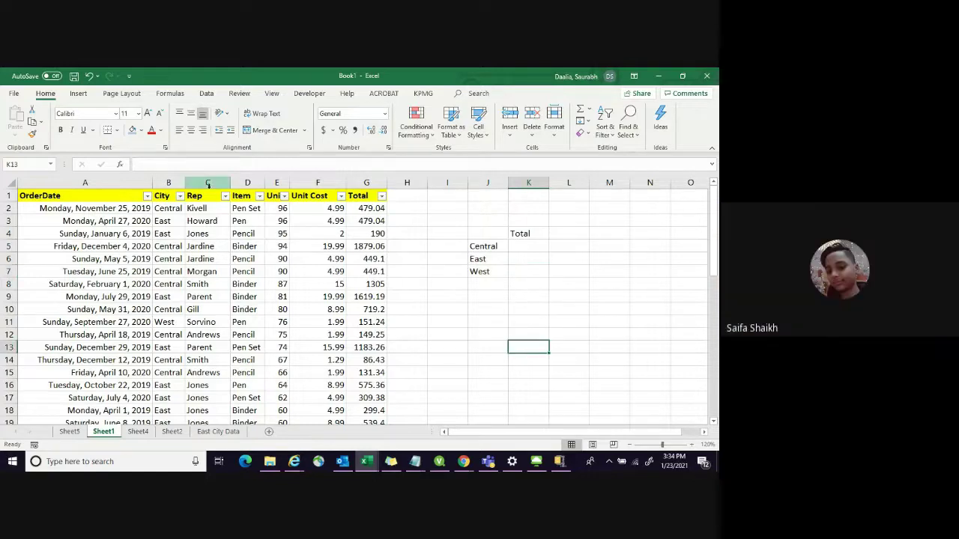
Filter the City column to Central only, look through the filtered orders and select Central's total cell K5
click(179, 195)
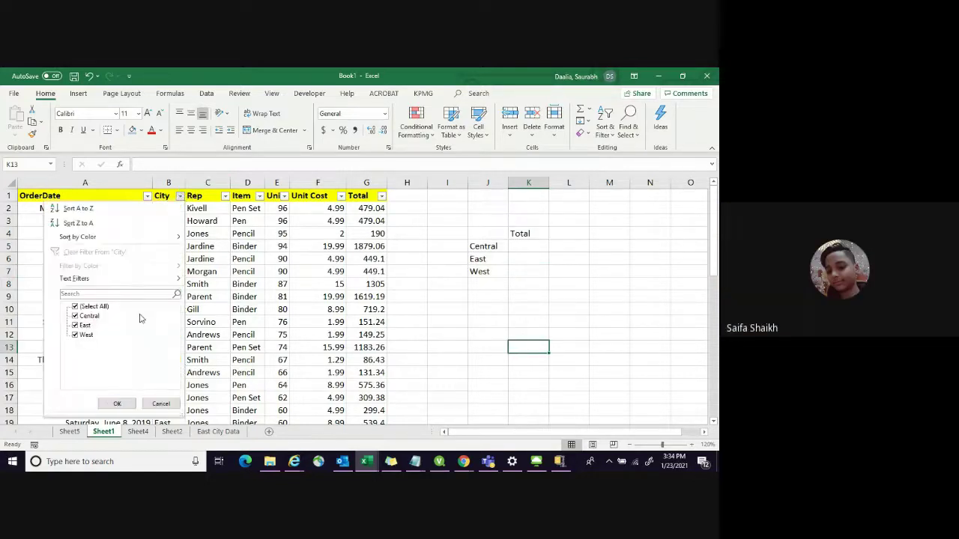
click(81, 308)
click(83, 316)
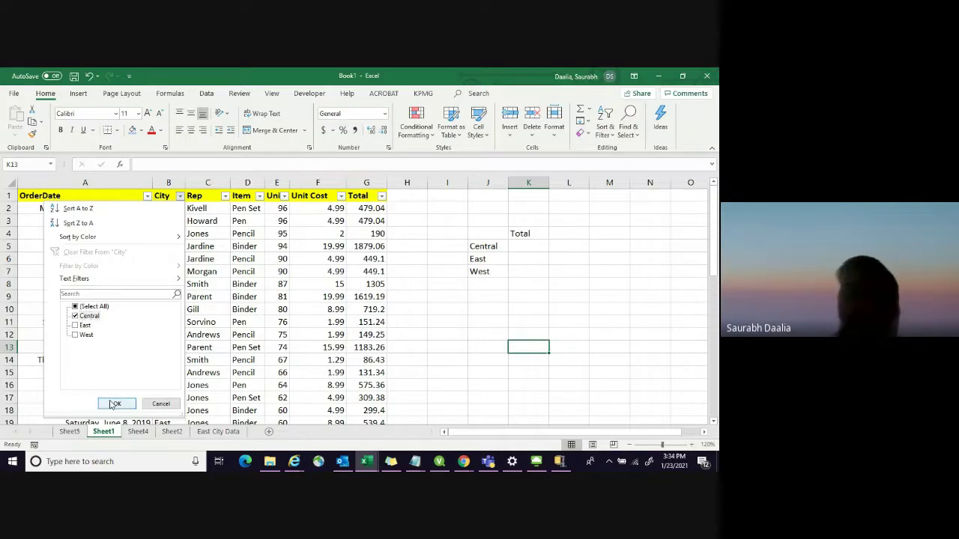
click(117, 404)
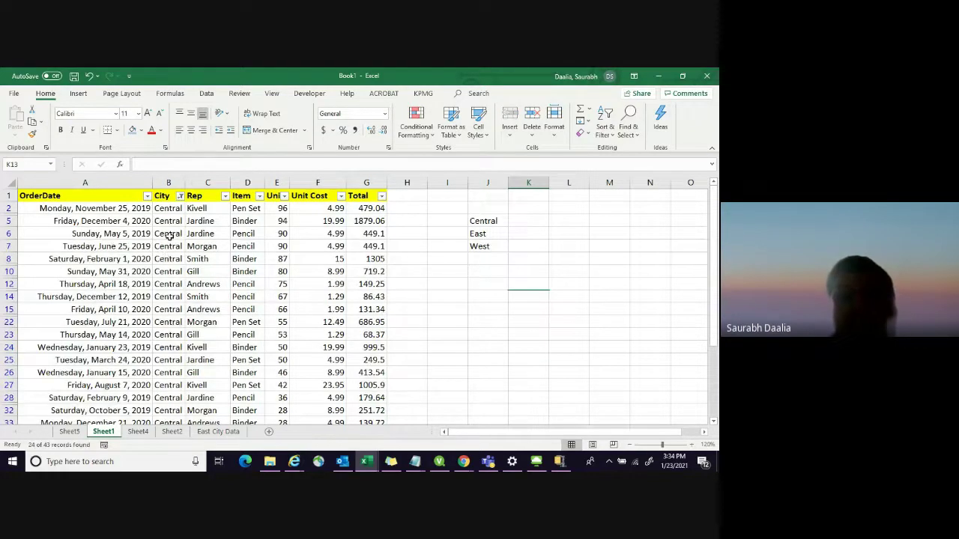
scroll(176, 240, down, 1)
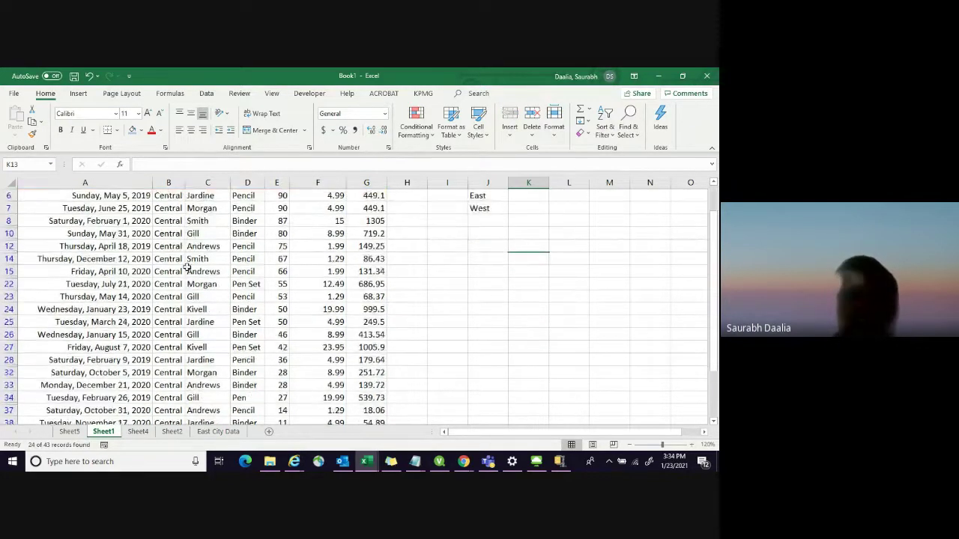
scroll(189, 268, up, 1)
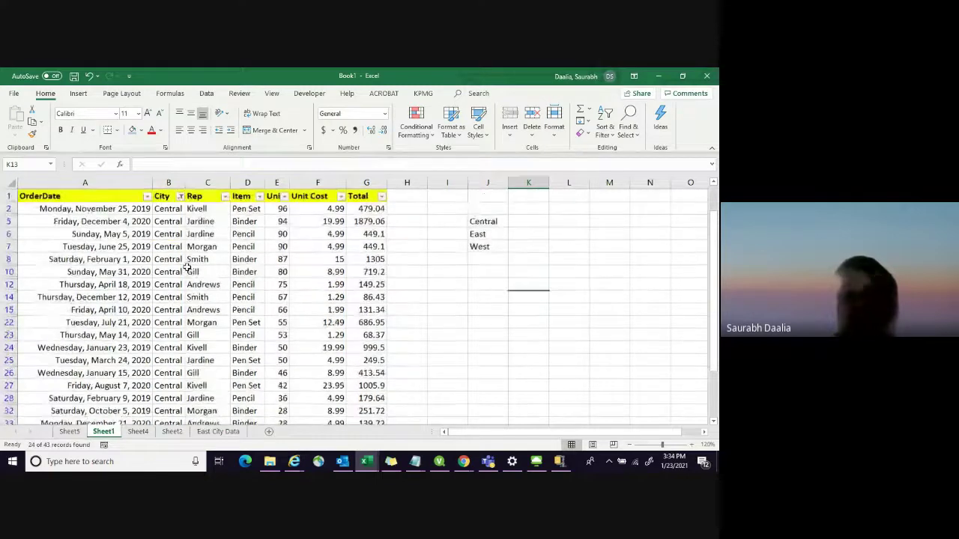
click(527, 222)
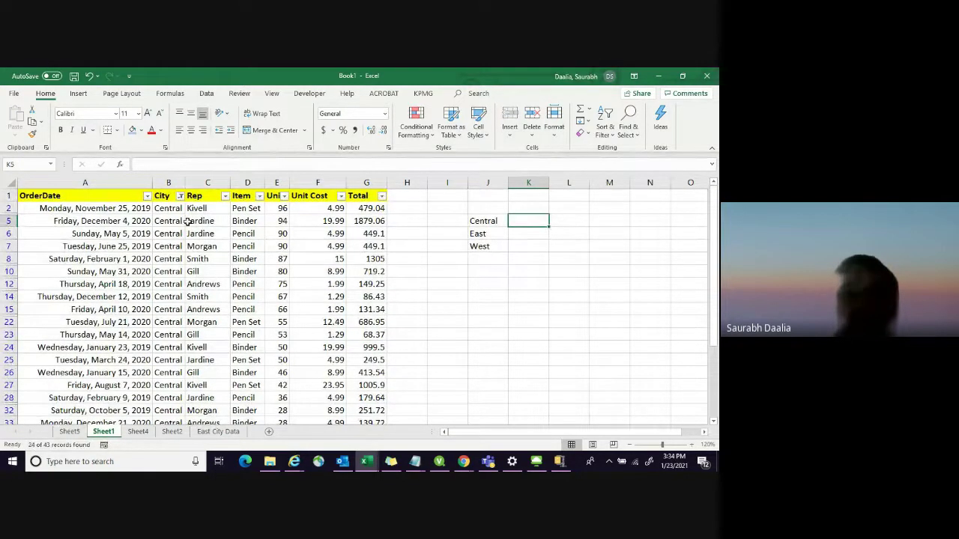
Reset the City filter to include all cities so every order row is listed again
click(180, 197)
click(75, 315)
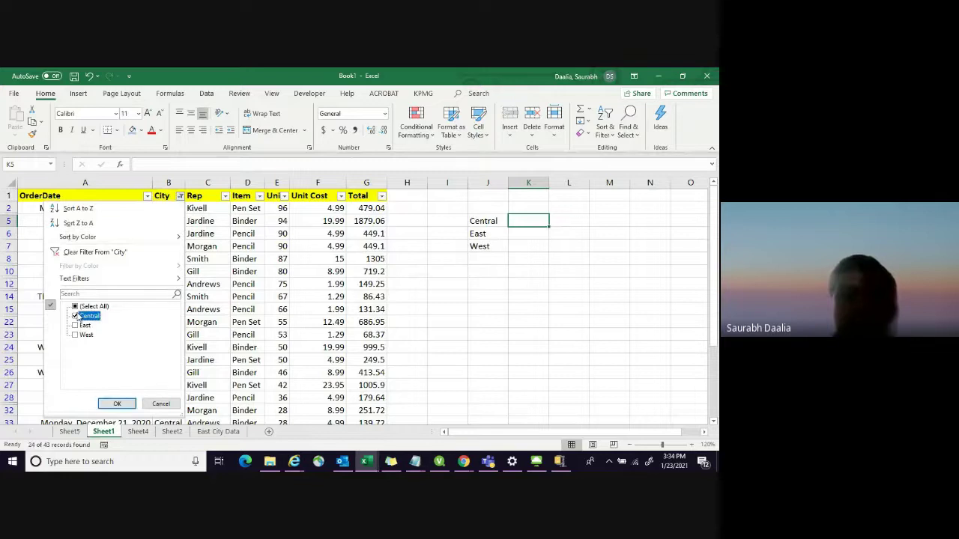
click(75, 306)
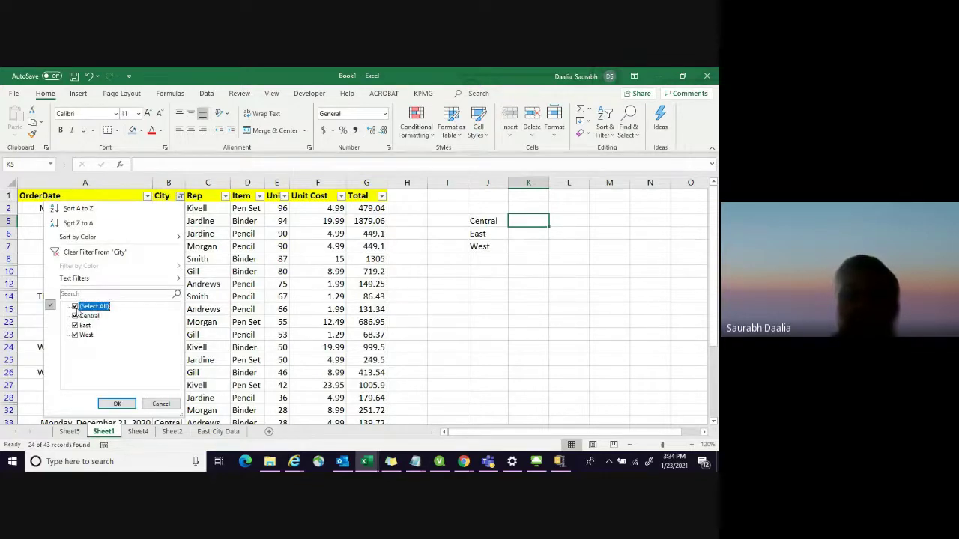
click(116, 404)
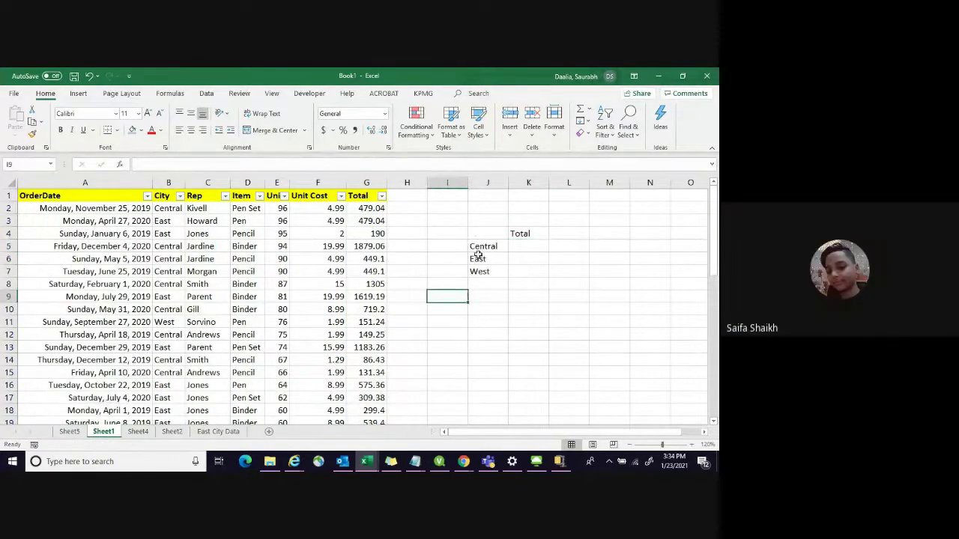
Clear the city names and the Total heading from columns J and K
click(485, 183)
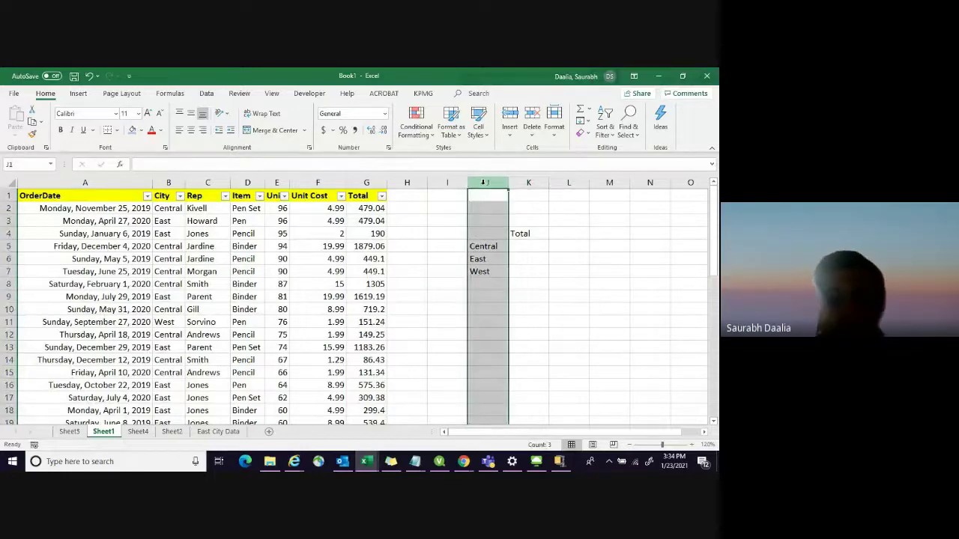
key(shift+Right)
key(Delete)
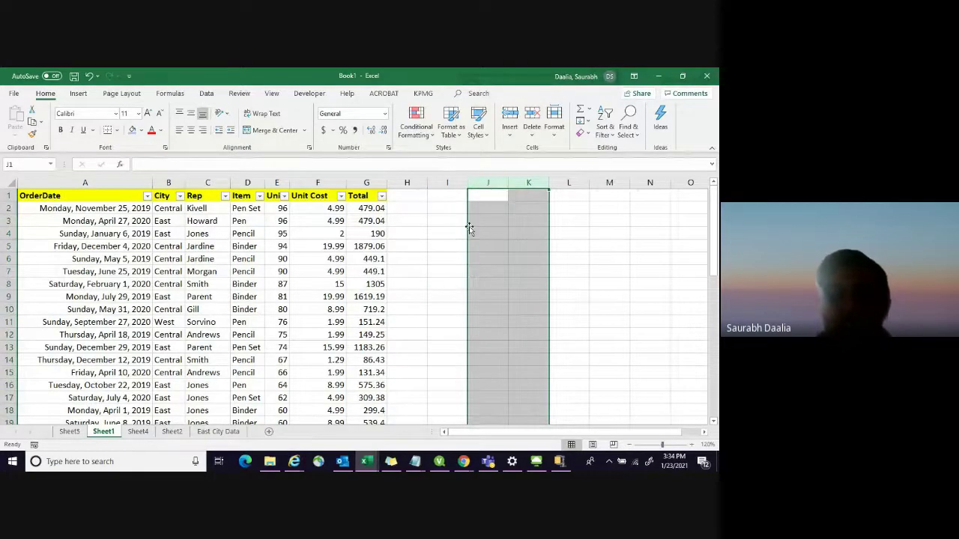
click(451, 228)
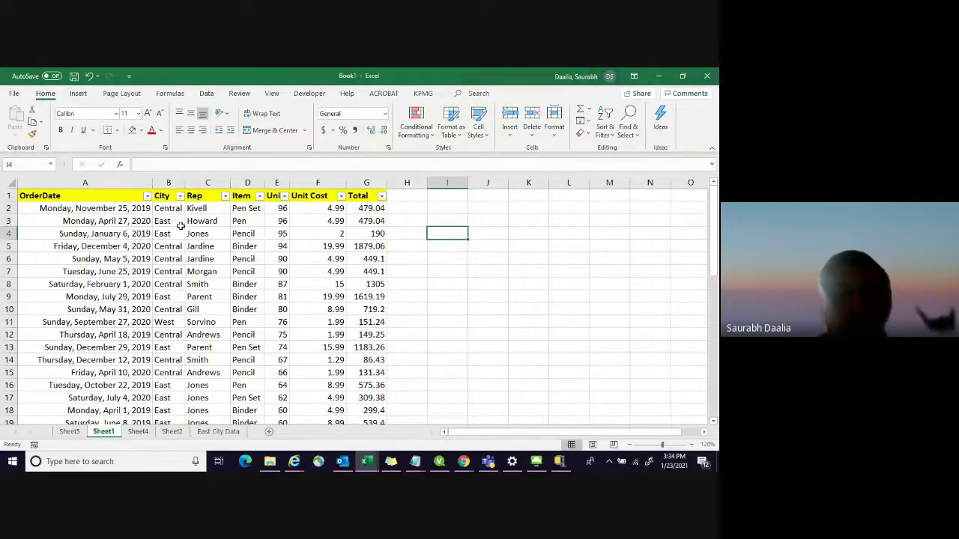
click(462, 258)
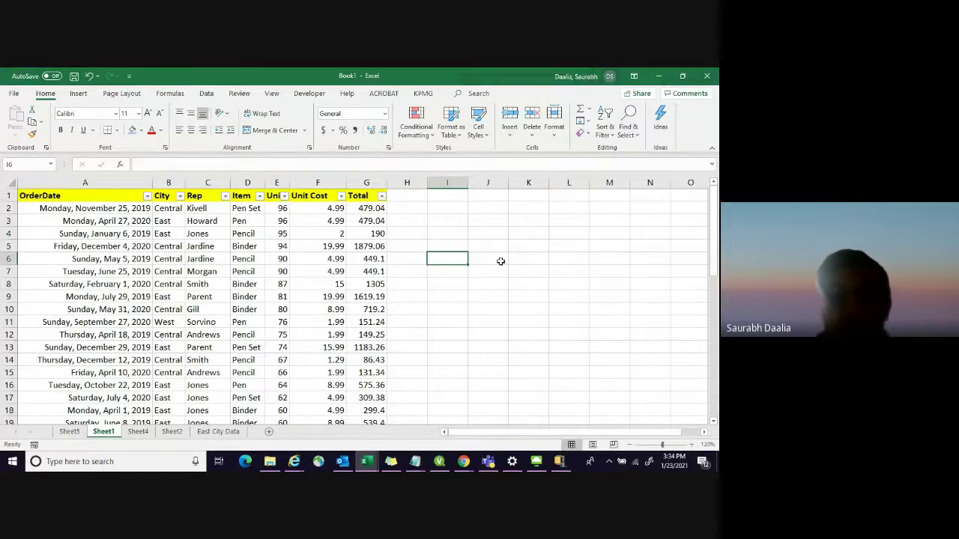
click(515, 260)
click(485, 236)
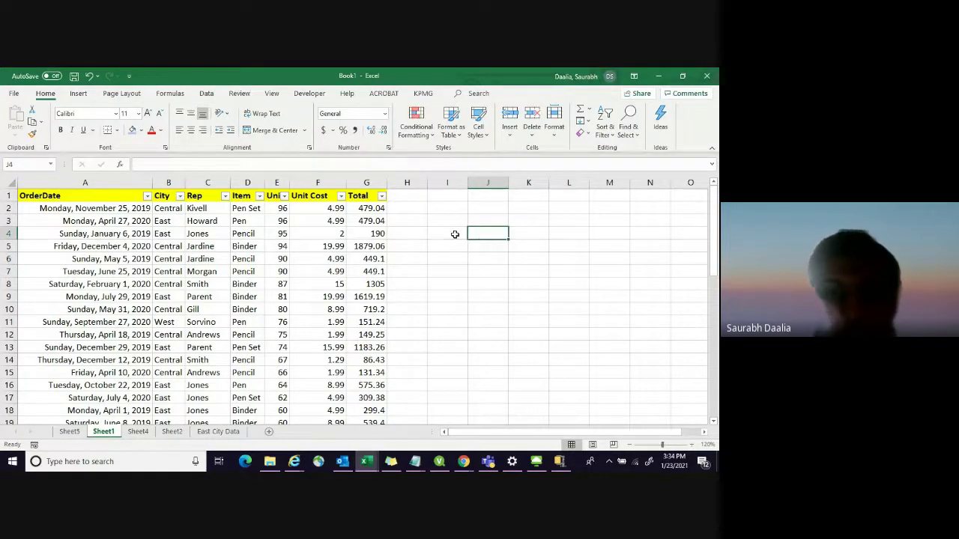
click(453, 233)
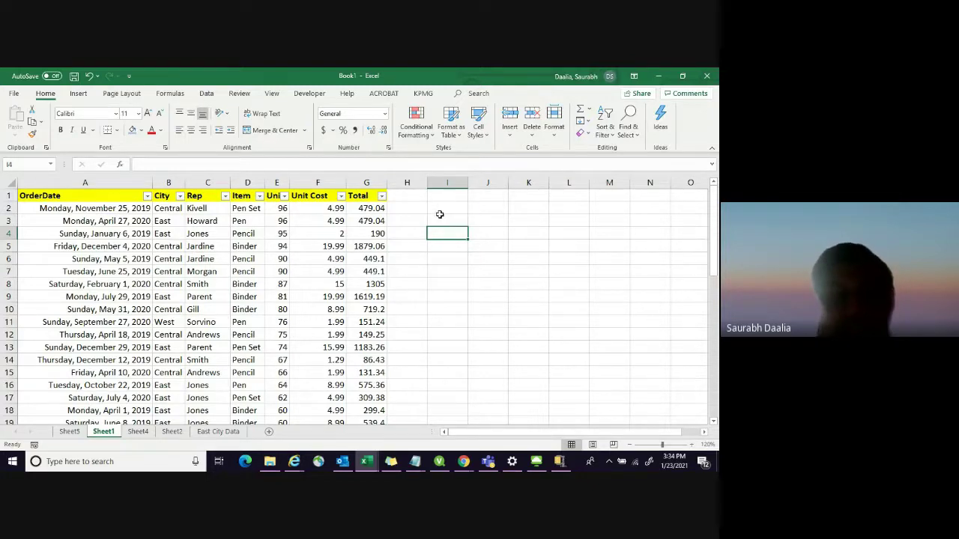
click(445, 218)
click(480, 219)
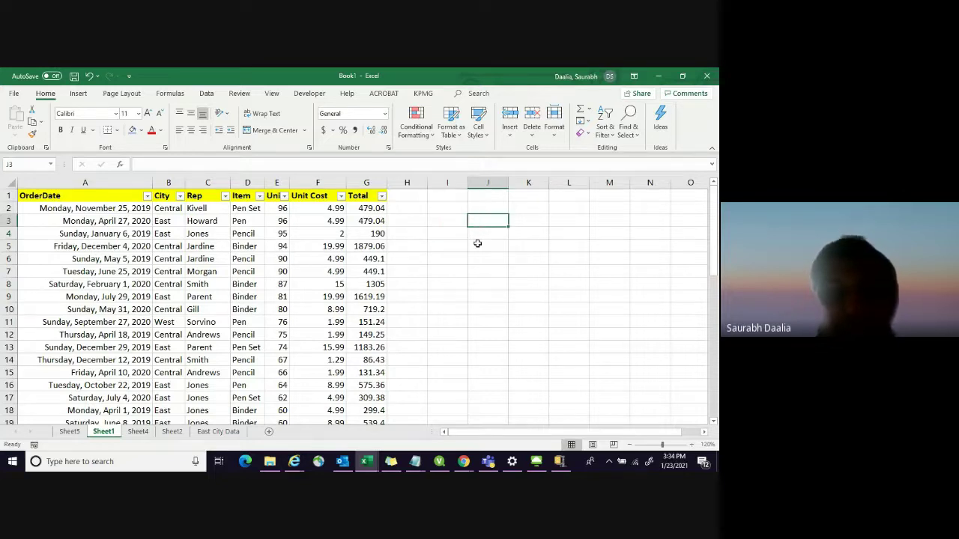
click(453, 245)
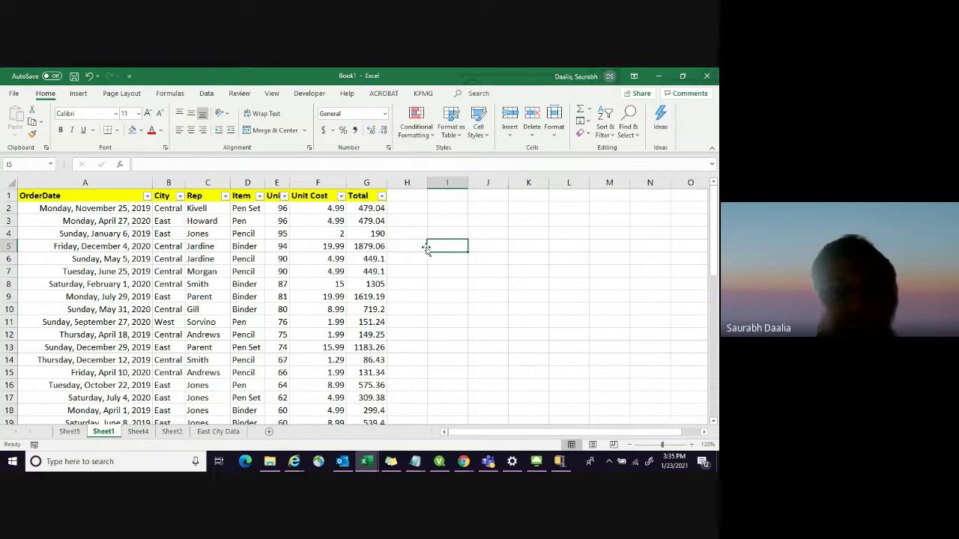
Examine the individual order amounts in the Total column, along with the OrderDate, City and Rep entries
click(372, 182)
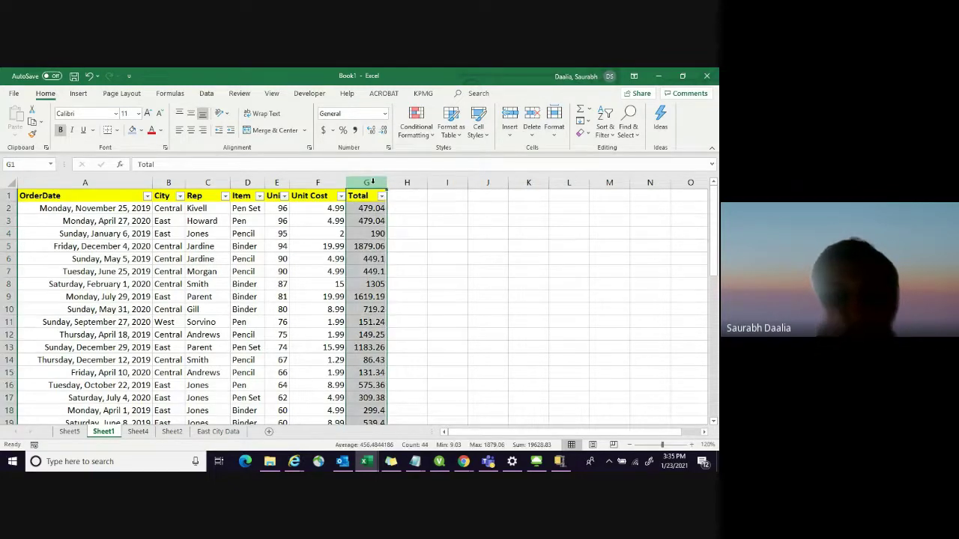
click(370, 213)
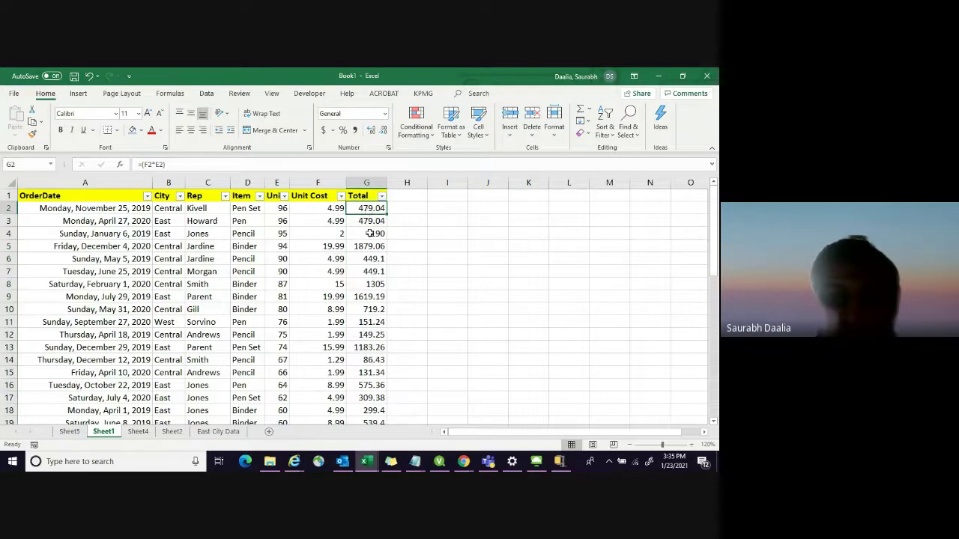
click(371, 234)
click(370, 247)
click(371, 259)
click(369, 272)
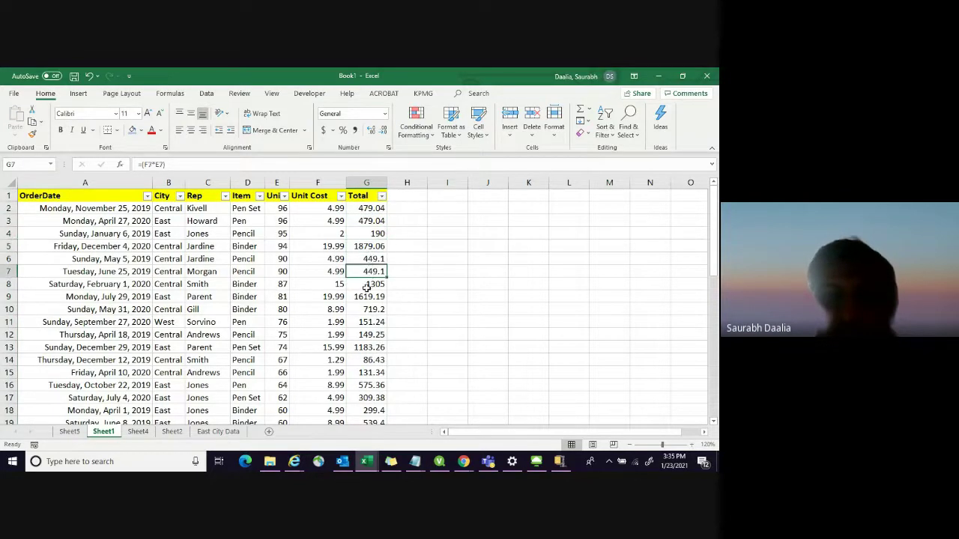
click(367, 286)
click(366, 323)
click(366, 347)
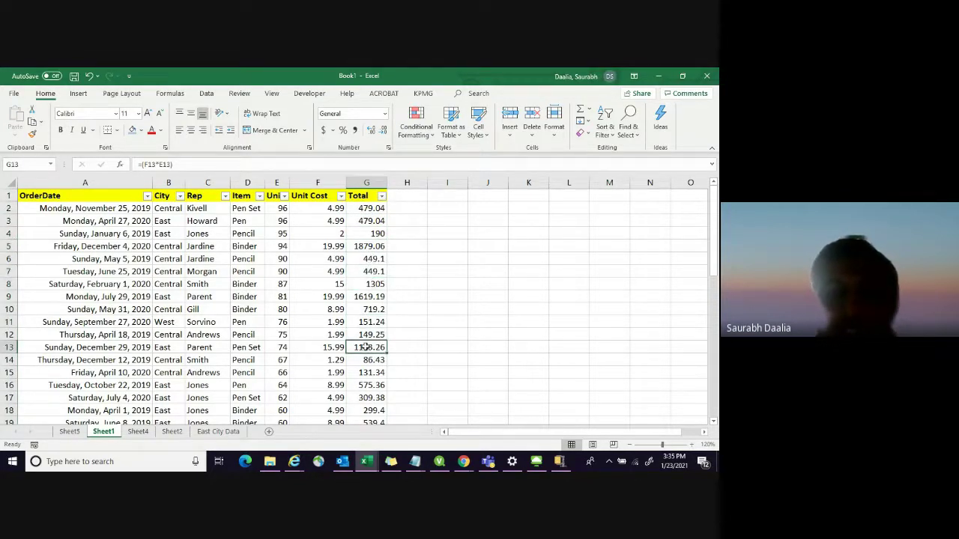
click(367, 309)
click(369, 285)
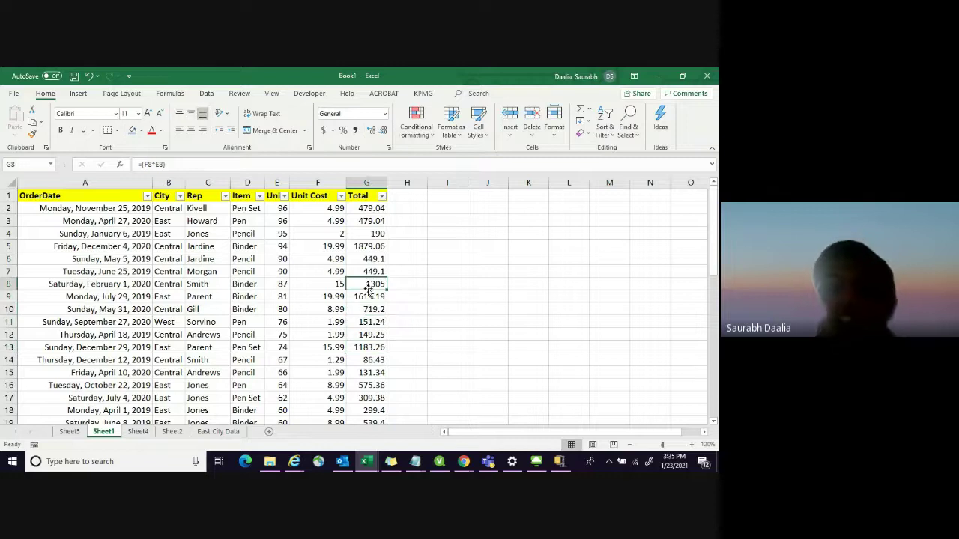
click(368, 310)
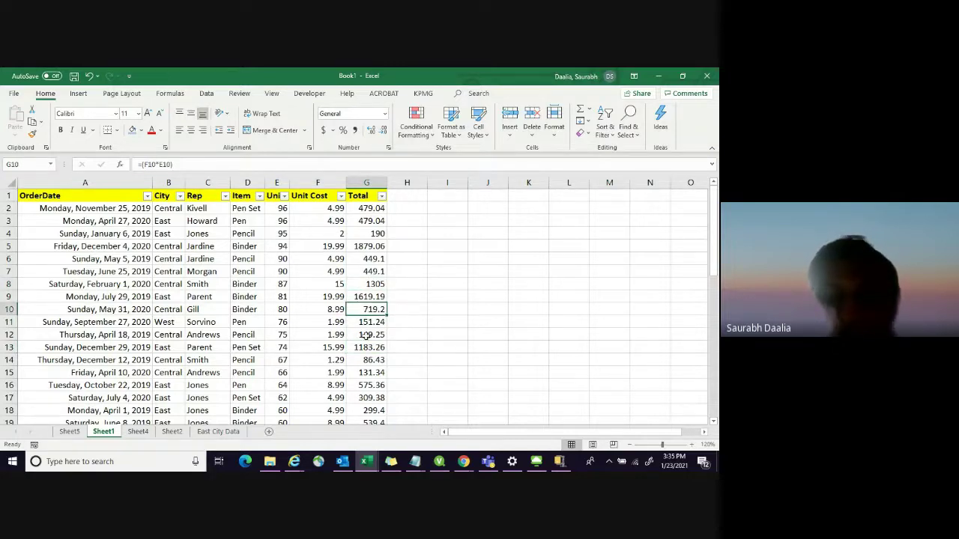
click(367, 346)
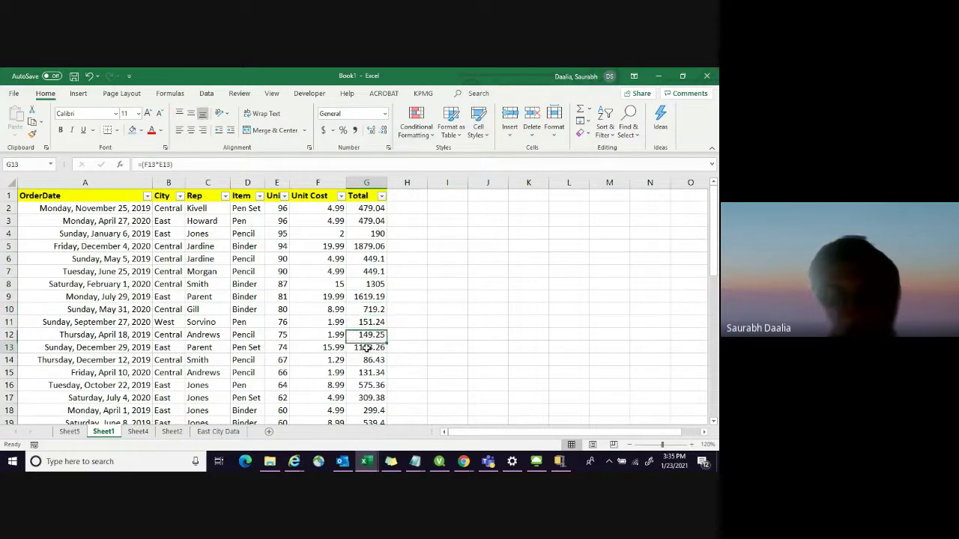
click(370, 297)
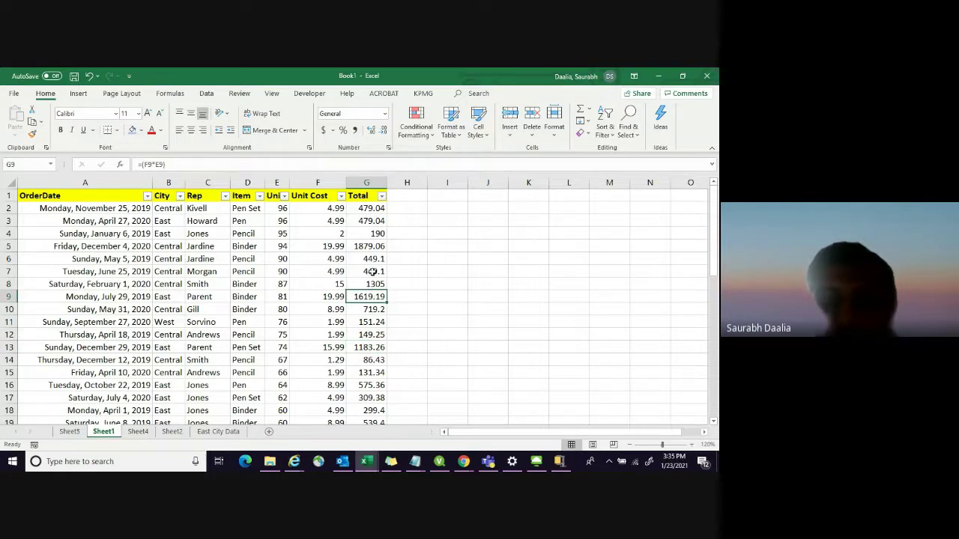
click(370, 258)
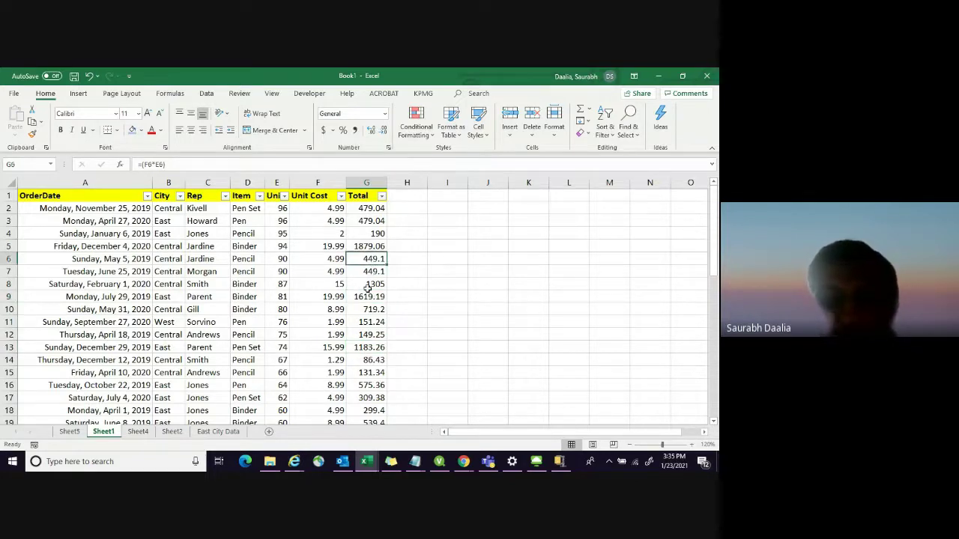
click(369, 285)
click(372, 271)
click(374, 246)
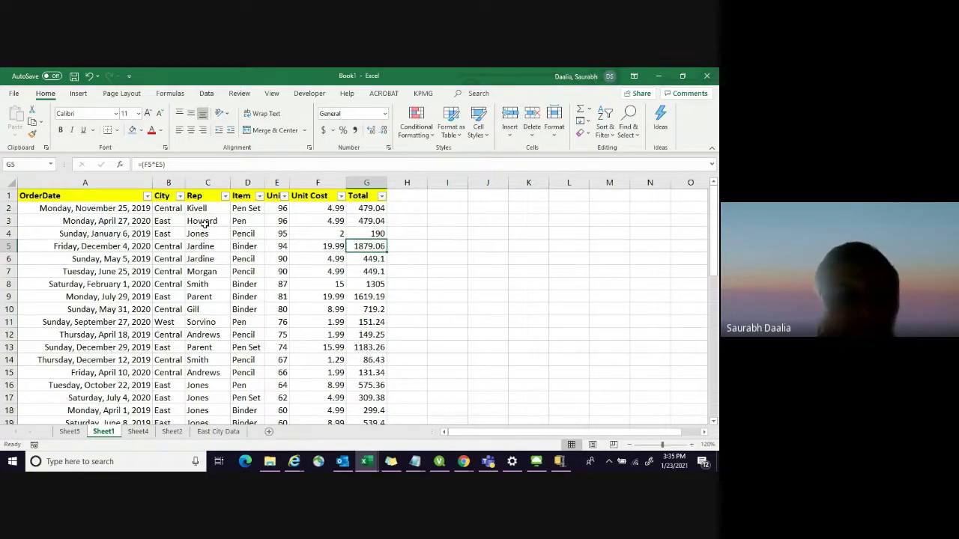
click(85, 182)
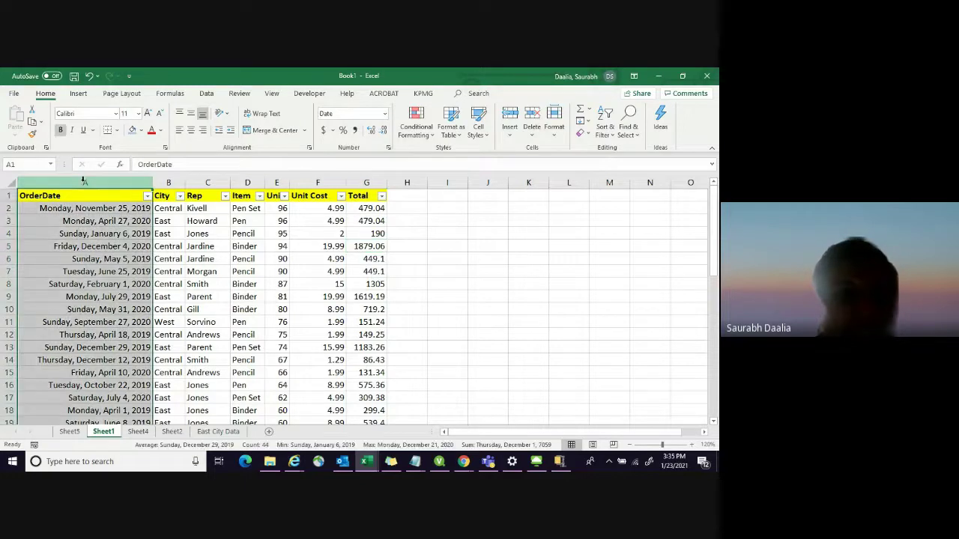
click(98, 219)
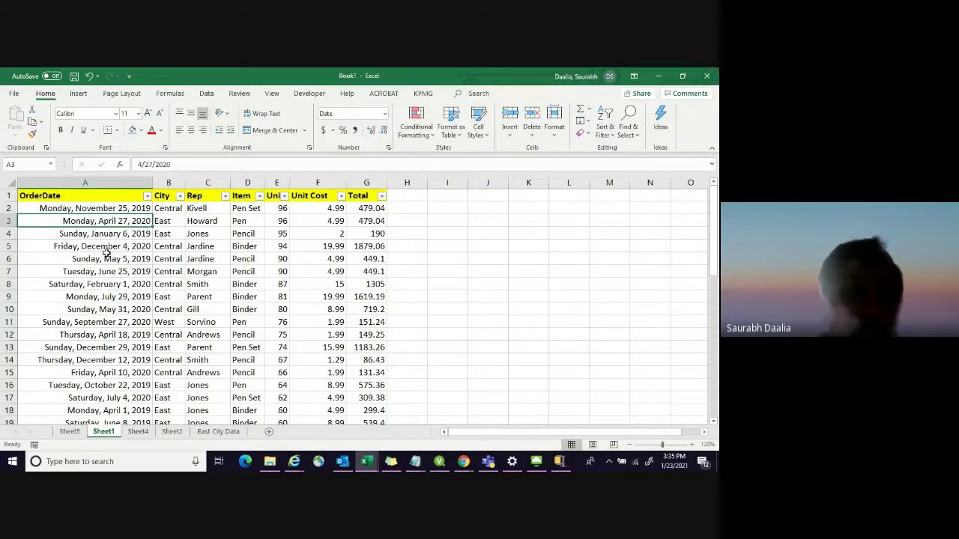
click(104, 252)
click(166, 244)
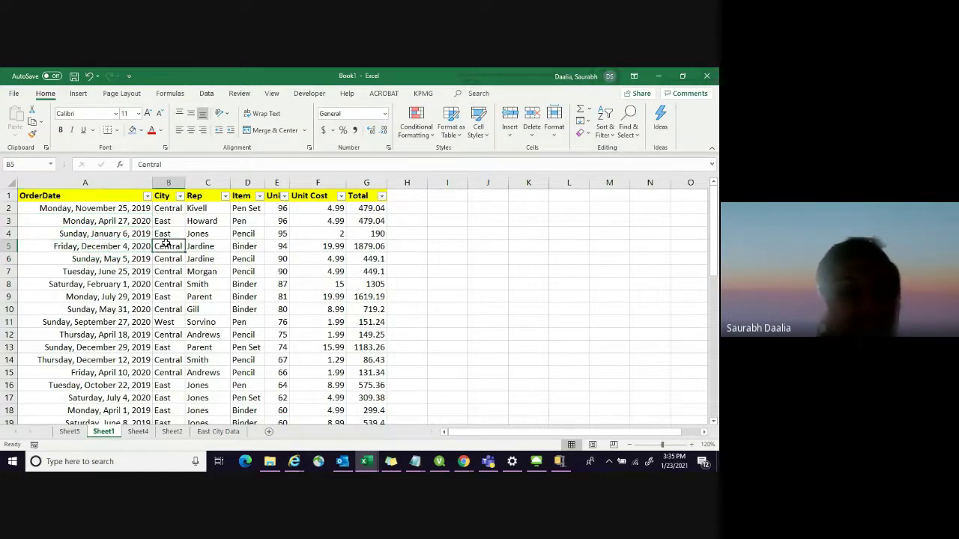
click(199, 247)
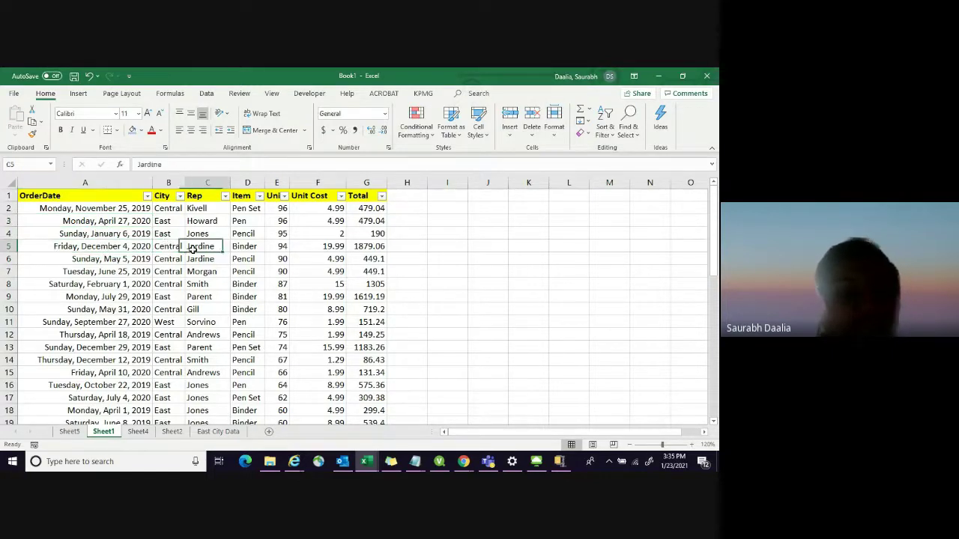
click(457, 260)
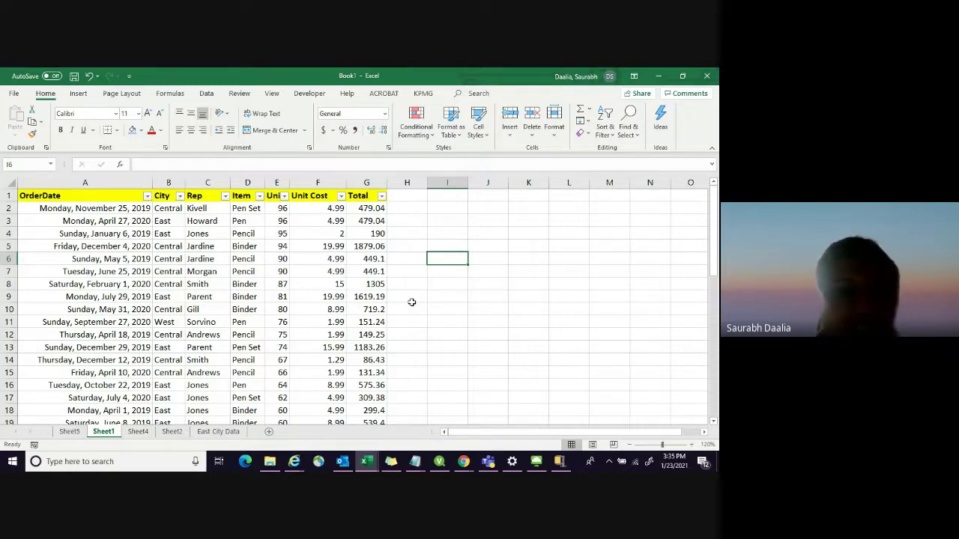
click(440, 287)
click(450, 245)
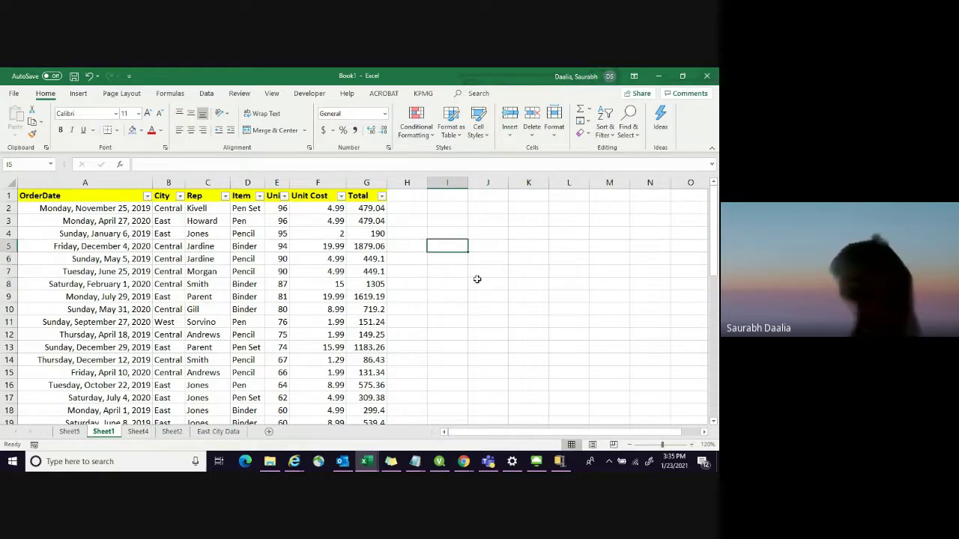
click(475, 275)
click(451, 255)
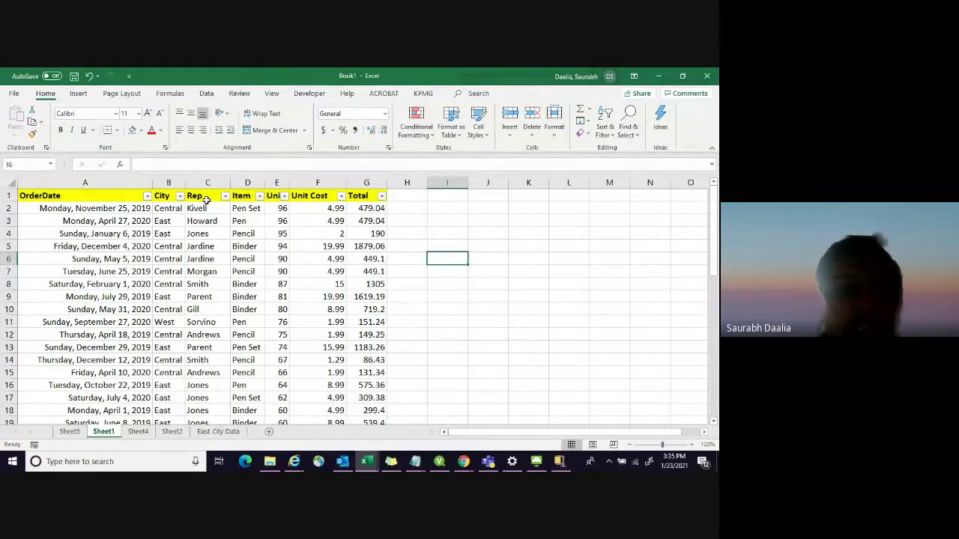
Dismiss the blocked-access notification covering the worksheet, leaving the Item column unfiltered
click(259, 196)
click(259, 196)
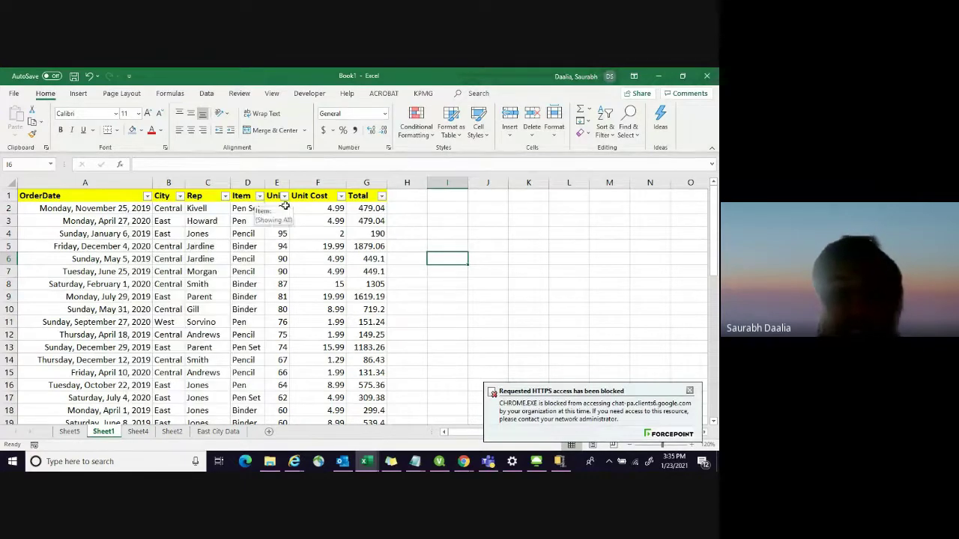
click(690, 392)
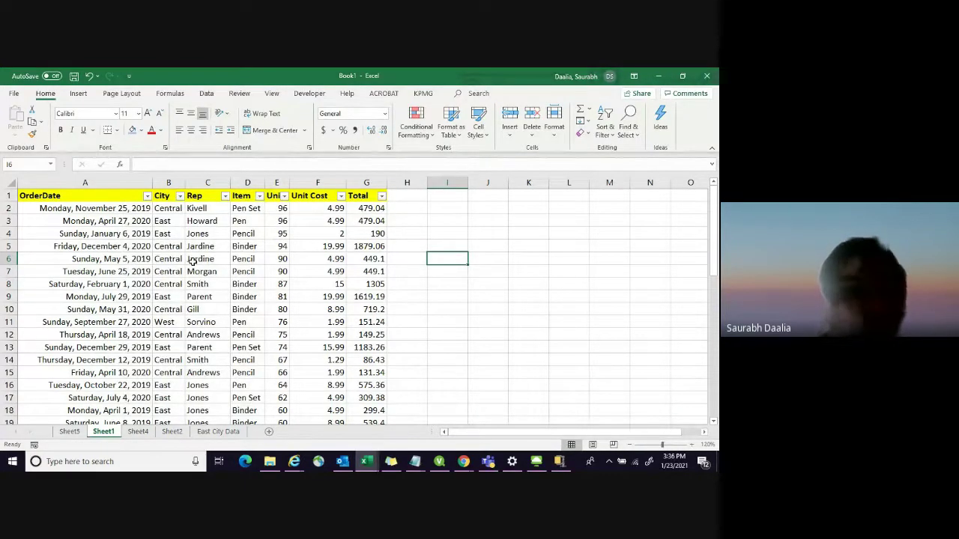
click(514, 270)
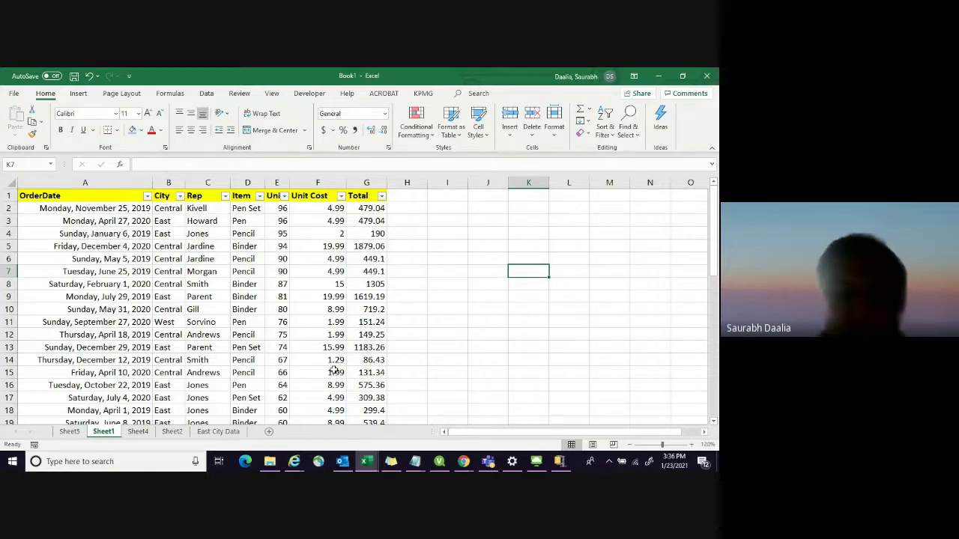
Insert a PivotChart based on columns A to G of Sheet1, placed on a new worksheet
click(69, 182)
drag(68, 182, 378, 182)
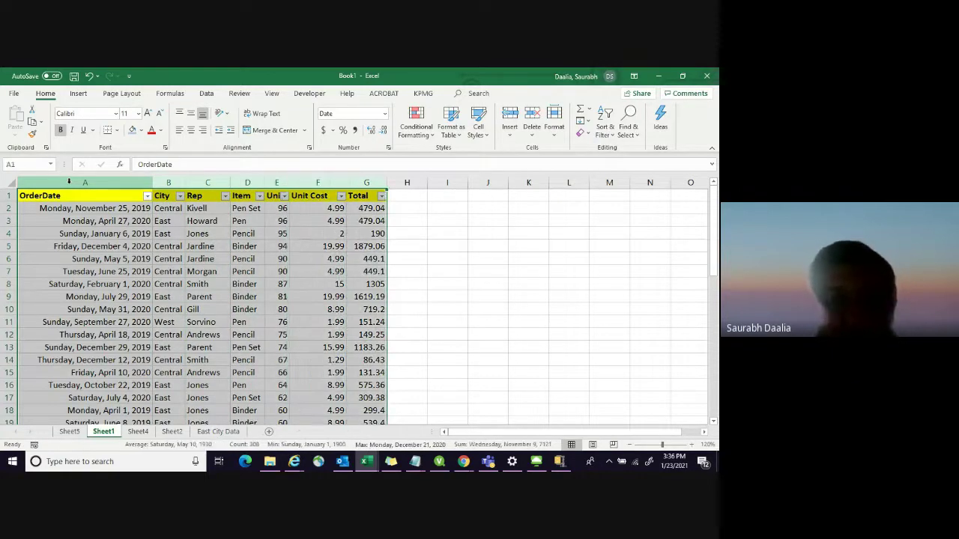
click(78, 93)
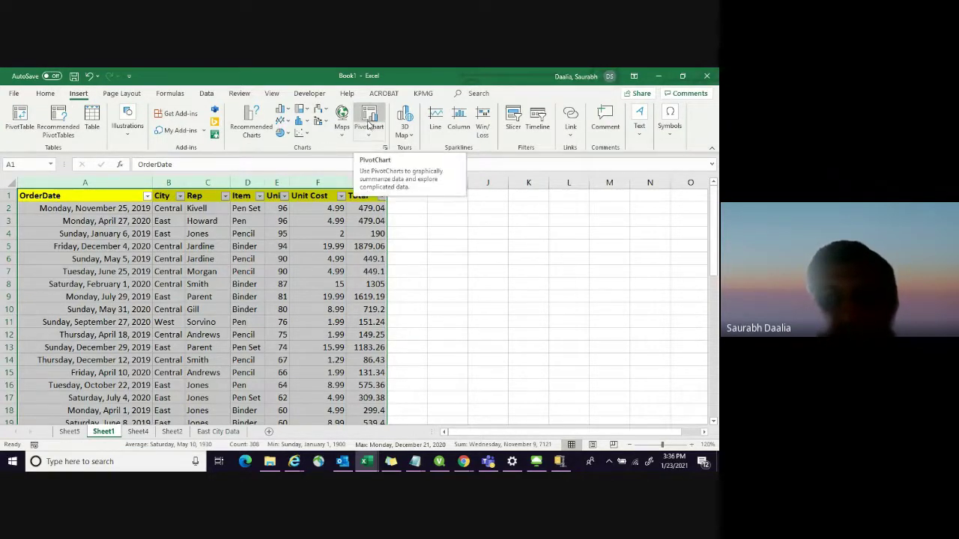
click(370, 133)
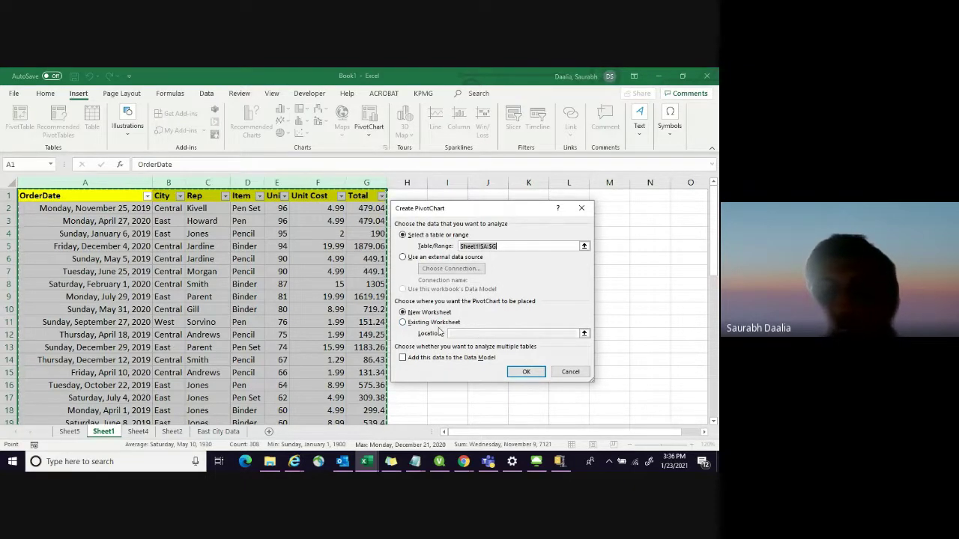
click(525, 373)
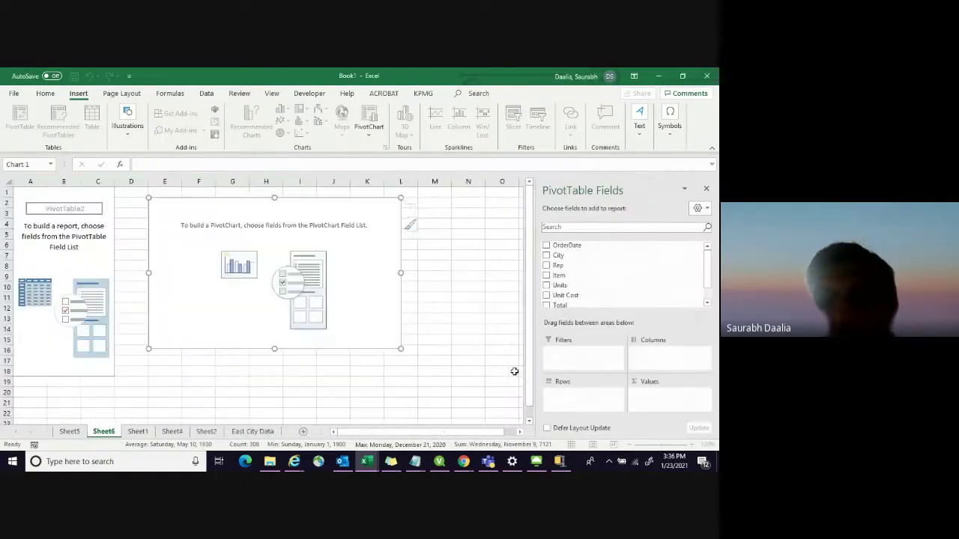
Rename the new PivotChart worksheet Sheet6 as Pivot
right_click(105, 438)
click(137, 318)
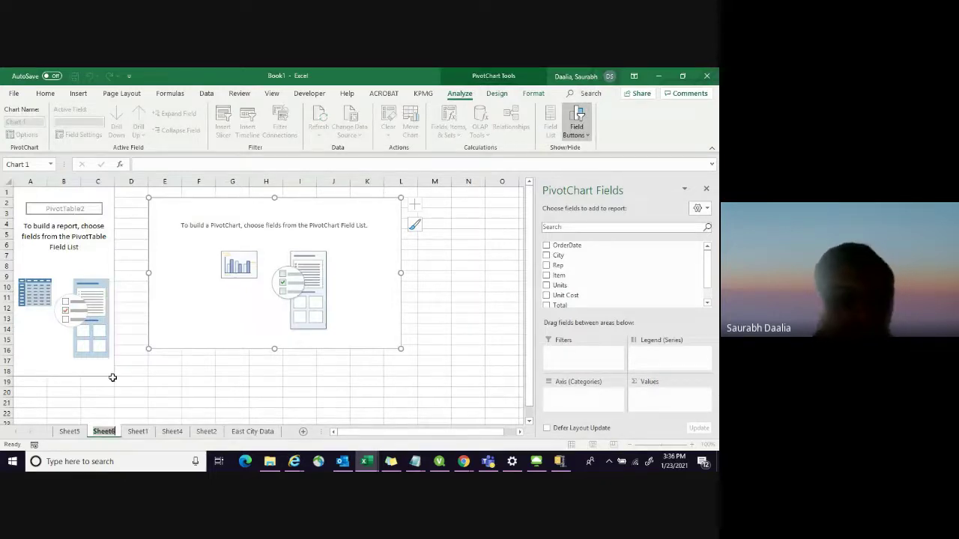
text(Pivot)
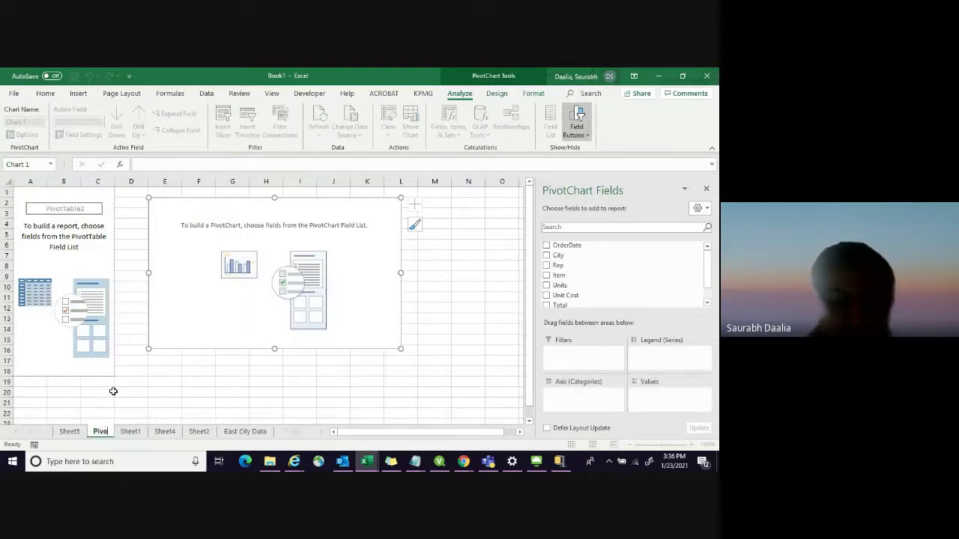
click(407, 349)
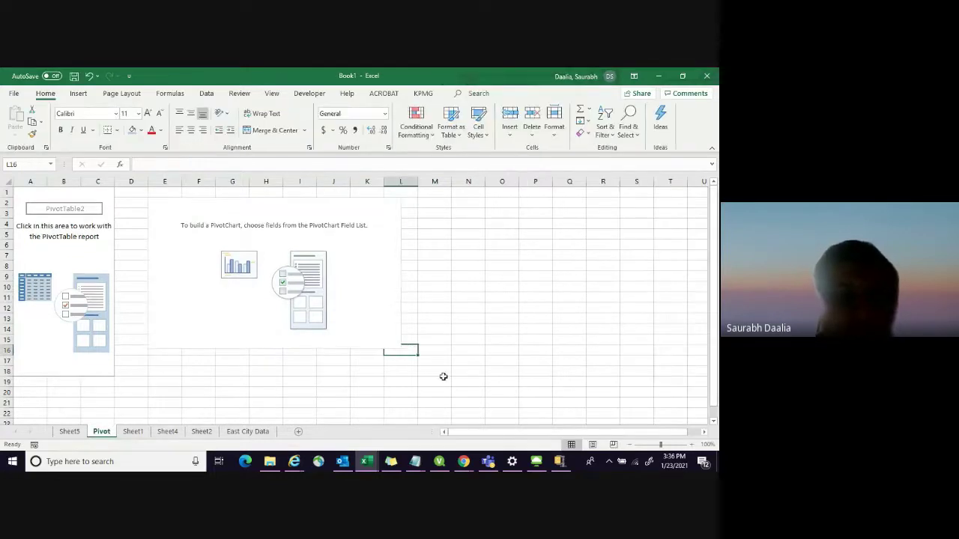
Build the pivot report with City as the row field and the sum of Total as the values
click(81, 306)
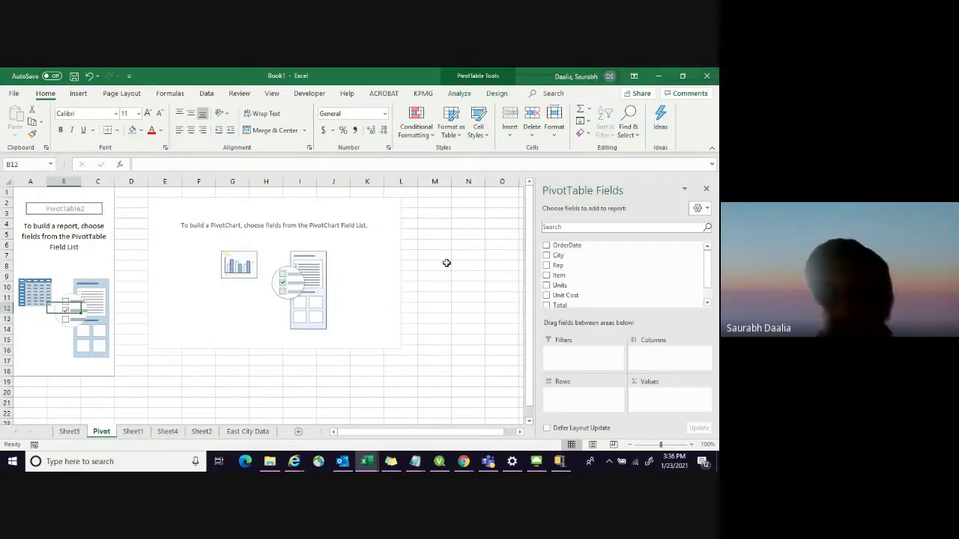
scroll(582, 274, down, 1)
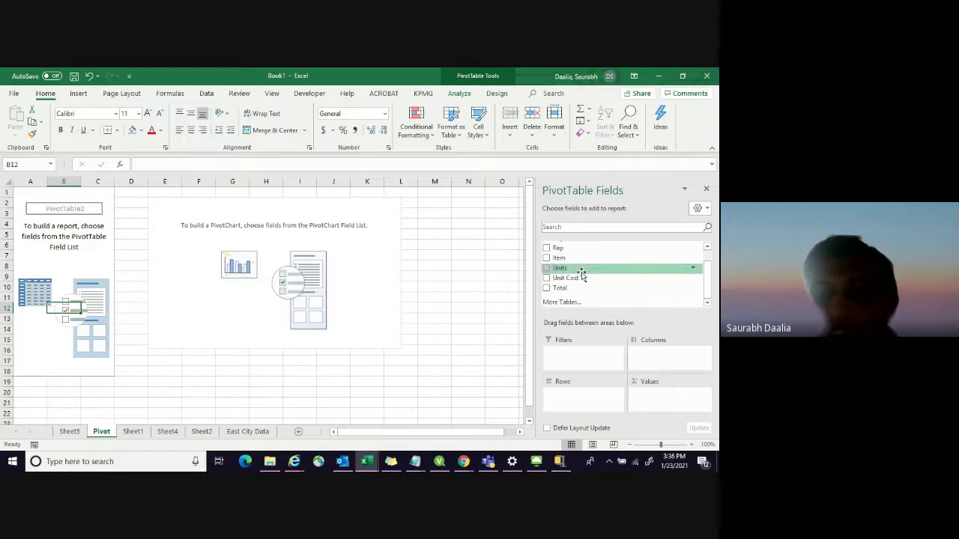
scroll(583, 275, up, 1)
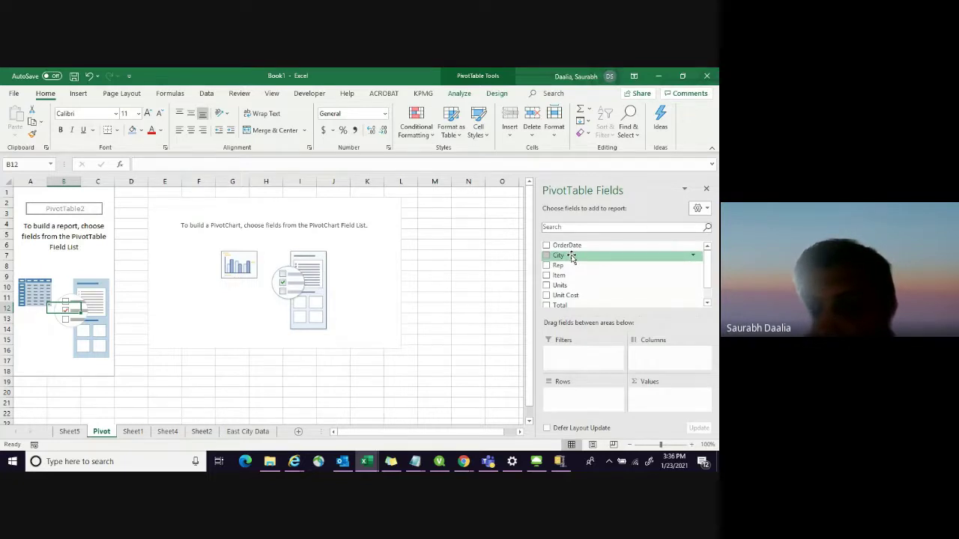
drag(571, 257, 576, 398)
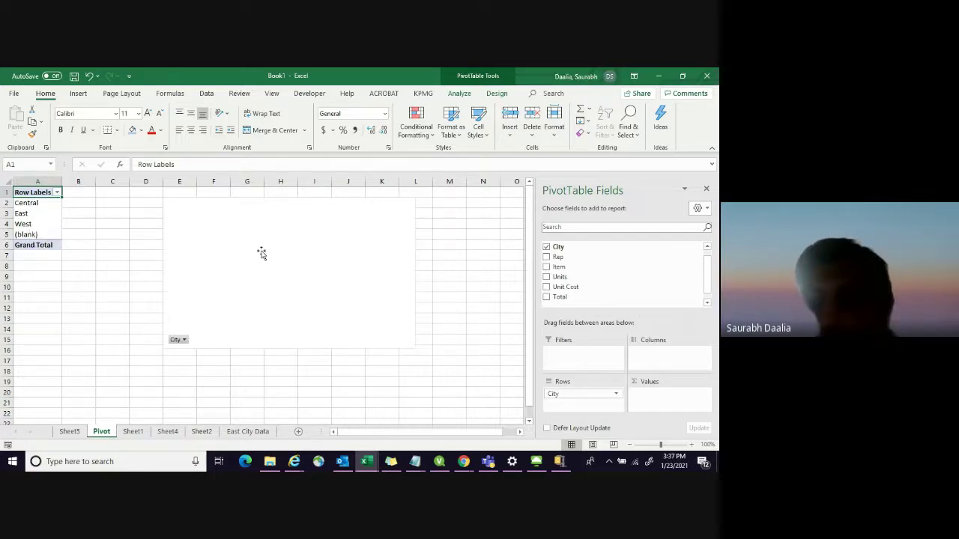
scroll(566, 279, down, 1)
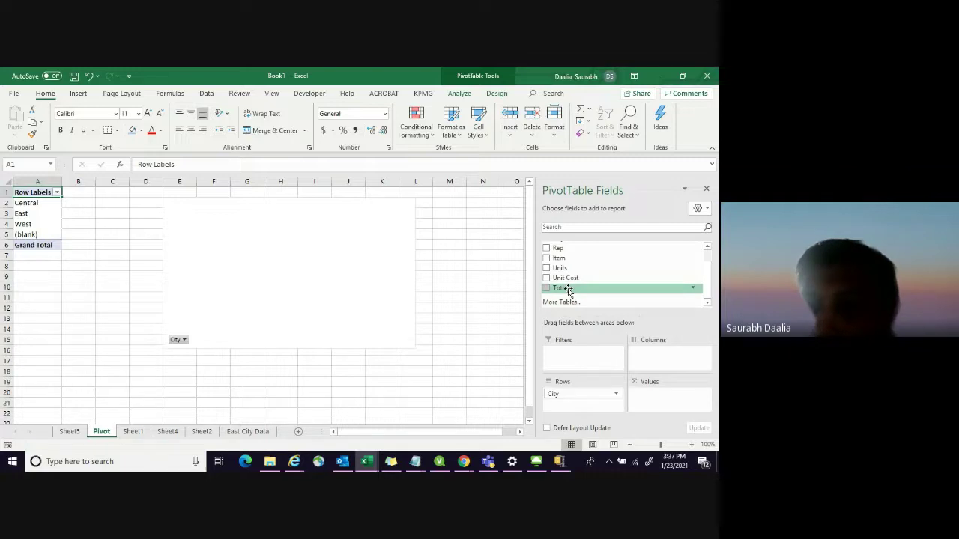
mouse_move(568, 291)
mouse_down()
mouse_move(625, 338)
mouse_move(655, 383)
mouse_move(652, 397)
mouse_up()
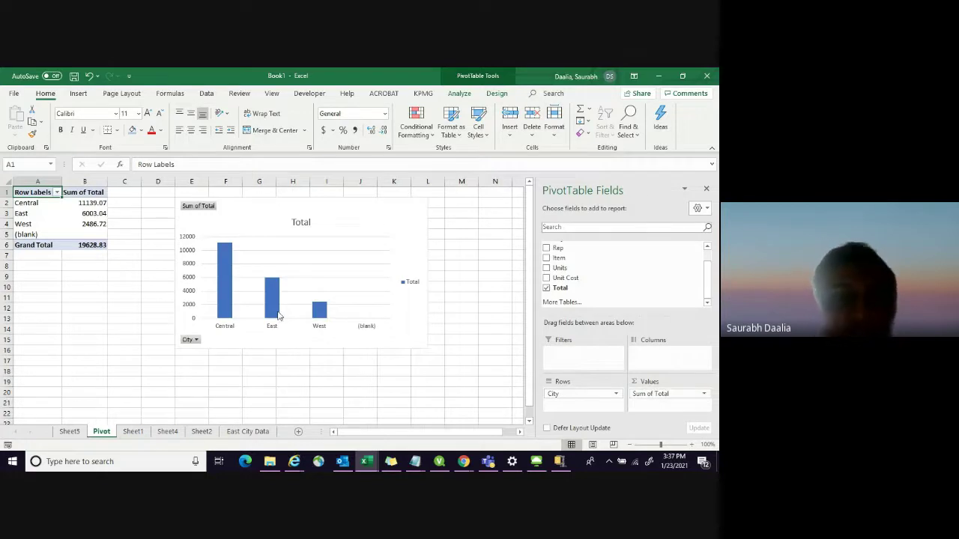
Examine the per-city totals in the pivot table and chart alongside the source order data on Sheet1
click(102, 275)
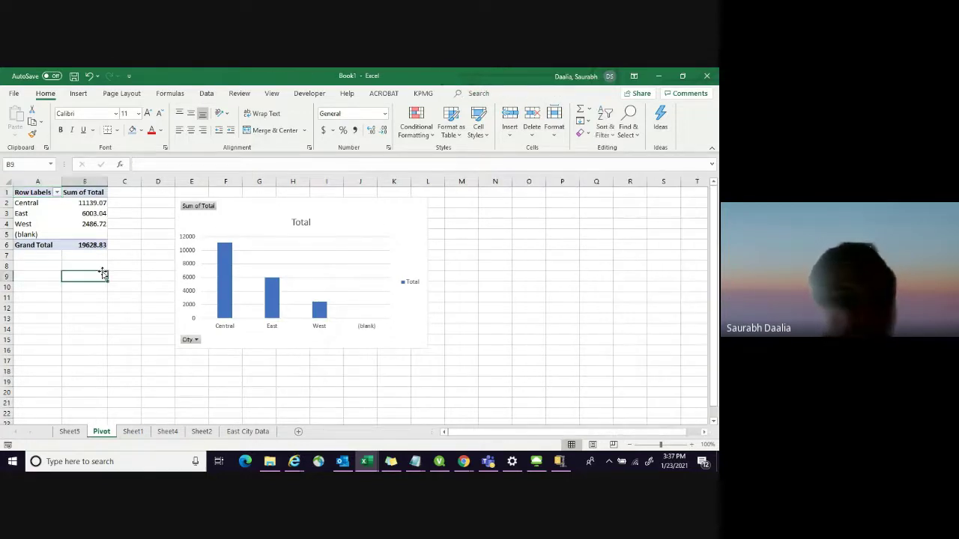
click(69, 432)
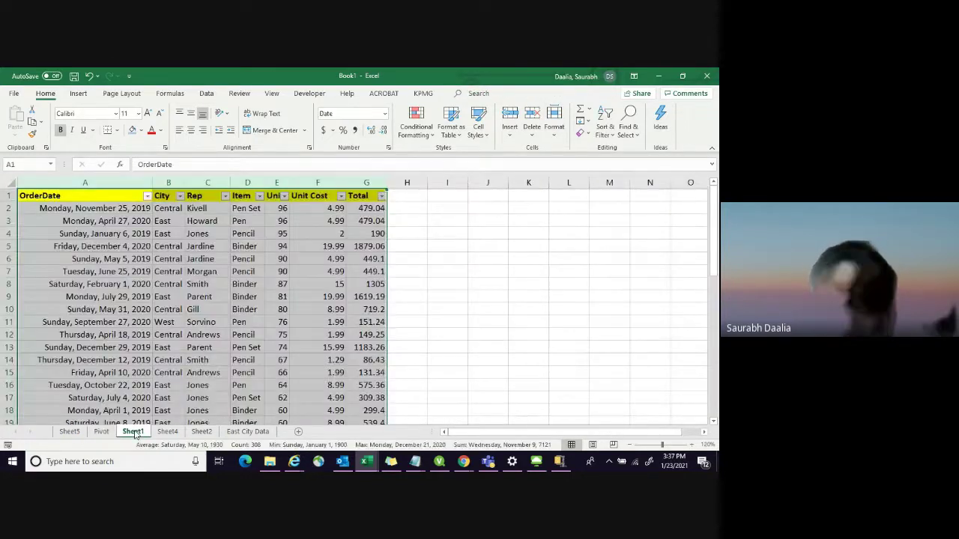
click(104, 433)
click(136, 268)
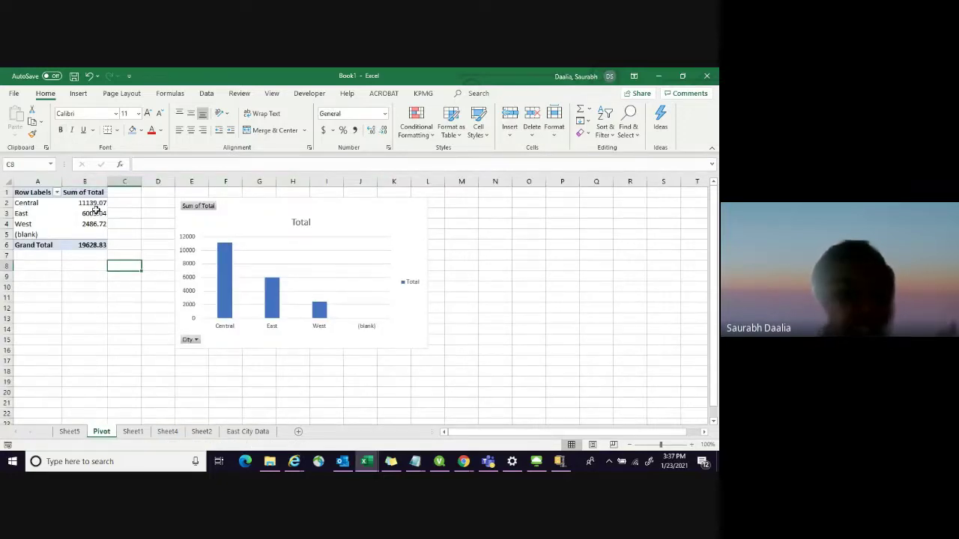
mouse_move(96, 210)
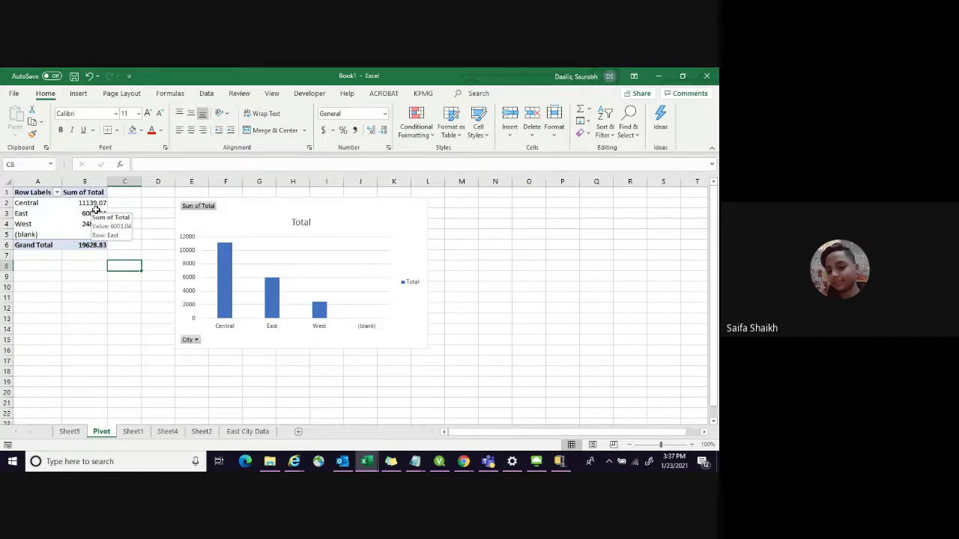
click(252, 223)
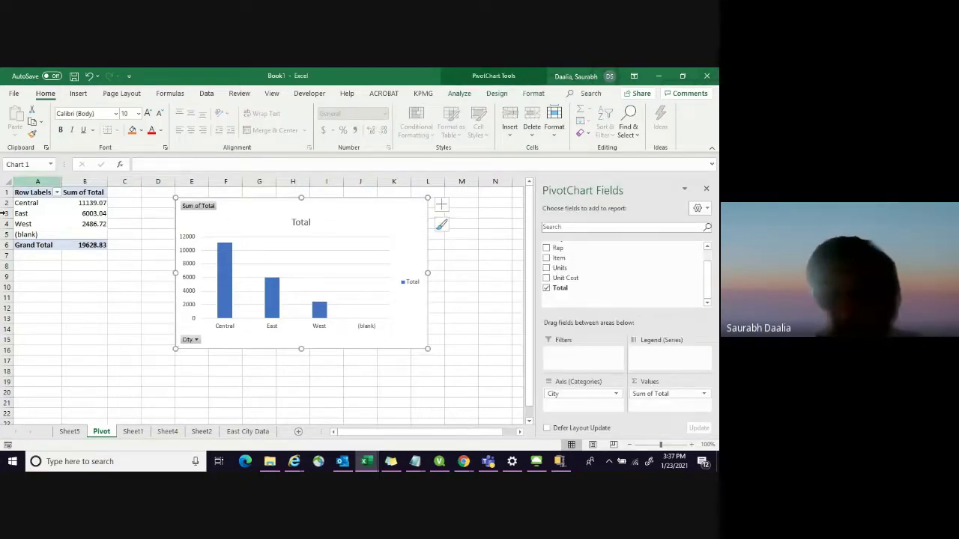
scroll(569, 261, up, 1)
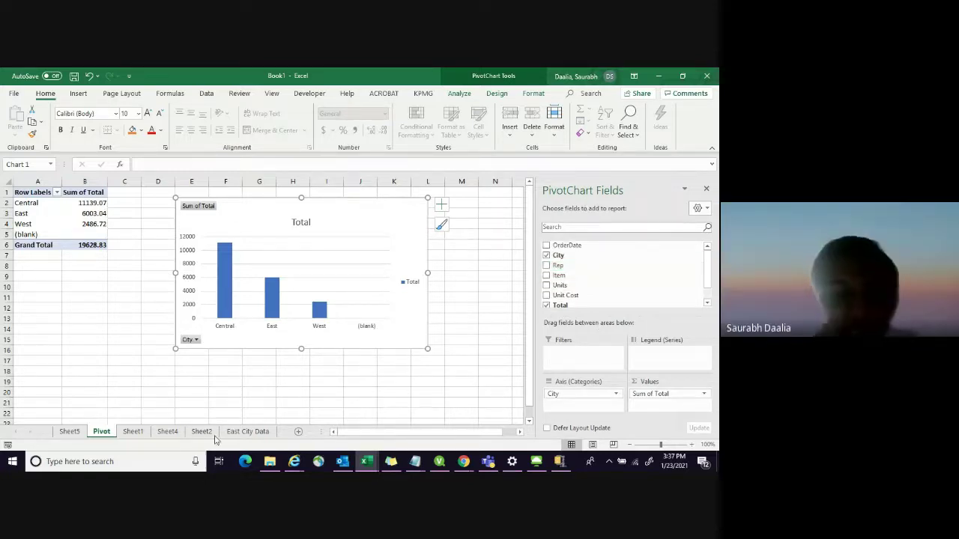
Insert another PivotChart from columns A to G of the Sheet1 order data, placed on a new worksheet
click(130, 434)
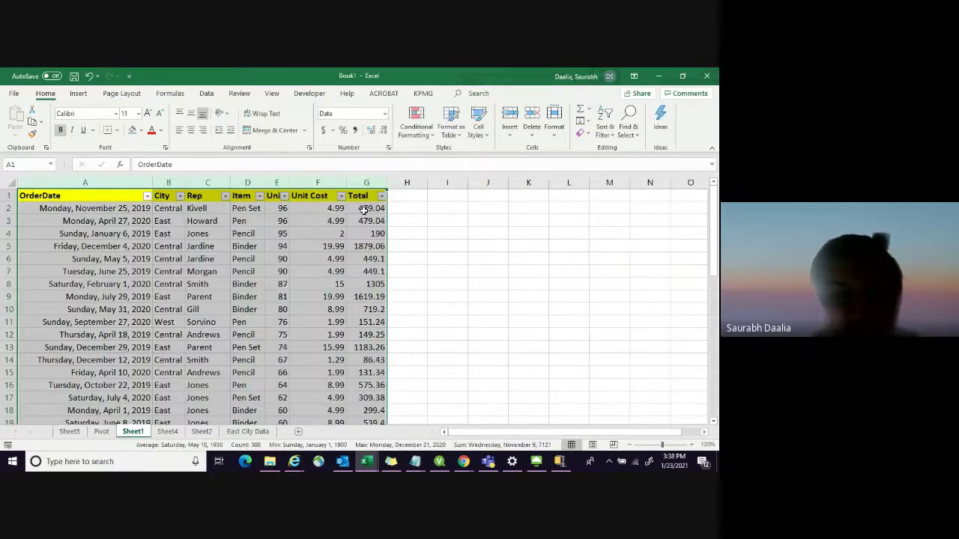
click(456, 261)
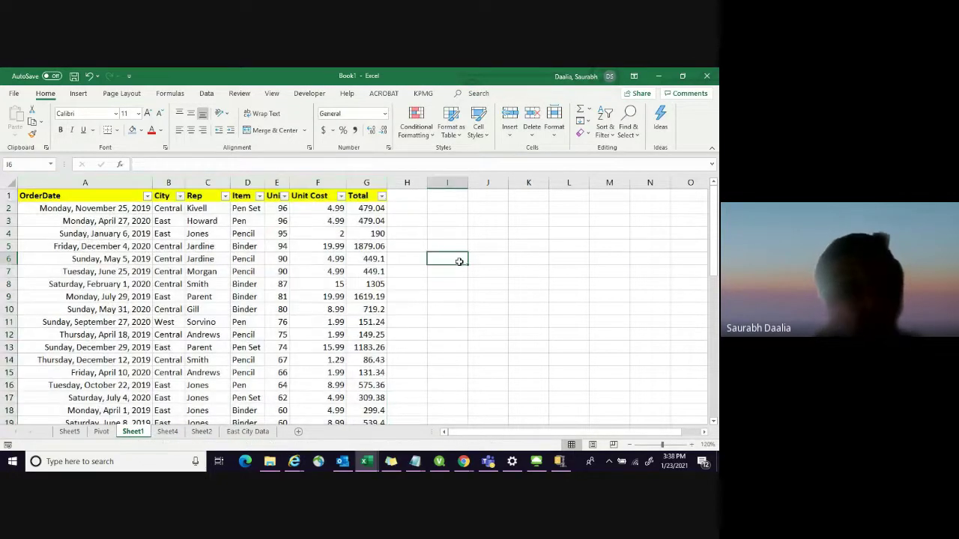
click(85, 182)
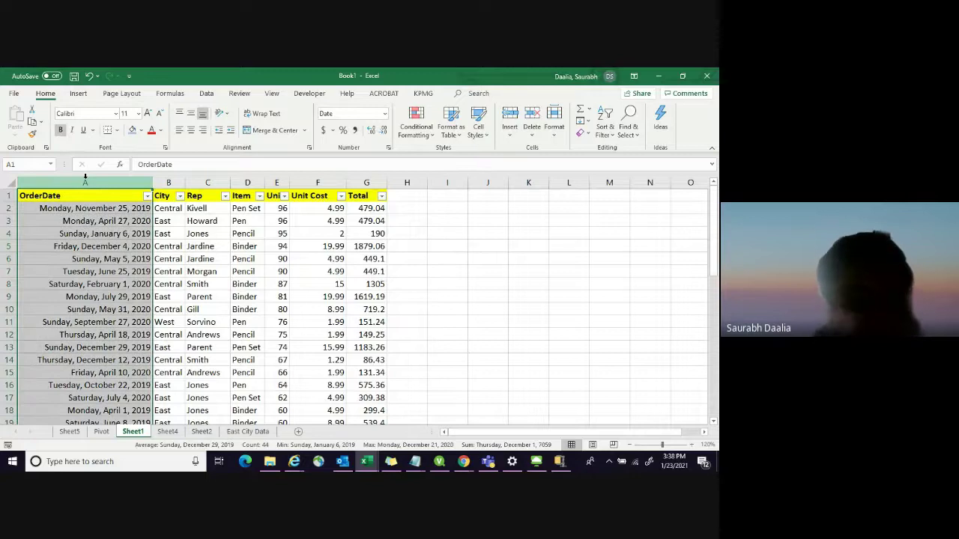
key(shift+Right)
key(shift+Right)
key(shift+Right)
key(shift+Right)
key(shift+Right)
key(shift+Right)
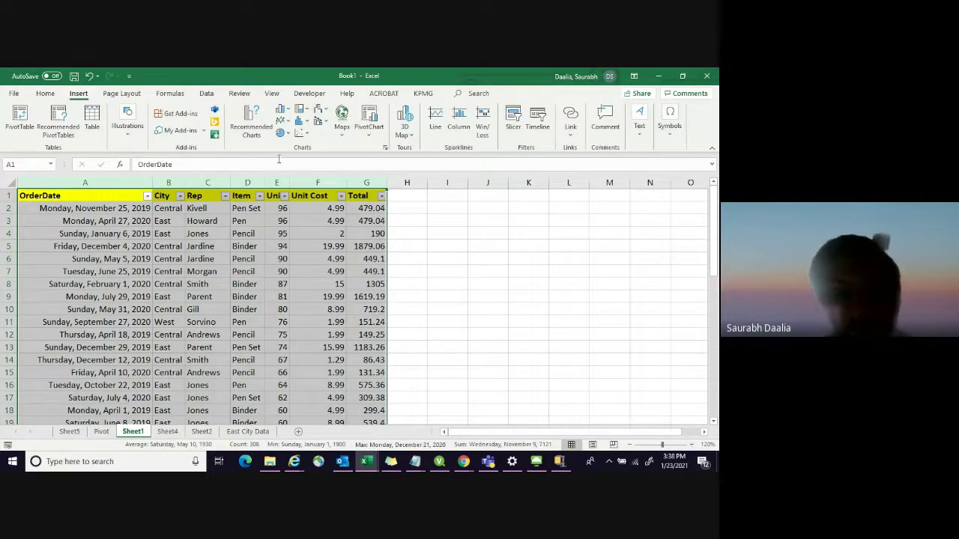
click(379, 117)
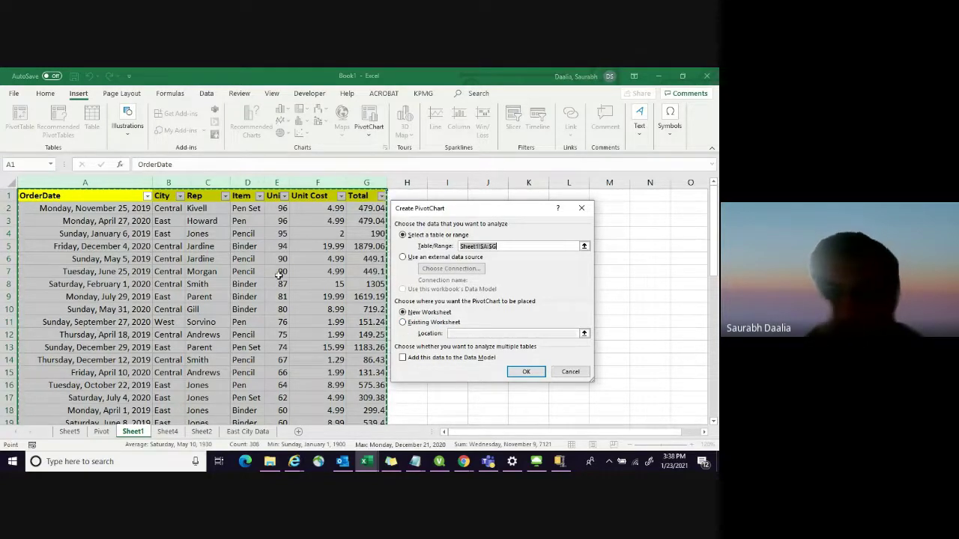
click(527, 371)
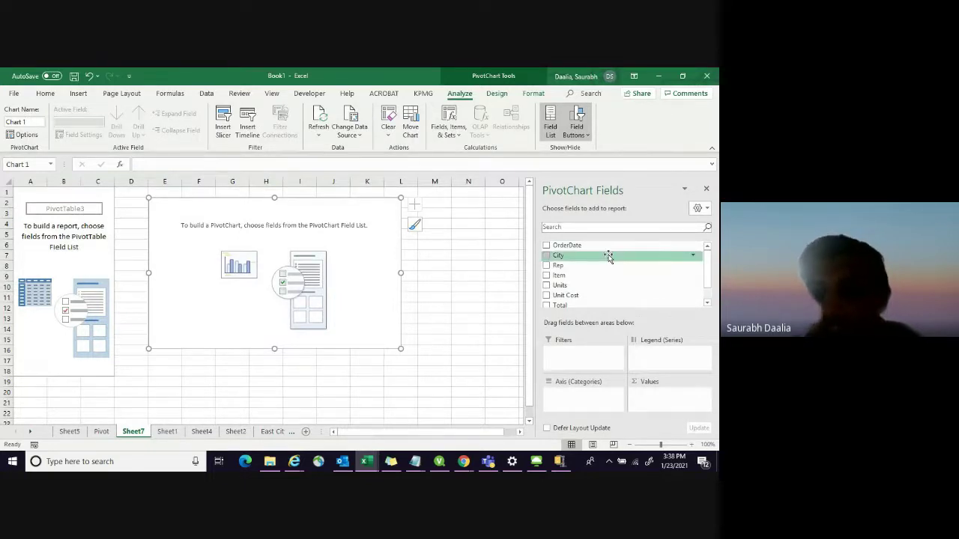
Chart the sum of Total with Item as the axis category, and move the chart slightly away from the pivot table
scroll(708, 262, down, 2)
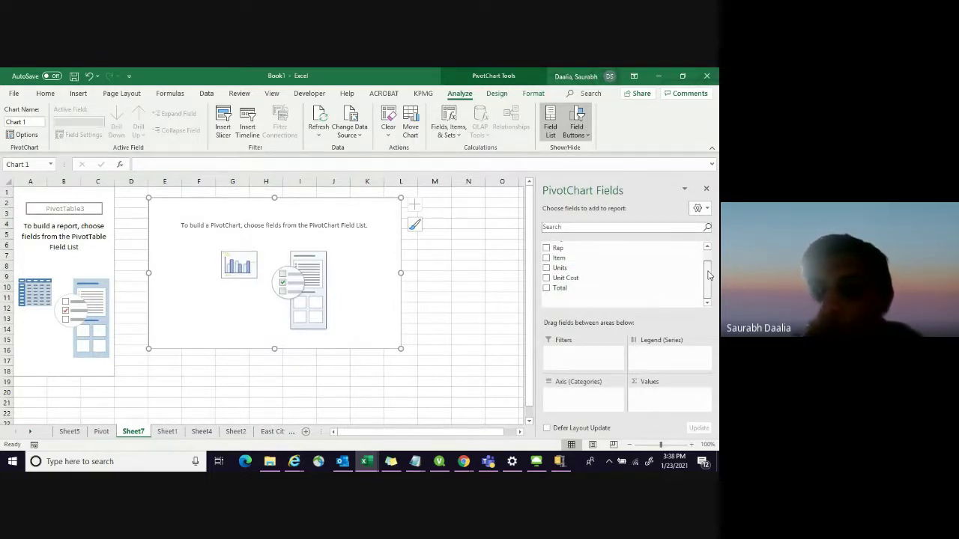
scroll(707, 262, up, 2)
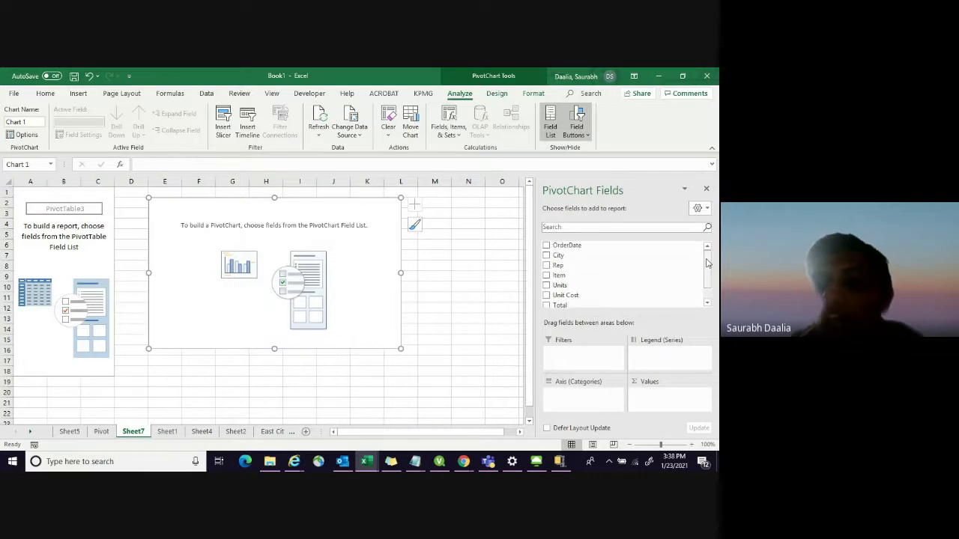
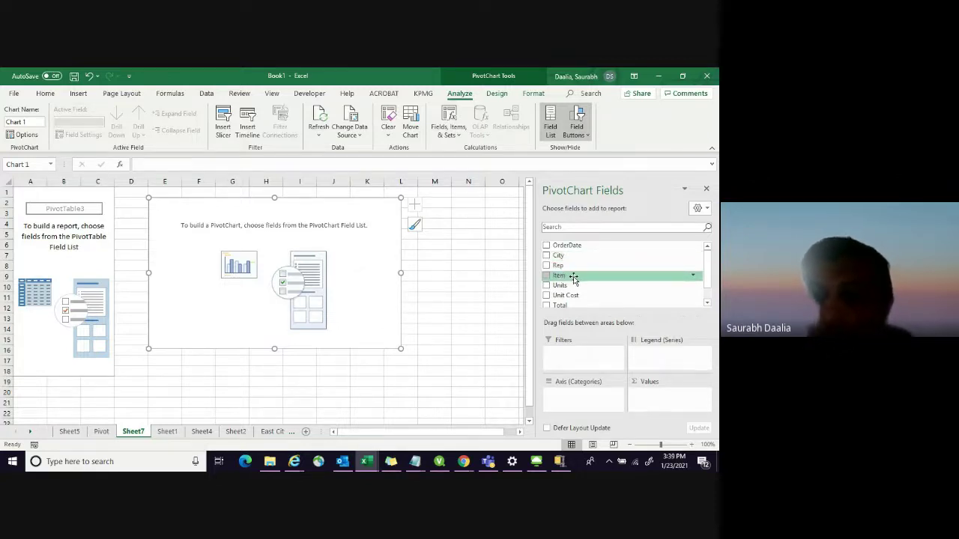
drag(573, 278, 575, 406)
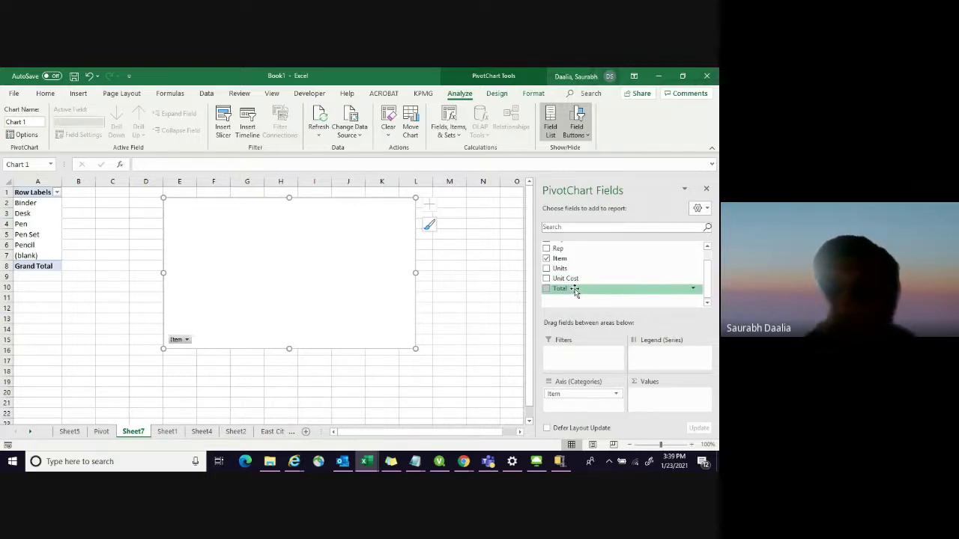
drag(575, 291, 654, 397)
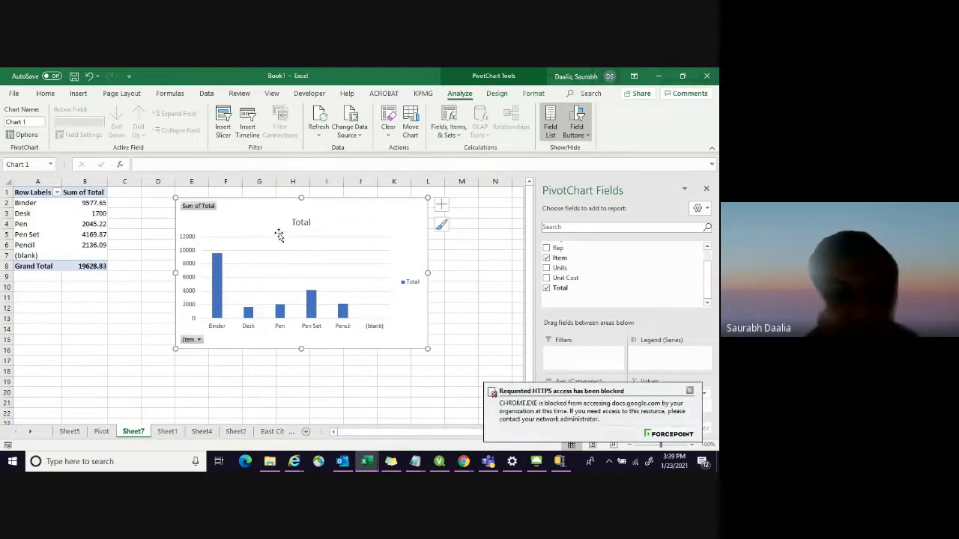
click(689, 391)
drag(270, 234, 283, 236)
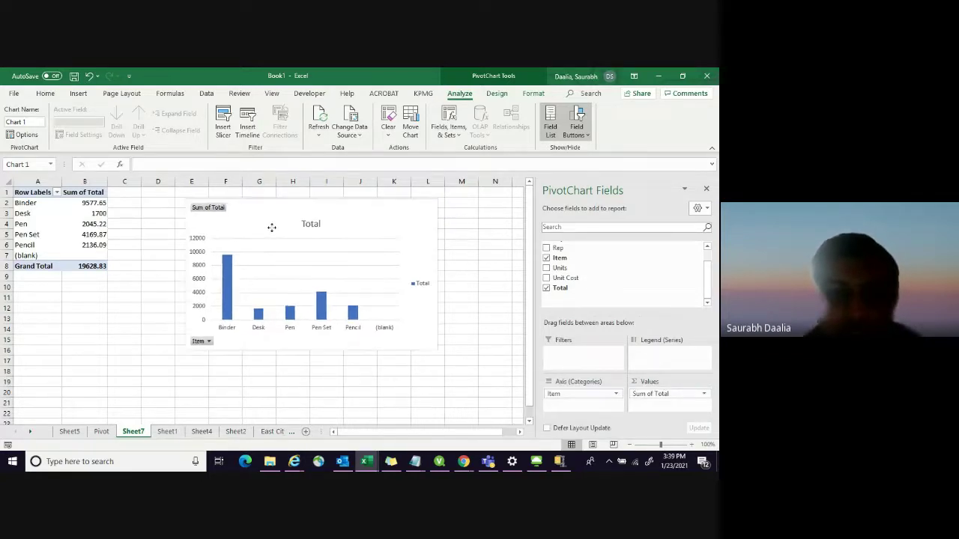
Sort the pivot table's Item labels in descending order by Sum of Total
click(31, 182)
click(91, 194)
click(57, 192)
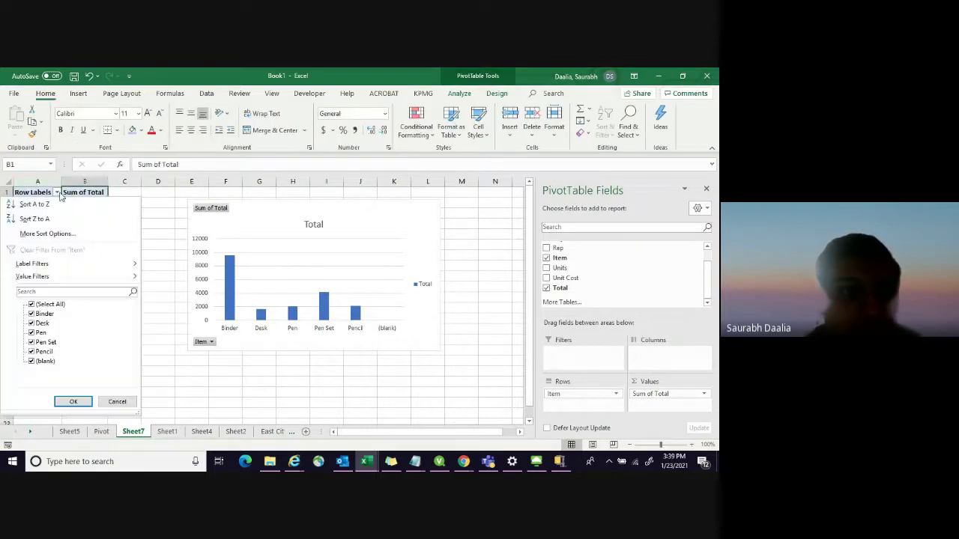
click(42, 235)
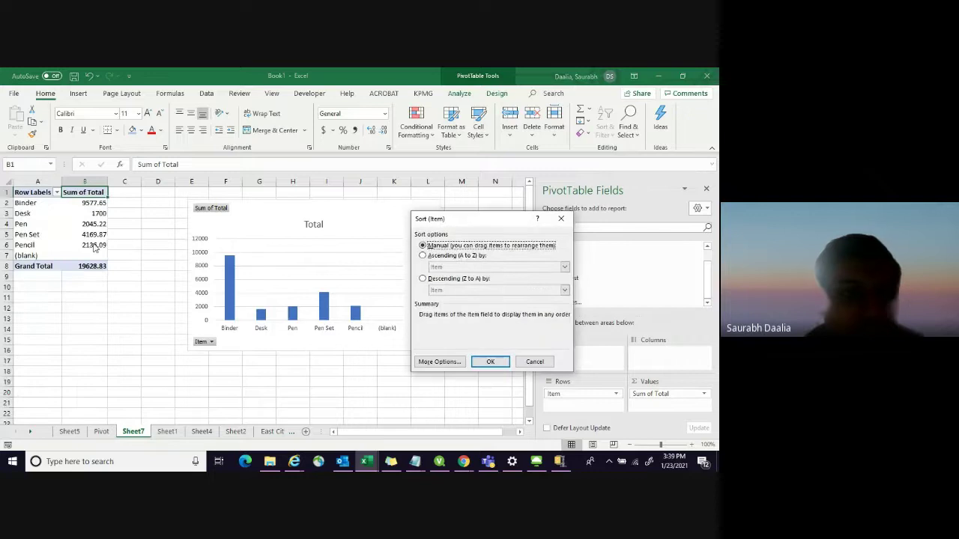
click(422, 279)
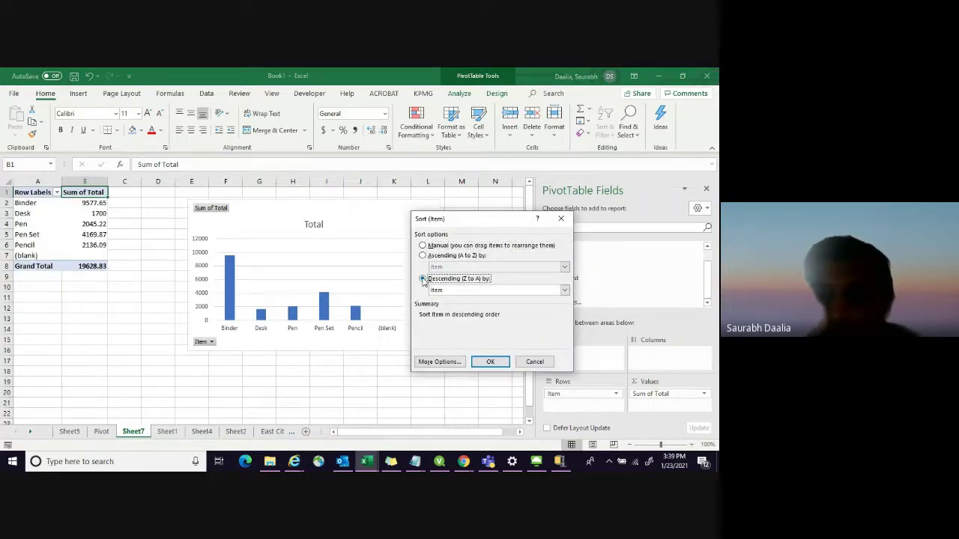
click(565, 290)
click(470, 313)
click(492, 362)
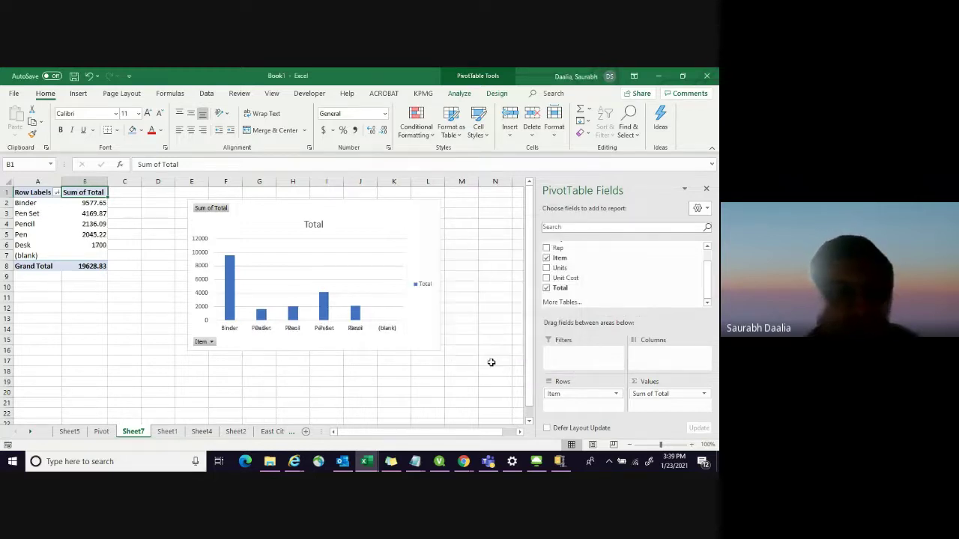
click(136, 266)
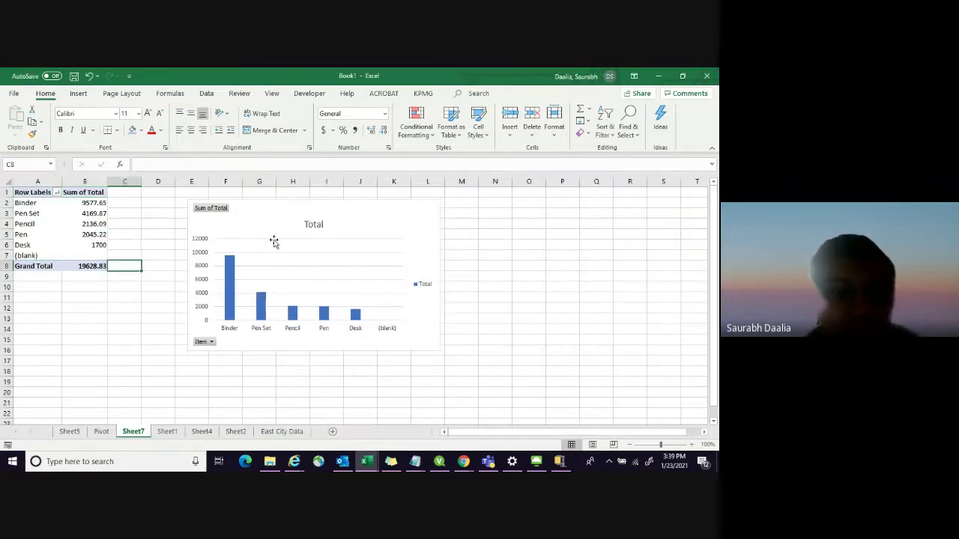
Review the sorted Item chart and return to the order data on Sheet1
click(264, 221)
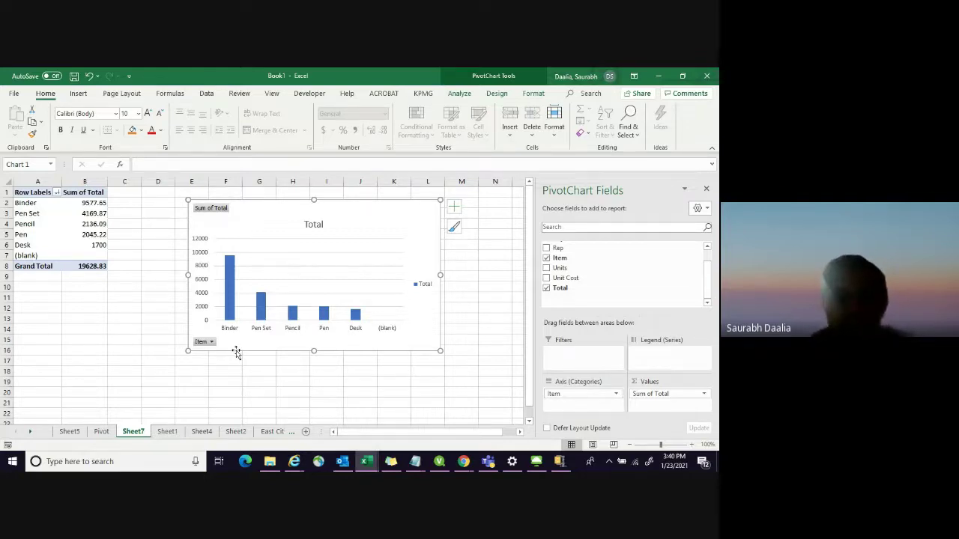
click(497, 279)
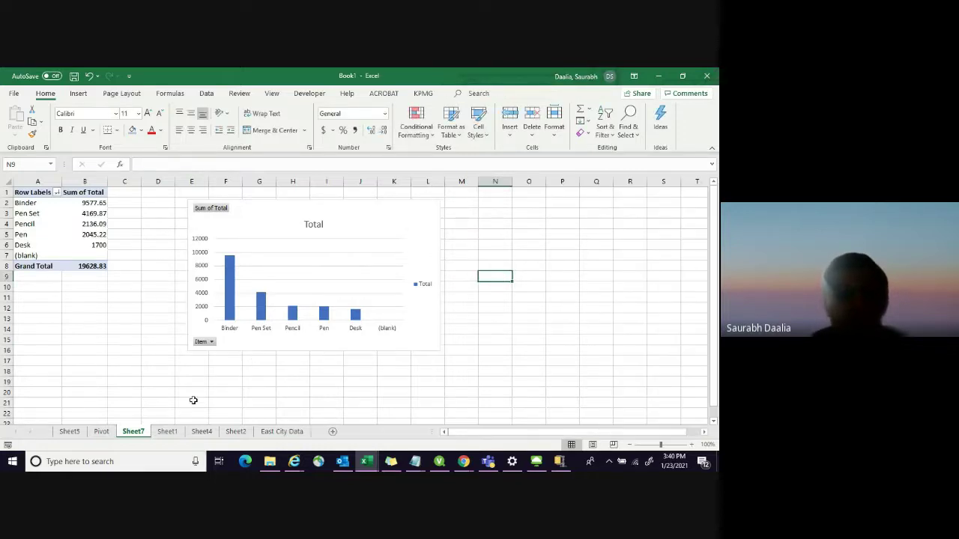
click(167, 435)
click(518, 272)
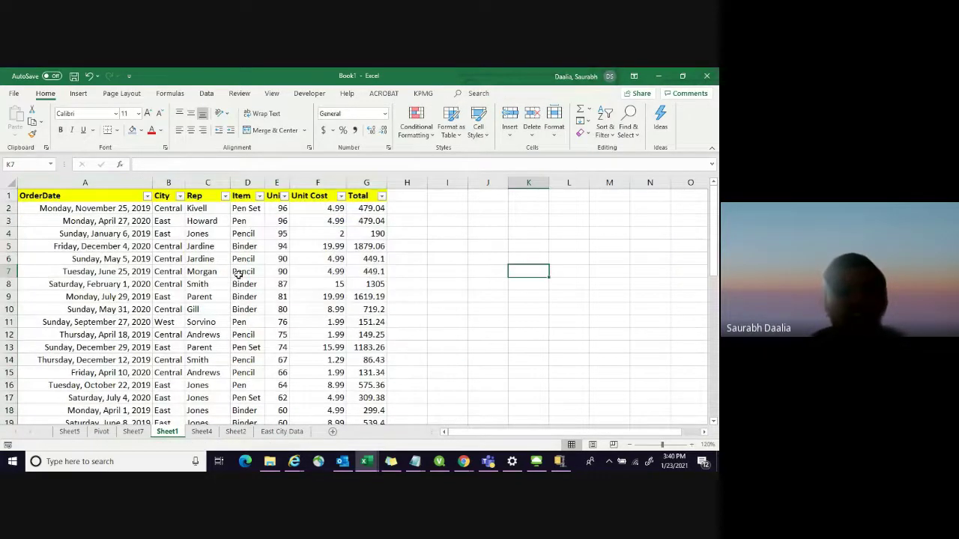
Check the Item PivotChart on Sheet7 once more and go back to the Sheet1 order data
click(132, 433)
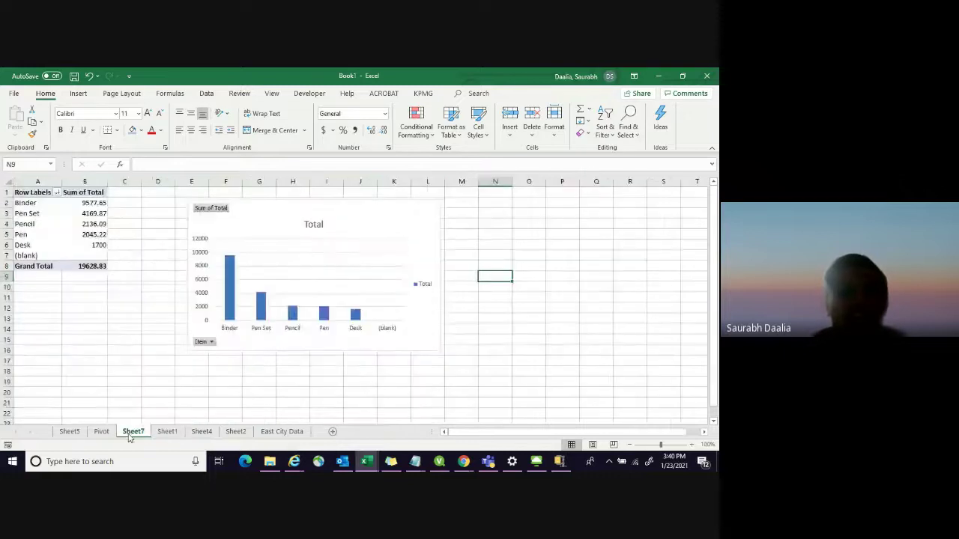
click(252, 228)
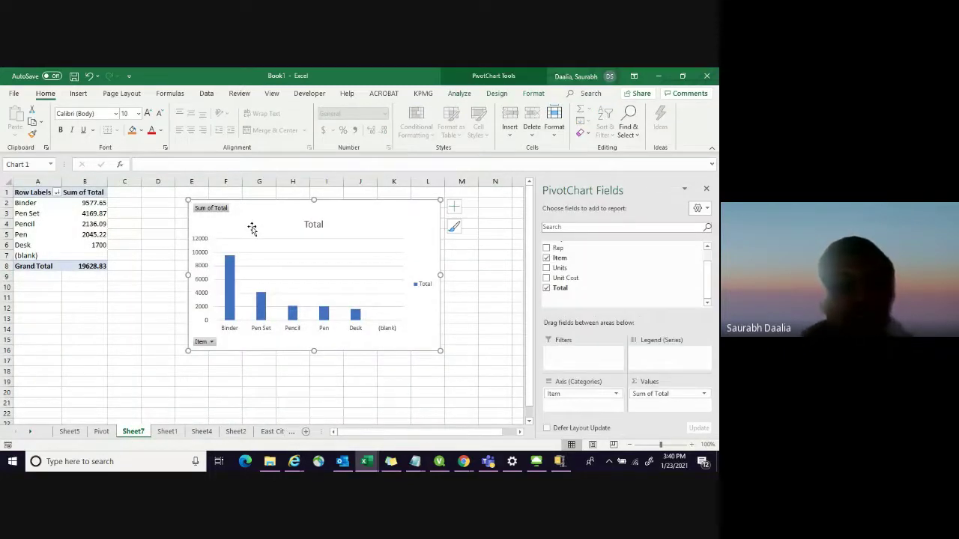
click(168, 432)
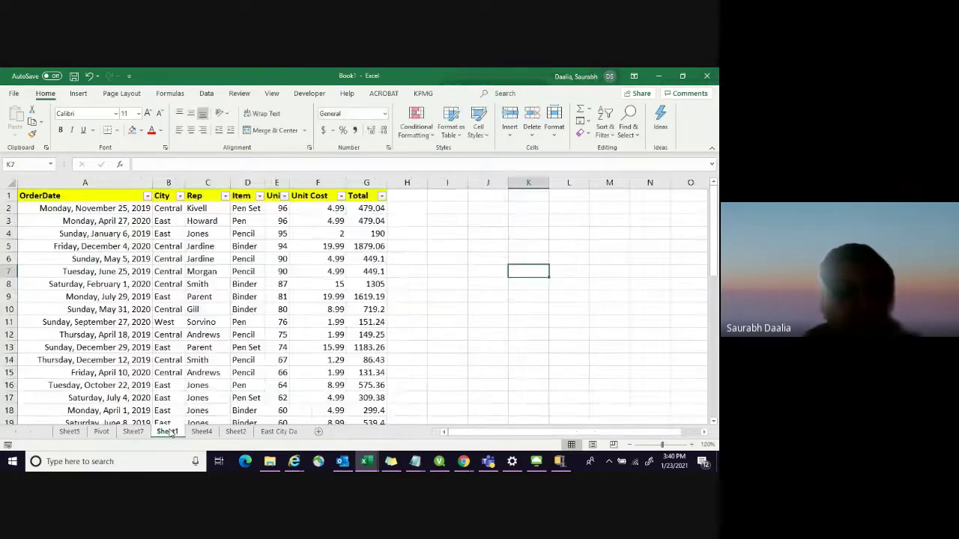
Filter the order data's Item column to show only Binder
click(260, 195)
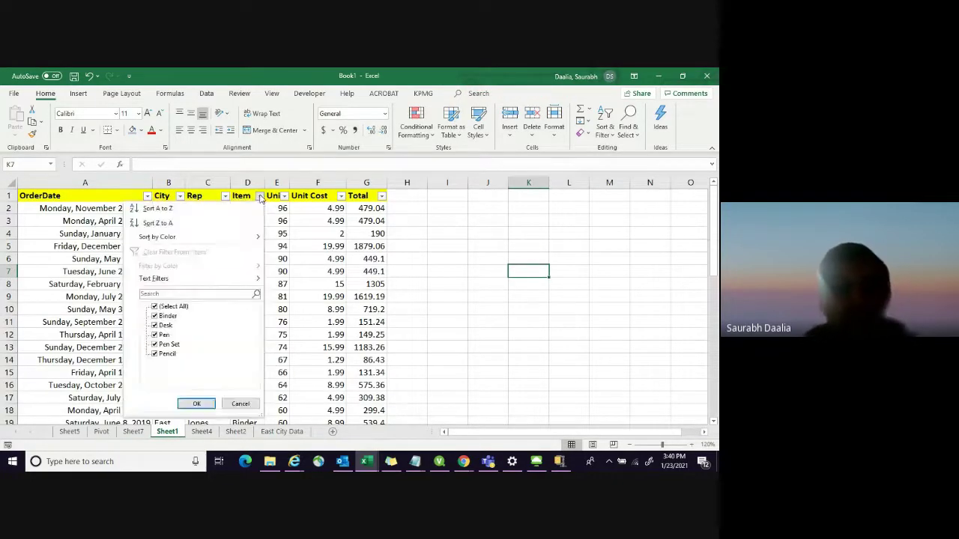
click(180, 306)
click(155, 317)
click(196, 404)
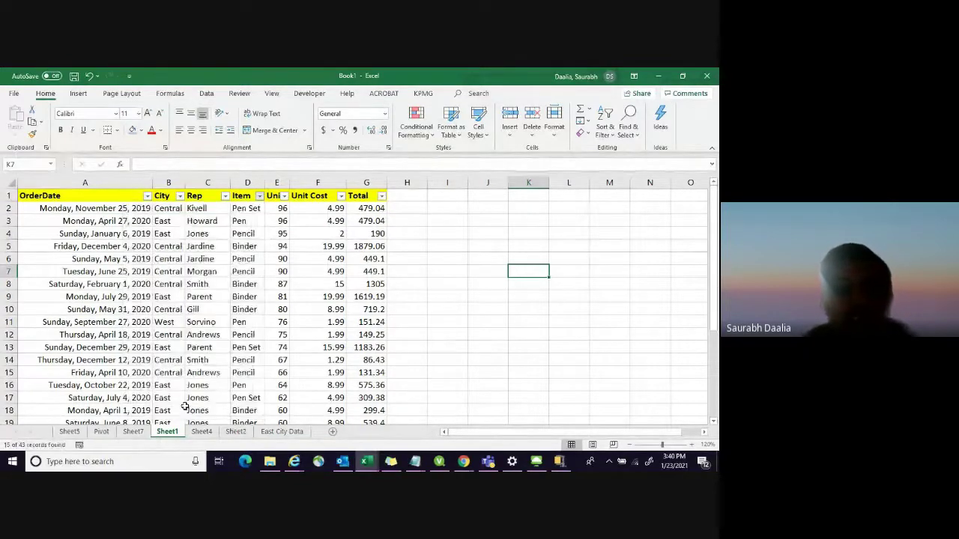
Enter the label "Binder" in cell J10 beside the filtered orders
click(496, 245)
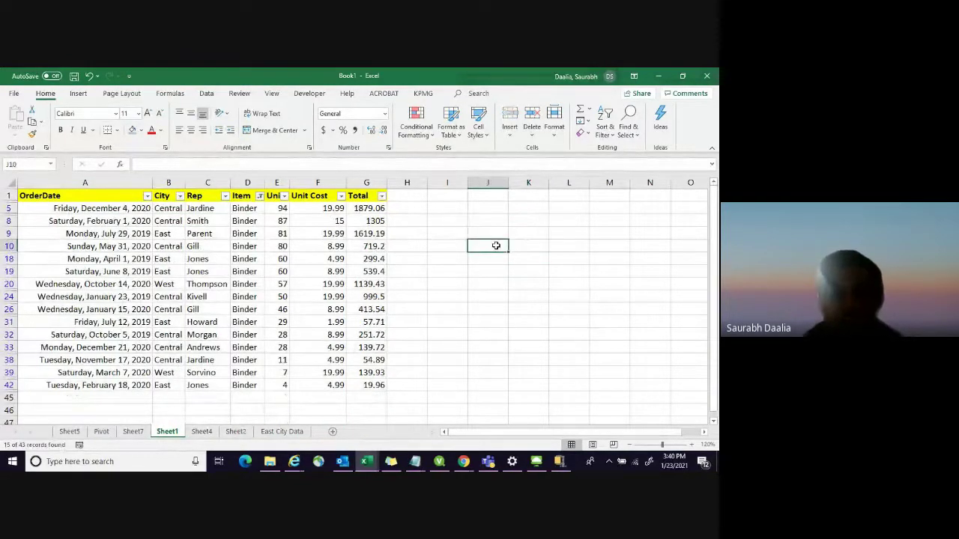
text(Vivid)
key(BackSpace)
key(BackSpace)
key(BackSpace)
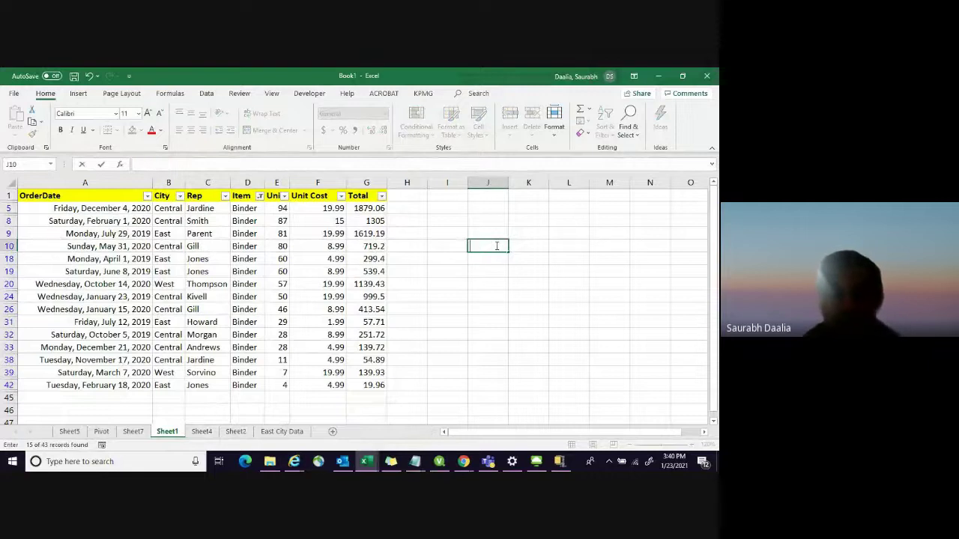
text(Binder)
key(Tab)
Total the filtered orders in cell K10 with the formula =Sum(G5:G42)
text(=)
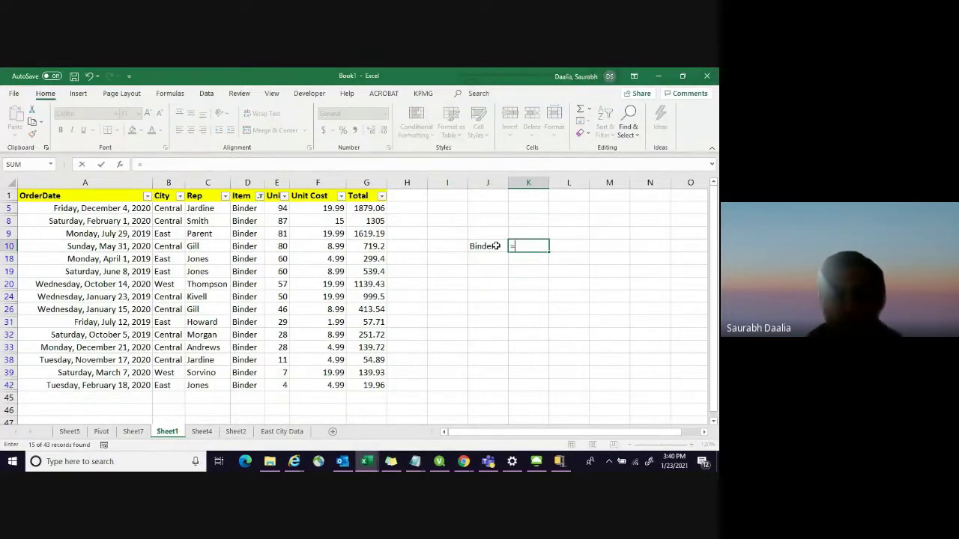
text(Sum()
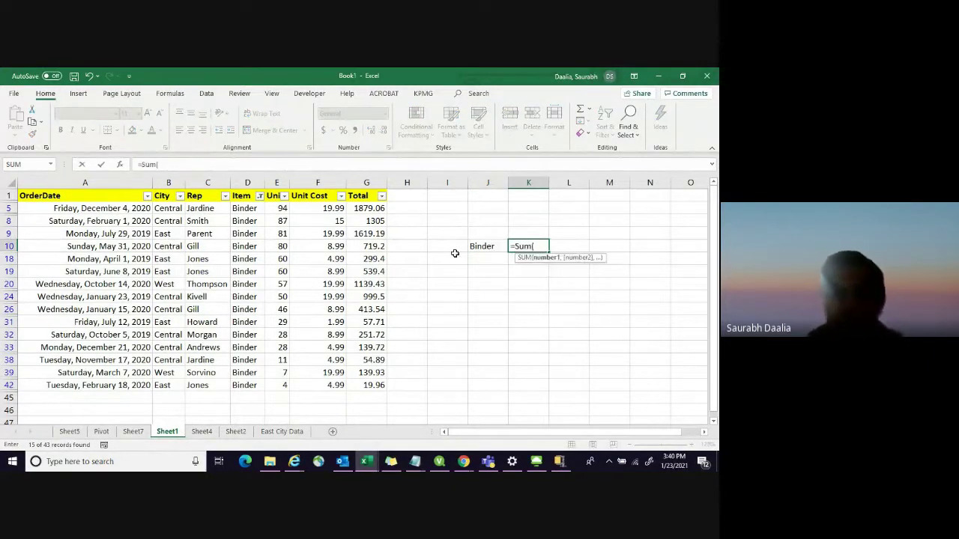
click(361, 210)
drag(362, 210, 367, 385)
text())
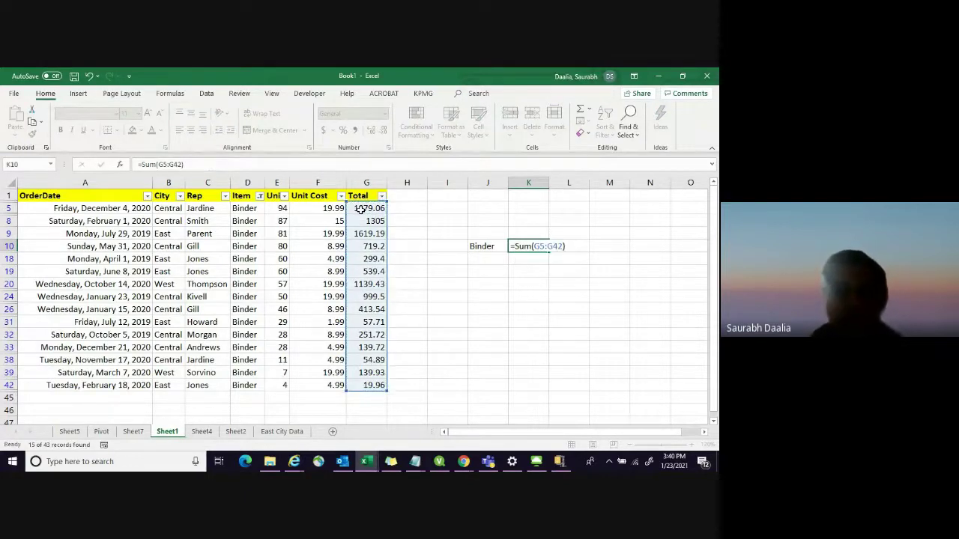
key(Return)
Switch the Item filter from Binder to Desk, and undo that filter change
click(492, 252)
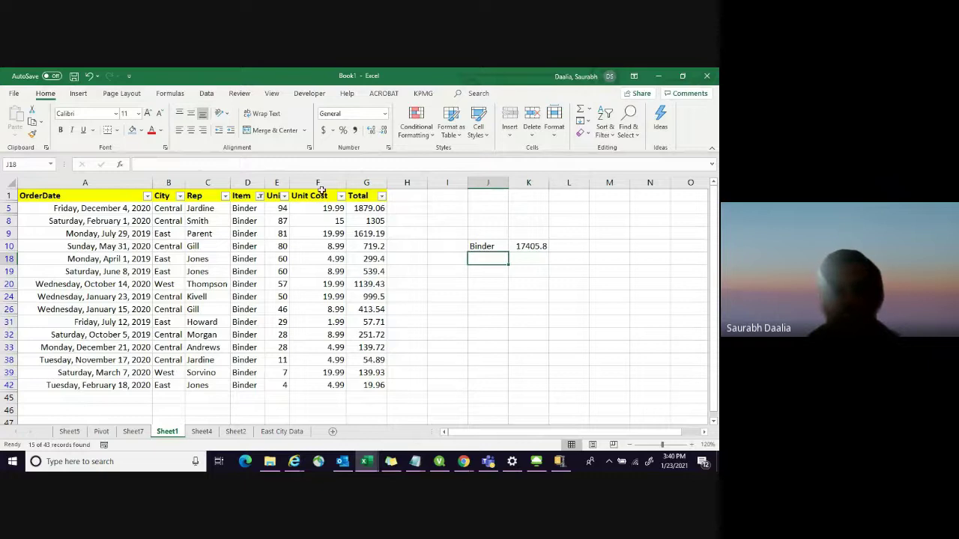
click(259, 195)
click(160, 315)
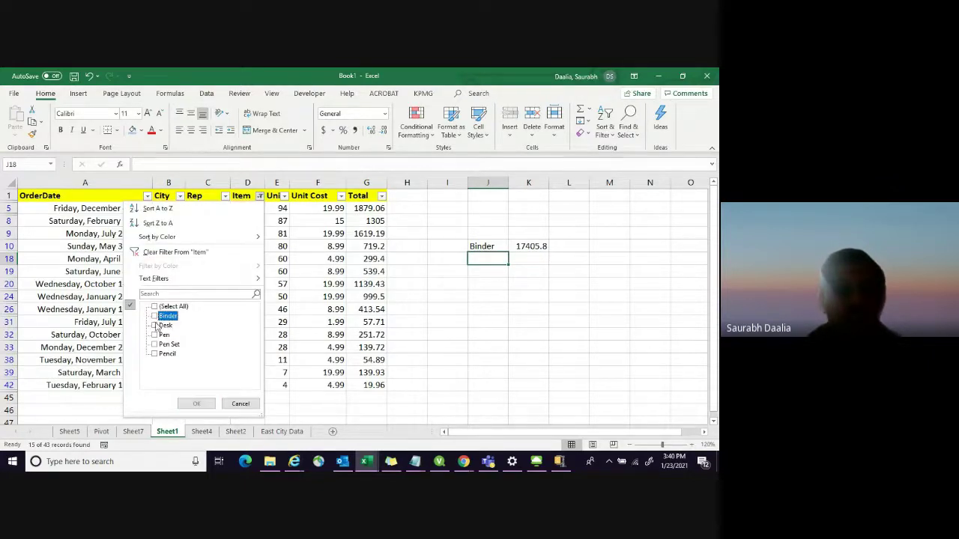
click(160, 325)
click(192, 404)
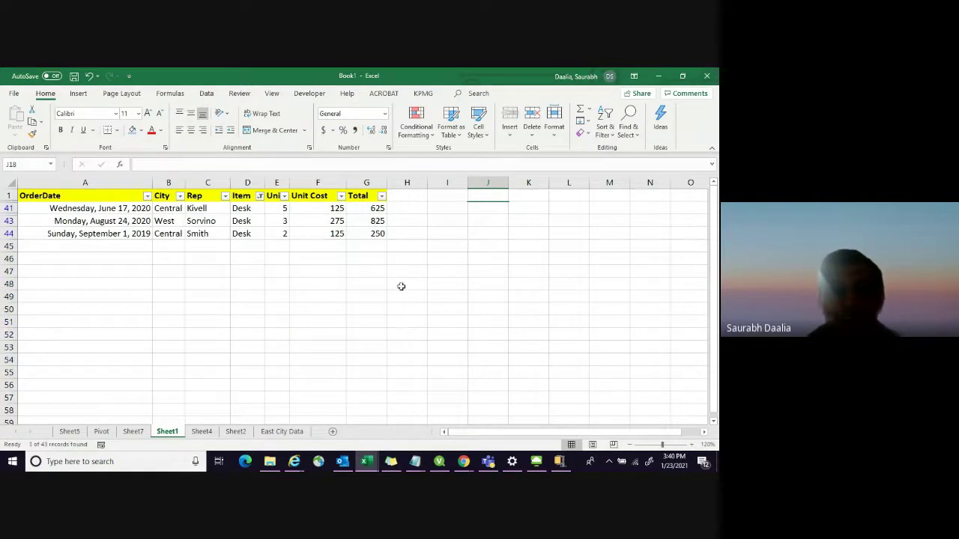
key(ctrl+z)
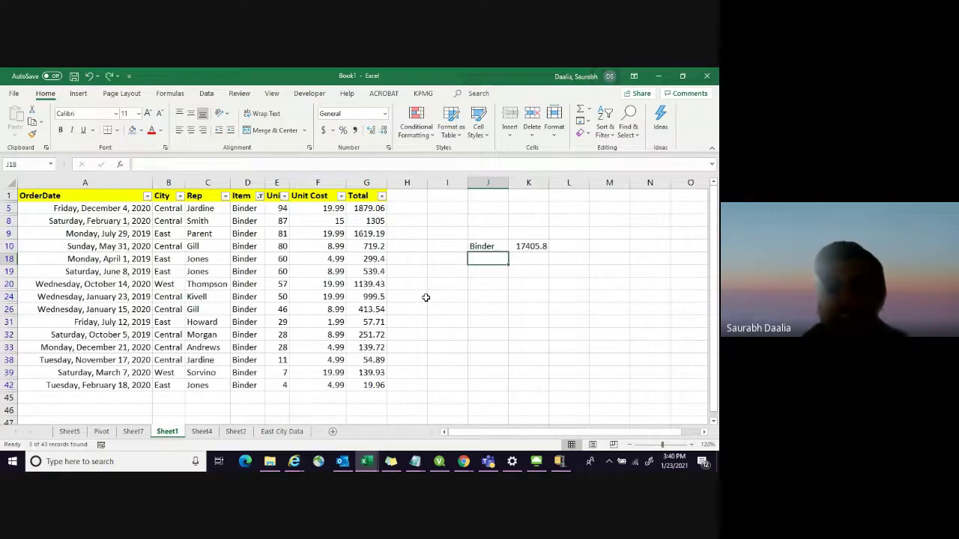
Clear the Binder label and its manual total from cells J10 and K10 without deleting the sheet row
click(487, 246)
key(shift+Right)
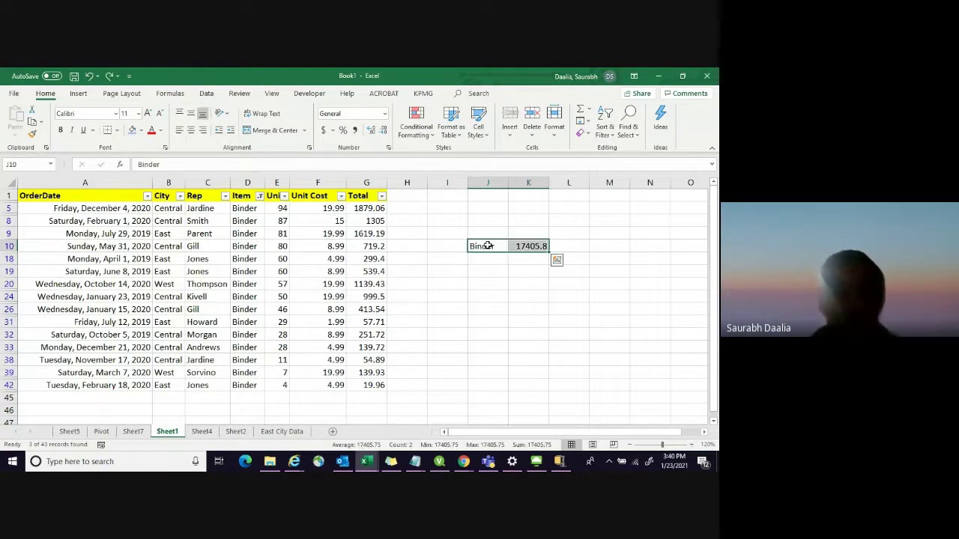
key(ctrl+minus)
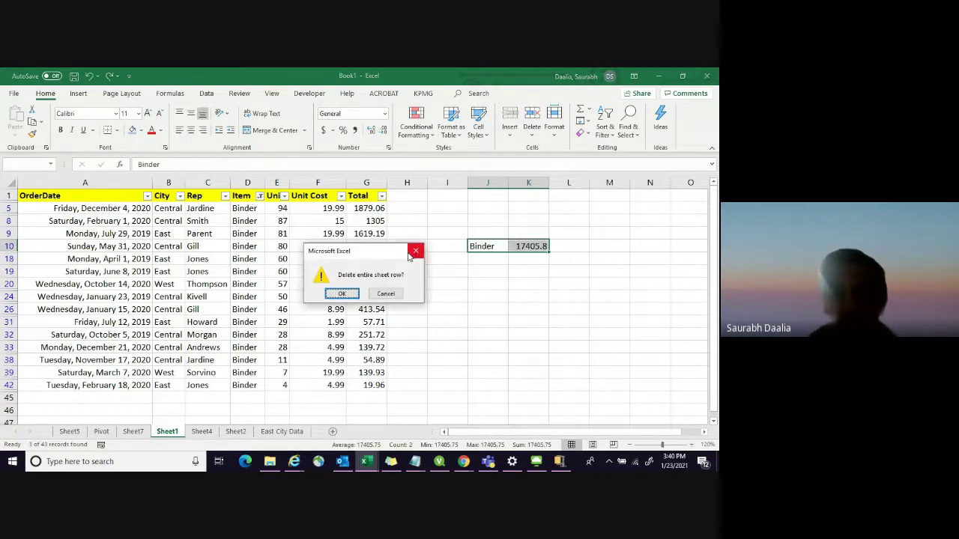
click(416, 255)
key(Delete)
click(485, 294)
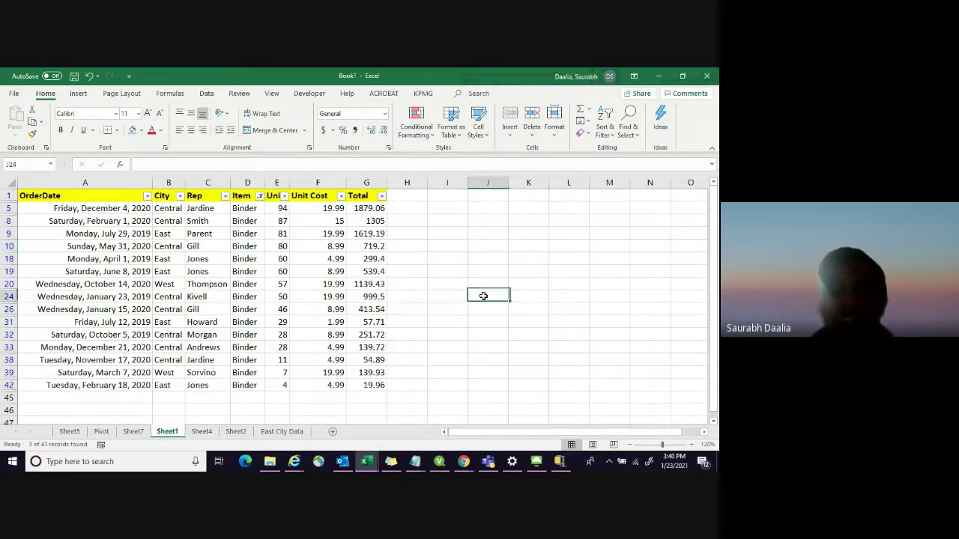
Show the Item PivotChart on Sheet7 beside its pivot table, and dismiss the blocked-access notification
click(132, 432)
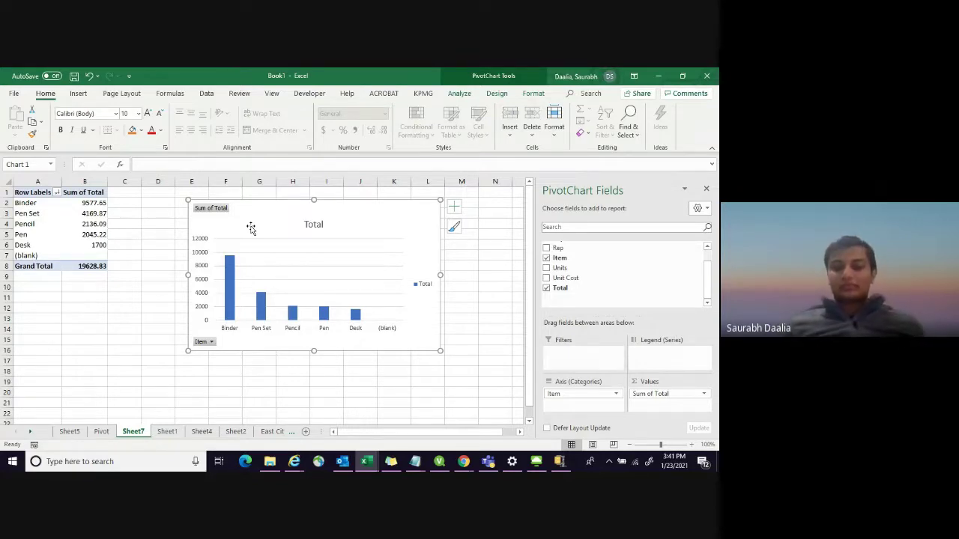
drag(251, 227, 257, 232)
click(509, 257)
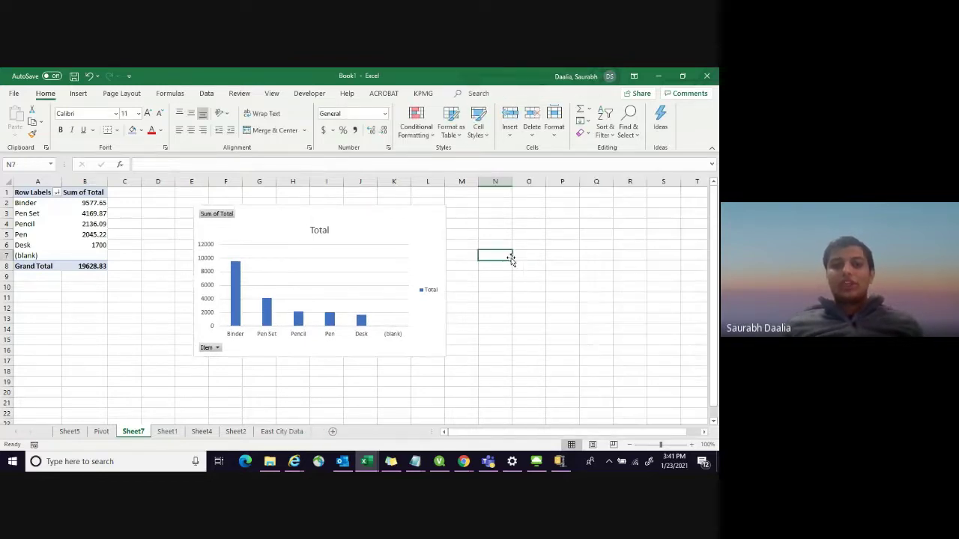
click(371, 230)
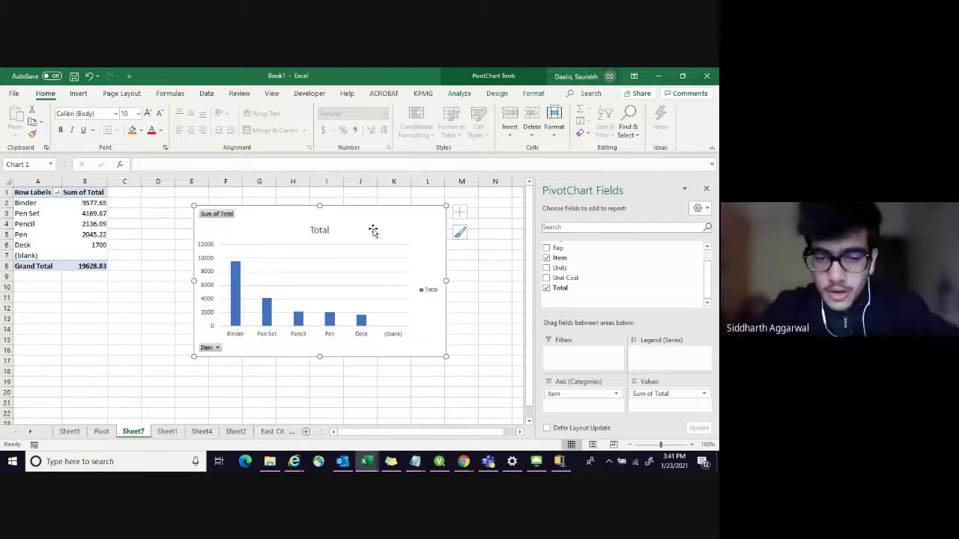
drag(374, 231, 367, 224)
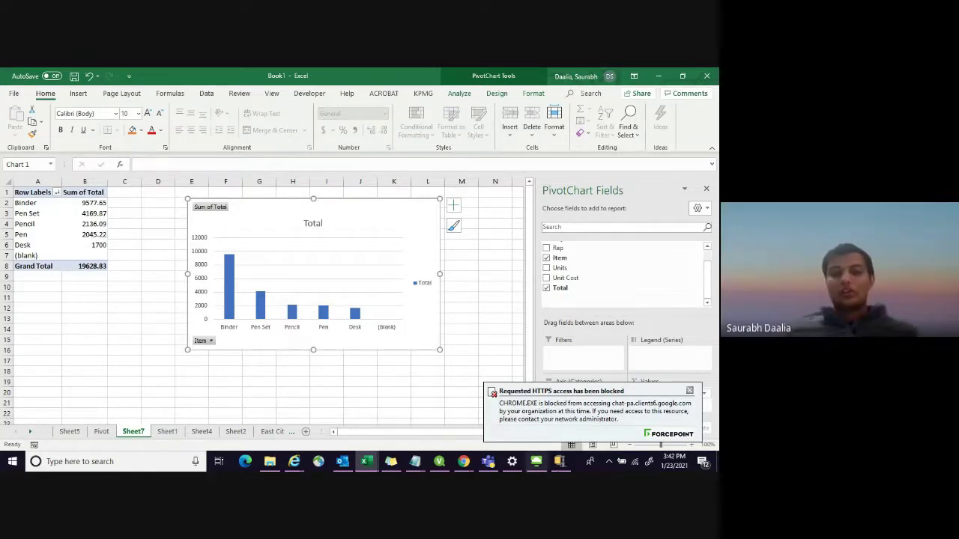
click(689, 392)
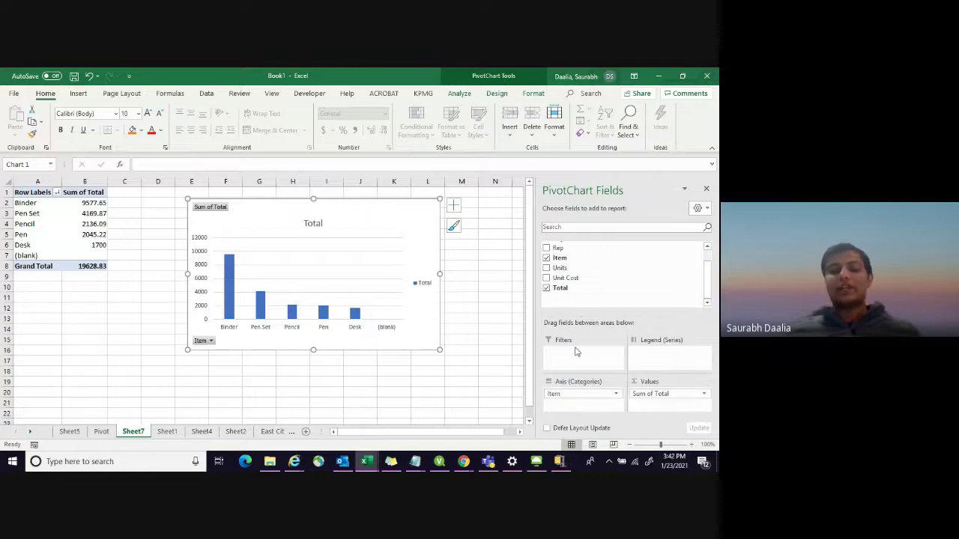
click(466, 266)
Reset the Item filter on Sheet1 to select all items
click(175, 433)
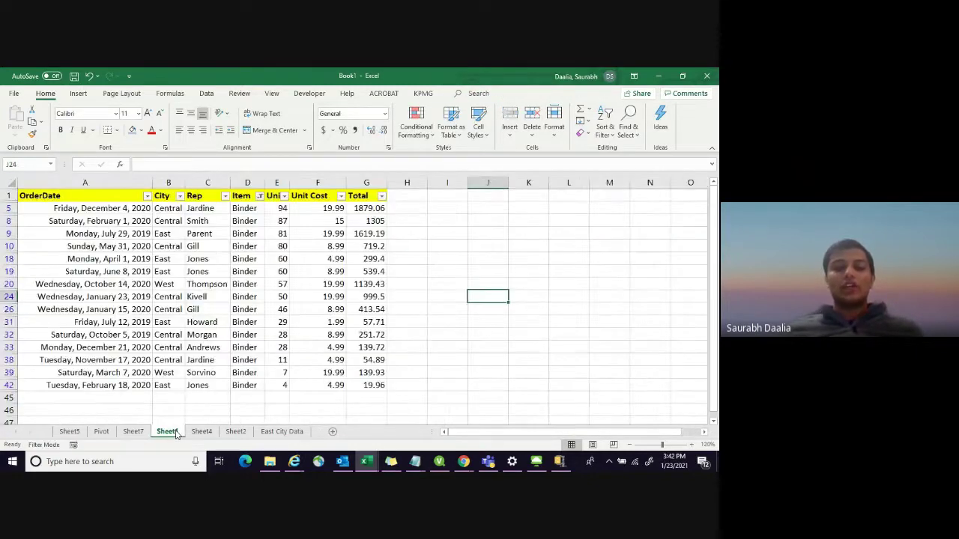
click(259, 196)
click(159, 307)
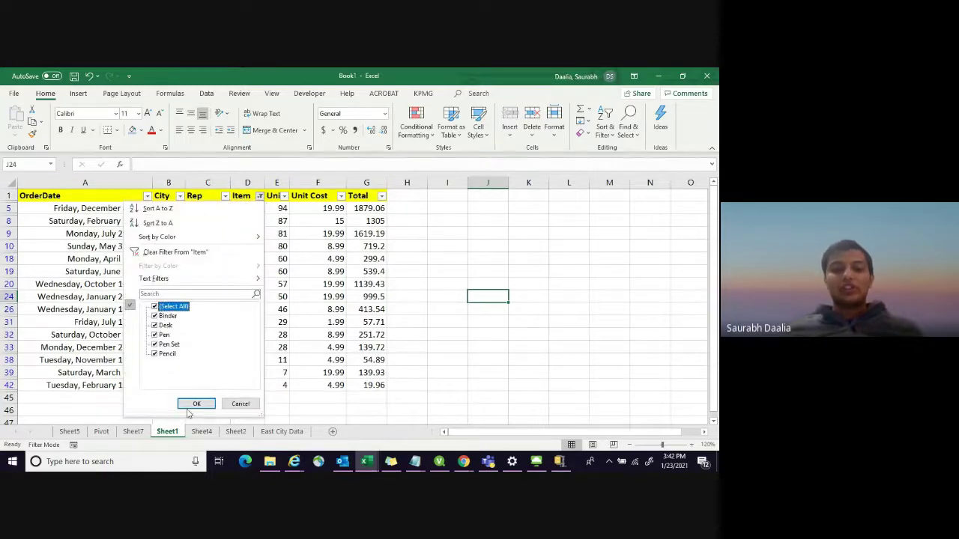
click(188, 404)
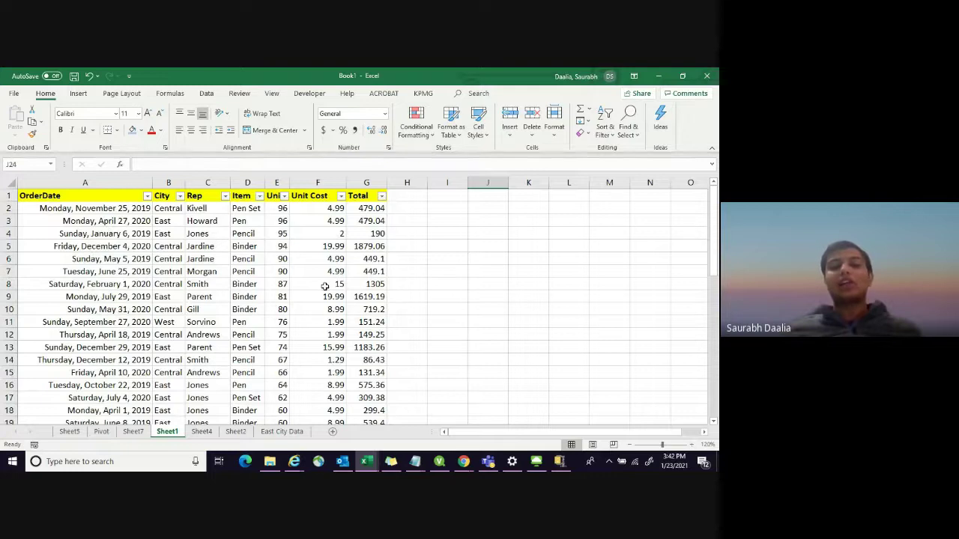
Look through the unfiltered order data on Sheet1 down to its last rows and back to the headers
scroll(80, 261, down, 1)
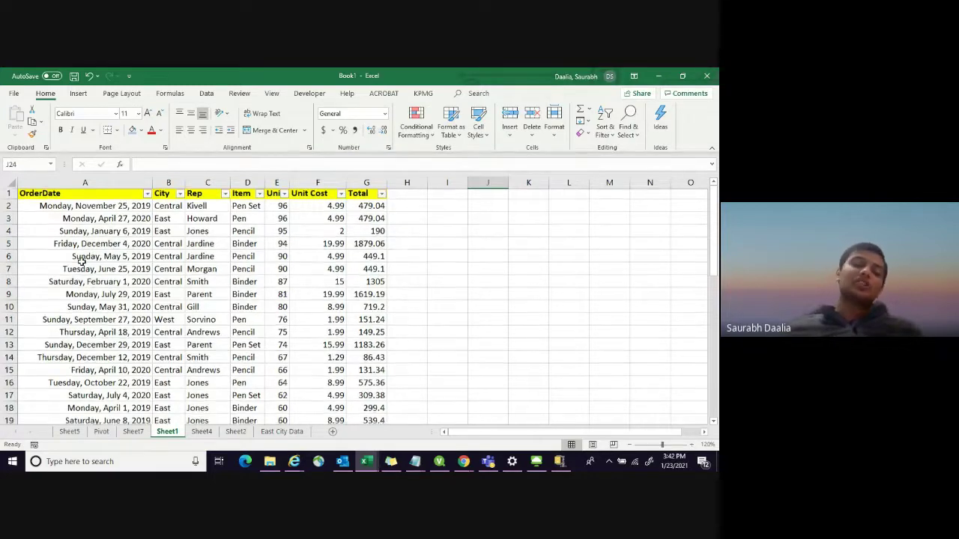
scroll(81, 261, up, 1)
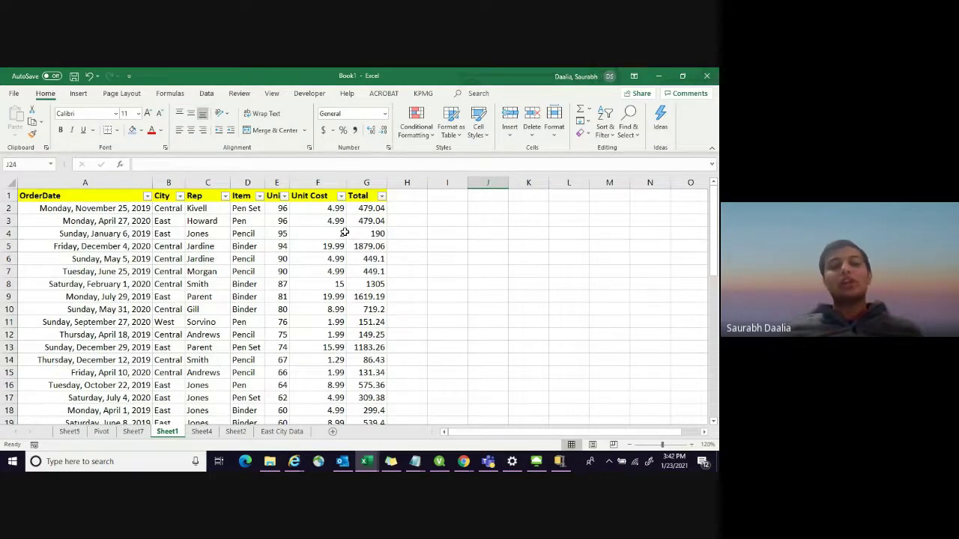
scroll(344, 233, down, 1)
scroll(343, 231, up, 1)
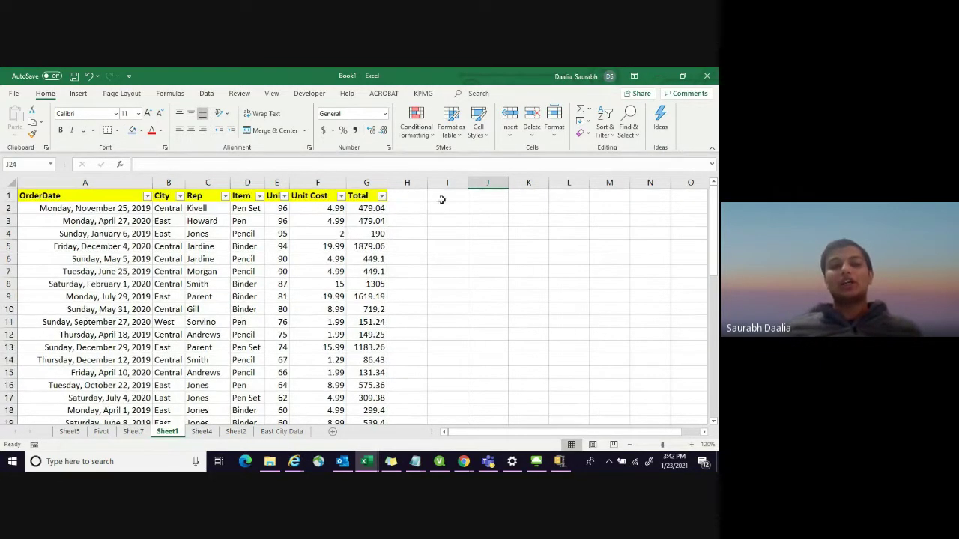
click(432, 260)
scroll(432, 261, down, 10)
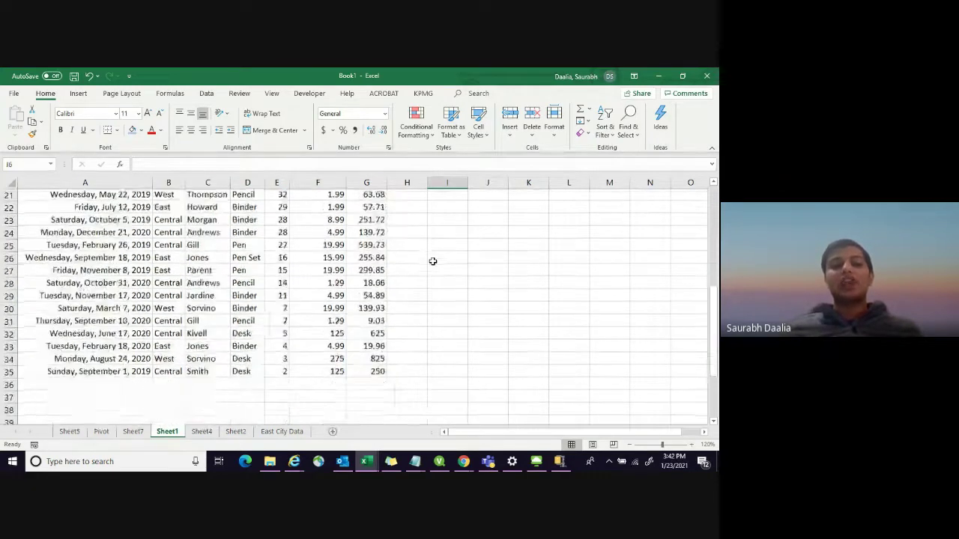
scroll(432, 260, up, 10)
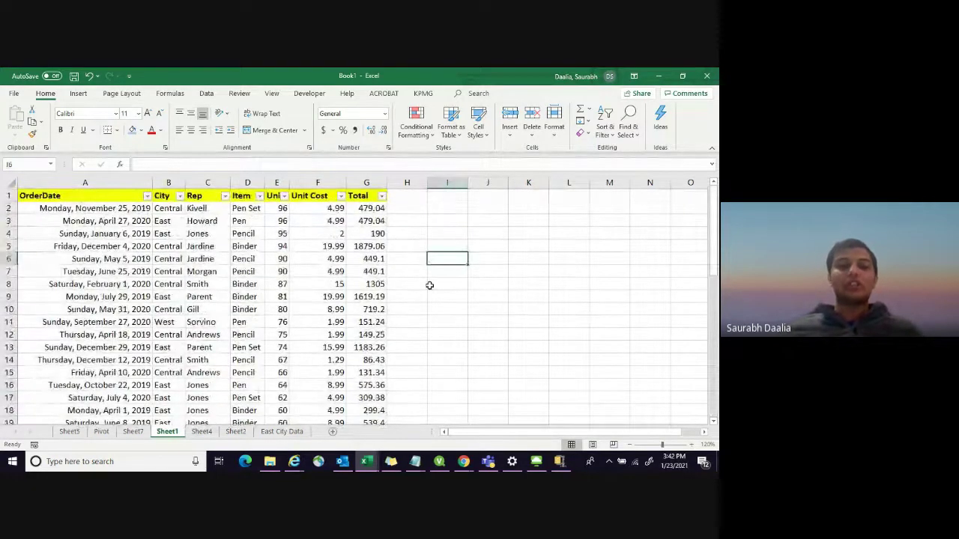
click(456, 286)
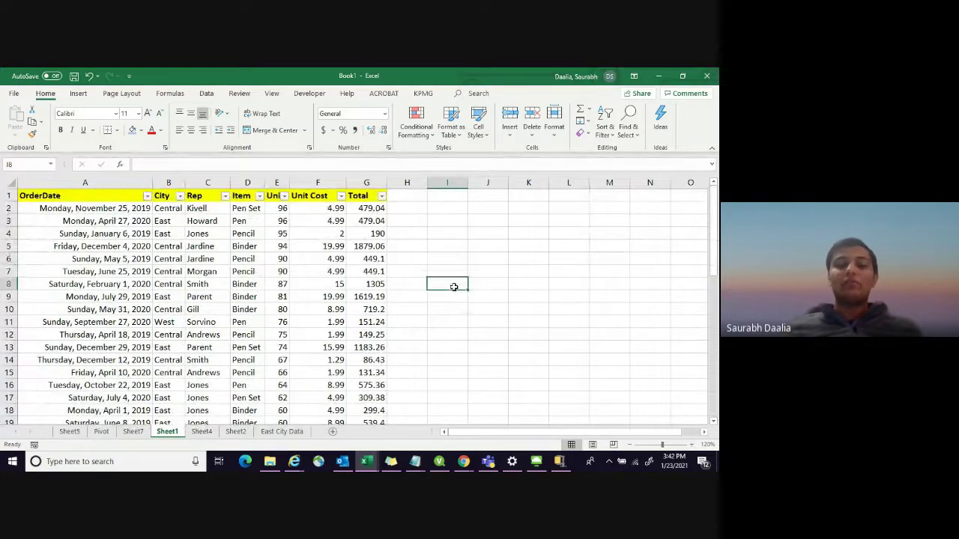
click(445, 257)
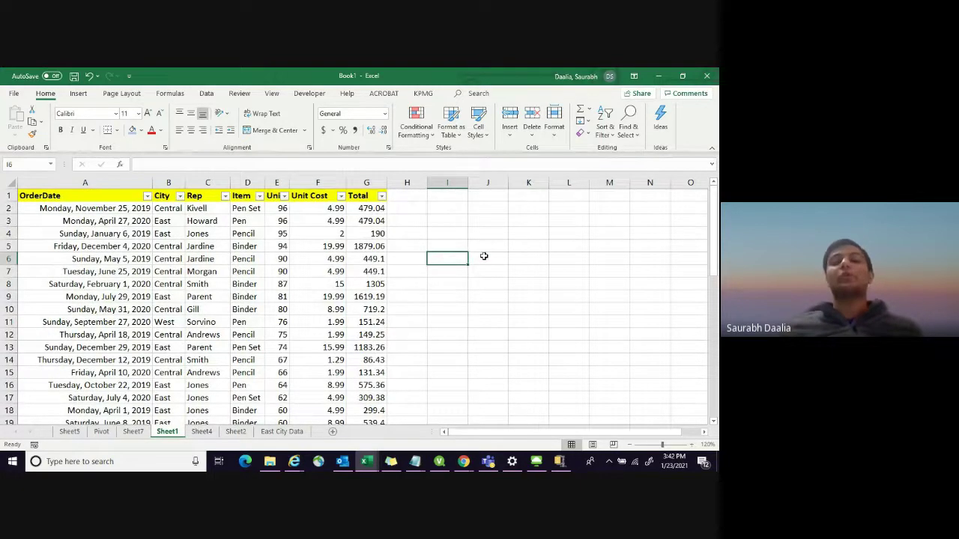
click(489, 256)
click(492, 271)
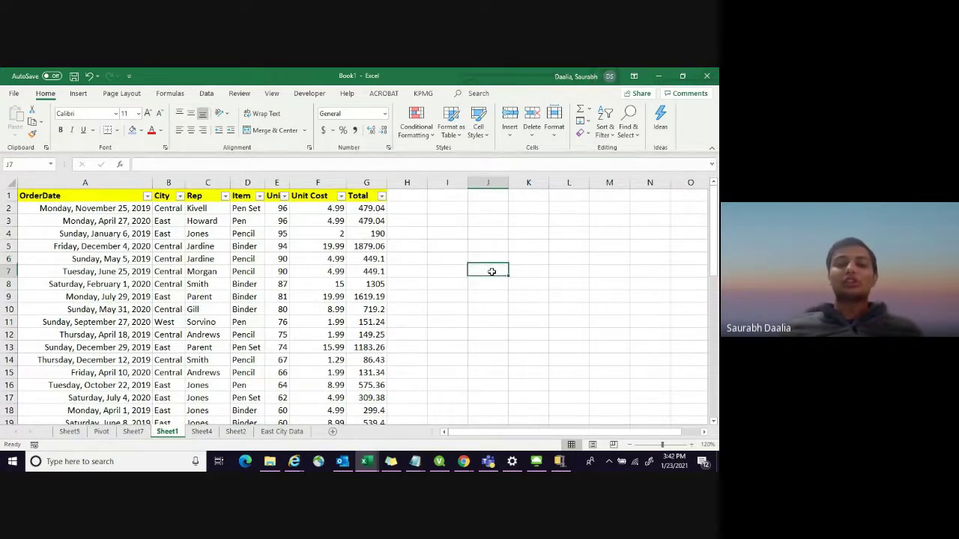
click(446, 274)
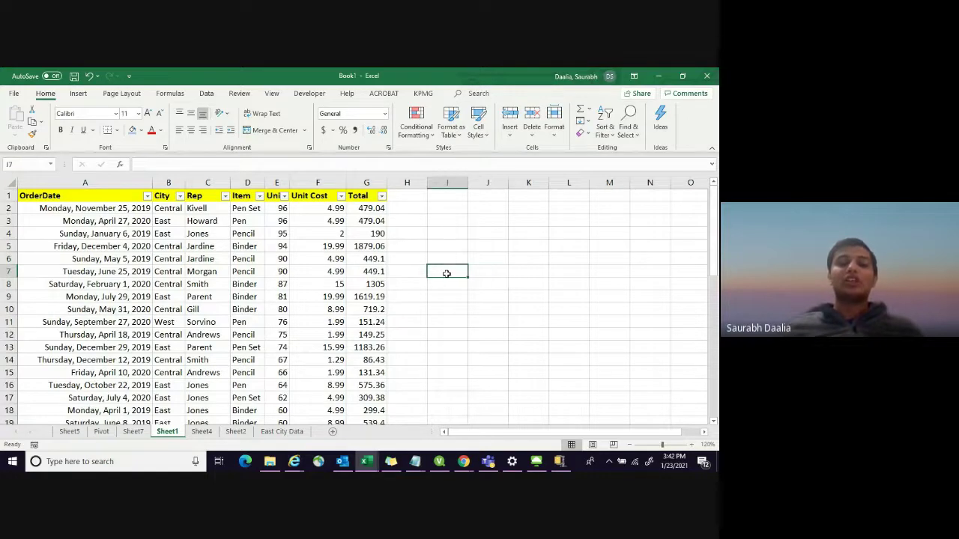
click(445, 258)
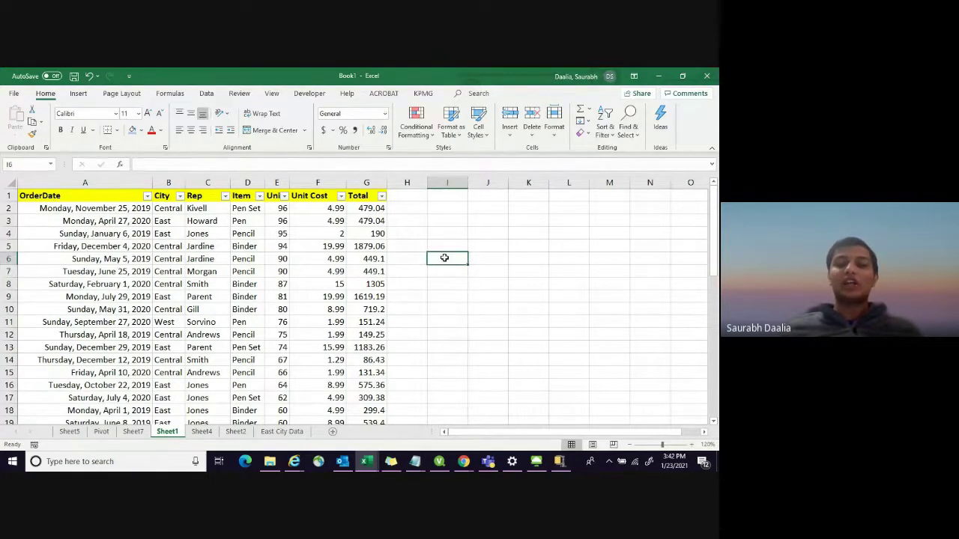
click(480, 259)
click(480, 273)
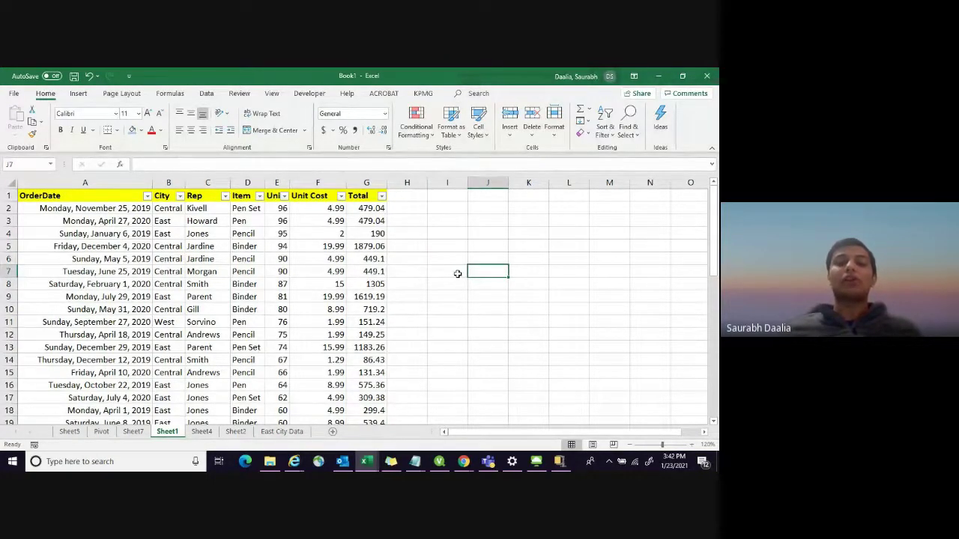
click(458, 274)
click(451, 259)
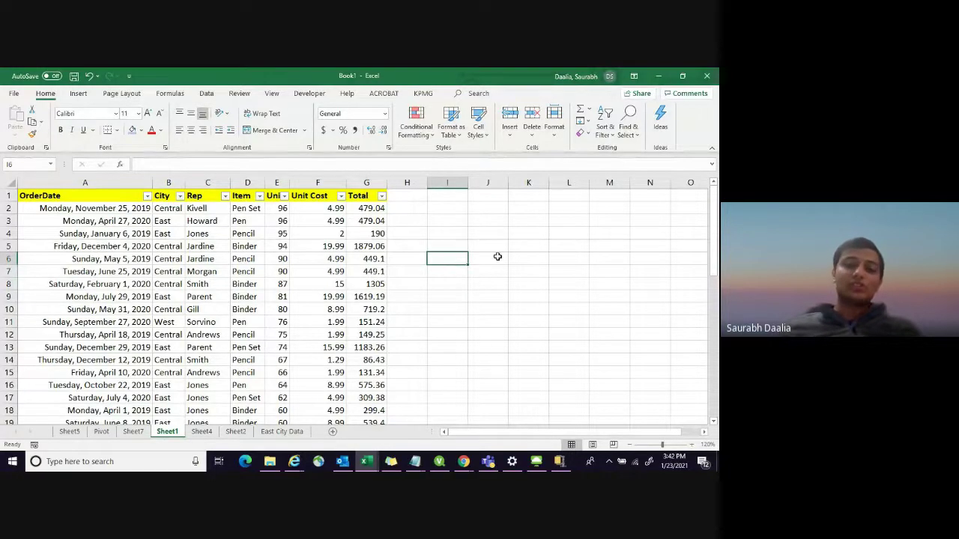
click(497, 257)
click(492, 275)
click(447, 277)
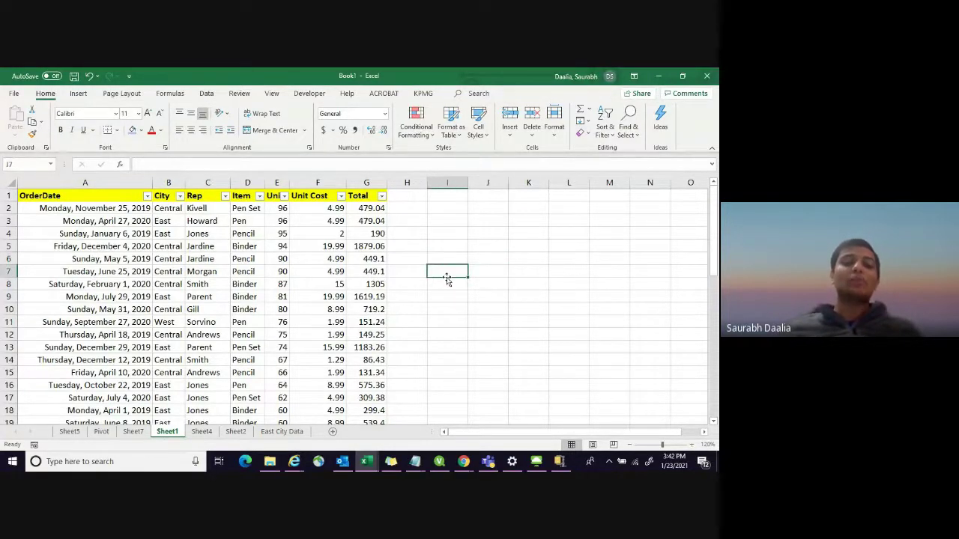
click(442, 261)
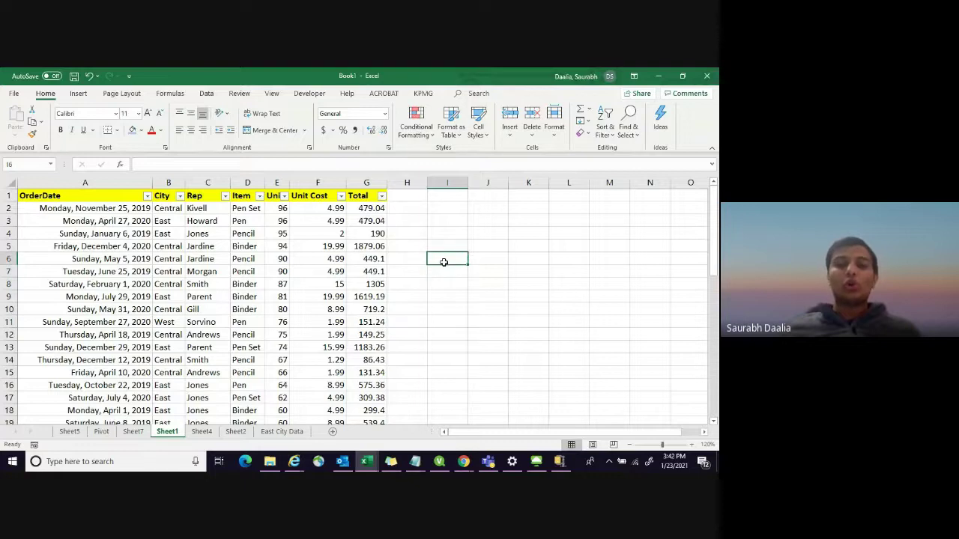
click(483, 258)
click(484, 272)
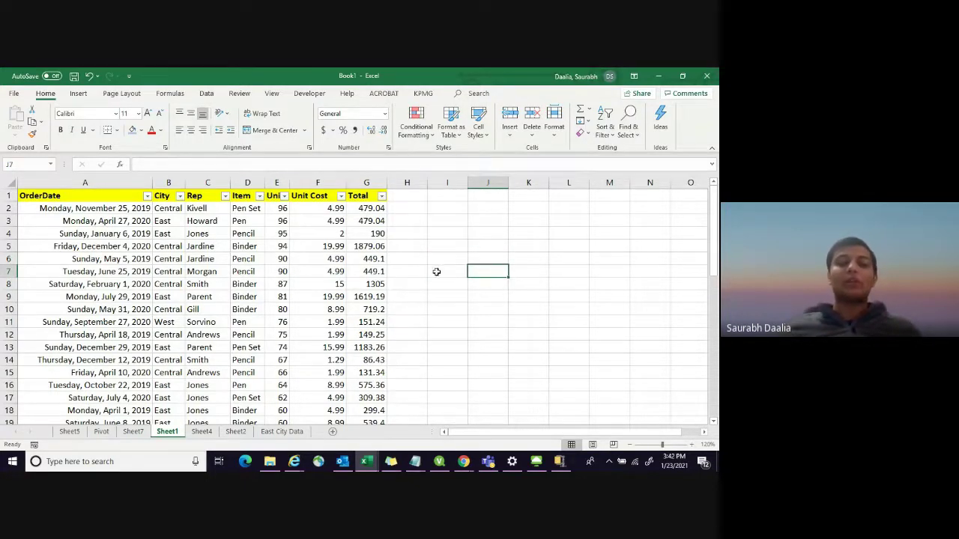
click(437, 270)
click(437, 258)
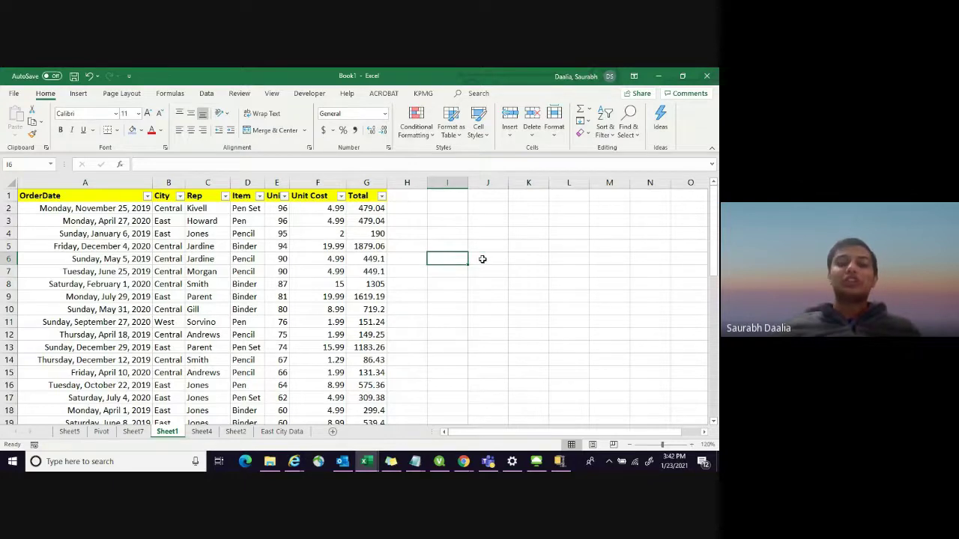
click(482, 259)
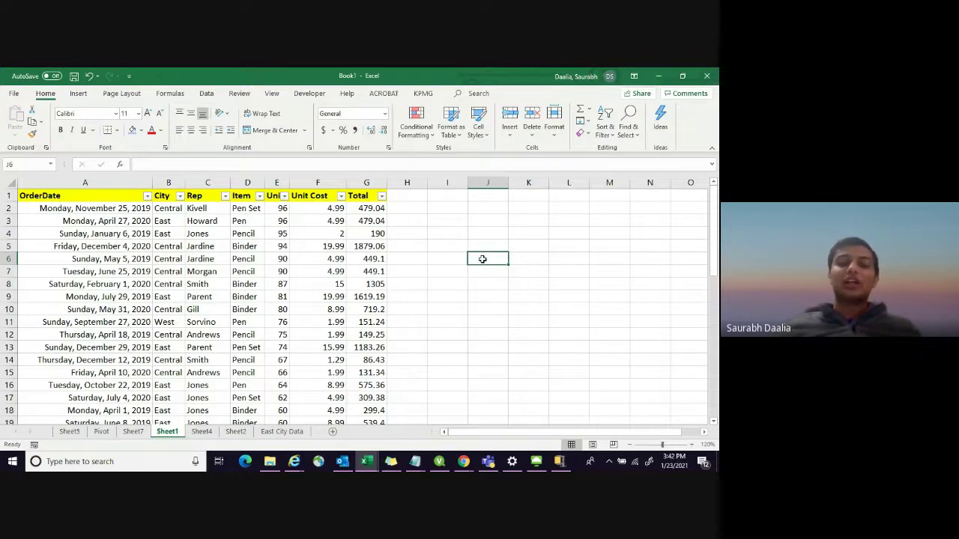
Move the Item PivotChart on Sheet7 closer to its pivot table, so that its edge starts around column F
click(135, 433)
click(302, 223)
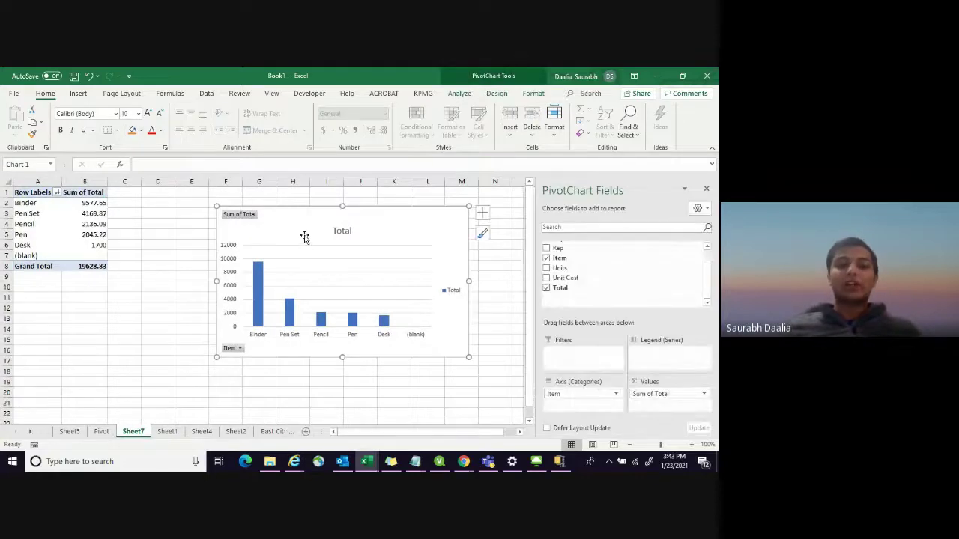
drag(304, 237, 284, 233)
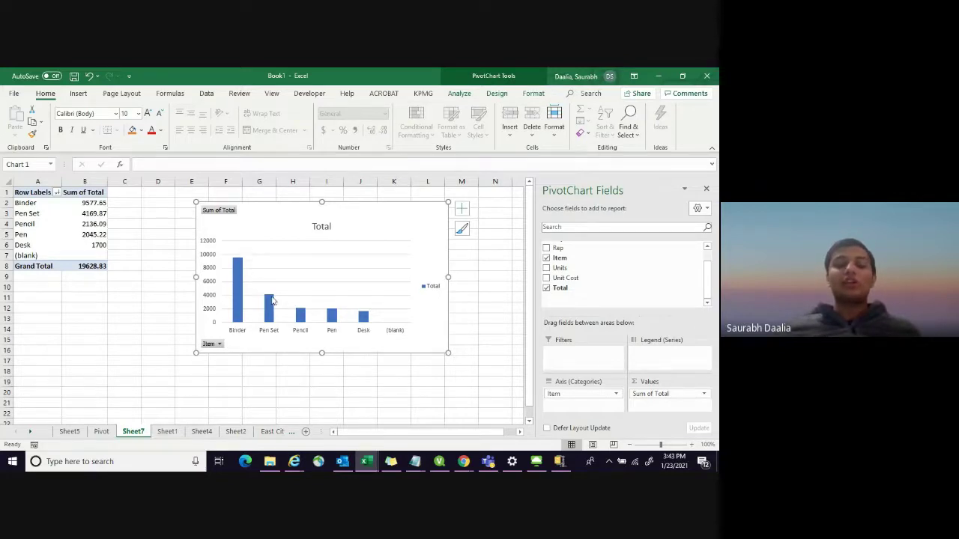
mouse_move(277, 309)
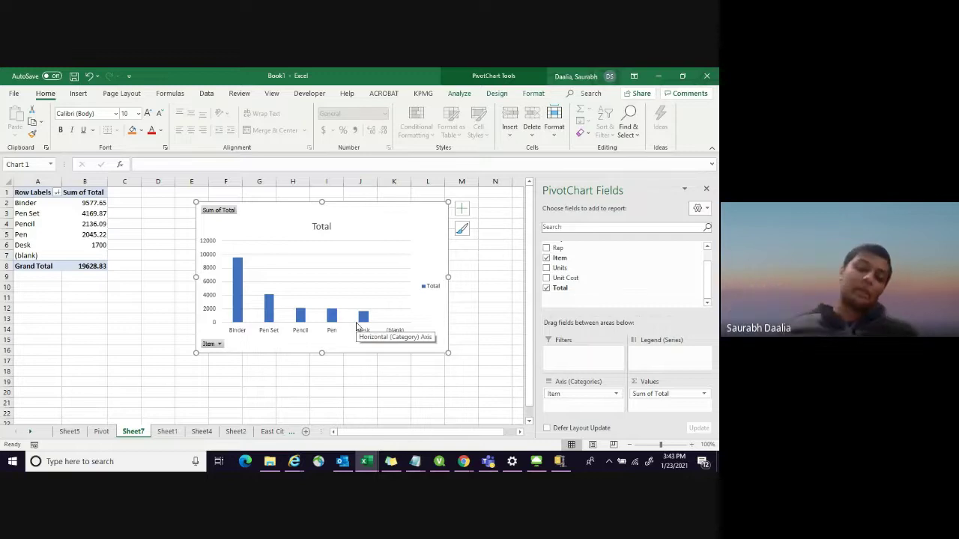
drag(278, 232, 254, 232)
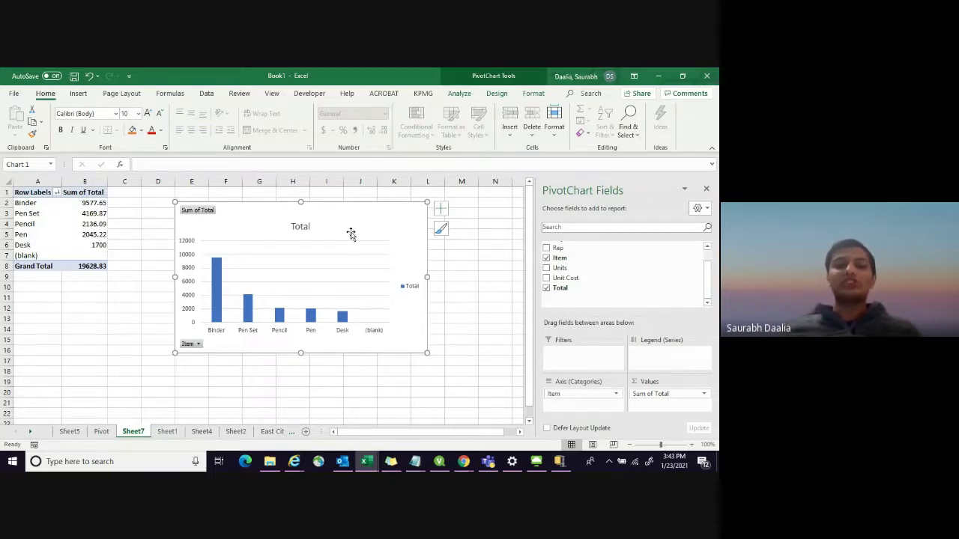
drag(335, 217, 345, 217)
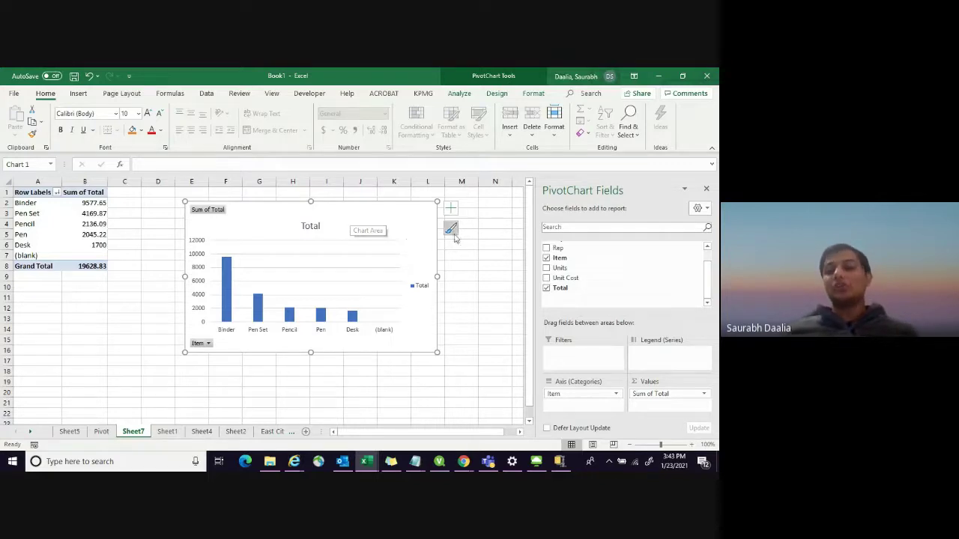
click(487, 265)
click(334, 219)
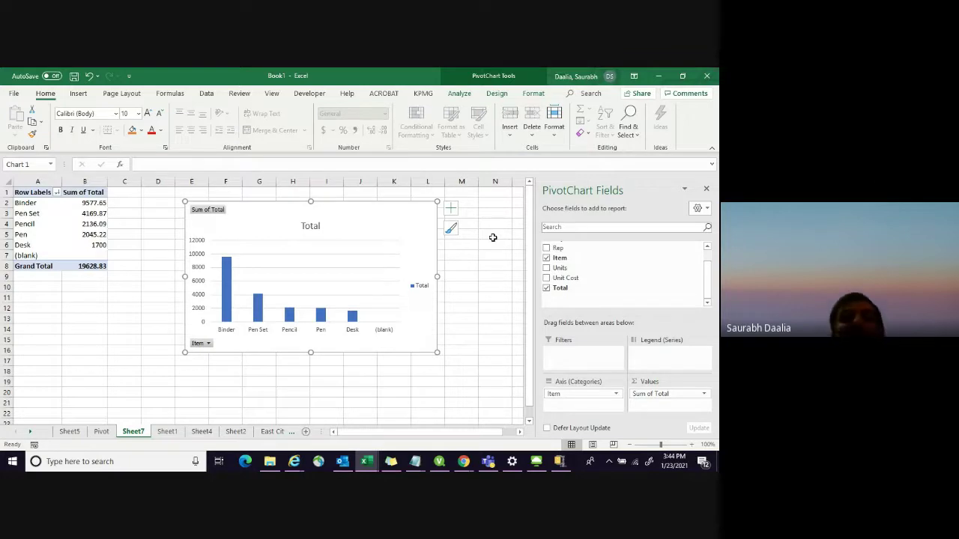
Examine the Pen Set row and its total in the Sheet7 pivot table, and clear the selection
click(24, 213)
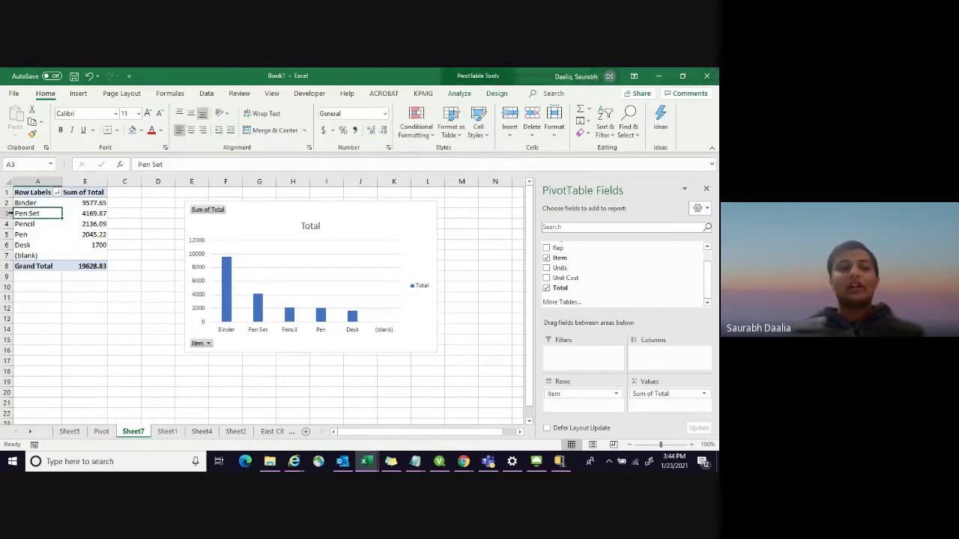
click(7, 214)
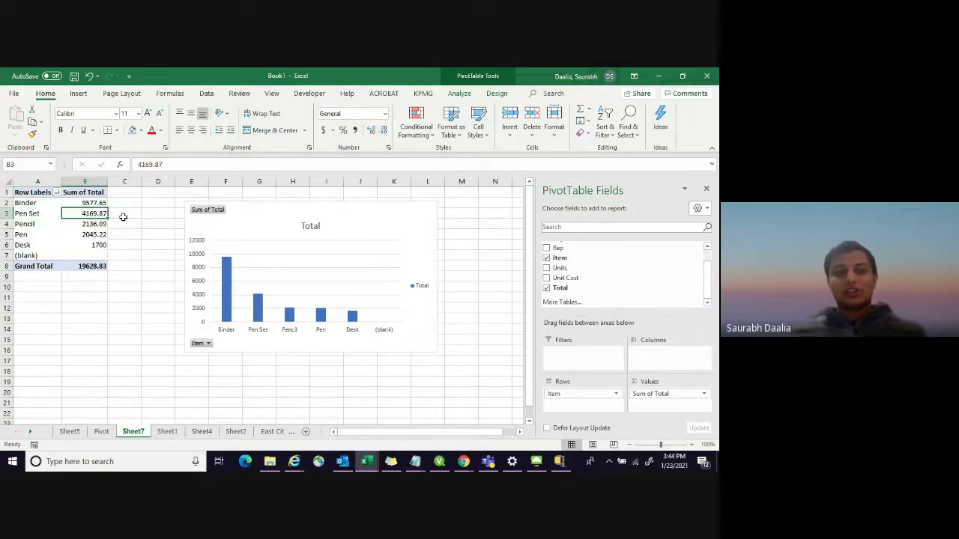
click(123, 216)
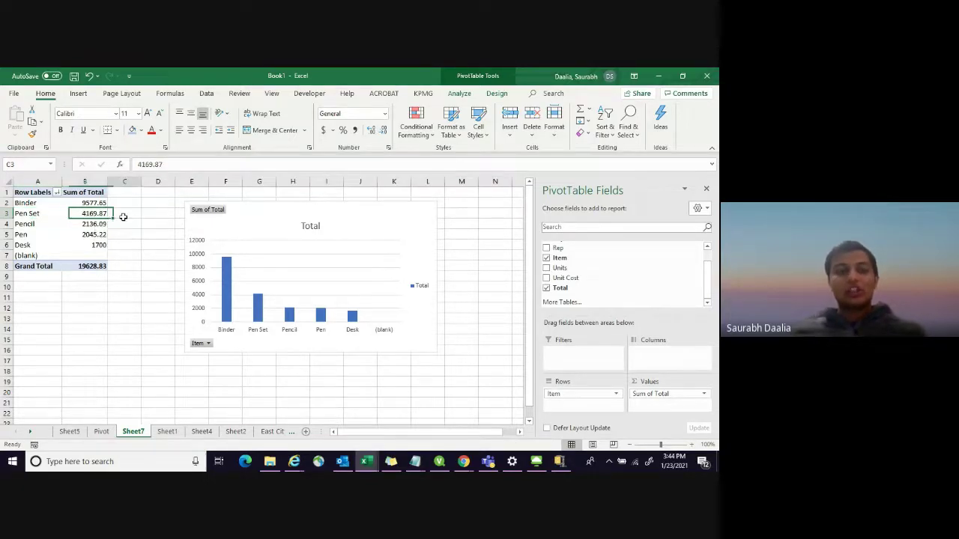
click(6, 215)
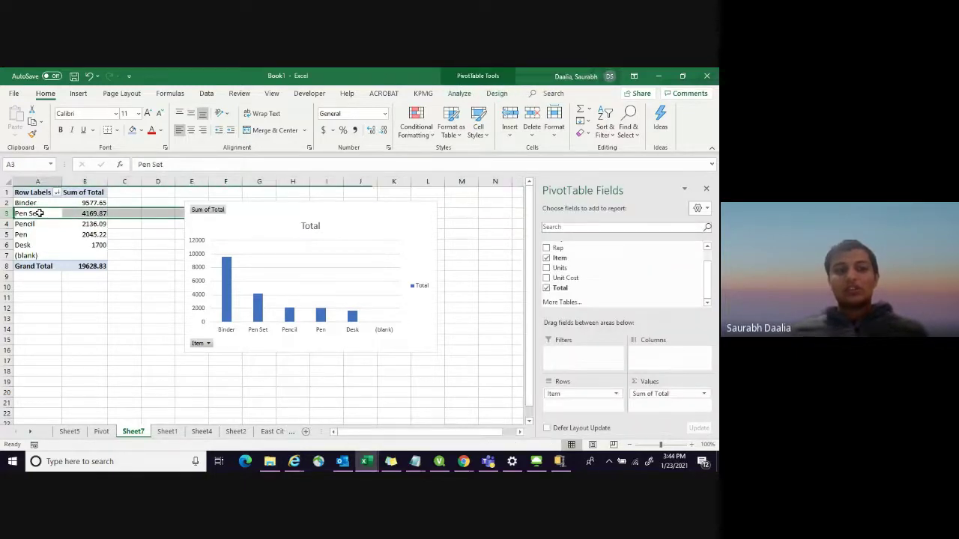
click(40, 214)
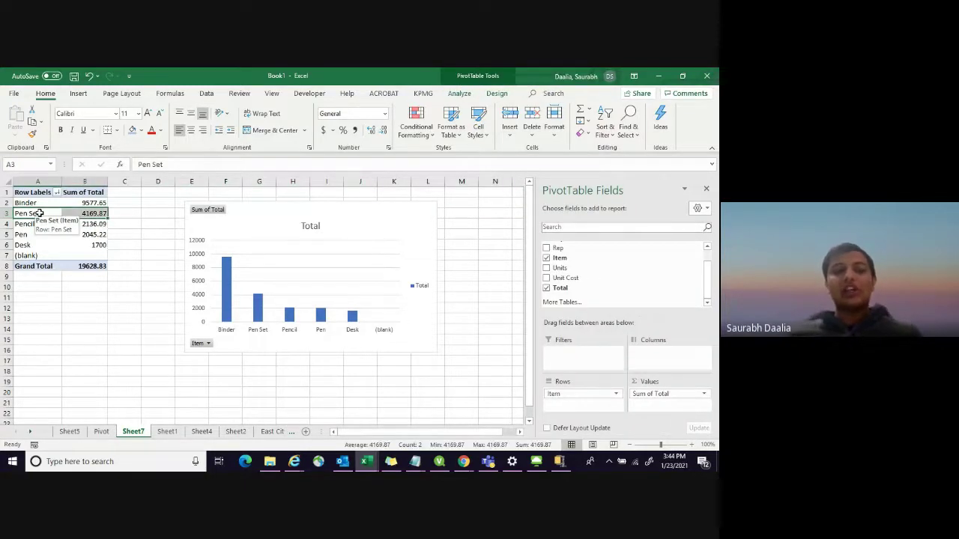
click(155, 298)
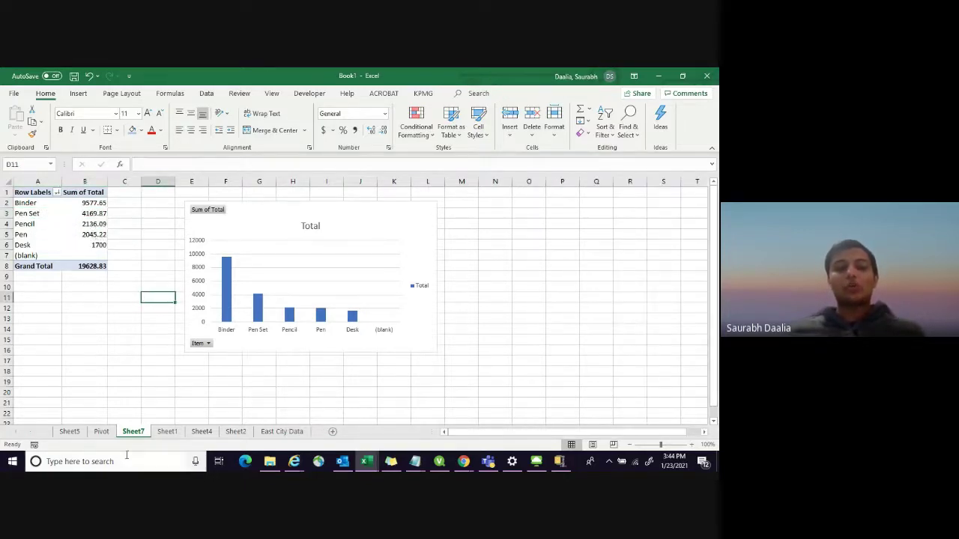
On Sheet1, enter the headings City, Pencil Set and Total in J6:L6, with Central under City in J7
click(167, 432)
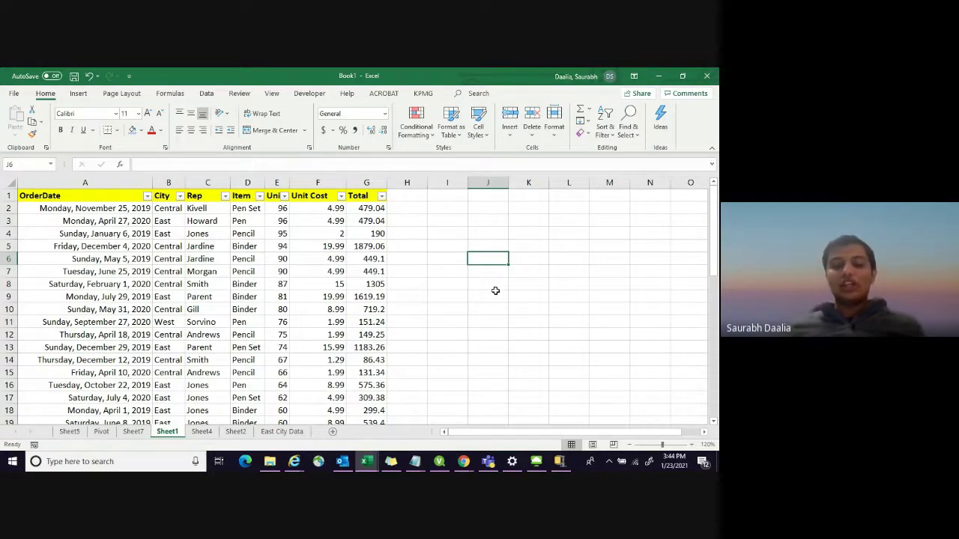
text(City)
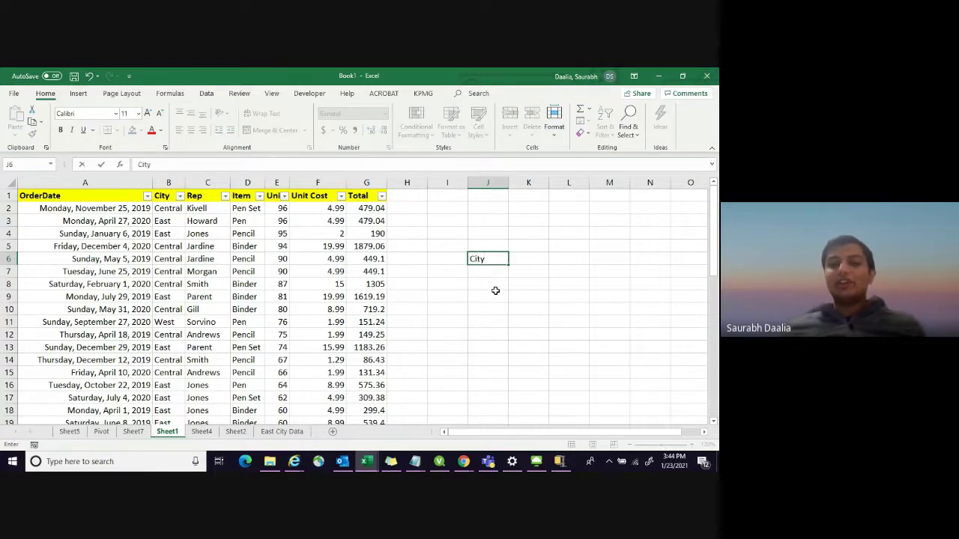
key(Tab)
text(Penci)
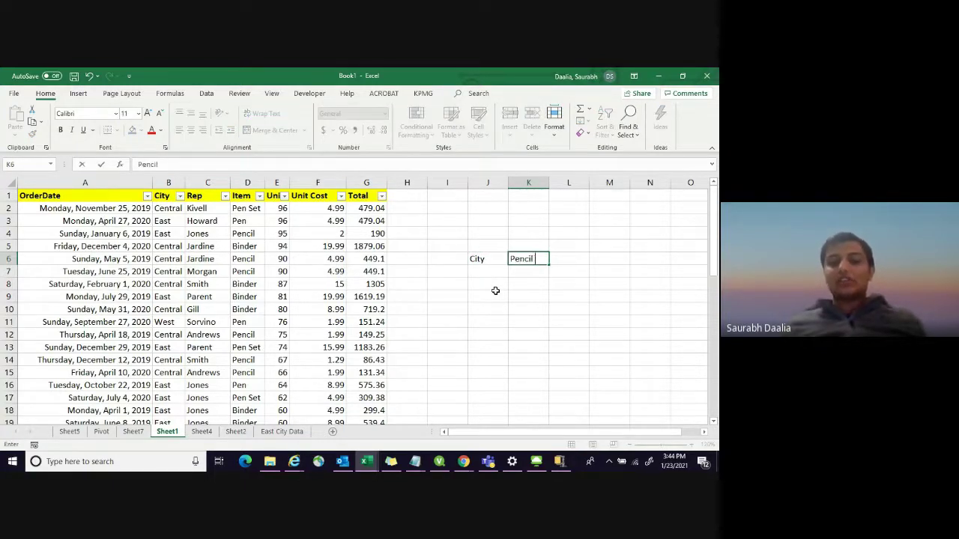
text(l Set)
key(Tab)
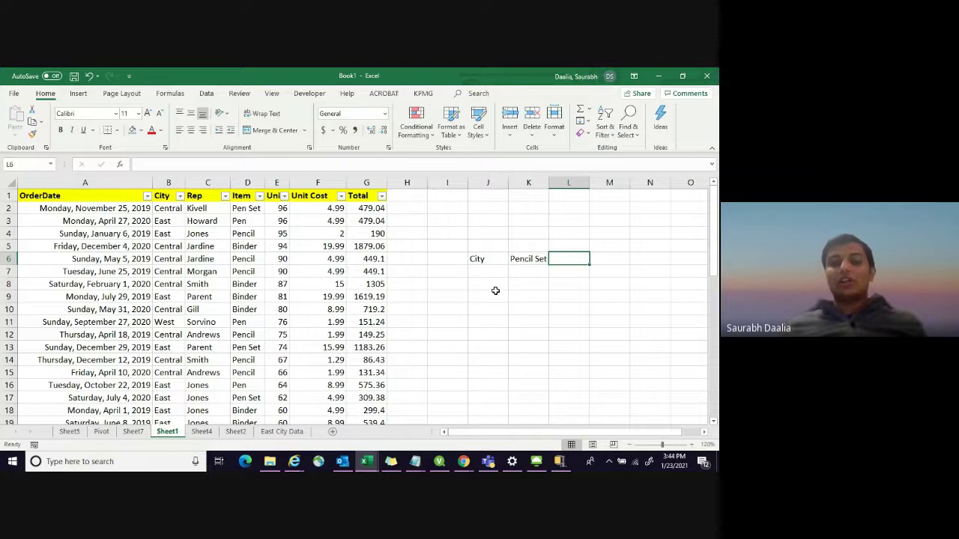
text(Total)
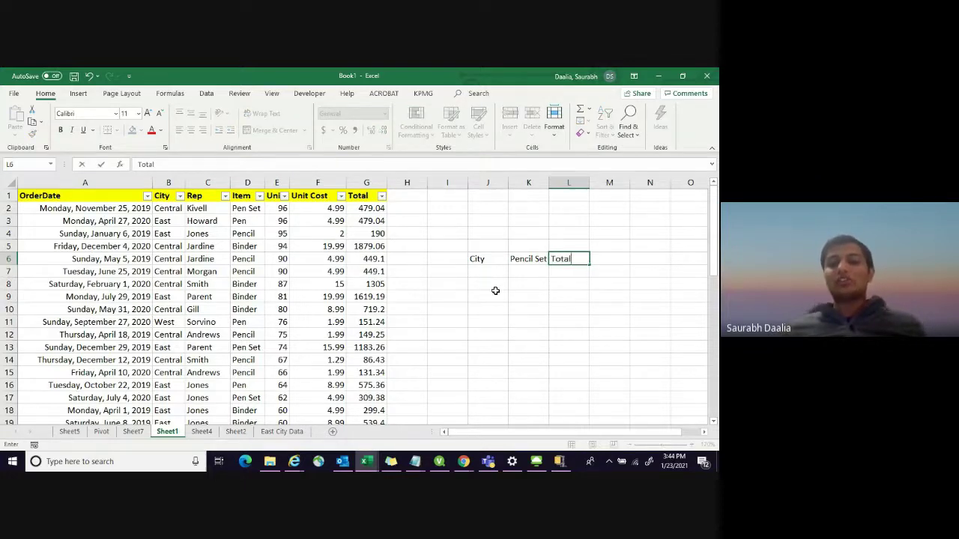
key(Return)
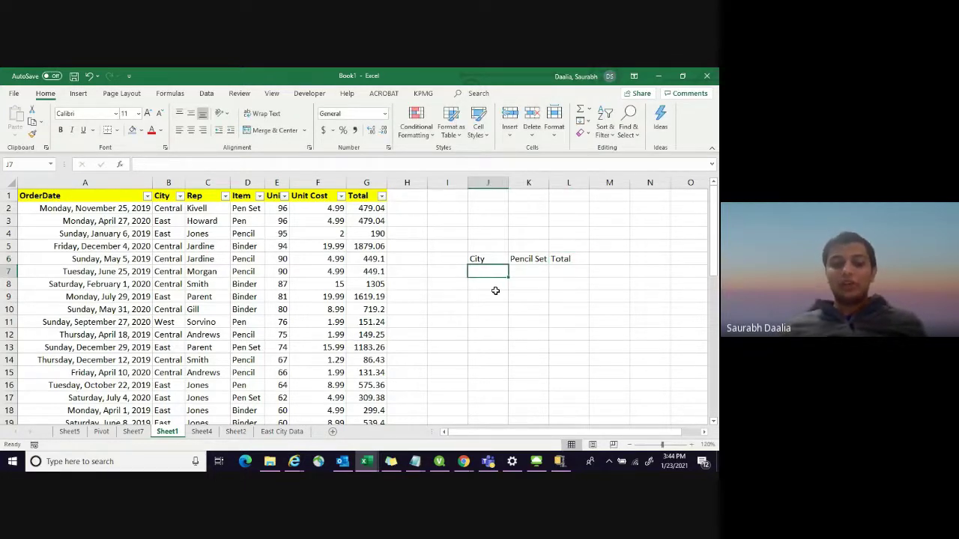
text(Central)
key(Return)
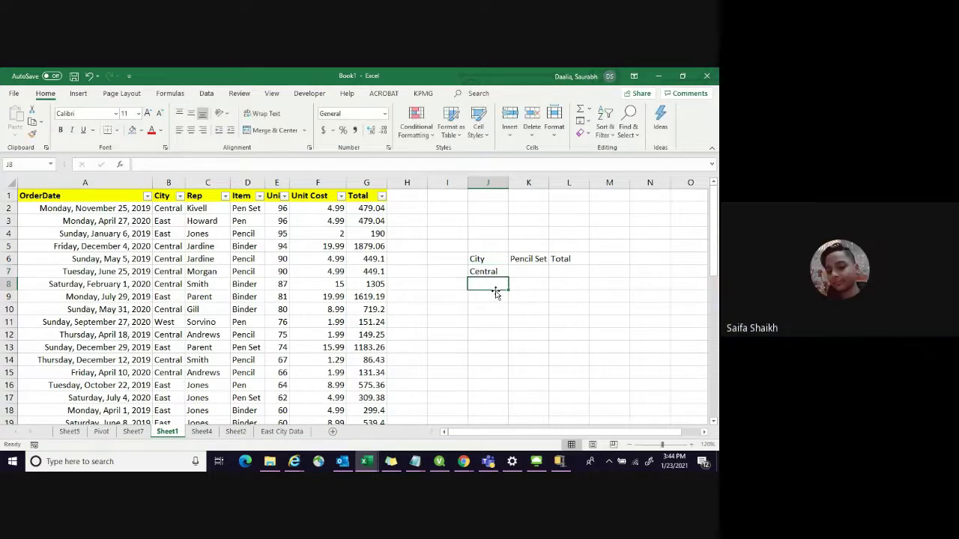
Add the City field above Item in the rows of the Sheet7 pivot table, and select the Central label
click(132, 431)
click(125, 235)
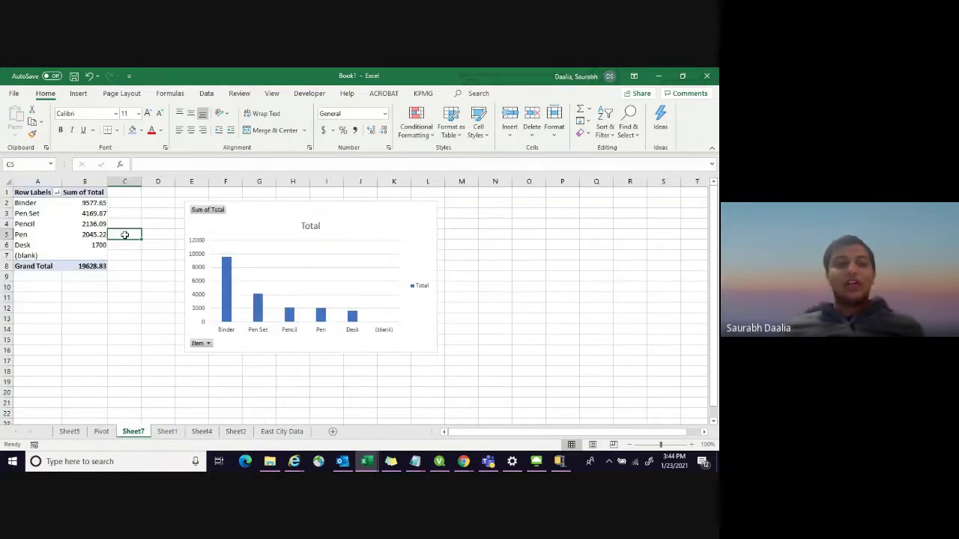
click(83, 245)
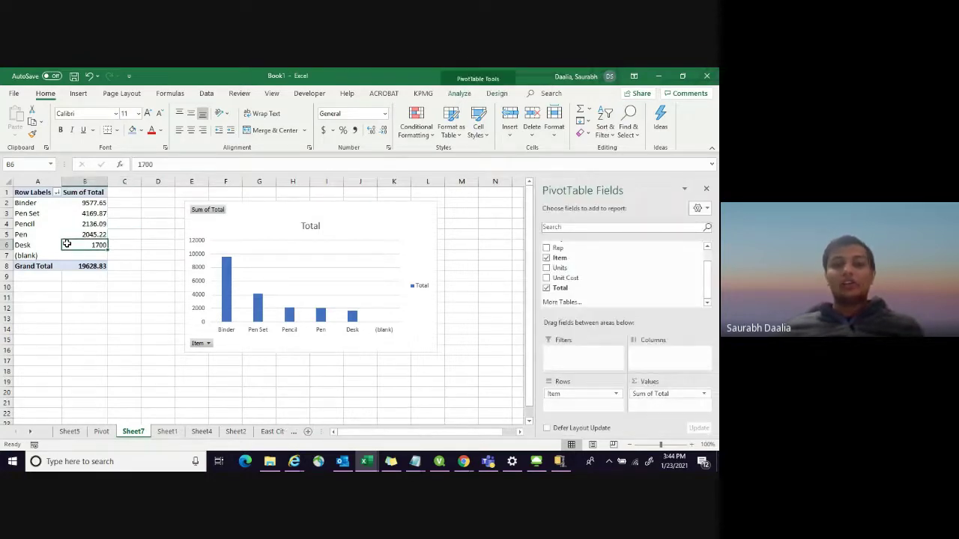
click(553, 302)
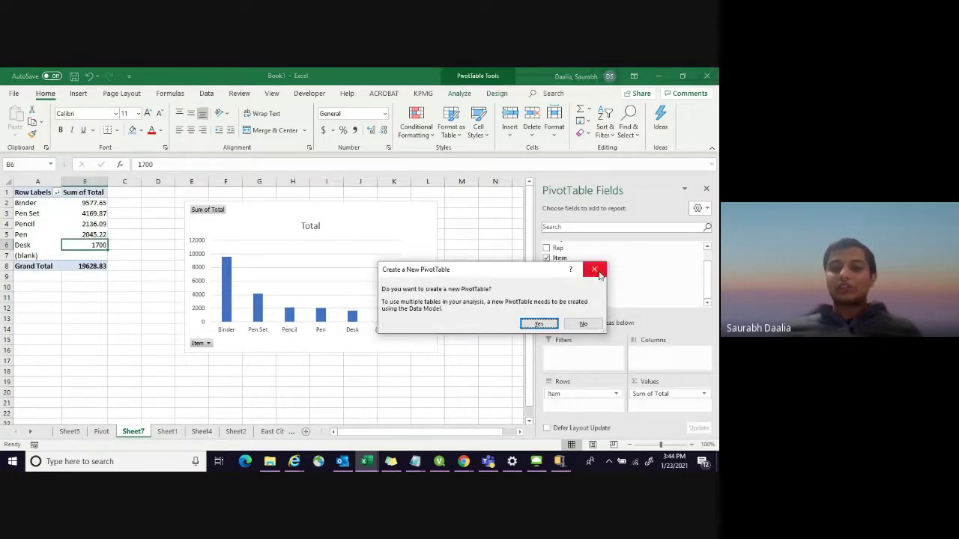
click(594, 271)
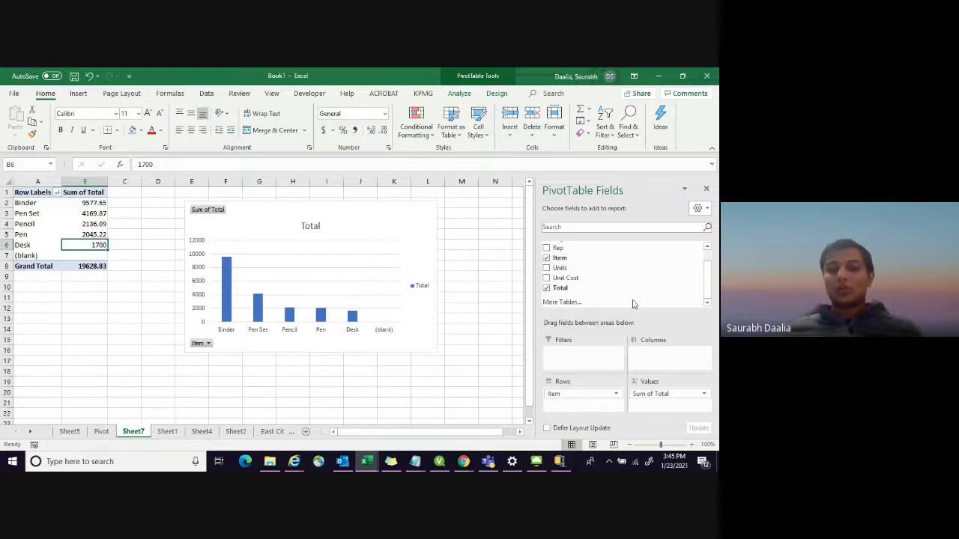
scroll(573, 267, up, 2)
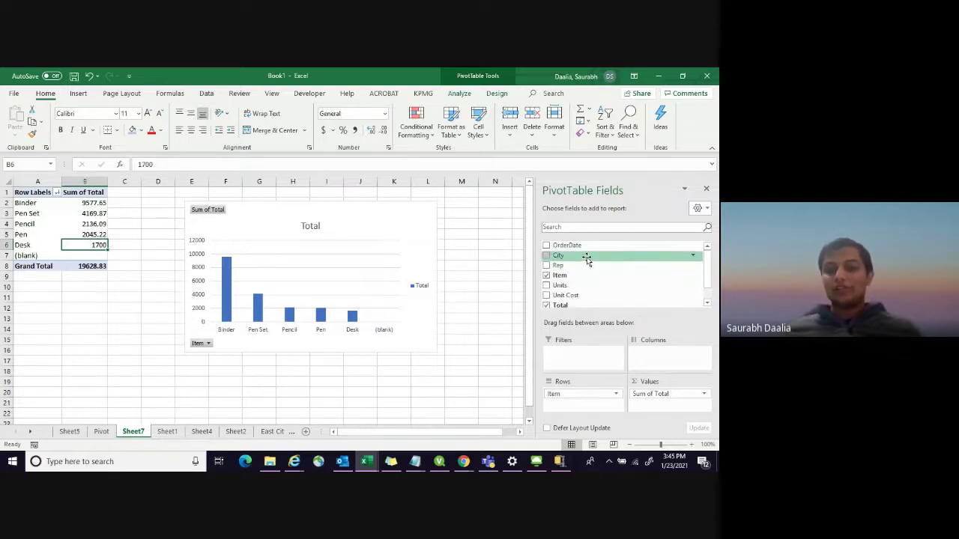
drag(586, 259, 585, 392)
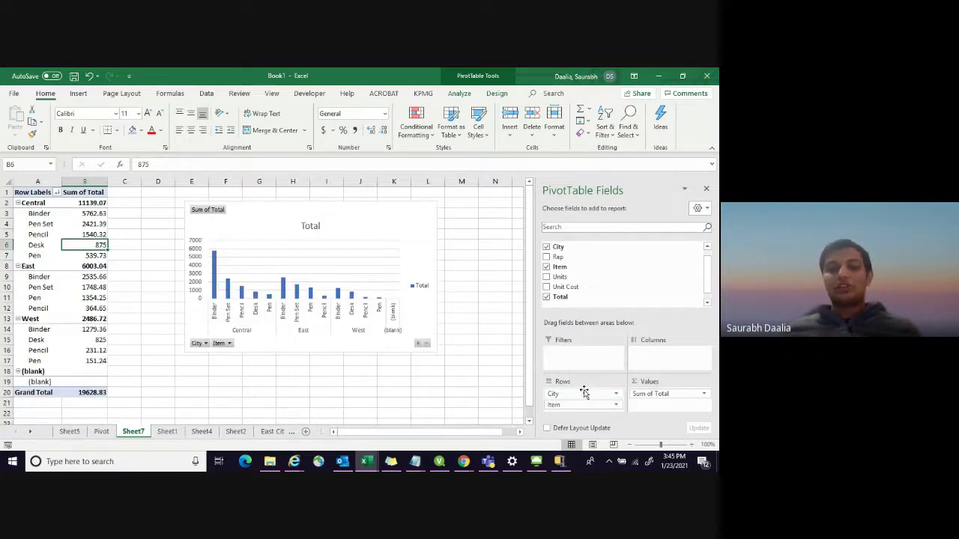
click(131, 227)
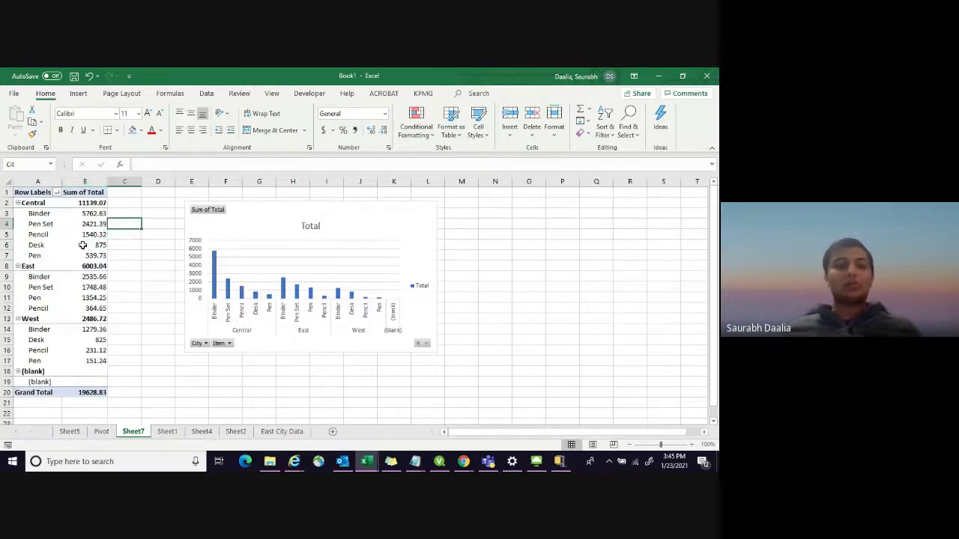
click(149, 238)
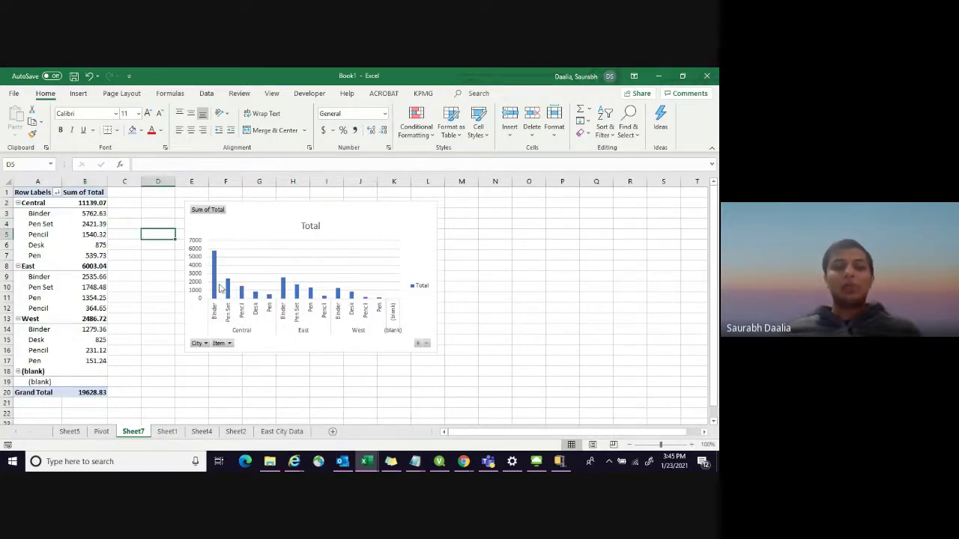
click(36, 204)
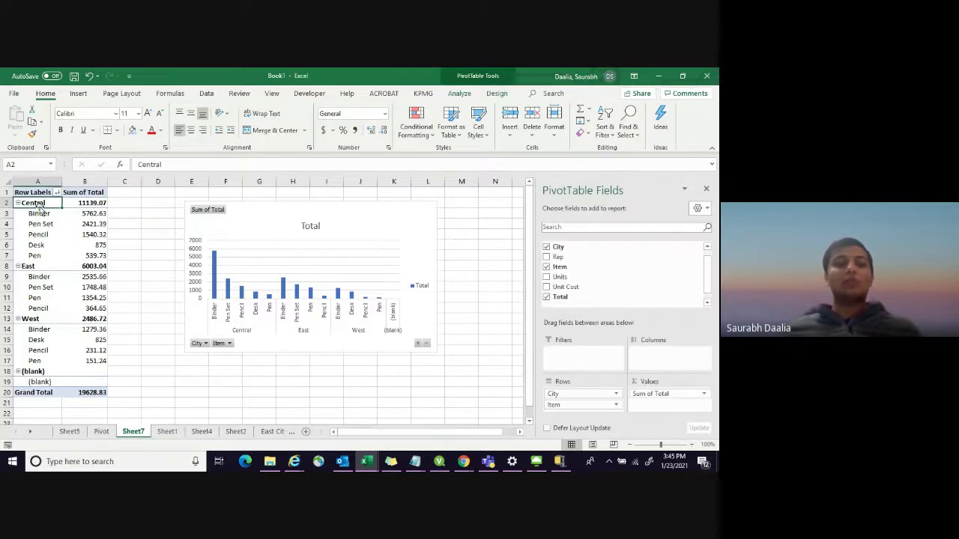
Examine the Central total and the Pen Set, East and West rows in the Sheet7 pivot table, and clear the selection
click(87, 203)
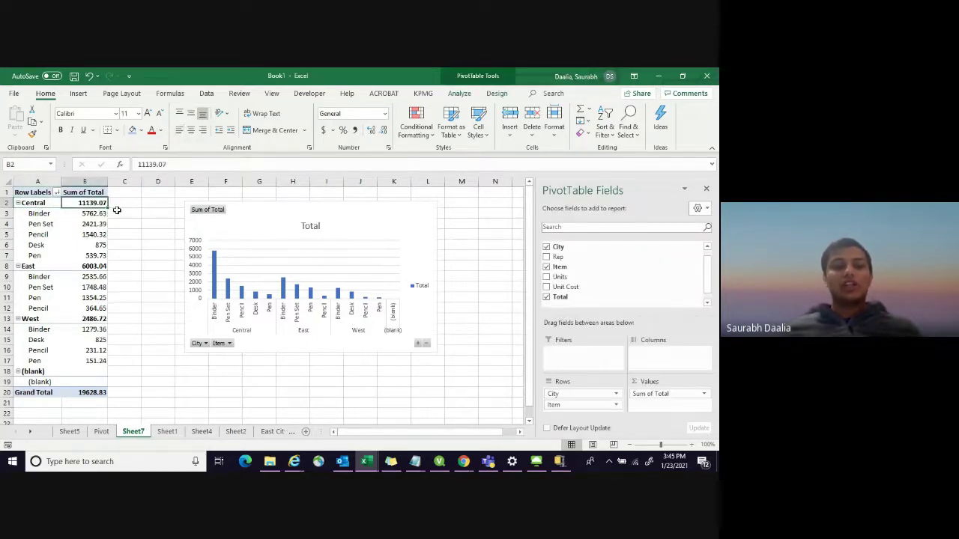
click(41, 224)
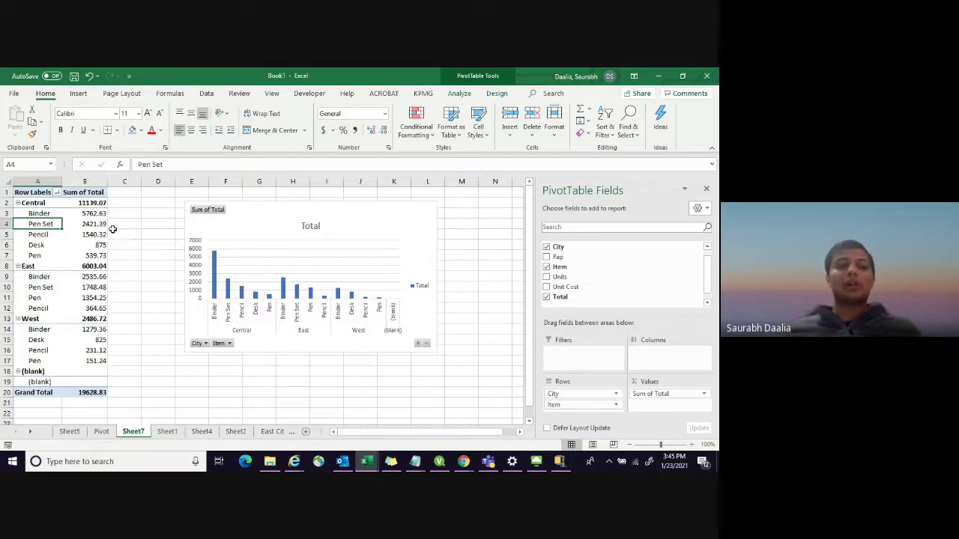
click(36, 268)
click(41, 290)
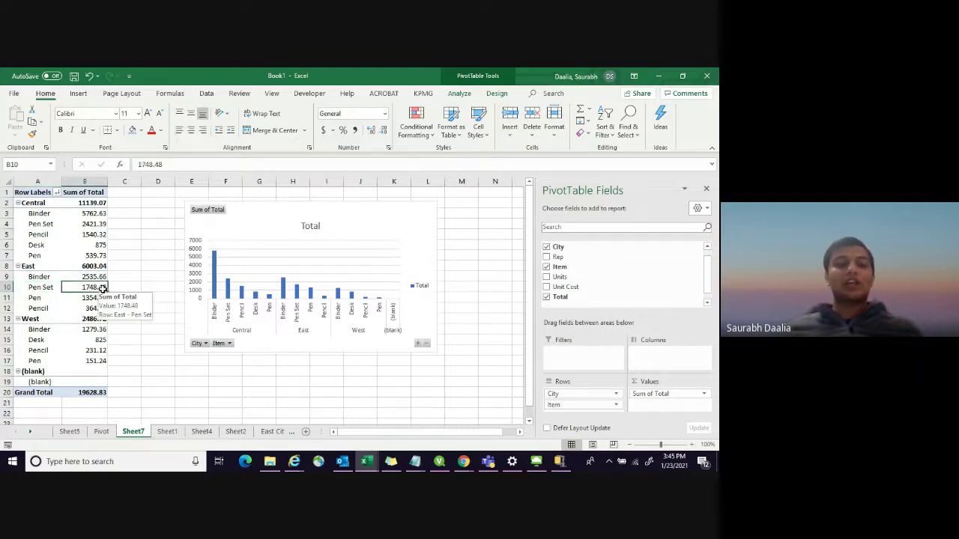
click(42, 320)
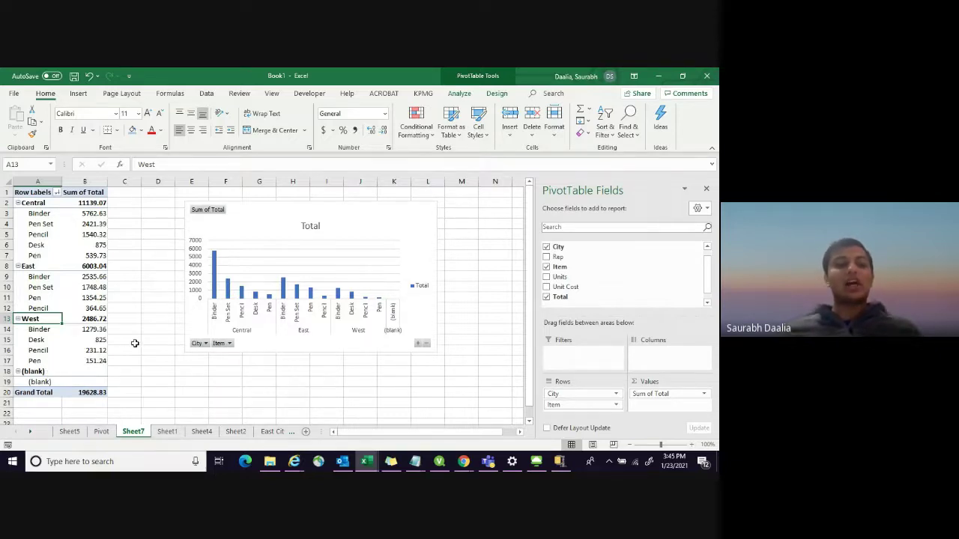
click(136, 249)
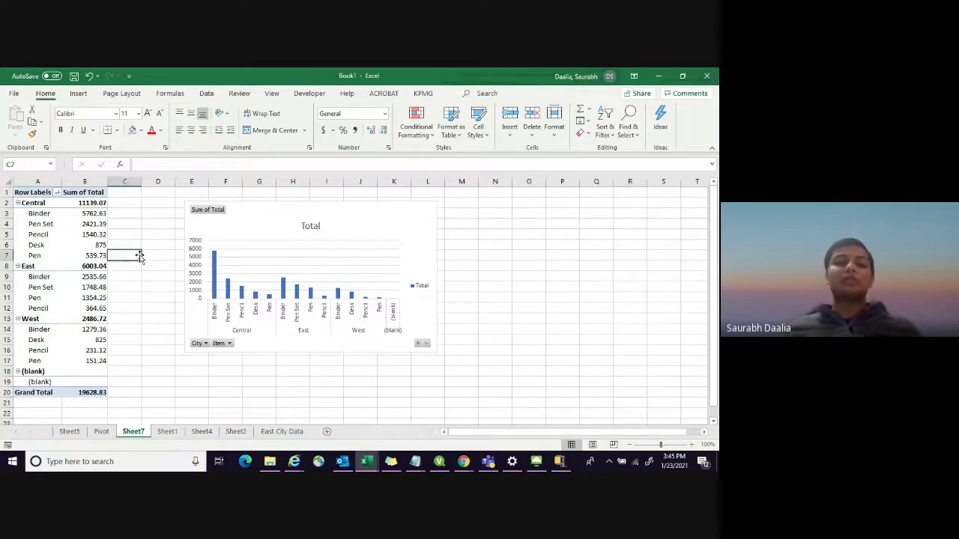
Shift the Sheet7 PivotChart slightly away from its pivot table, and filter its Item field to show only Pen Set
click(247, 234)
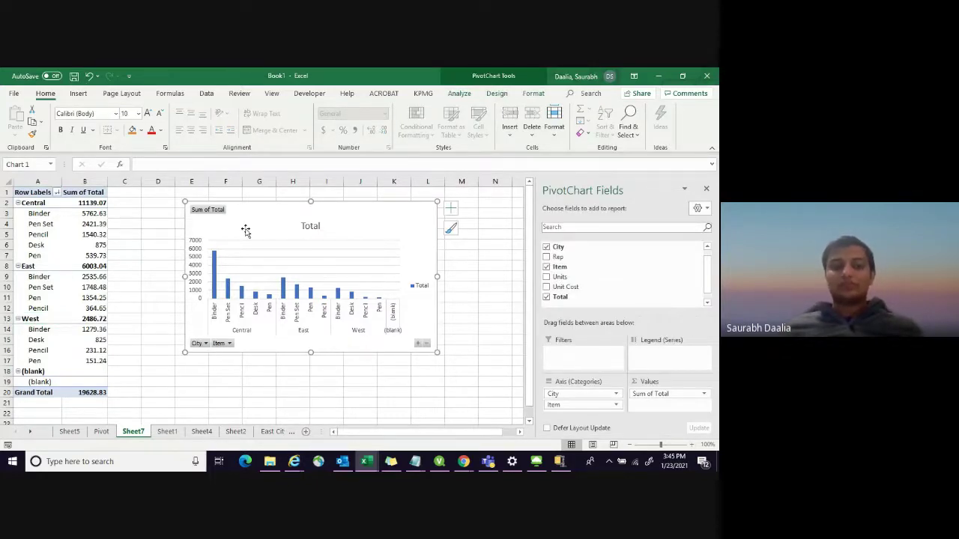
drag(246, 230, 263, 225)
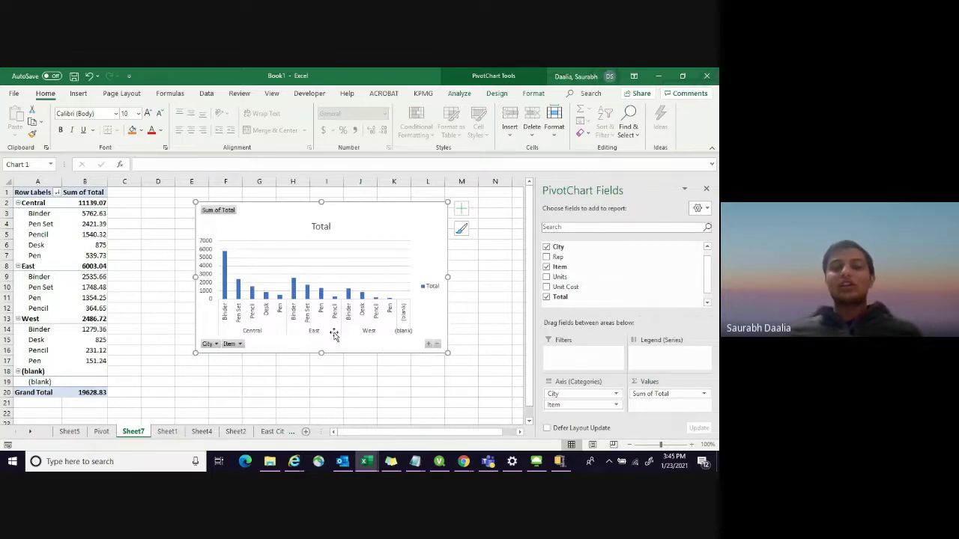
click(231, 344)
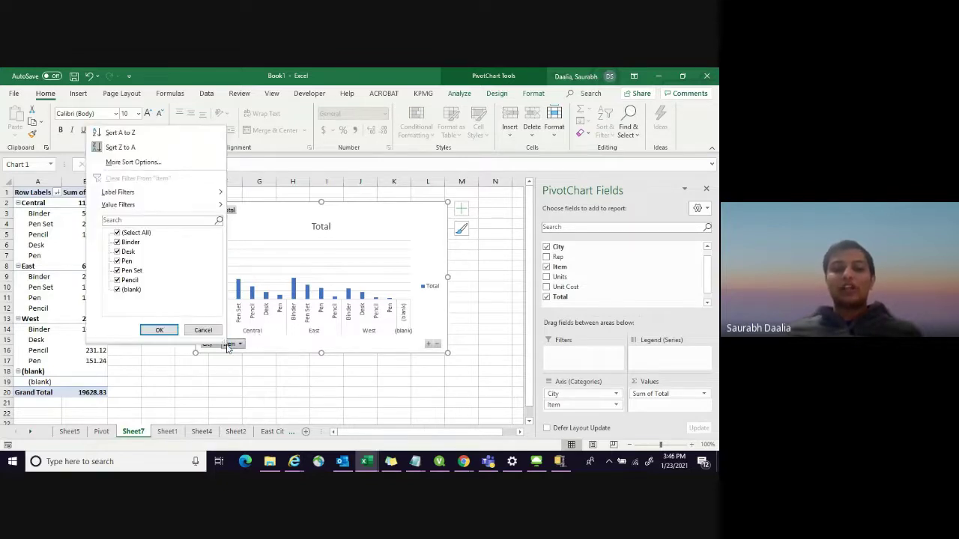
click(117, 233)
click(117, 271)
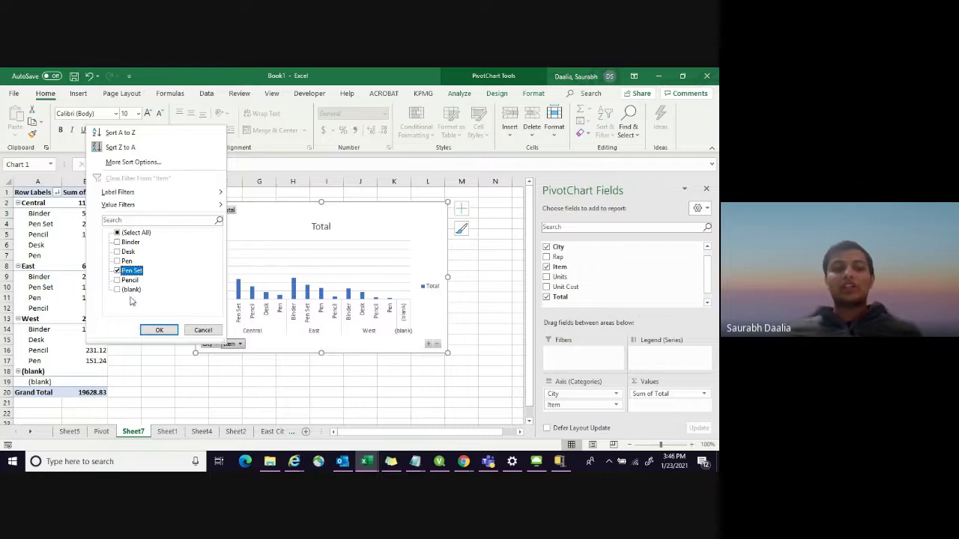
click(160, 330)
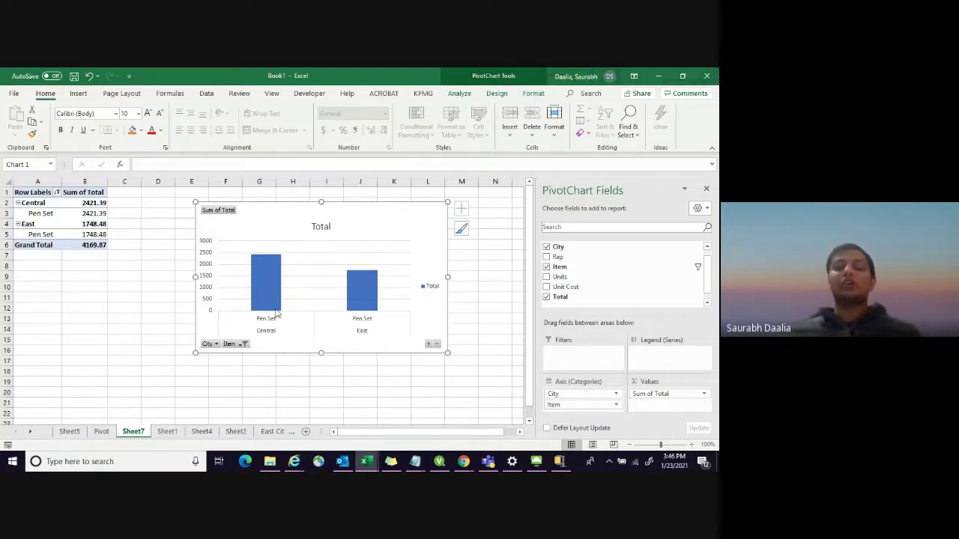
Restore all items in the Item filter of the Sheet7 PivotChart
click(243, 343)
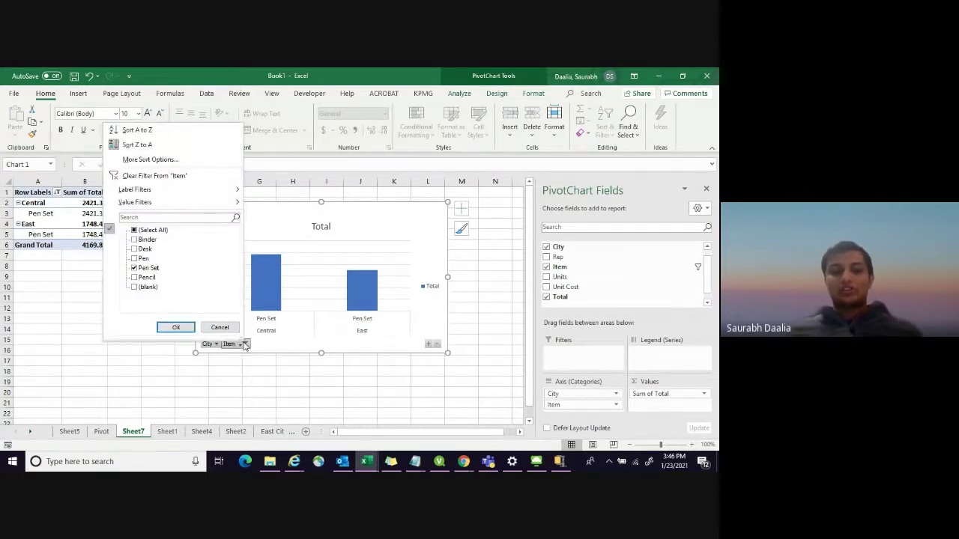
click(153, 231)
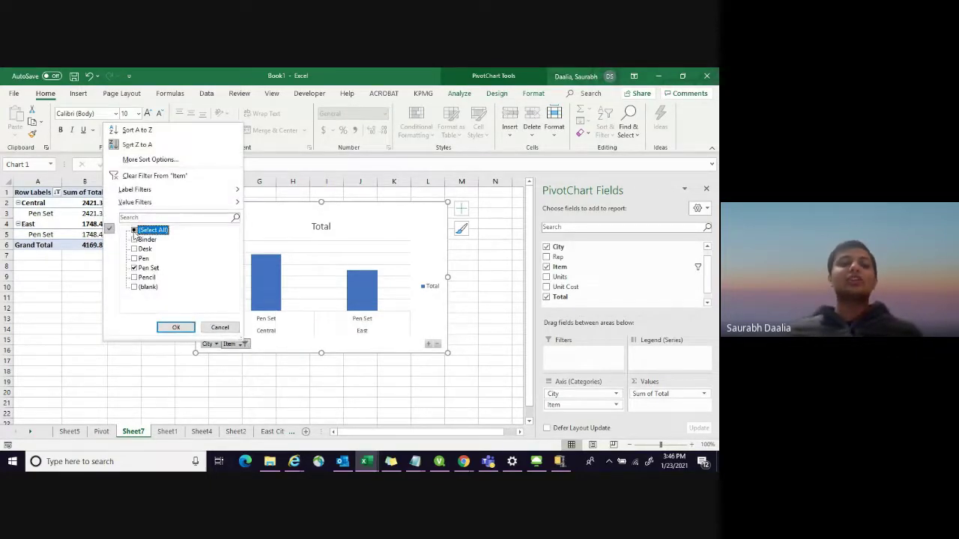
click(160, 327)
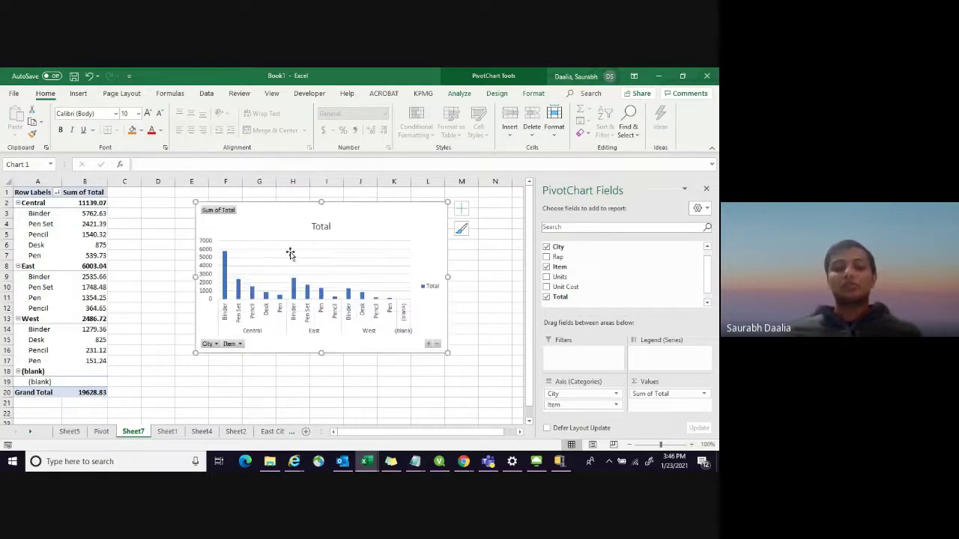
Move the City and Item PivotChart on Sheet7 closer to its pivot table, so that its edge starts around column E
click(502, 332)
click(398, 219)
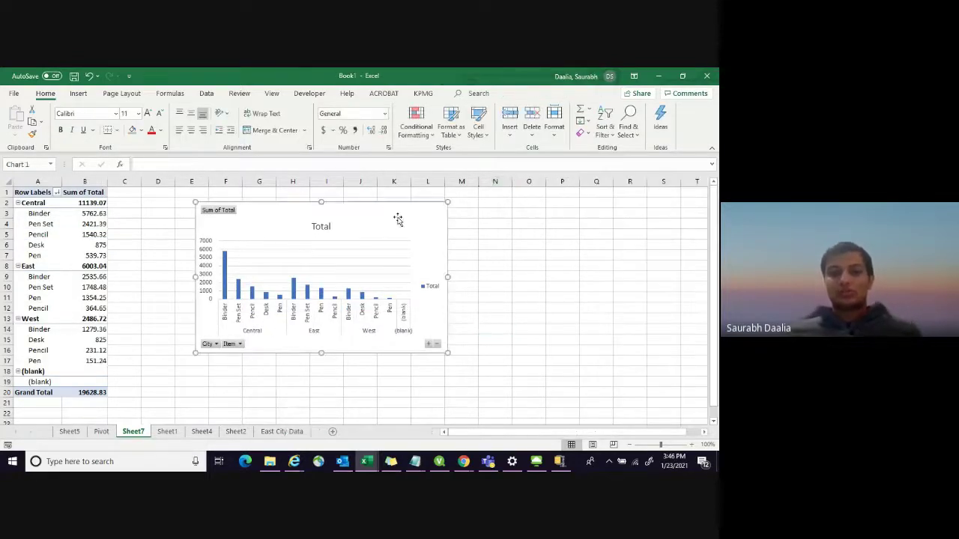
scroll(601, 266, down, 1)
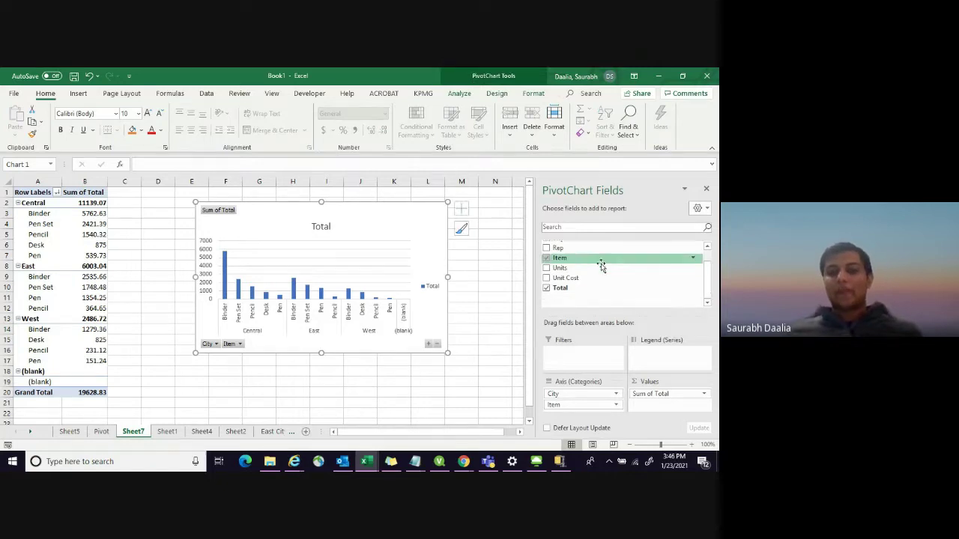
scroll(601, 266, up, 2)
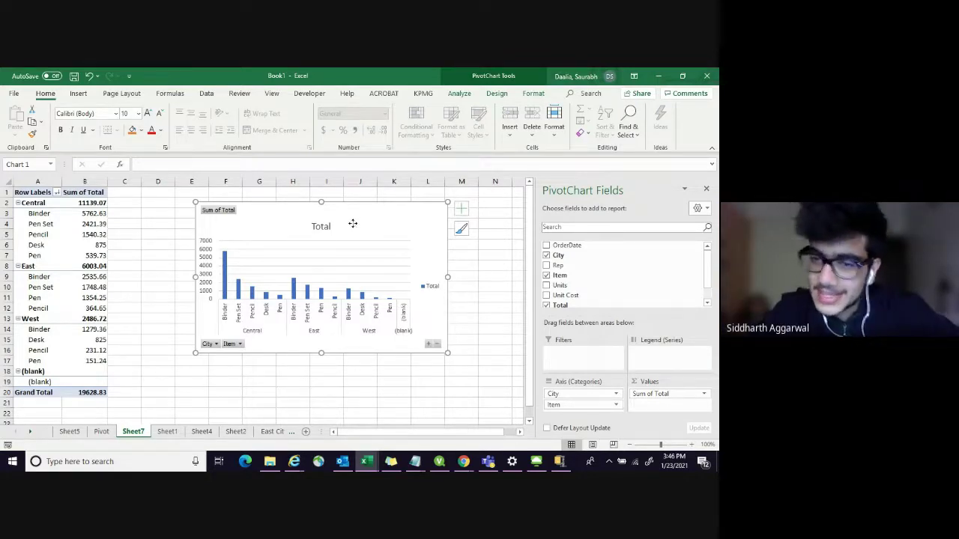
drag(354, 228, 336, 227)
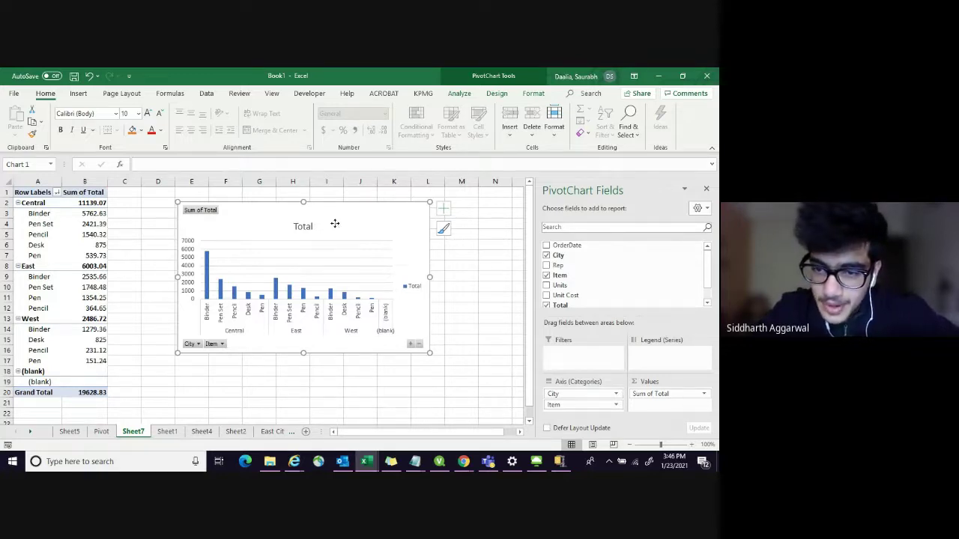
drag(335, 223, 332, 233)
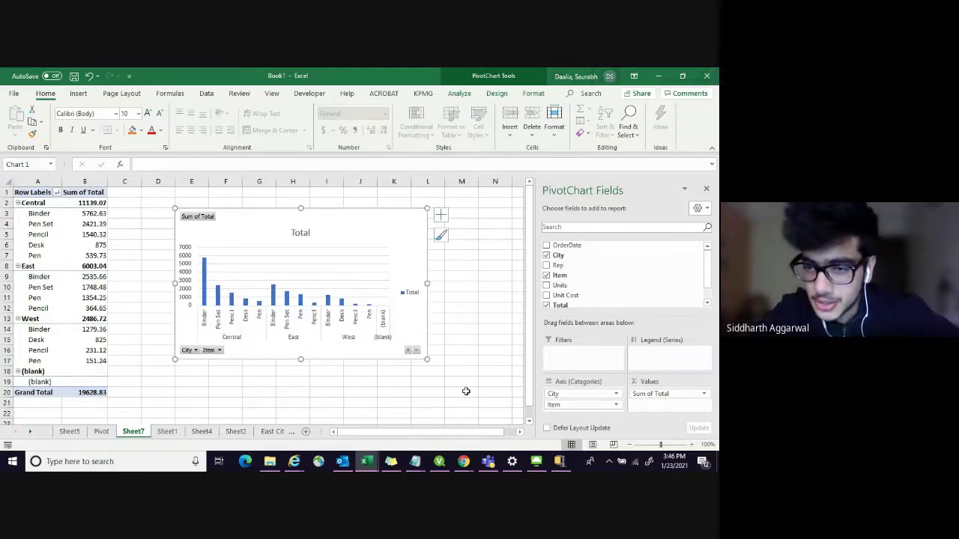
Switch to the Google Meet call in Chrome, and return to the Book1 workbook in Excel
mouse_move(464, 461)
click(311, 425)
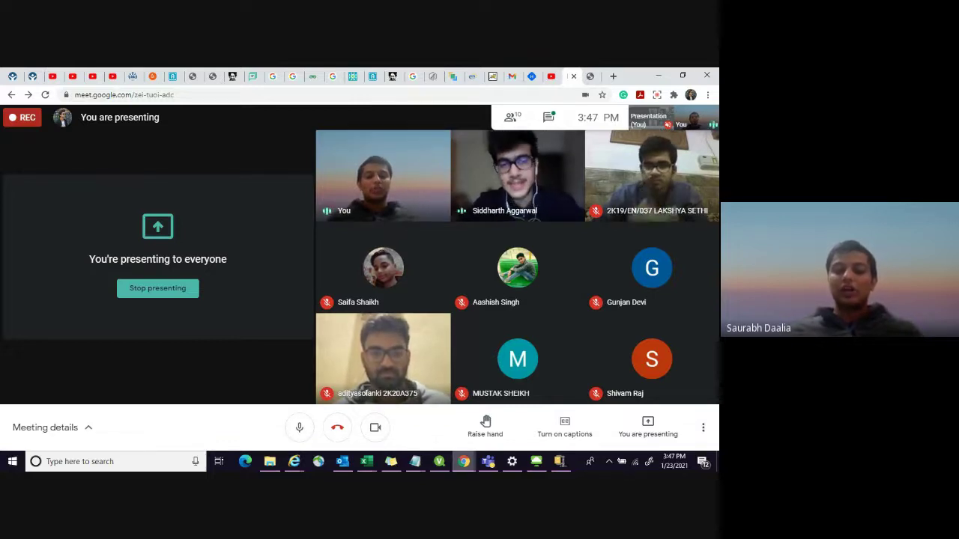
click(366, 462)
click(441, 405)
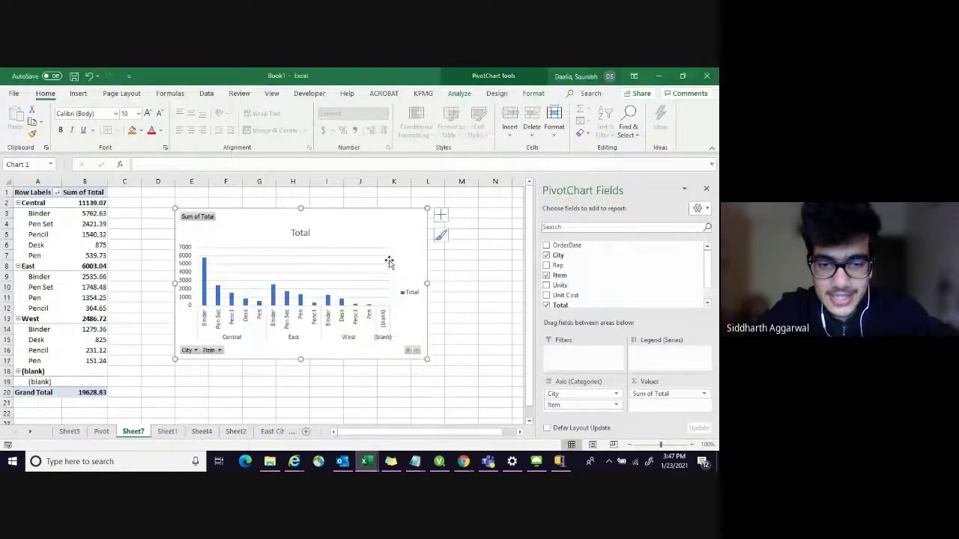
Move the Sheet7 PivotChart away from its pivot table to start around column F, and hide the PivotChart field list
drag(377, 229, 409, 230)
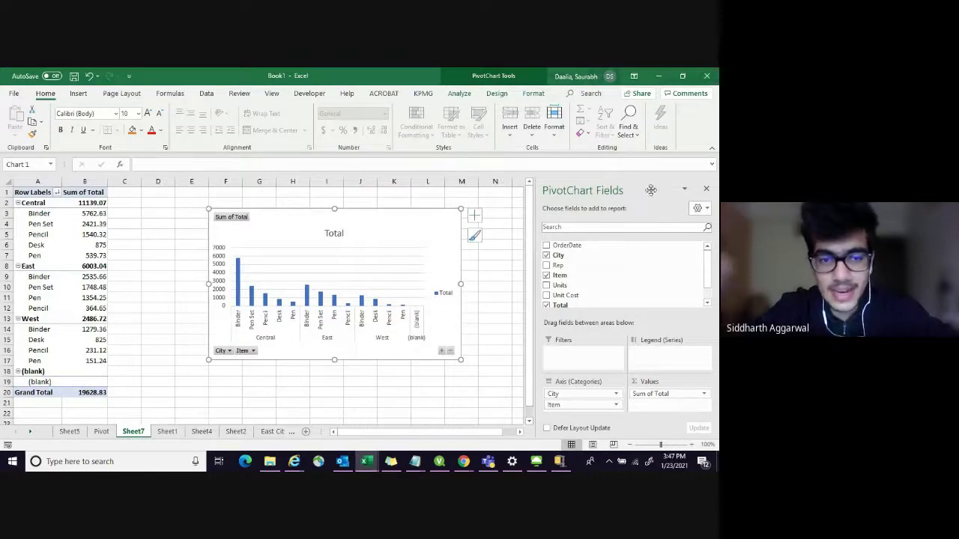
click(706, 191)
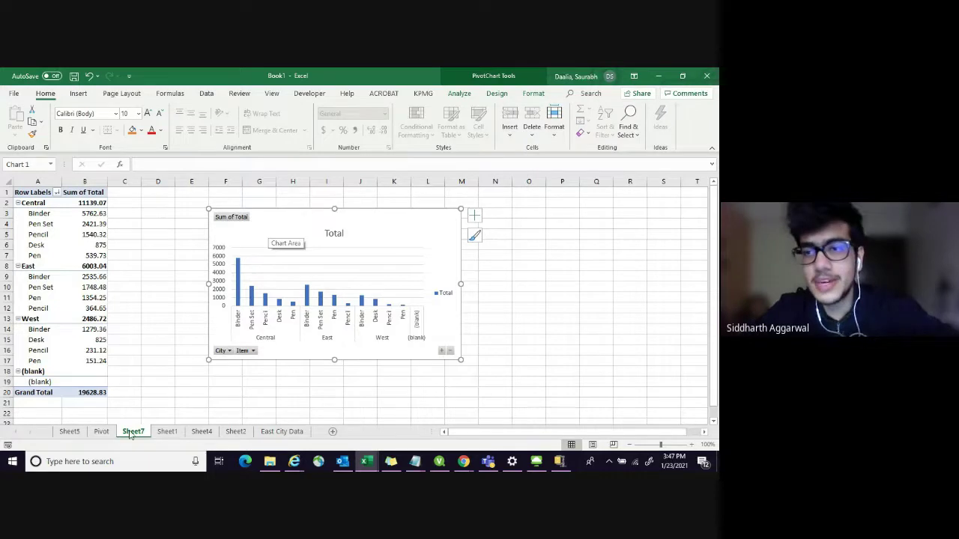
On Sheet5, move the City PivotChart farther from its pivot table, so that it starts around column G
click(70, 432)
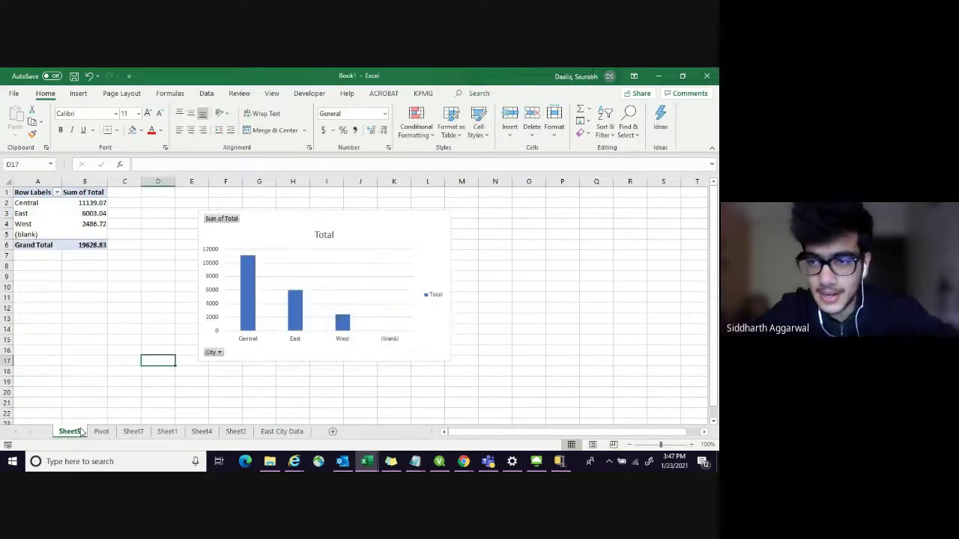
click(268, 219)
click(507, 278)
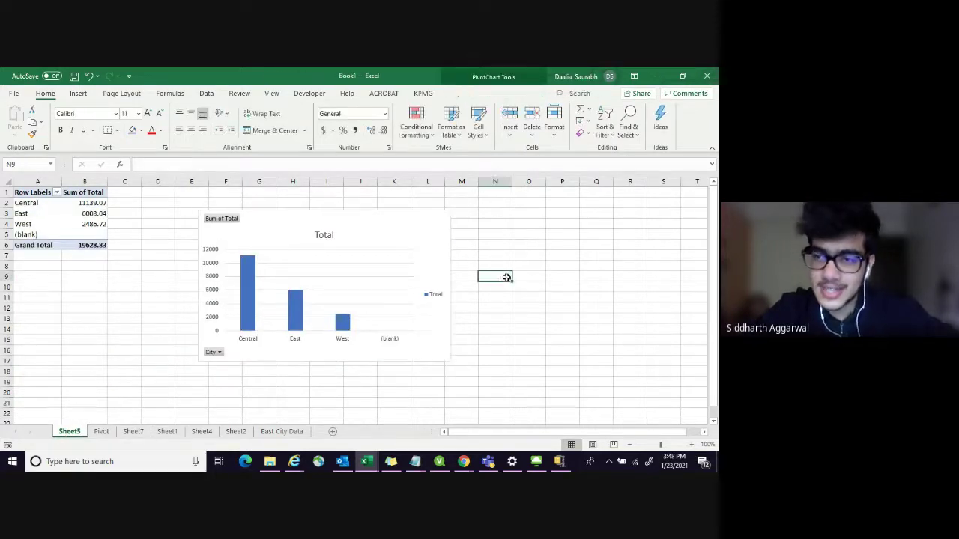
click(366, 222)
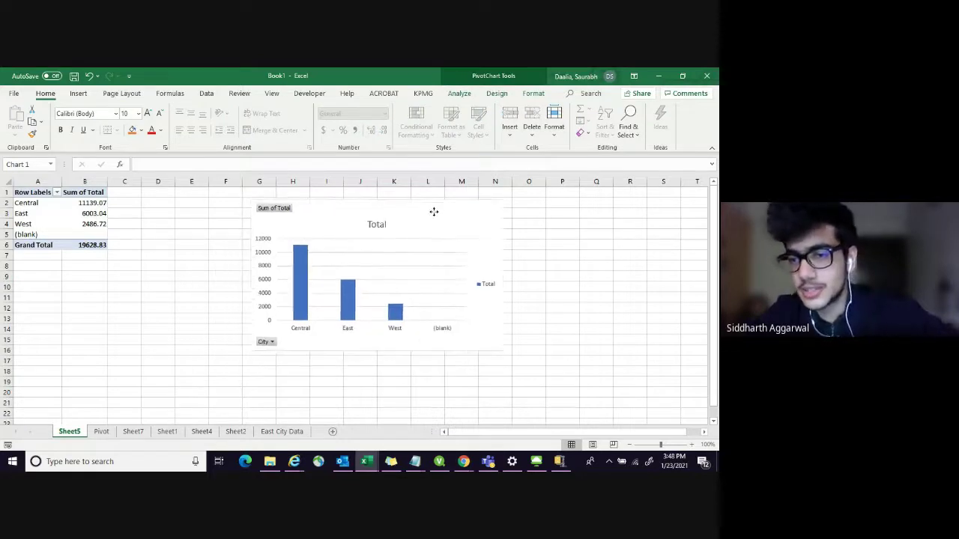